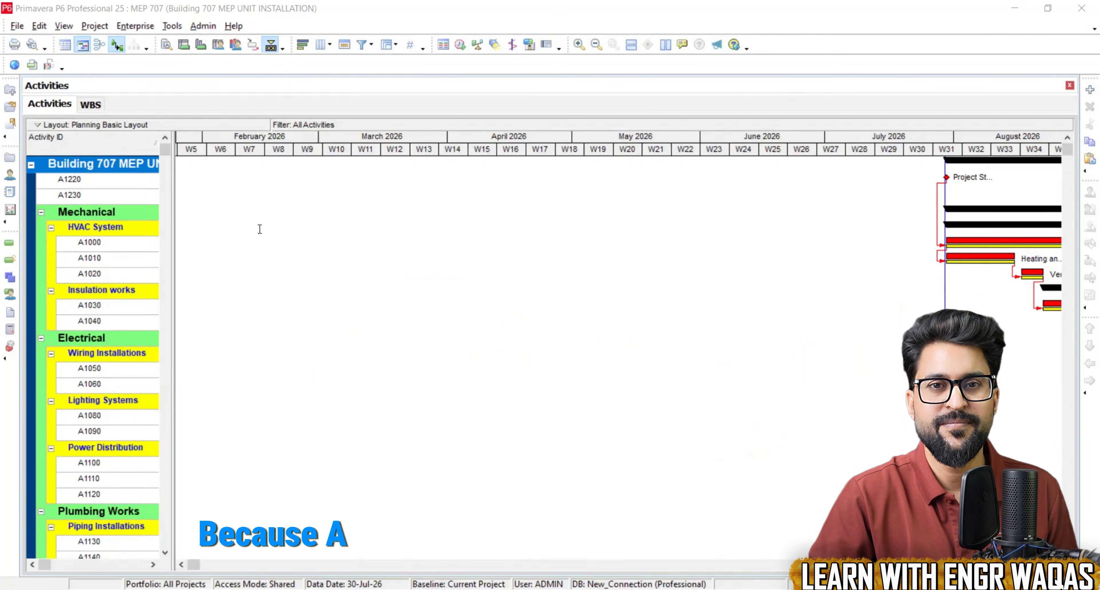
Step: Add a red text annotation reading "Primavera p6" over the empty area of the Gantt chart, followed by a blank line
{"action": "left_click", "coordinate": [260, 229]}
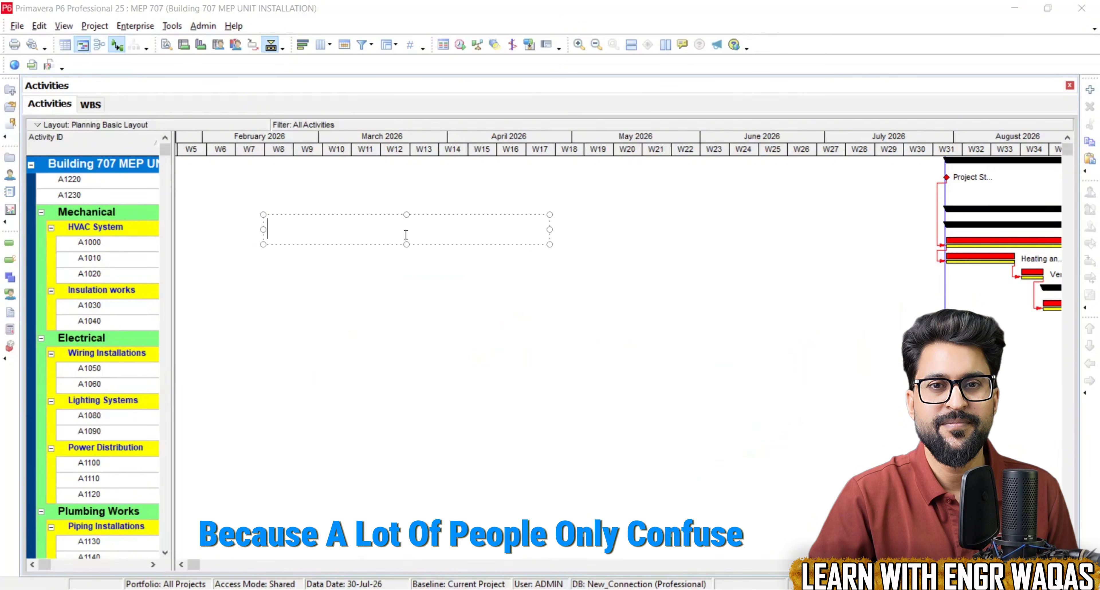
{"action": "type", "text": "Primav"}
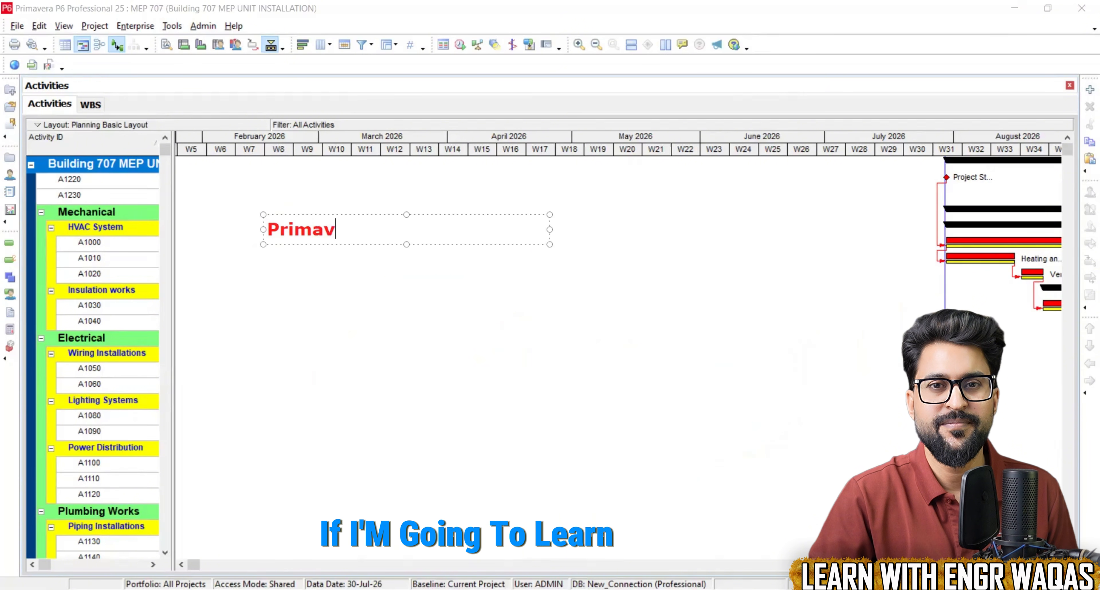
{"action": "type", "text": "era p6"}
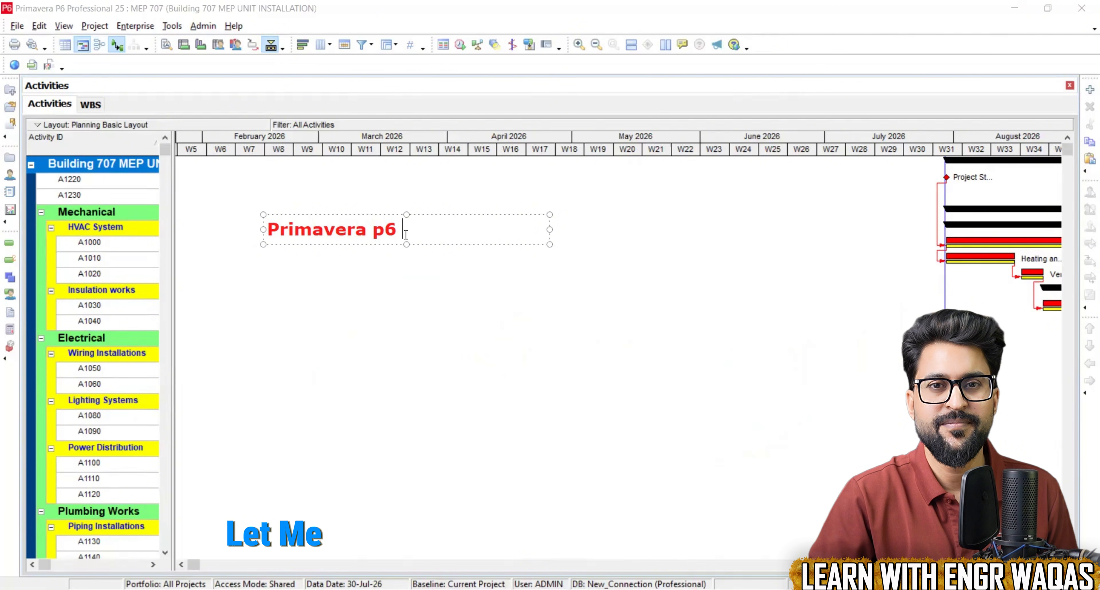
{"action": "key", "text": "Return"}
{"action": "key", "text": "Return"}
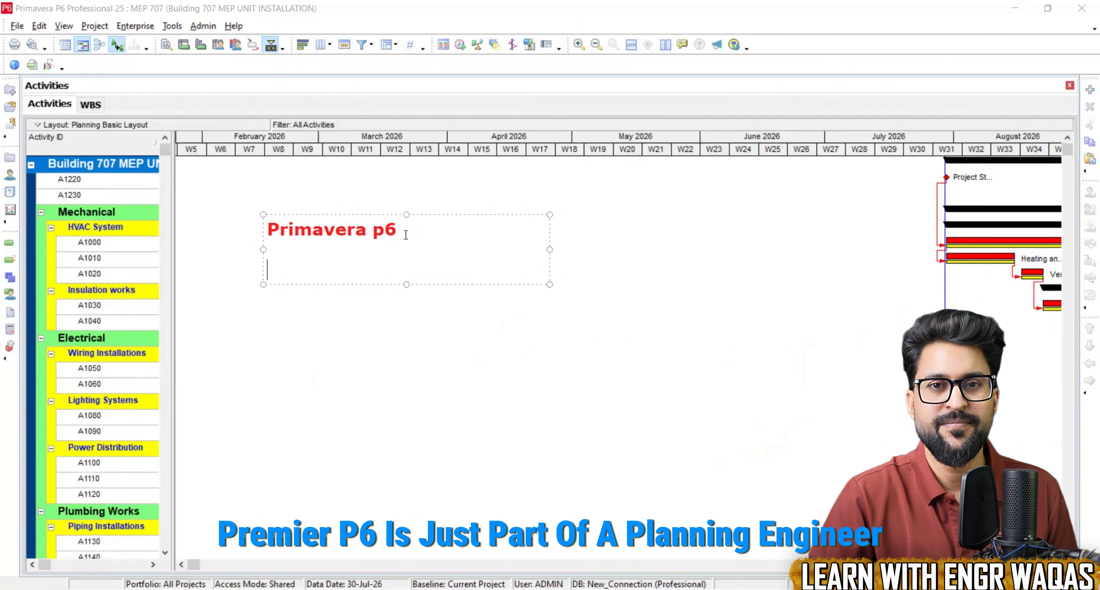
Step: Add the lines "Project Management" and "Construction /development" to the text annotation beneath "Primavera p6"
{"action": "type", "text": "P"}
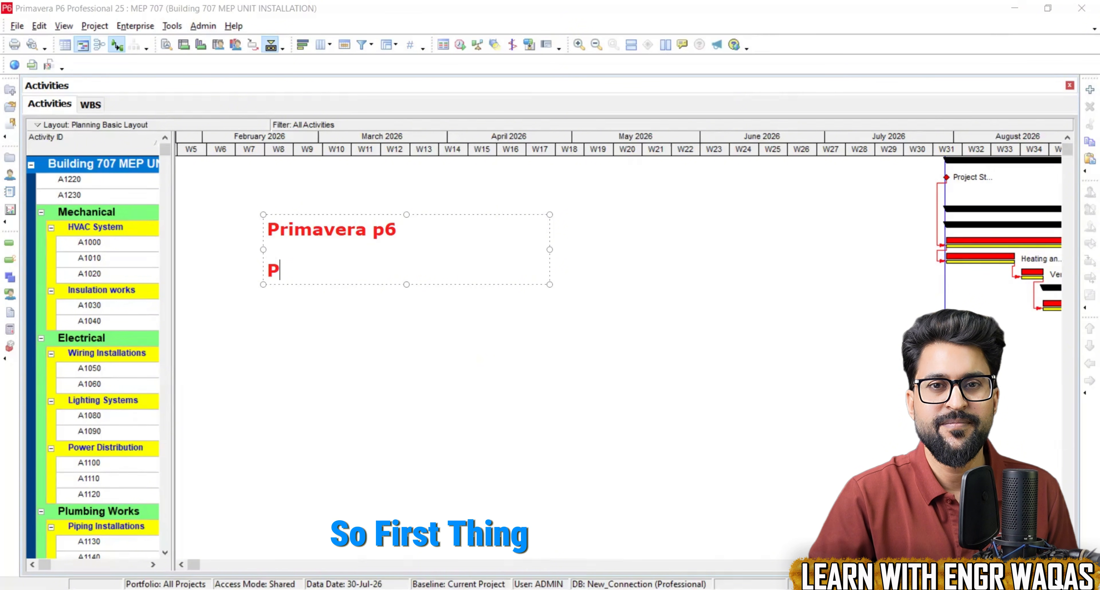
{"action": "type", "text": "roject"}
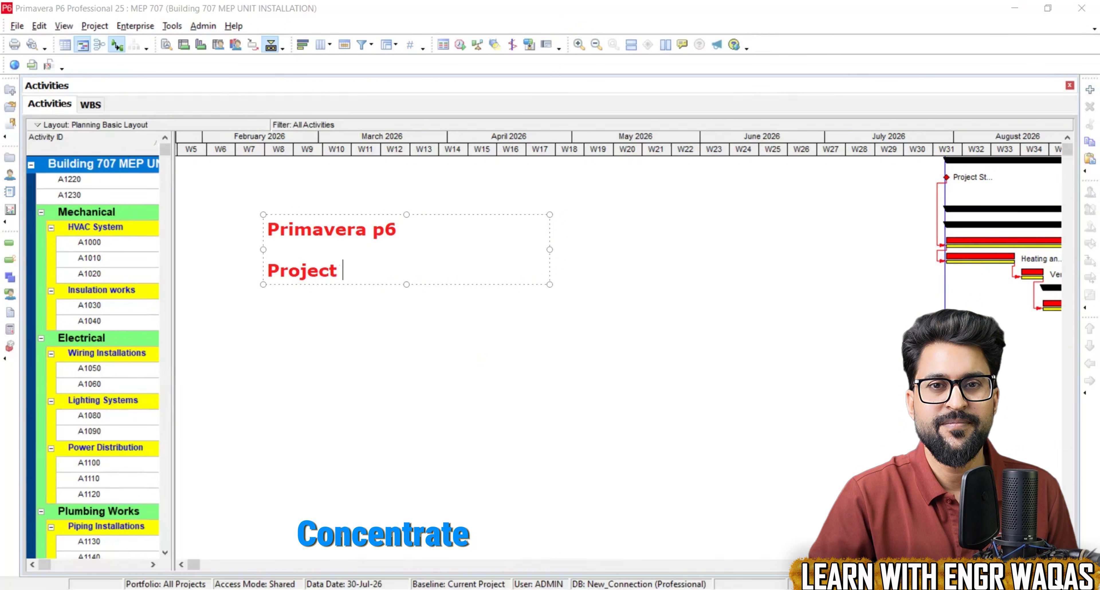
{"action": "type", "text": " Management"}
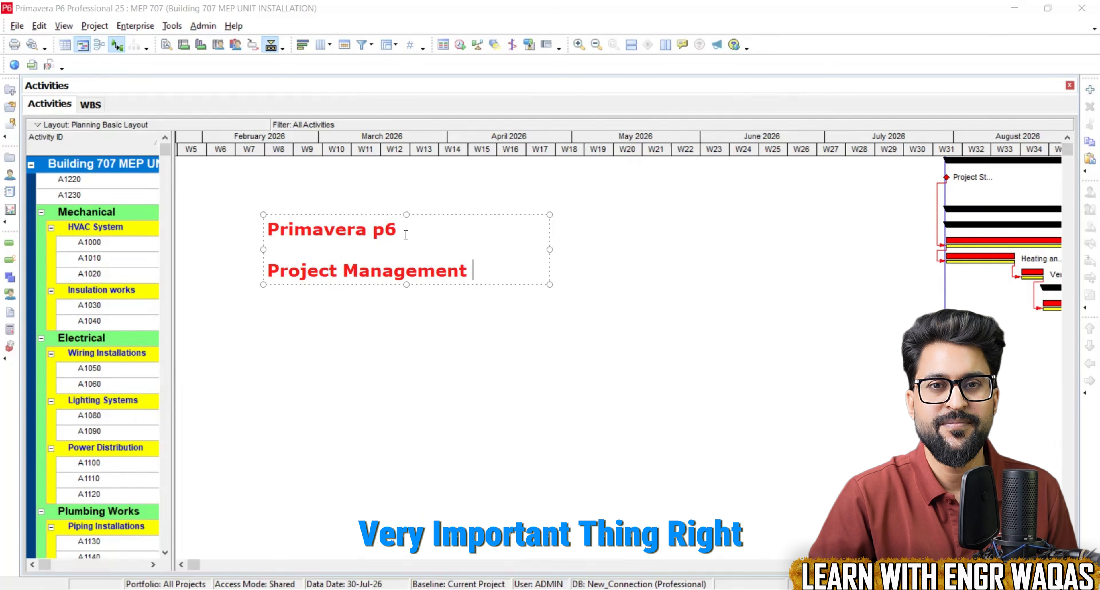
{"action": "key", "text": "Return"}
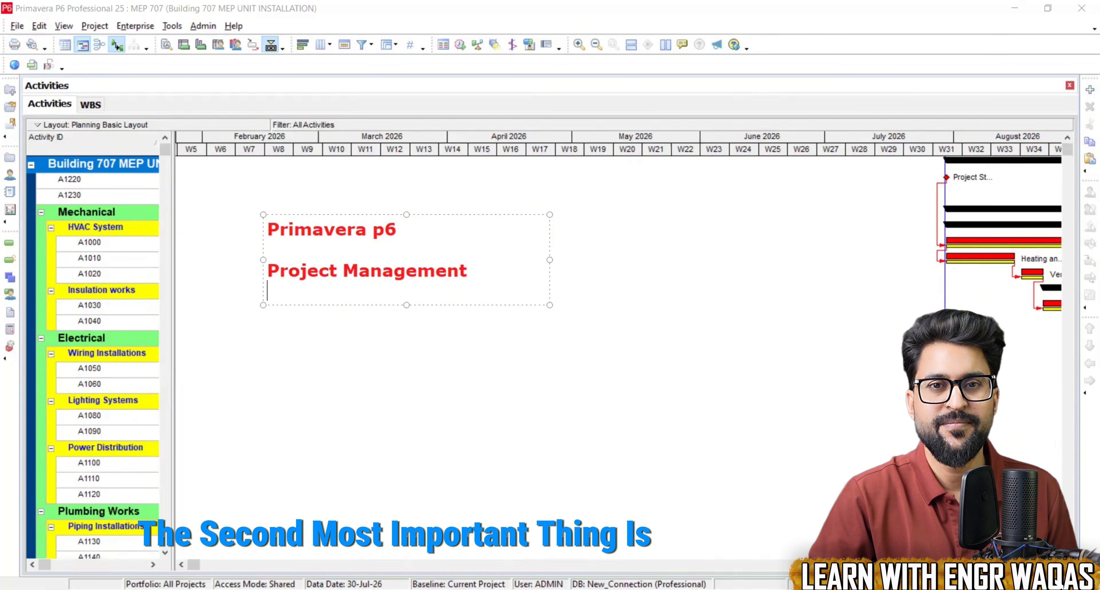
{"action": "type", "text": "Construction /"}
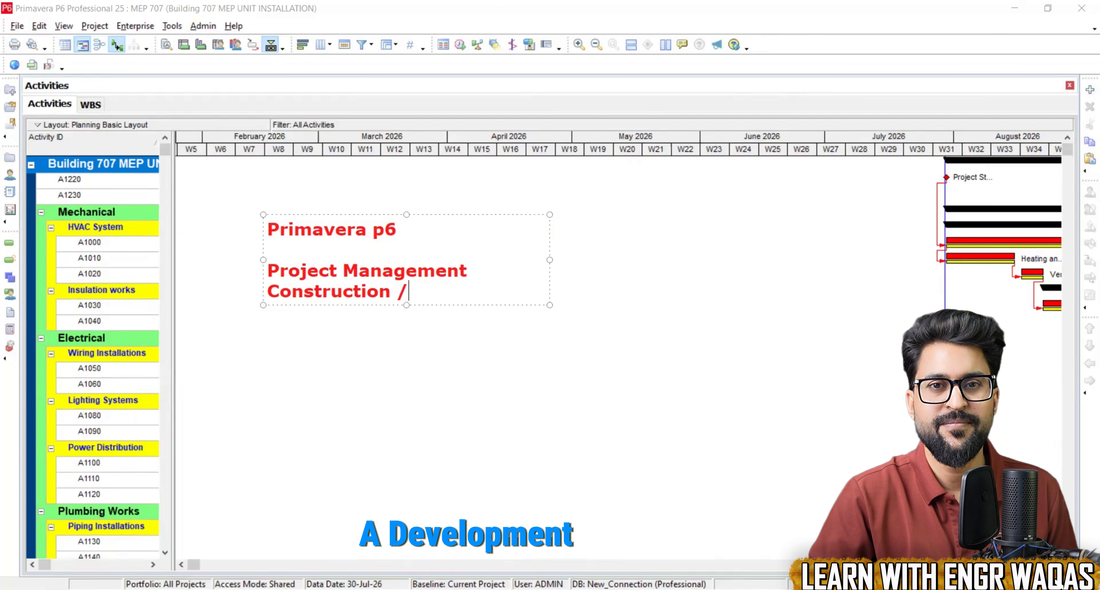
{"action": "type", "text": "developm"}
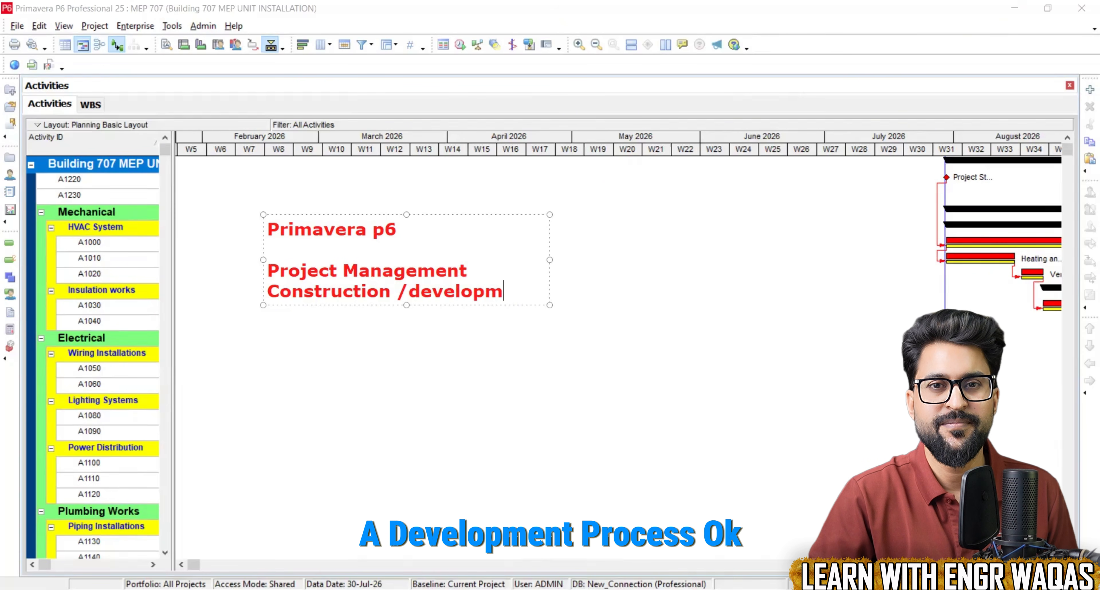
{"action": "type", "text": "ent"}
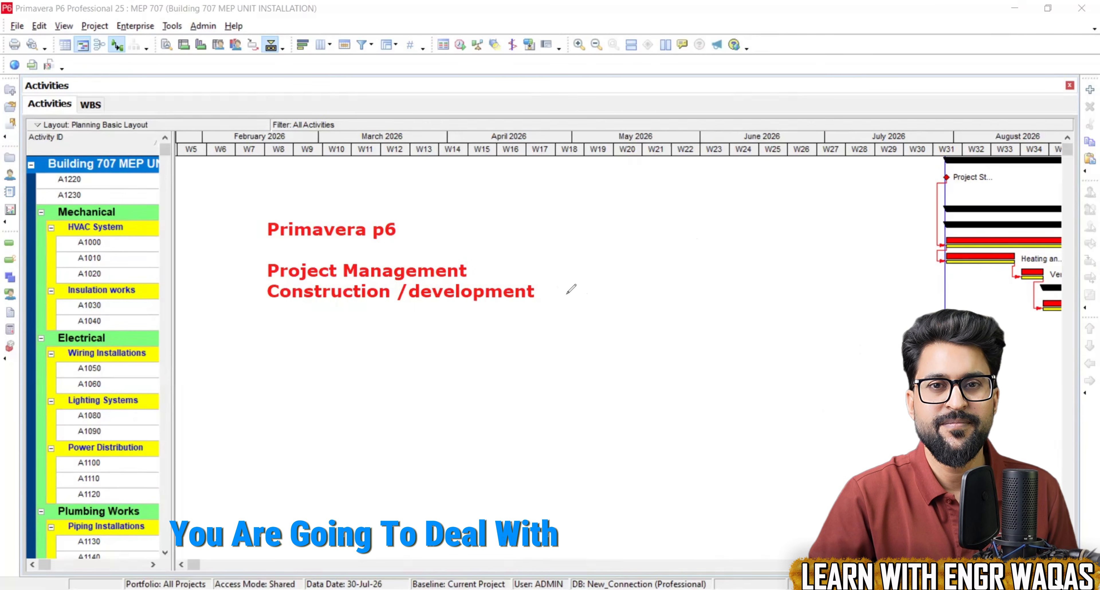
Step: Draw two freehand arrows from "Construction /development" and handwrite "Road" and "Building" at their ends
{"action": "mouse_move", "coordinate": [565, 293]}
{"action": "left_mouse_down"}
{"action": "mouse_move", "coordinate": [666, 264]}
{"action": "mouse_move", "coordinate": [696, 268]}
{"action": "left_mouse_up"}
{"action": "mouse_move", "coordinate": [717, 232]}
{"action": "left_mouse_down"}
{"action": "mouse_move", "coordinate": [715, 274]}
{"action": "mouse_move", "coordinate": [782, 261]}
{"action": "mouse_move", "coordinate": [862, 265]}
{"action": "left_mouse_up"}
{"action": "left_click_drag", "start_coordinate": [900, 218], "coordinate": [893, 258]}
{"action": "mouse_move", "coordinate": [561, 307]}
{"action": "left_mouse_down"}
{"action": "mouse_move", "coordinate": [688, 373]}
{"action": "mouse_move", "coordinate": [724, 361]}
{"action": "left_mouse_up"}
{"action": "mouse_move", "coordinate": [758, 323]}
{"action": "left_mouse_down"}
{"action": "mouse_move", "coordinate": [765, 366]}
{"action": "mouse_move", "coordinate": [824, 342]}
{"action": "left_mouse_up"}
{"action": "mouse_move", "coordinate": [839, 337]}
{"action": "left_mouse_down"}
{"action": "mouse_move", "coordinate": [841, 351]}
{"action": "mouse_move", "coordinate": [873, 318]}
{"action": "mouse_move", "coordinate": [867, 341]}
{"action": "left_mouse_up"}
{"action": "mouse_move", "coordinate": [891, 341]}
{"action": "left_mouse_down"}
{"action": "mouse_move", "coordinate": [896, 314]}
{"action": "mouse_move", "coordinate": [957, 329]}
{"action": "mouse_move", "coordinate": [909, 380]}
{"action": "left_mouse_up"}
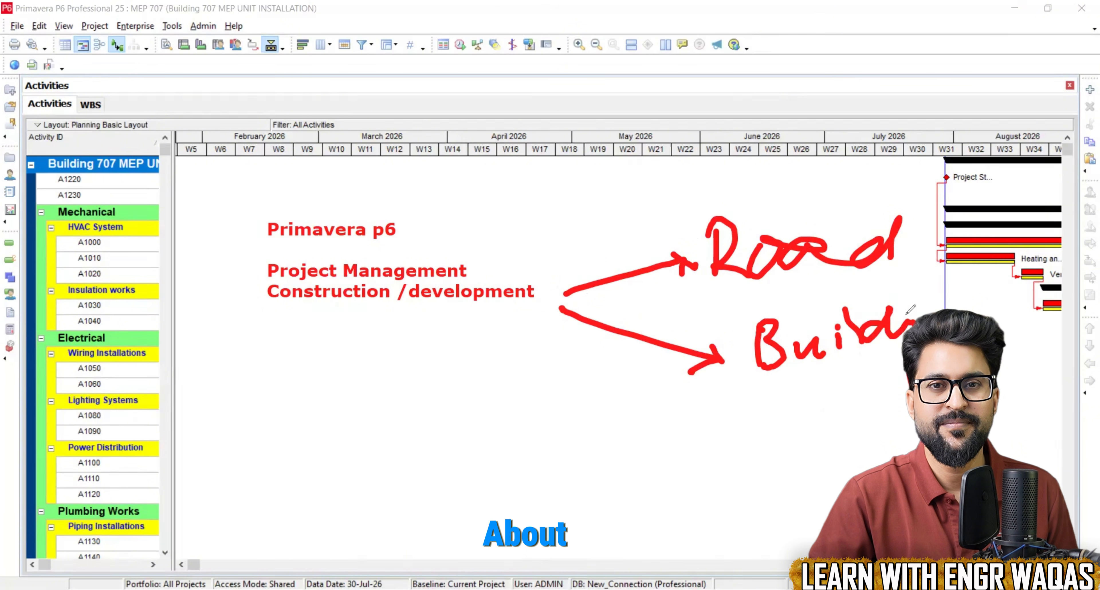
{"action": "left_click", "coordinate": [907, 309]}
Step: Draw a third arrow rising from "Construction /development" and handwrite "MEP" at its tip
{"action": "mouse_move", "coordinate": [556, 282]}
{"action": "left_mouse_down"}
{"action": "mouse_move", "coordinate": [634, 160]}
{"action": "mouse_move", "coordinate": [613, 167]}
{"action": "left_mouse_up"}
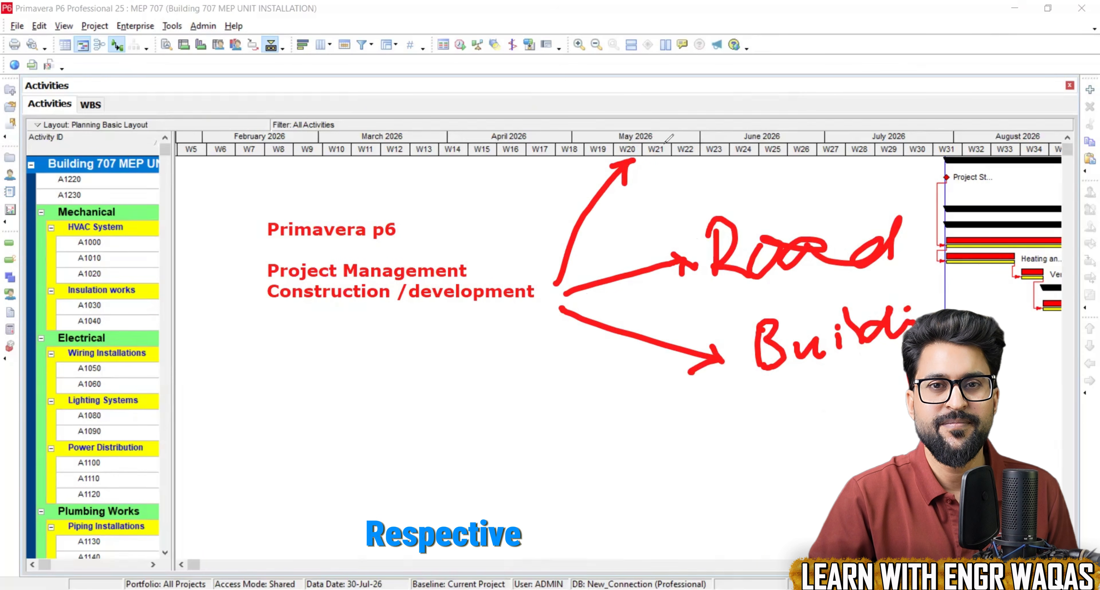
{"action": "mouse_move", "coordinate": [668, 121]}
{"action": "left_mouse_down"}
{"action": "mouse_move", "coordinate": [673, 149]}
{"action": "mouse_move", "coordinate": [710, 111]}
{"action": "mouse_move", "coordinate": [720, 152]}
{"action": "mouse_move", "coordinate": [785, 149]}
{"action": "left_mouse_up"}
{"action": "left_click_drag", "start_coordinate": [795, 103], "coordinate": [805, 151]}
{"action": "left_click_drag", "start_coordinate": [798, 97], "coordinate": [802, 128]}
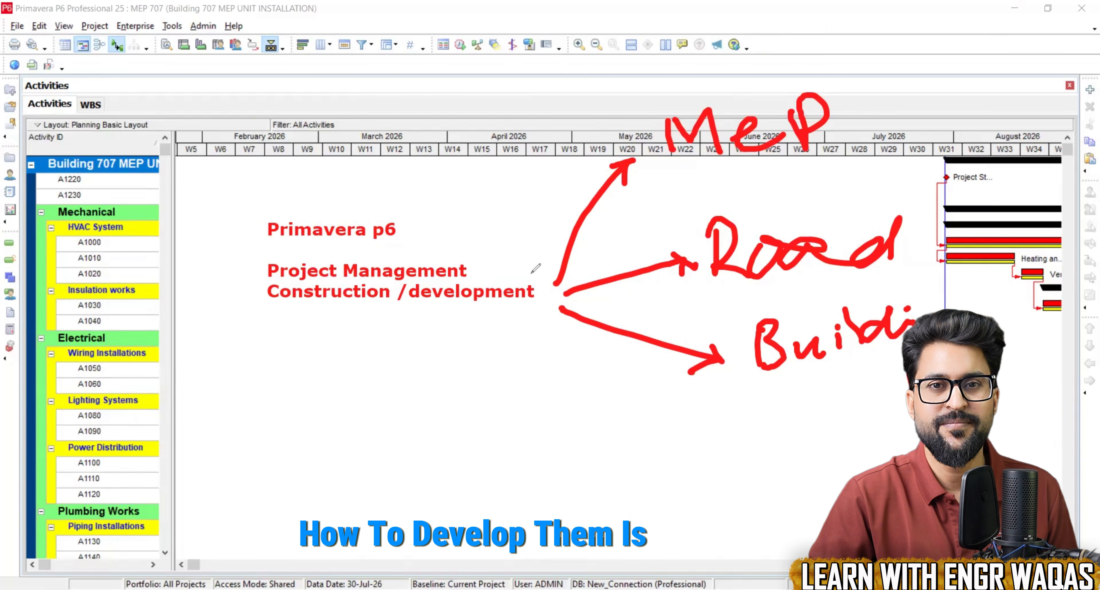
Step: Number the two topic lines 1 and 2, handwrite "3 – P6" below, and draw a curved arrow from "Construction /development" to it
{"action": "mouse_move", "coordinate": [229, 258]}
{"action": "left_mouse_down"}
{"action": "mouse_move", "coordinate": [250, 358]}
{"action": "mouse_move", "coordinate": [229, 373]}
{"action": "left_mouse_up"}
{"action": "left_click_drag", "start_coordinate": [269, 348], "coordinate": [331, 348]}
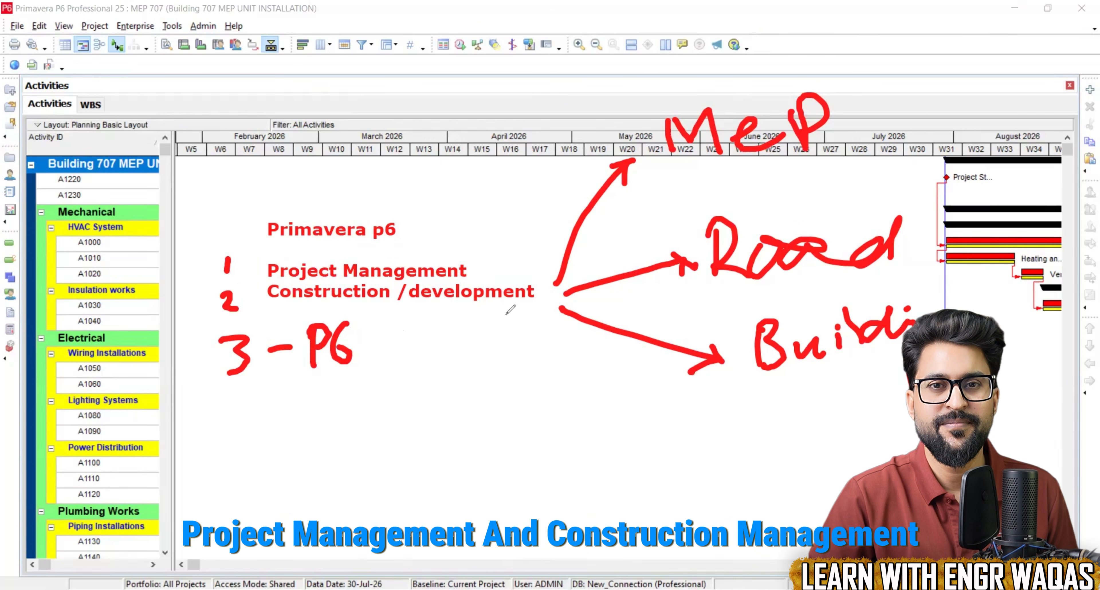
{"action": "left_click_drag", "start_coordinate": [448, 434], "coordinate": [364, 366]}
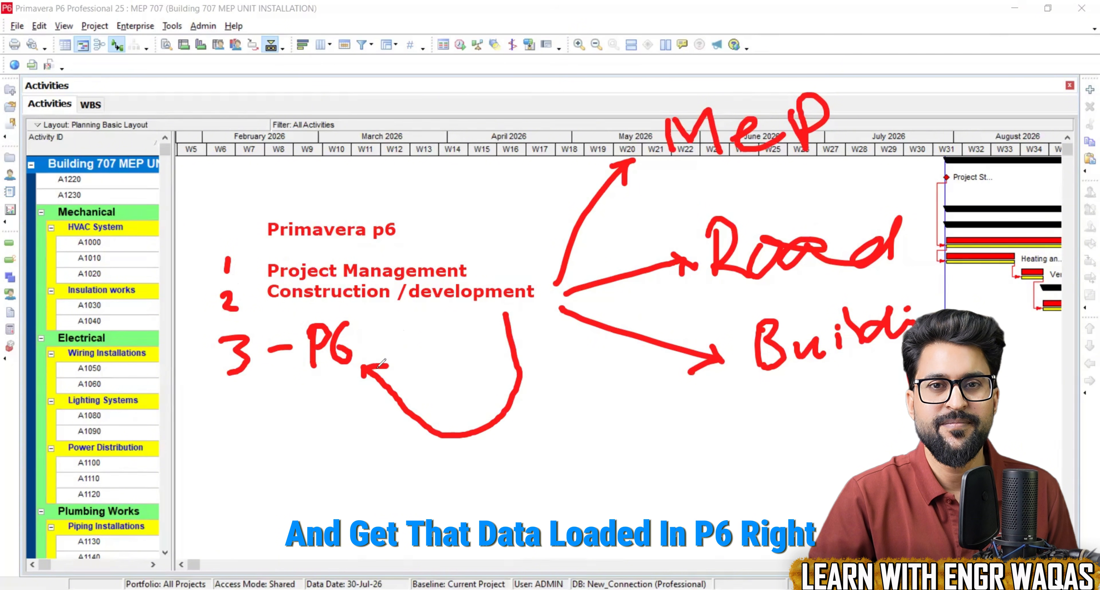
Step: Handwrite "4 – Contract" below the P6 item and draw a horizontal arrow leading away from it
{"action": "mouse_move", "coordinate": [244, 410]}
{"action": "left_mouse_down"}
{"action": "mouse_move", "coordinate": [233, 435]}
{"action": "mouse_move", "coordinate": [255, 436]}
{"action": "mouse_move", "coordinate": [245, 466]}
{"action": "mouse_move", "coordinate": [306, 445]}
{"action": "mouse_move", "coordinate": [337, 458]}
{"action": "mouse_move", "coordinate": [368, 438]}
{"action": "mouse_move", "coordinate": [390, 459]}
{"action": "left_mouse_up"}
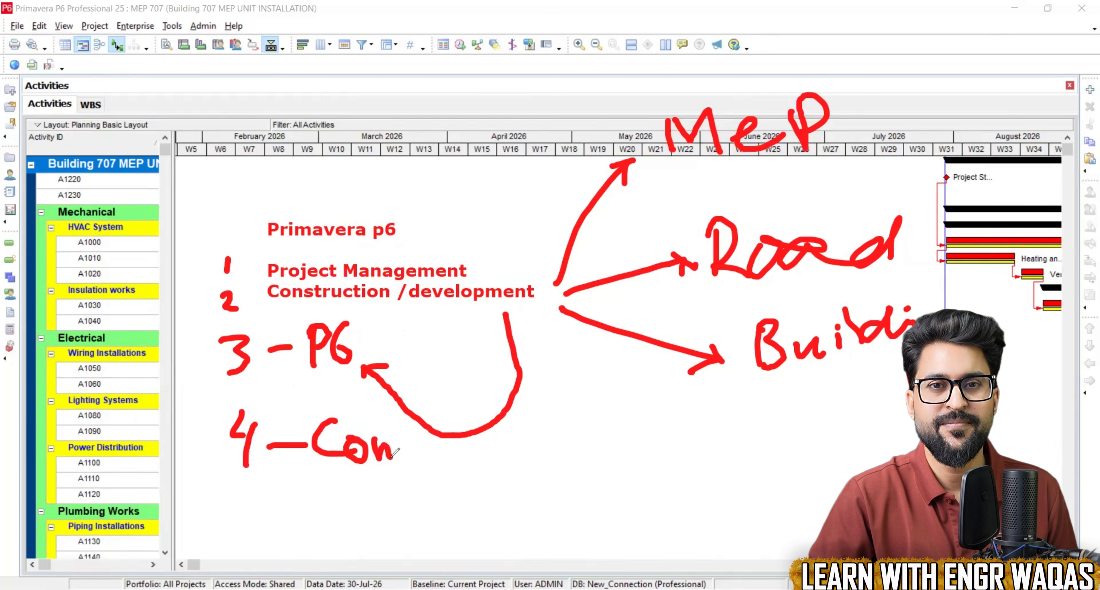
{"action": "mouse_move", "coordinate": [392, 412]}
{"action": "left_mouse_down"}
{"action": "mouse_move", "coordinate": [409, 454]}
{"action": "mouse_move", "coordinate": [457, 436]}
{"action": "mouse_move", "coordinate": [486, 457]}
{"action": "left_mouse_up"}
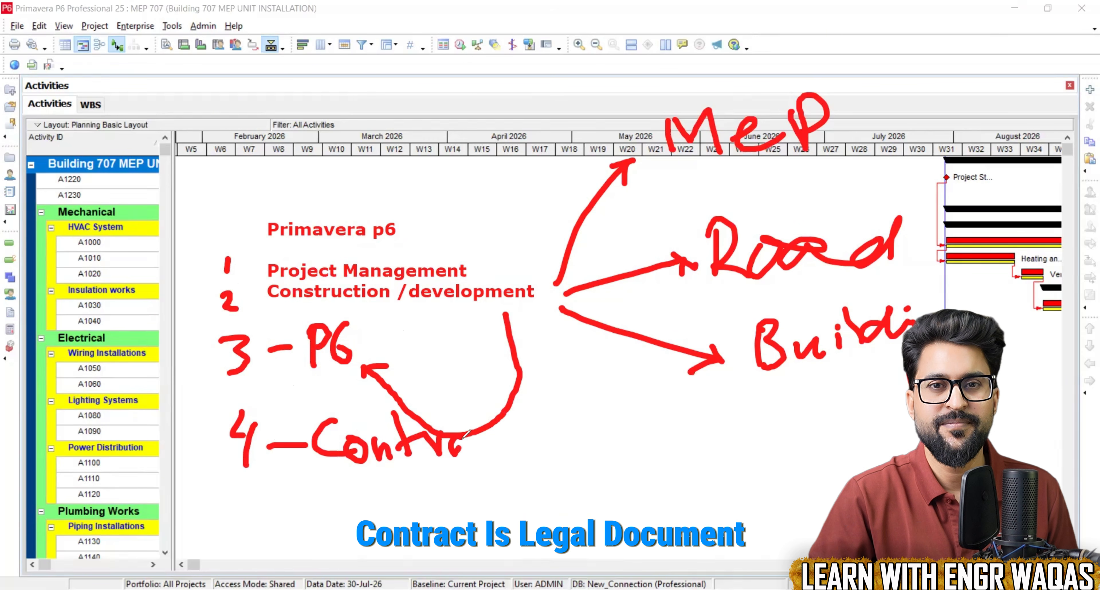
{"action": "left_click_drag", "start_coordinate": [500, 416], "coordinate": [511, 461]}
{"action": "left_click_drag", "start_coordinate": [491, 442], "coordinate": [519, 433]}
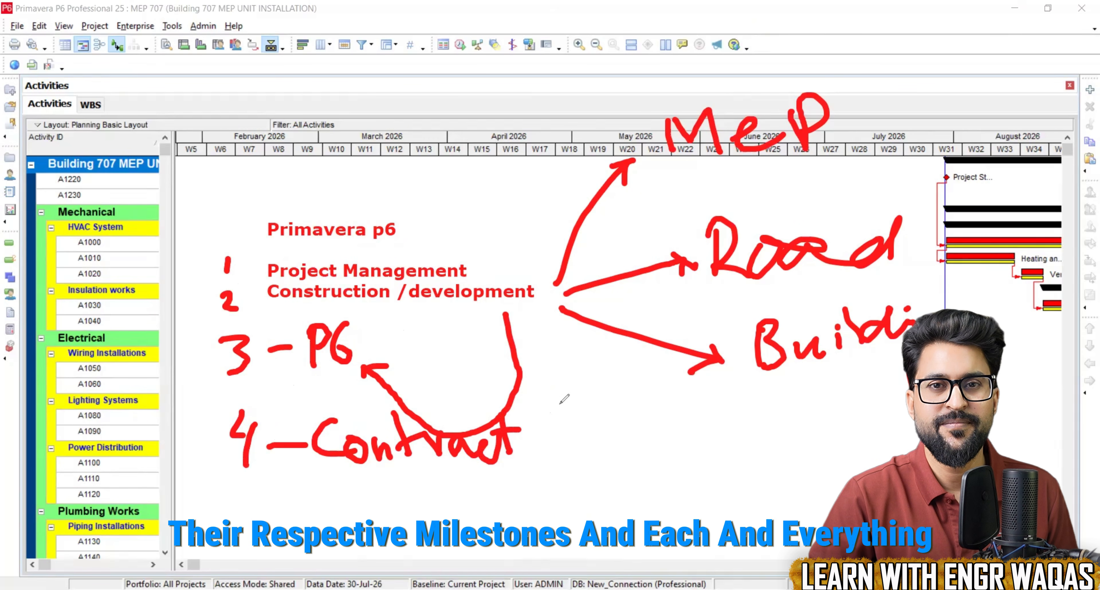
{"action": "left_click_drag", "start_coordinate": [529, 448], "coordinate": [639, 440]}
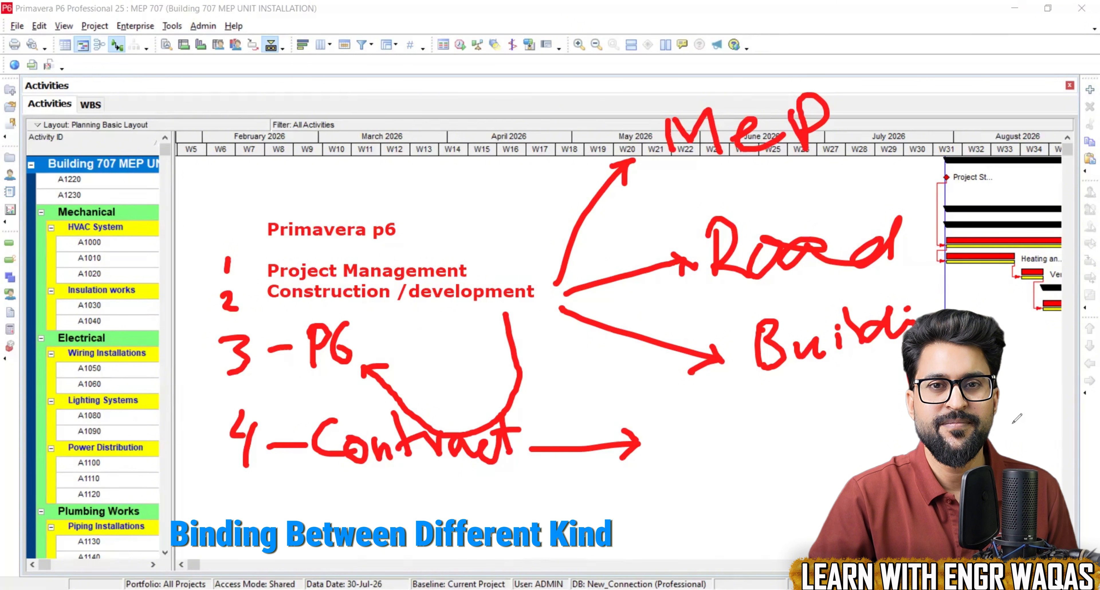
Step: Clear all annotations and narrow the activity table to give the Gantt chart more width
{"action": "key", "text": "Escape"}
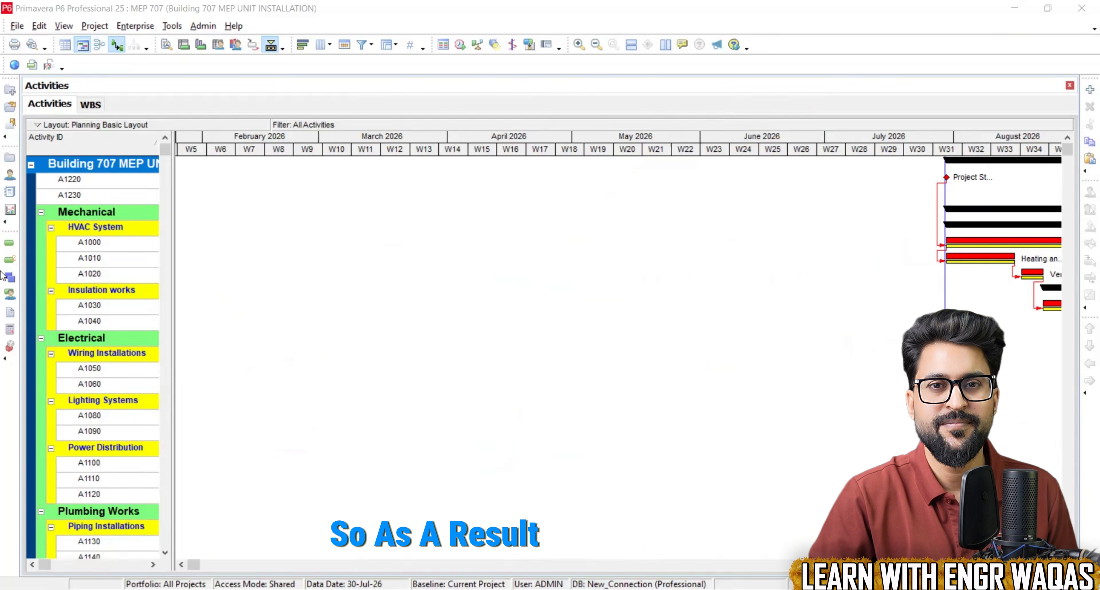
{"action": "left_click_drag", "start_coordinate": [173, 261], "coordinate": [560, 259]}
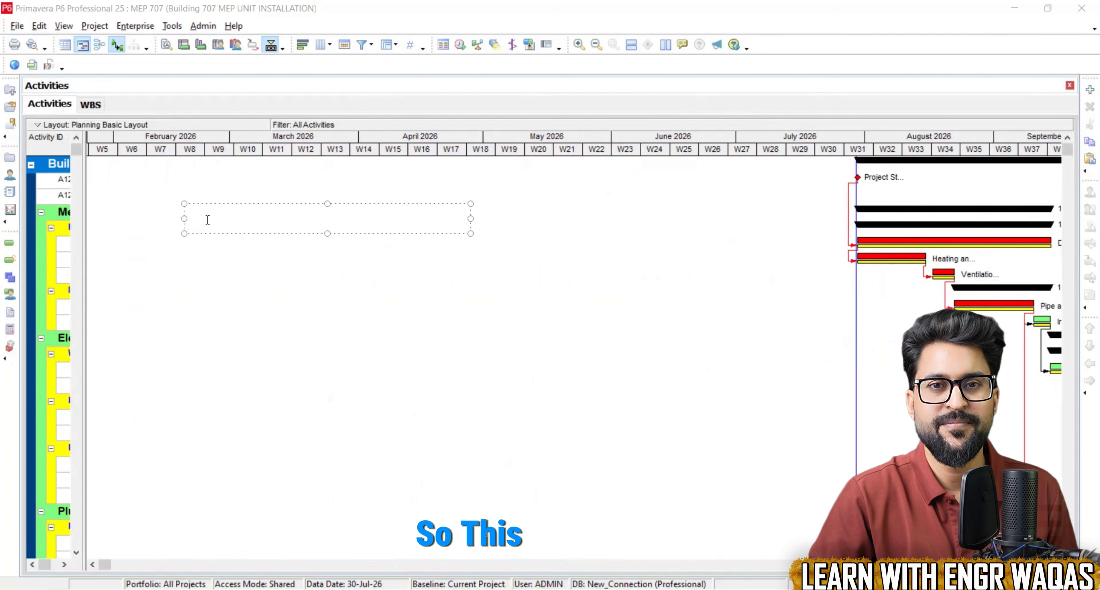
Step: Write a new text annotation over the Gantt chart listing "Contact Agreement", "Drawings" and "BOQ" on separate lines
{"action": "type", "text": "Contact"}
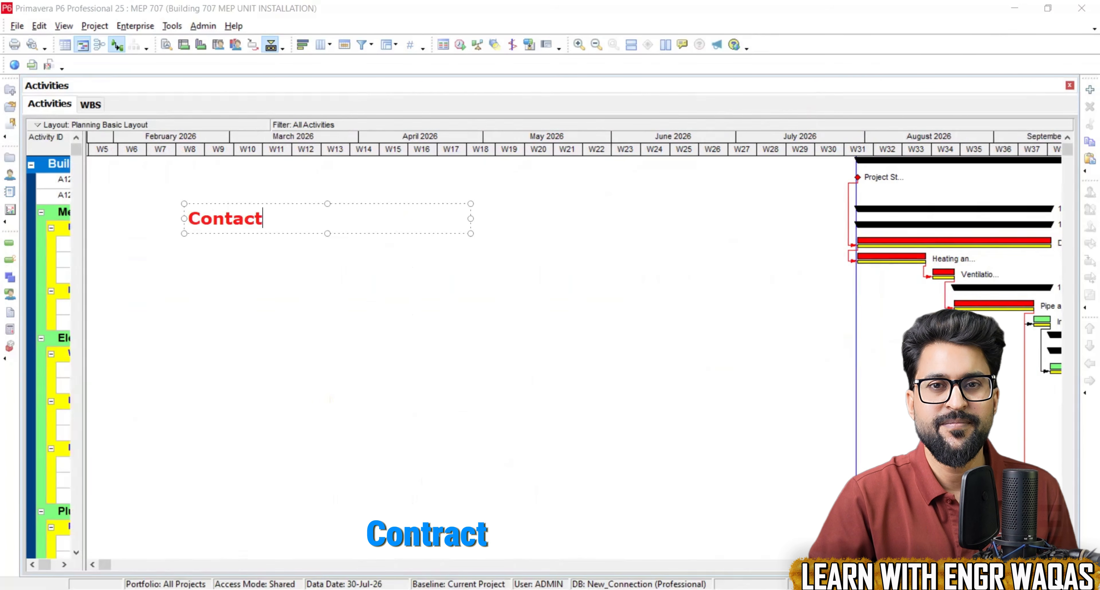
{"action": "type", "text": " Agreement"}
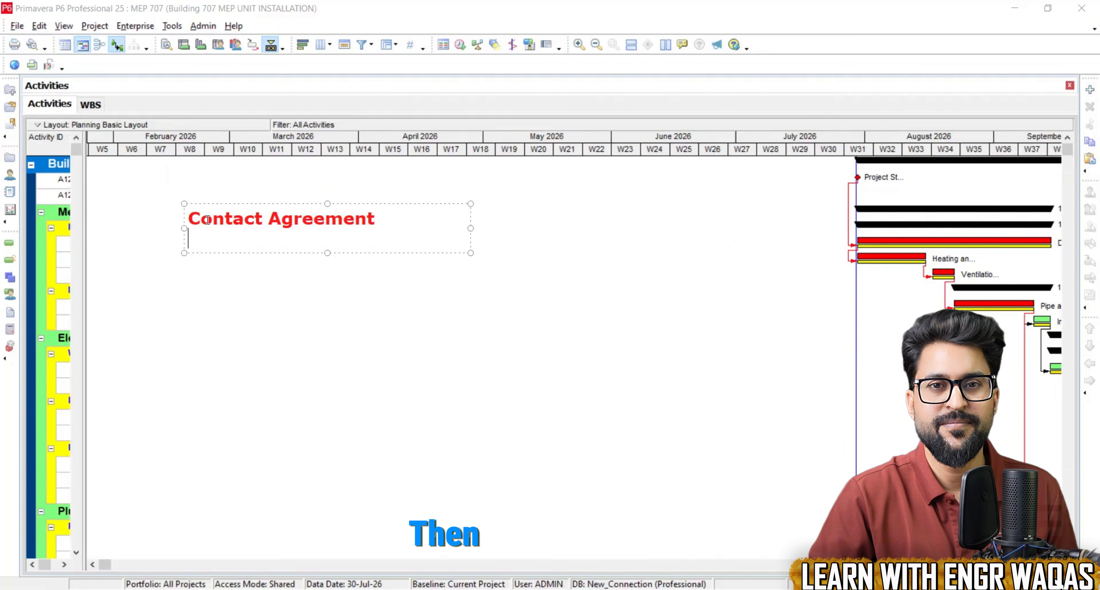
{"action": "type", "text": "Drawing"}
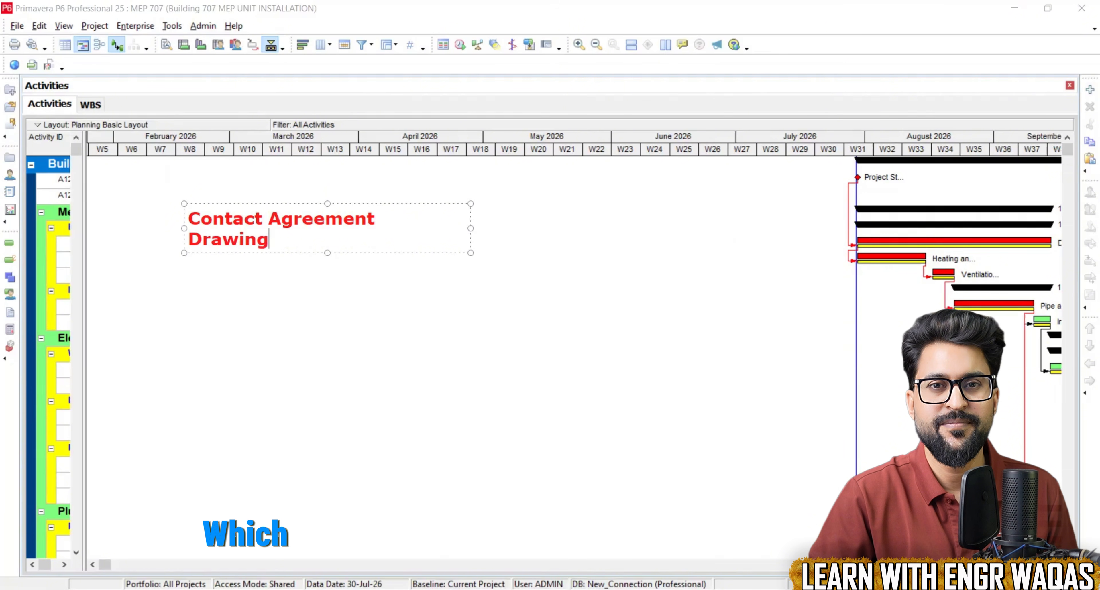
{"action": "type", "text": "s"}
{"action": "key", "text": "Return"}
{"action": "type", "text": "BOQ"}
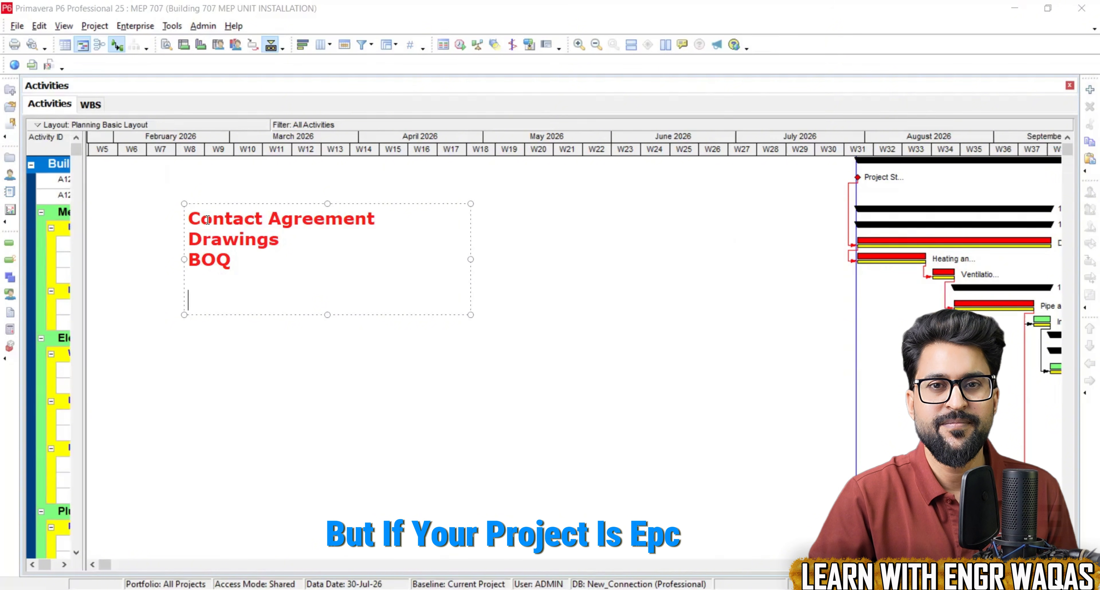
Step: Add the lines "FEED", "EPC MILESTONES" and "Contract" to the annotation, separated from "BOQ" by a blank line
{"action": "type", "text": "FE"}
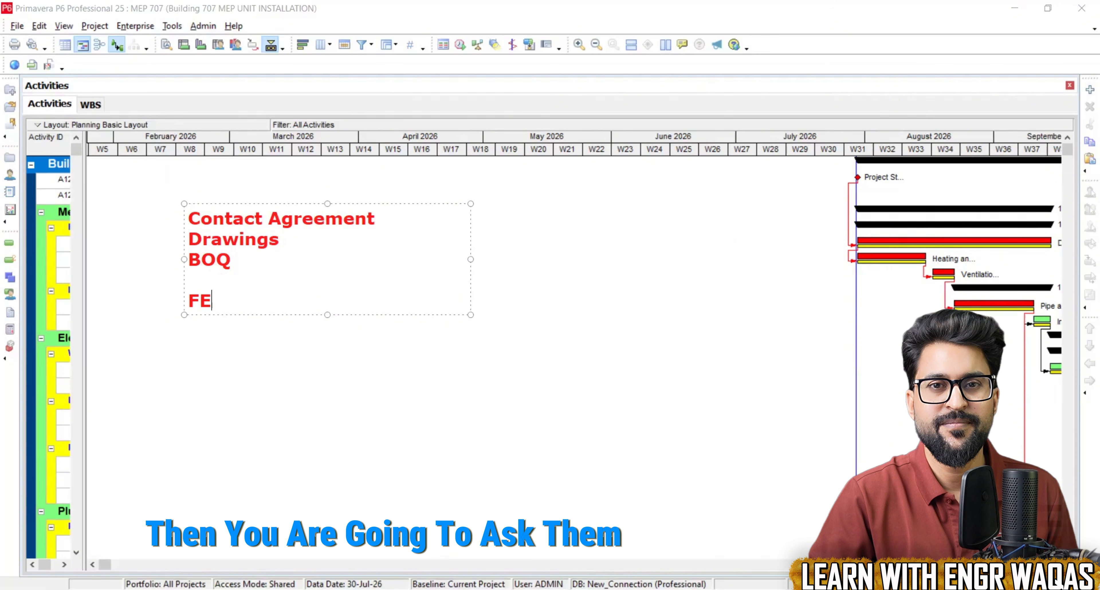
{"action": "type", "text": "ED"}
{"action": "key", "text": "Return"}
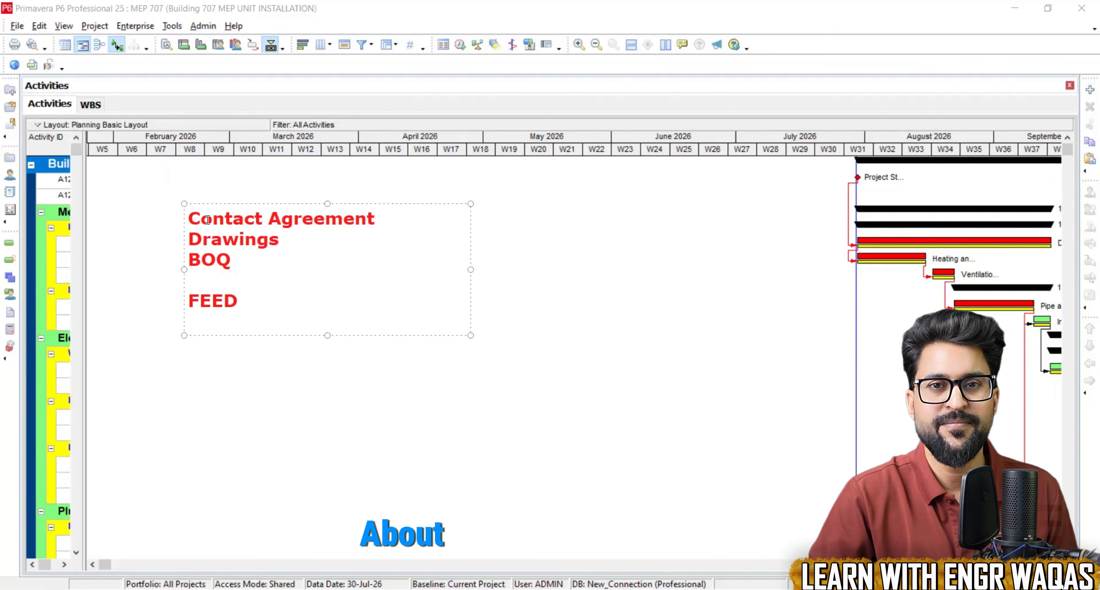
{"action": "type", "text": "EPC MILESTONES"}
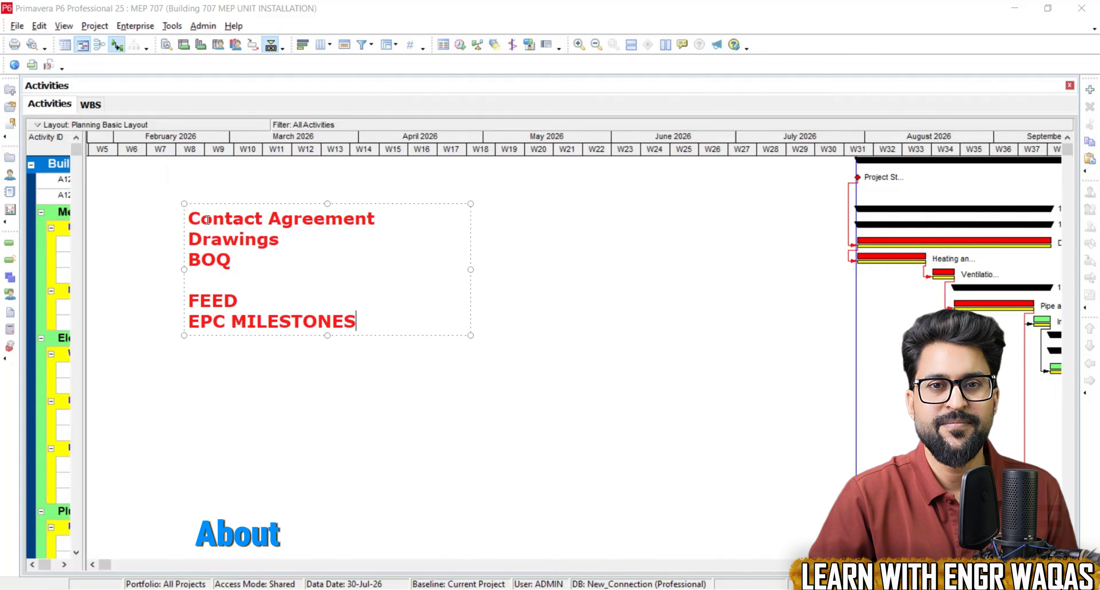
{"action": "key", "text": "Return"}
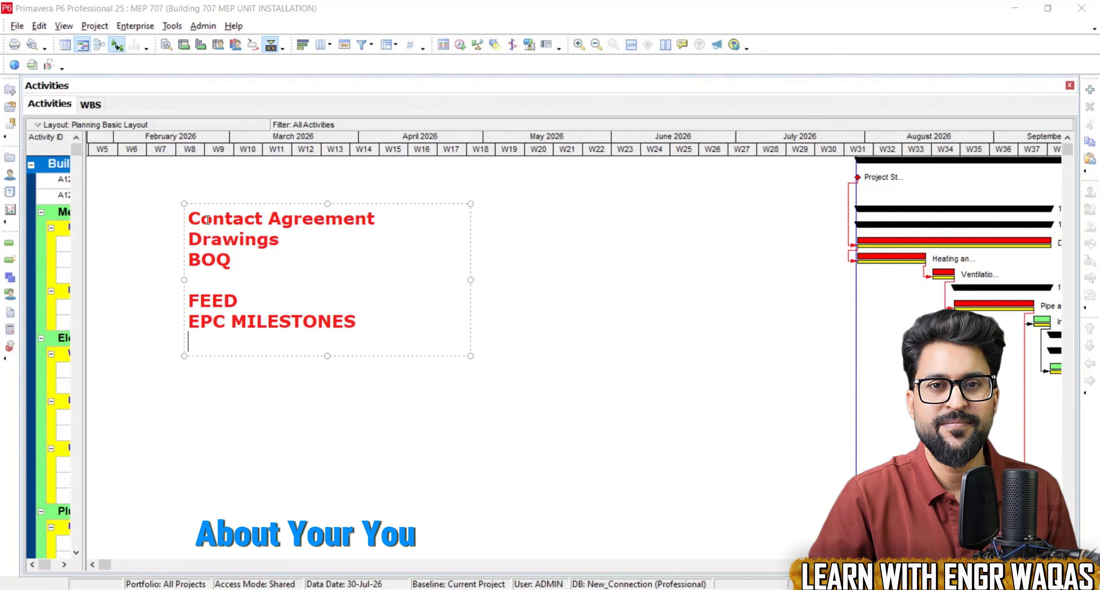
{"action": "type", "text": "Contract"}
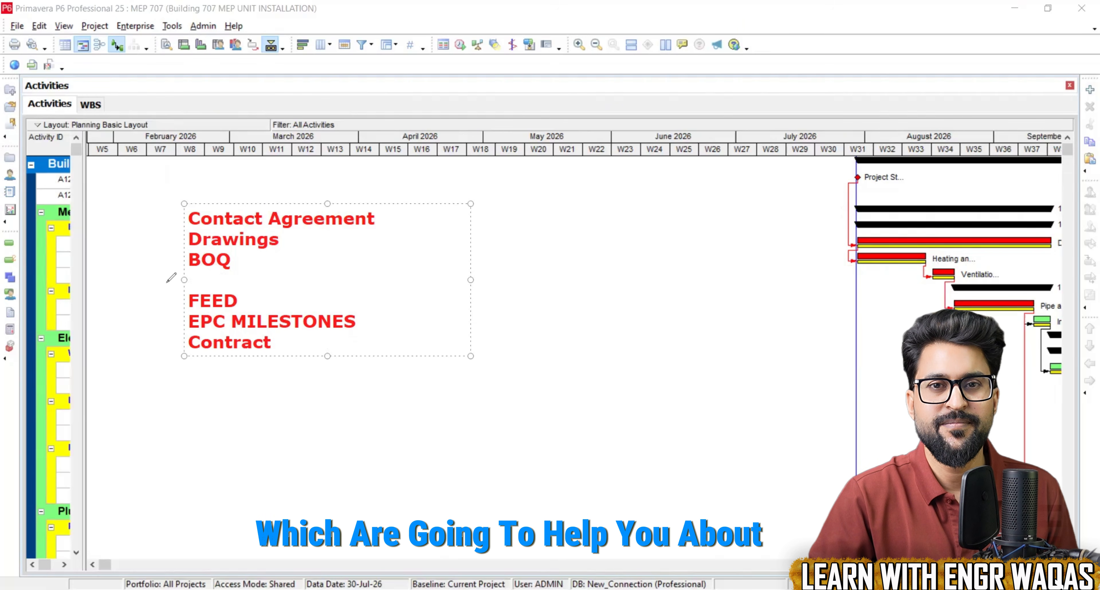
Step: Draw a divider between "BOQ" and "FEED", an arrow from each of the two groups, and a small triangular mark beyond the BOQ arrow
{"action": "left_click_drag", "start_coordinate": [164, 282], "coordinate": [429, 264]}
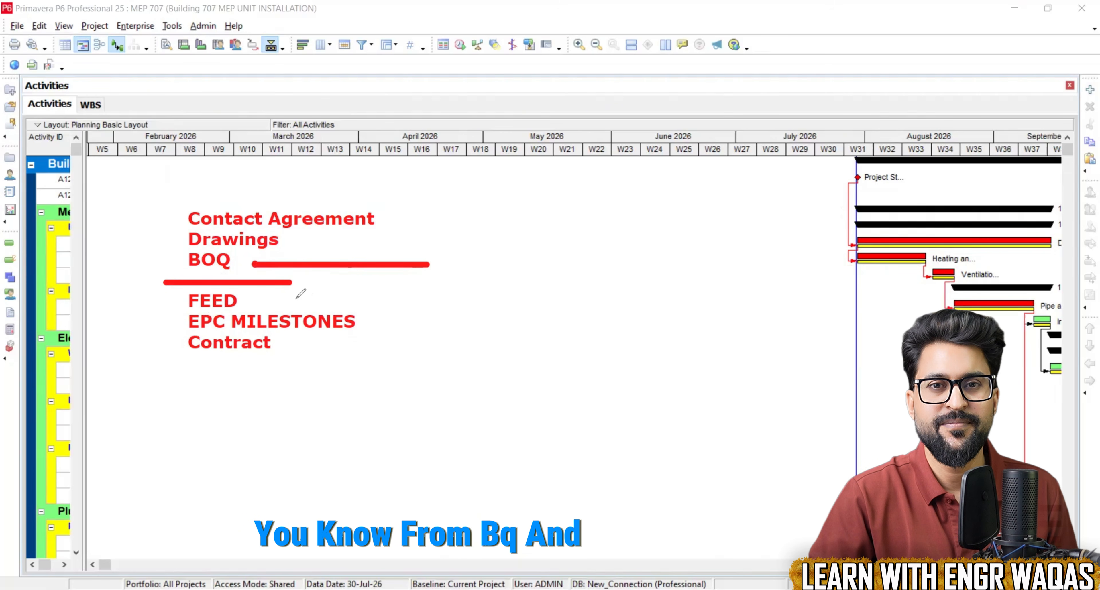
{"action": "mouse_move", "coordinate": [293, 299]}
{"action": "left_mouse_down"}
{"action": "mouse_move", "coordinate": [468, 301]}
{"action": "mouse_move", "coordinate": [451, 317]}
{"action": "left_mouse_up"}
{"action": "left_click", "coordinate": [444, 255]}
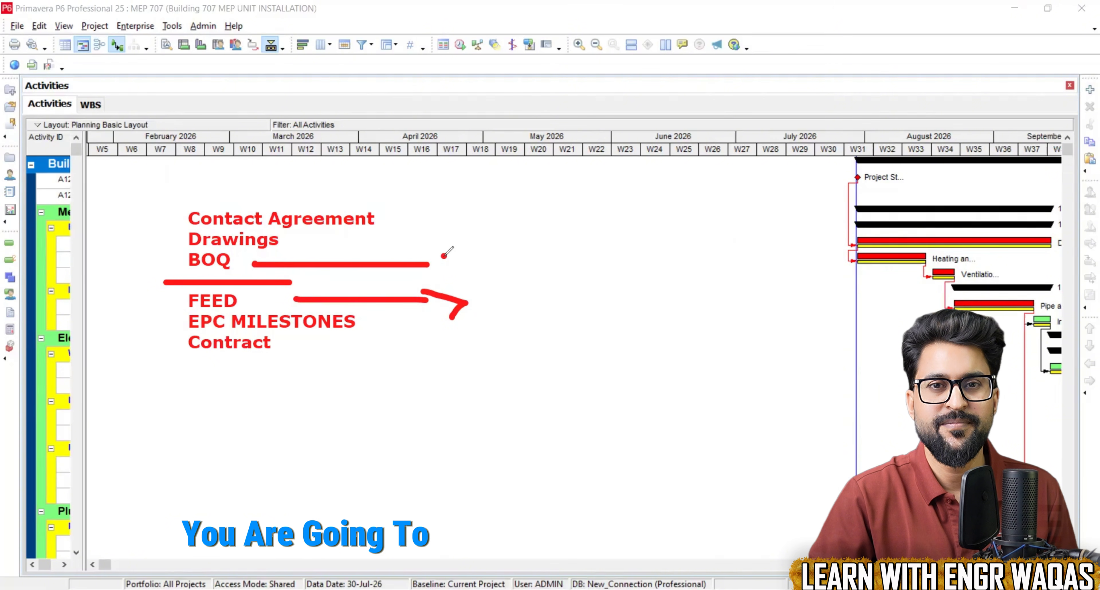
{"action": "left_click_drag", "start_coordinate": [445, 256], "coordinate": [446, 271]}
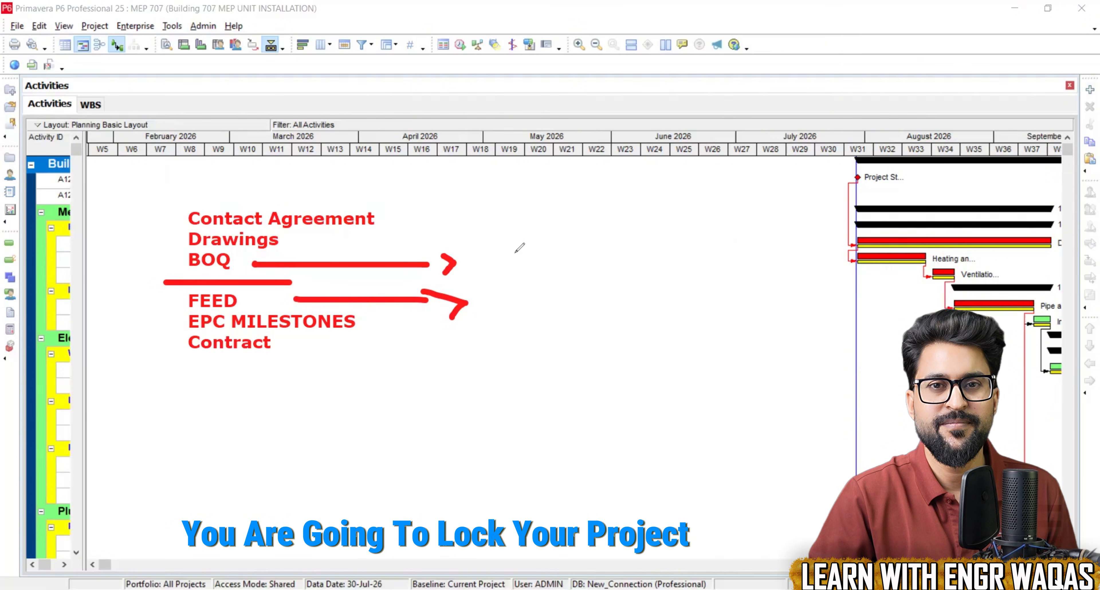
{"action": "left_click", "coordinate": [519, 243]}
{"action": "left_click_drag", "start_coordinate": [513, 242], "coordinate": [526, 276]}
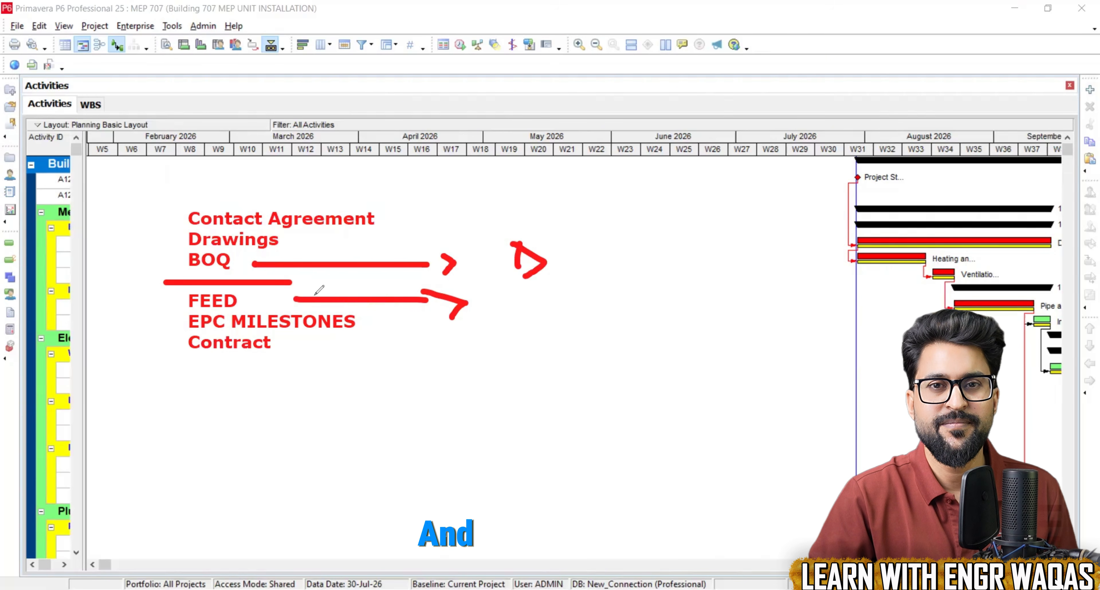
Step: Draw a slanted stroke and a "D" below "Contract", and complete and circle the handwritten word "Data" beyond the arrows
{"action": "left_click", "coordinate": [297, 354]}
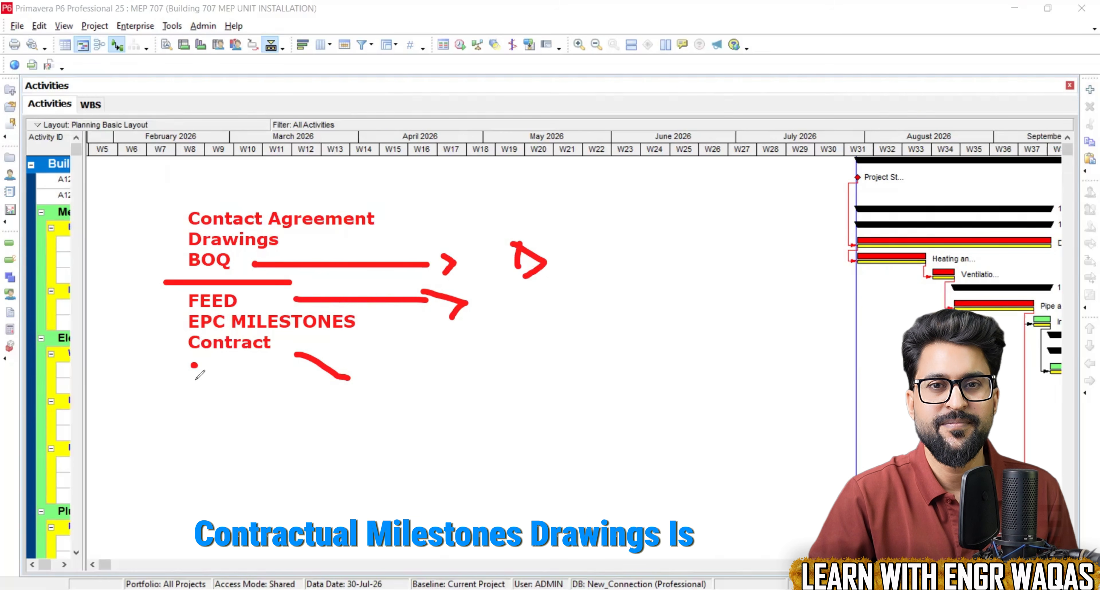
{"action": "left_click_drag", "start_coordinate": [194, 358], "coordinate": [196, 386]}
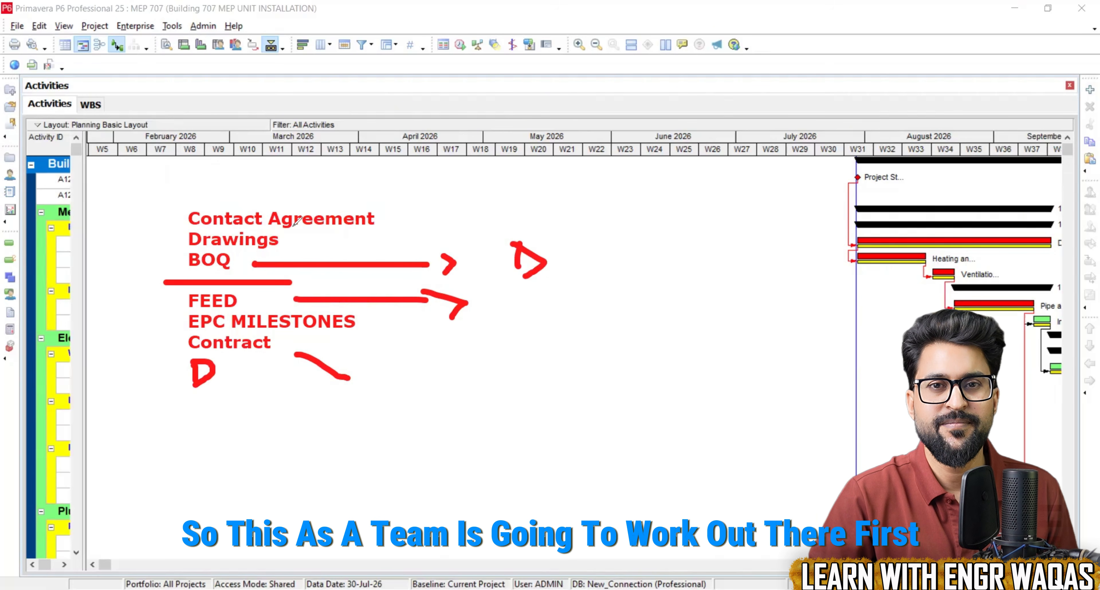
{"action": "left_click_drag", "start_coordinate": [571, 259], "coordinate": [582, 279]}
{"action": "left_click_drag", "start_coordinate": [598, 221], "coordinate": [598, 281]}
{"action": "mouse_move", "coordinate": [620, 258]}
{"action": "left_mouse_down"}
{"action": "mouse_move", "coordinate": [600, 273]}
{"action": "mouse_move", "coordinate": [633, 281]}
{"action": "left_mouse_up"}
{"action": "left_click_drag", "start_coordinate": [587, 244], "coordinate": [621, 243]}
{"action": "mouse_move", "coordinate": [653, 204]}
{"action": "left_mouse_down"}
{"action": "mouse_move", "coordinate": [546, 350]}
{"action": "mouse_move", "coordinate": [659, 222]}
{"action": "left_mouse_up"}
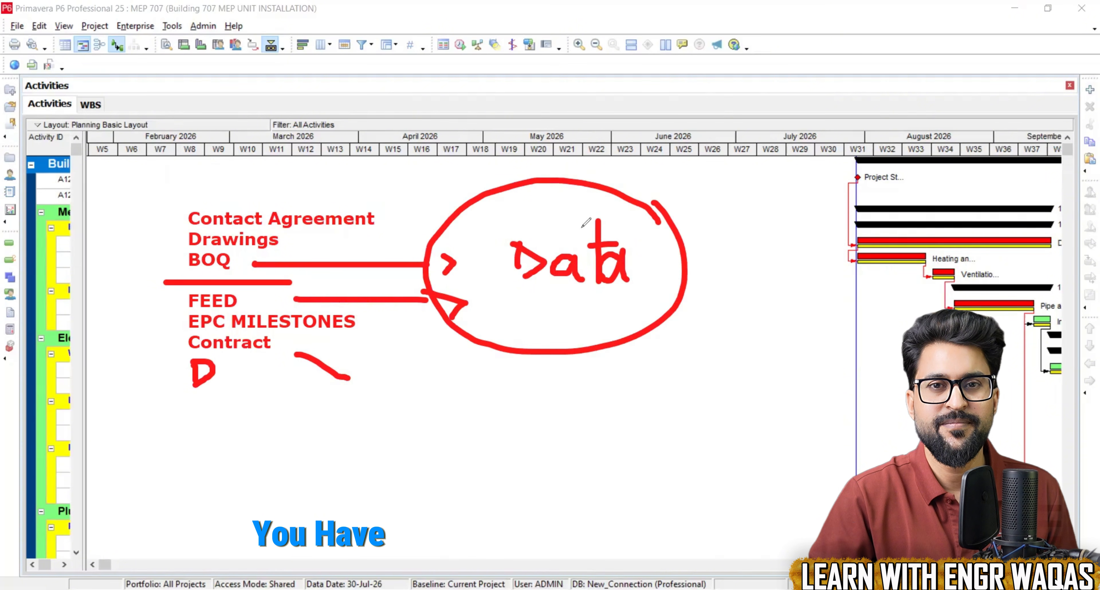
Step: Draw an arrow below the "Data" circle and handwrite "Scope Baseline" beside its tip, with a line underneath
{"action": "left_click_drag", "start_coordinate": [481, 374], "coordinate": [537, 445]}
{"action": "left_click_drag", "start_coordinate": [505, 443], "coordinate": [539, 446]}
{"action": "left_click", "coordinate": [538, 424]}
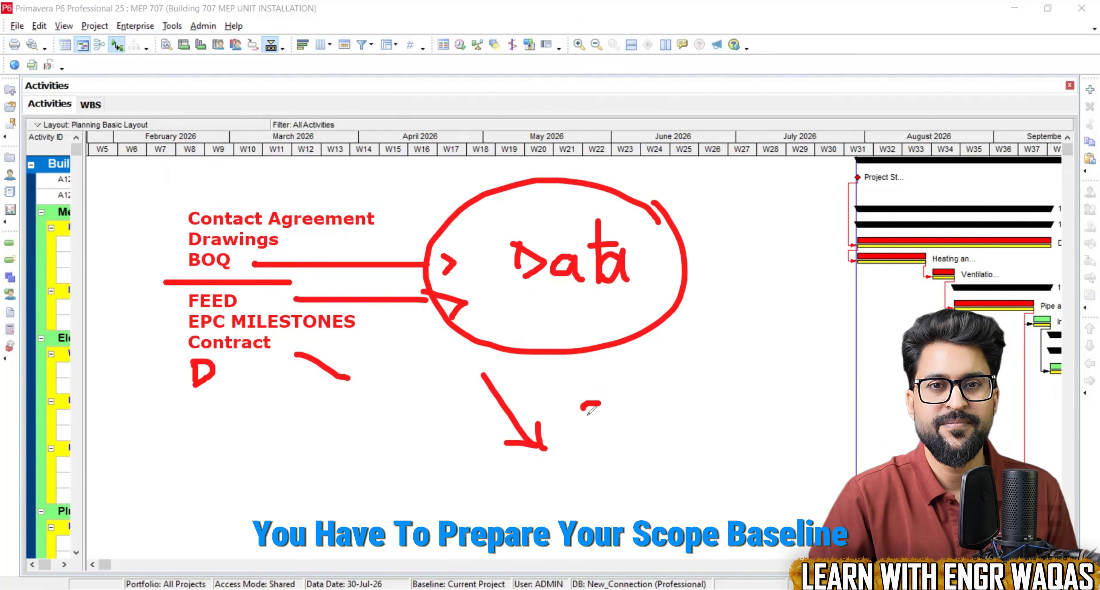
{"action": "left_click_drag", "start_coordinate": [591, 411], "coordinate": [589, 438]}
{"action": "mouse_move", "coordinate": [651, 401]}
{"action": "left_mouse_down"}
{"action": "mouse_move", "coordinate": [654, 427]}
{"action": "mouse_move", "coordinate": [665, 400]}
{"action": "mouse_move", "coordinate": [708, 449]}
{"action": "left_mouse_up"}
{"action": "mouse_move", "coordinate": [705, 397]}
{"action": "left_mouse_down"}
{"action": "mouse_move", "coordinate": [711, 412]}
{"action": "mouse_move", "coordinate": [758, 418]}
{"action": "left_mouse_up"}
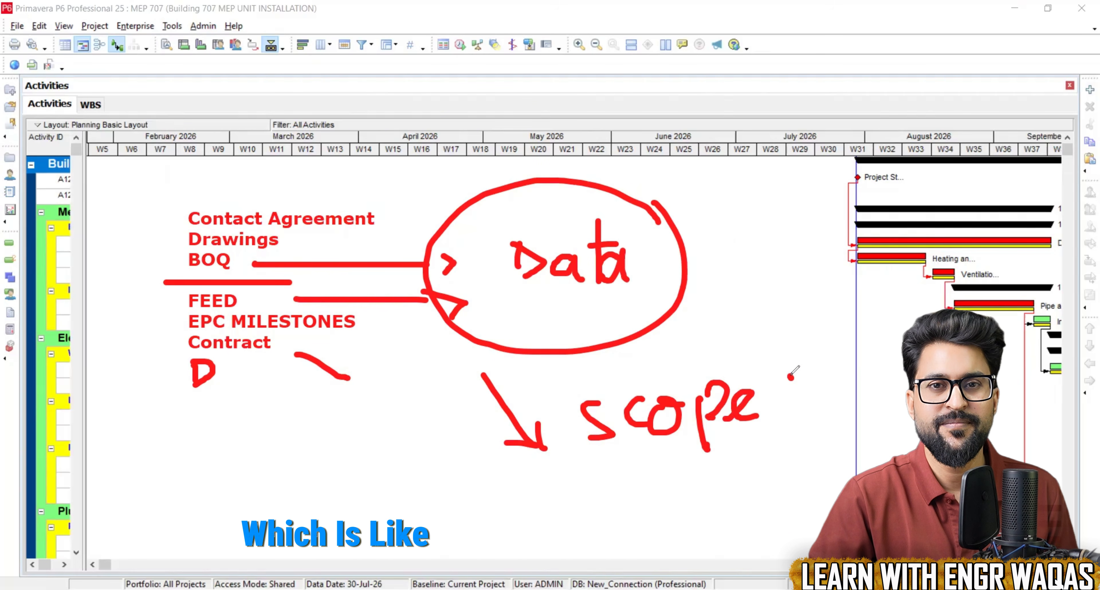
{"action": "mouse_move", "coordinate": [790, 363]}
{"action": "left_mouse_down"}
{"action": "mouse_move", "coordinate": [797, 416]}
{"action": "mouse_move", "coordinate": [818, 415]}
{"action": "left_mouse_up"}
{"action": "left_click_drag", "start_coordinate": [846, 367], "coordinate": [860, 390]}
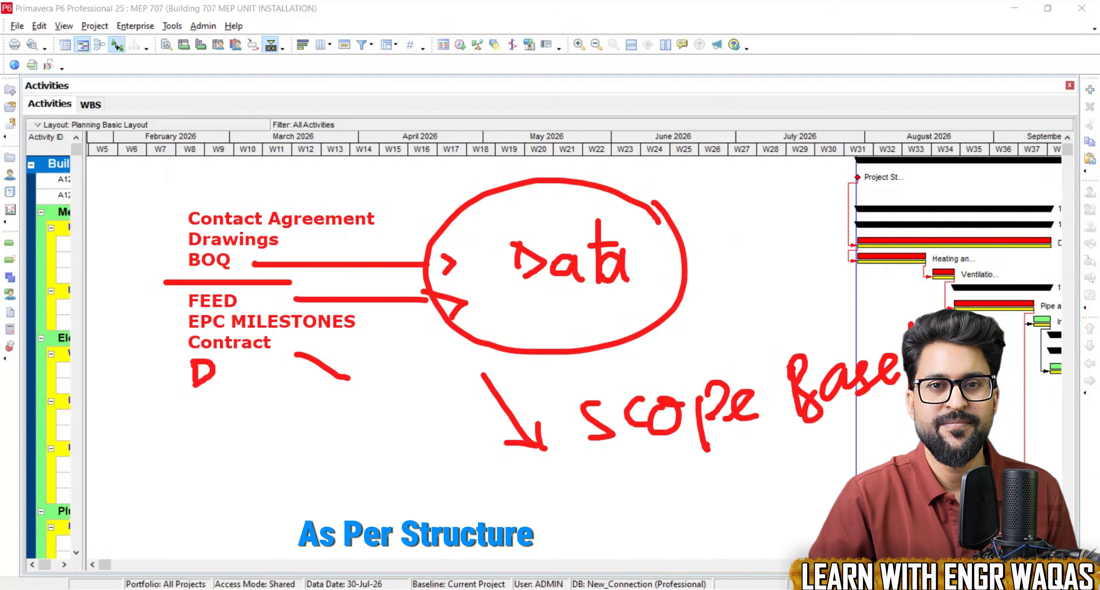
{"action": "left_click_drag", "start_coordinate": [598, 466], "coordinate": [917, 429]}
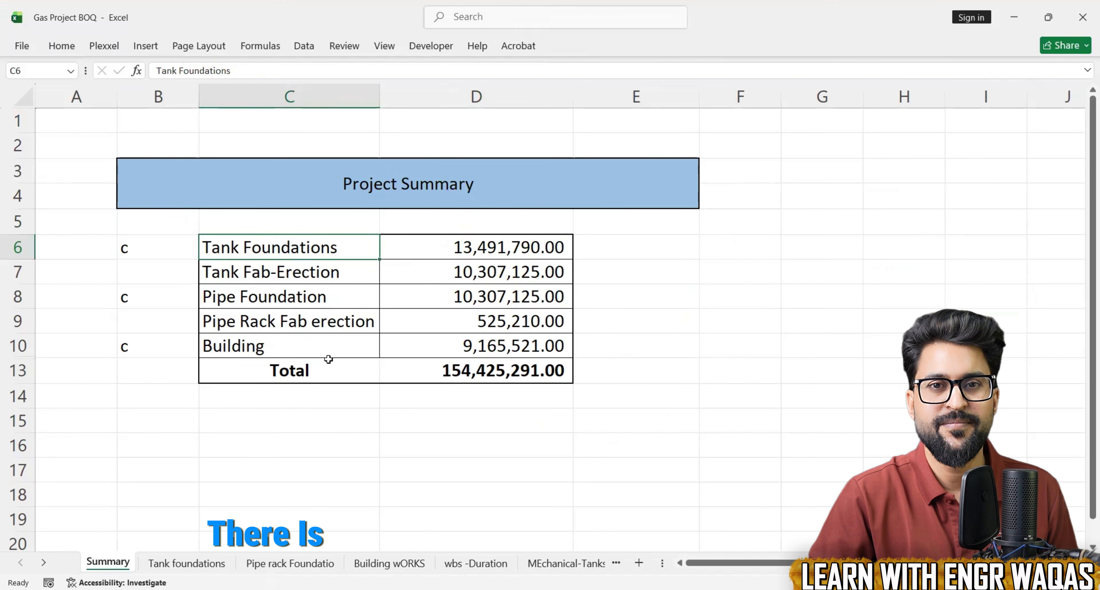
Step: In the Gas Project BOQ workbook, examine the Project Summary and item 1's description, unit, rate, quantity and cost on the Tank foundations sheet
{"action": "left_click", "coordinate": [311, 272]}
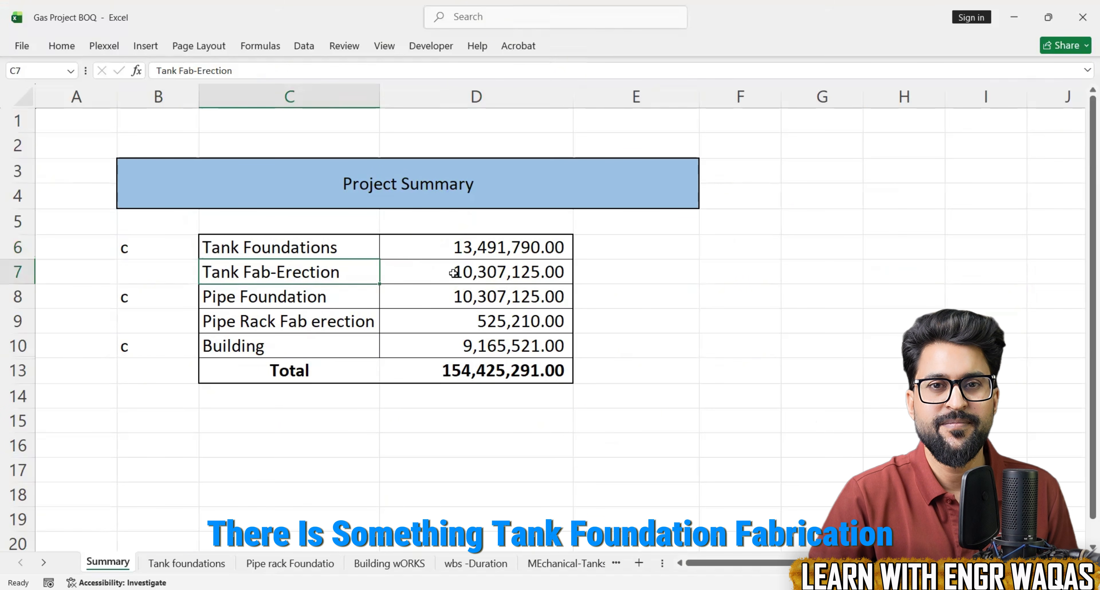
{"action": "left_click", "coordinate": [453, 273]}
{"action": "left_click", "coordinate": [187, 563]}
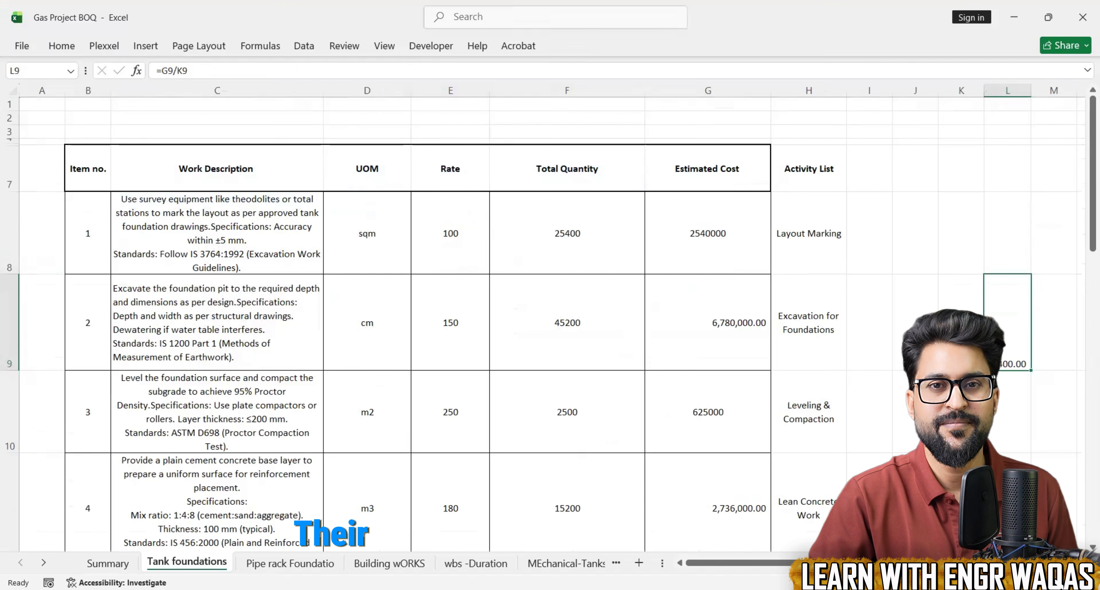
{"action": "left_click", "coordinate": [240, 227]}
{"action": "left_click", "coordinate": [348, 230]}
{"action": "left_click", "coordinate": [463, 230]}
{"action": "left_click", "coordinate": [568, 239]}
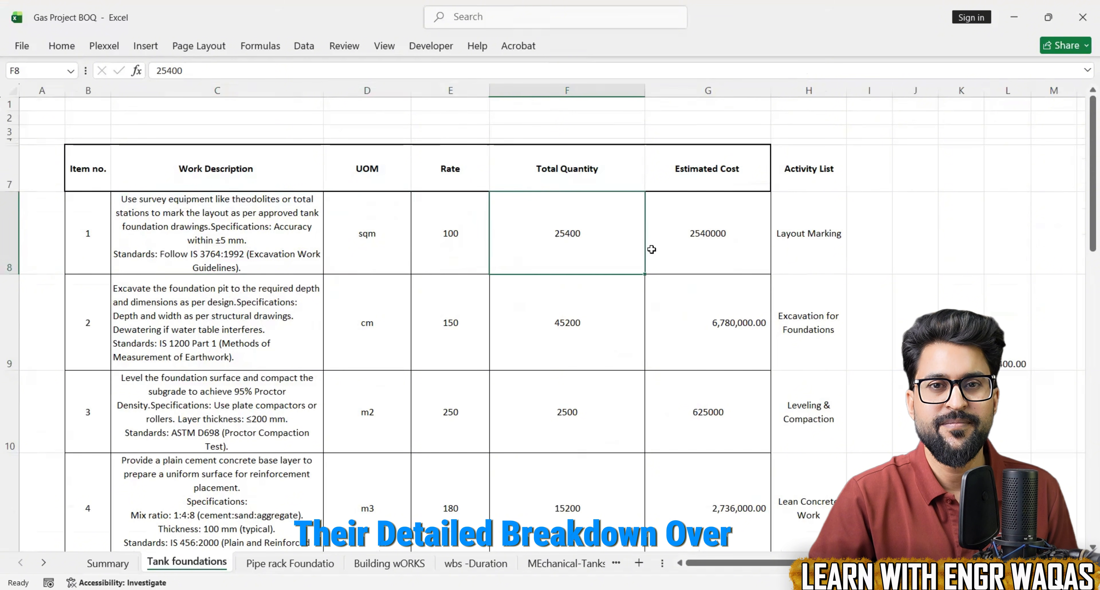
{"action": "left_click", "coordinate": [168, 250]}
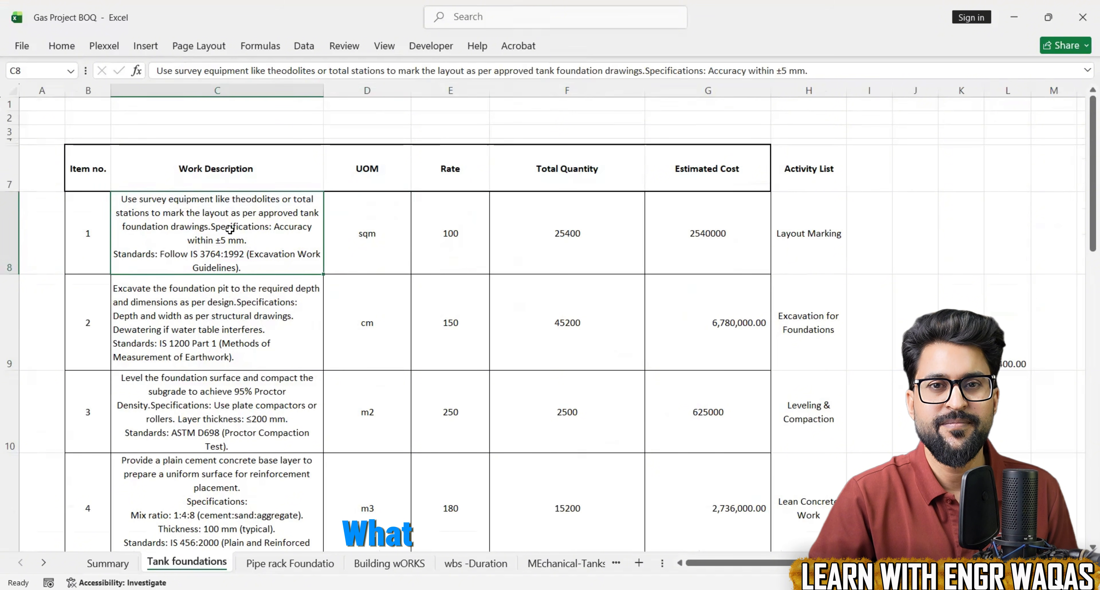
{"action": "left_click", "coordinate": [383, 220]}
{"action": "left_click", "coordinate": [462, 229]}
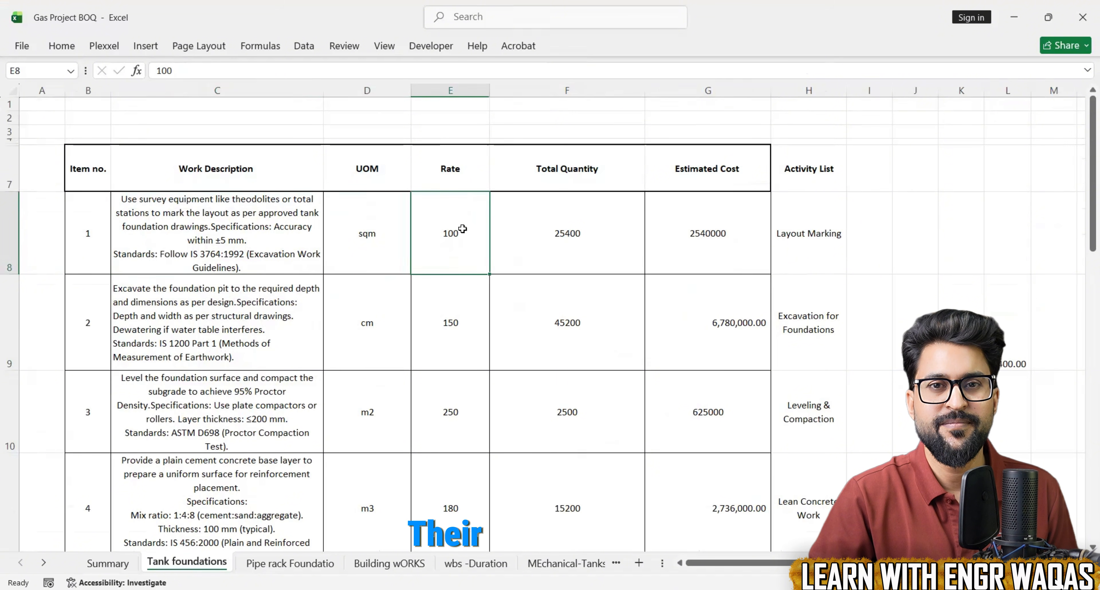
{"action": "left_click", "coordinate": [521, 234]}
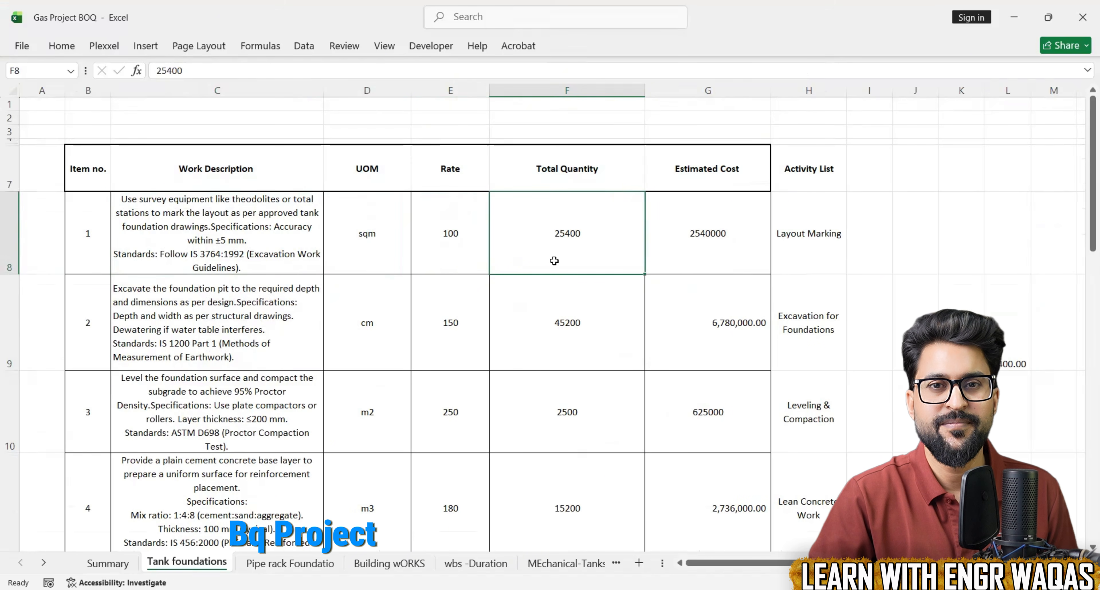
{"action": "left_click", "coordinate": [726, 248]}
{"action": "scroll", "coordinate": [726, 248], "scroll_direction": "down", "scroll_amount": 5}
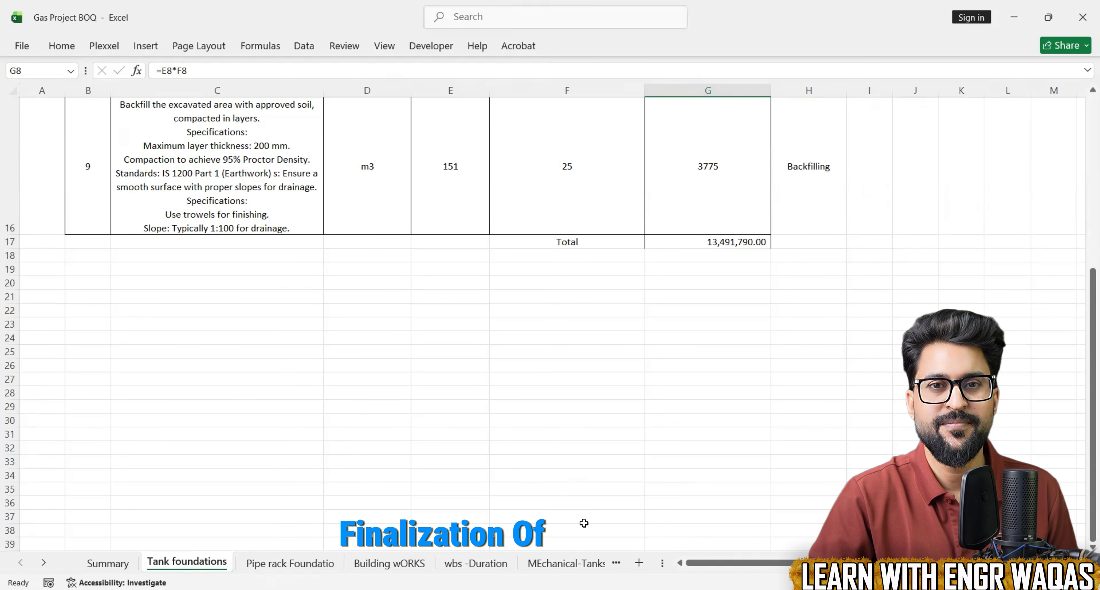
Step: Switch to the Airport Project workbook and review the bill of quantities on the Fence and Watch Tower sheets
{"action": "key", "text": "alt+Tab"}
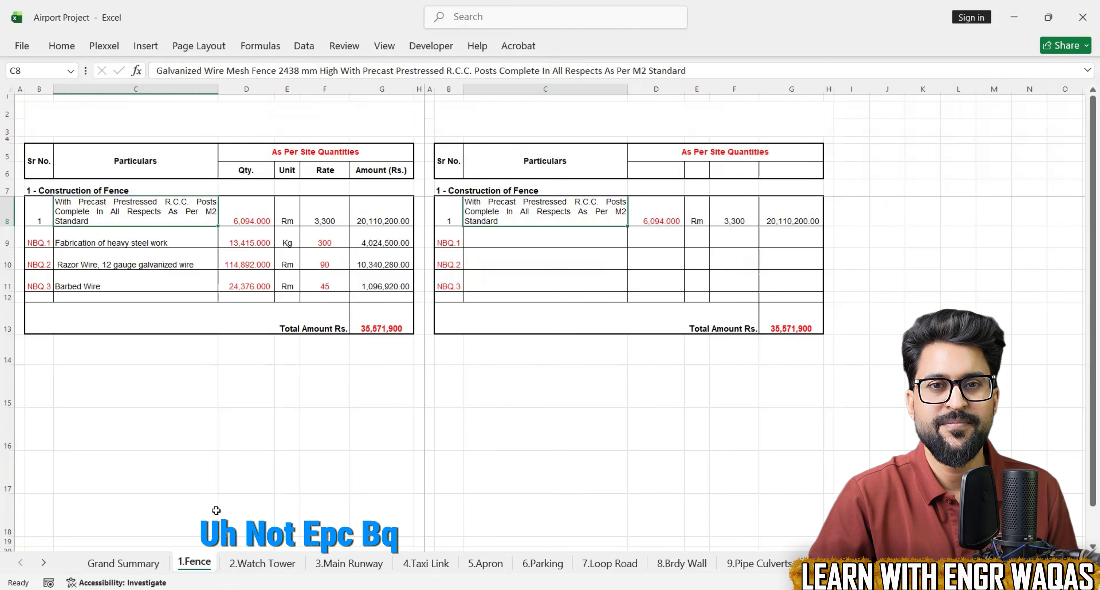
{"action": "left_click", "coordinate": [118, 565]}
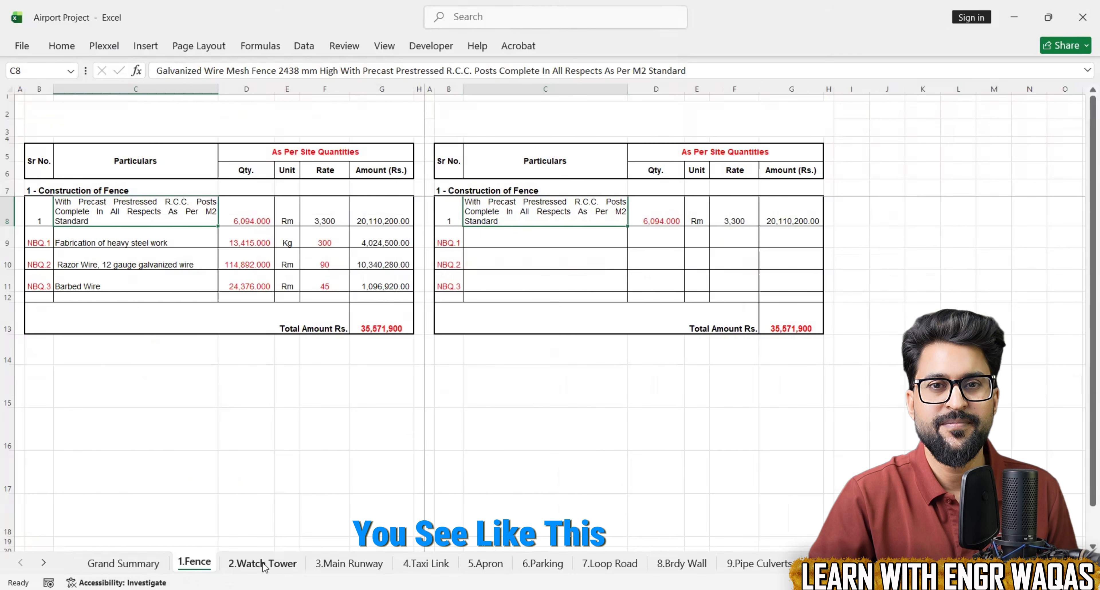
{"action": "left_click", "coordinate": [262, 564]}
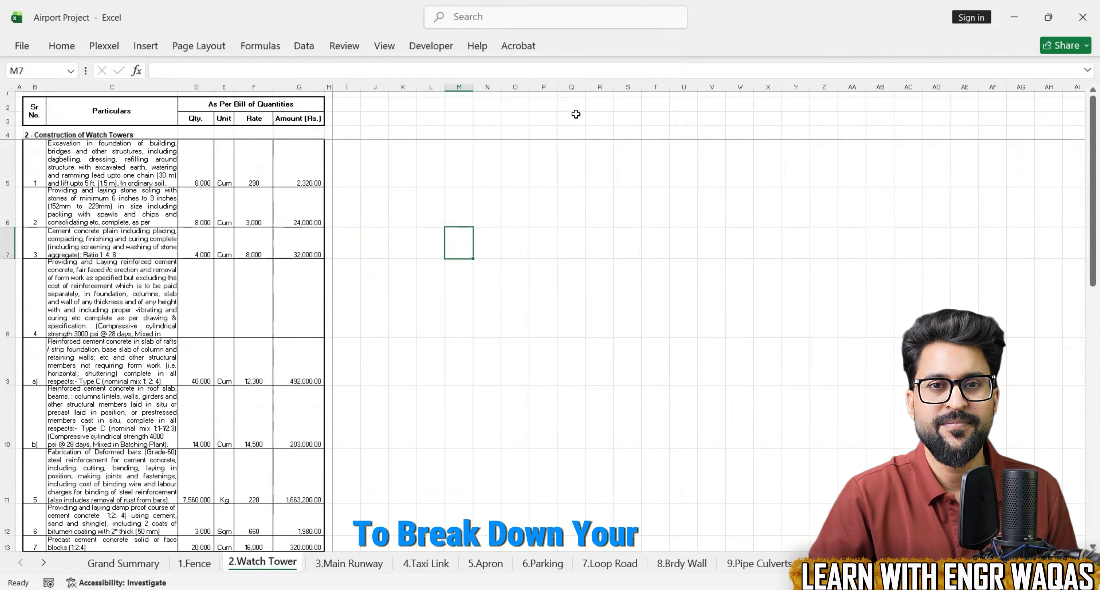
Step: Switch to the EPC scope document and review its Scope Responsibility Matrix and the input documents used for scope identification
{"action": "key", "text": "alt+Tab"}
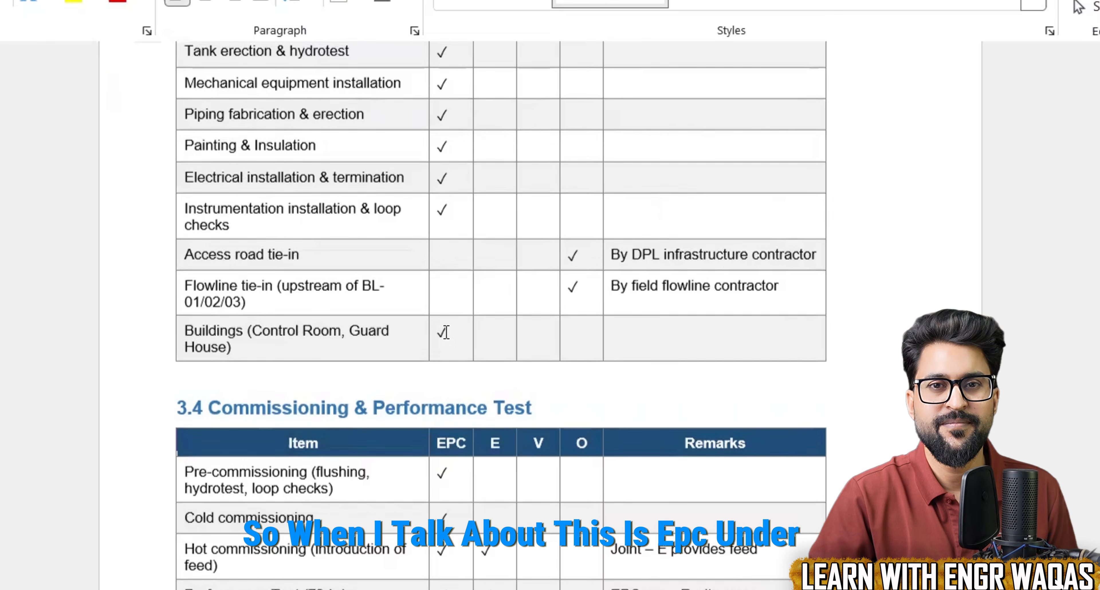
{"action": "scroll", "coordinate": [447, 331], "scroll_direction": "up", "scroll_amount": 10}
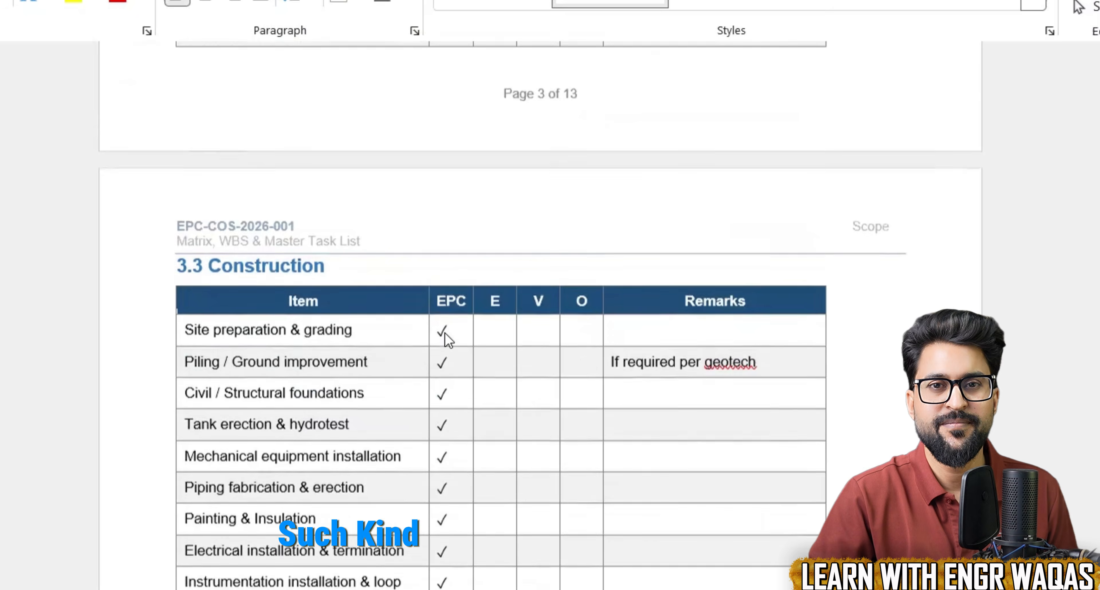
{"action": "scroll", "coordinate": [446, 332], "scroll_direction": "up", "scroll_amount": 15}
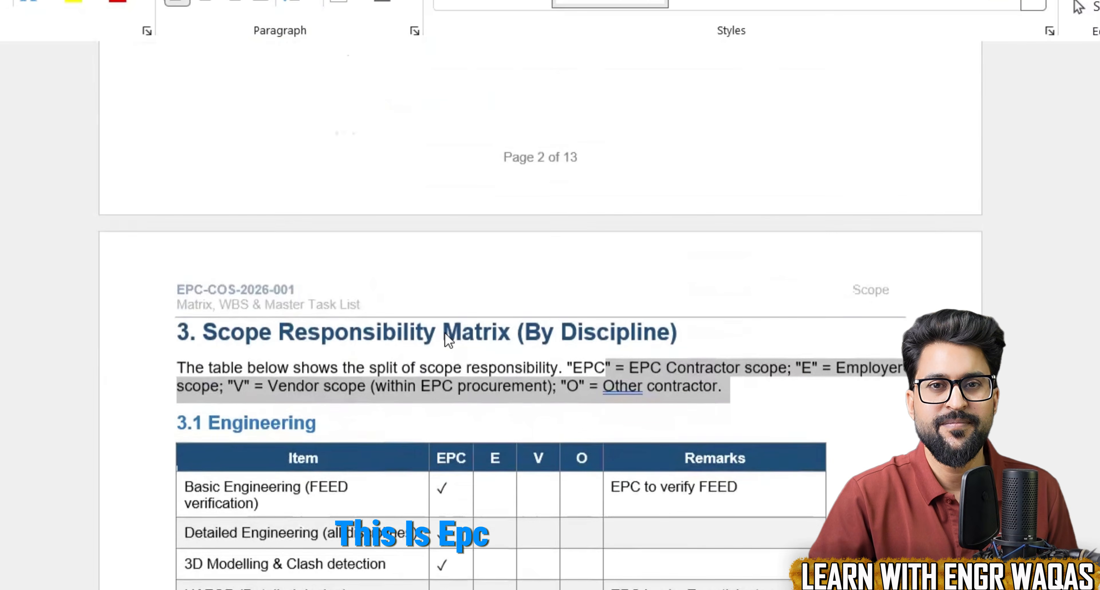
{"action": "scroll", "coordinate": [445, 332], "scroll_direction": "up", "scroll_amount": 12}
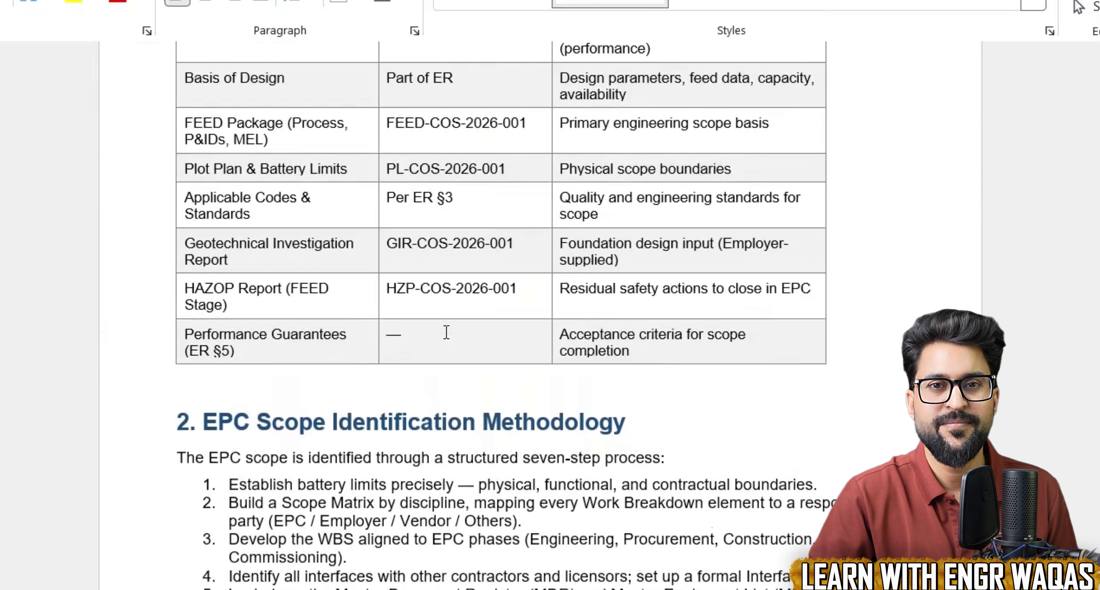
{"action": "scroll", "coordinate": [445, 332], "scroll_direction": "up", "scroll_amount": 1}
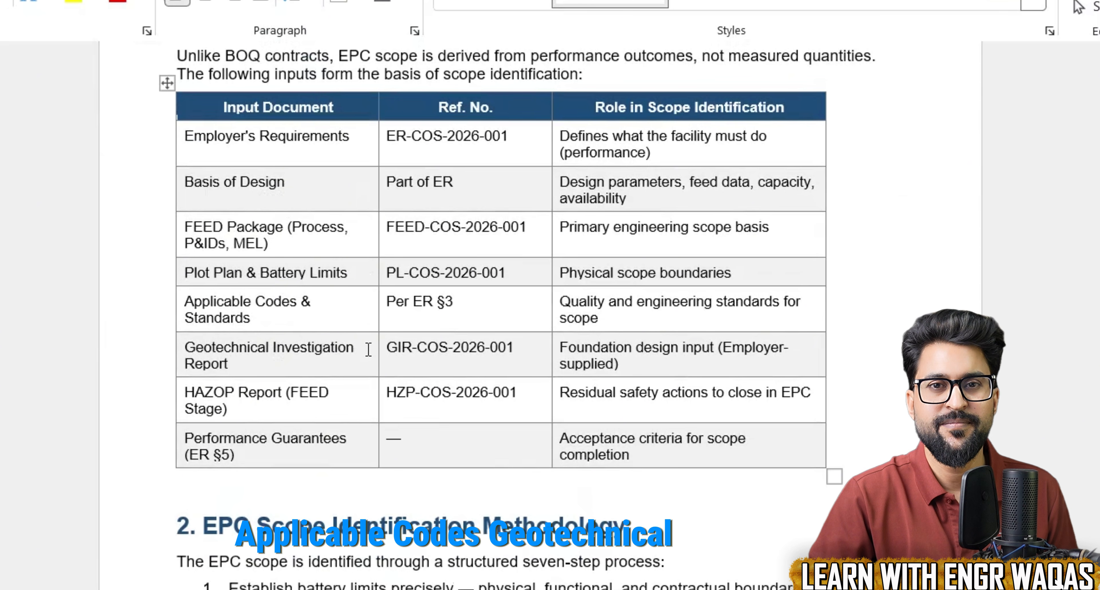
{"action": "scroll", "coordinate": [371, 368], "scroll_direction": "down", "scroll_amount": 3}
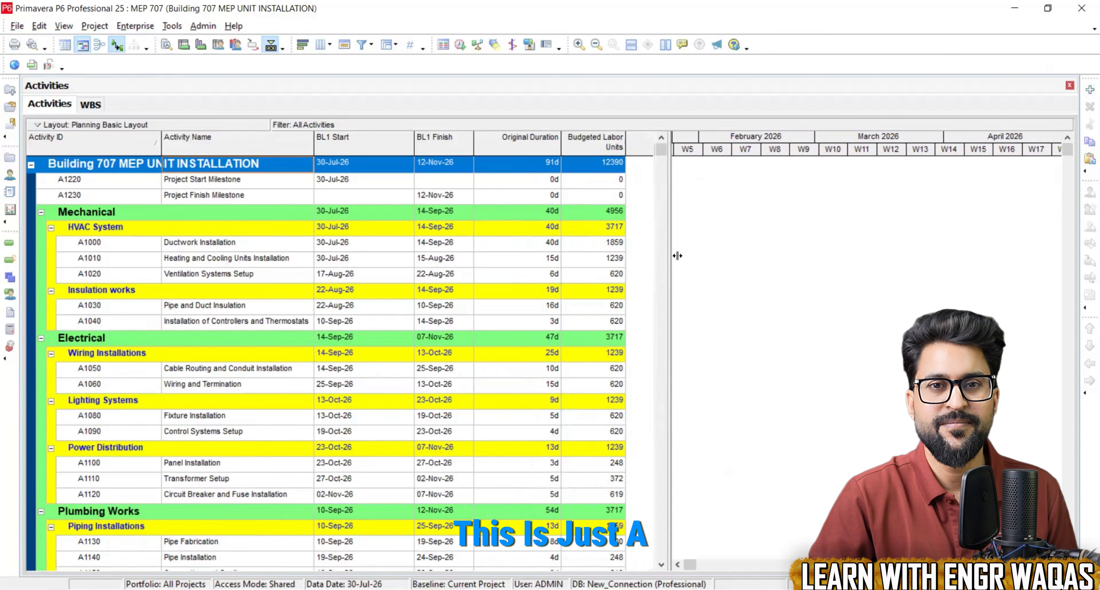
Step: Back in Primavera P6, narrow the activity table slightly to widen the Gantt chart, and select the Ventilation Systems Setup activity
{"action": "left_click_drag", "start_coordinate": [677, 256], "coordinate": [661, 257]}
{"action": "left_click_drag", "start_coordinate": [806, 147], "coordinate": [483, 153]}
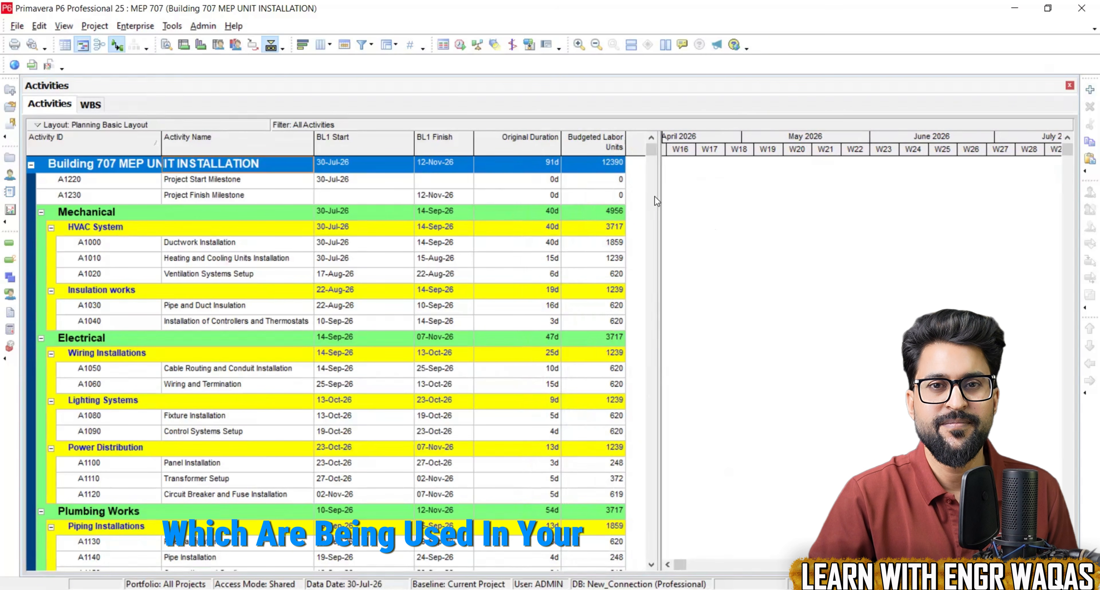
{"action": "left_click_drag", "start_coordinate": [660, 199], "coordinate": [653, 200]}
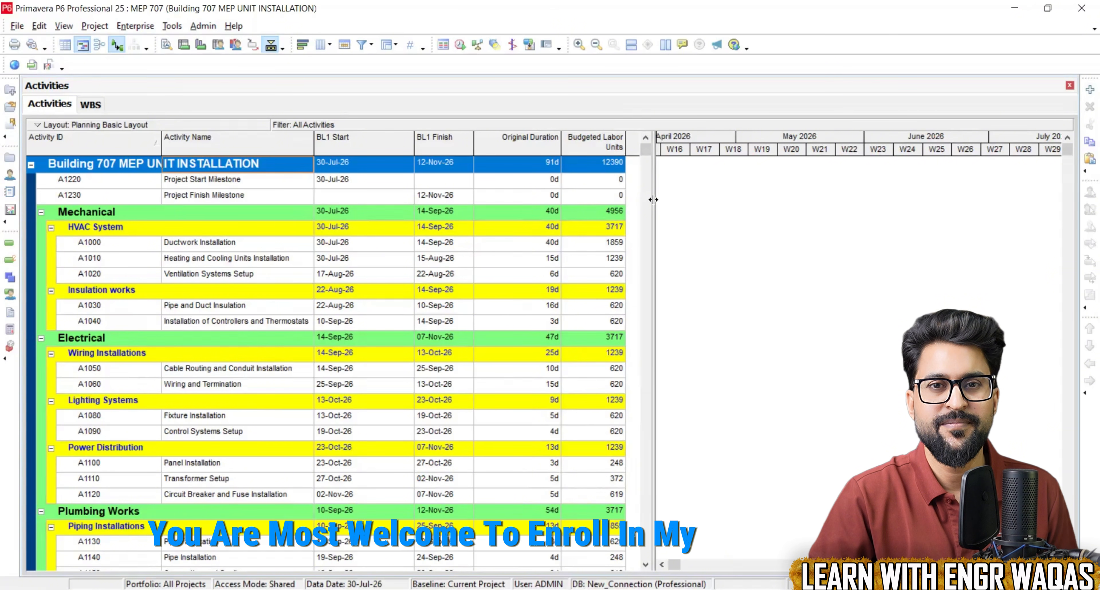
{"action": "left_click", "coordinate": [780, 281]}
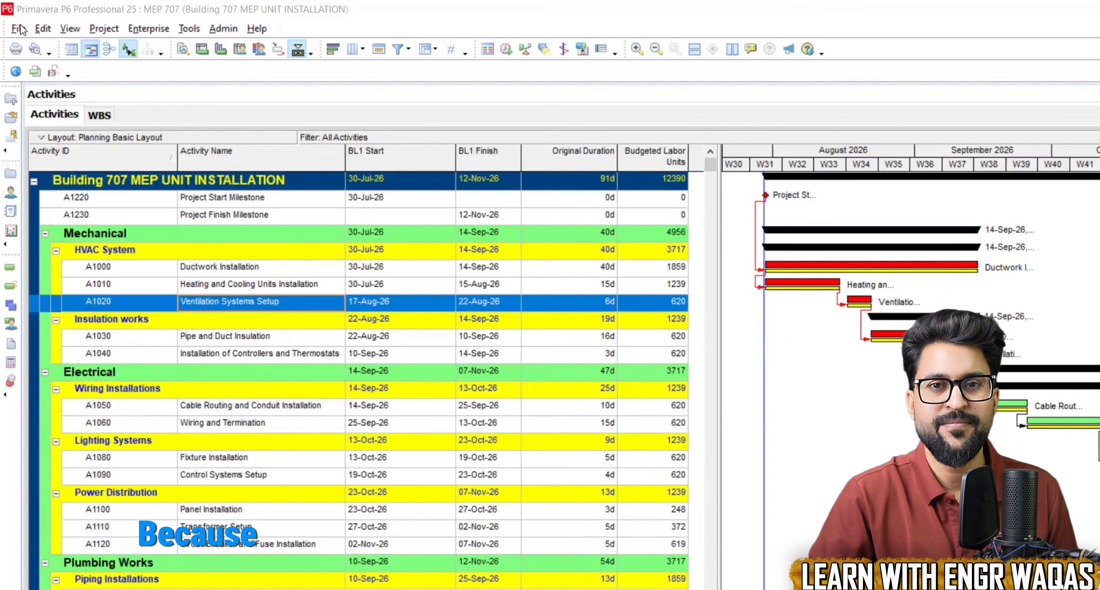
Step: Start creating a new project and assign it to the SHELL PROJECTS level of the enterprise project structure
{"action": "left_click", "coordinate": [20, 28]}
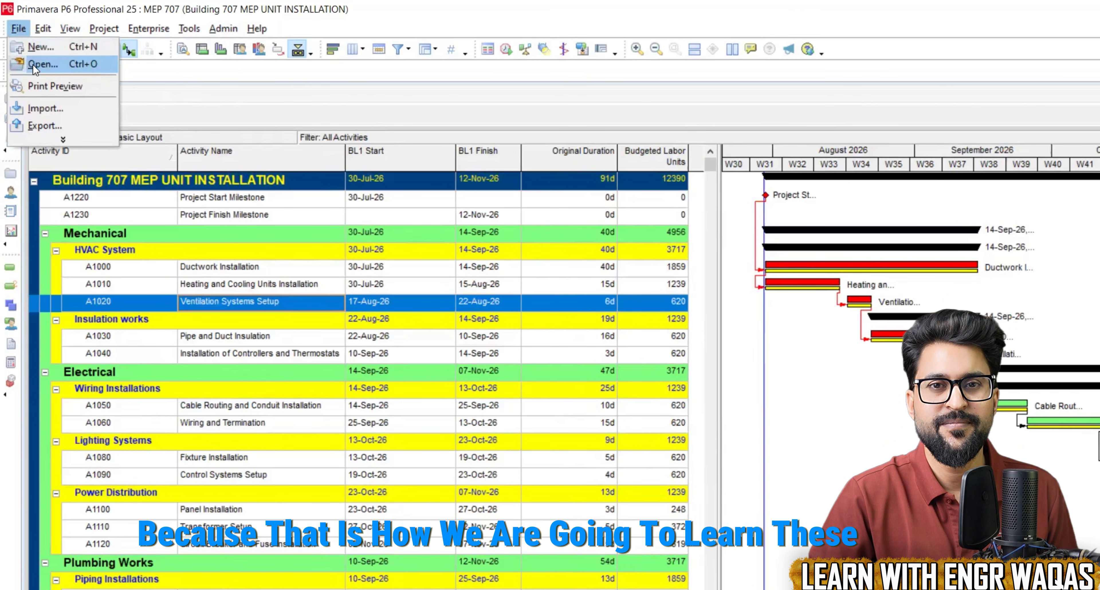
{"action": "left_click", "coordinate": [41, 49]}
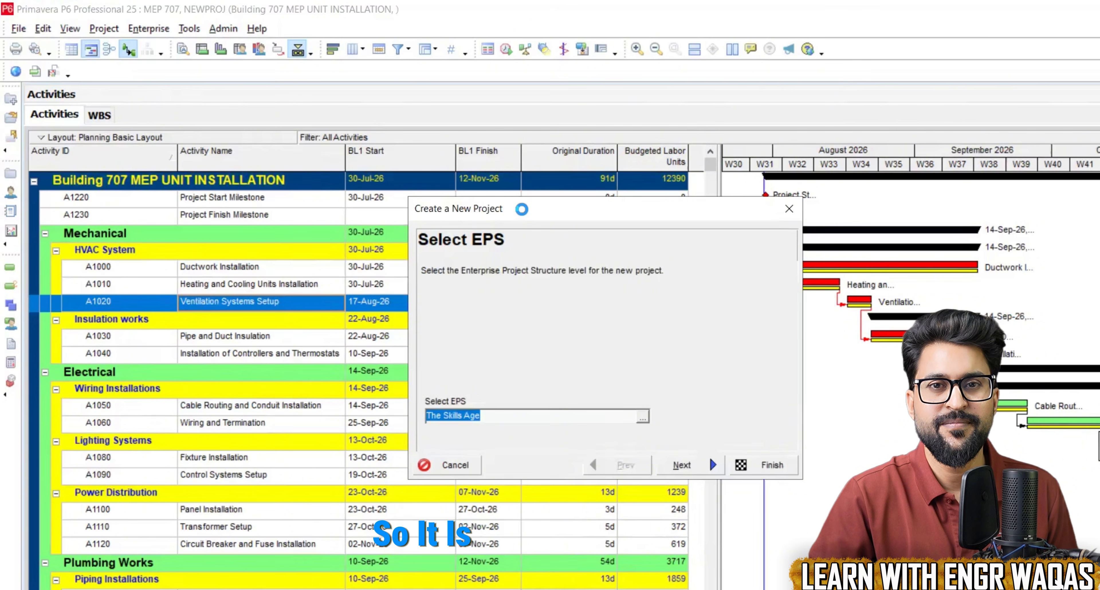
{"action": "left_click_drag", "start_coordinate": [522, 209], "coordinate": [286, 127]}
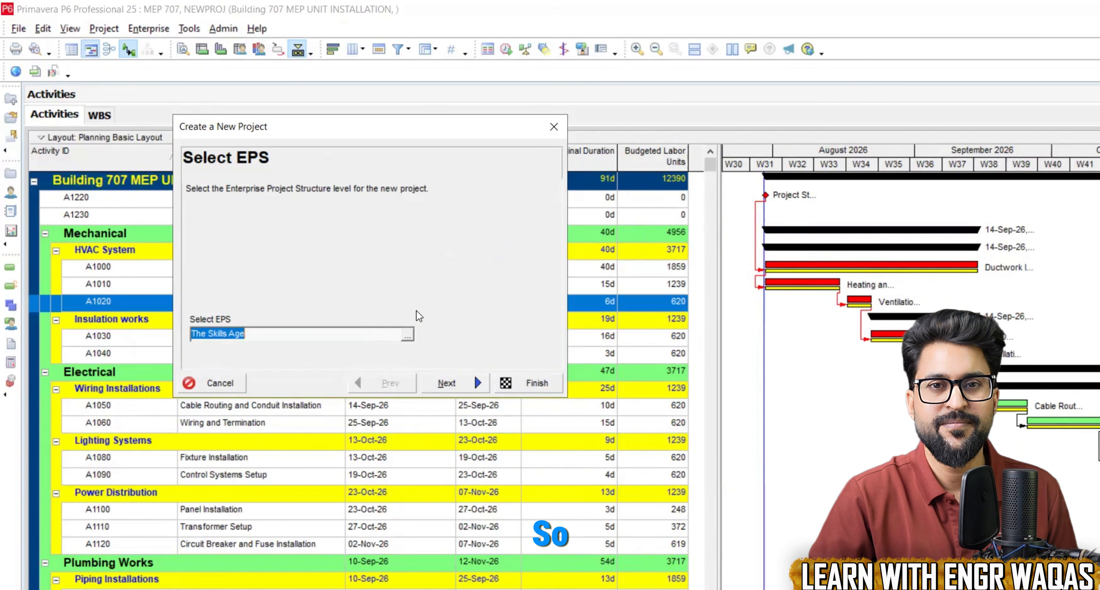
{"action": "left_click", "coordinate": [408, 334]}
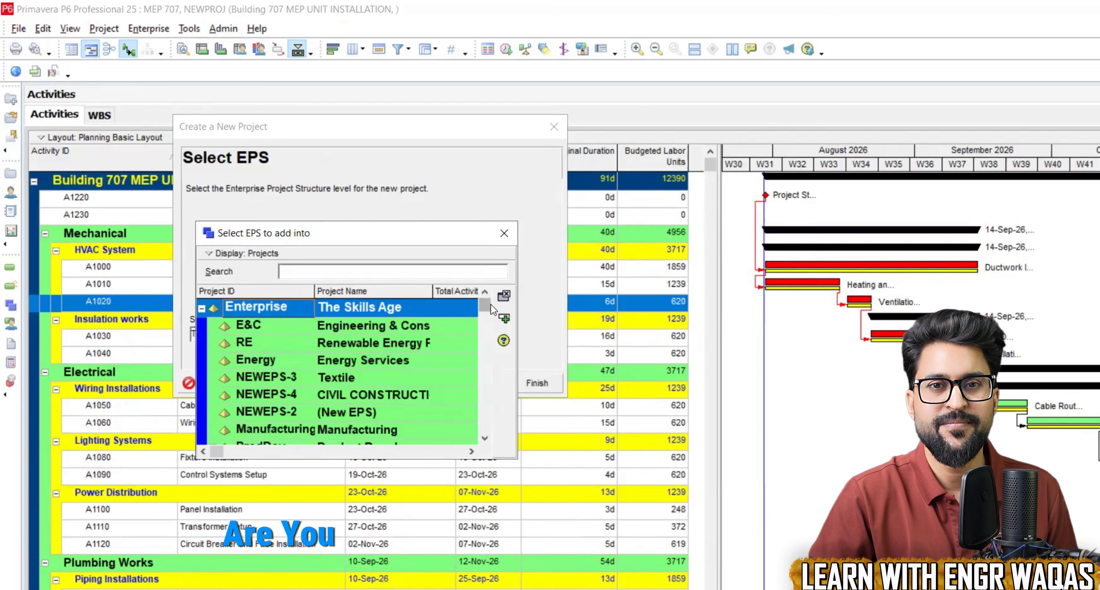
{"action": "left_click_drag", "start_coordinate": [489, 304], "coordinate": [475, 437]}
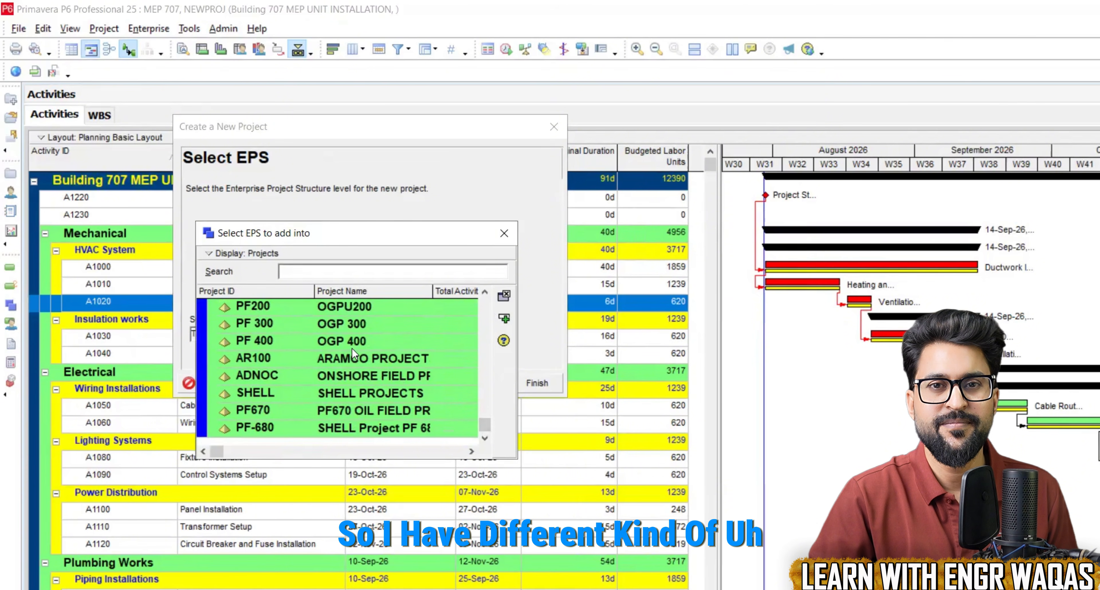
{"action": "left_click", "coordinate": [349, 392]}
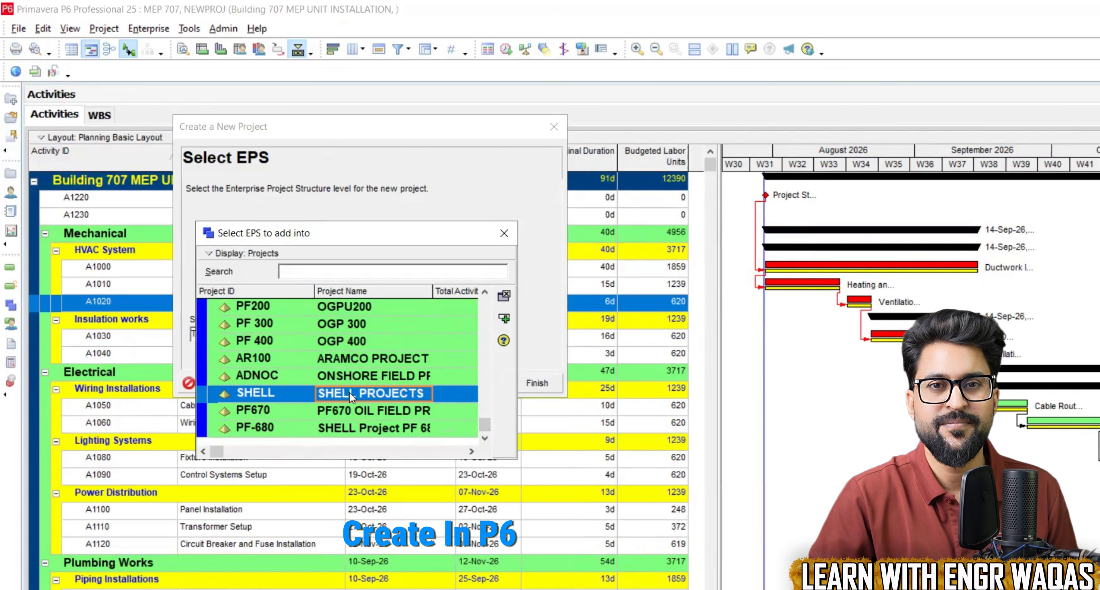
{"action": "left_click", "coordinate": [504, 317]}
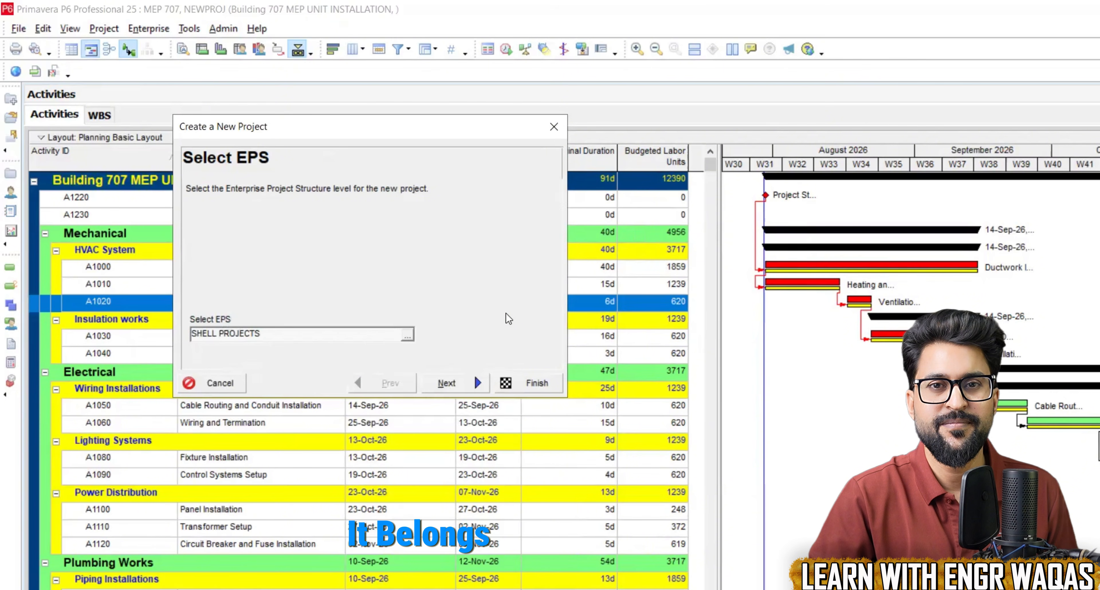
Step: Proceed to the new project's naming page and set the Project ID to SHELL
{"action": "left_click", "coordinate": [444, 383]}
{"action": "double_click", "coordinate": [212, 299]}
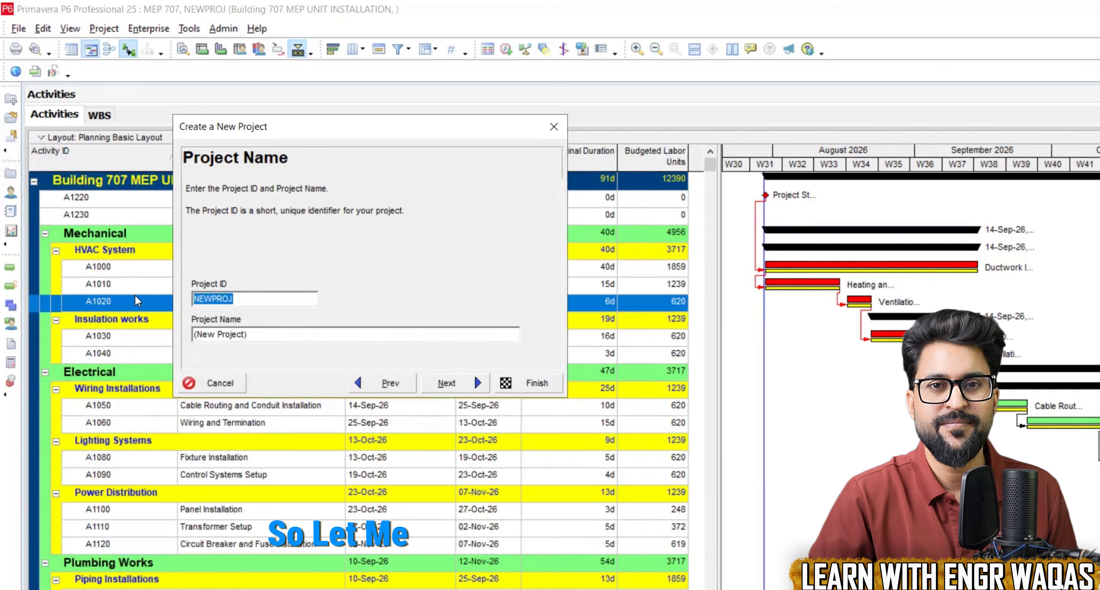
{"action": "type", "text": "SHELL"}
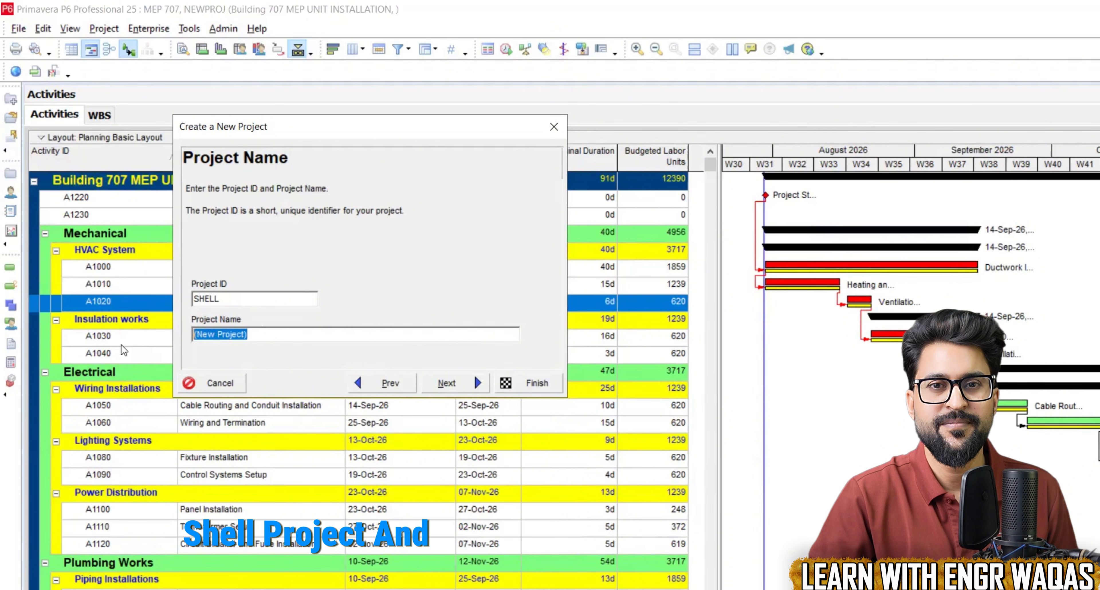
Step: Name the new project SHELL 320, change its Project ID to SHELL1, and proceed to the project dates
{"action": "type", "text": "SHELL"}
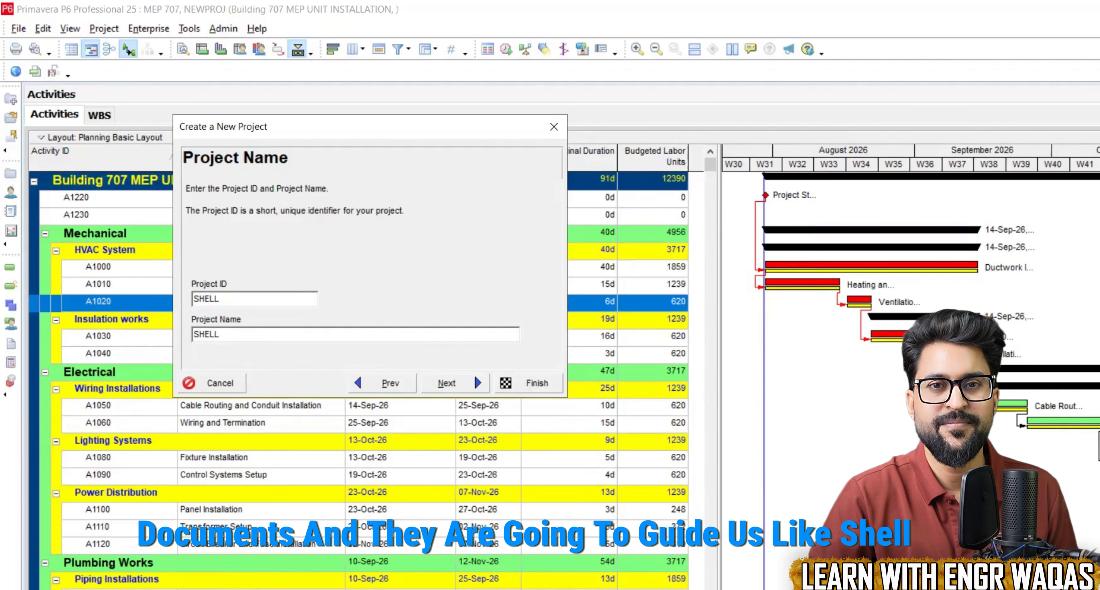
{"action": "type", "text": "0"}
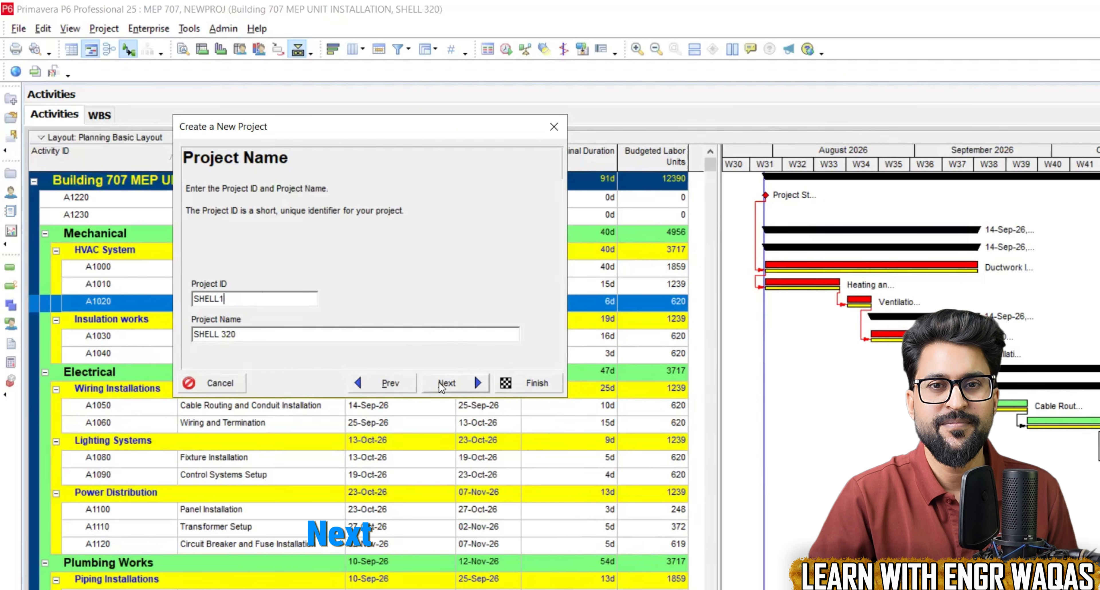
{"action": "left_click", "coordinate": [444, 383]}
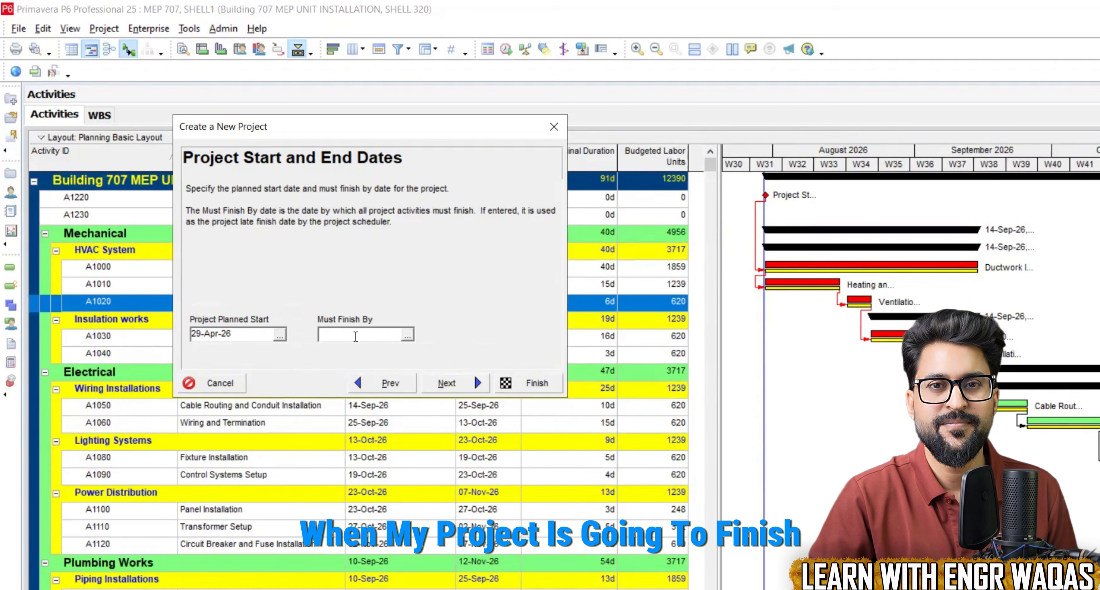
Step: Set the project's planned start to 26-May-26, leave the must-finish date blank, and proceed to the responsible manager
{"action": "left_click", "coordinate": [279, 334]}
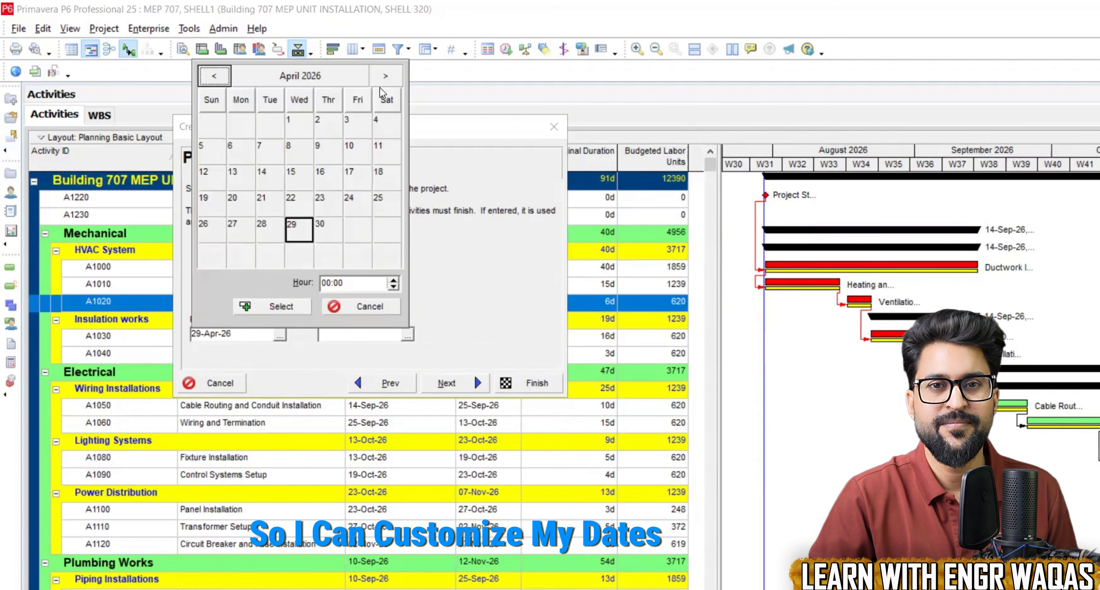
{"action": "left_click", "coordinate": [386, 76]}
{"action": "left_click", "coordinate": [279, 228]}
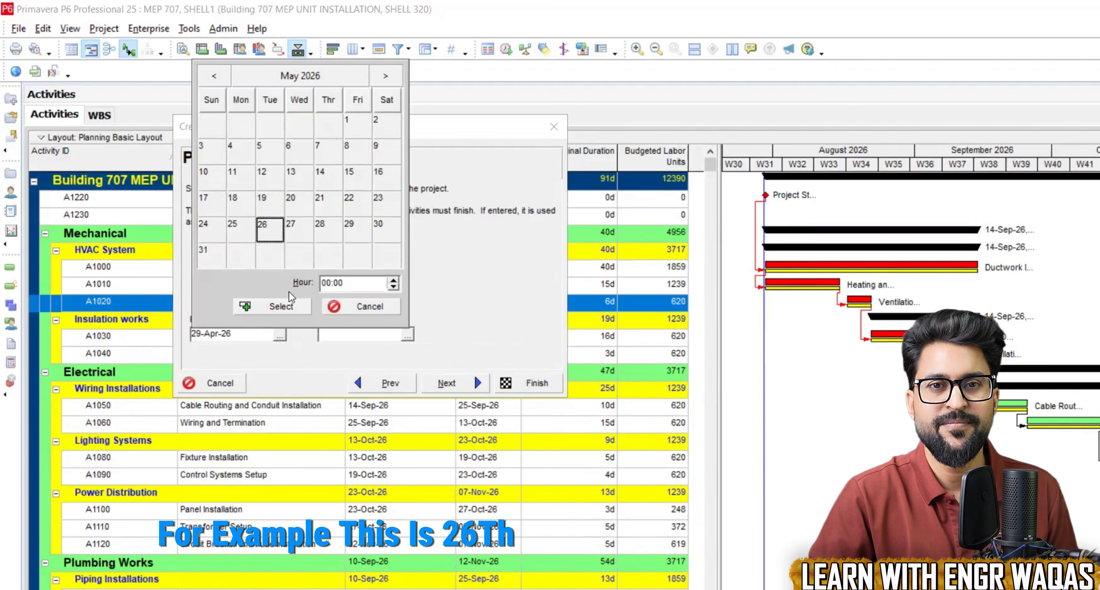
{"action": "left_click", "coordinate": [297, 310]}
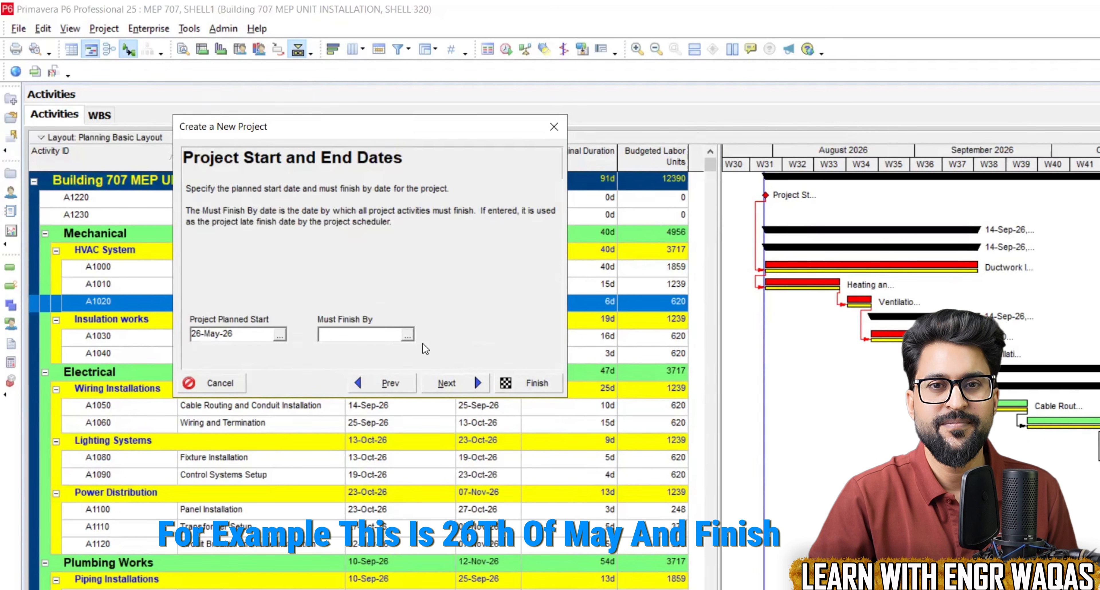
{"action": "left_click", "coordinate": [454, 374]}
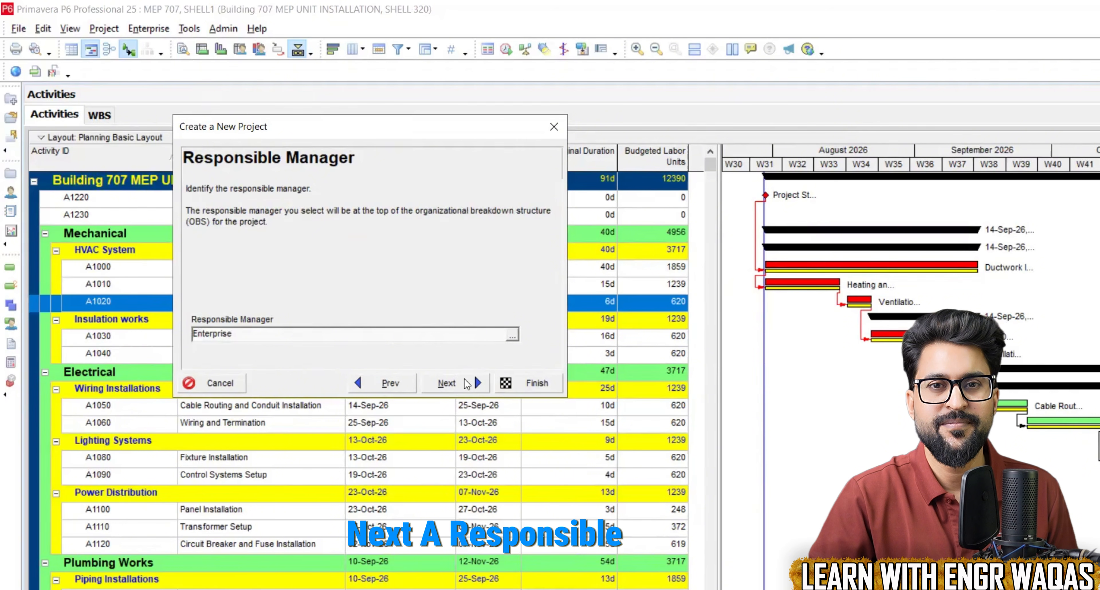
Step: Accept Enterprise as responsible manager and Standard Rate as rate type, and finish creating the project
{"action": "left_click", "coordinate": [452, 388]}
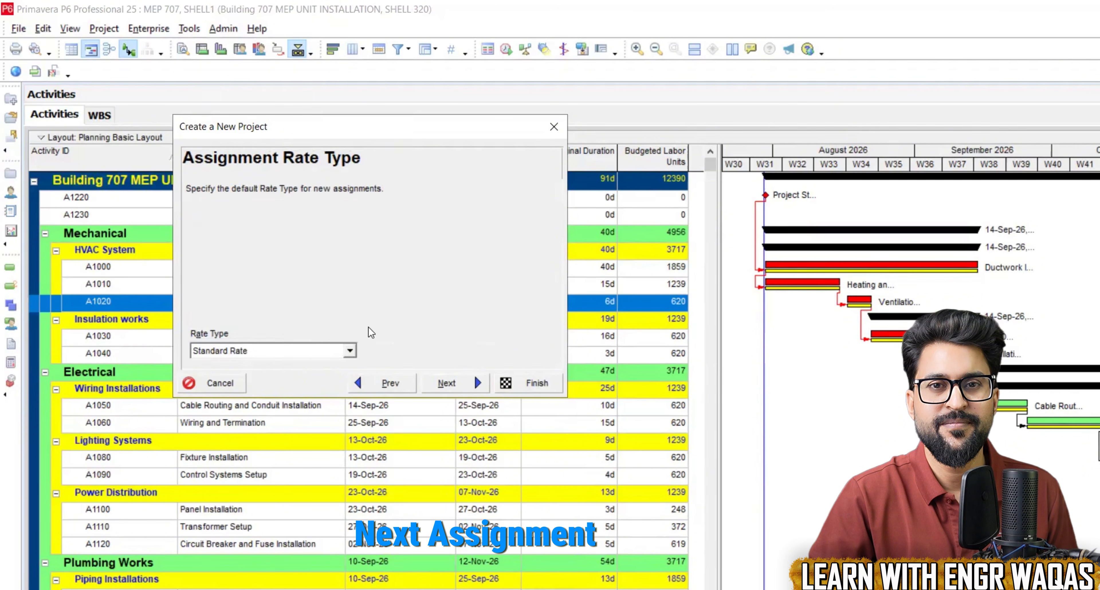
{"action": "left_click", "coordinate": [444, 384]}
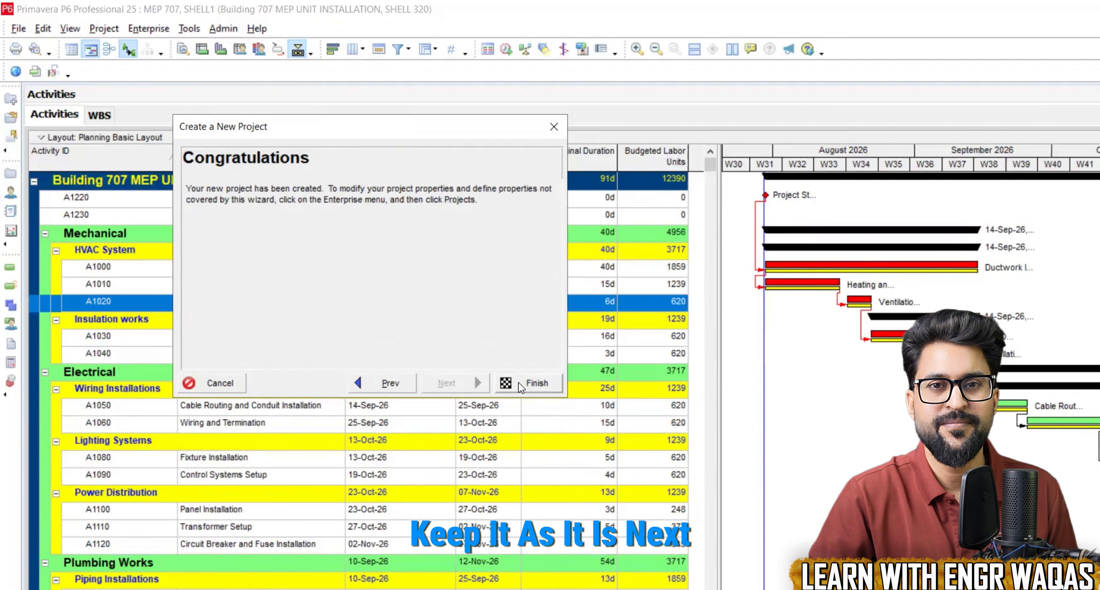
{"action": "left_click", "coordinate": [530, 384]}
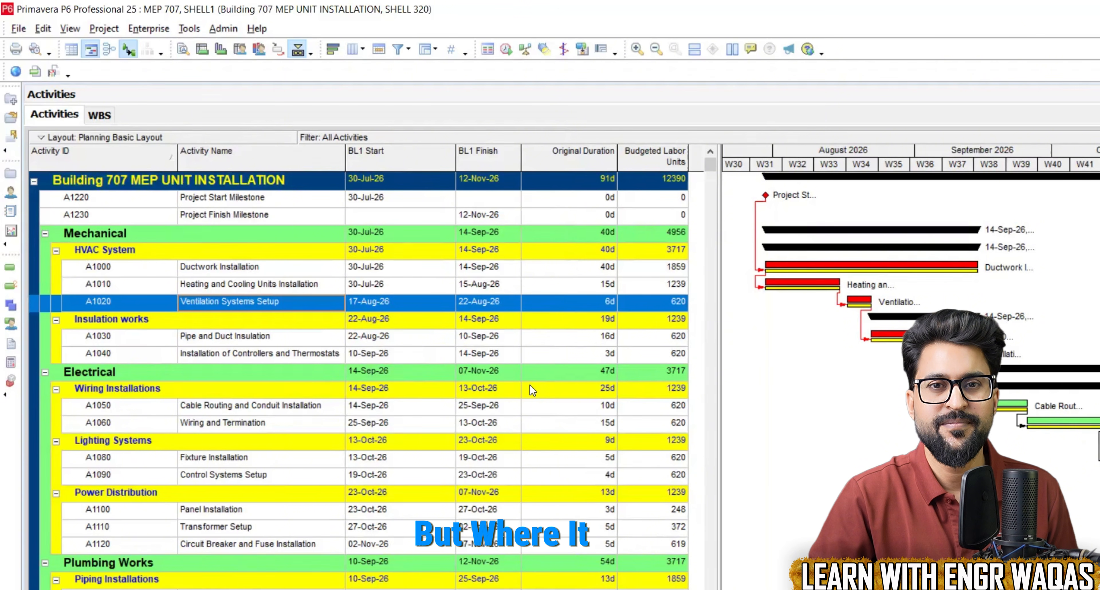
Step: Open the SHELL 320 project from the SHELL PROJECTS group, and slightly narrow the activity table and its Activity Name column
{"action": "left_click", "coordinate": [17, 29]}
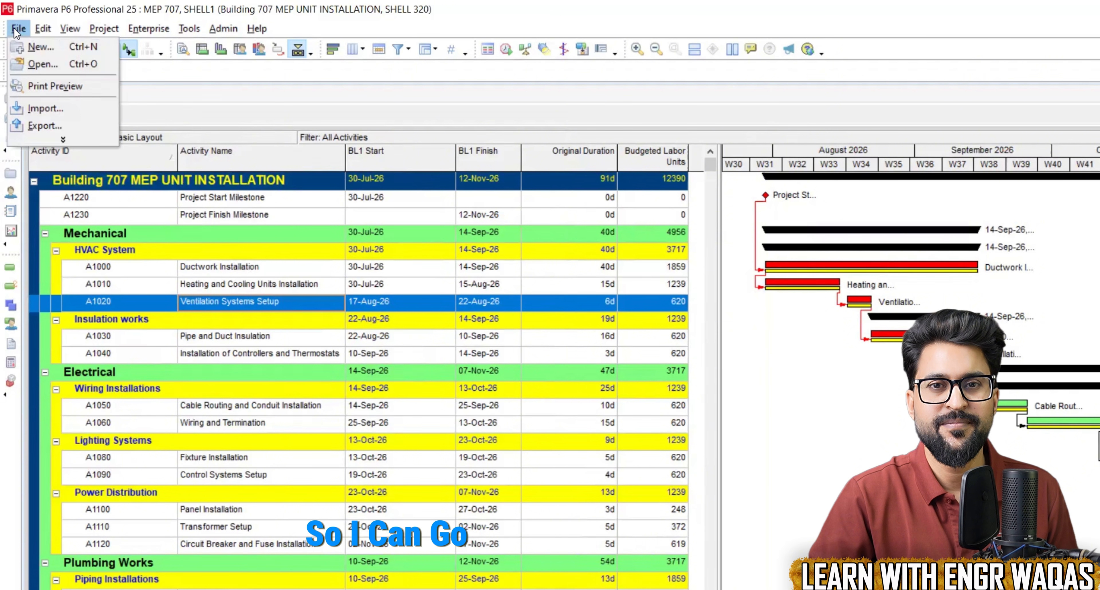
{"action": "left_click", "coordinate": [43, 63]}
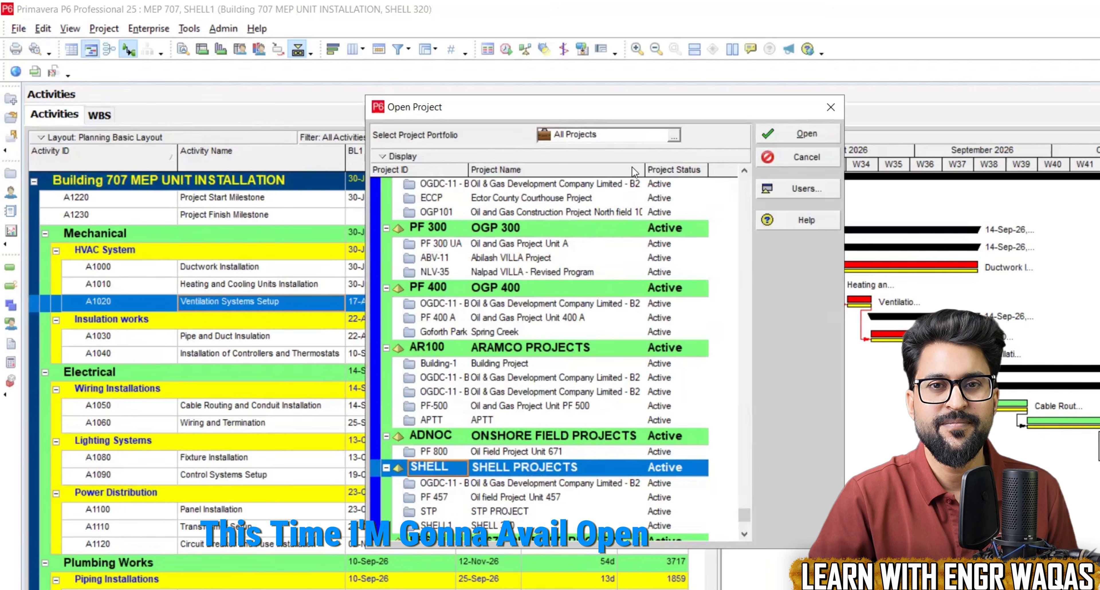
{"action": "scroll", "coordinate": [661, 368], "scroll_direction": "down", "scroll_amount": 2}
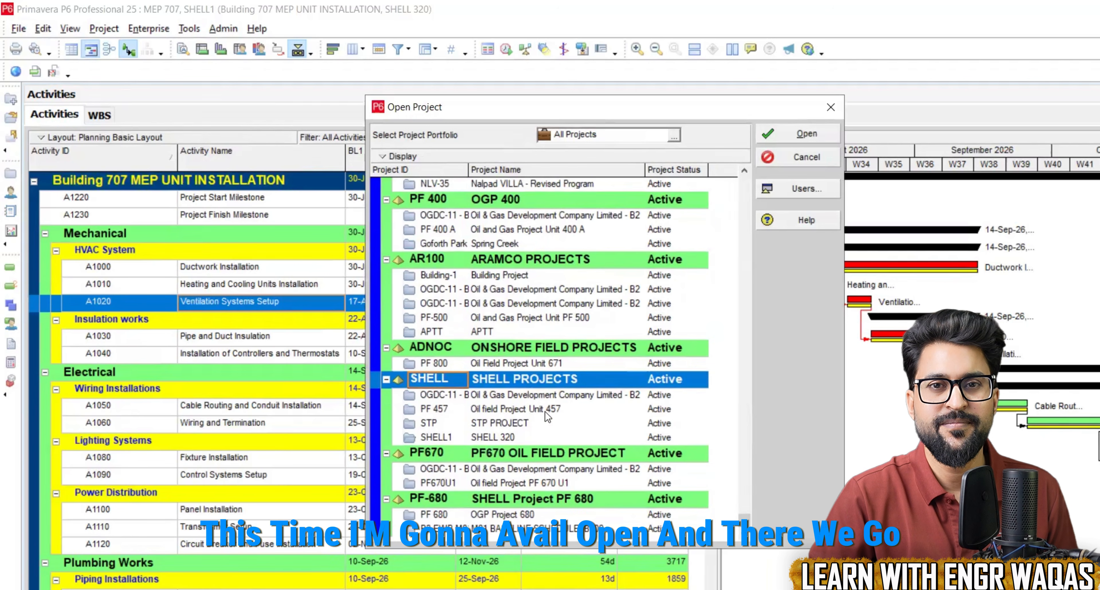
{"action": "left_click", "coordinate": [496, 432]}
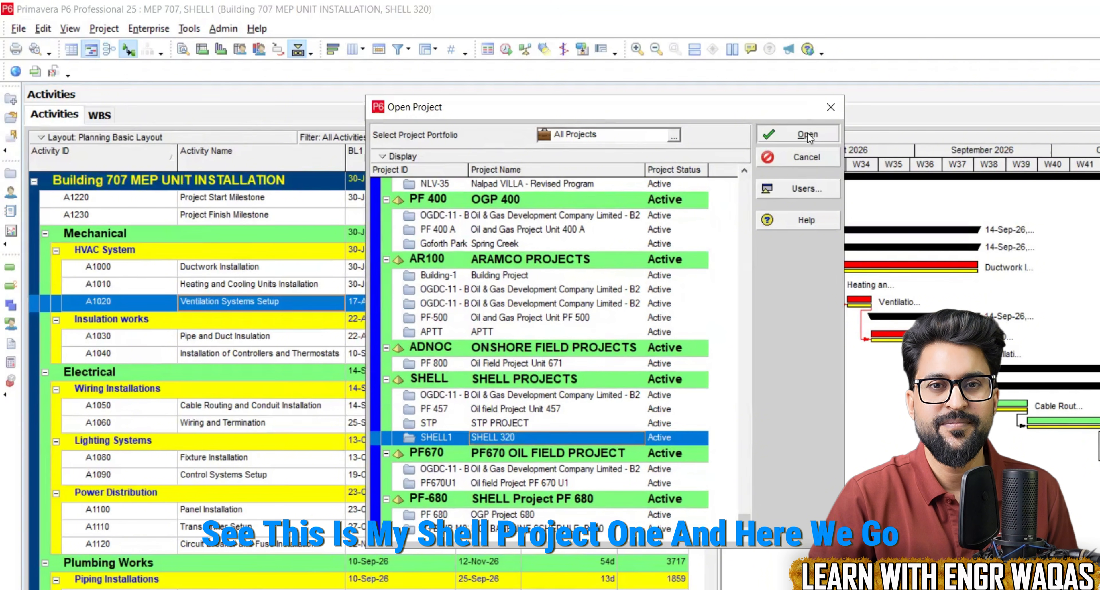
{"action": "key", "text": "Return"}
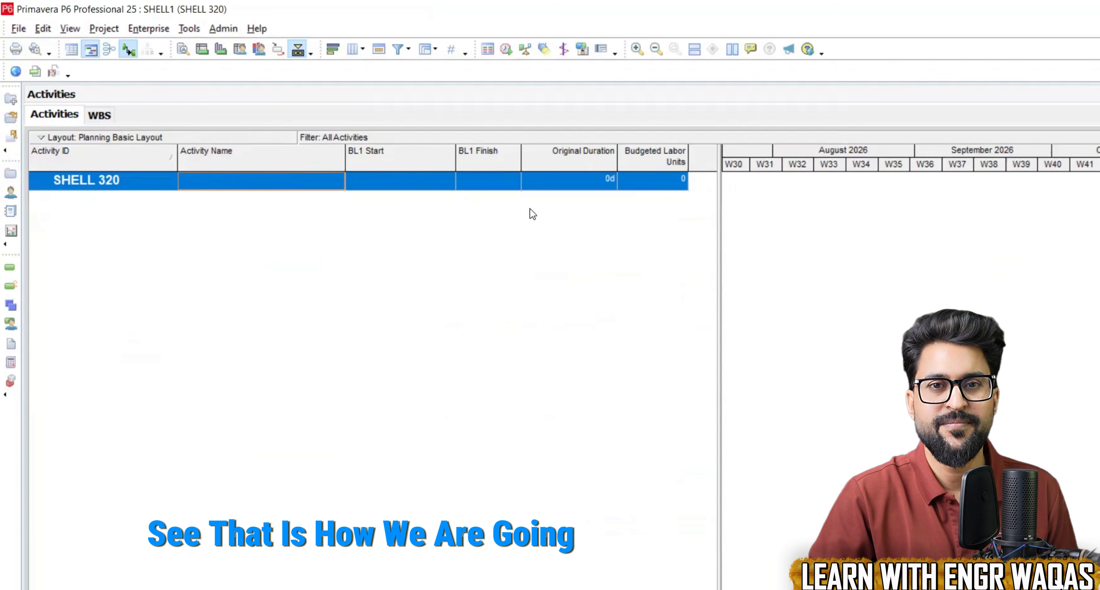
{"action": "mouse_move", "coordinate": [717, 248]}
{"action": "left_mouse_down"}
{"action": "mouse_move", "coordinate": [695, 255]}
{"action": "mouse_move", "coordinate": [704, 252]}
{"action": "left_mouse_up"}
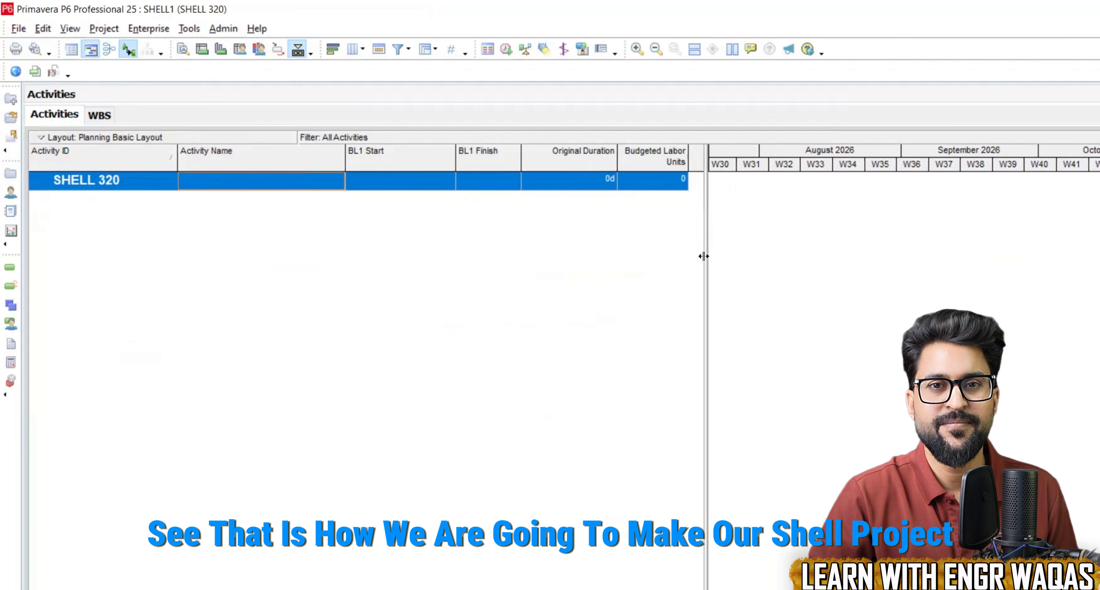
{"action": "left_click_drag", "start_coordinate": [345, 160], "coordinate": [315, 157]}
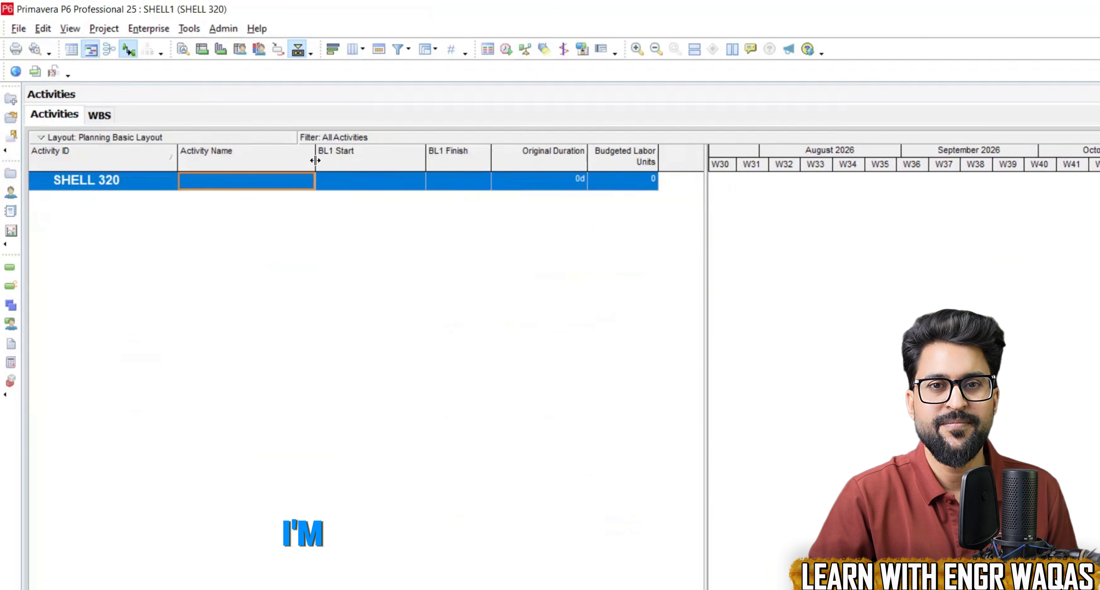
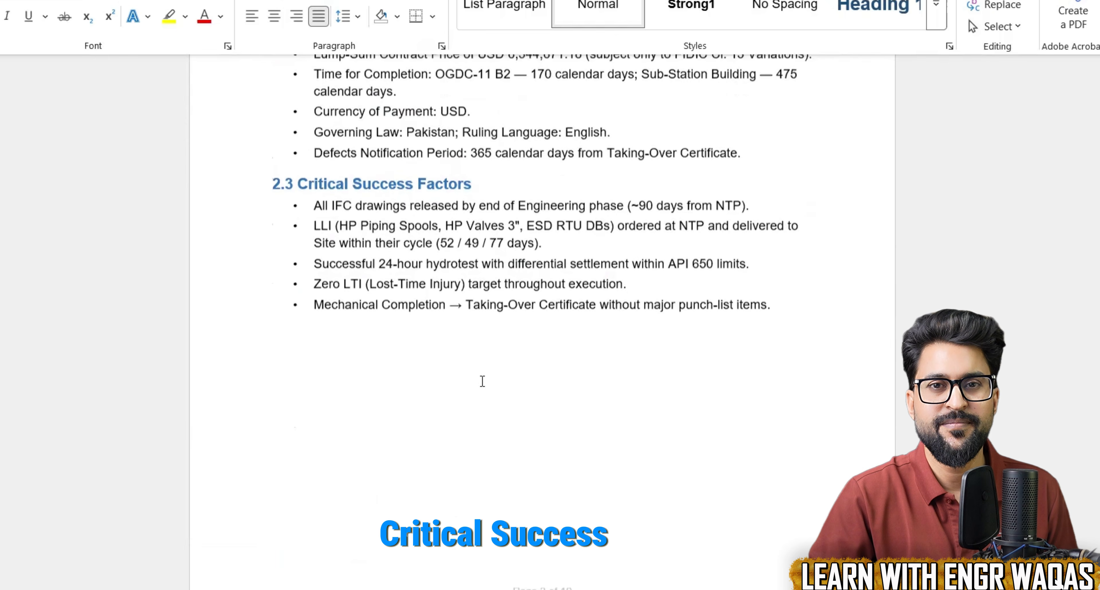
Step: Review the OGDC-11 B2 Project Scope Statement from its critical success factors through the mechanical, civil, pipe rack and electrical in-scope works
{"action": "scroll", "coordinate": [483, 380], "scroll_direction": "down", "scroll_amount": 2}
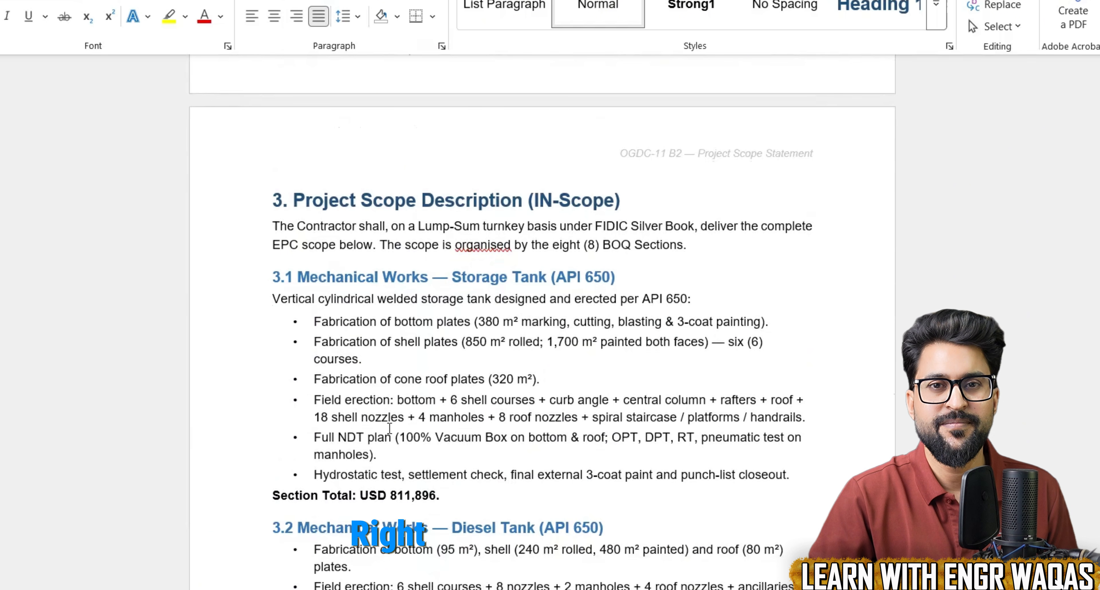
{"action": "scroll", "coordinate": [444, 345], "scroll_direction": "down", "scroll_amount": 5}
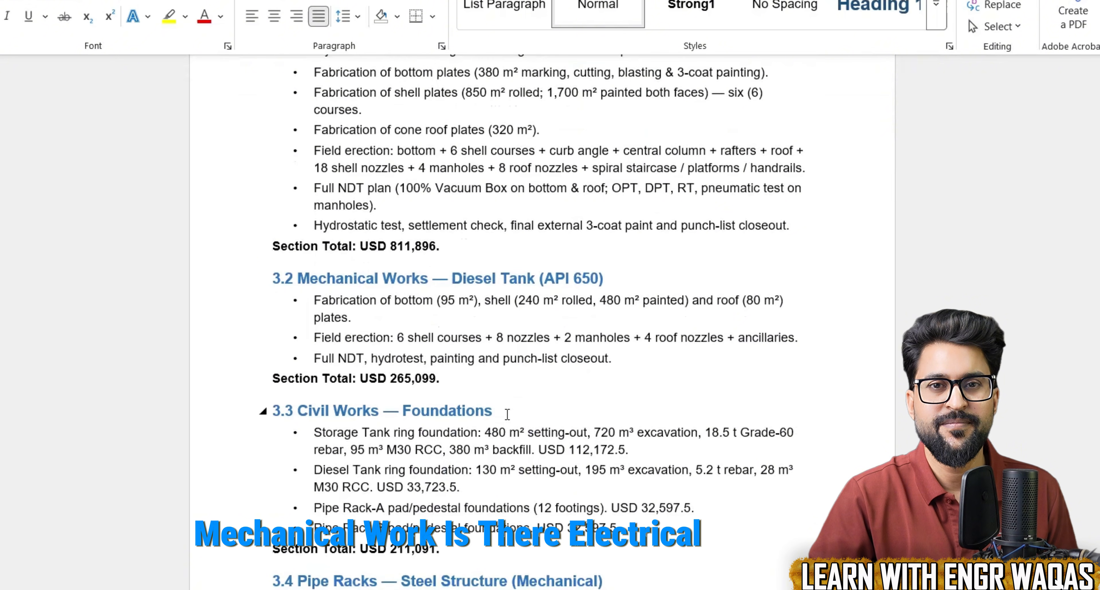
{"action": "scroll", "coordinate": [505, 413], "scroll_direction": "down", "scroll_amount": 5}
{"action": "scroll", "coordinate": [508, 414], "scroll_direction": "down", "scroll_amount": 5}
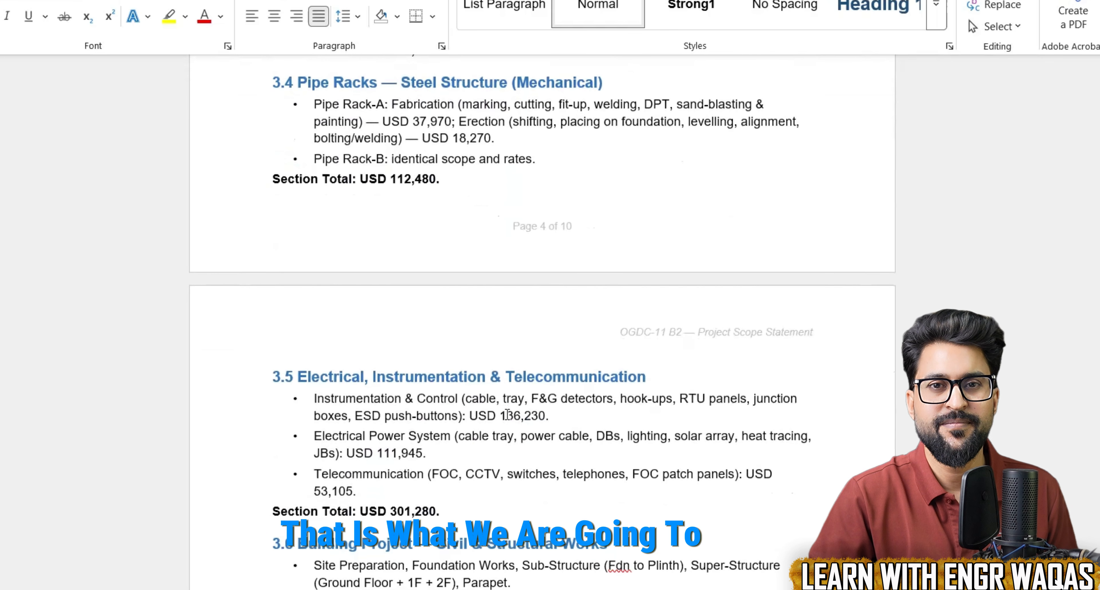
{"action": "scroll", "coordinate": [507, 414], "scroll_direction": "down", "scroll_amount": 2}
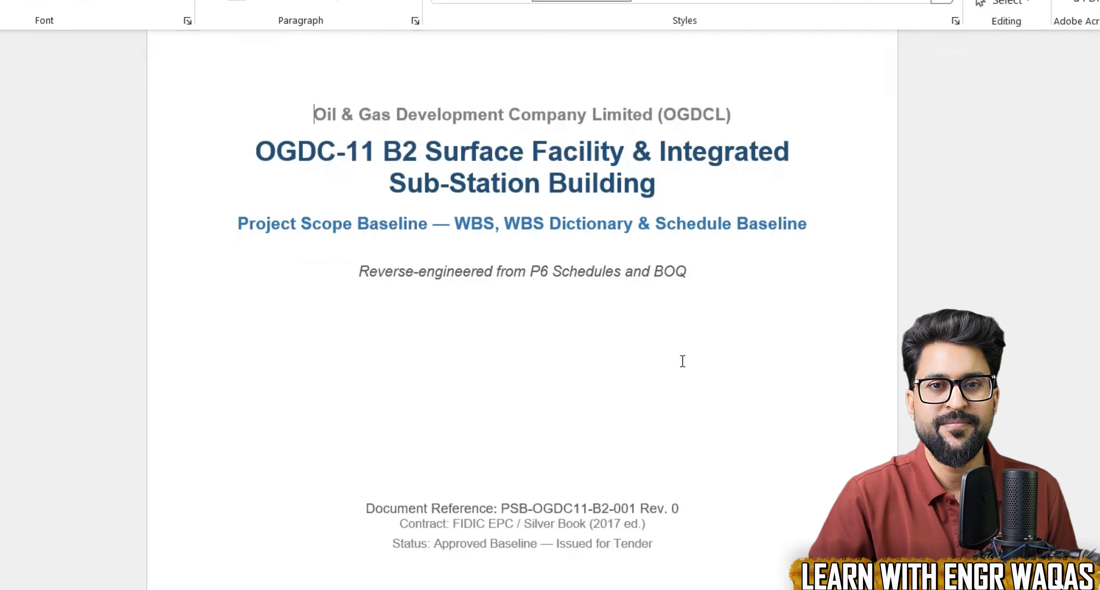
Step: Review the Project Scope Baseline document's Scope Baseline Definition, highlighting the phrase about the formally approved scope statement
{"action": "scroll", "coordinate": [681, 361], "scroll_direction": "down", "scroll_amount": 3}
{"action": "scroll", "coordinate": [682, 361], "scroll_direction": "up", "scroll_amount": 1}
{"action": "scroll", "coordinate": [682, 361], "scroll_direction": "down", "scroll_amount": 5}
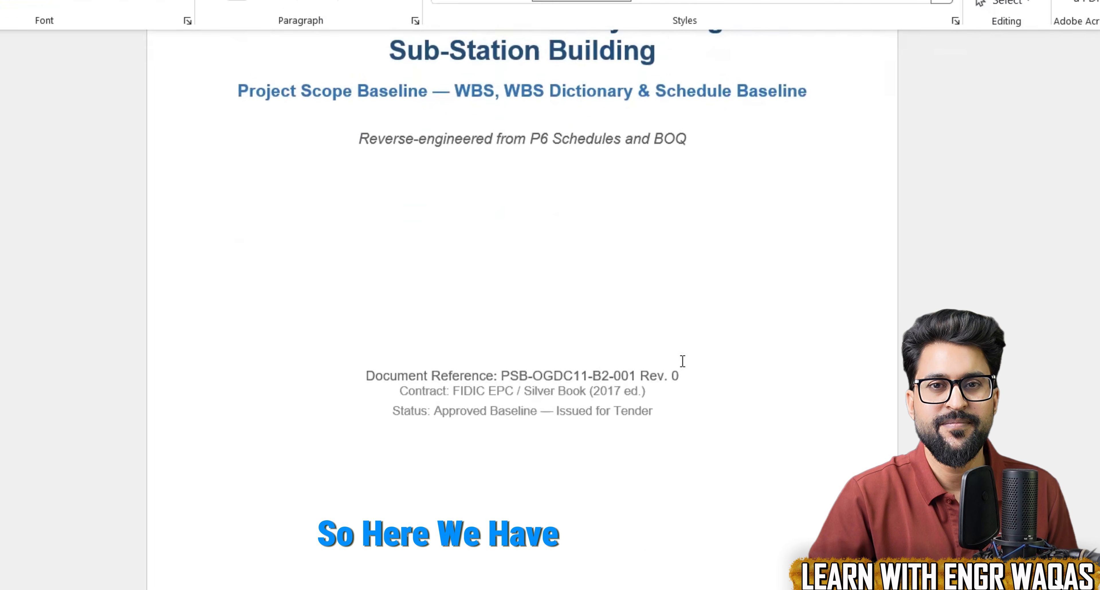
{"action": "scroll", "coordinate": [683, 361], "scroll_direction": "down", "scroll_amount": 4}
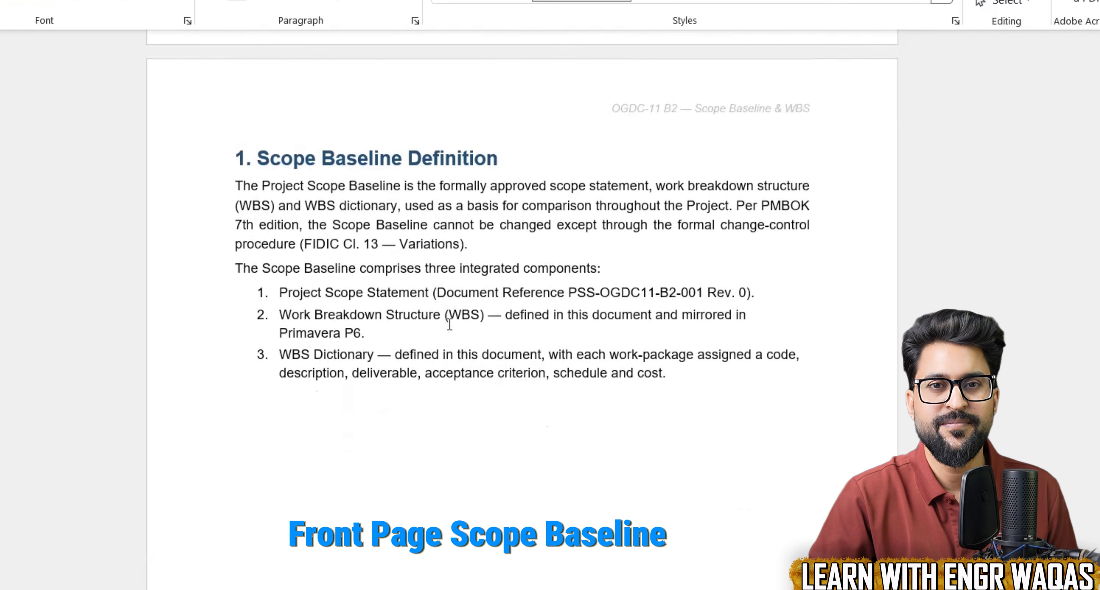
{"action": "left_click_drag", "start_coordinate": [262, 185], "coordinate": [649, 188]}
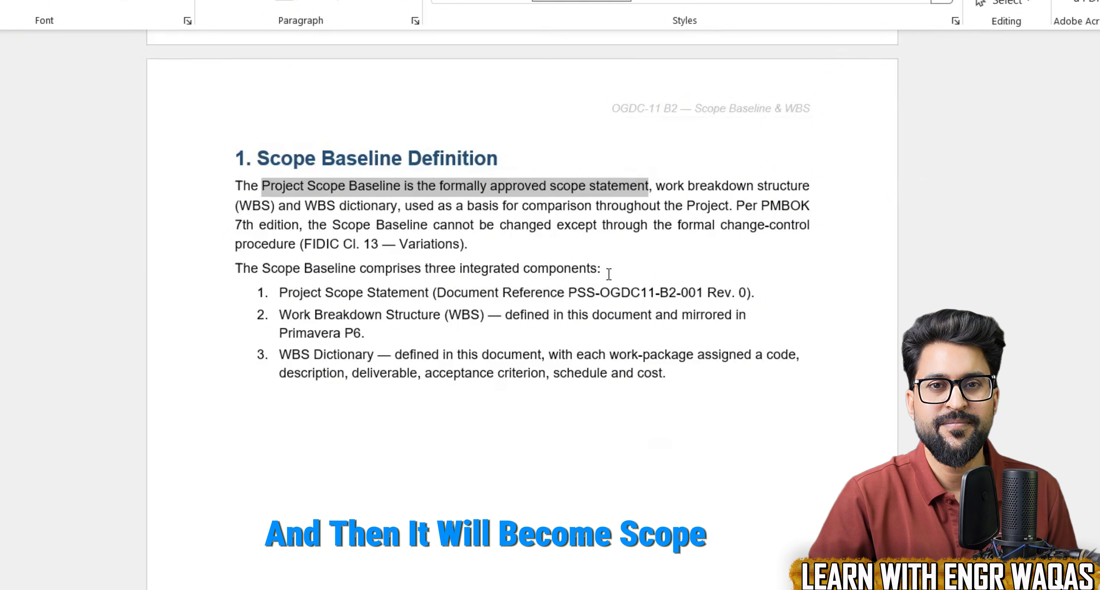
Step: Examine the Work Breakdown Structure hierarchy table, highlighting the Level 1 Project / Total Scope and Level 2 Project Phases descriptions
{"action": "scroll", "coordinate": [608, 273], "scroll_direction": "down", "scroll_amount": 1}
{"action": "scroll", "coordinate": [608, 274], "scroll_direction": "down", "scroll_amount": 15}
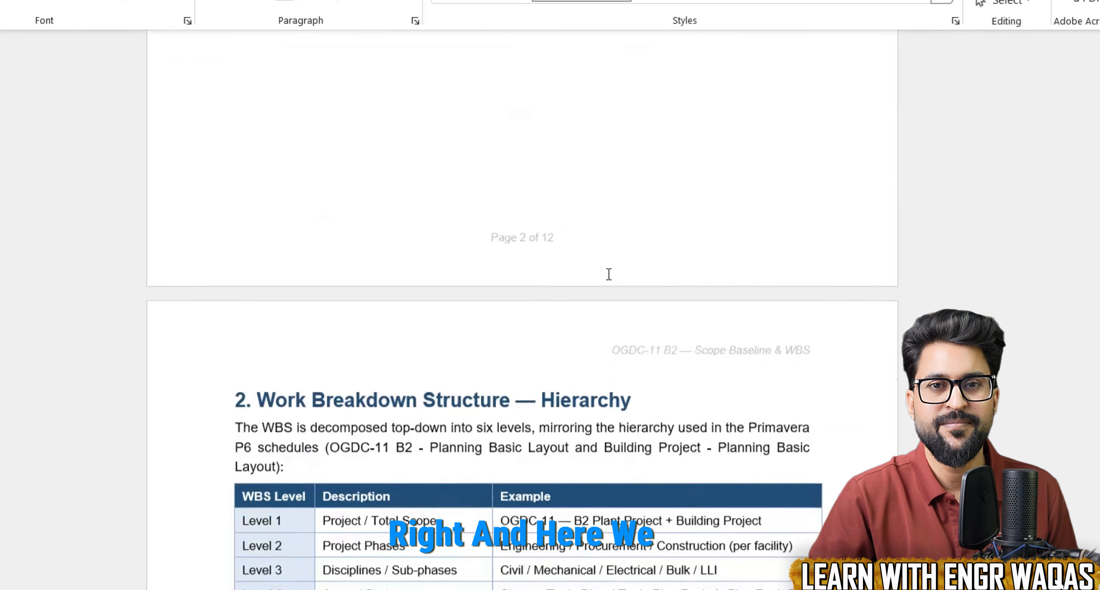
{"action": "scroll", "coordinate": [608, 273], "scroll_direction": "down", "scroll_amount": 3}
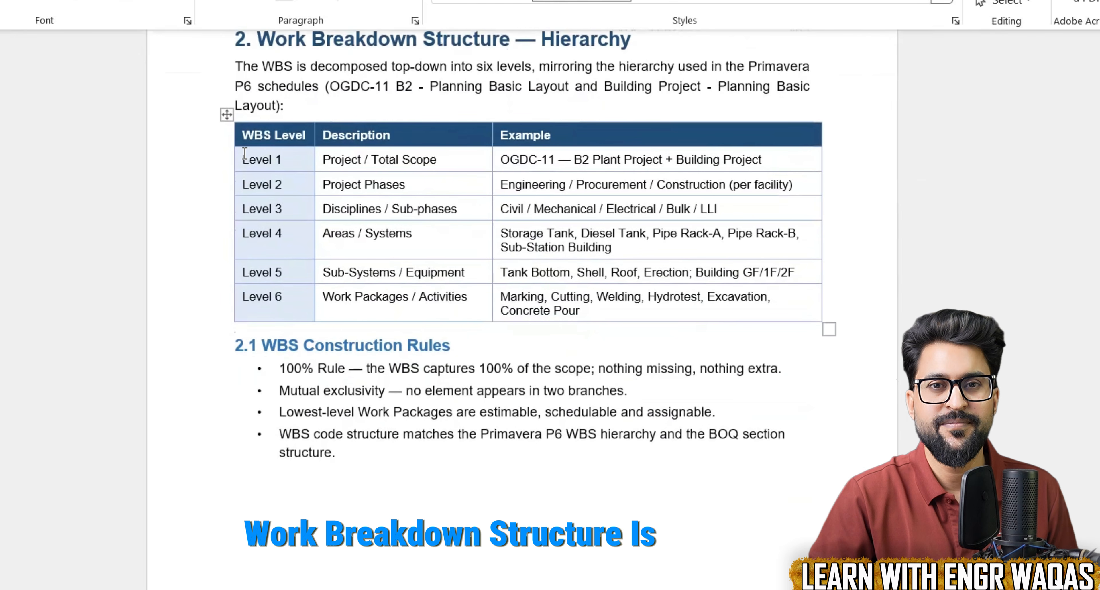
{"action": "left_click_drag", "start_coordinate": [324, 159], "coordinate": [464, 158]}
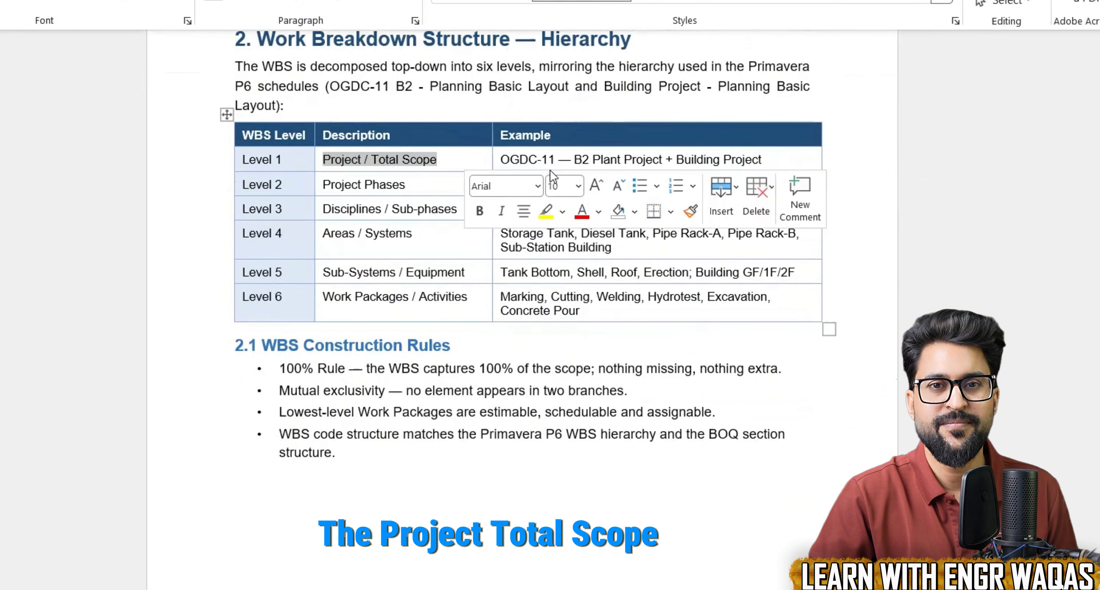
{"action": "left_click", "coordinate": [316, 191]}
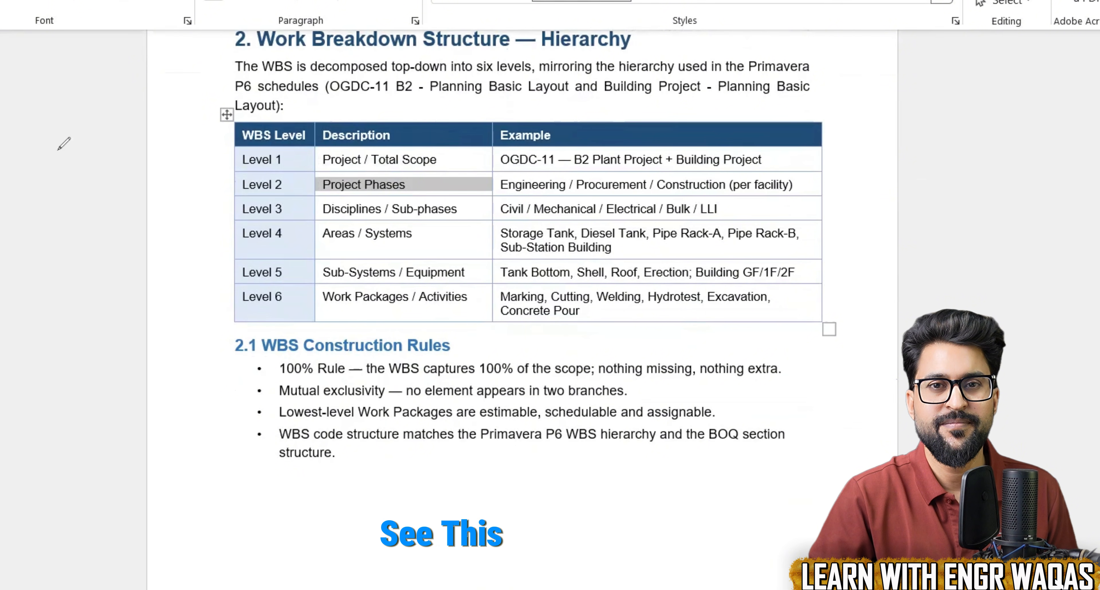
Step: Sketch a red freehand WBS hierarchy over the page, stepping from P down to C, C/E, B and S with connecting branches
{"action": "left_click_drag", "start_coordinate": [59, 155], "coordinate": [48, 123]}
{"action": "left_click_drag", "start_coordinate": [88, 182], "coordinate": [169, 211]}
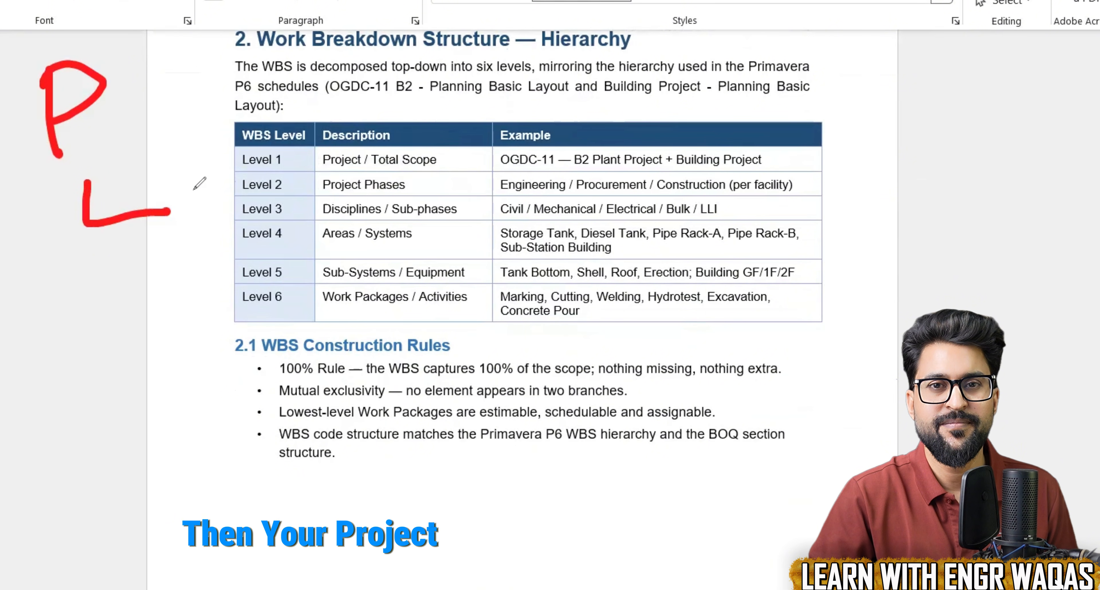
{"action": "mouse_move", "coordinate": [217, 175]}
{"action": "left_mouse_down"}
{"action": "mouse_move", "coordinate": [191, 197]}
{"action": "mouse_move", "coordinate": [234, 209]}
{"action": "mouse_move", "coordinate": [210, 295]}
{"action": "mouse_move", "coordinate": [273, 295]}
{"action": "left_mouse_up"}
{"action": "mouse_move", "coordinate": [281, 265]}
{"action": "left_mouse_down"}
{"action": "mouse_move", "coordinate": [258, 279]}
{"action": "mouse_move", "coordinate": [303, 294]}
{"action": "left_mouse_up"}
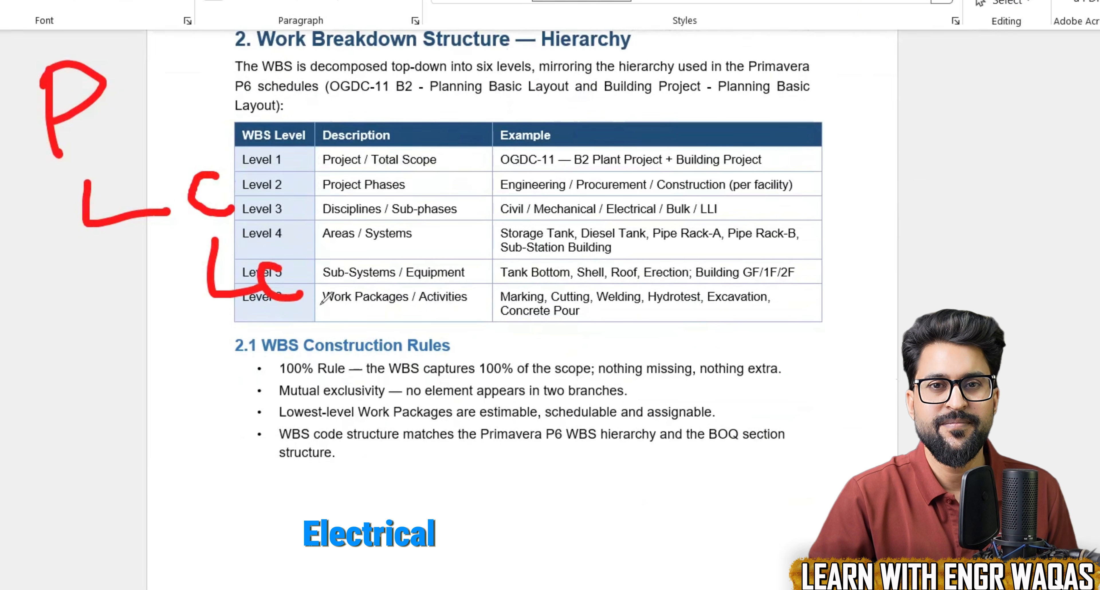
{"action": "left_click_drag", "start_coordinate": [314, 256], "coordinate": [325, 316]}
{"action": "mouse_move", "coordinate": [362, 272]}
{"action": "left_mouse_down"}
{"action": "mouse_move", "coordinate": [339, 282]}
{"action": "mouse_move", "coordinate": [362, 299]}
{"action": "left_mouse_up"}
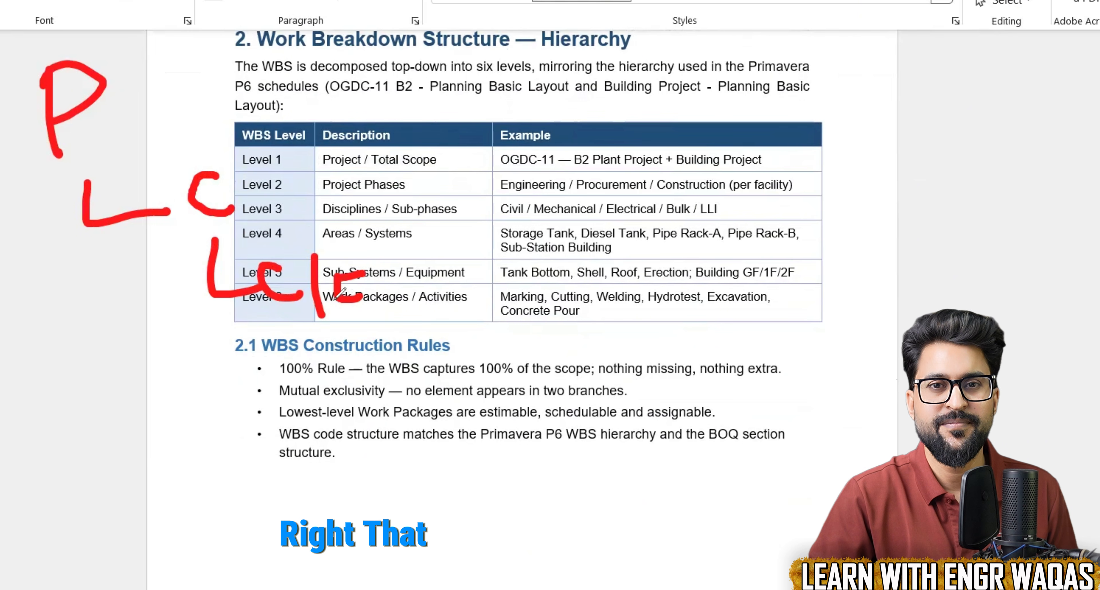
{"action": "left_click_drag", "start_coordinate": [285, 241], "coordinate": [308, 210]}
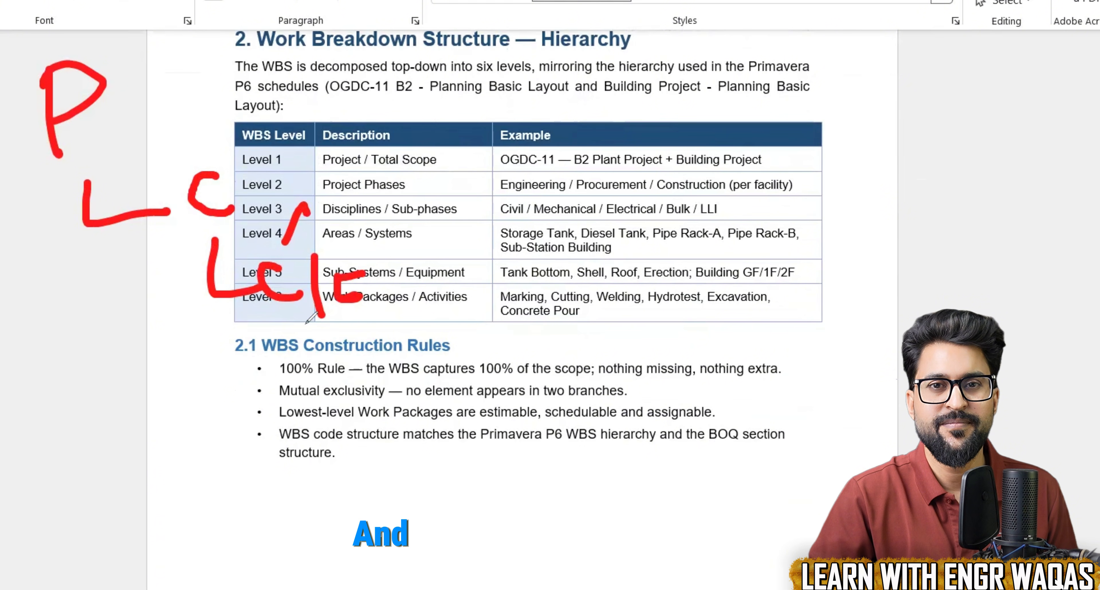
{"action": "mouse_move", "coordinate": [302, 322]}
{"action": "left_mouse_down"}
{"action": "mouse_move", "coordinate": [391, 365]}
{"action": "mouse_move", "coordinate": [374, 379]}
{"action": "mouse_move", "coordinate": [403, 371]}
{"action": "left_mouse_up"}
{"action": "mouse_move", "coordinate": [423, 338]}
{"action": "left_mouse_down"}
{"action": "mouse_move", "coordinate": [424, 389]}
{"action": "mouse_move", "coordinate": [453, 346]}
{"action": "mouse_move", "coordinate": [487, 376]}
{"action": "left_mouse_up"}
{"action": "left_click_drag", "start_coordinate": [462, 459], "coordinate": [536, 462]}
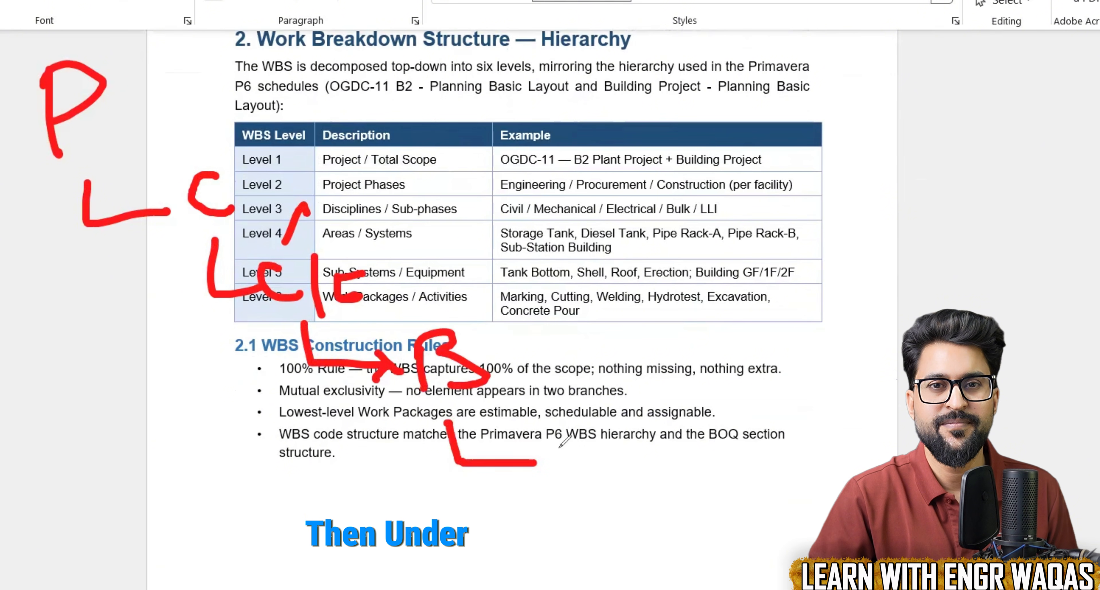
{"action": "left_click_drag", "start_coordinate": [562, 419], "coordinate": [580, 455]}
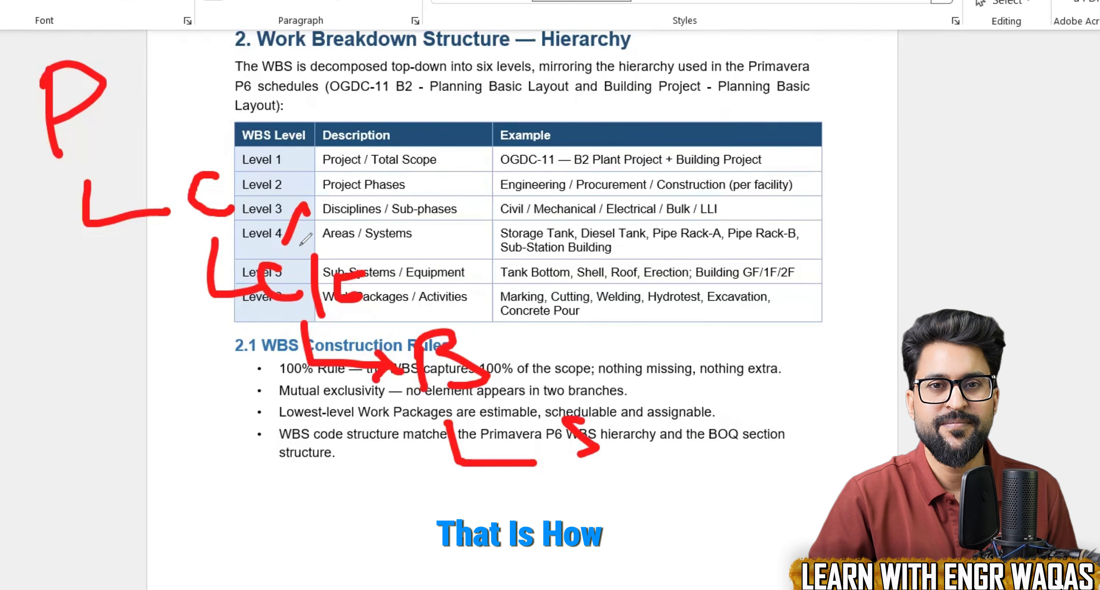
Step: Review the OGDC-11 B2 Surface Facility WBS table from Engineering & Design through Procurement and Construction to the Electrical elements
{"action": "scroll", "coordinate": [790, 358], "scroll_direction": "down", "scroll_amount": 10}
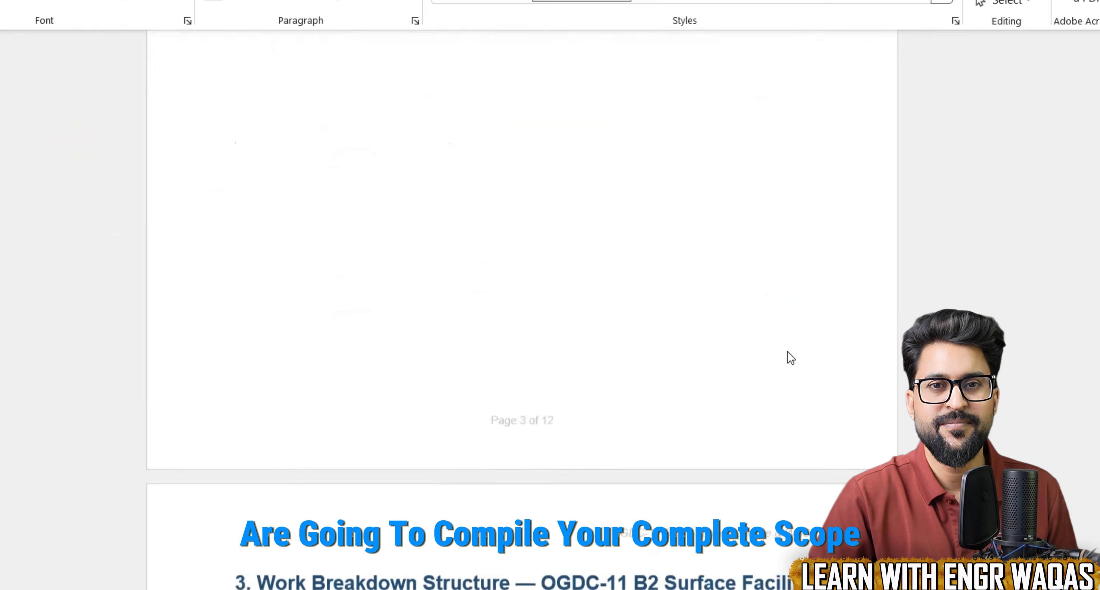
{"action": "scroll", "coordinate": [791, 357], "scroll_direction": "down", "scroll_amount": 8}
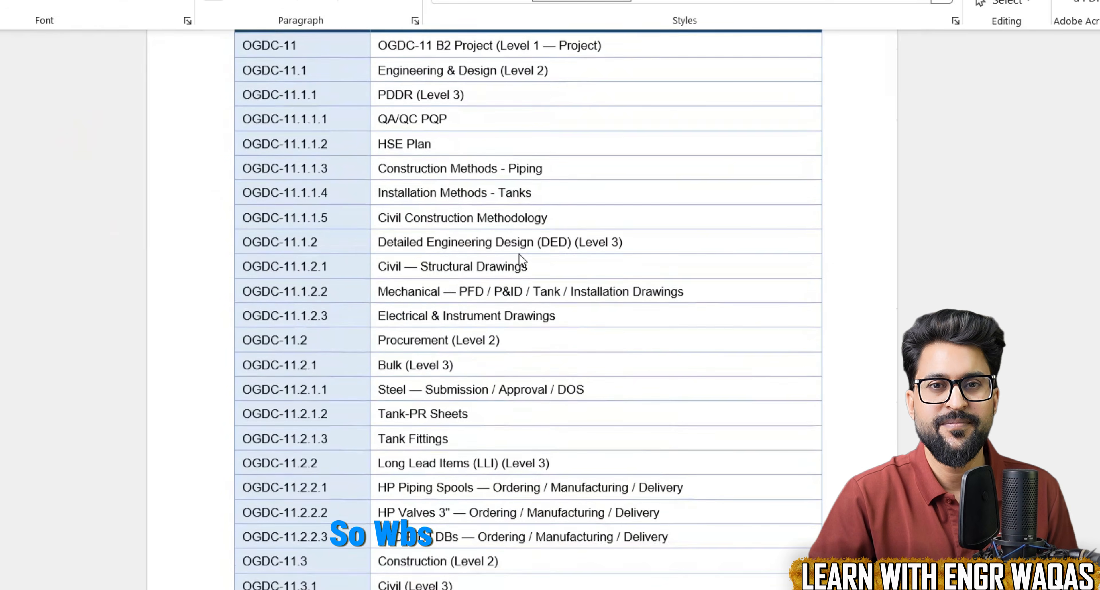
{"action": "scroll", "coordinate": [519, 254], "scroll_direction": "up", "scroll_amount": 6}
{"action": "scroll", "coordinate": [519, 254], "scroll_direction": "down", "scroll_amount": 4}
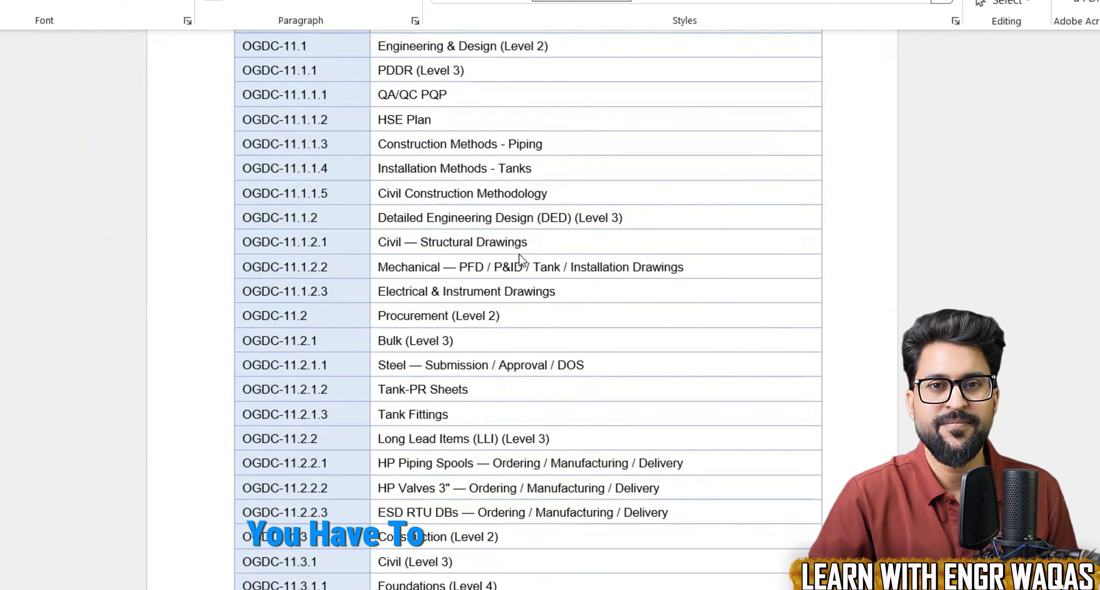
{"action": "scroll", "coordinate": [520, 254], "scroll_direction": "down", "scroll_amount": 6}
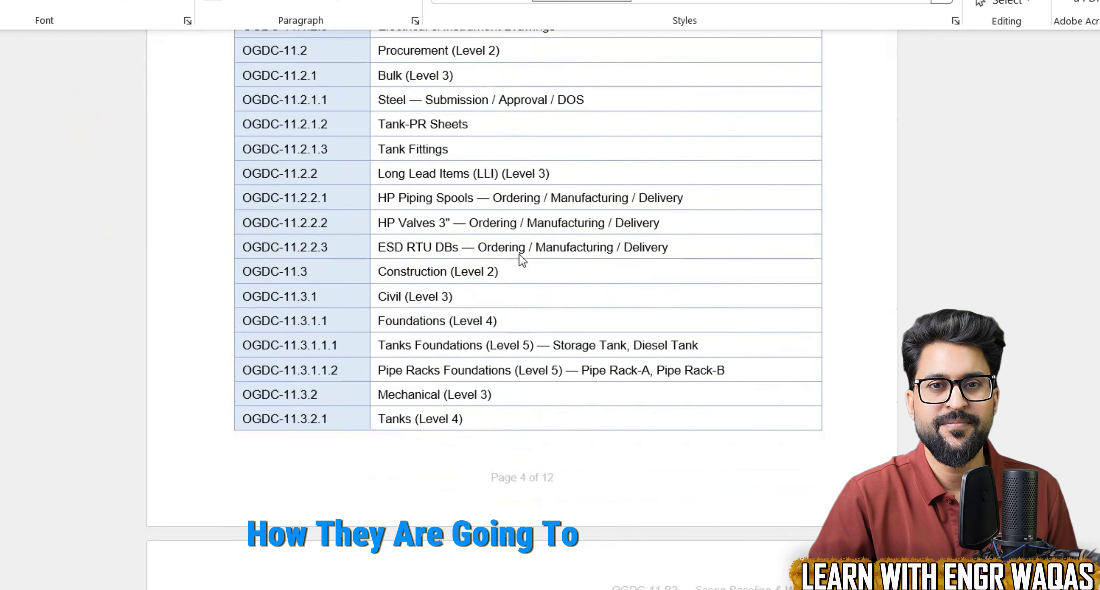
{"action": "scroll", "coordinate": [519, 254], "scroll_direction": "down", "scroll_amount": 10}
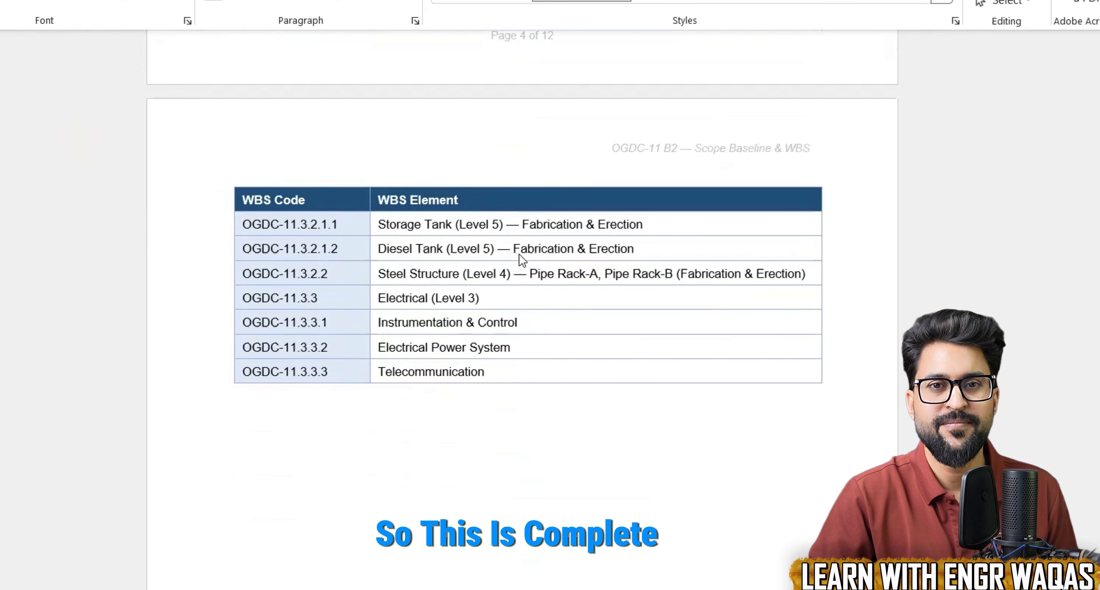
{"action": "scroll", "coordinate": [519, 254], "scroll_direction": "down", "scroll_amount": 10}
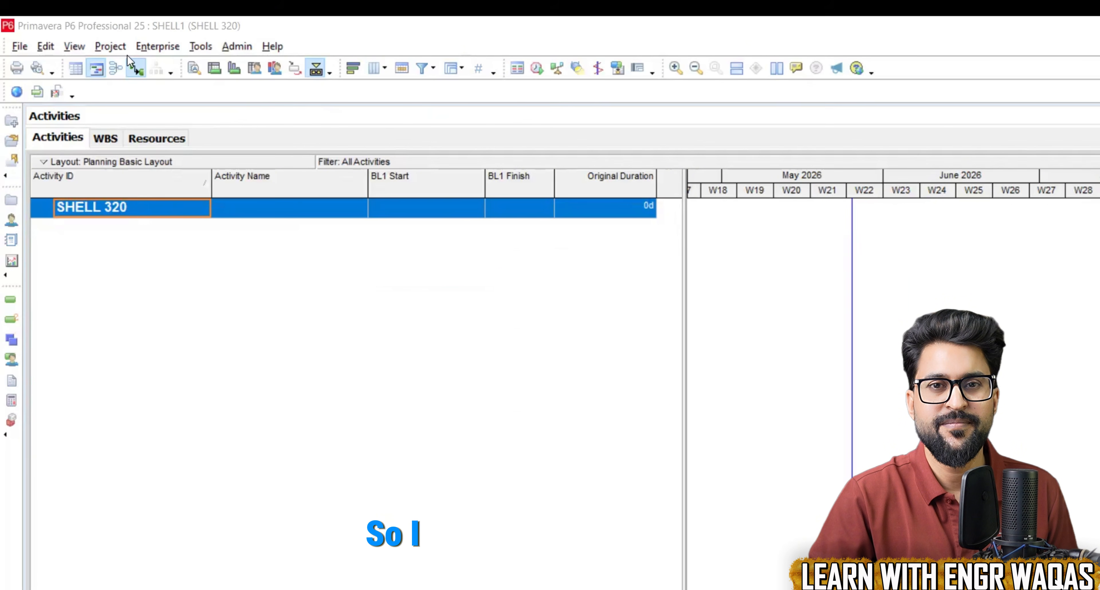
Step: In Primavera P6, open the project's WBS view and add an element named Engineering under SHELL 320
{"action": "left_click", "coordinate": [110, 46]}
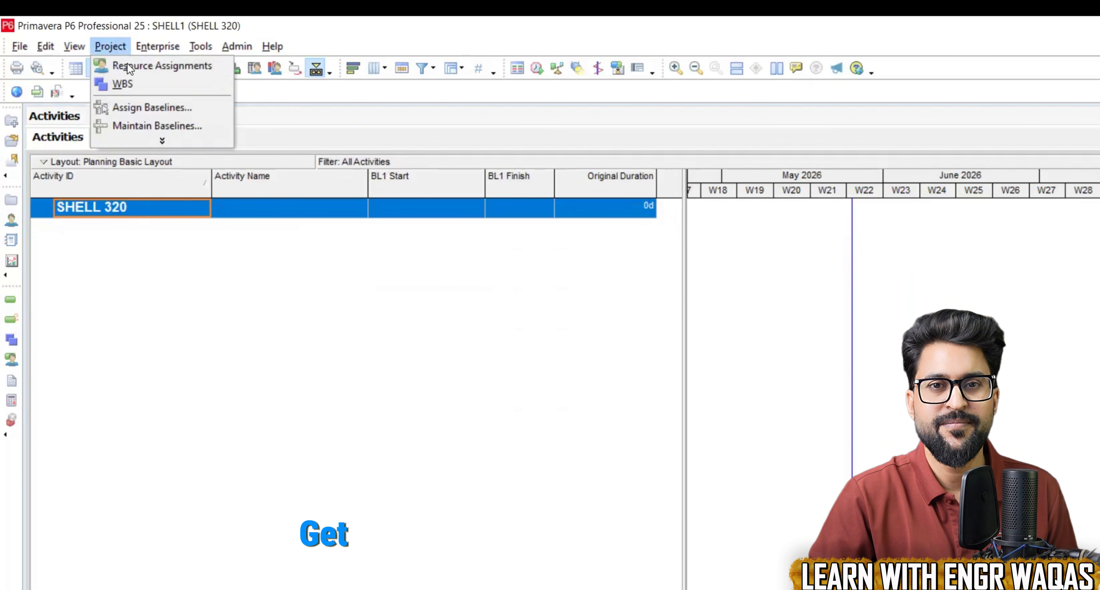
{"action": "left_click", "coordinate": [133, 80]}
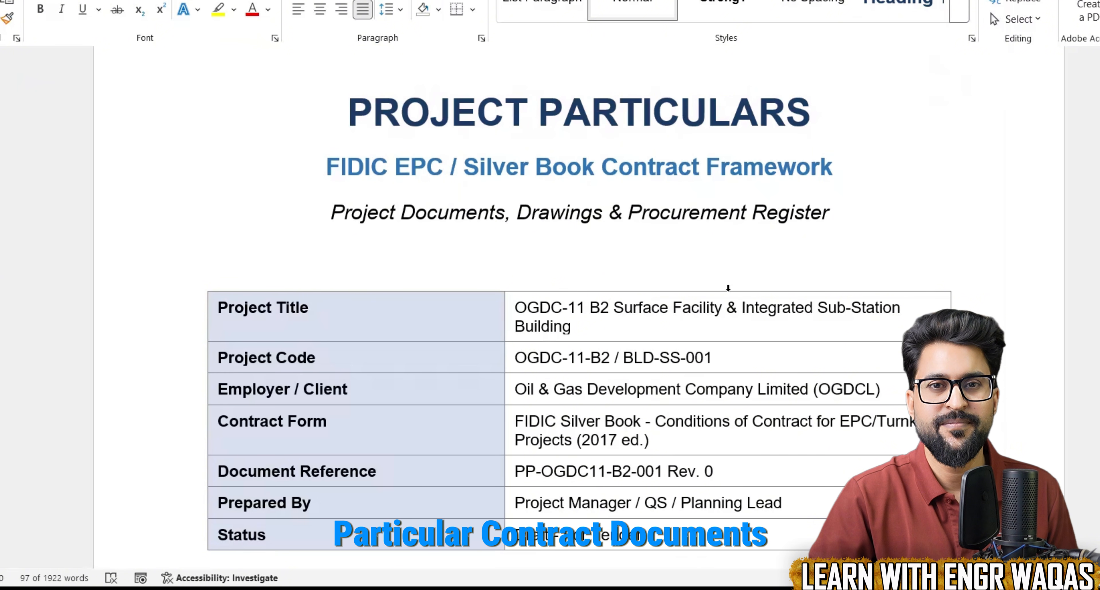
{"action": "scroll", "coordinate": [729, 256], "scroll_direction": "down", "scroll_amount": 2}
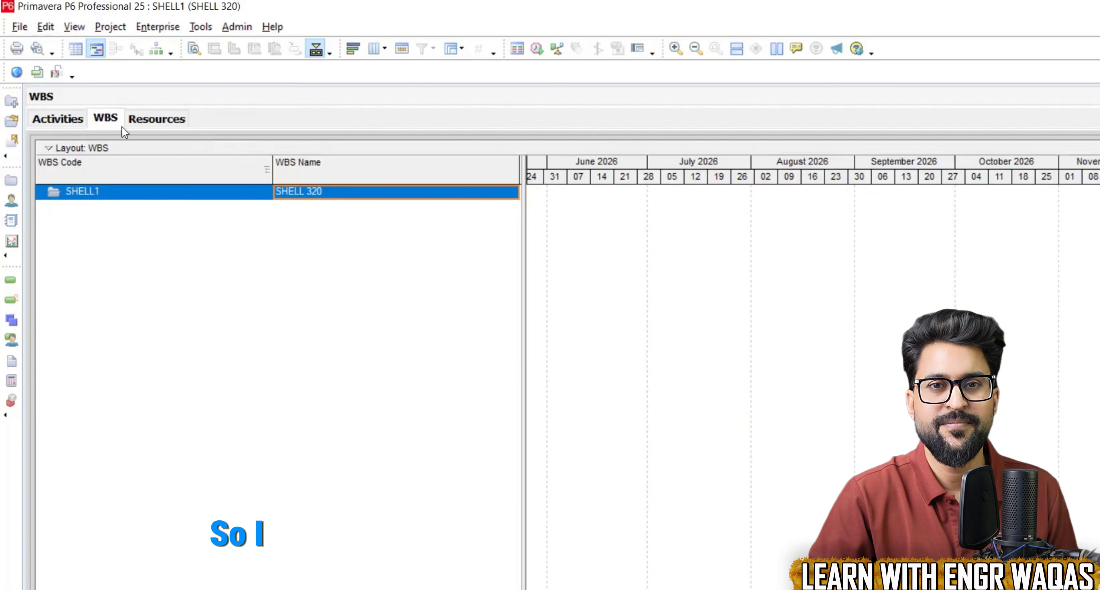
{"action": "right_click", "coordinate": [240, 198]}
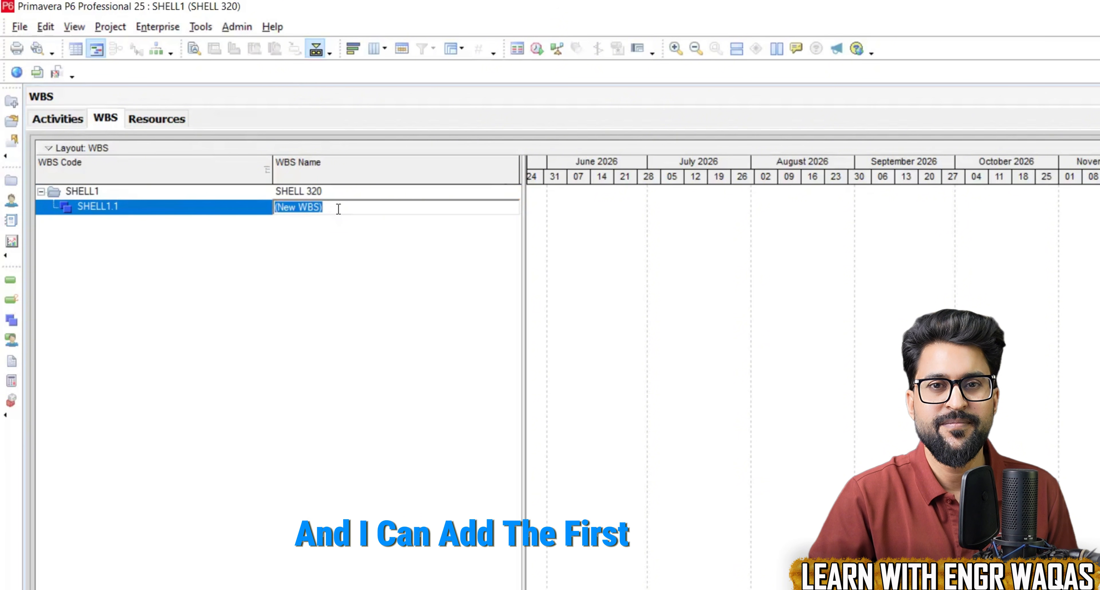
{"action": "type", "text": "Engineeri"}
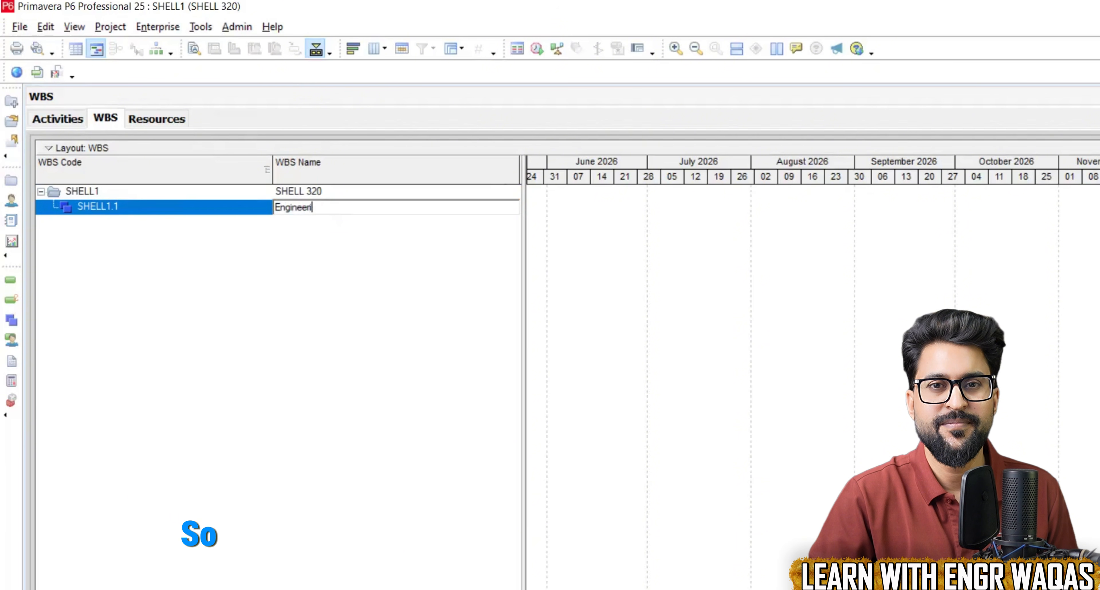
{"action": "type", "text": "ng"}
{"action": "key", "text": "Return"}
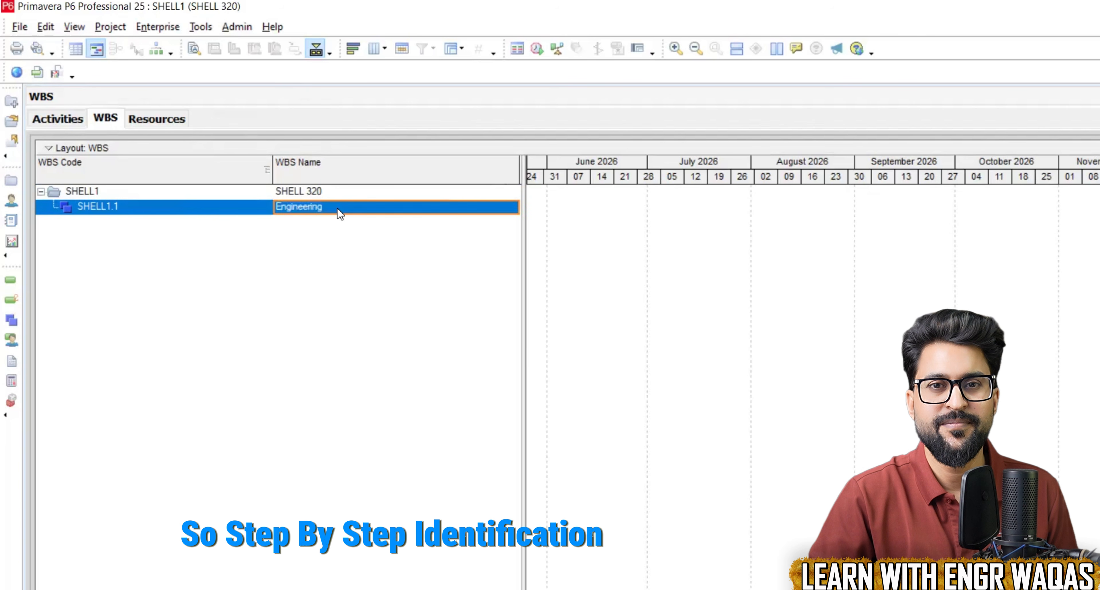
Step: Add a second WBS element directly under SHELL 320 and name it Procurement
{"action": "left_click", "coordinate": [330, 191]}
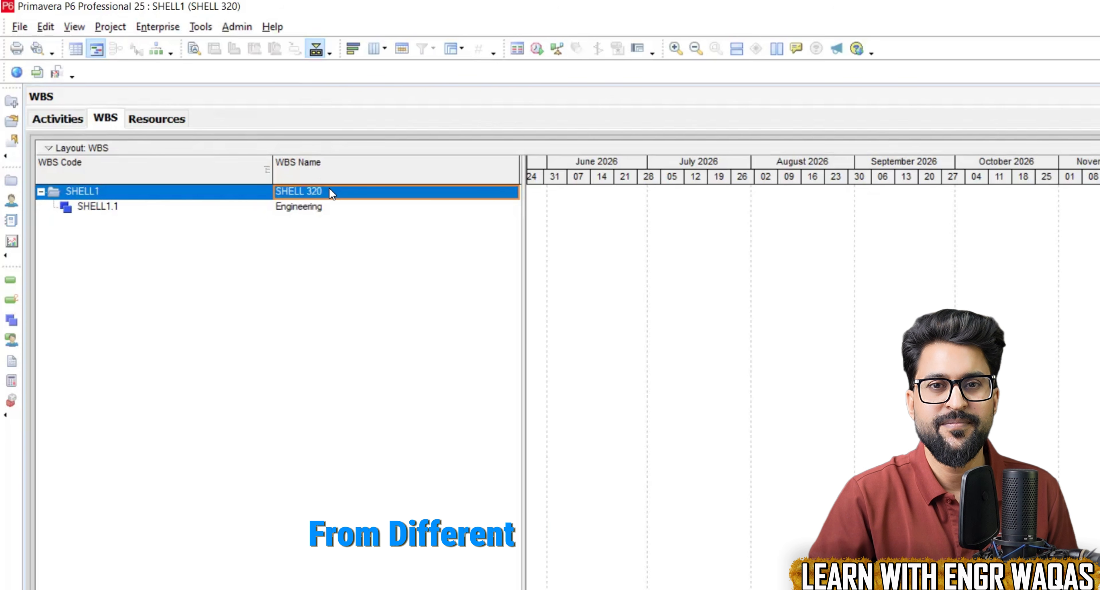
{"action": "right_click", "coordinate": [329, 189]}
{"action": "left_click", "coordinate": [399, 299]}
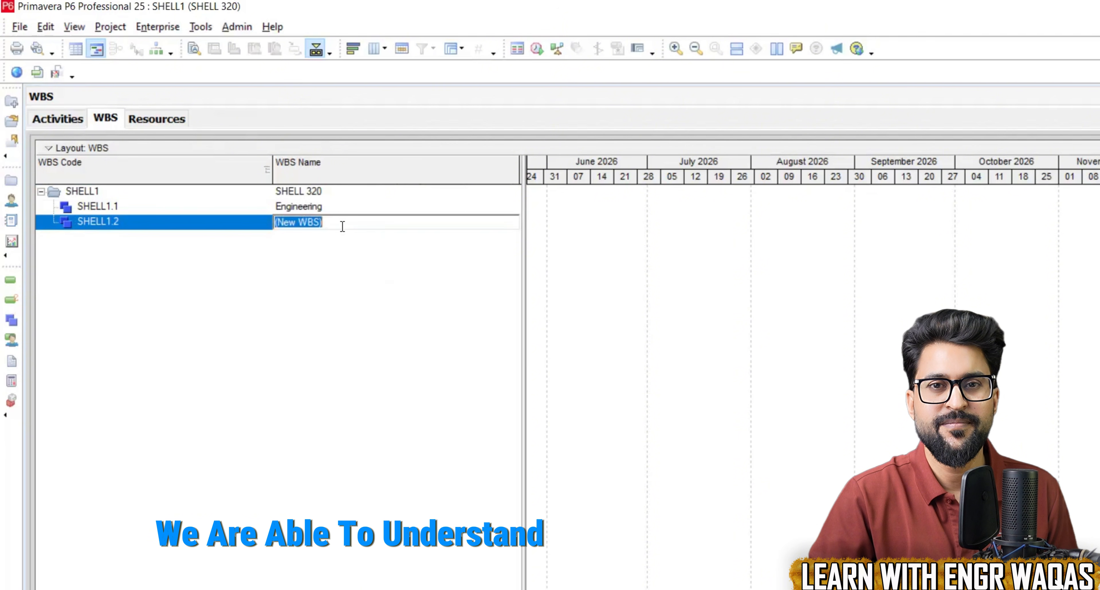
{"action": "type", "text": "Phase"}
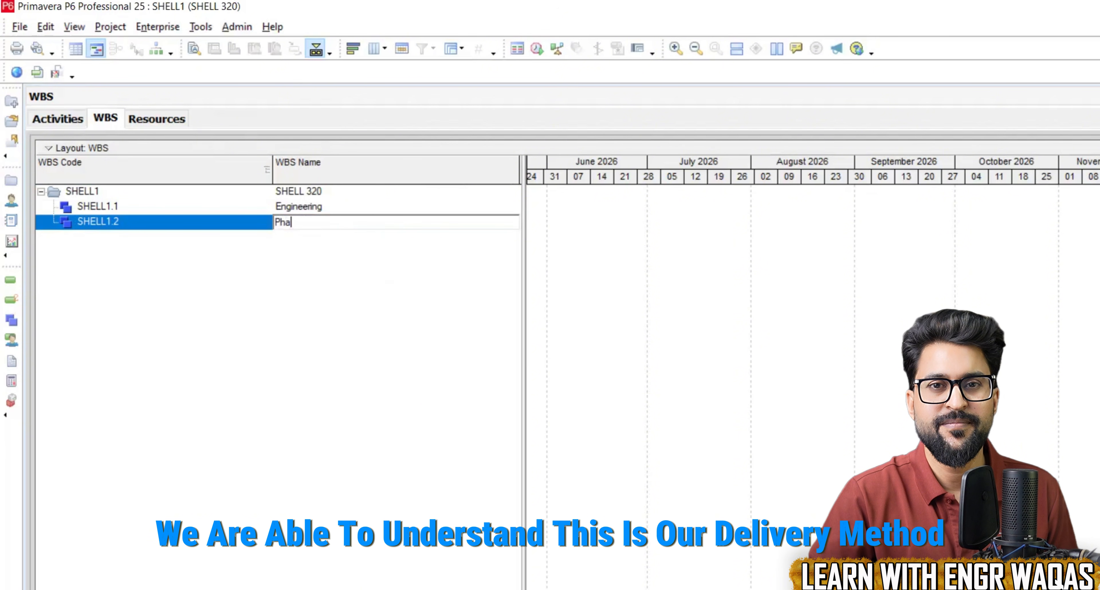
{"action": "key", "text": "BackSpace"}
{"action": "key", "text": "BackSpace"}
{"action": "key", "text": "BackSpace"}
{"action": "key", "text": "BackSpace"}
{"action": "key", "text": "BackSpace"}
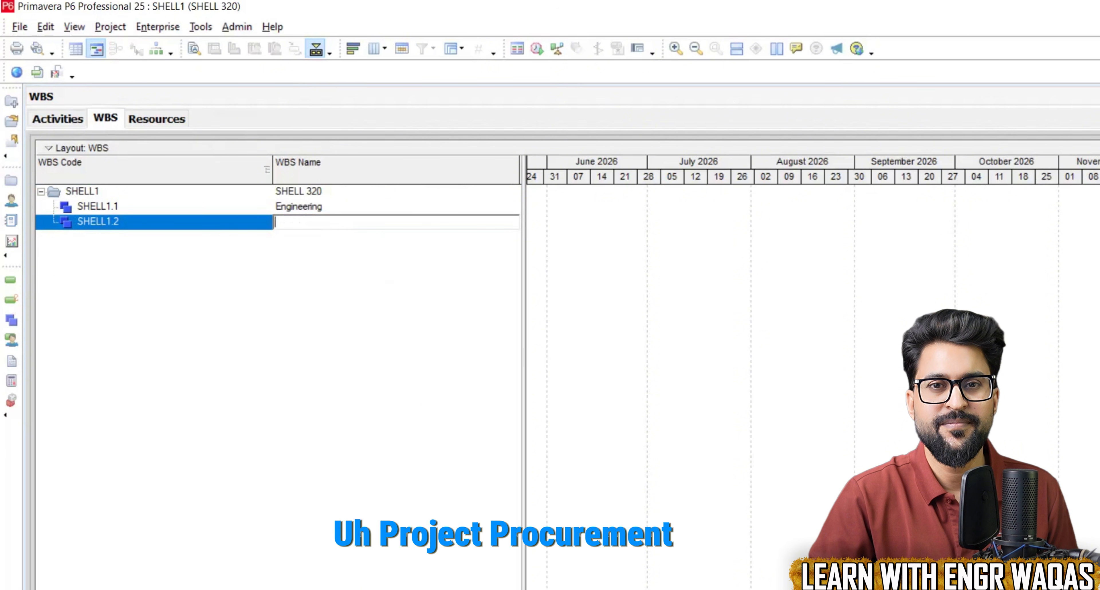
{"action": "type", "text": "Procurement"}
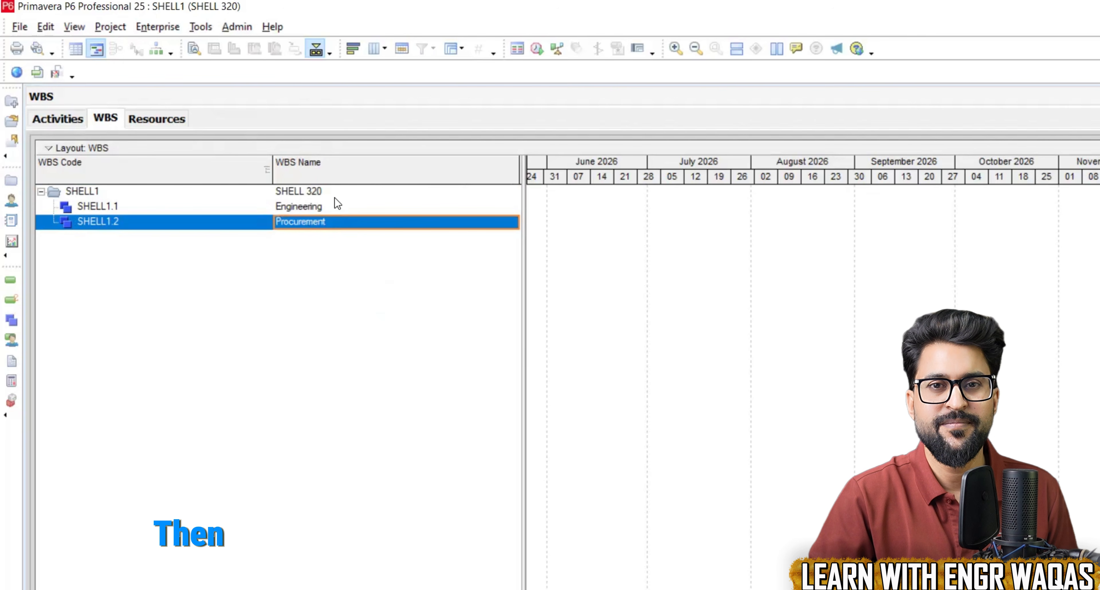
Step: Add a third WBS element directly under SHELL 320 and name it Construction
{"action": "left_click", "coordinate": [335, 195]}
{"action": "right_click", "coordinate": [331, 196]}
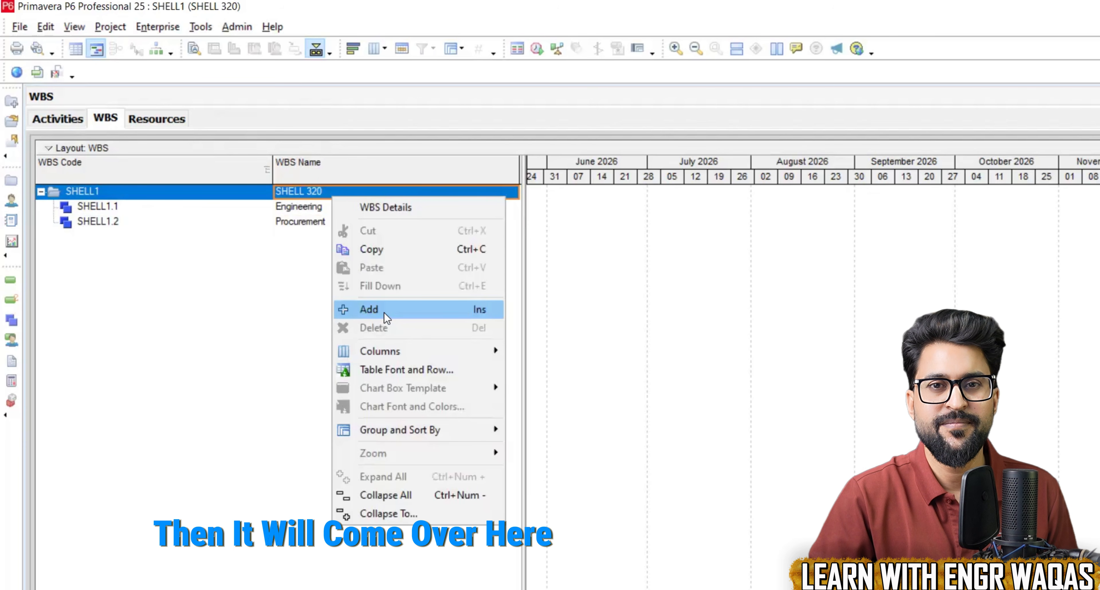
{"action": "left_click", "coordinate": [382, 310]}
{"action": "left_click", "coordinate": [339, 244]}
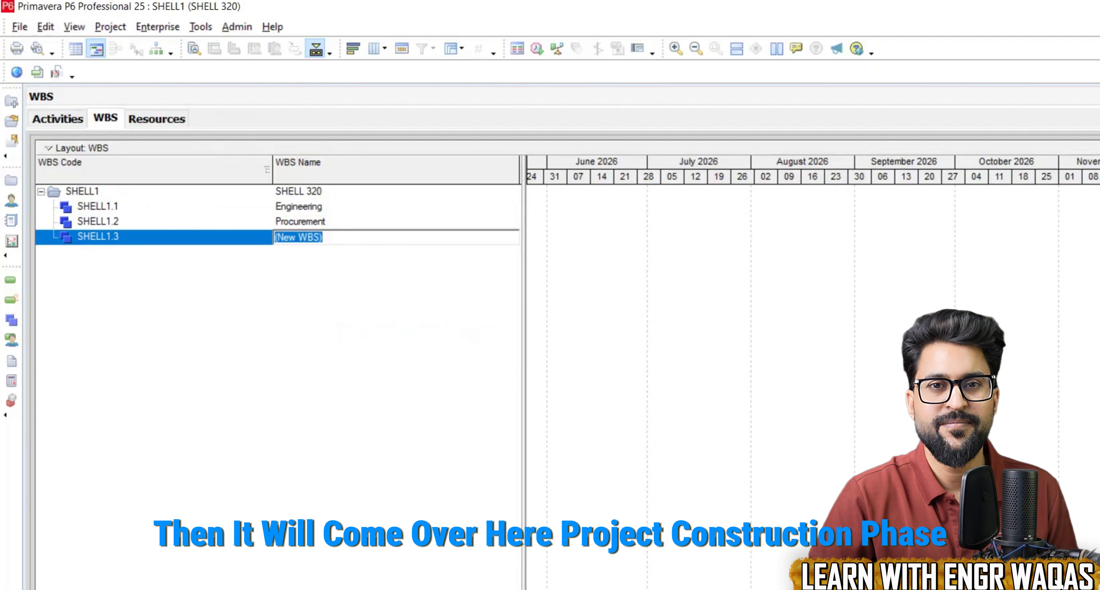
{"action": "type", "text": "Construction"}
{"action": "key", "text": "Return"}
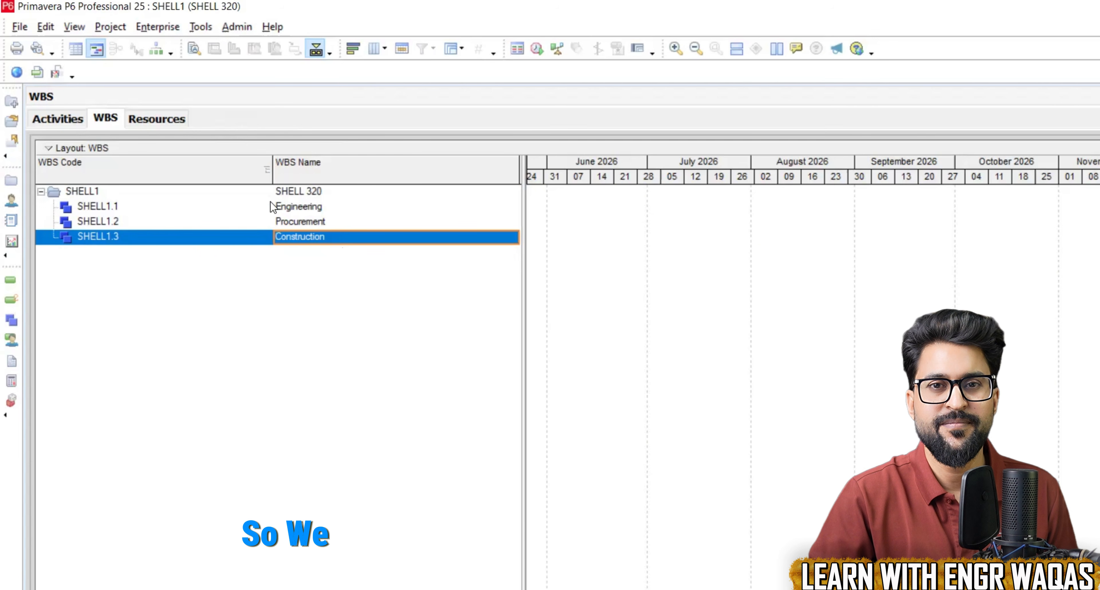
Step: Check the Engineering, Procurement and Construction elements in the Activities view and go through them again in the WBS view
{"action": "left_click", "coordinate": [280, 207]}
{"action": "left_click", "coordinate": [284, 221]}
{"action": "left_click", "coordinate": [300, 238]}
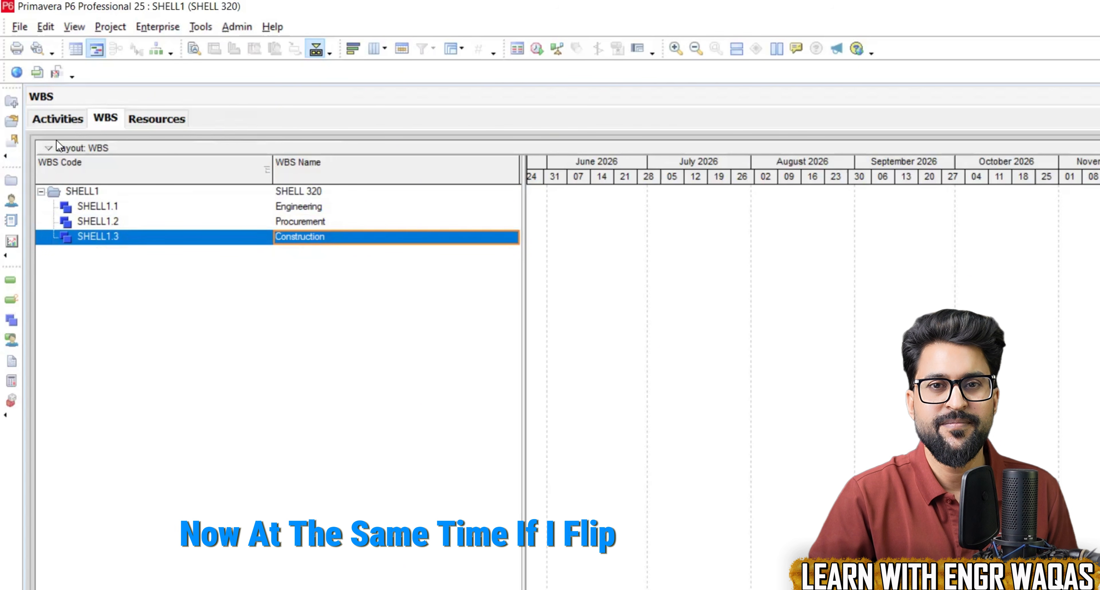
{"action": "left_click", "coordinate": [57, 119]}
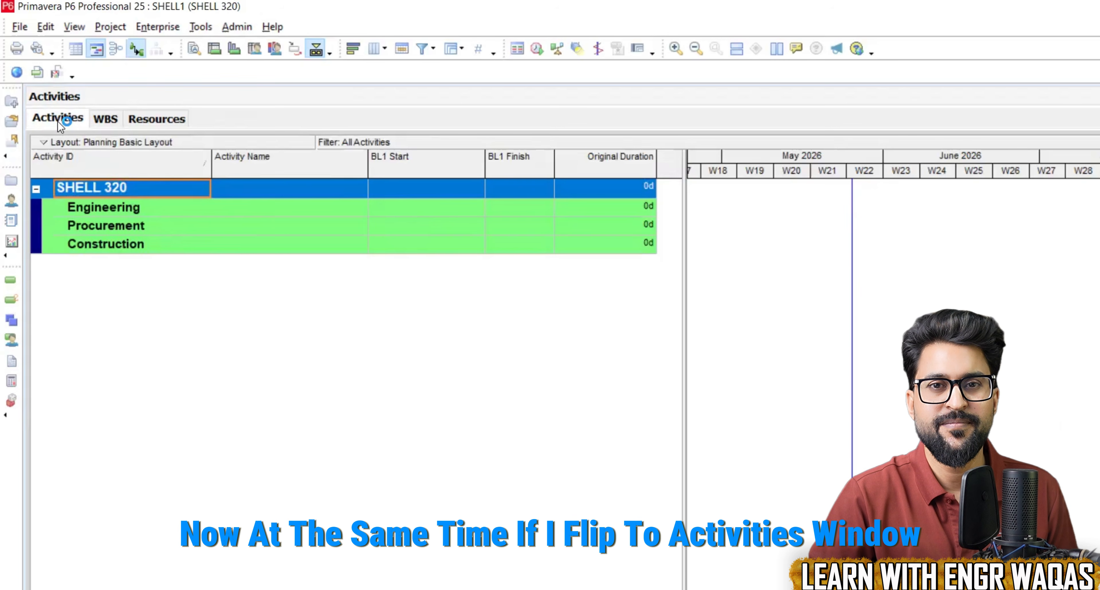
{"action": "left_click", "coordinate": [136, 208]}
{"action": "left_click", "coordinate": [141, 227]}
{"action": "left_click", "coordinate": [153, 245]}
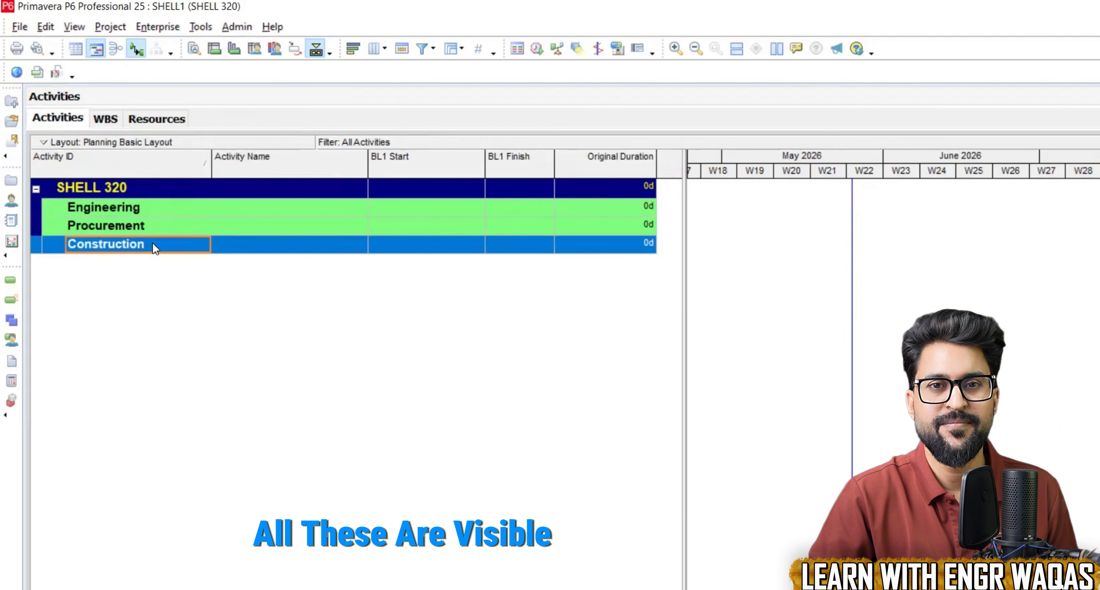
{"action": "left_click", "coordinate": [108, 121]}
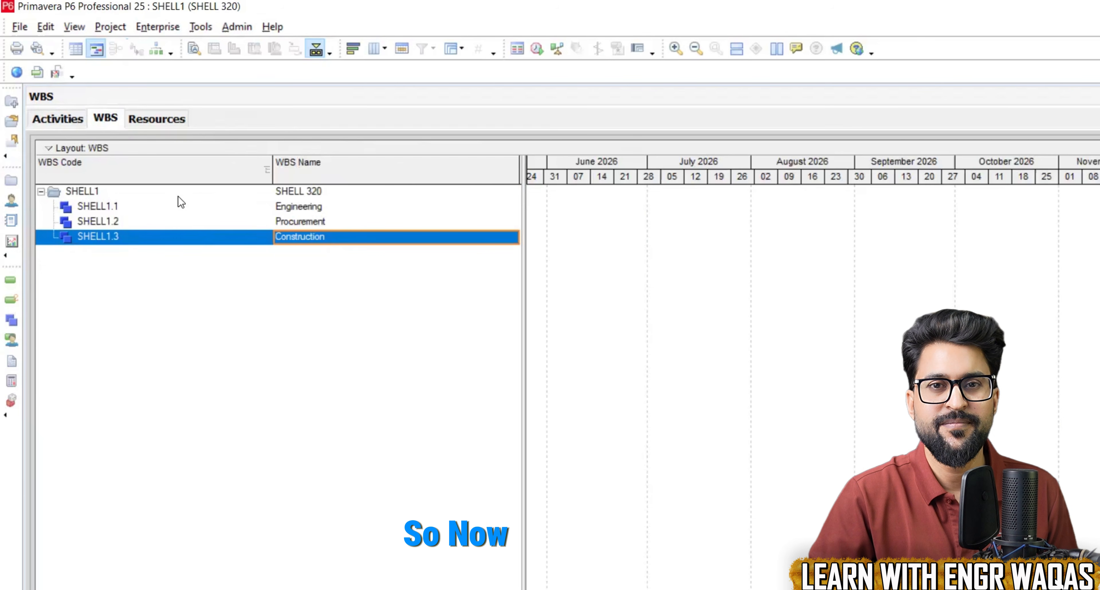
{"action": "left_click", "coordinate": [281, 206]}
{"action": "left_click", "coordinate": [290, 221]}
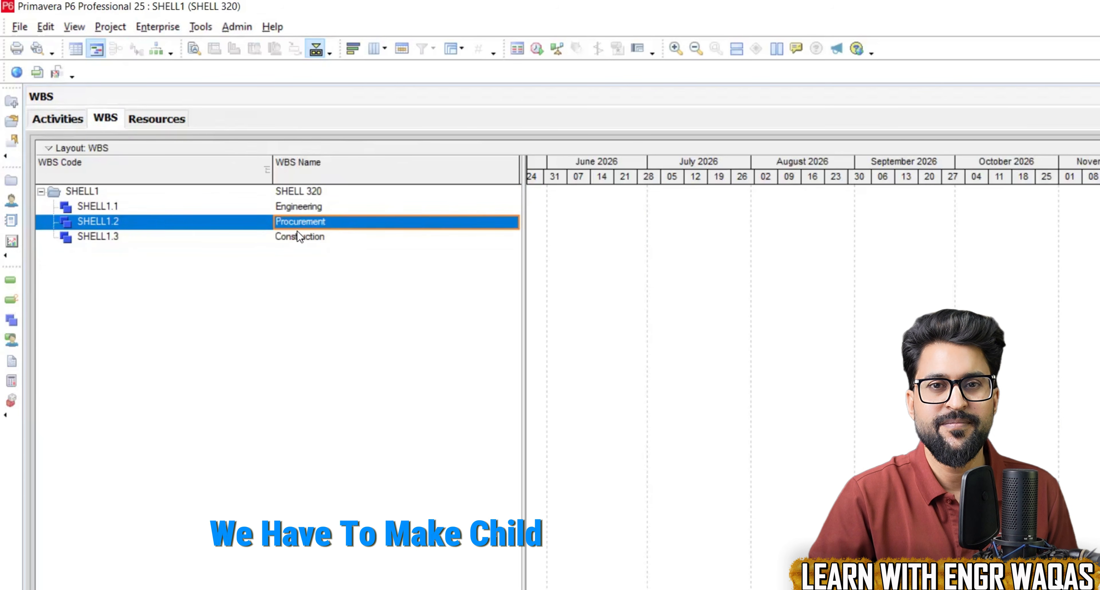
{"action": "left_click", "coordinate": [299, 236]}
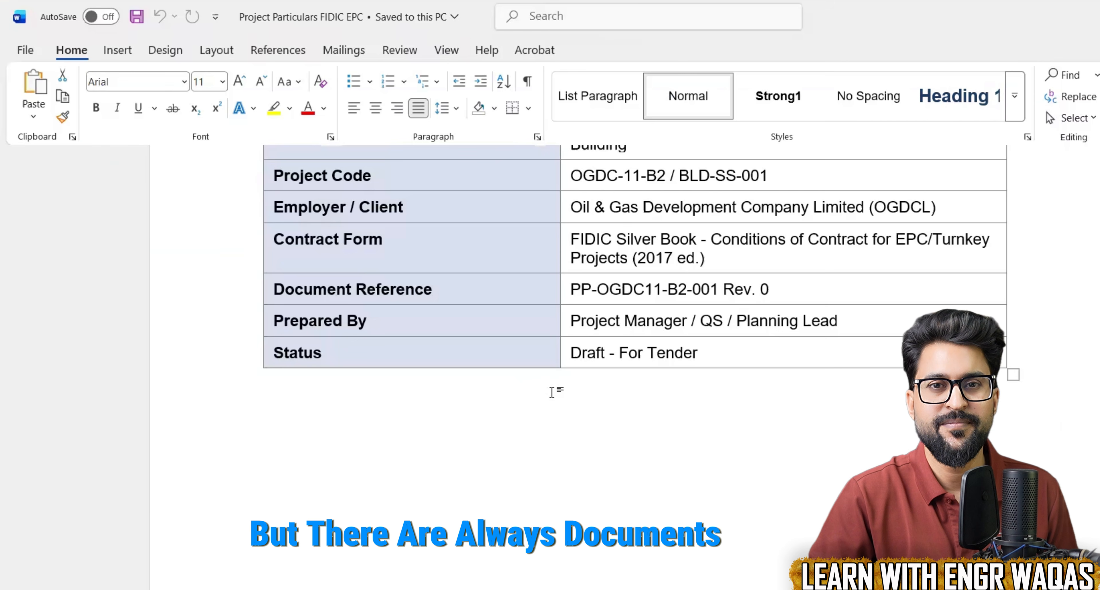
Step: Examine the Project Particulars and the OGDC-11 B2 WBS table in Word, highlighting the PDDR and Detailed Engineering Design (DED) Level 3 elements
{"action": "scroll", "coordinate": [552, 391], "scroll_direction": "down", "scroll_amount": 3}
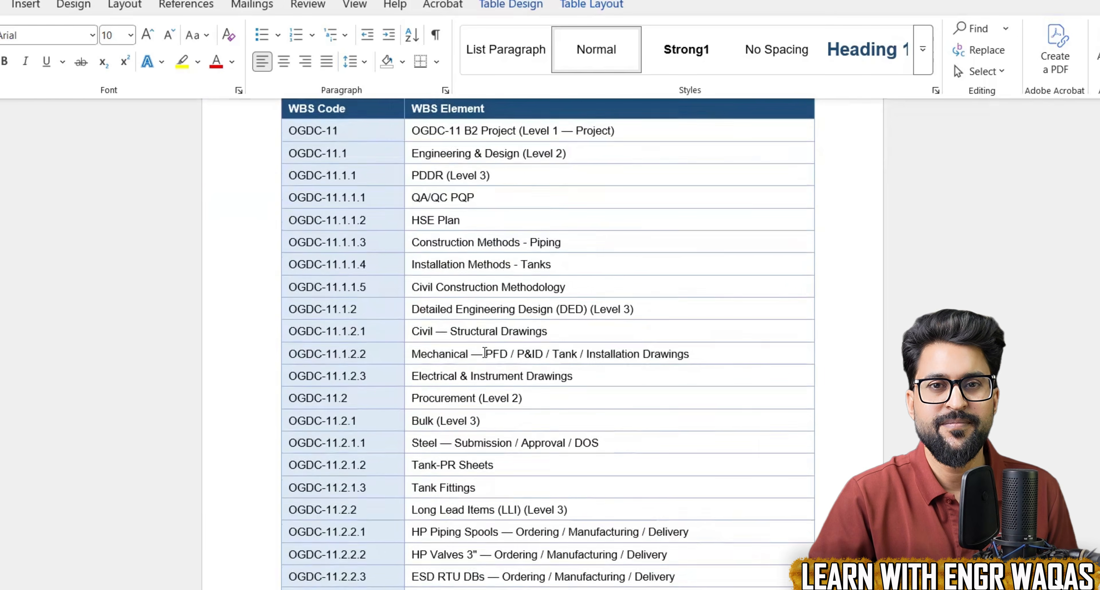
{"action": "scroll", "coordinate": [484, 353], "scroll_direction": "up", "scroll_amount": 4}
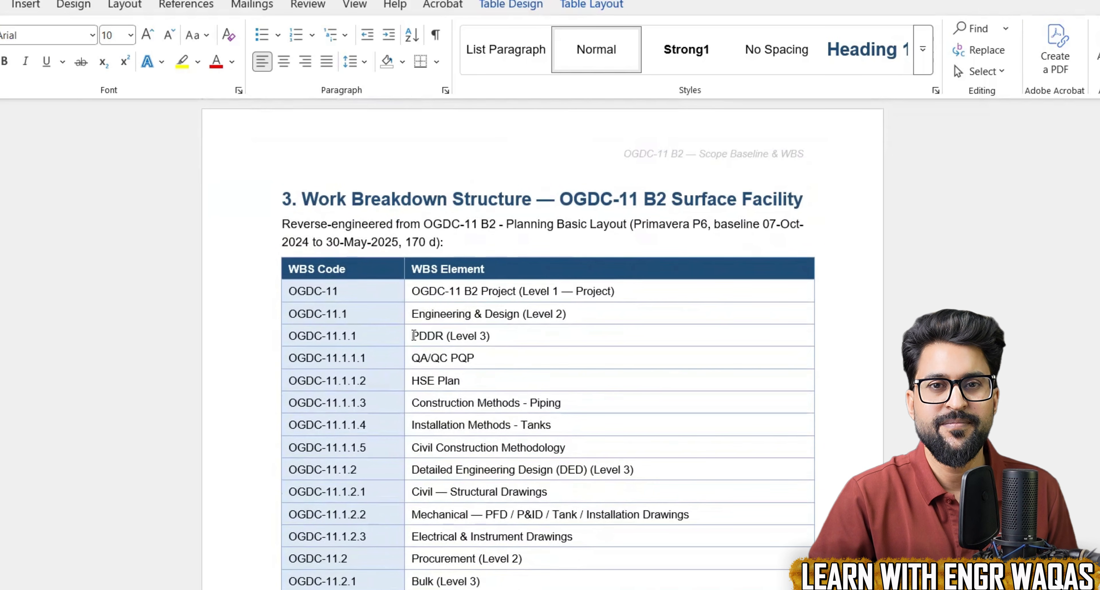
{"action": "left_click_drag", "start_coordinate": [463, 335], "coordinate": [495, 337]}
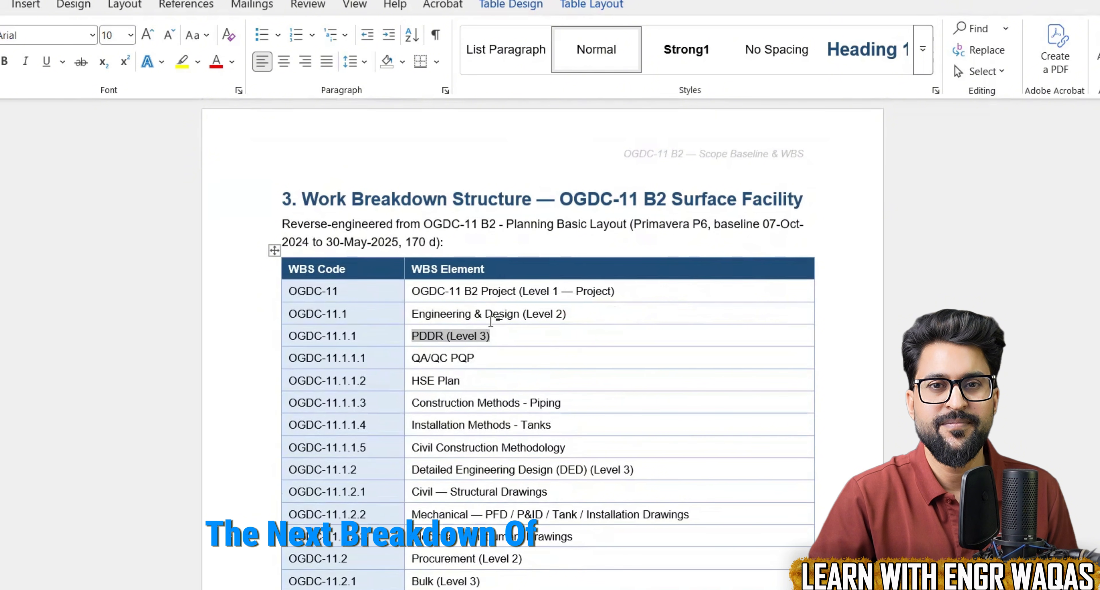
{"action": "scroll", "coordinate": [496, 473], "scroll_direction": "down", "scroll_amount": 3}
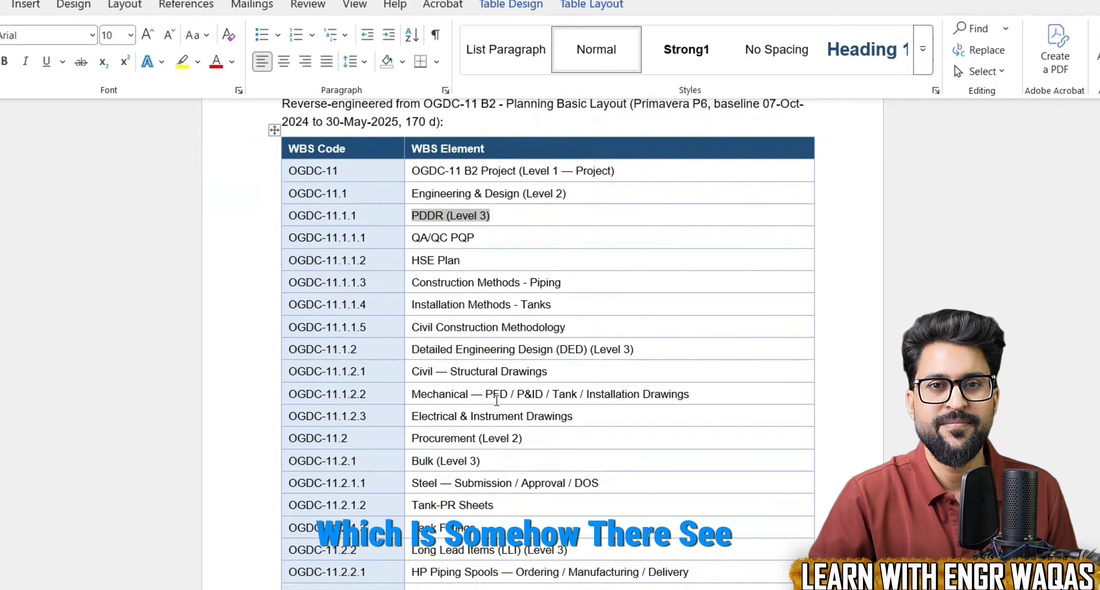
{"action": "left_click_drag", "start_coordinate": [557, 349], "coordinate": [643, 351]}
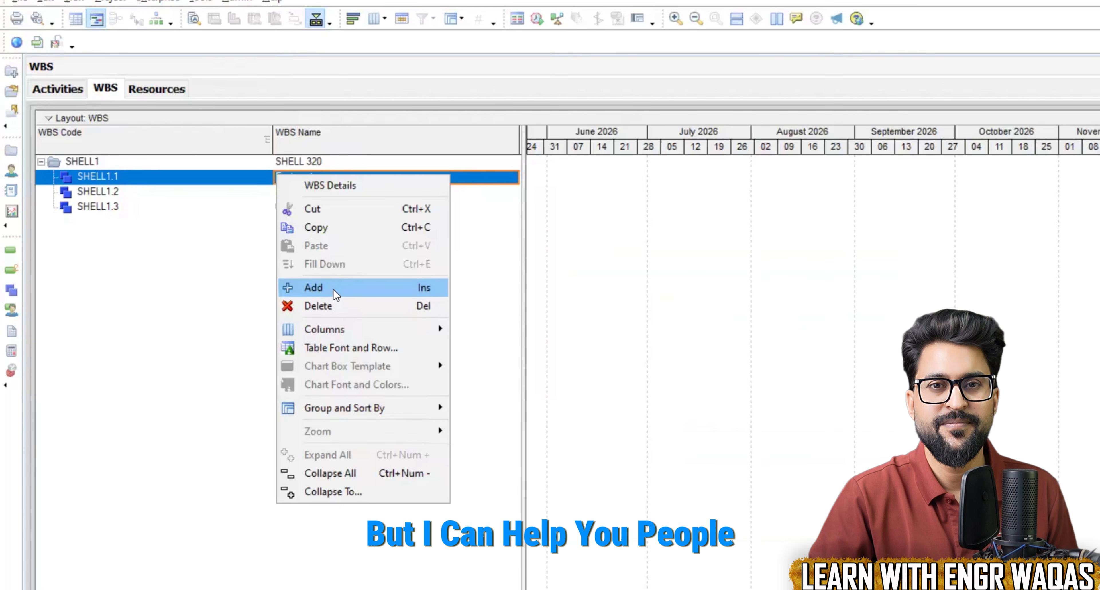
Step: In Primavera P6, add a child WBS element under Engineering and name it Project Documents
{"action": "left_click", "coordinate": [334, 288]}
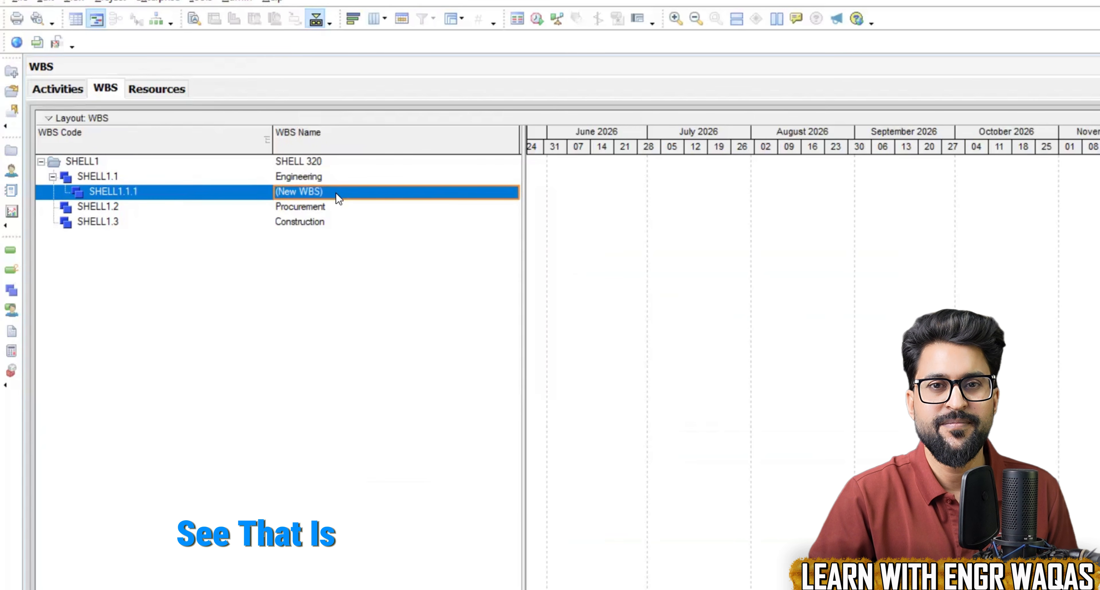
{"action": "left_click", "coordinate": [336, 193]}
{"action": "type", "text": "Project"}
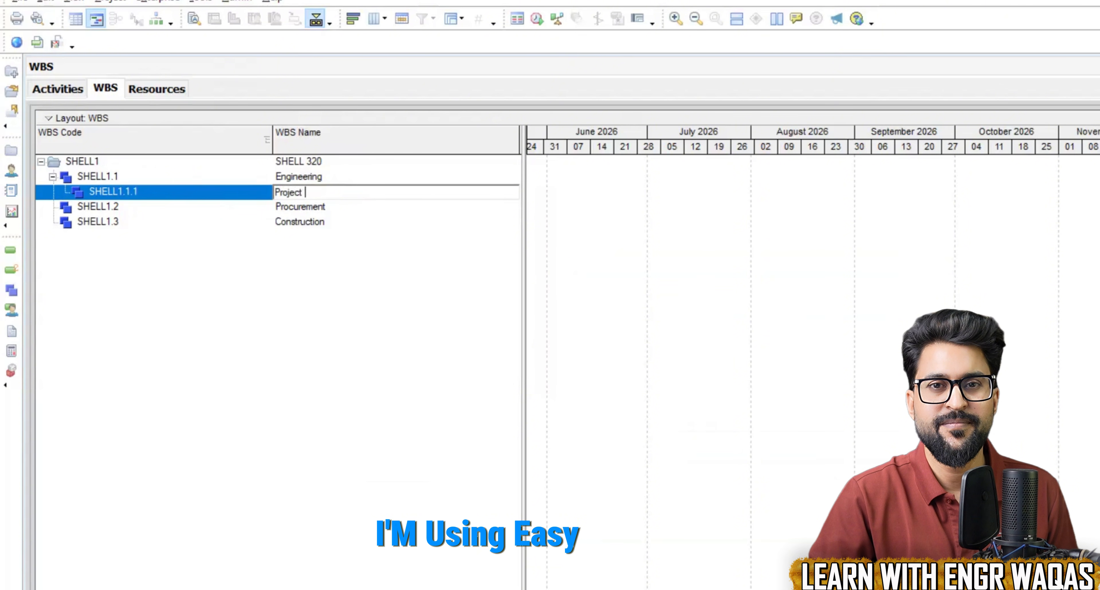
{"action": "type", "text": " Documents"}
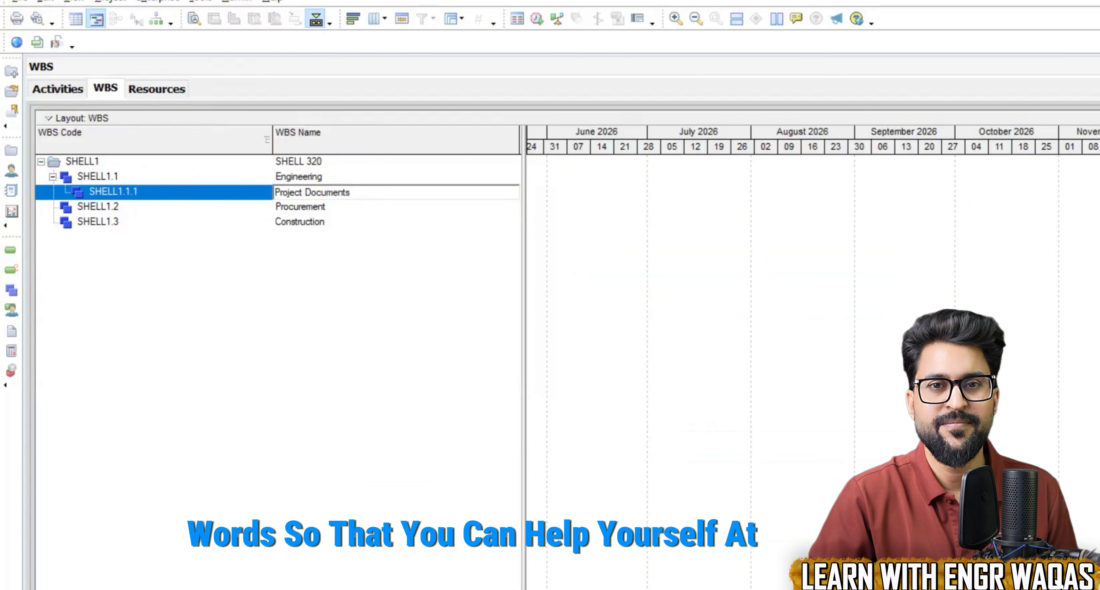
{"action": "key", "text": "Return"}
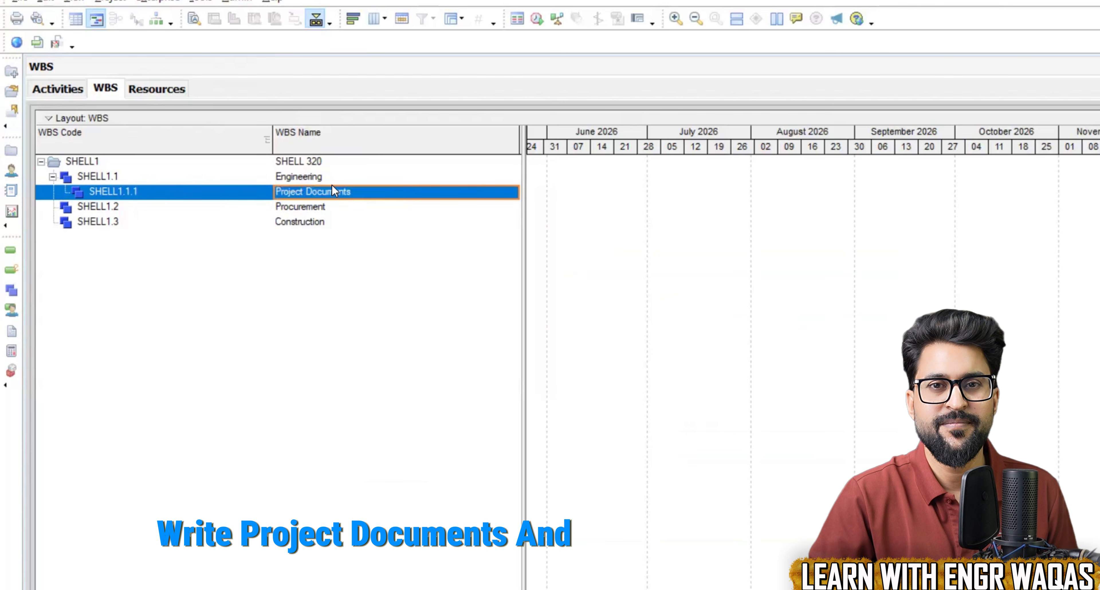
Step: Add a second WBS element under Engineering and name it Detailed Engineering design
{"action": "left_click", "coordinate": [325, 175]}
{"action": "right_click", "coordinate": [323, 176]}
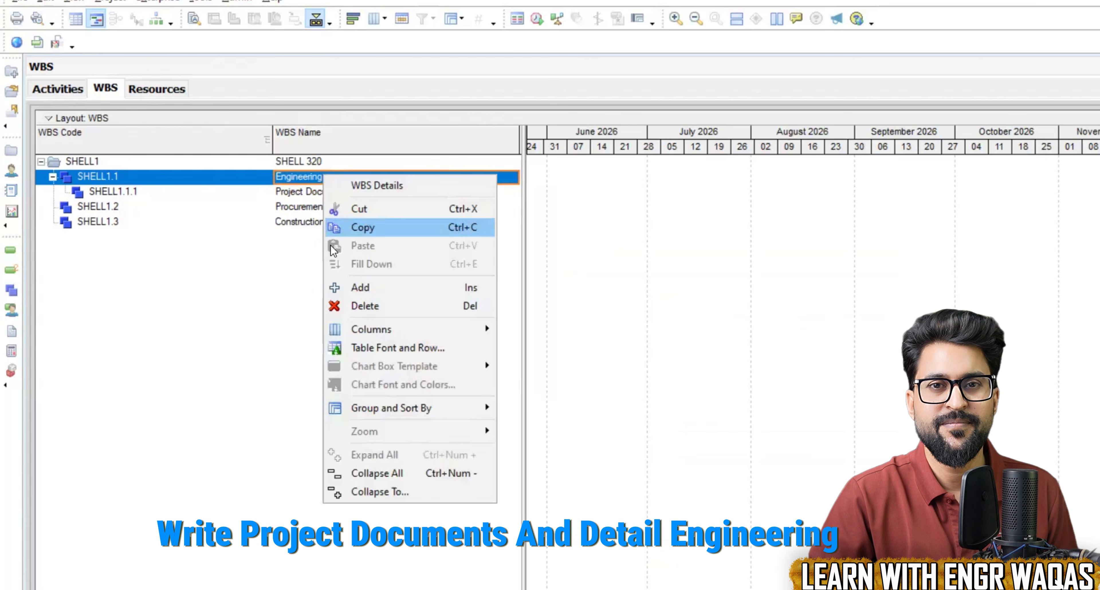
{"action": "left_click", "coordinate": [352, 283]}
{"action": "left_click", "coordinate": [337, 208]}
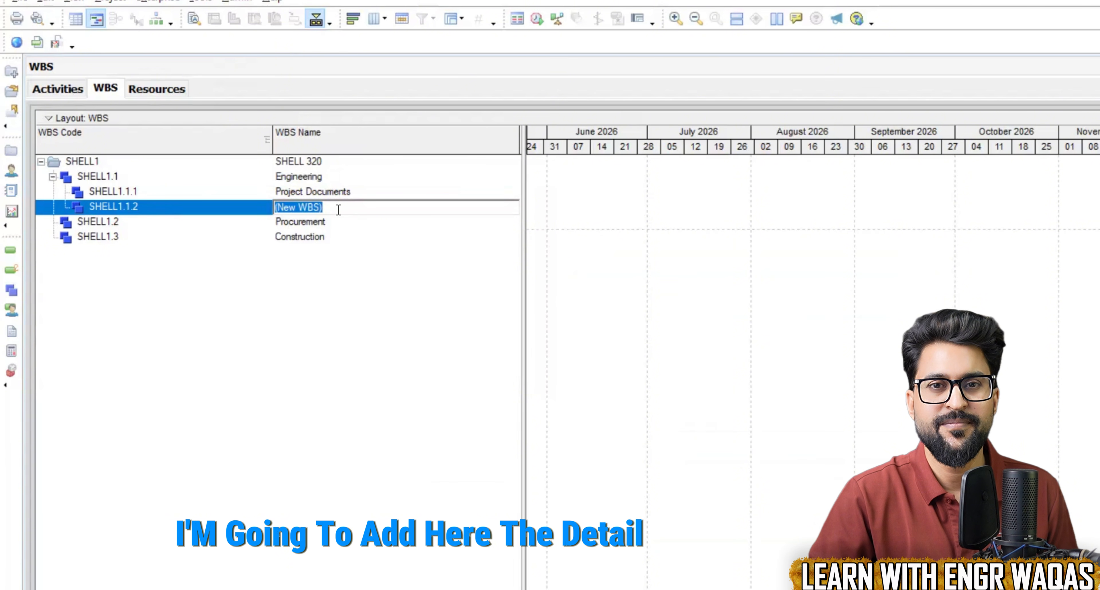
{"action": "type", "text": "Detailed"}
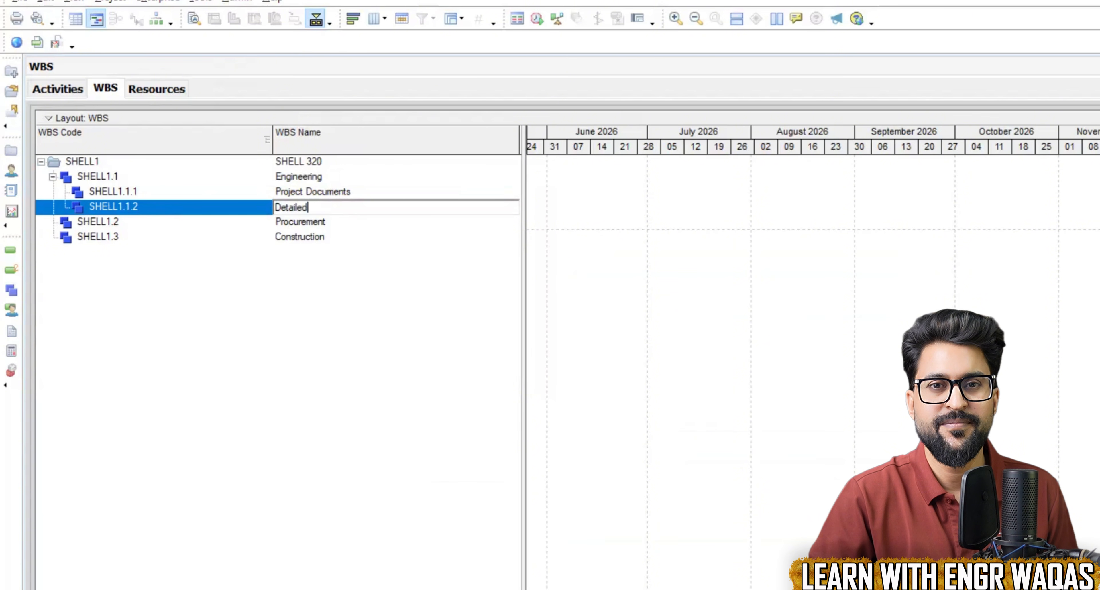
{"action": "type", "text": " Engineeri"}
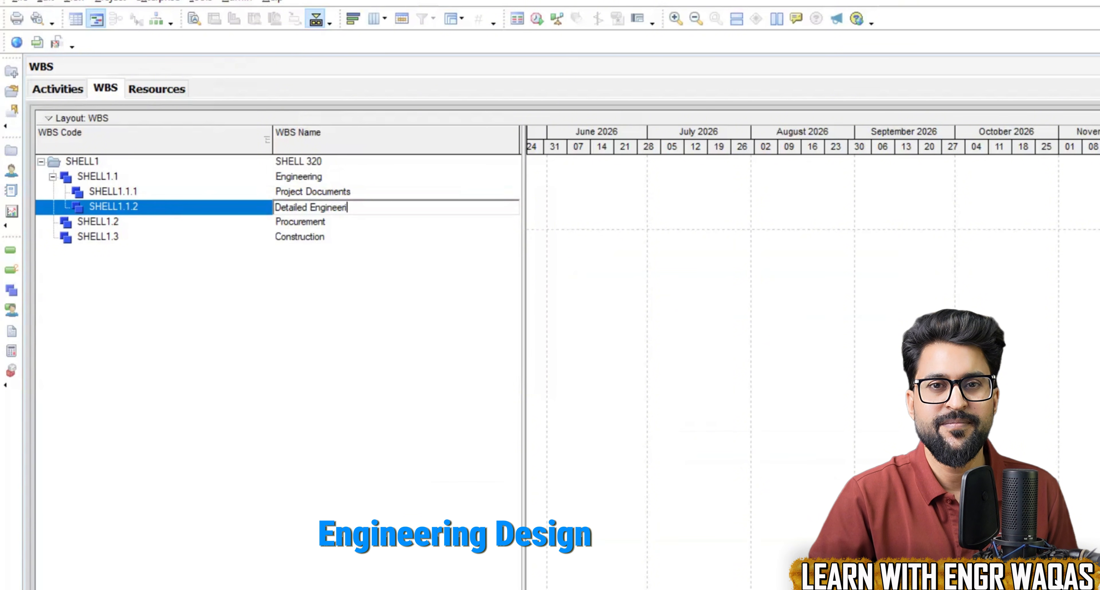
{"action": "type", "text": "ng design"}
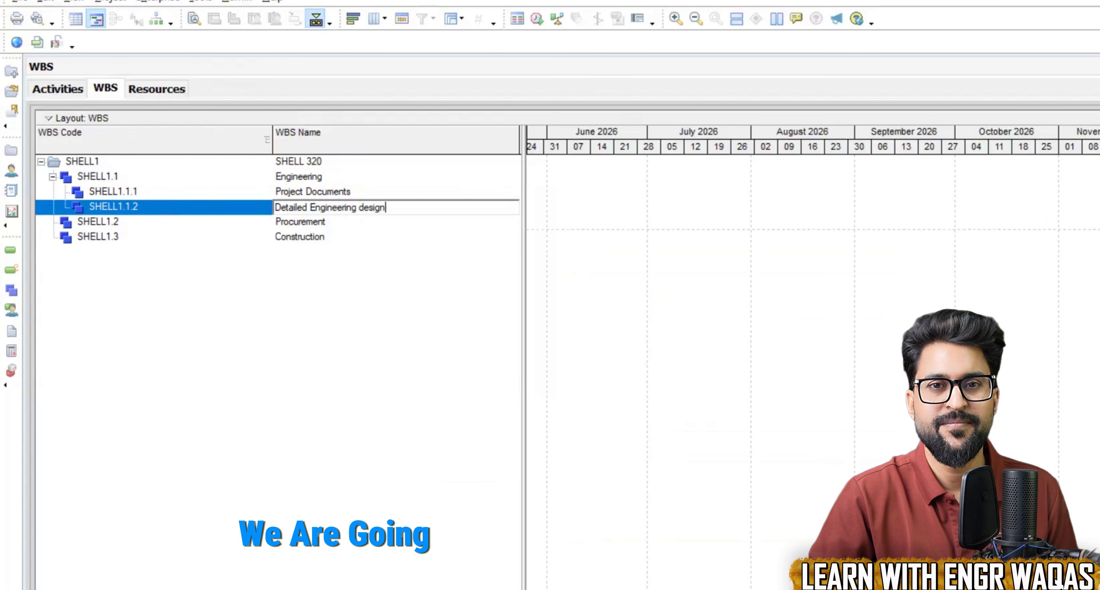
{"action": "key", "text": "Return"}
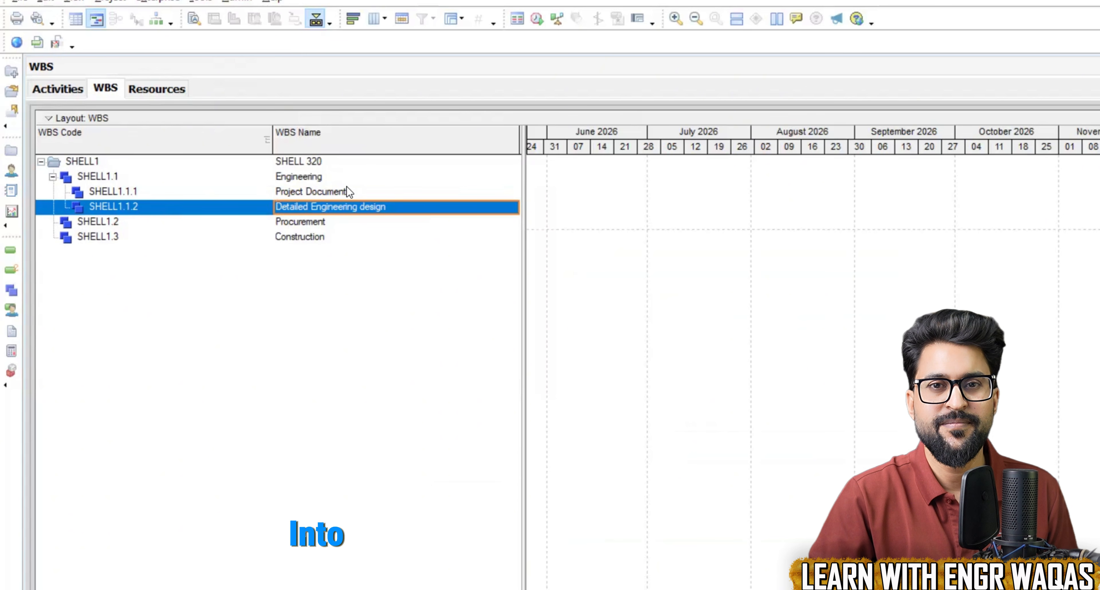
Step: Add a child WBS element under Project Documents and name it HSE
{"action": "left_click", "coordinate": [346, 192]}
{"action": "right_click", "coordinate": [347, 189]}
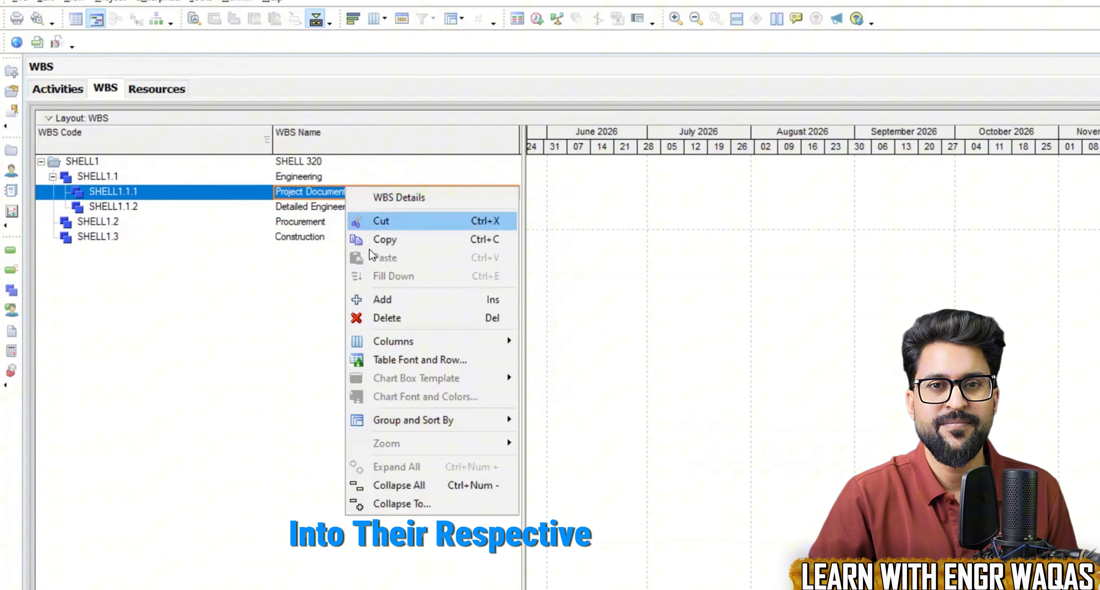
{"action": "left_click", "coordinate": [381, 299]}
{"action": "left_click", "coordinate": [347, 204]}
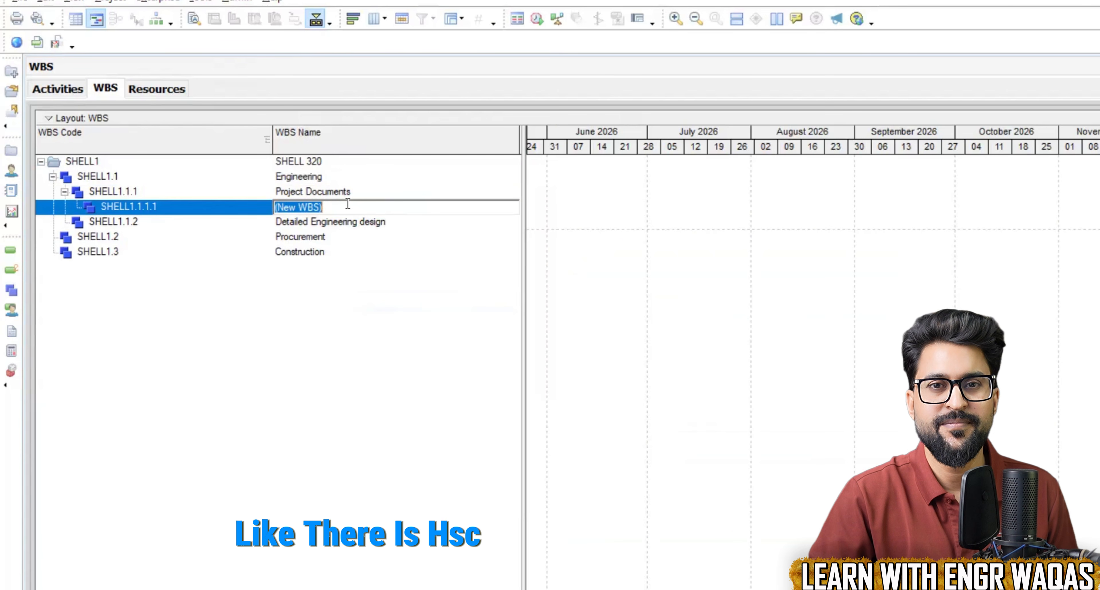
{"action": "type", "text": "HSE"}
{"action": "key", "text": "Return"}
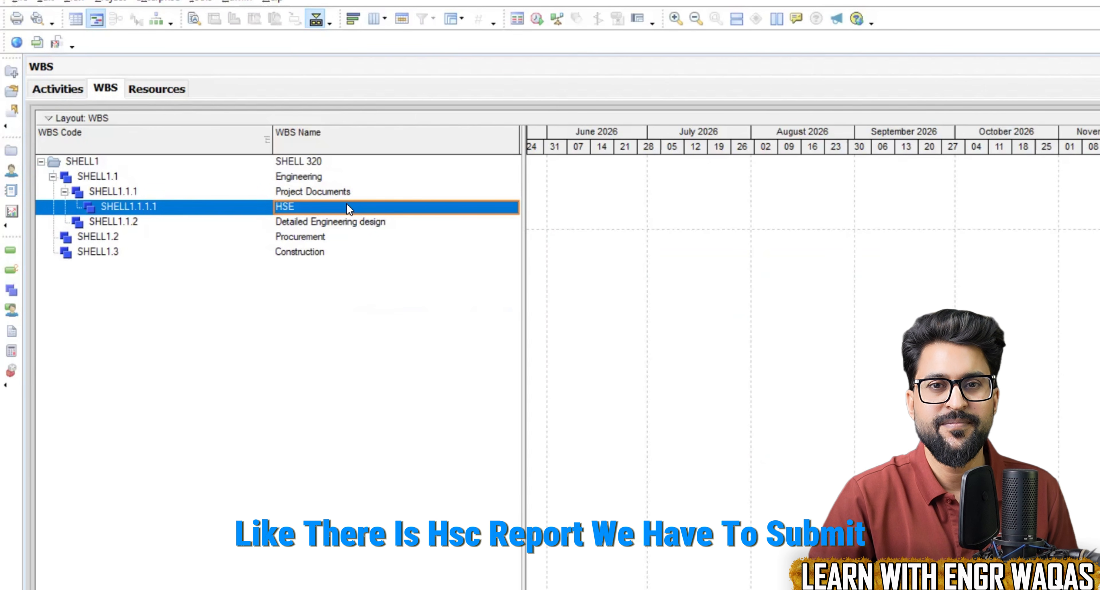
Step: Add a second WBS element under Project Documents and name it Mob Plan
{"action": "left_click", "coordinate": [342, 194]}
{"action": "right_click", "coordinate": [340, 192]}
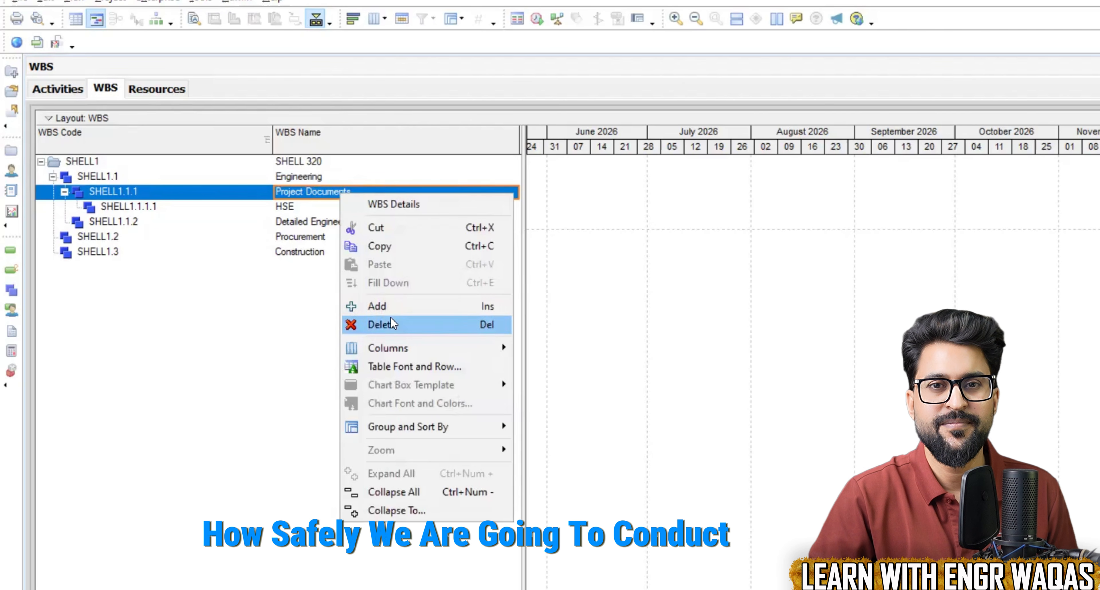
{"action": "left_click", "coordinate": [391, 310]}
{"action": "key", "text": "Tab"}
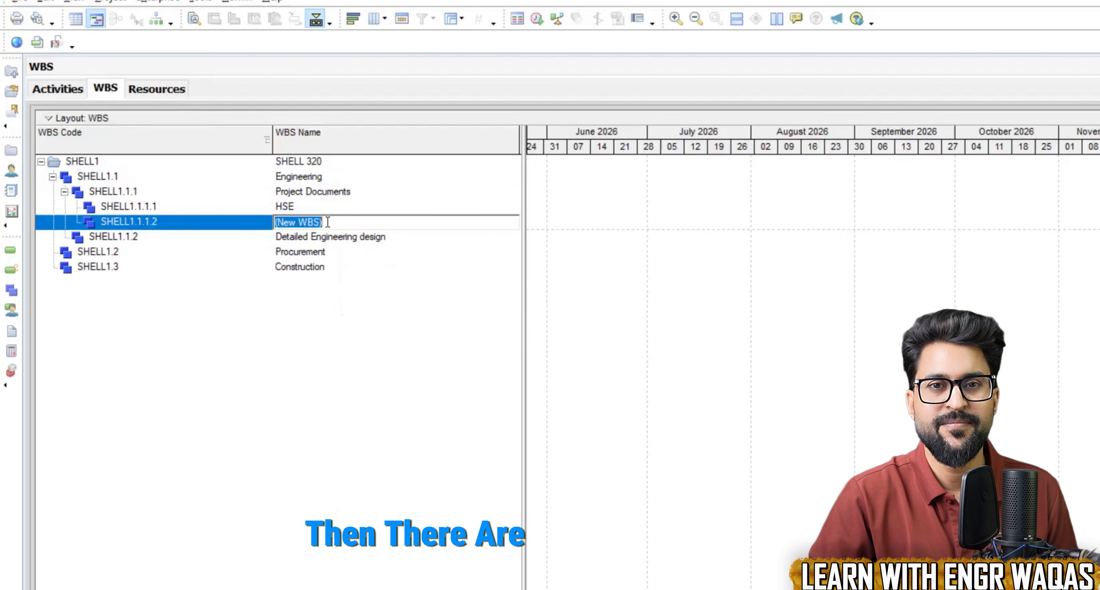
{"action": "type", "text": "m"}
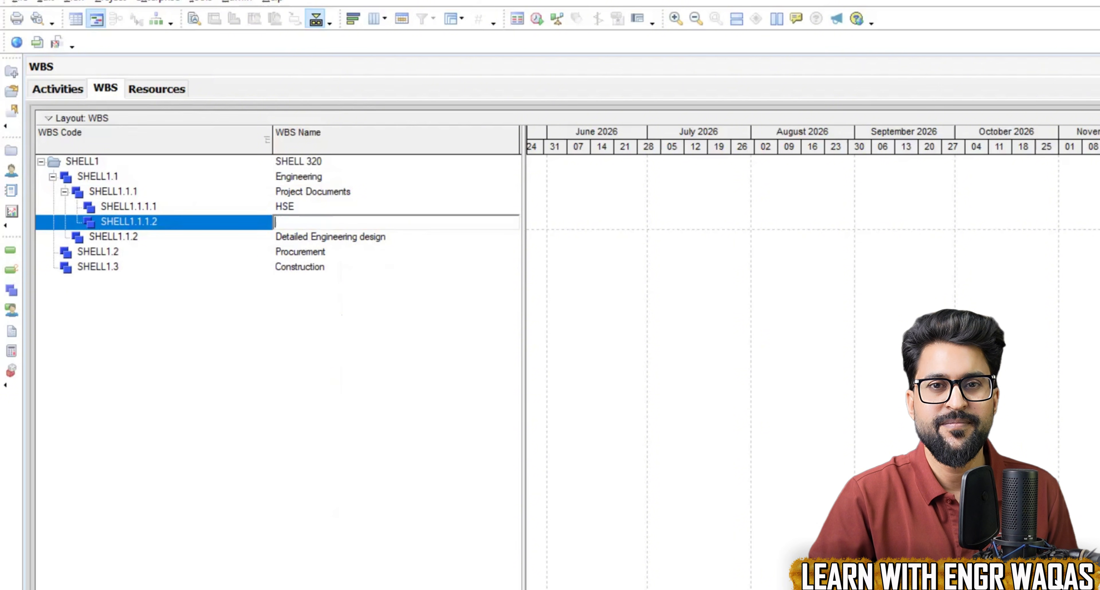
{"action": "type", "text": "ob Pl"}
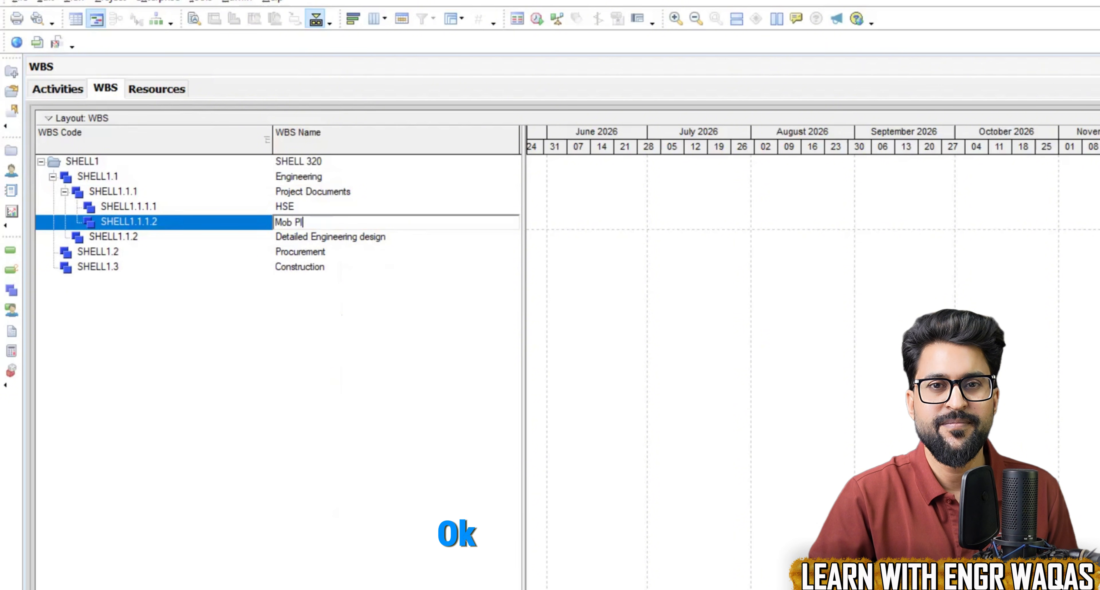
{"action": "type", "text": "an"}
Step: Add a third WBS element under Project Documents and name it Lifting Plans
{"action": "left_click", "coordinate": [323, 191]}
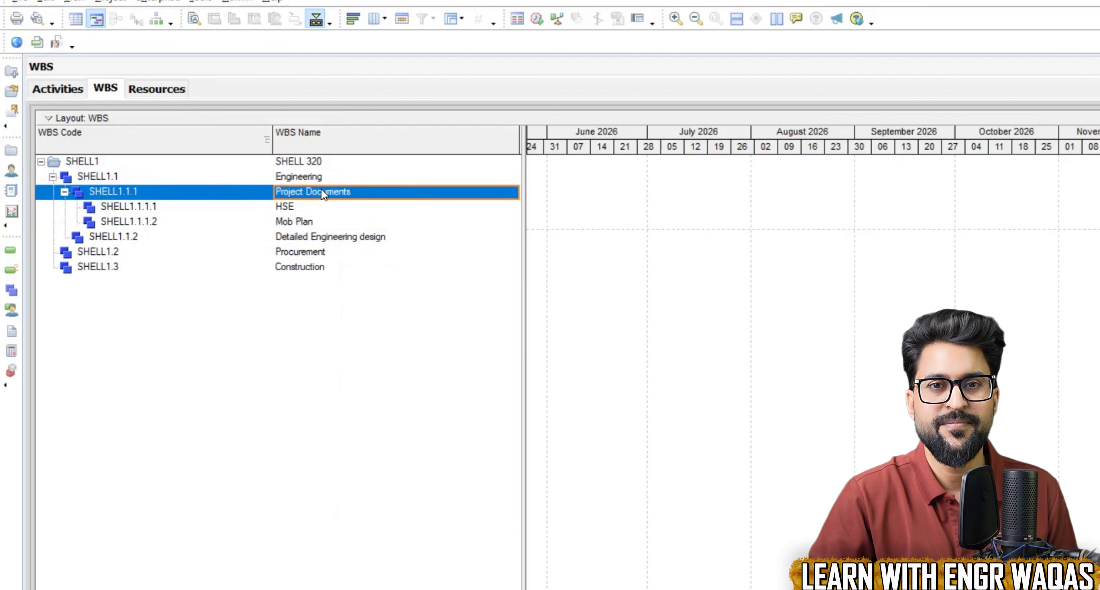
{"action": "right_click", "coordinate": [321, 189]}
{"action": "left_click", "coordinate": [381, 295]}
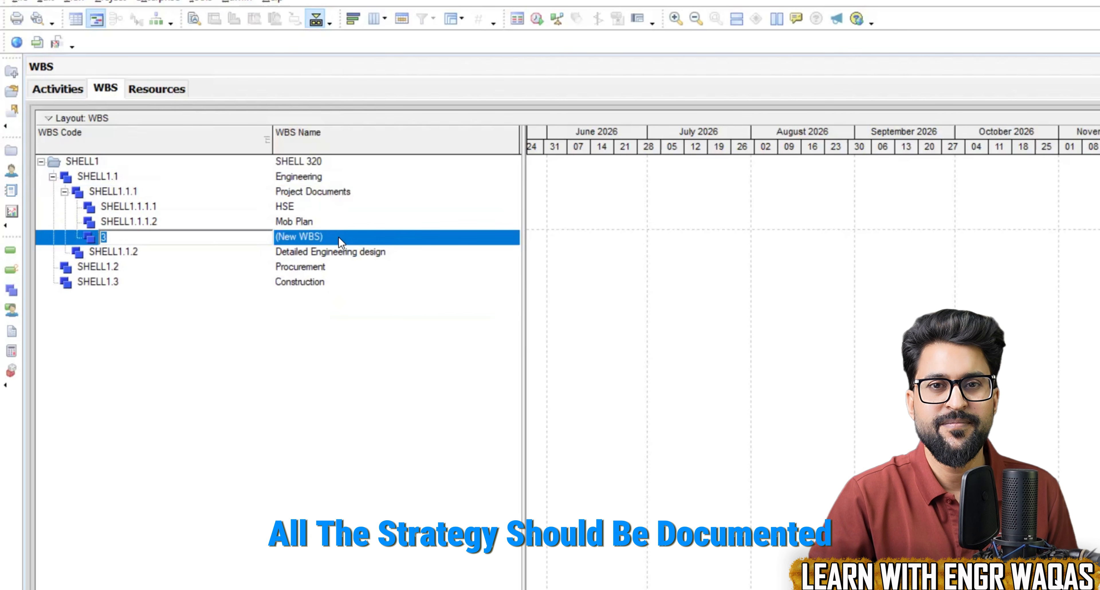
{"action": "left_click", "coordinate": [339, 237]}
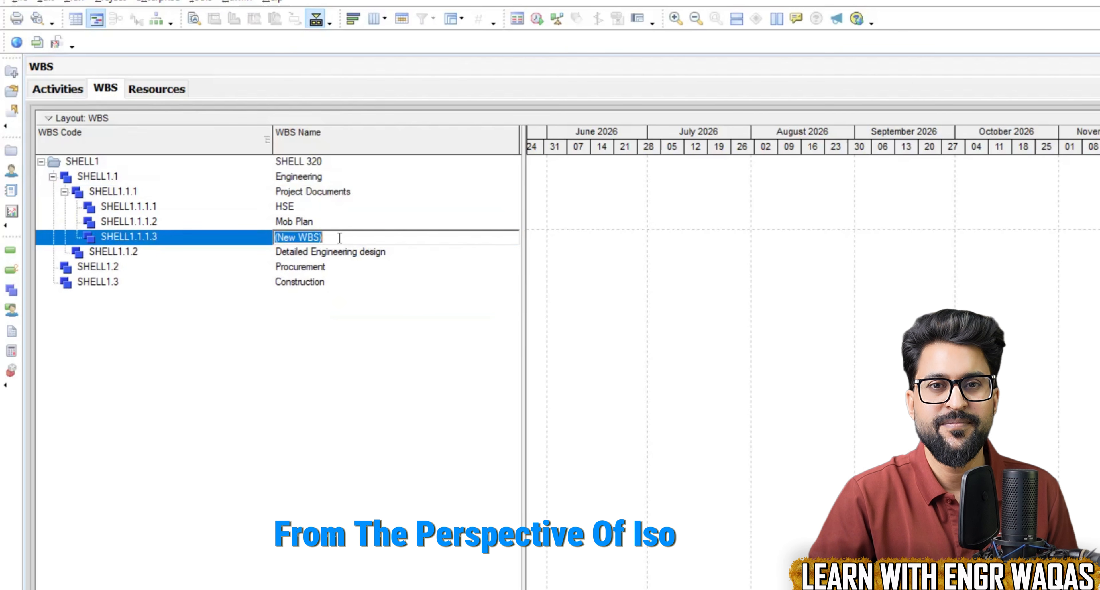
{"action": "type", "text": "Lift"}
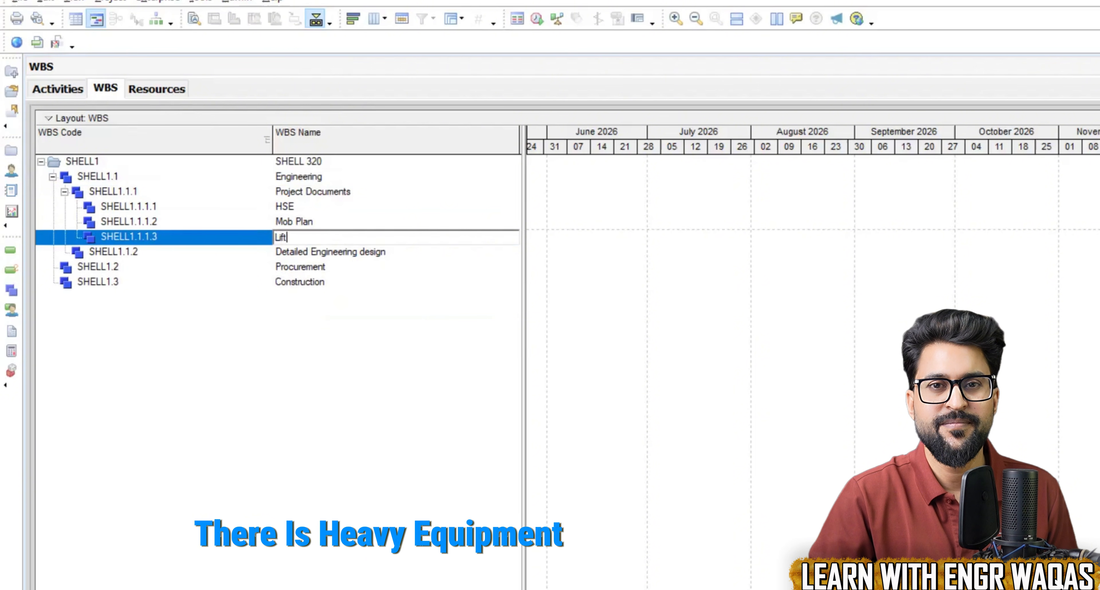
{"action": "type", "text": "ing Pl"}
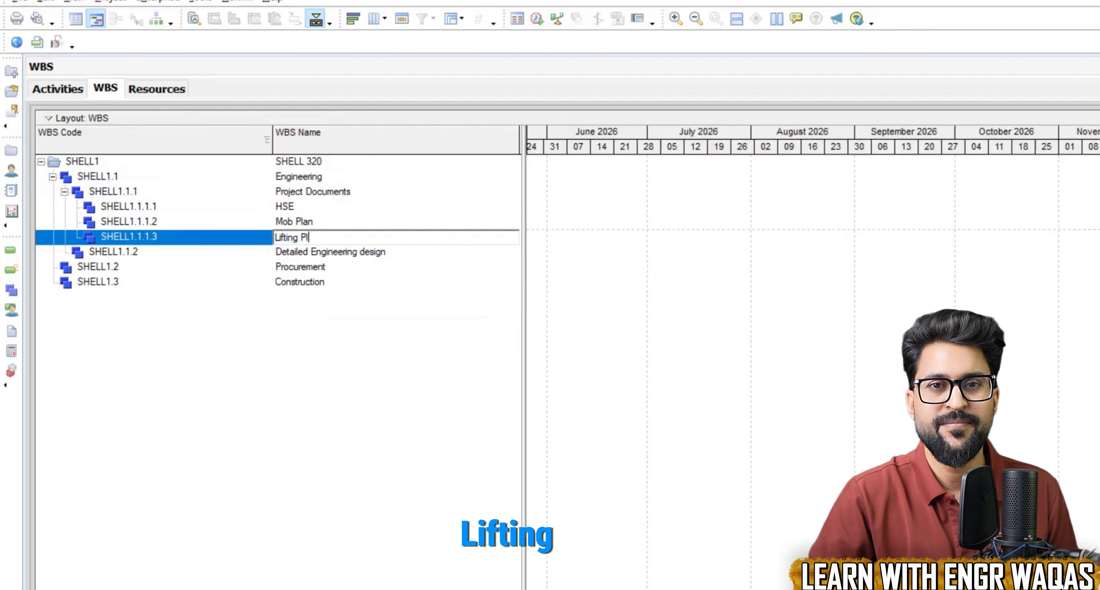
{"action": "type", "text": "ans"}
{"action": "key", "text": "Return"}
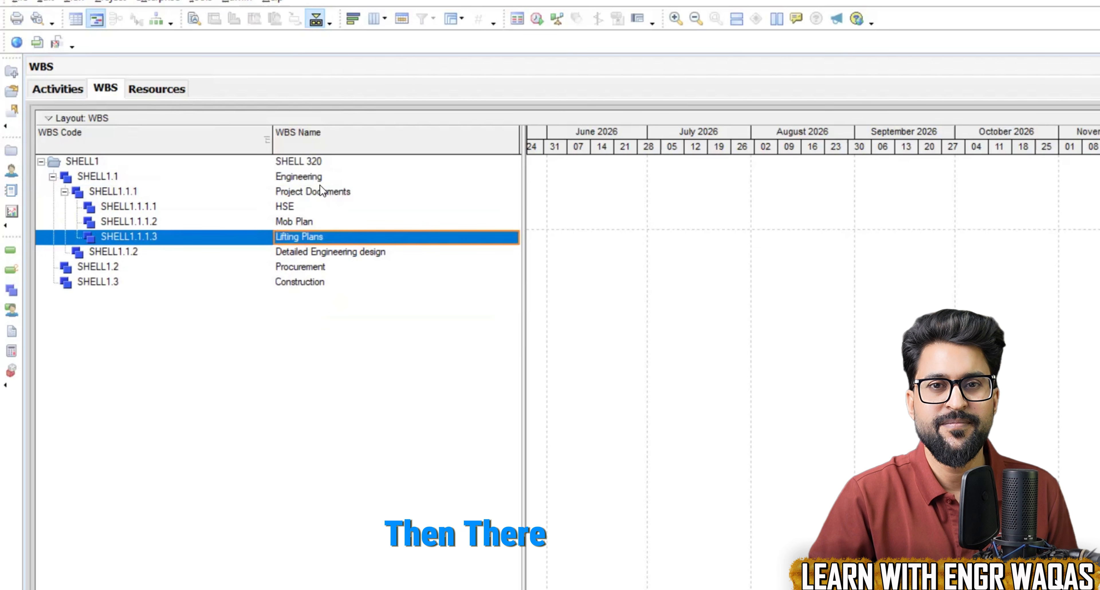
Step: Add a fourth WBS element under Project Documents and name it Construction Methods
{"action": "key", "text": "Insert"}
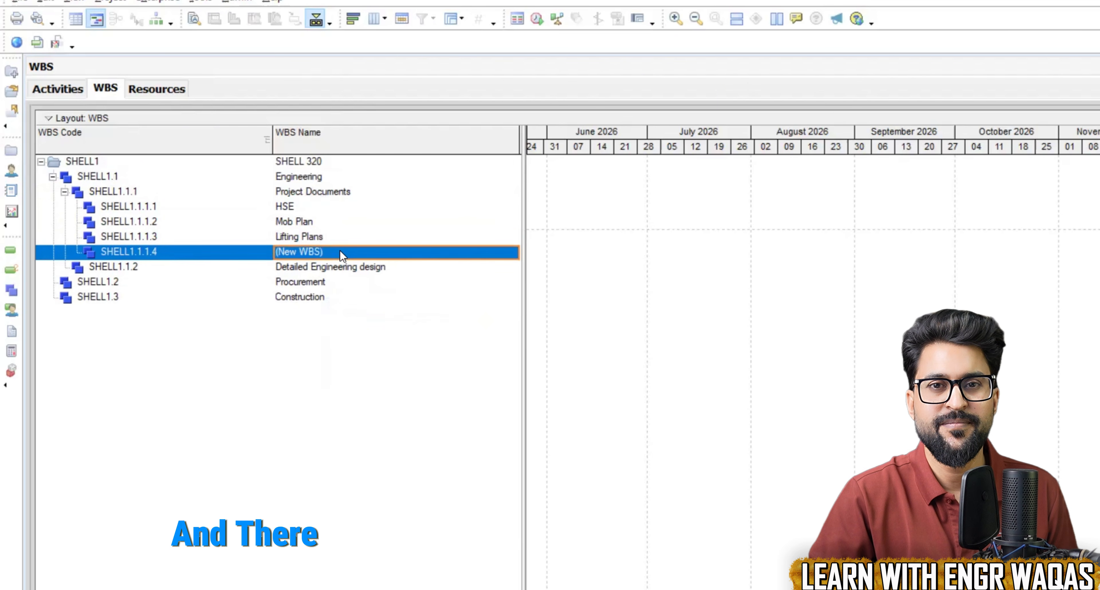
{"action": "left_click", "coordinate": [340, 250]}
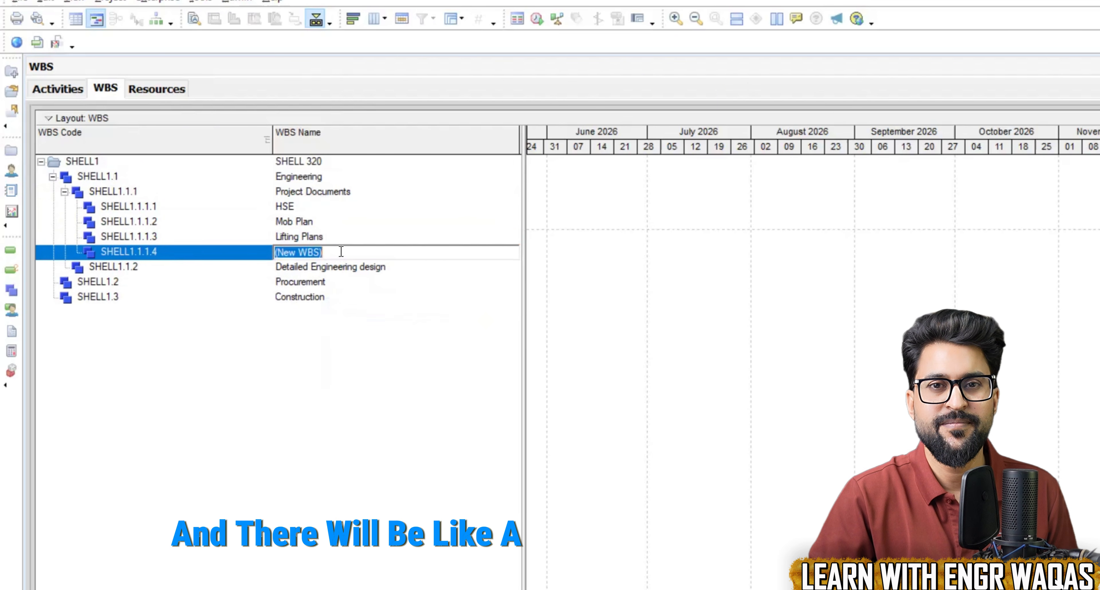
{"action": "type", "text": "Construct"}
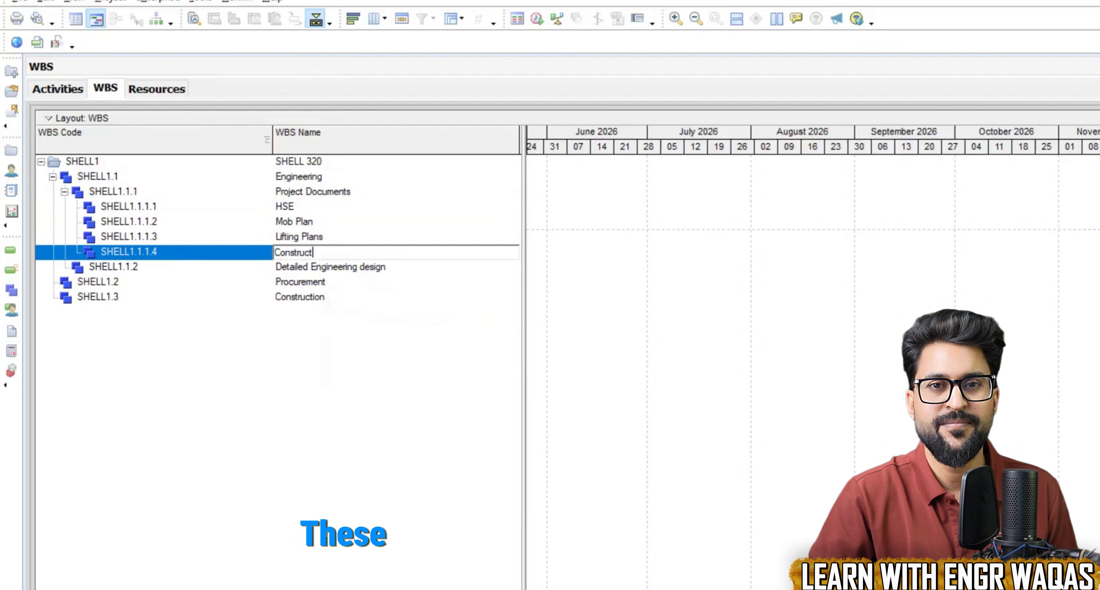
{"action": "type", "text": "ion Methods"}
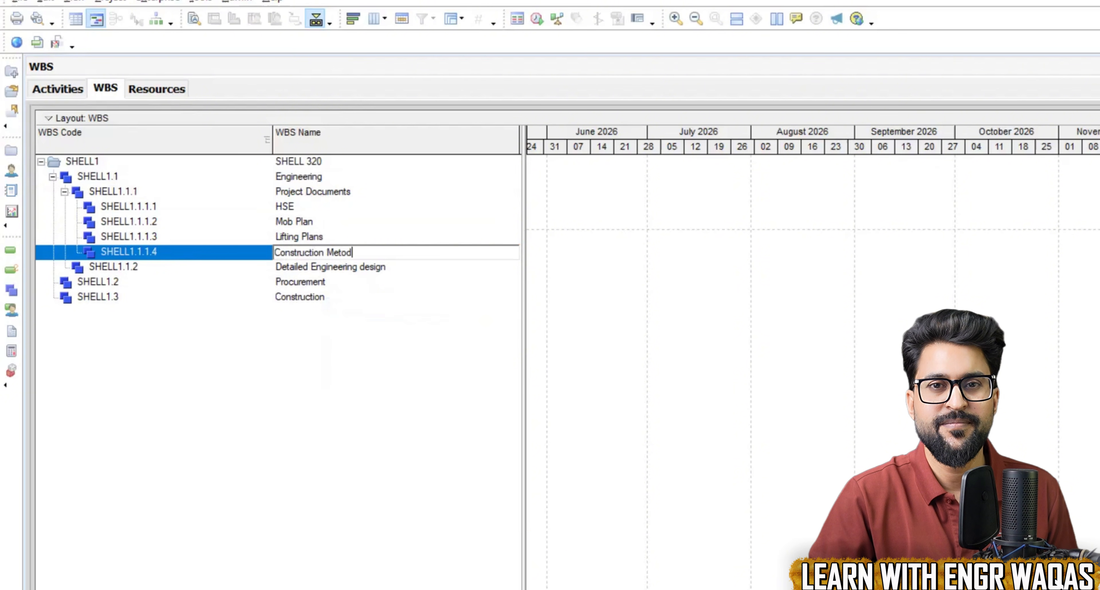
{"action": "key", "text": "Return"}
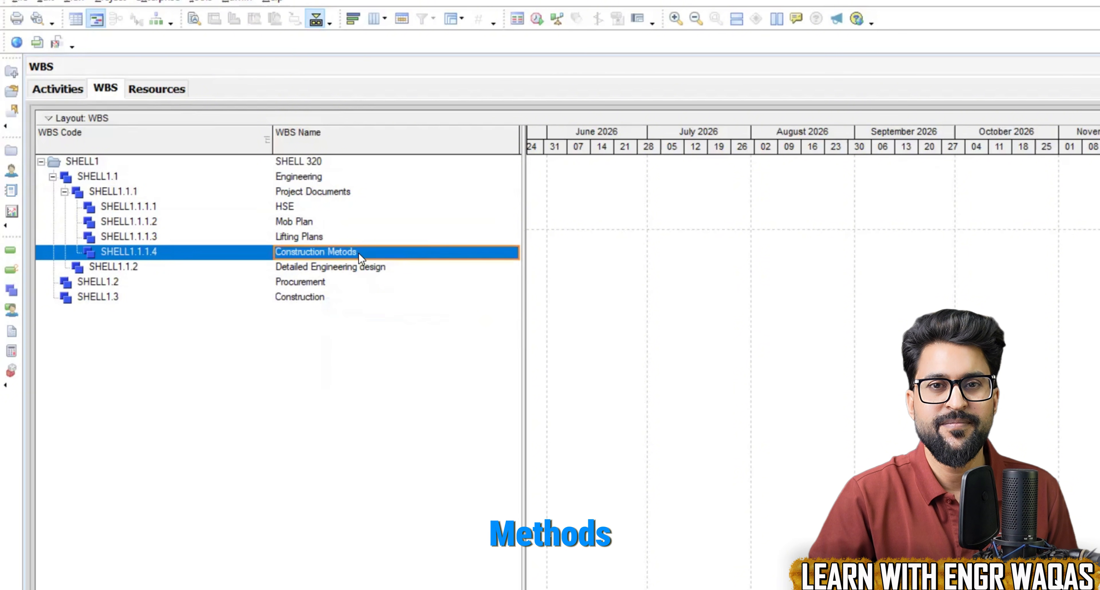
Step: Add a child WBS element under Detailed Engineering design and name it Civil drawings
{"action": "left_click", "coordinate": [363, 275]}
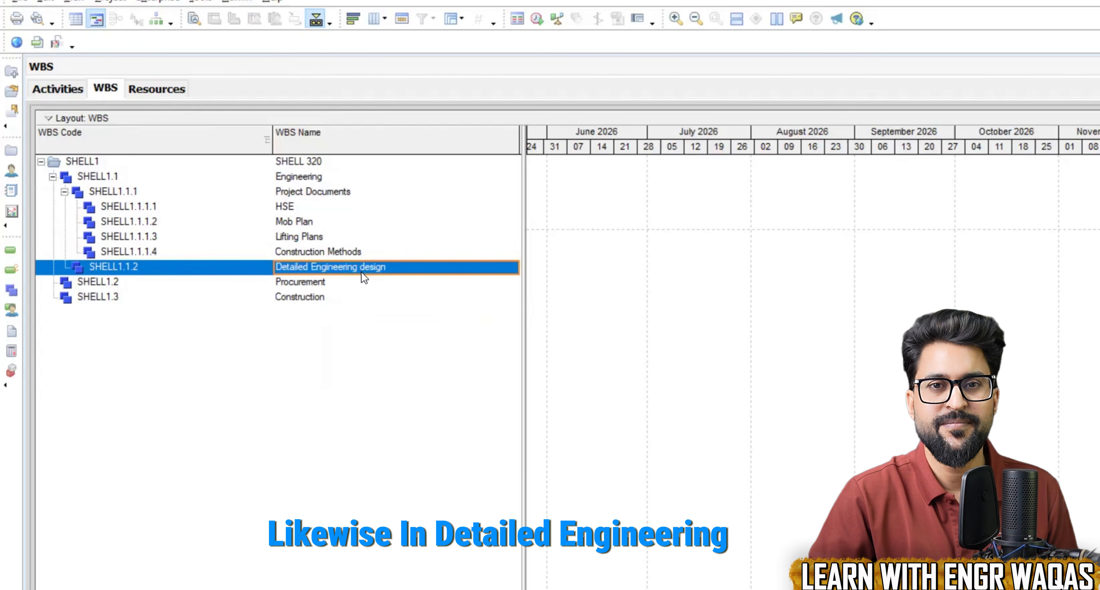
{"action": "right_click", "coordinate": [447, 391]}
{"action": "left_click", "coordinate": [445, 385]}
{"action": "left_click", "coordinate": [356, 281]}
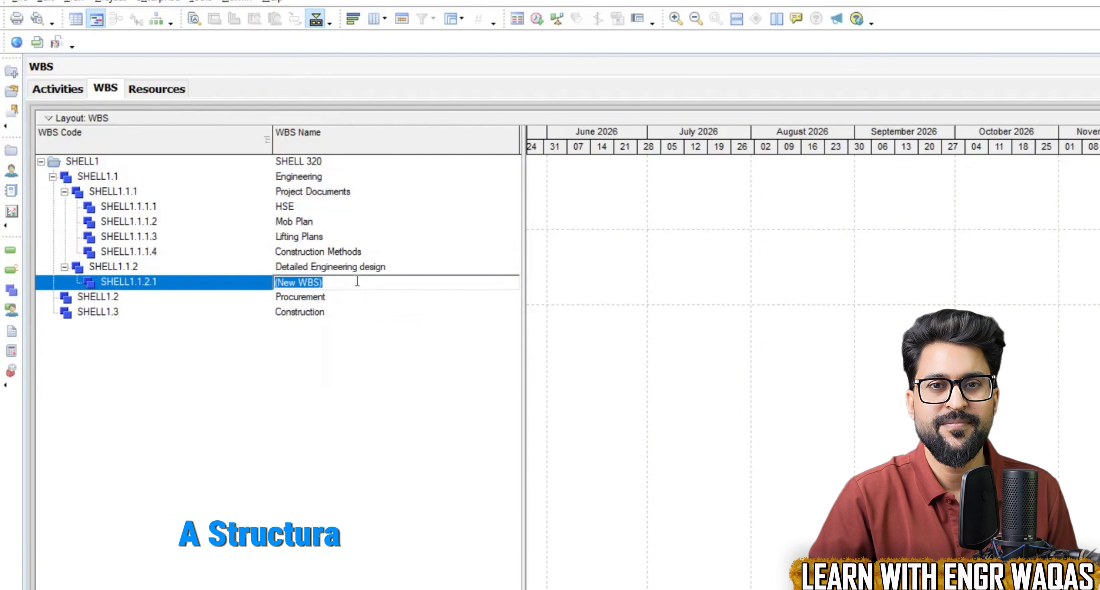
{"action": "type", "text": "St"}
{"action": "key", "text": "BackSpace"}
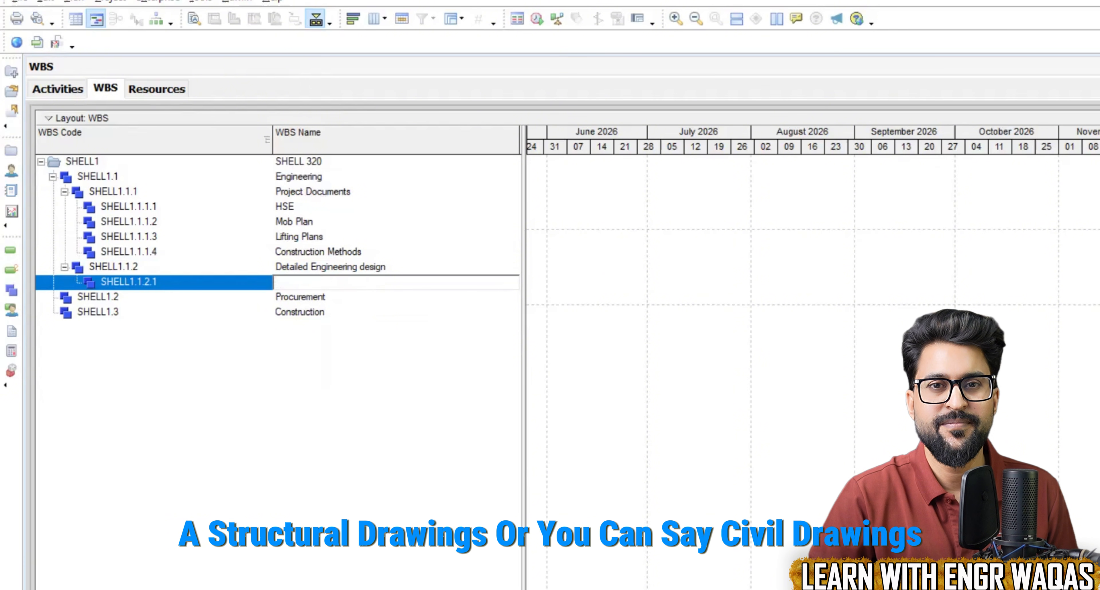
{"action": "type", "text": "Civil drawings"}
{"action": "key", "text": "Return"}
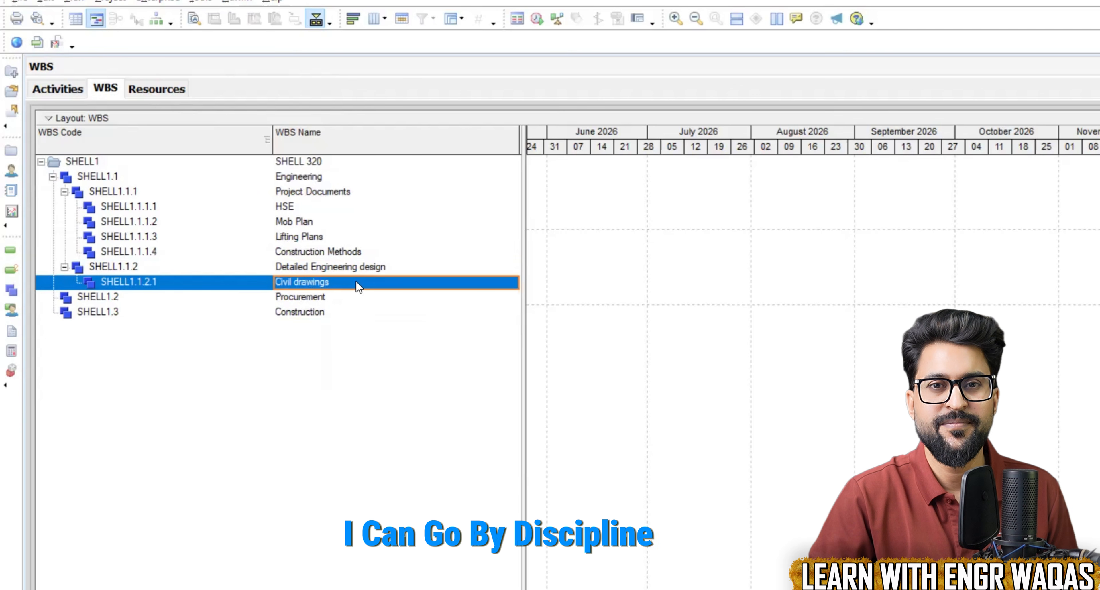
Step: Add a second WBS element under Detailed Engineering design and name it Mechanical drawings
{"action": "left_click", "coordinate": [356, 269]}
{"action": "right_click", "coordinate": [355, 271]}
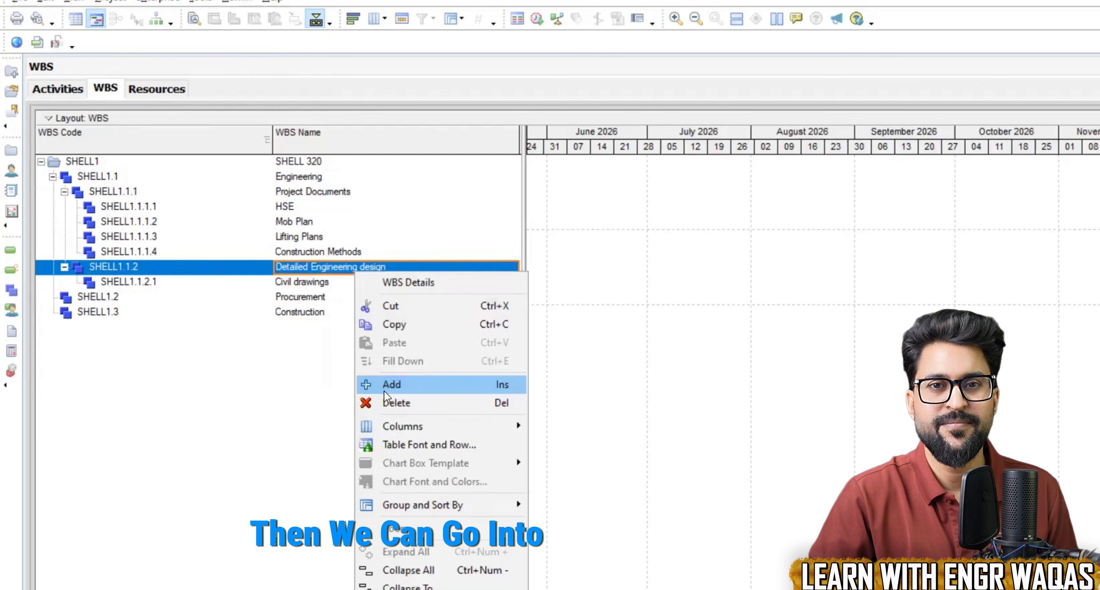
{"action": "left_click", "coordinate": [385, 384]}
{"action": "left_click", "coordinate": [336, 303]}
{"action": "type", "text": "Mechanical drawings"}
{"action": "key", "text": "Return"}
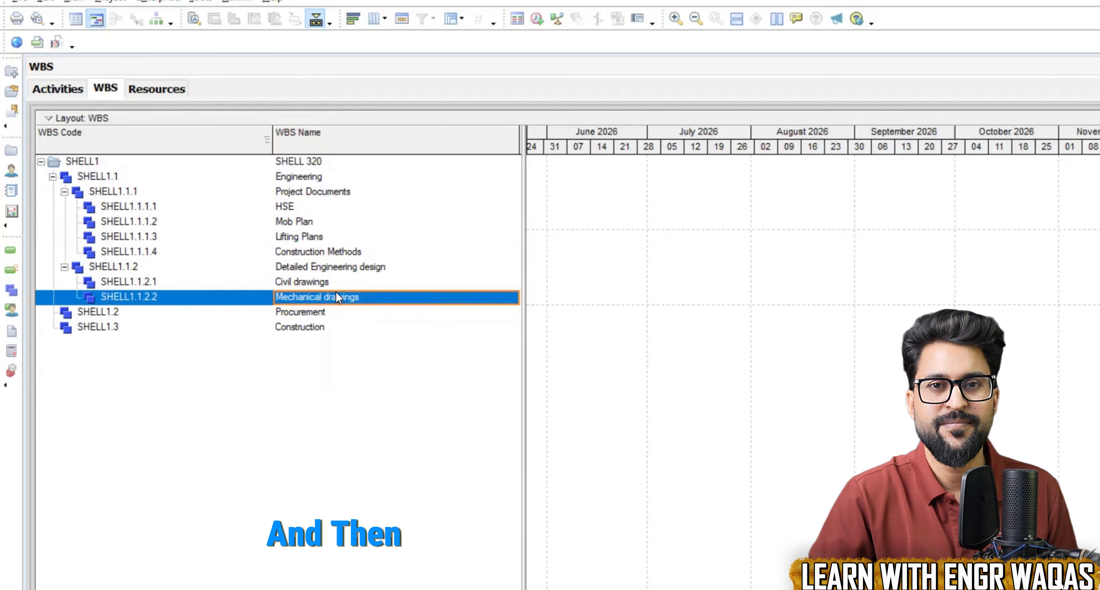
Step: Add a third WBS element under Detailed Engineering design and name it Electrical Instrumenatation Drawings
{"action": "left_click", "coordinate": [336, 271]}
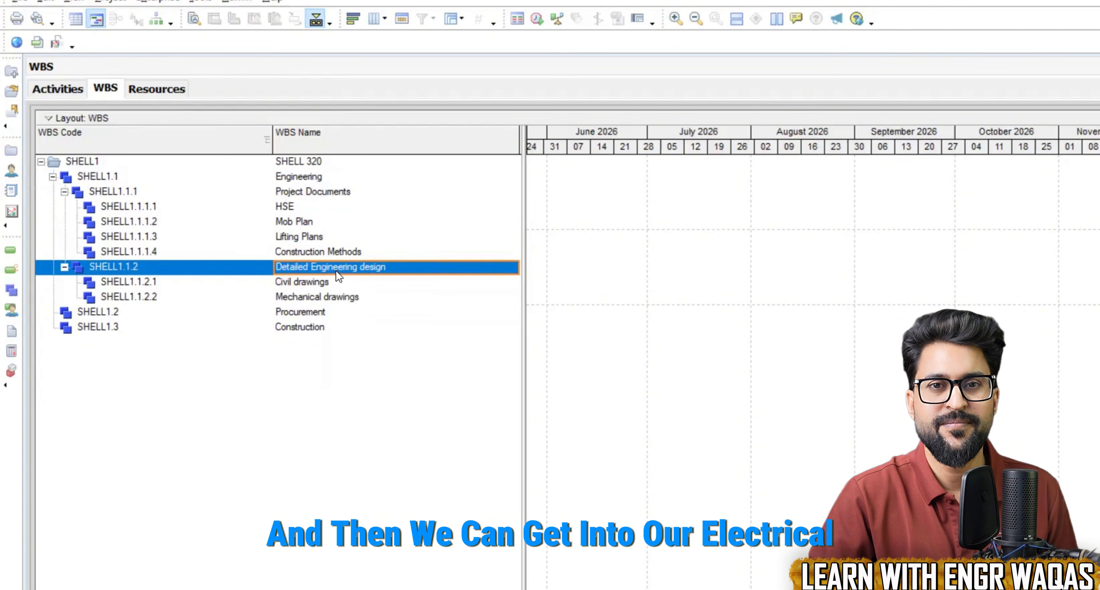
{"action": "right_click", "coordinate": [336, 271]}
{"action": "left_click", "coordinate": [409, 384]}
{"action": "left_click", "coordinate": [349, 313]}
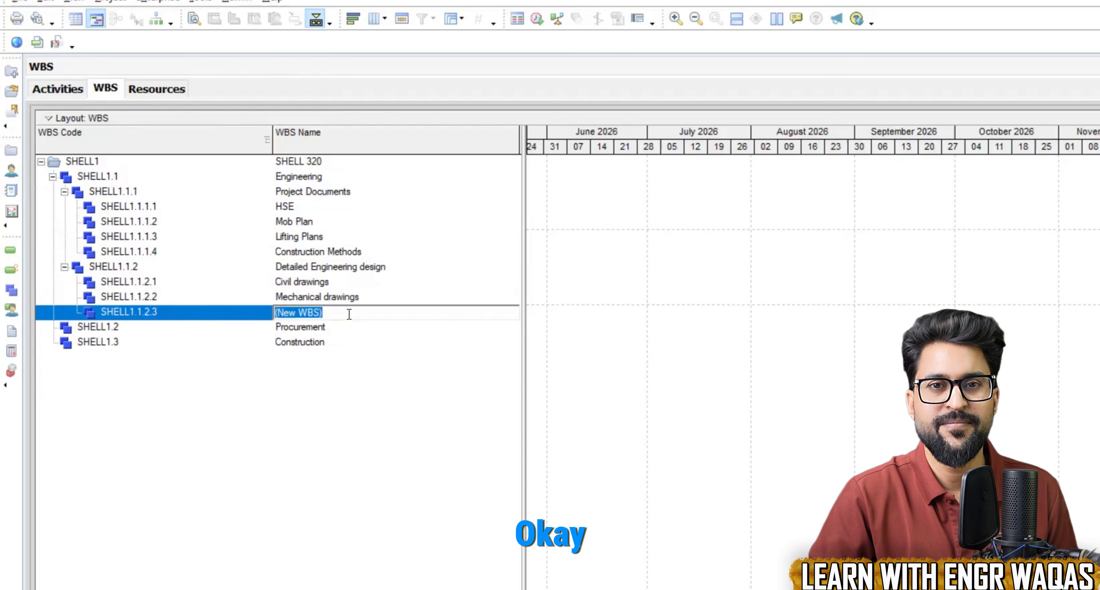
{"action": "type", "text": "Electrical Instrumenatation Drawings"}
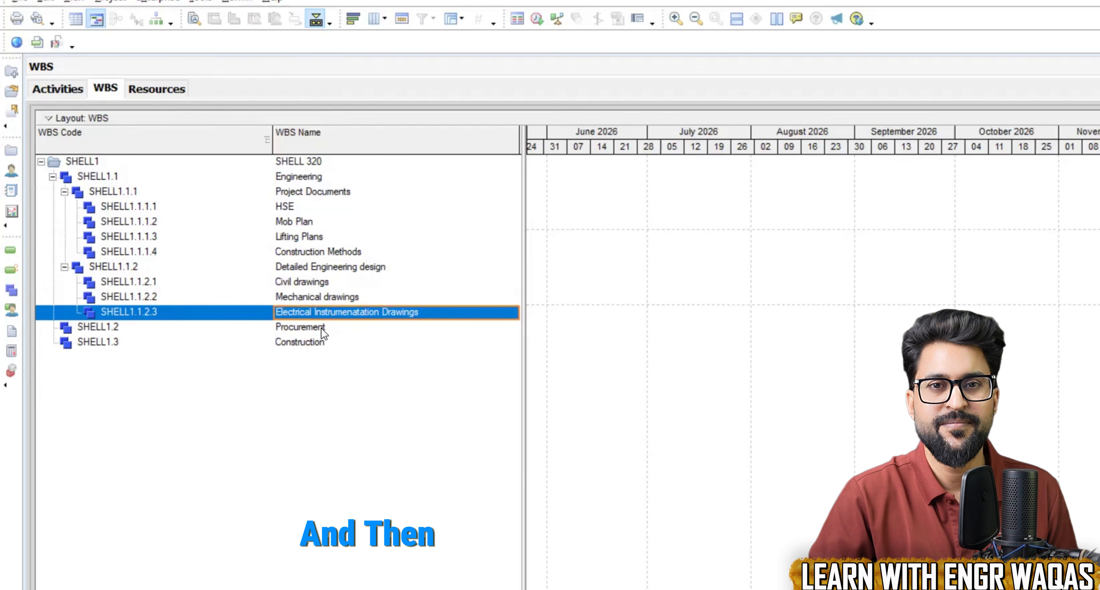
{"action": "left_click", "coordinate": [321, 328]}
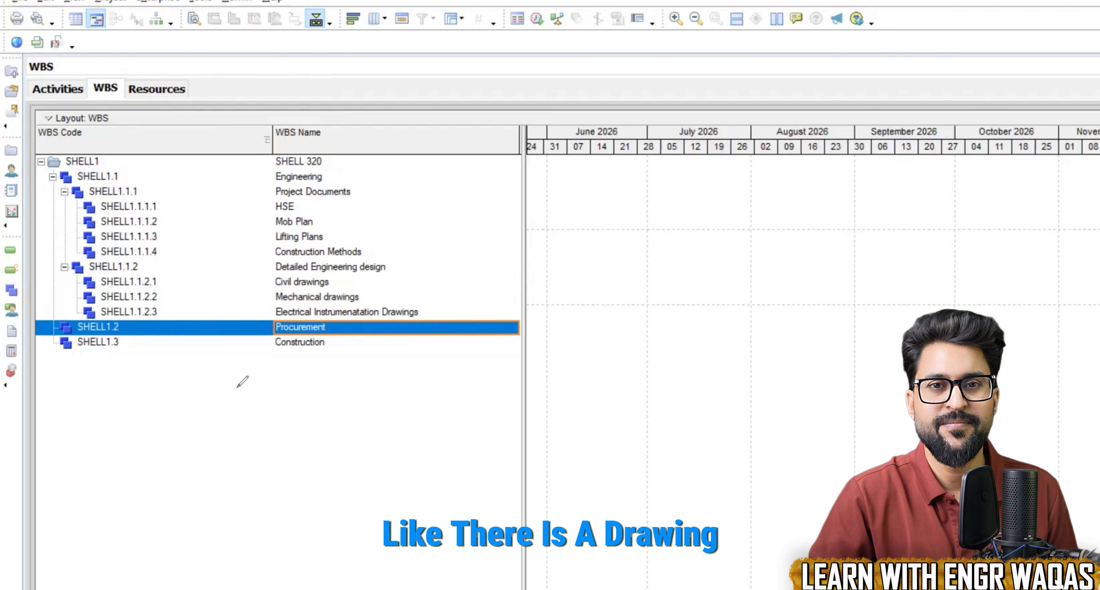
{"action": "left_click_drag", "start_coordinate": [237, 387], "coordinate": [245, 475]}
{"action": "mouse_move", "coordinate": [235, 389]}
{"action": "left_mouse_down"}
{"action": "mouse_move", "coordinate": [430, 387]}
{"action": "mouse_move", "coordinate": [451, 498]}
{"action": "mouse_move", "coordinate": [237, 482]}
{"action": "left_mouse_up"}
{"action": "left_click_drag", "start_coordinate": [305, 389], "coordinate": [307, 496]}
{"action": "left_click_drag", "start_coordinate": [234, 445], "coordinate": [389, 445]}
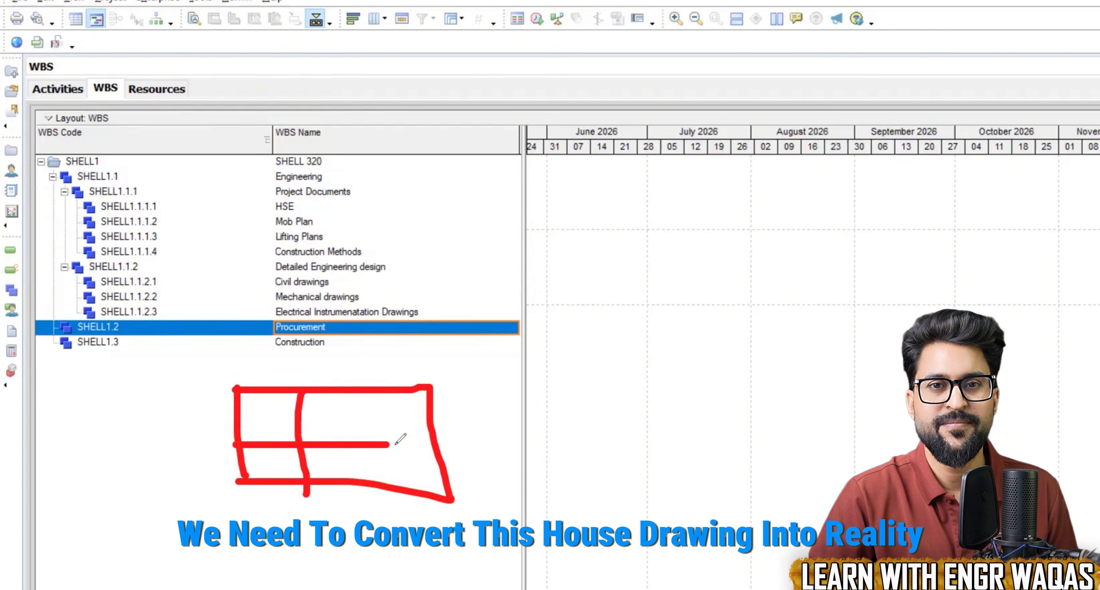
{"action": "mouse_move", "coordinate": [472, 427]}
{"action": "left_mouse_down"}
{"action": "mouse_move", "coordinate": [644, 295]}
{"action": "mouse_move", "coordinate": [867, 344]}
{"action": "mouse_move", "coordinate": [894, 381]}
{"action": "left_mouse_up"}
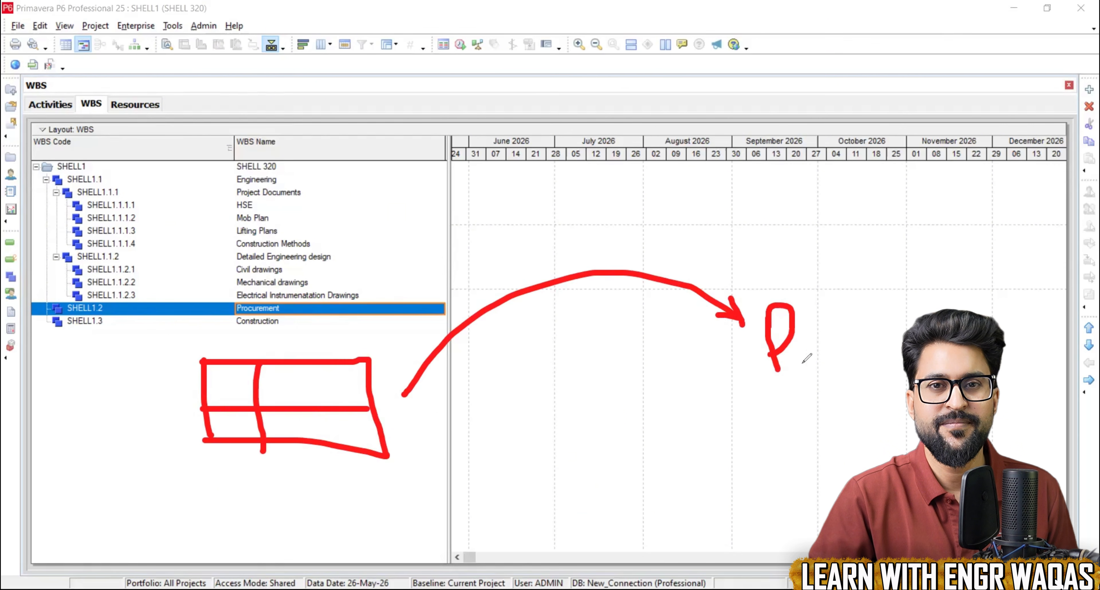
{"action": "left_click_drag", "start_coordinate": [871, 325], "coordinate": [880, 359]}
{"action": "left_click_drag", "start_coordinate": [893, 288], "coordinate": [892, 348]}
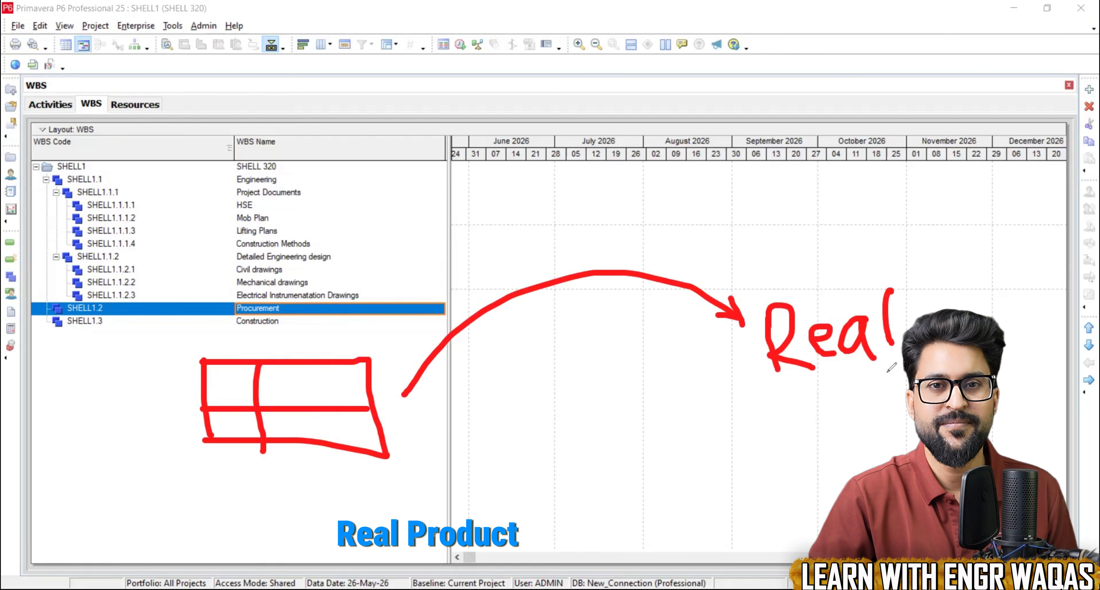
{"action": "mouse_move", "coordinate": [815, 401]}
{"action": "left_mouse_down"}
{"action": "mouse_move", "coordinate": [830, 450]}
{"action": "mouse_move", "coordinate": [859, 411]}
{"action": "left_mouse_up"}
{"action": "mouse_move", "coordinate": [873, 399]}
{"action": "left_mouse_down"}
{"action": "mouse_move", "coordinate": [879, 427]}
{"action": "mouse_move", "coordinate": [906, 410]}
{"action": "left_mouse_up"}
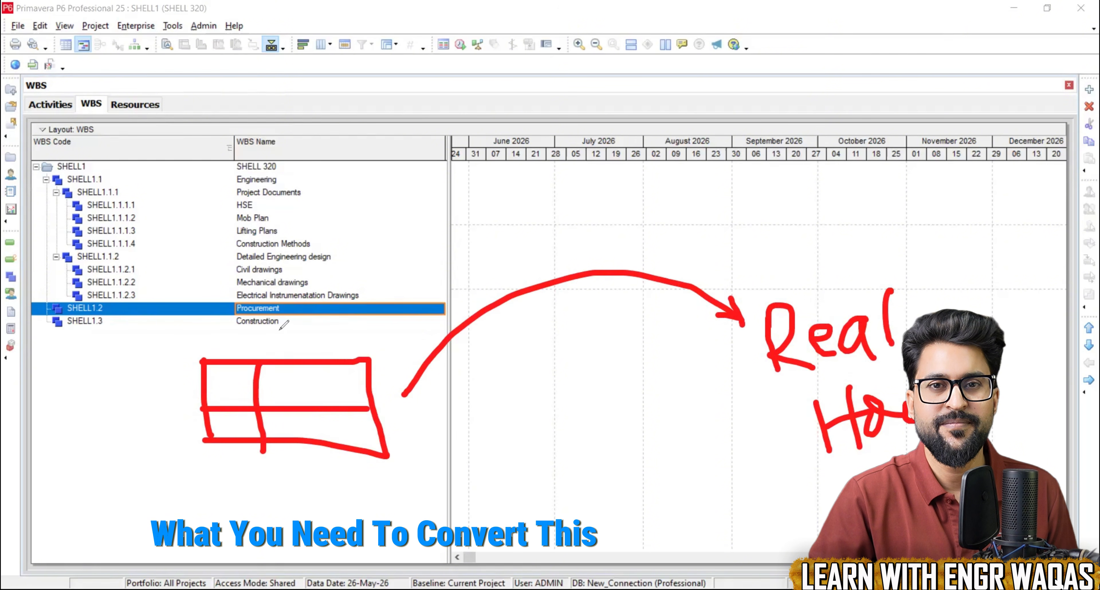
{"action": "mouse_move", "coordinate": [482, 177]}
{"action": "left_mouse_down"}
{"action": "mouse_move", "coordinate": [534, 185]}
{"action": "mouse_move", "coordinate": [524, 230]}
{"action": "left_mouse_up"}
{"action": "mouse_move", "coordinate": [565, 171]}
{"action": "left_mouse_down"}
{"action": "mouse_move", "coordinate": [609, 173]}
{"action": "mouse_move", "coordinate": [626, 229]}
{"action": "left_mouse_up"}
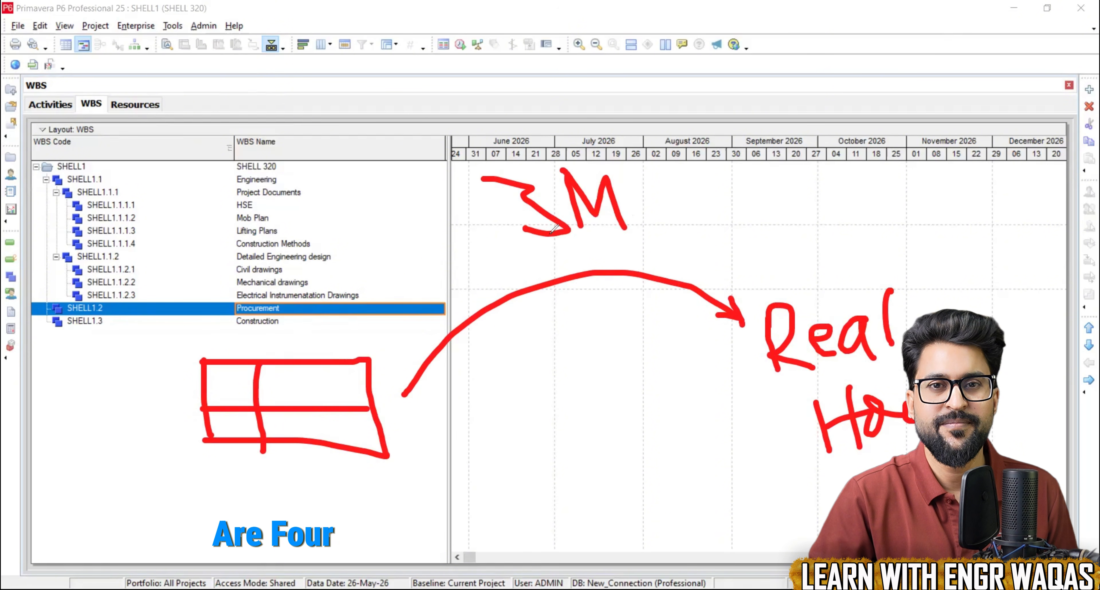
{"action": "left_click_drag", "start_coordinate": [531, 315], "coordinate": [575, 348]}
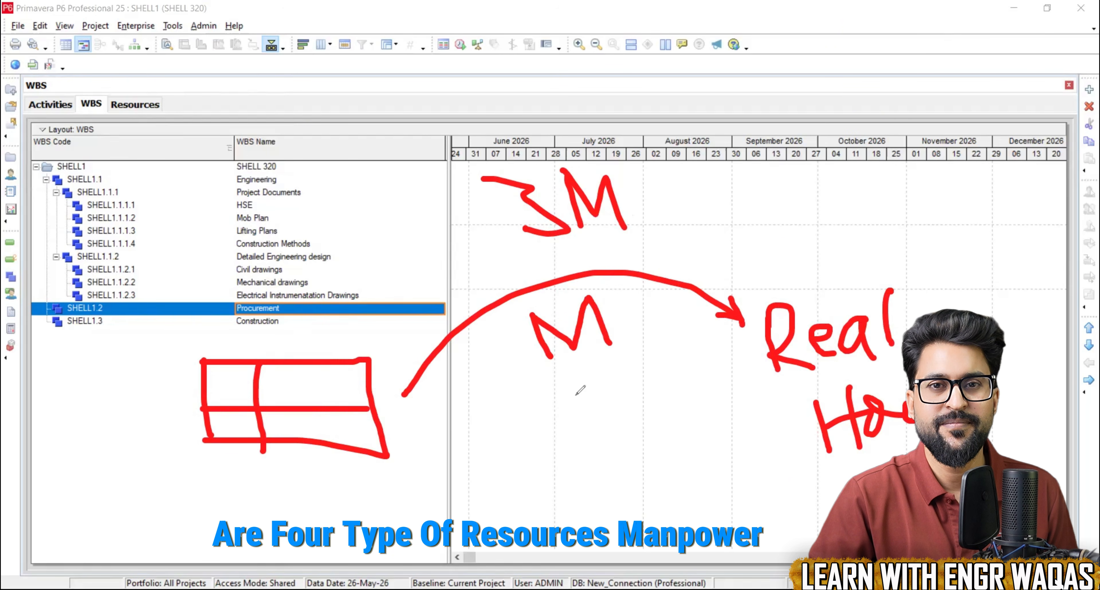
{"action": "mouse_move", "coordinate": [569, 385]}
{"action": "left_mouse_down"}
{"action": "mouse_move", "coordinate": [584, 420]}
{"action": "mouse_move", "coordinate": [636, 408]}
{"action": "left_mouse_up"}
{"action": "mouse_move", "coordinate": [606, 448]}
{"action": "left_mouse_down"}
{"action": "mouse_move", "coordinate": [610, 469]}
{"action": "mouse_move", "coordinate": [656, 466]}
{"action": "left_mouse_up"}
{"action": "mouse_move", "coordinate": [626, 485]}
{"action": "left_mouse_down"}
{"action": "mouse_move", "coordinate": [641, 506]}
{"action": "mouse_move", "coordinate": [661, 482]}
{"action": "left_mouse_up"}
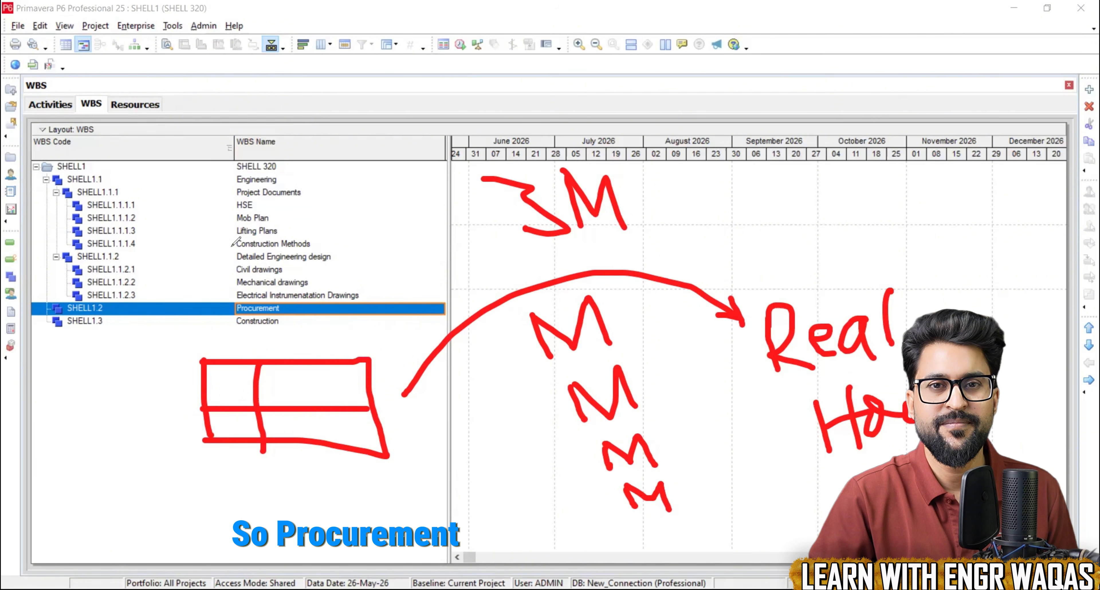
{"action": "mouse_move", "coordinate": [632, 306]}
{"action": "left_mouse_down"}
{"action": "mouse_move", "coordinate": [541, 272]}
{"action": "mouse_move", "coordinate": [506, 427]}
{"action": "mouse_move", "coordinate": [657, 470]}
{"action": "mouse_move", "coordinate": [624, 278]}
{"action": "mouse_move", "coordinate": [566, 275]}
{"action": "left_mouse_up"}
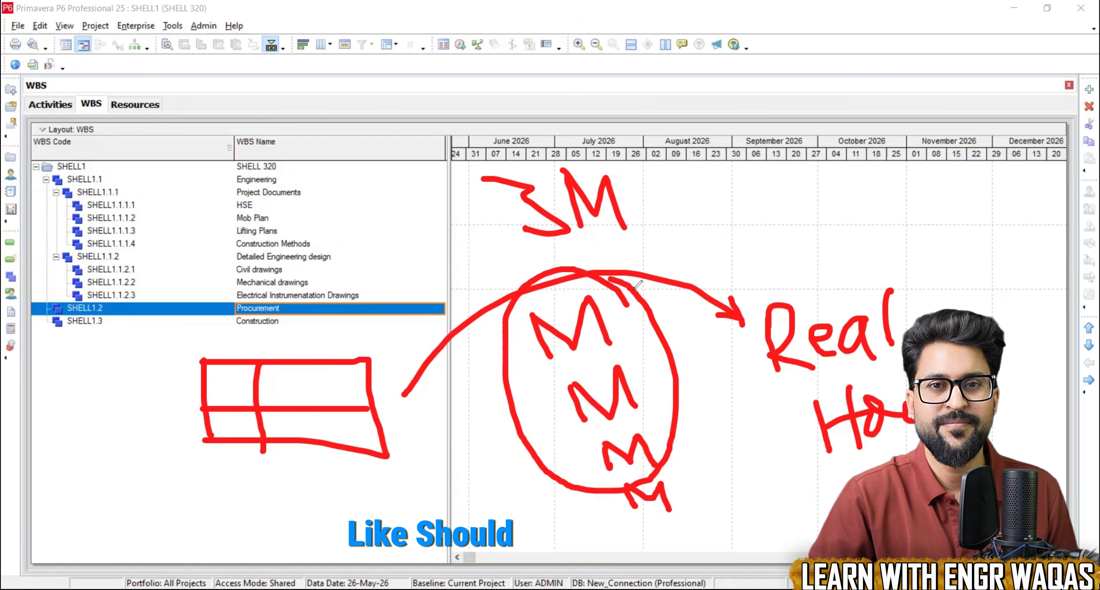
{"action": "mouse_move", "coordinate": [632, 292]}
{"action": "left_mouse_down"}
{"action": "mouse_move", "coordinate": [713, 204]}
{"action": "mouse_move", "coordinate": [731, 204]}
{"action": "left_mouse_up"}
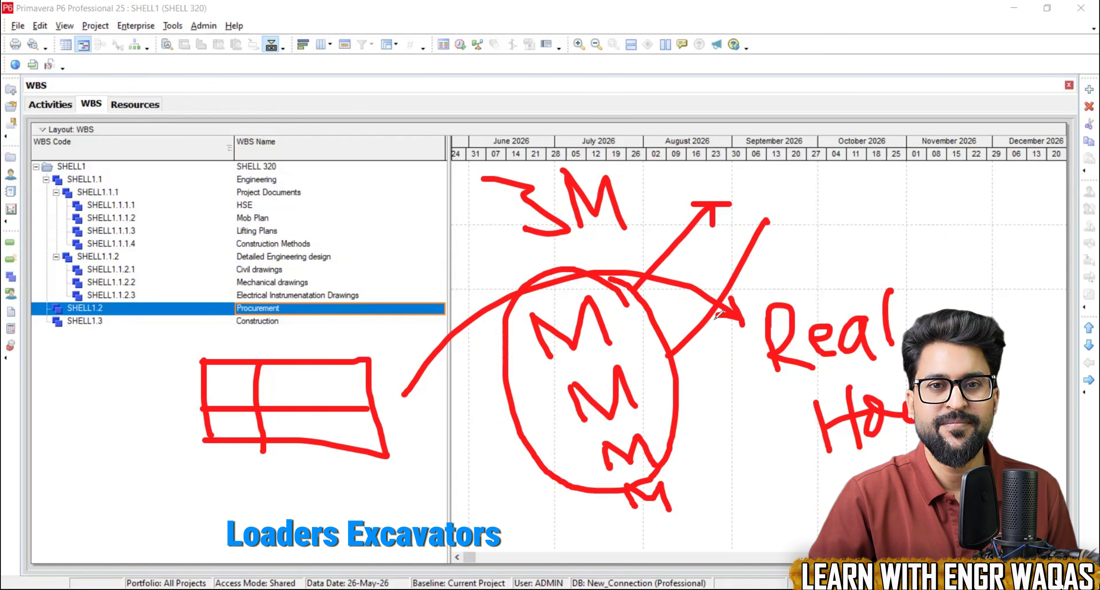
{"action": "left_click_drag", "start_coordinate": [681, 441], "coordinate": [831, 273]}
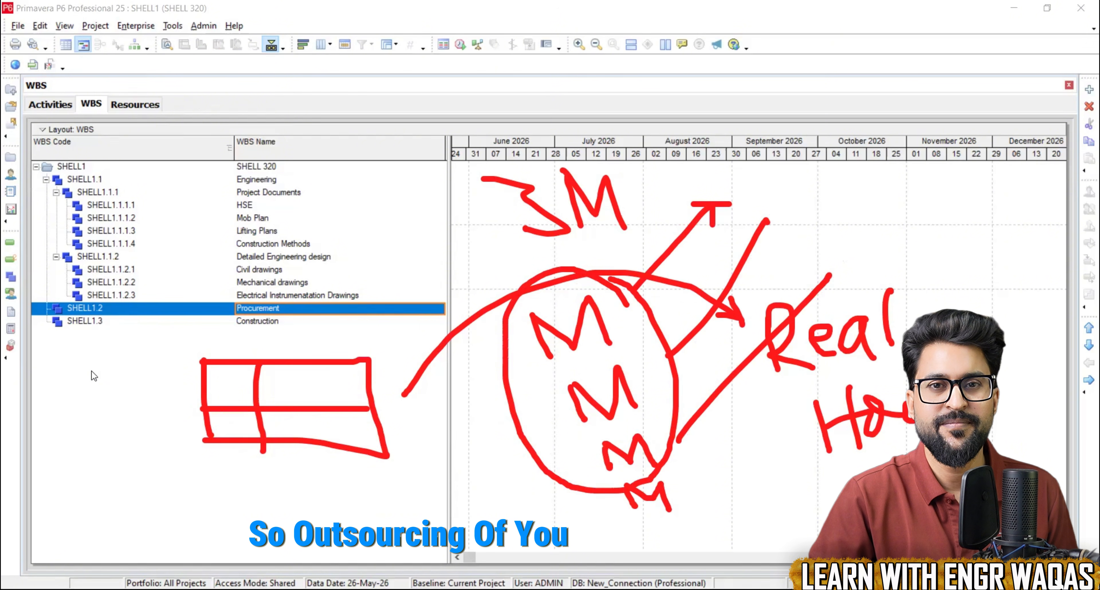
{"action": "key", "text": "e"}
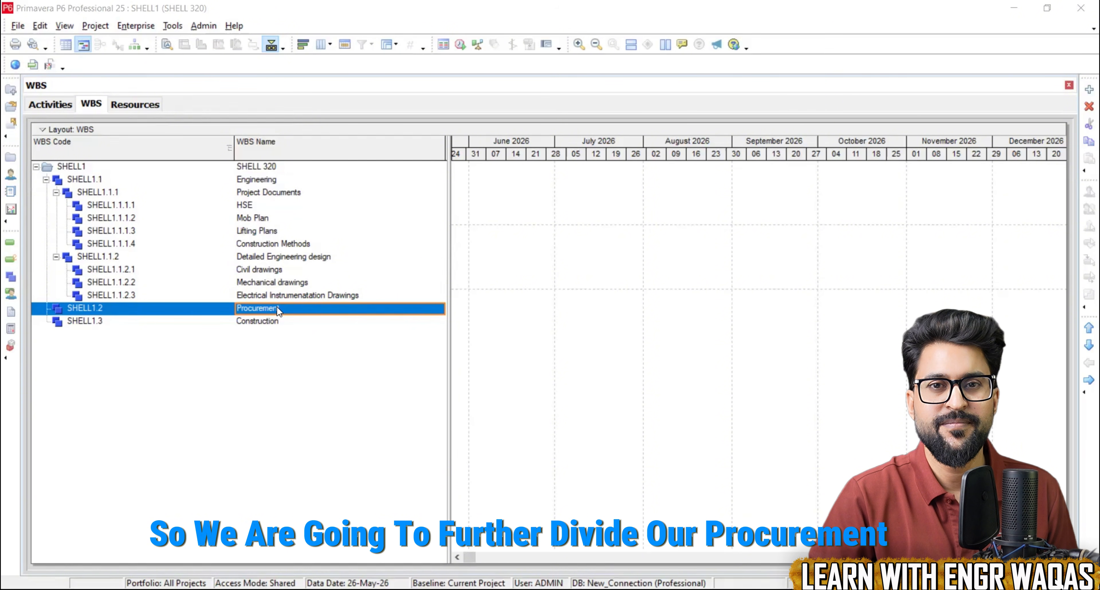
Step: Add a child WBS element under Procurement and name it Bulk Items
{"action": "right_click", "coordinate": [308, 380]}
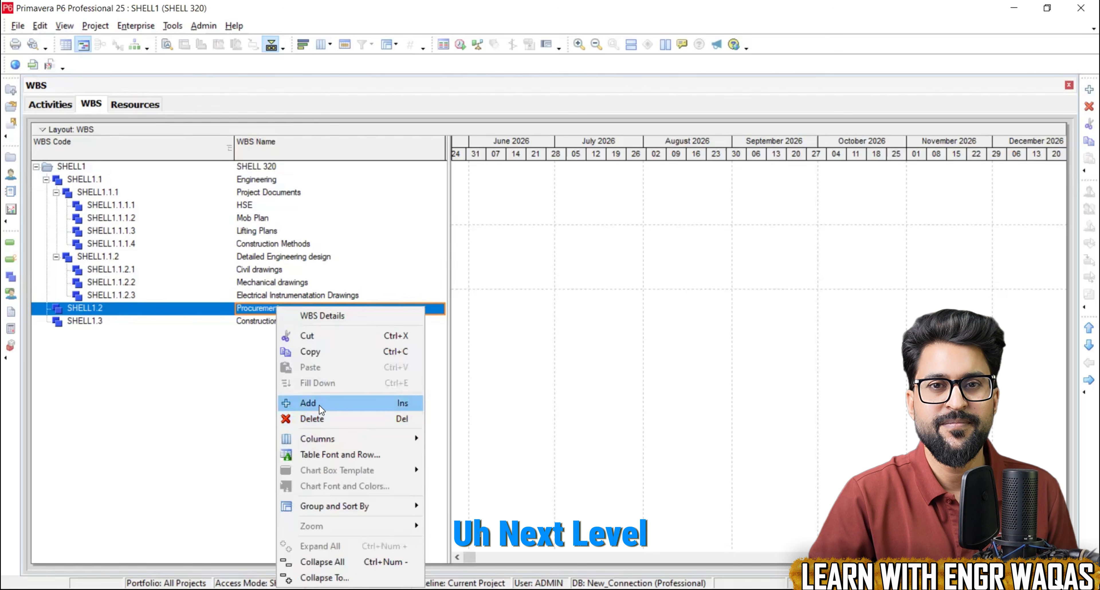
{"action": "left_click", "coordinate": [319, 405]}
{"action": "left_click", "coordinate": [290, 323]}
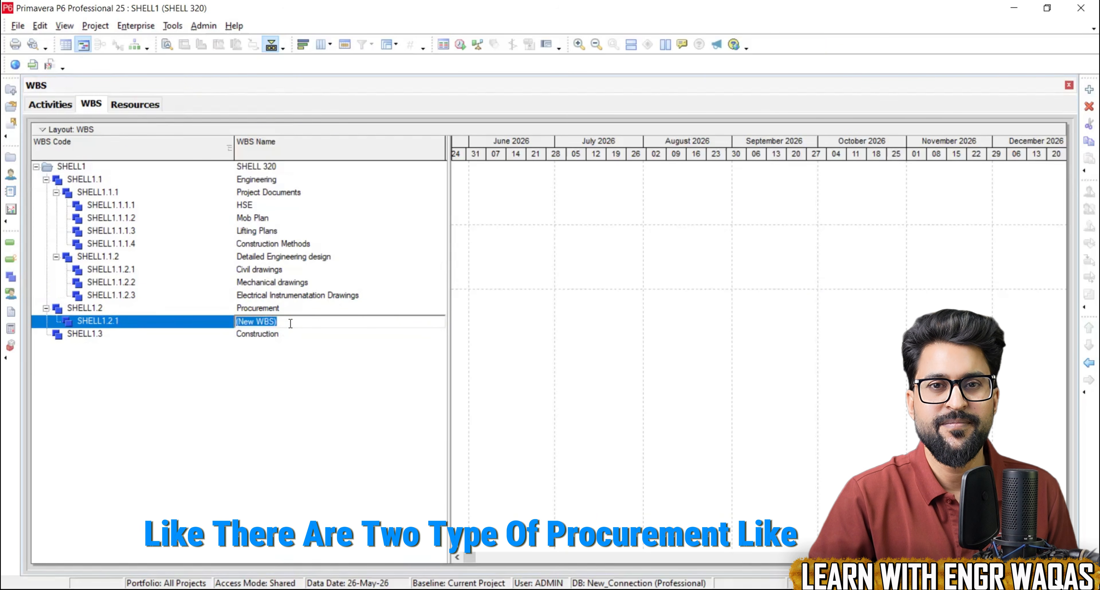
{"action": "type", "text": "Bulk"}
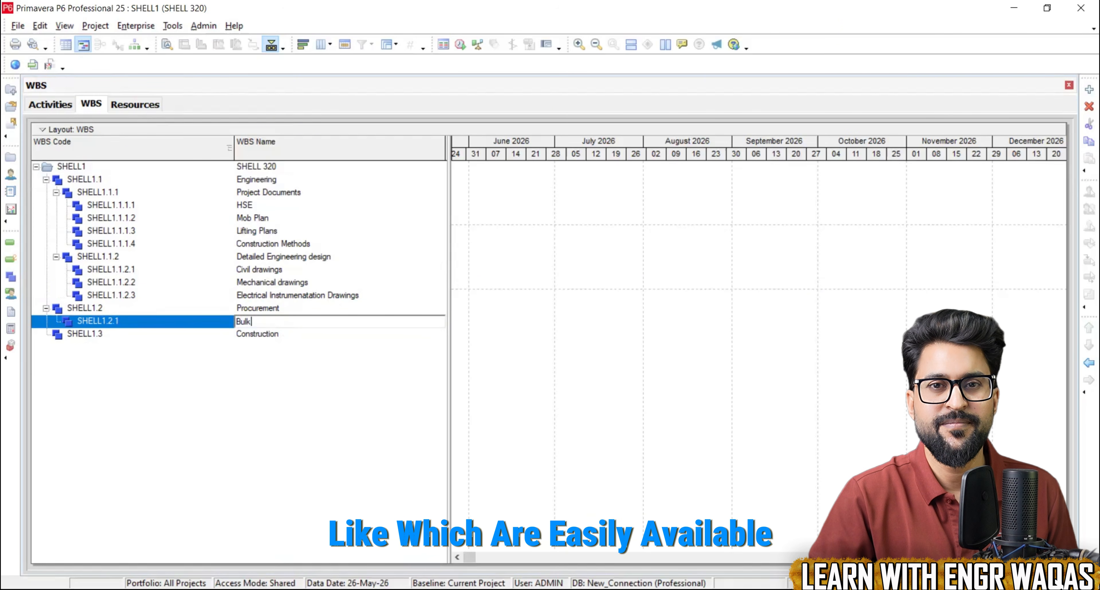
{"action": "type", "text": " Items"}
{"action": "key", "text": "Return"}
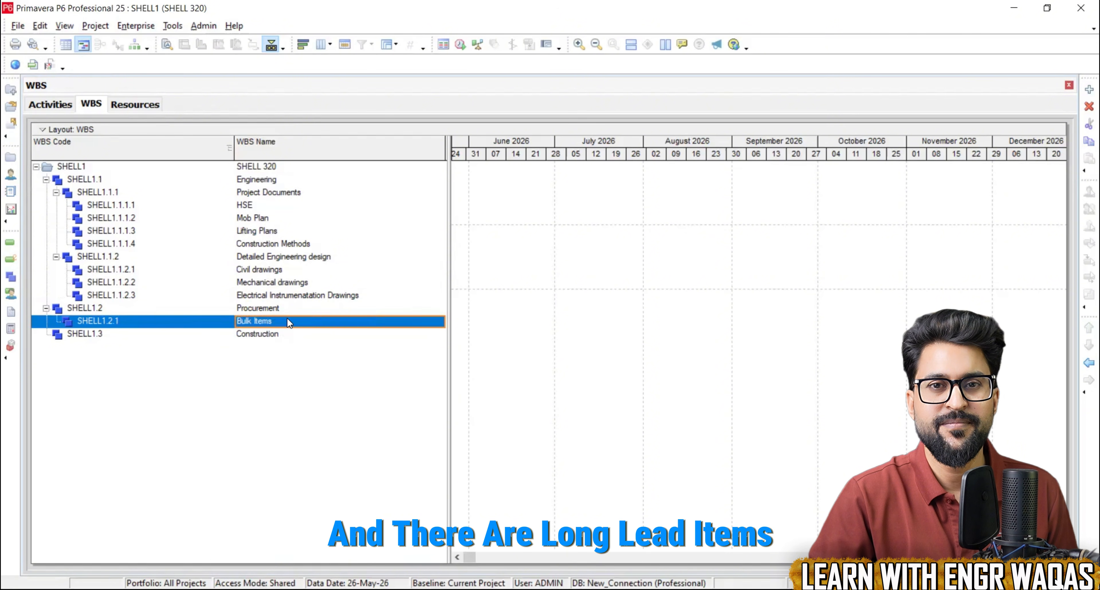
Step: Add a second WBS element under Procurement and name it LLI
{"action": "left_click", "coordinate": [280, 309]}
{"action": "right_click", "coordinate": [279, 308]}
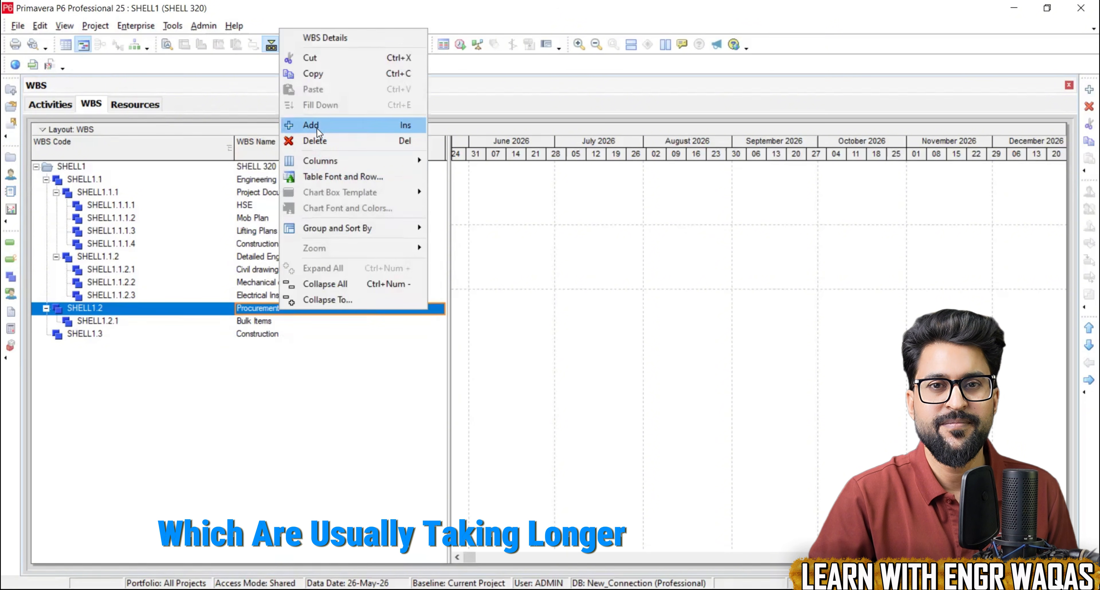
{"action": "left_click", "coordinate": [334, 124]}
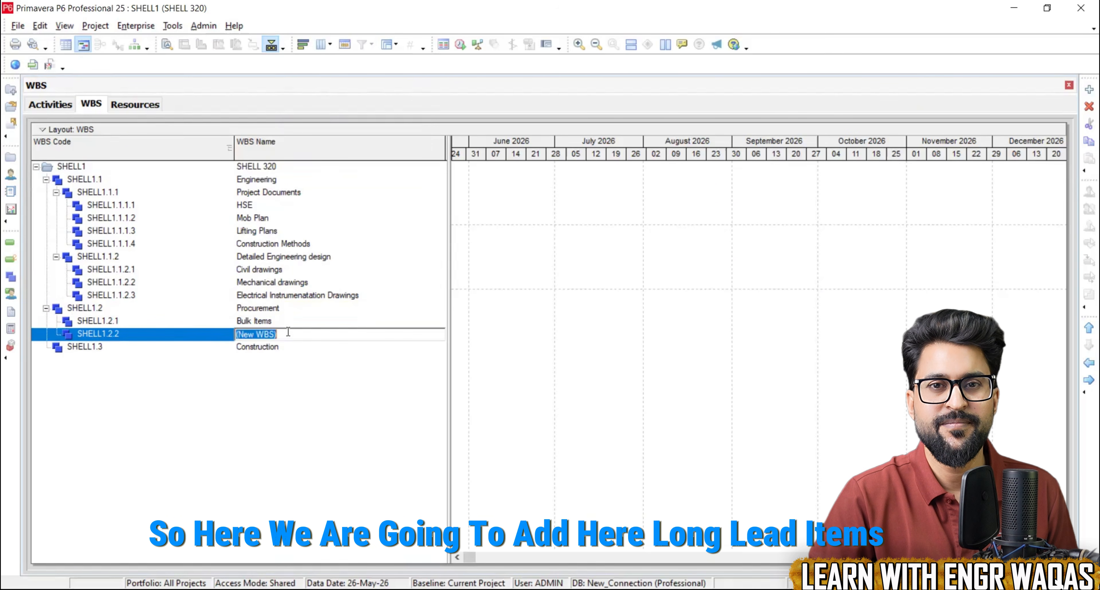
{"action": "key", "text": "Return"}
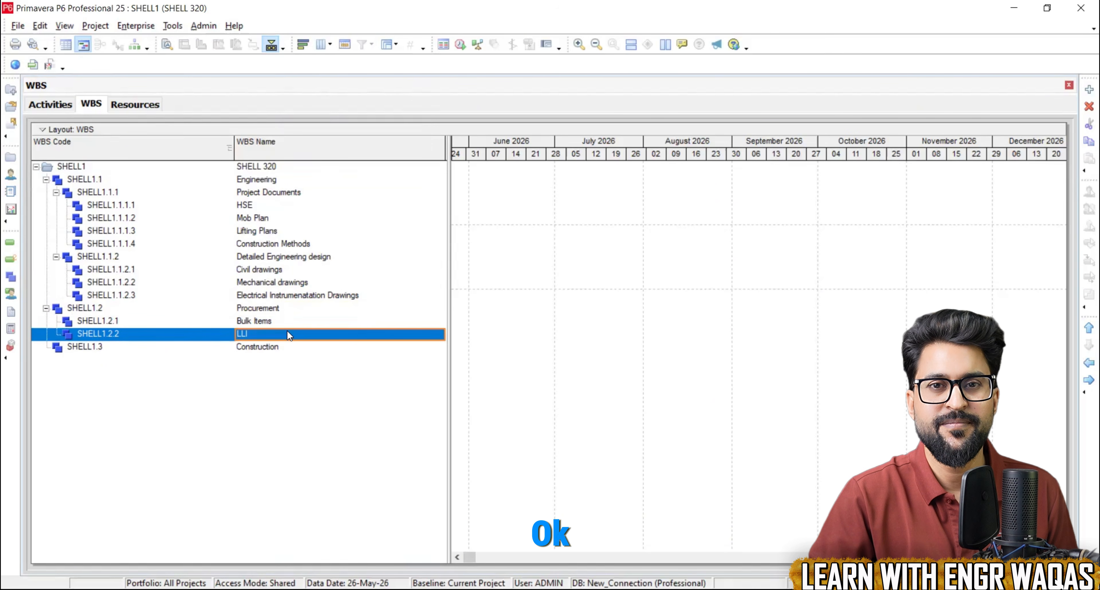
{"action": "left_click", "coordinate": [276, 347]}
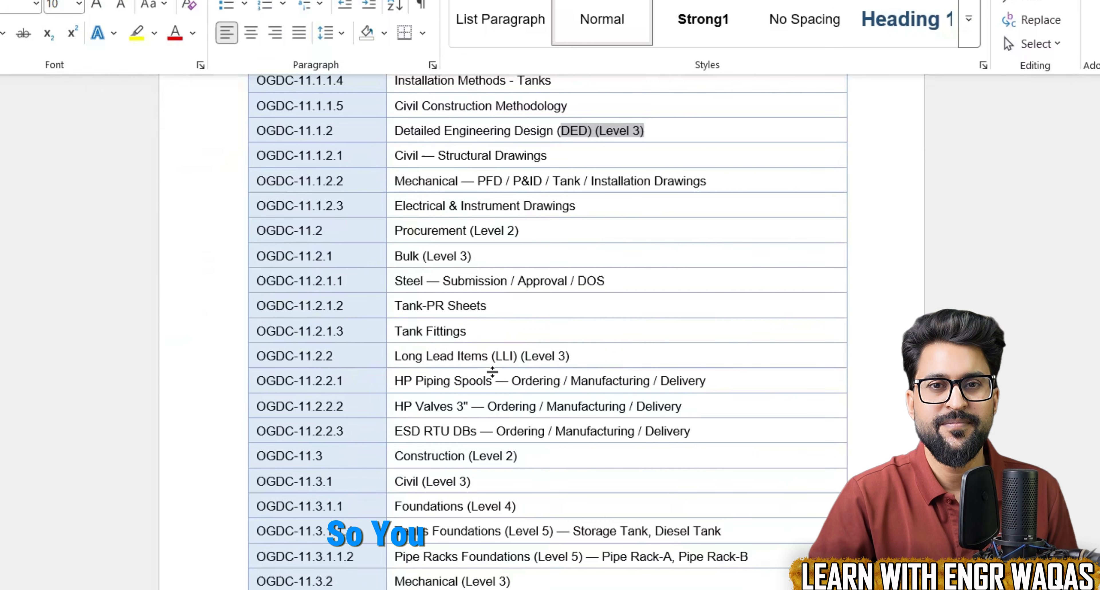
Step: Review the bulk and long lead item entries under Procurement in the Word document's WBS table
{"action": "scroll", "coordinate": [476, 303], "scroll_direction": "down", "scroll_amount": 2}
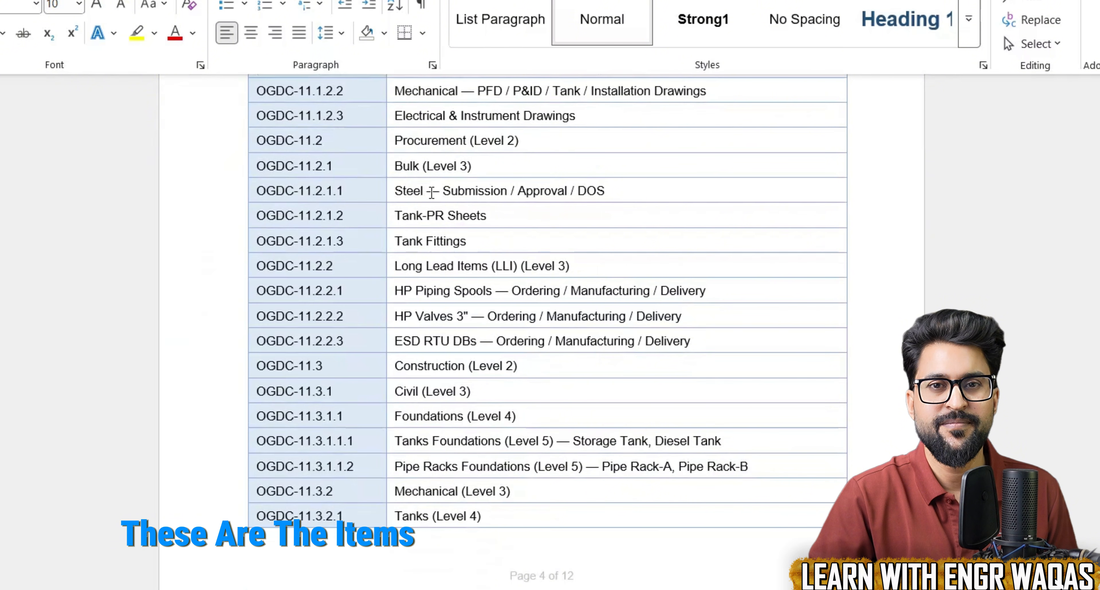
{"action": "left_click_drag", "start_coordinate": [395, 190], "coordinate": [605, 191]}
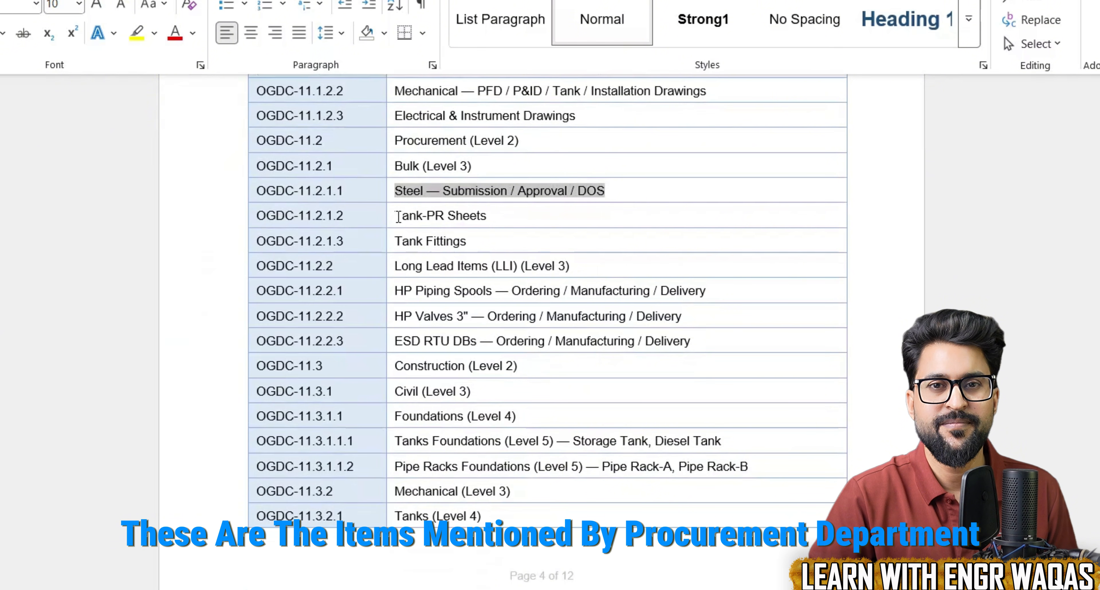
{"action": "left_click_drag", "start_coordinate": [396, 216], "coordinate": [486, 216]}
{"action": "left_click_drag", "start_coordinate": [396, 291], "coordinate": [512, 340]}
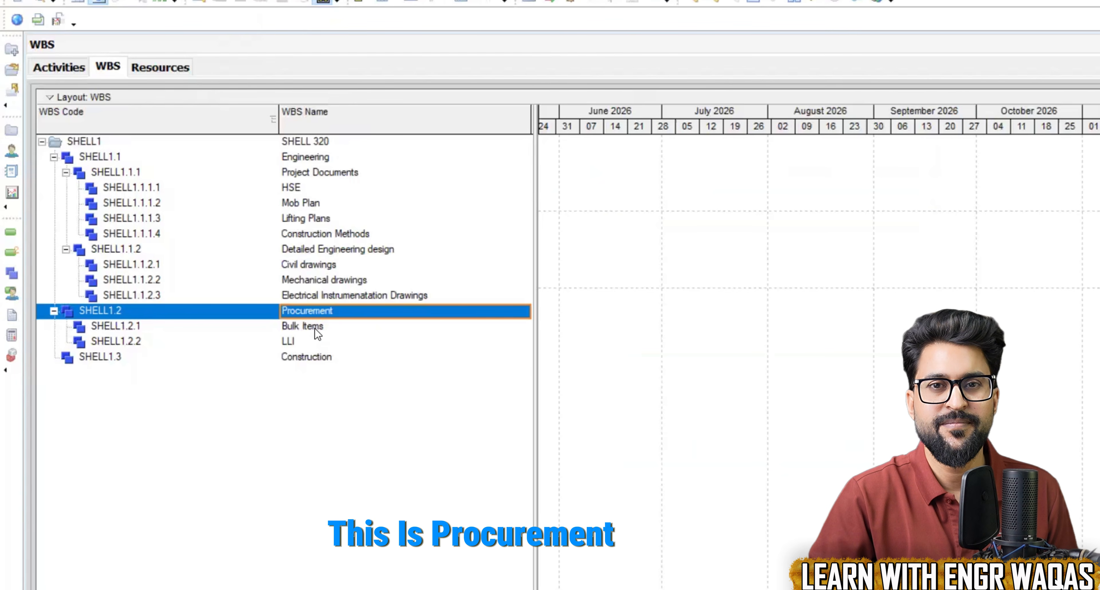
Step: Add a child WBS element under LLI in Primavera P6 and name it HP Pipings
{"action": "left_click", "coordinate": [311, 327]}
{"action": "left_click", "coordinate": [305, 342]}
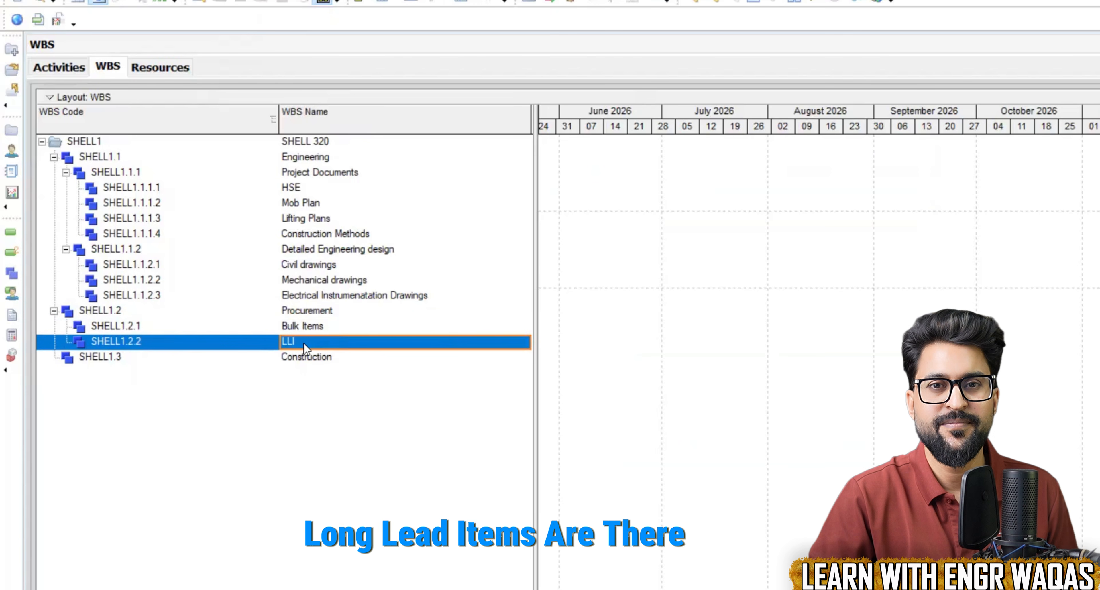
{"action": "right_click", "coordinate": [305, 349]}
{"action": "left_click", "coordinate": [341, 120]}
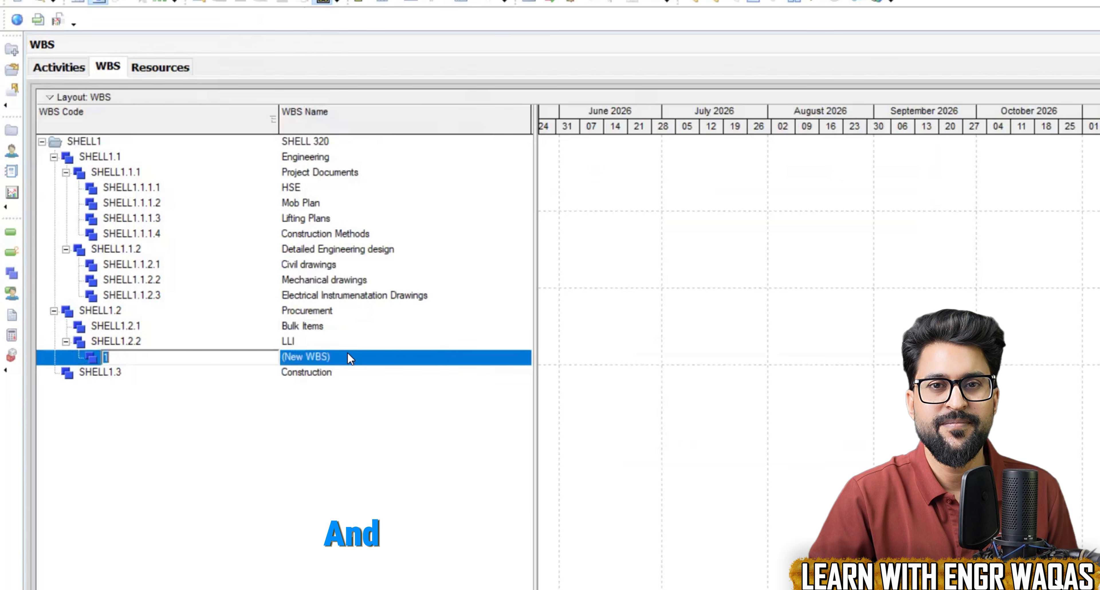
{"action": "left_click", "coordinate": [348, 354]}
{"action": "left_click", "coordinate": [347, 354]}
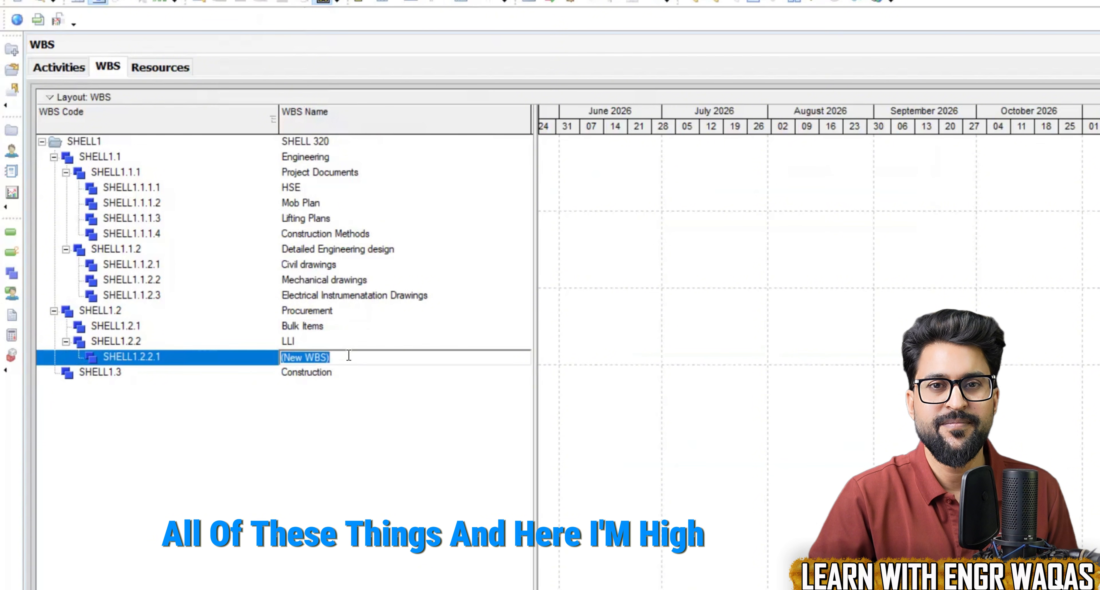
{"action": "type", "text": "HP Pipings"}
{"action": "key", "text": "Return"}
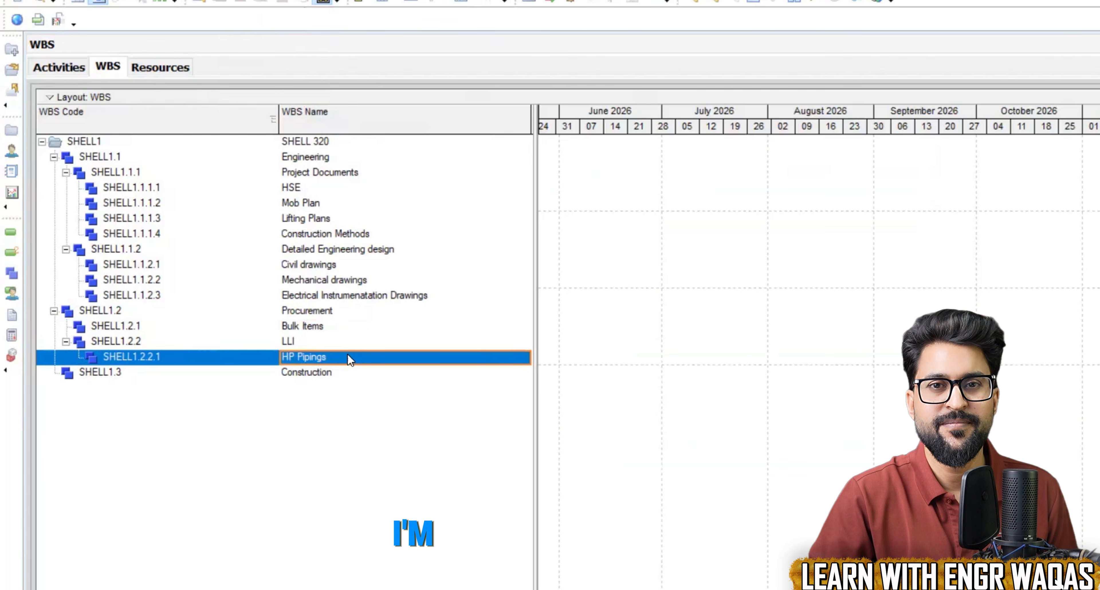
Step: Add a second WBS element under LLI and name it HP valves
{"action": "left_click", "coordinate": [303, 343]}
{"action": "right_click", "coordinate": [302, 343]}
{"action": "left_click", "coordinate": [367, 119]}
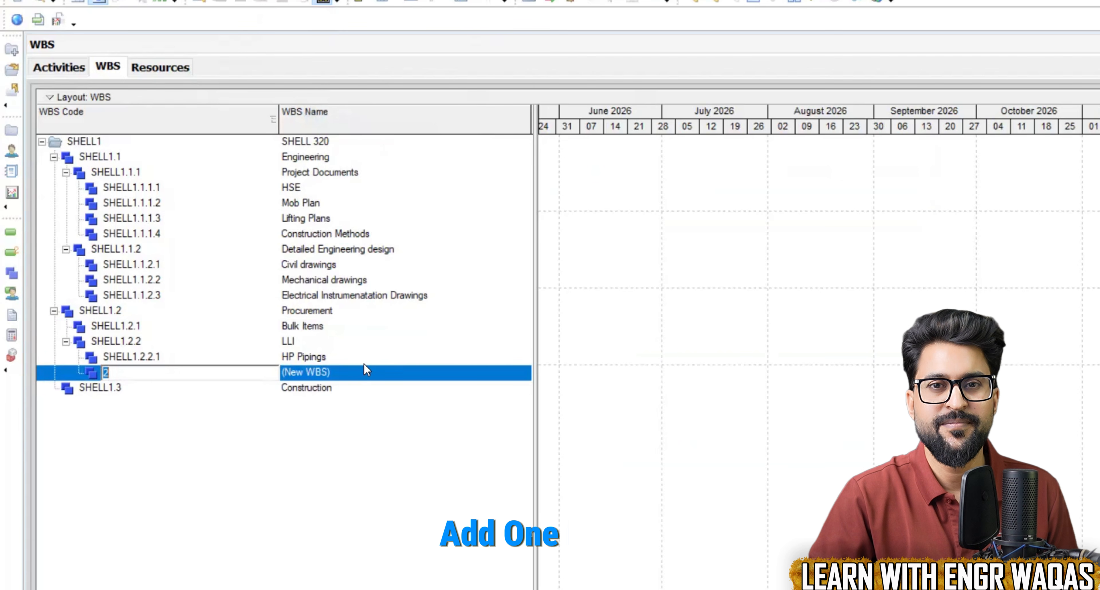
{"action": "left_click", "coordinate": [350, 374]}
{"action": "type", "text": "H"}
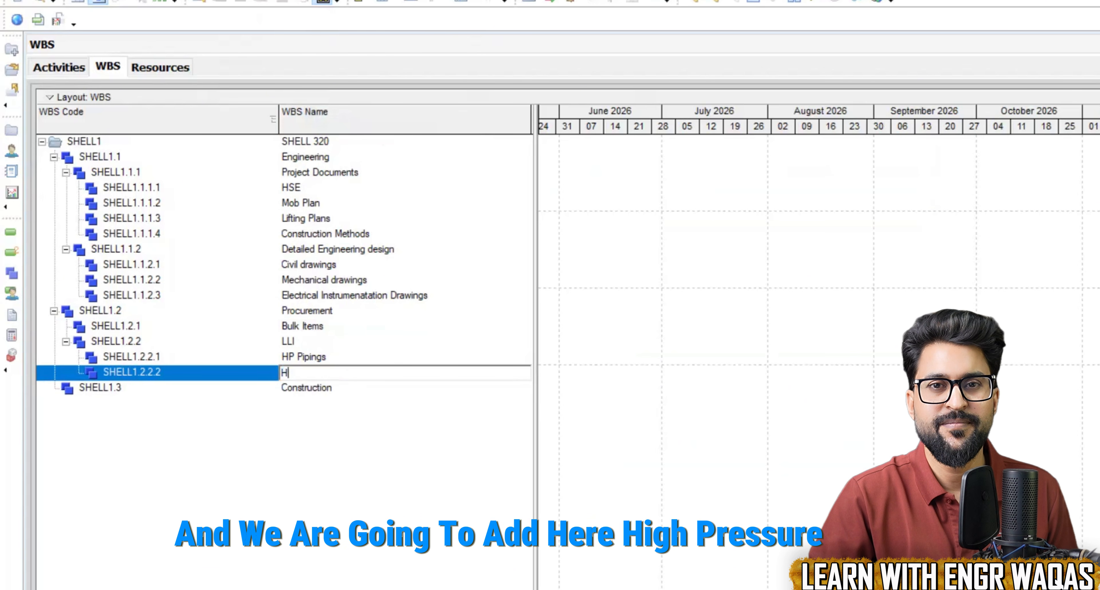
{"action": "type", "text": "P valves"}
Step: Add a third WBS element under LLI and name it MEP
{"action": "left_click", "coordinate": [330, 342]}
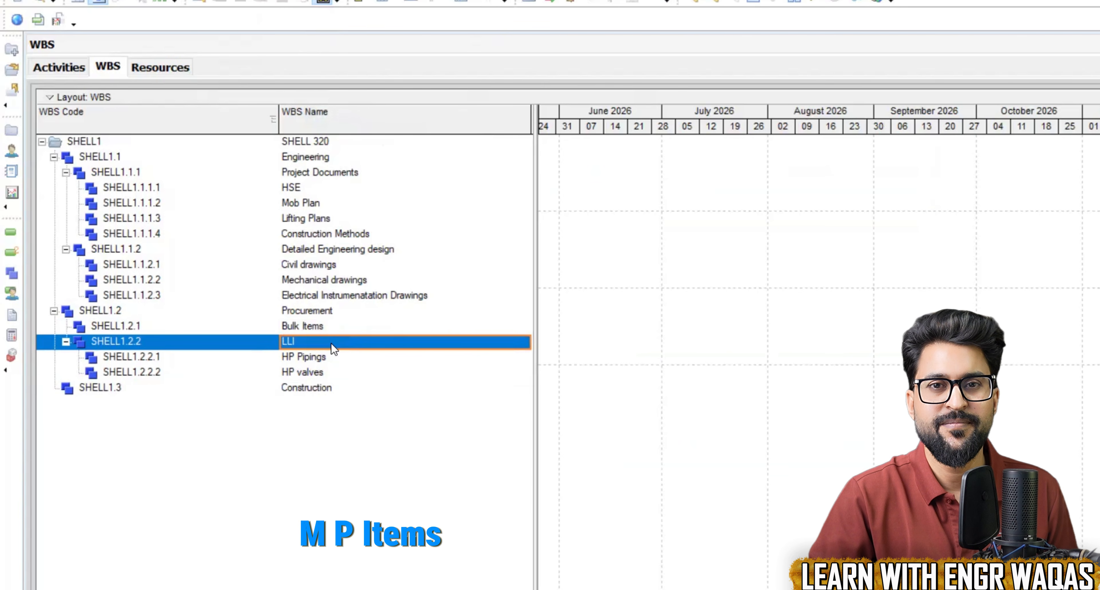
{"action": "right_click", "coordinate": [330, 342]}
{"action": "left_click", "coordinate": [399, 121]}
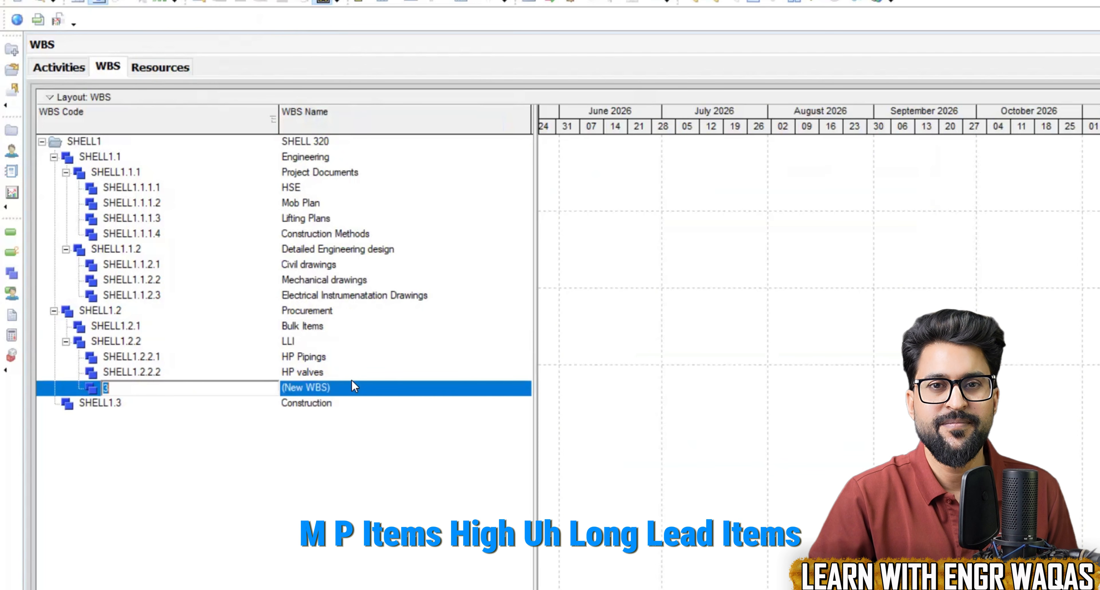
{"action": "left_click", "coordinate": [352, 385]}
{"action": "type", "text": "MEP"}
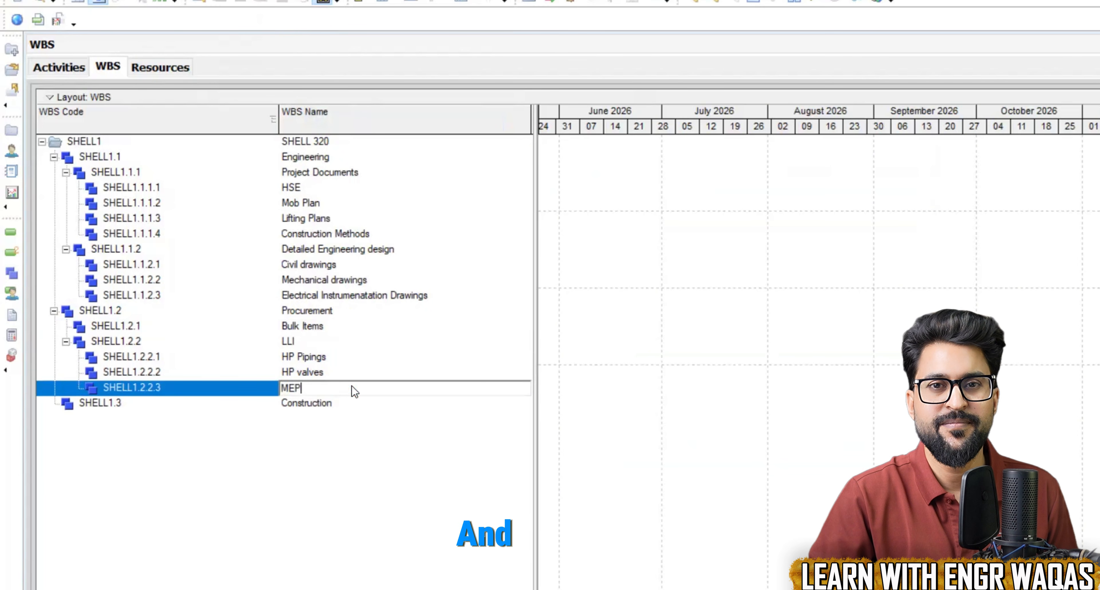
{"action": "key", "text": "Return"}
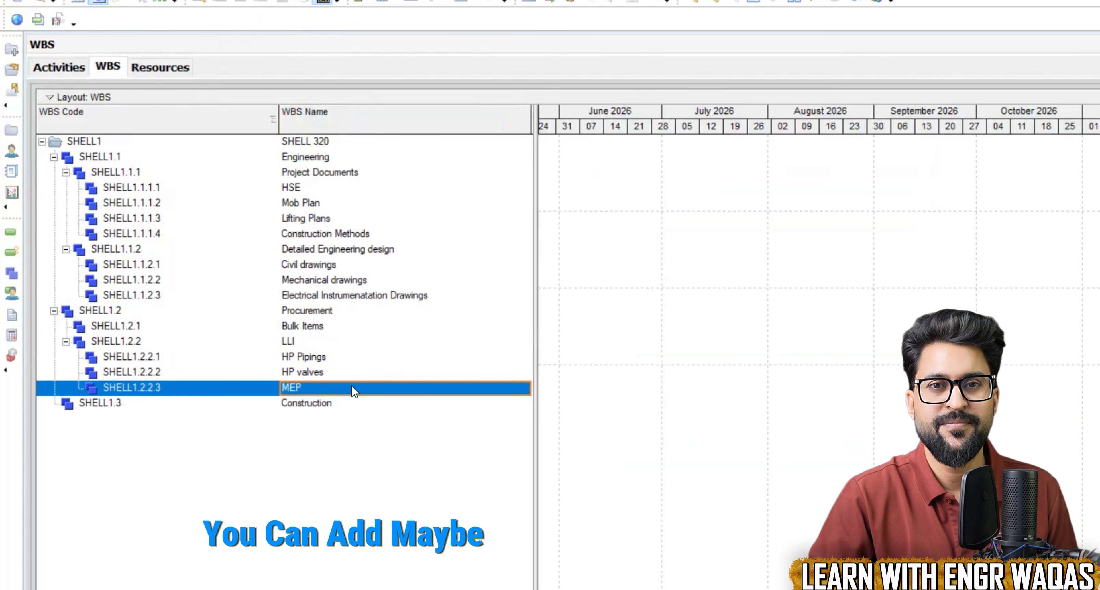
{"action": "left_click", "coordinate": [323, 404]}
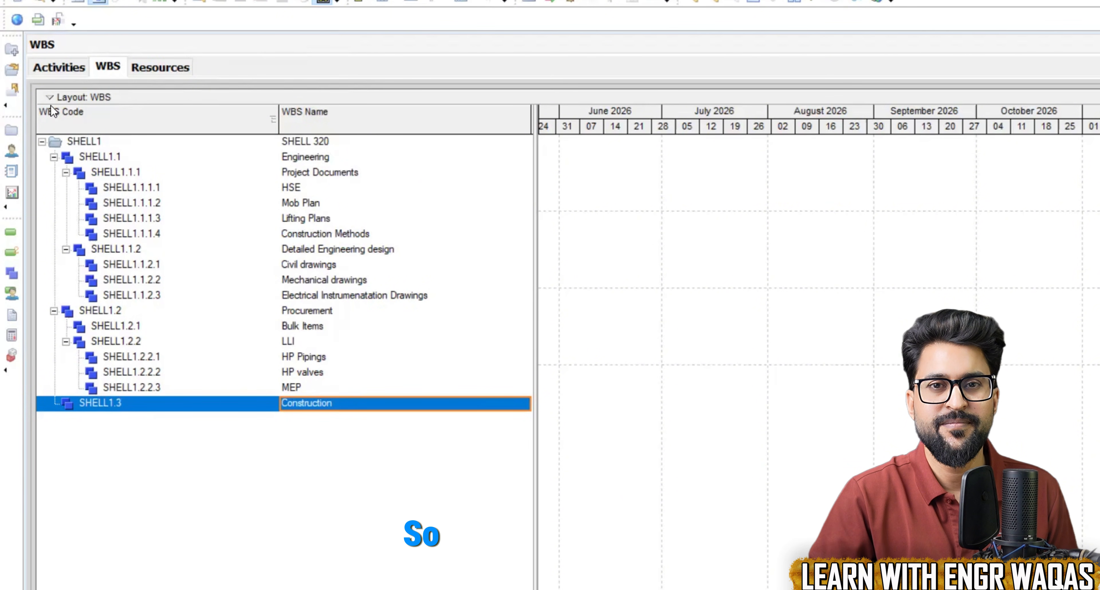
Step: In the Activities view, open the Group and Sort settings and check the font and color options of WBS level 1
{"action": "left_click", "coordinate": [59, 65]}
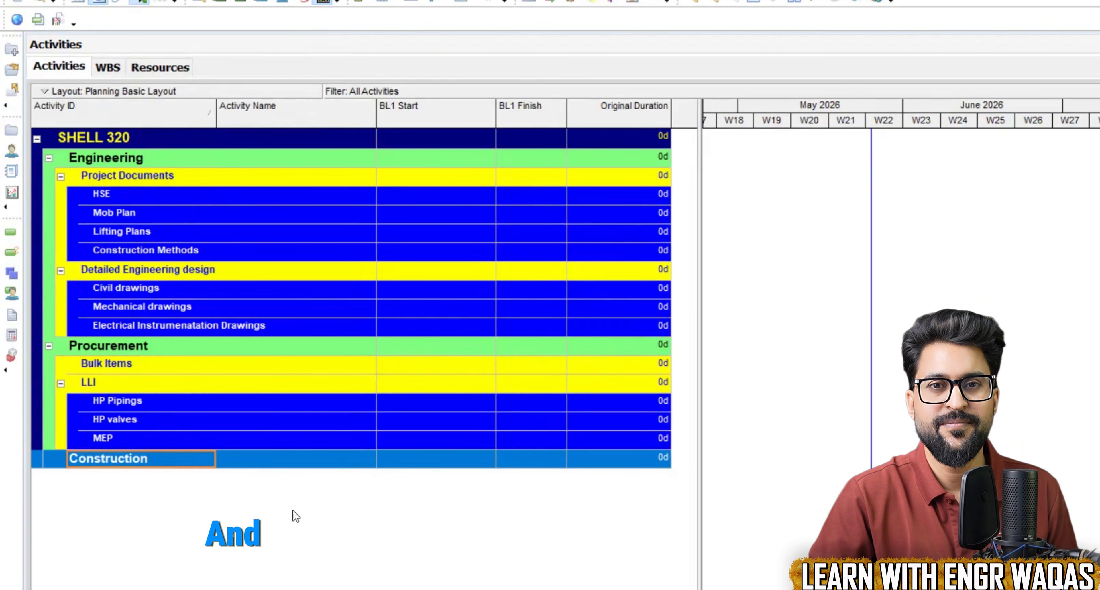
{"action": "right_click", "coordinate": [297, 493]}
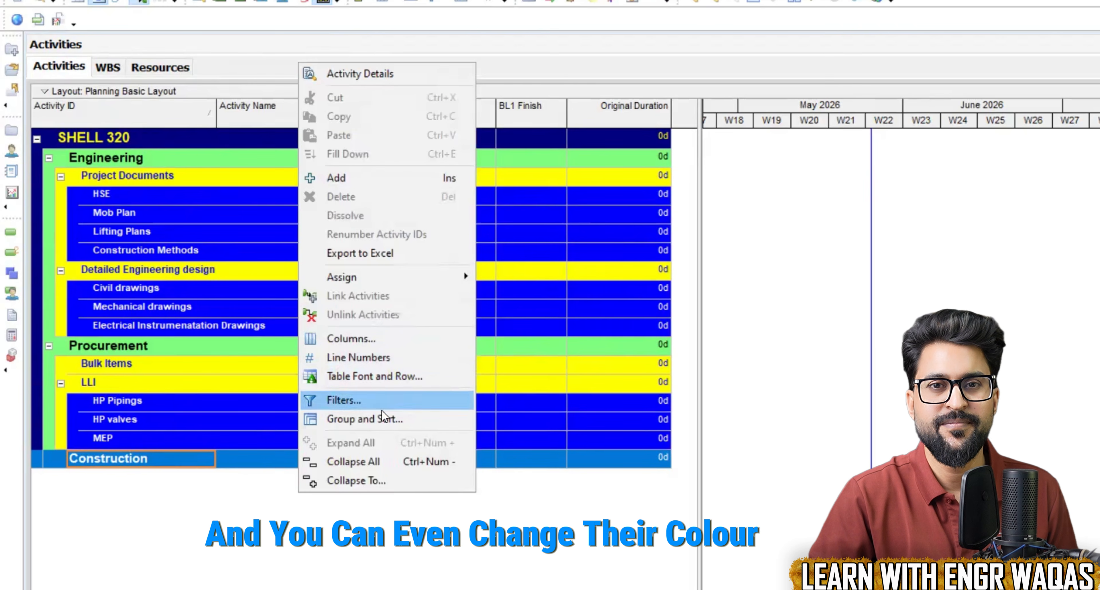
{"action": "left_click", "coordinate": [383, 419]}
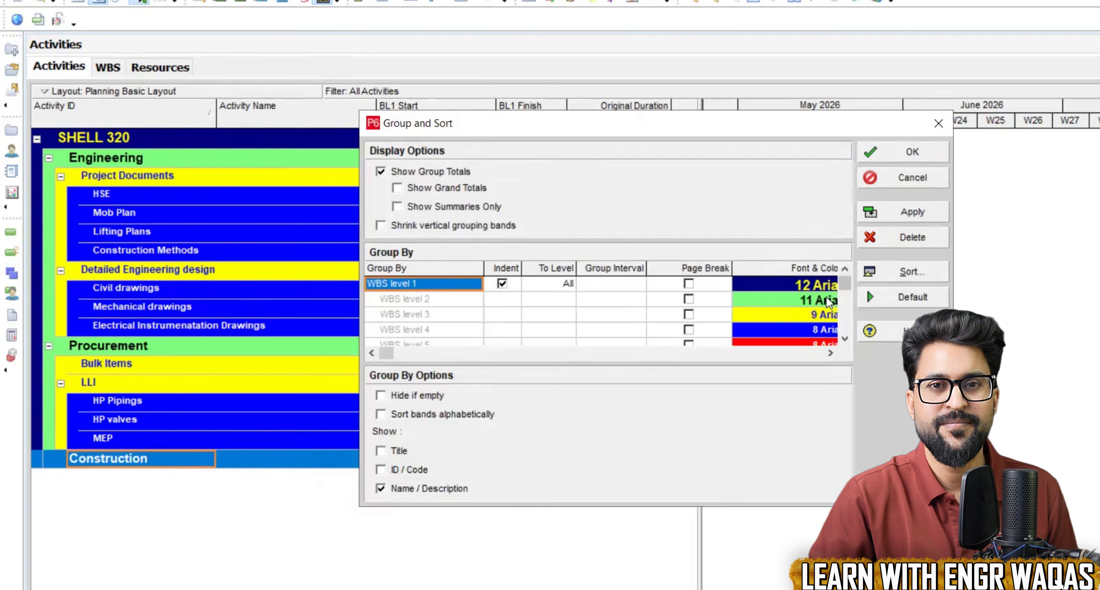
{"action": "left_click", "coordinate": [778, 282]}
{"action": "left_click", "coordinate": [779, 282]}
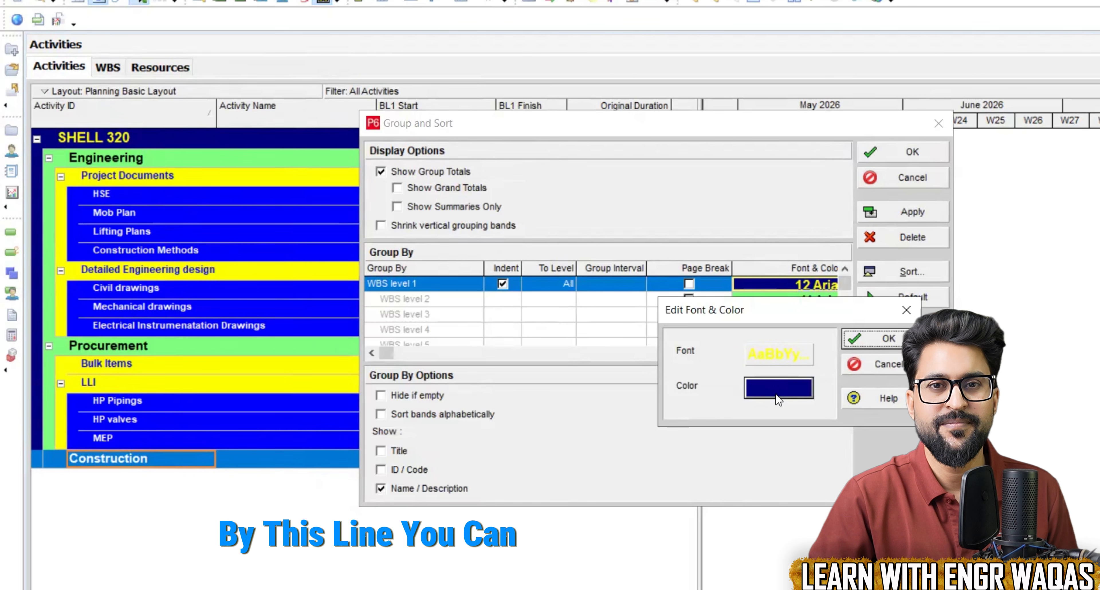
{"action": "left_click", "coordinate": [906, 312]}
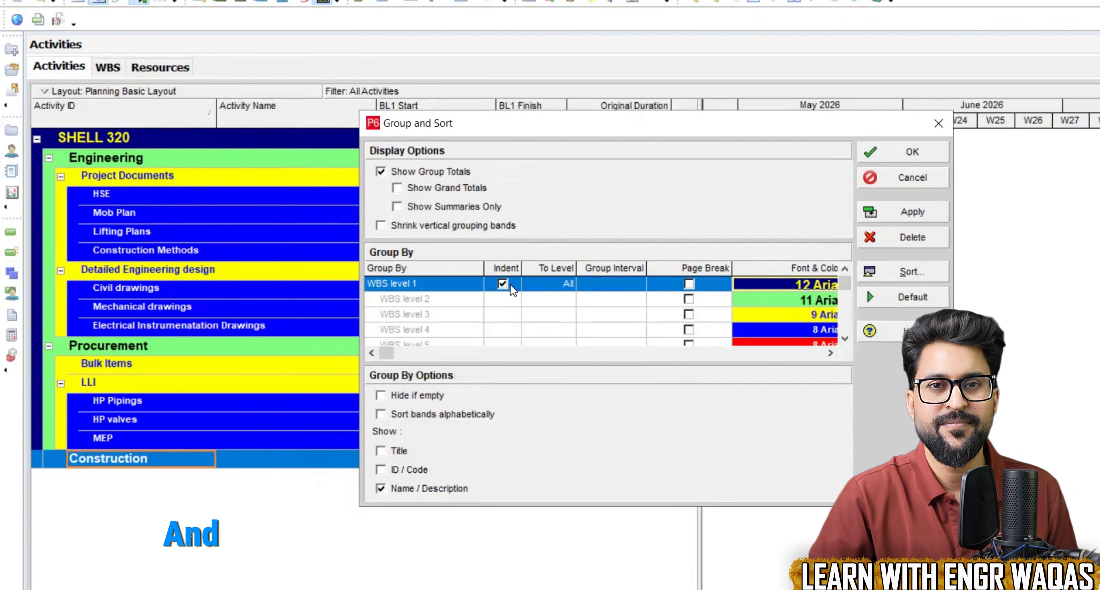
Step: Turn off indentation for the WBS grouping and apply it, then turn indentation back on and reapply
{"action": "left_click", "coordinate": [503, 287]}
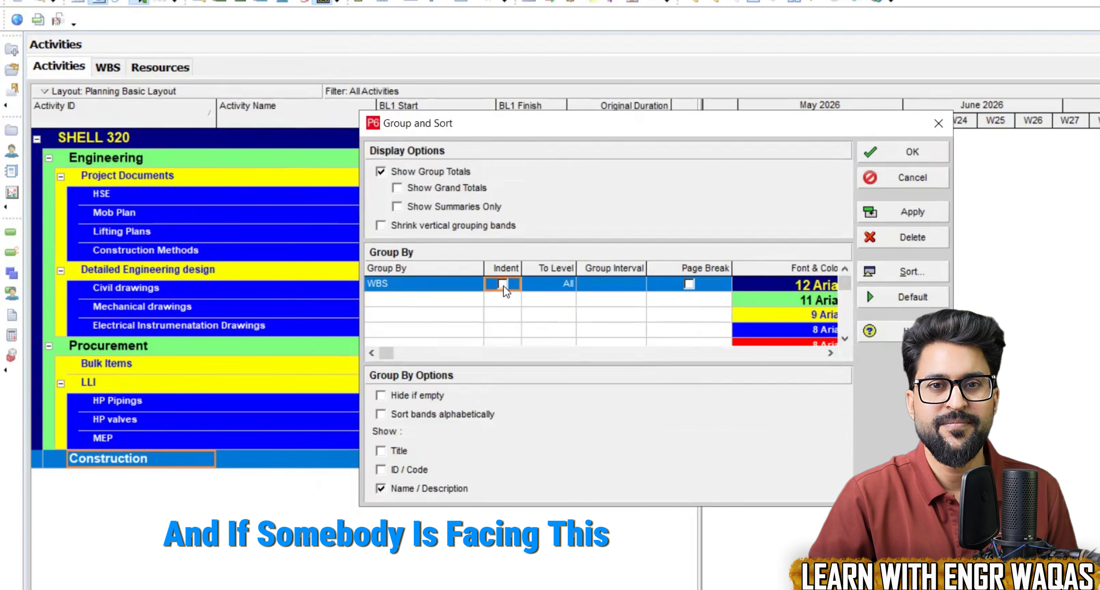
{"action": "left_click", "coordinate": [911, 212]}
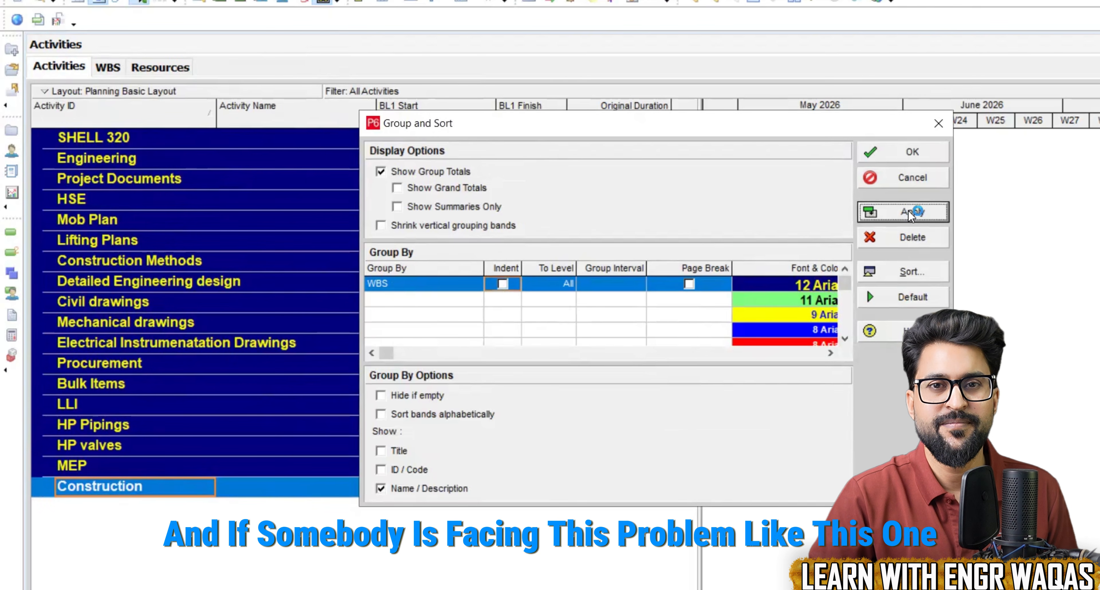
{"action": "left_click", "coordinate": [502, 285]}
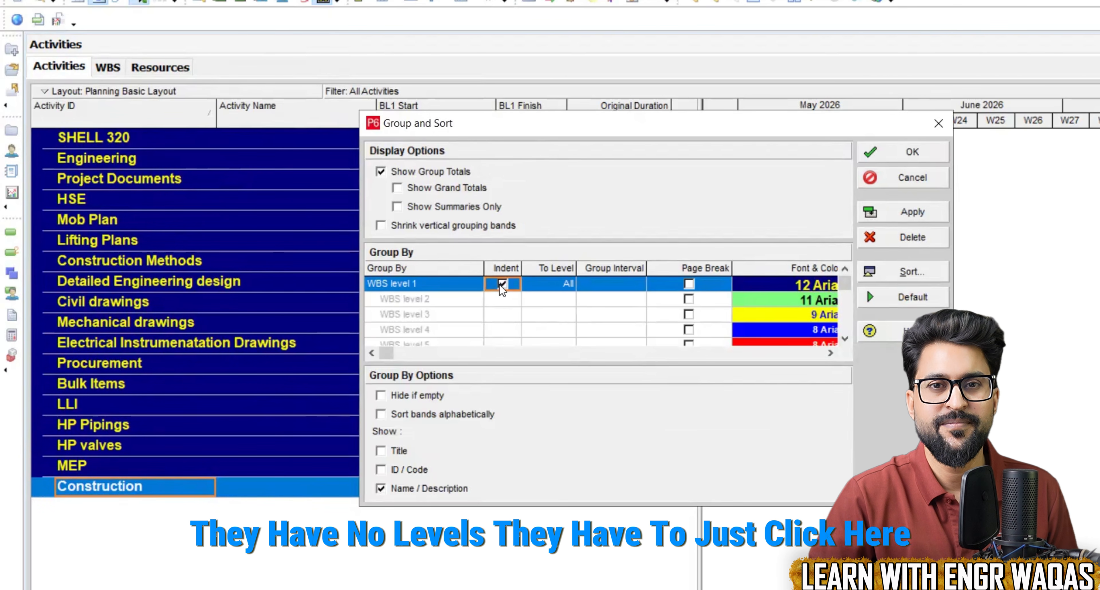
{"action": "left_click", "coordinate": [898, 215]}
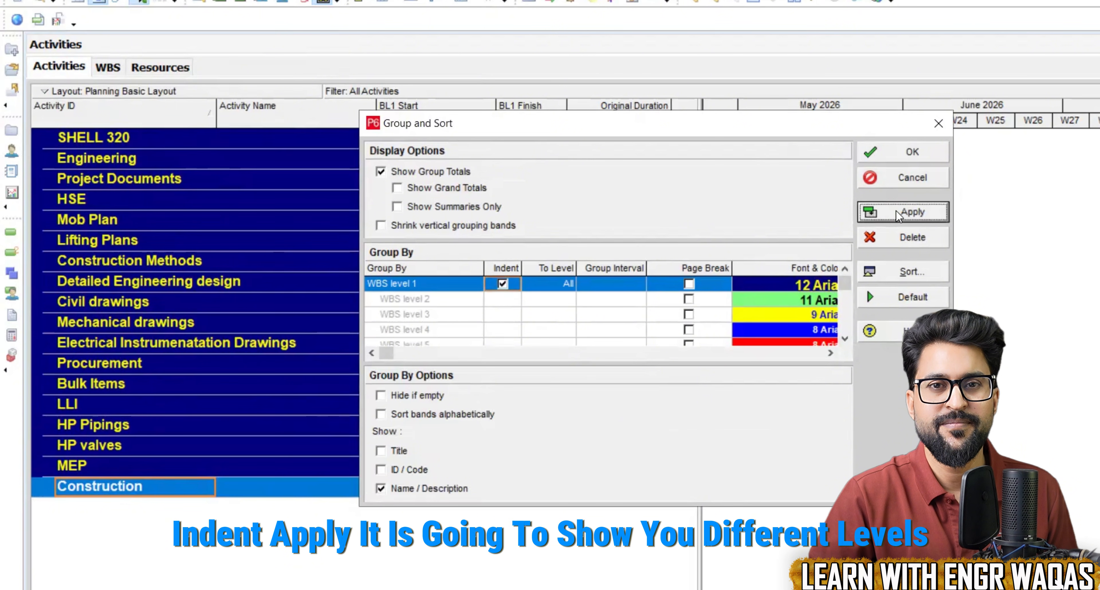
Step: Show Title and ID / Code in the grouping bands, then revert to Name / Description only and accept the settings
{"action": "left_click", "coordinate": [394, 470]}
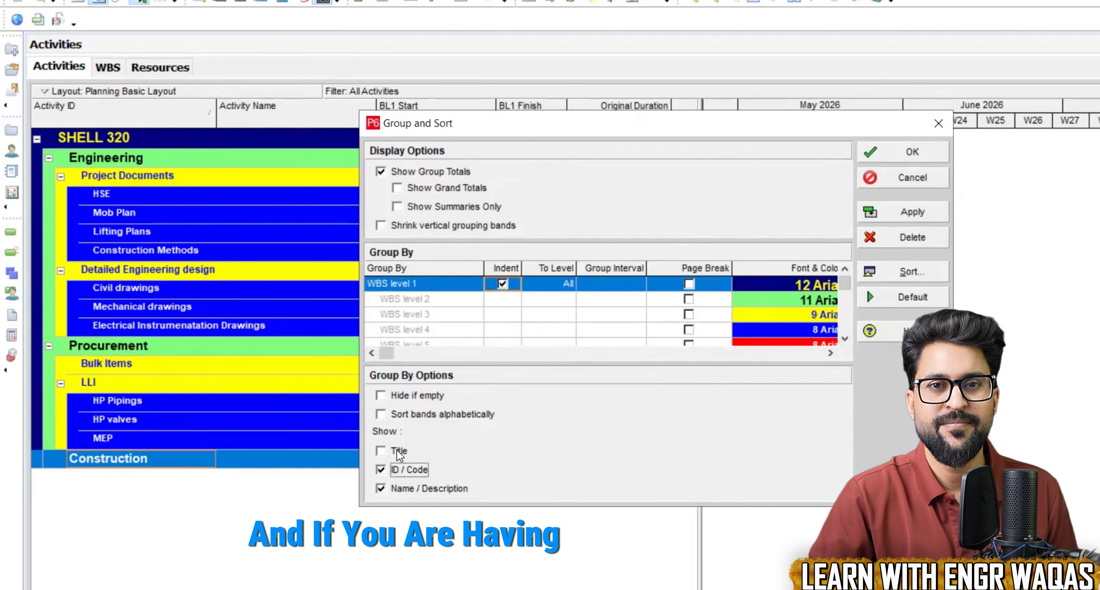
{"action": "left_click", "coordinate": [395, 452]}
{"action": "left_click", "coordinate": [922, 206]}
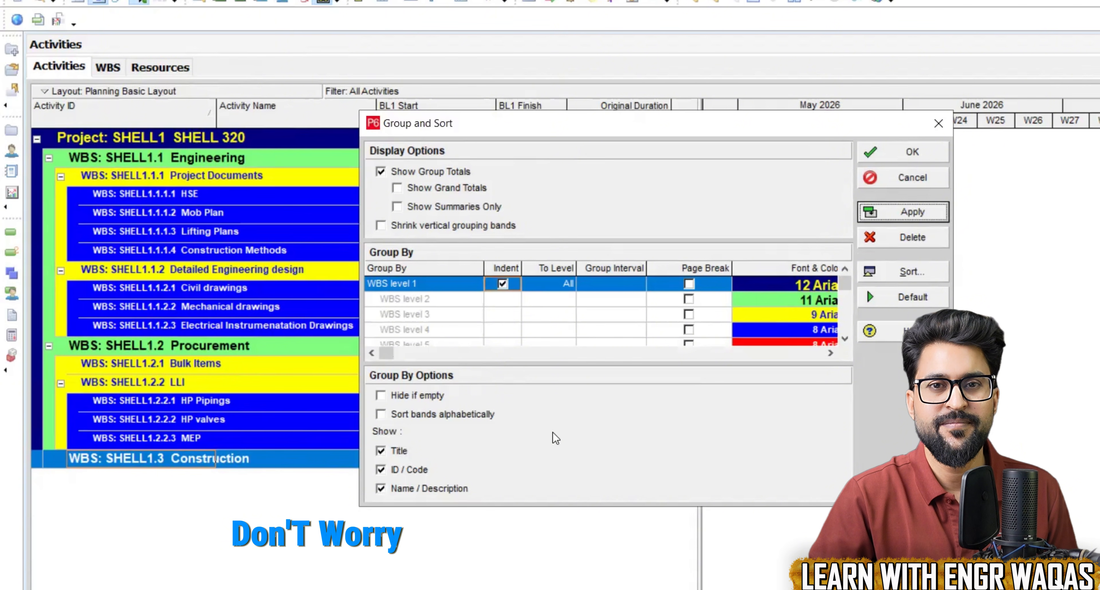
{"action": "left_click", "coordinate": [398, 451]}
{"action": "left_click", "coordinate": [405, 472]}
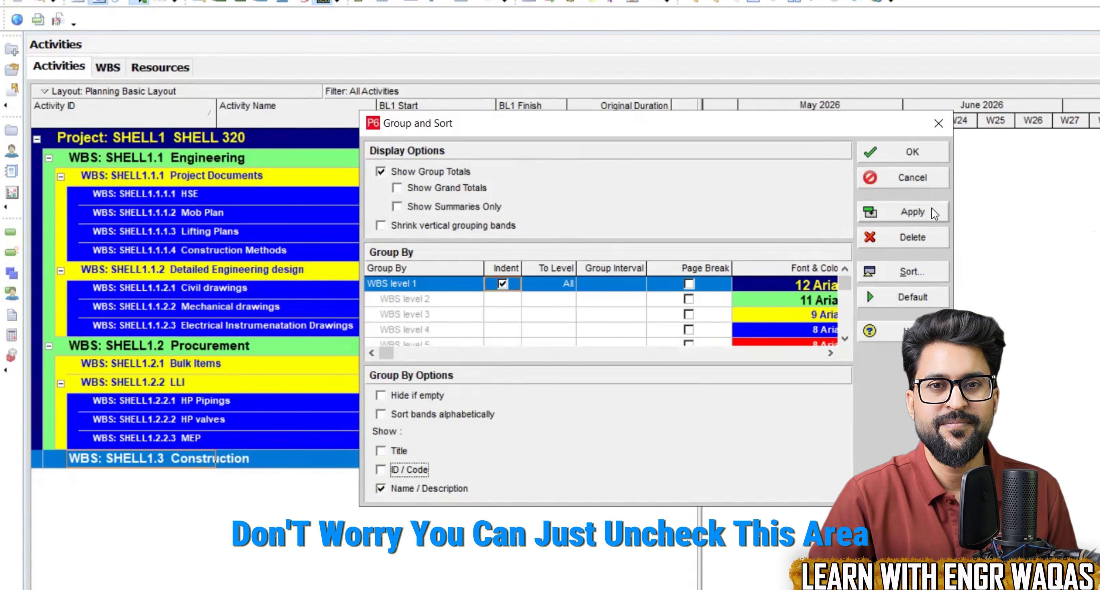
{"action": "left_click", "coordinate": [912, 212]}
{"action": "left_click", "coordinate": [912, 152]}
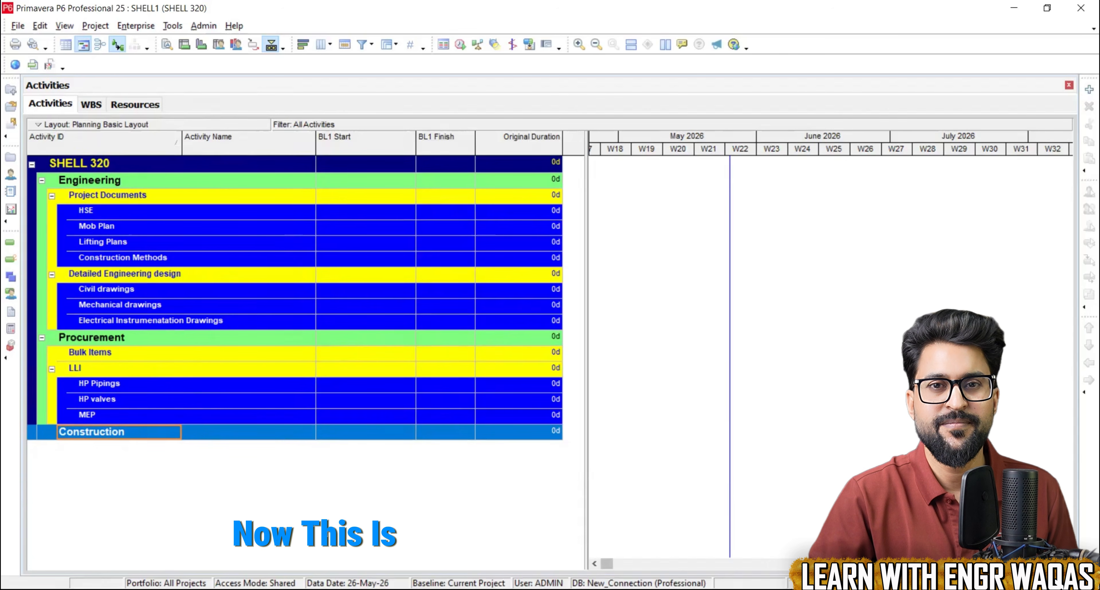
{"action": "left_click_drag", "start_coordinate": [564, 232], "coordinate": [640, 233]}
{"action": "left_click_drag", "start_coordinate": [572, 306], "coordinate": [575, 305]}
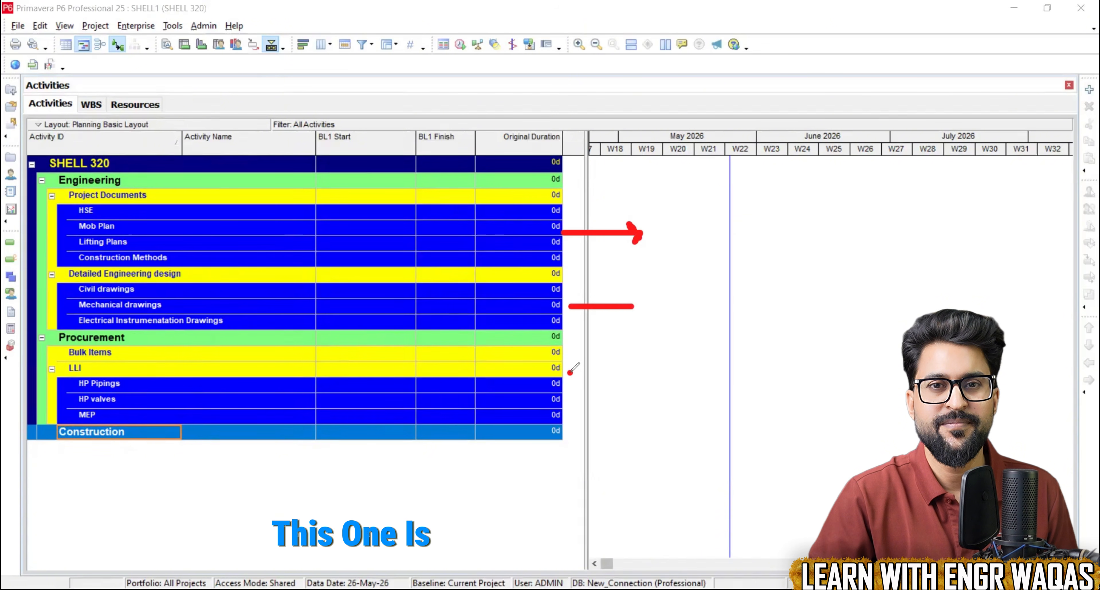
{"action": "left_click_drag", "start_coordinate": [570, 373], "coordinate": [650, 364]}
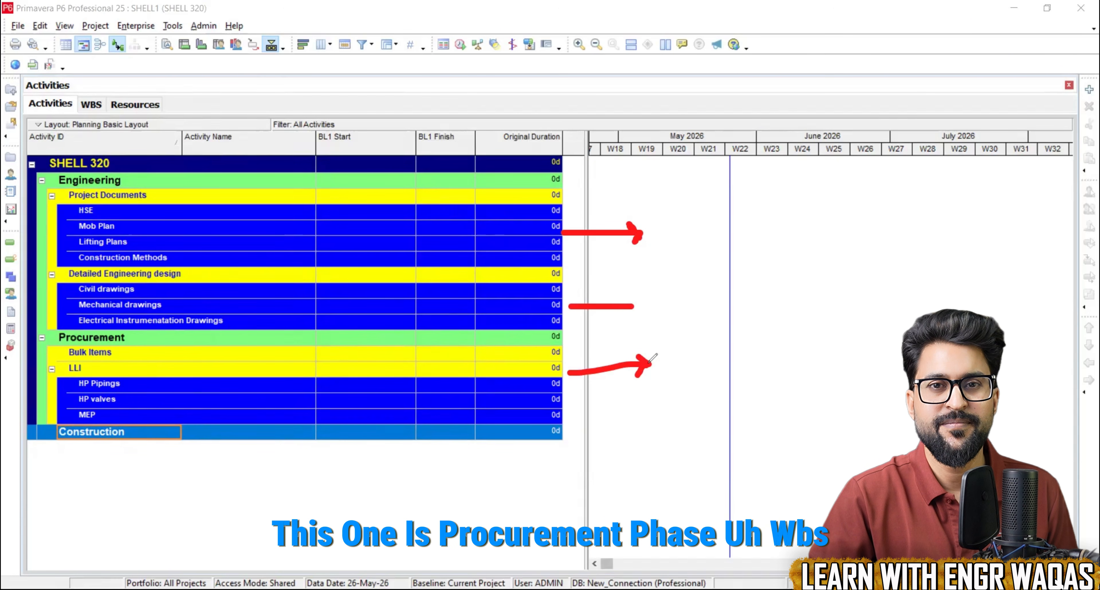
{"action": "left_click_drag", "start_coordinate": [743, 238], "coordinate": [758, 294]}
{"action": "left_click_drag", "start_coordinate": [779, 217], "coordinate": [799, 293]}
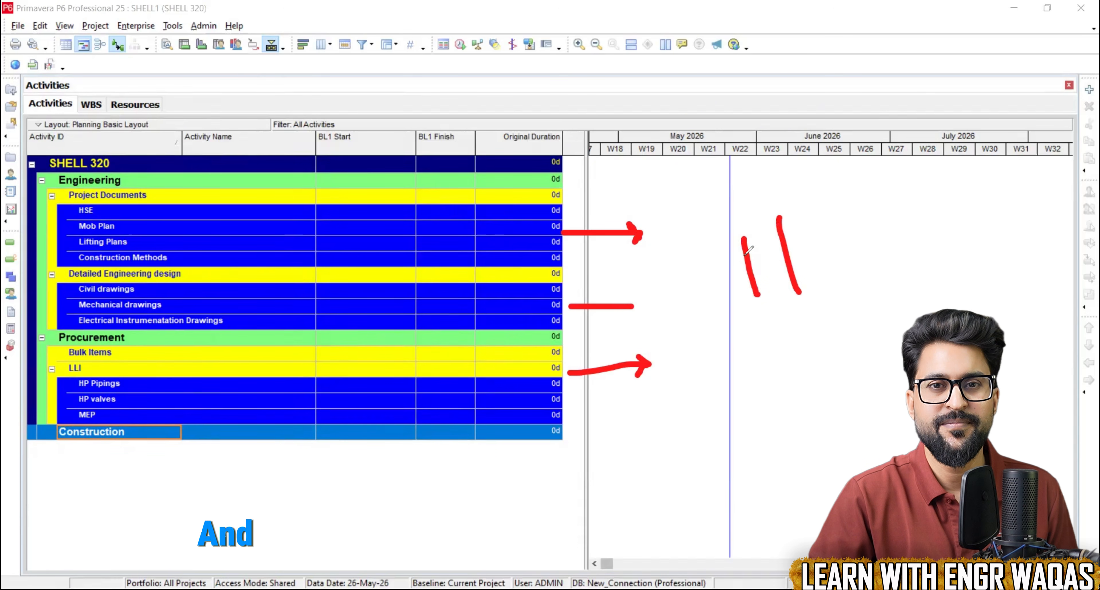
{"action": "left_click_drag", "start_coordinate": [818, 240], "coordinate": [852, 243]}
{"action": "mouse_move", "coordinate": [905, 235]}
{"action": "left_mouse_down"}
{"action": "mouse_move", "coordinate": [937, 267]}
{"action": "mouse_move", "coordinate": [998, 259]}
{"action": "left_mouse_up"}
{"action": "left_click_drag", "start_coordinate": [789, 374], "coordinate": [824, 308]}
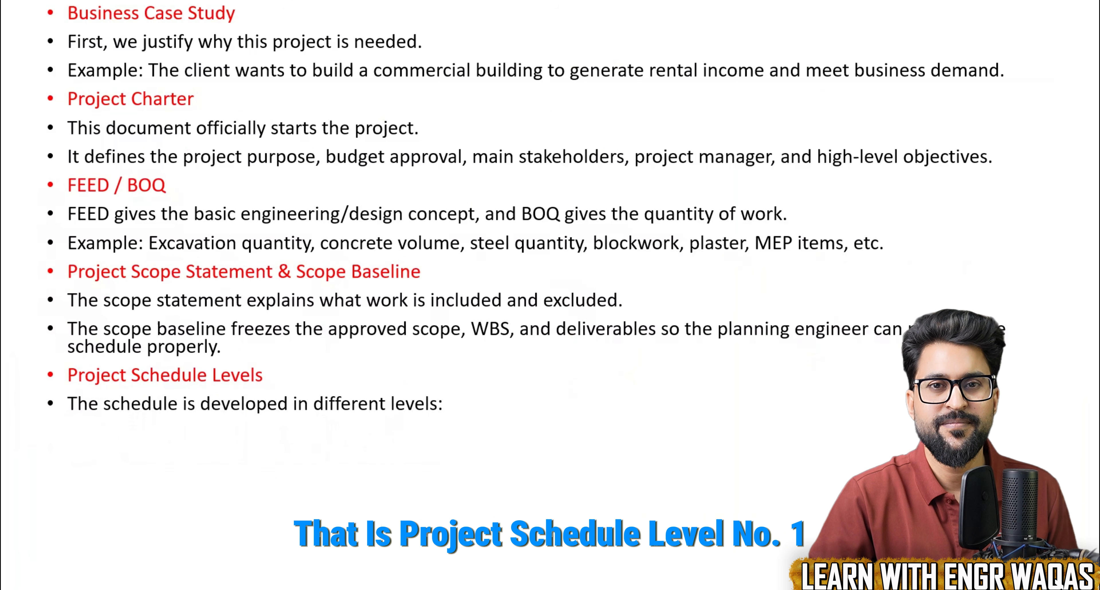
Step: Reveal the schedule level bullets under Project Schedule Levels in the PowerPoint slide show
{"action": "key", "text": "Right"}
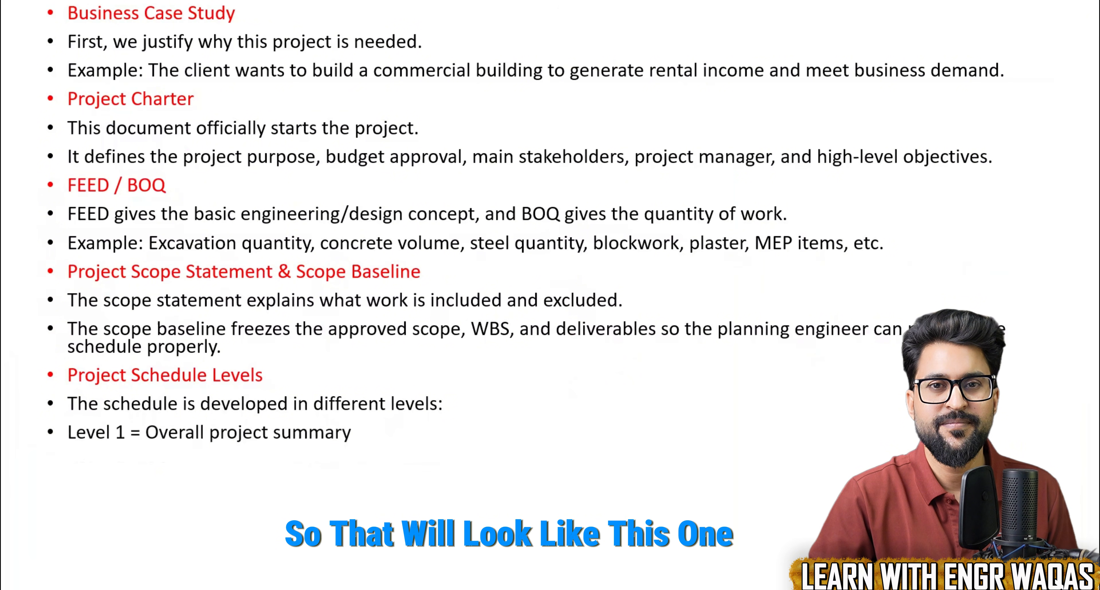
{"action": "key", "text": "Right"}
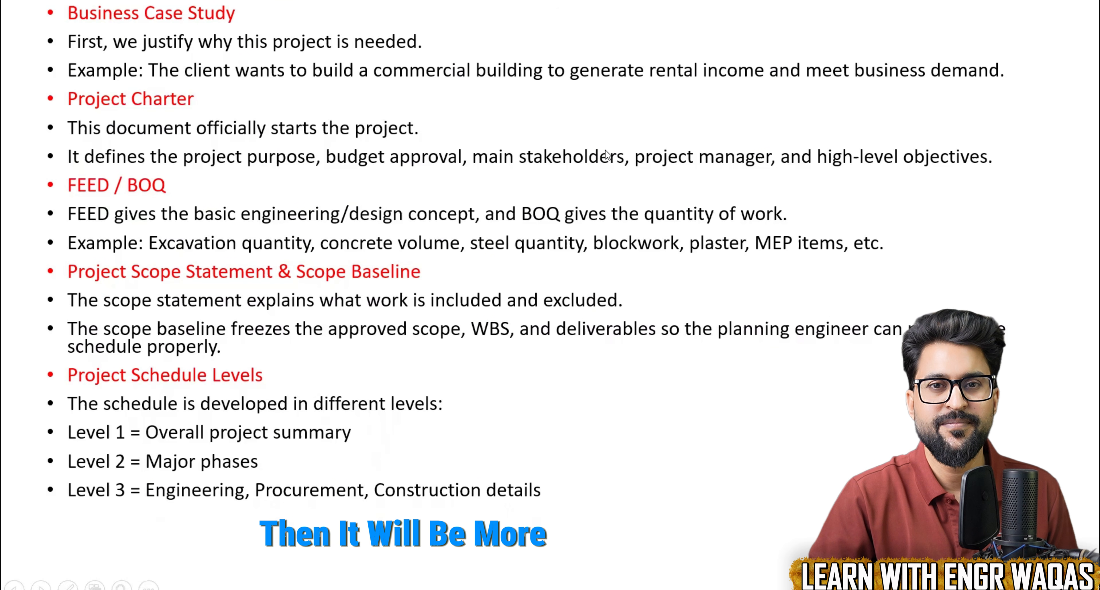
Step: Switch to the Project_Schedule_3Level workbook in Excel and review the phases and construction disciplines on the L1-Project Phases sheet
{"action": "key", "text": "alt+Tab"}
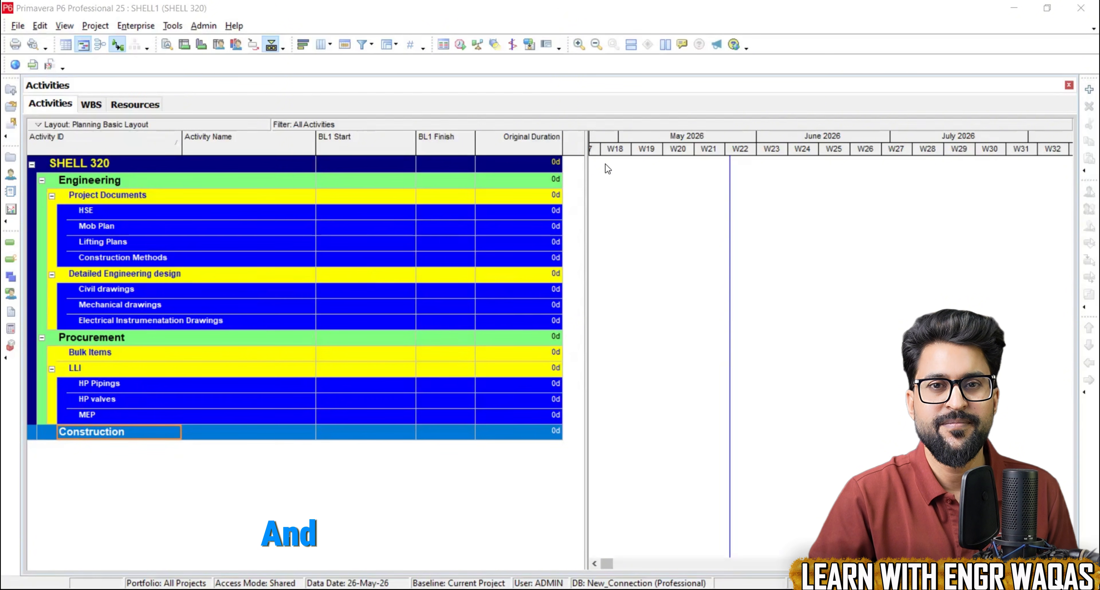
{"action": "key", "text": "alt+Tab"}
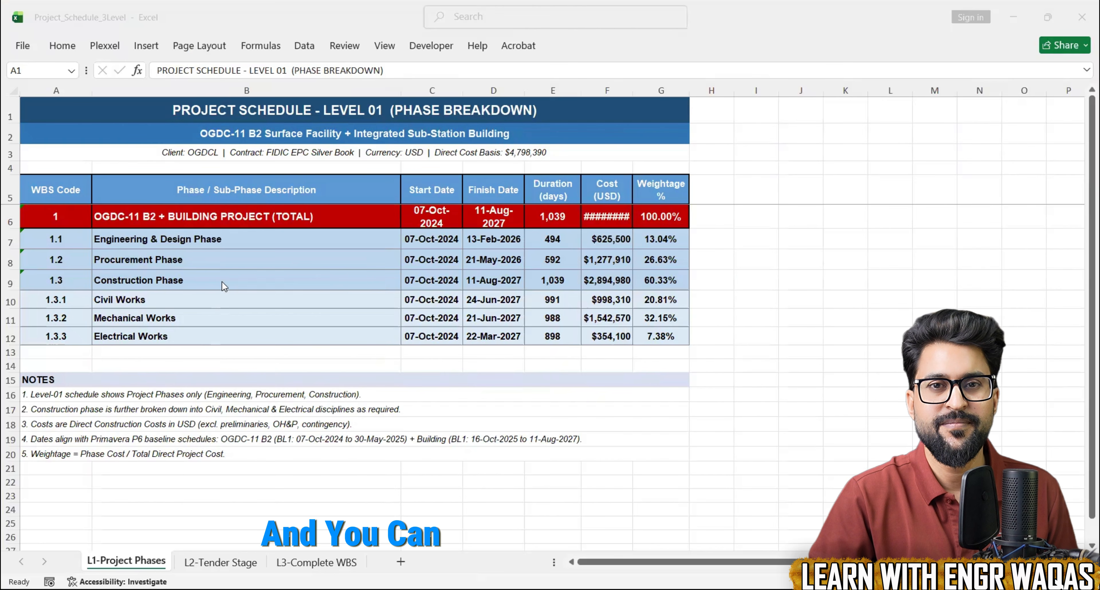
{"action": "left_click", "coordinate": [197, 240]}
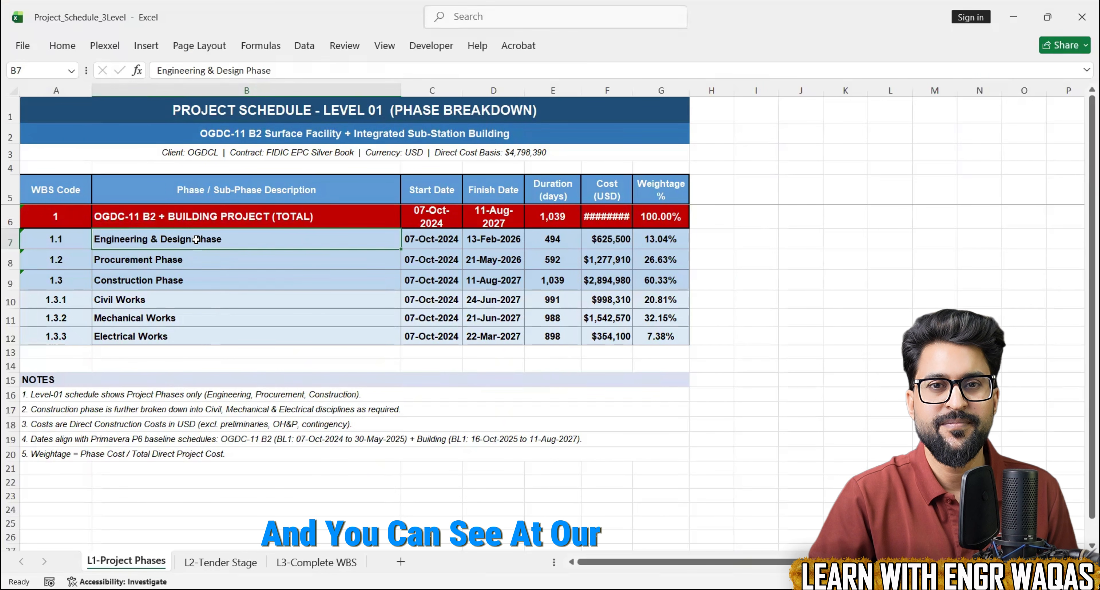
{"action": "left_click", "coordinate": [184, 260]}
{"action": "left_click", "coordinate": [188, 280]}
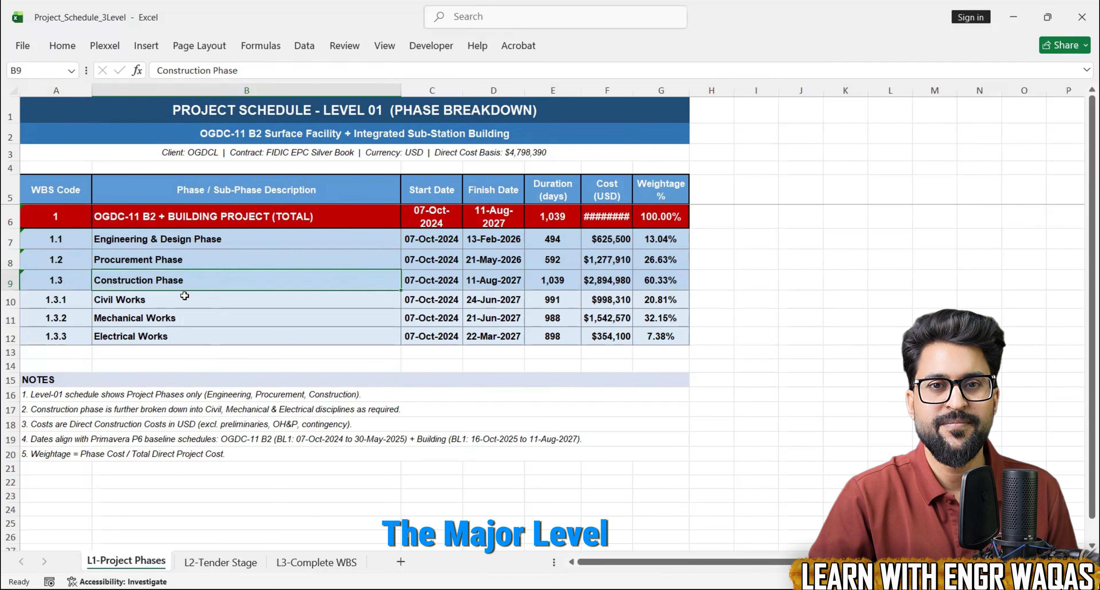
{"action": "left_click", "coordinate": [185, 300]}
{"action": "left_click", "coordinate": [181, 318]}
{"action": "left_click", "coordinate": [180, 338]}
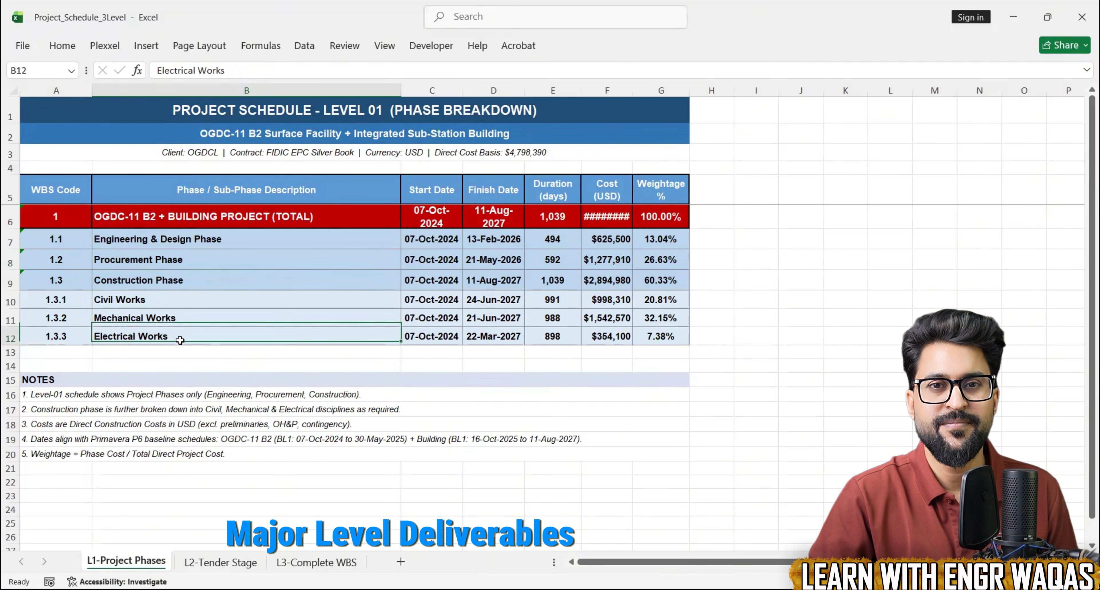
{"action": "left_click", "coordinate": [175, 318]}
{"action": "left_click", "coordinate": [177, 301]}
{"action": "left_click", "coordinate": [178, 281]}
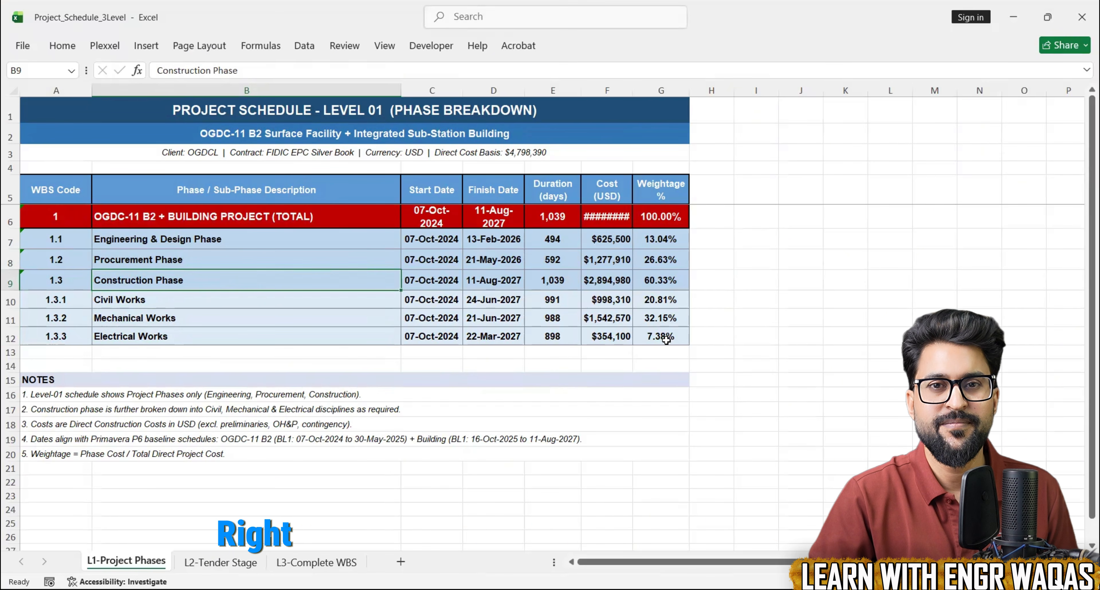
Step: Open the L2-Tender Stage sheet and examine the work packages under the Engineering & Design phase
{"action": "left_click", "coordinate": [209, 562]}
{"action": "scroll", "coordinate": [242, 396], "scroll_direction": "down", "scroll_amount": 4}
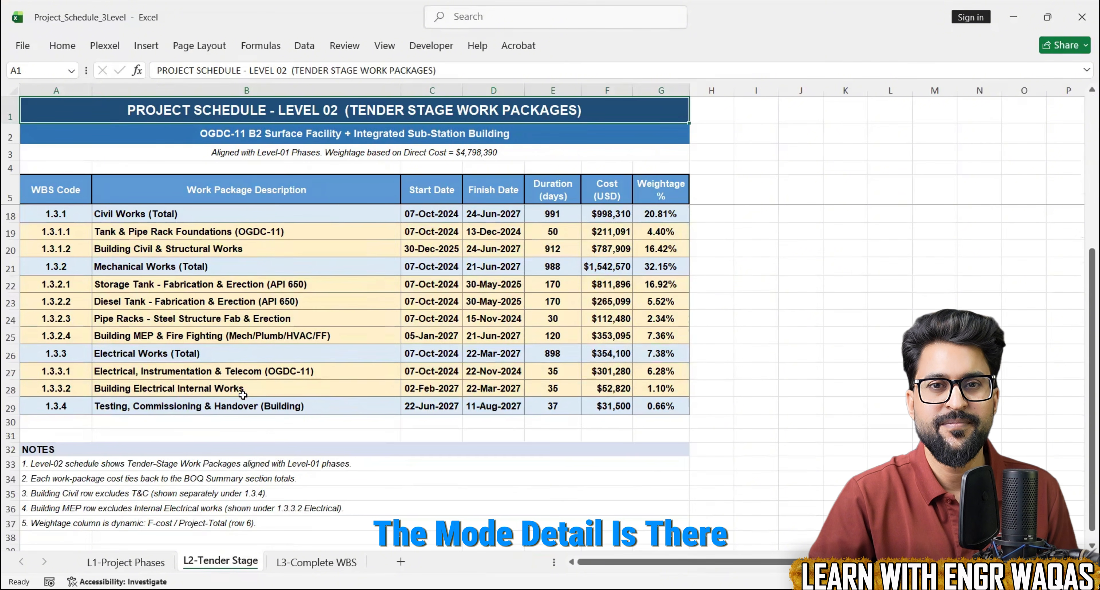
{"action": "scroll", "coordinate": [242, 395], "scroll_direction": "up", "scroll_amount": 4}
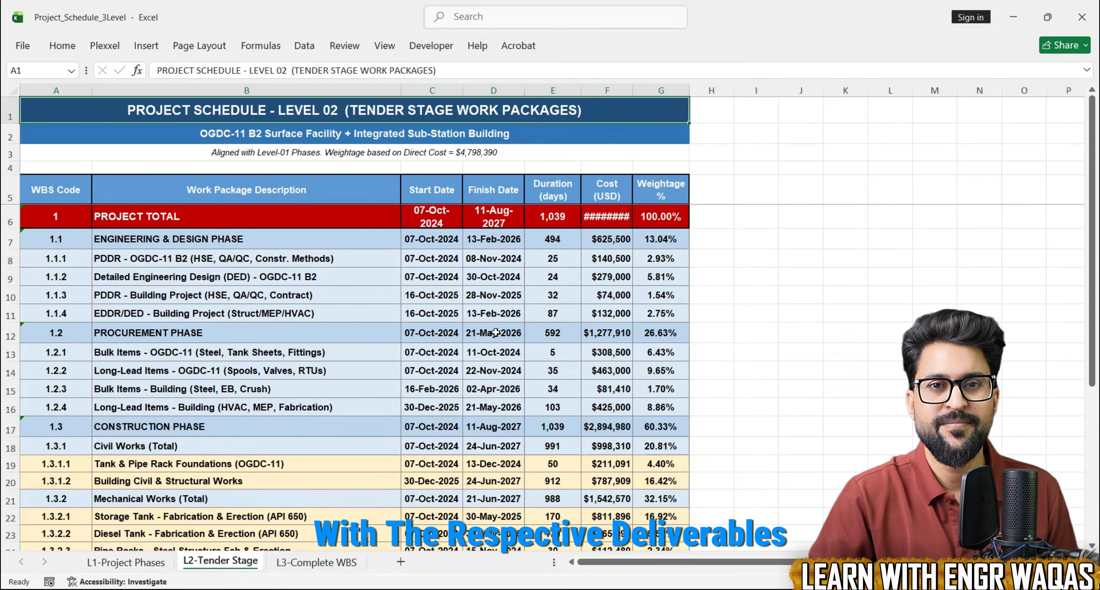
{"action": "left_click", "coordinate": [190, 244]}
{"action": "left_click", "coordinate": [197, 259]}
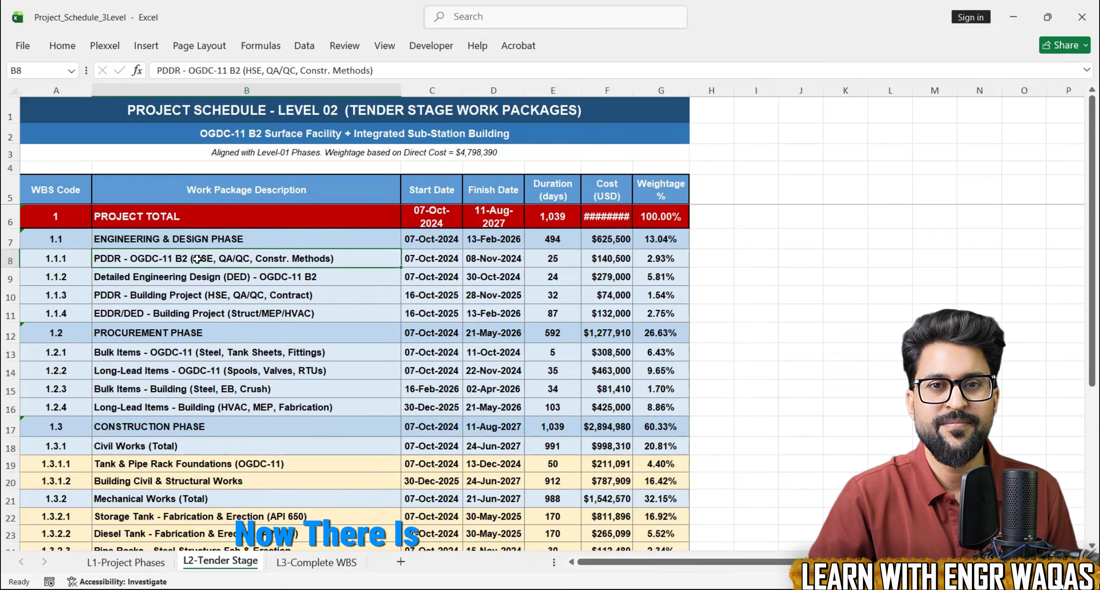
{"action": "left_click", "coordinate": [192, 275]}
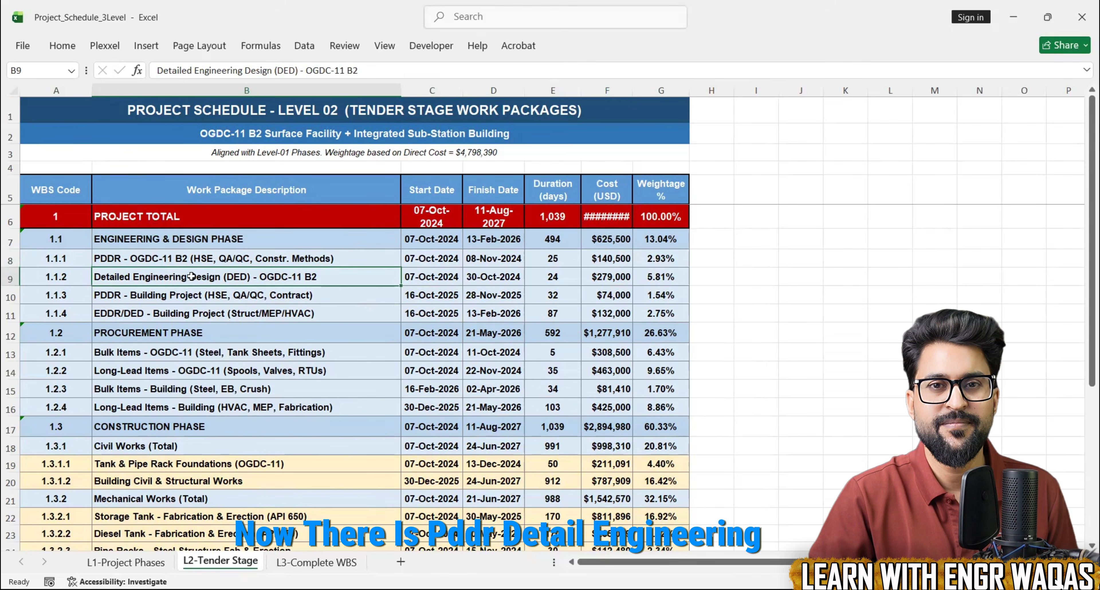
{"action": "left_click", "coordinate": [193, 295]}
{"action": "left_click", "coordinate": [194, 313]}
Step: Examine the Procurement phase items and the civil work packages under the Construction phase on the L2-Tender Stage sheet
{"action": "left_click", "coordinate": [195, 333]}
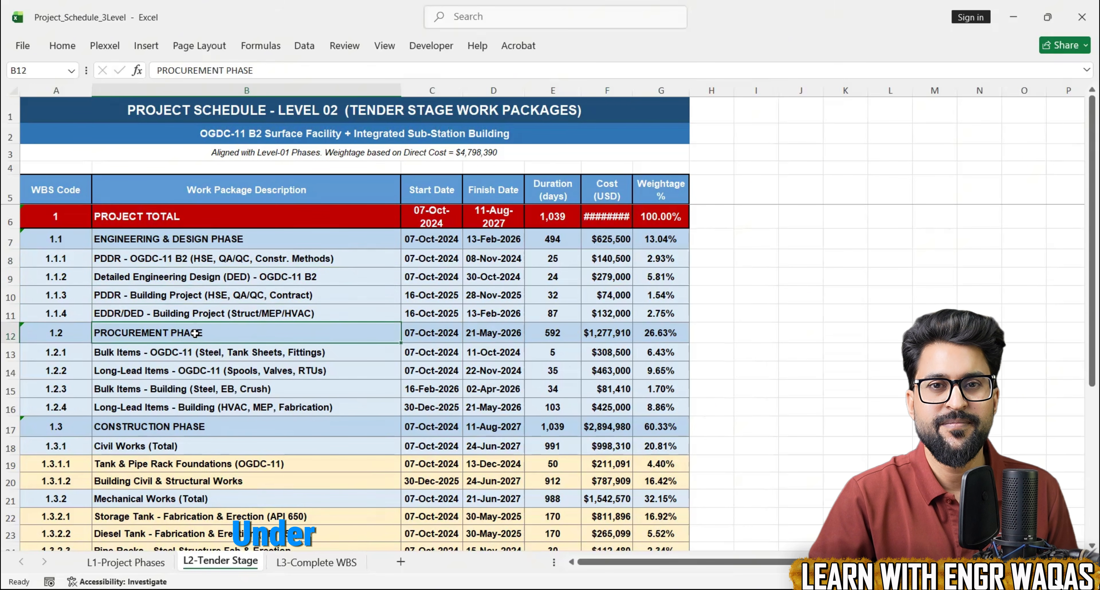
{"action": "left_click", "coordinate": [197, 353]}
{"action": "left_click", "coordinate": [199, 371]}
{"action": "scroll", "coordinate": [199, 382], "scroll_direction": "down", "scroll_amount": 2}
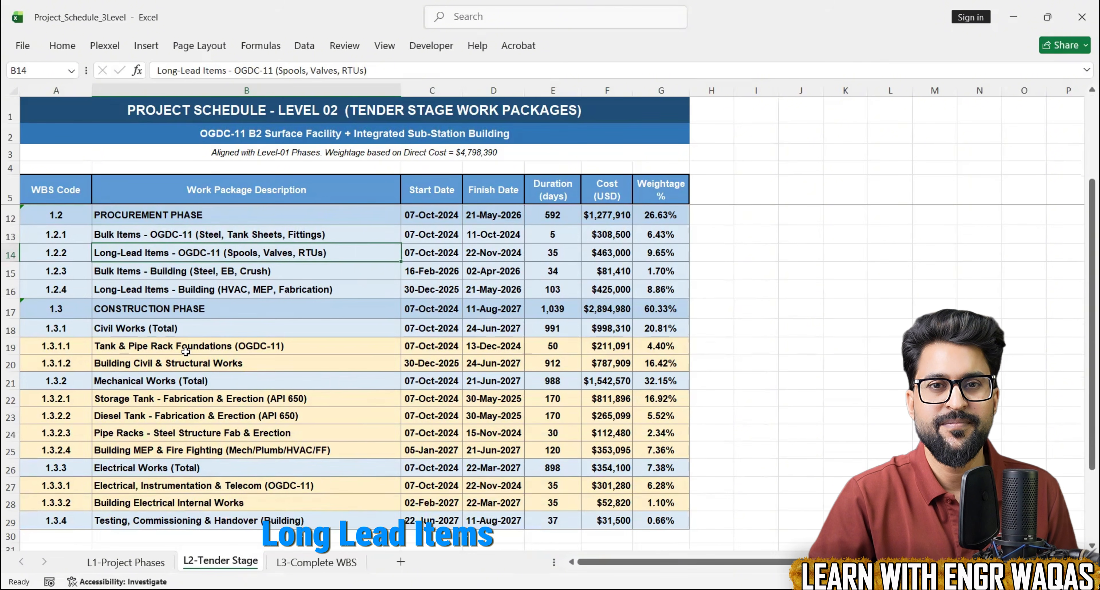
{"action": "left_click", "coordinate": [175, 307]}
{"action": "left_click", "coordinate": [176, 328]}
{"action": "left_click", "coordinate": [179, 346]}
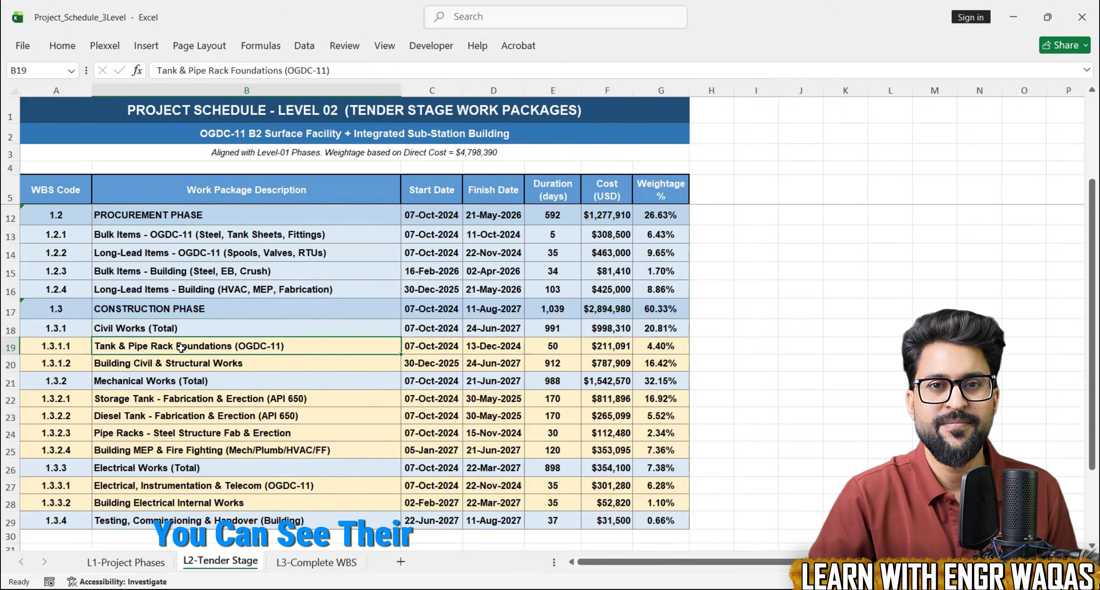
{"action": "left_click", "coordinate": [185, 360]}
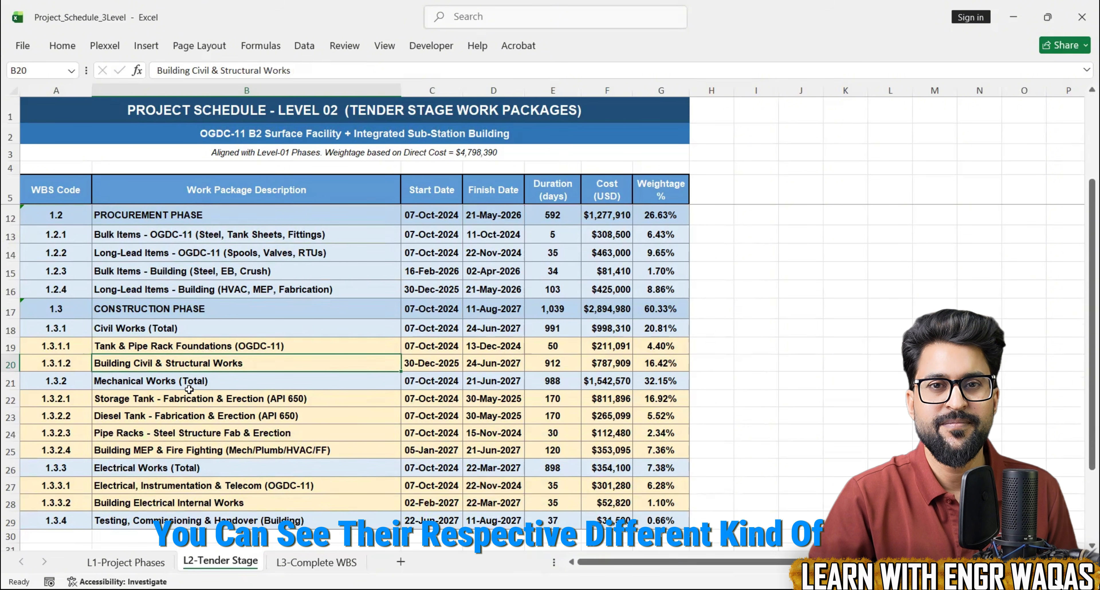
Step: Open the L3-Complete WBS sheet and review the detailed engineering and procurement items down to the start of the Construction phase
{"action": "left_click", "coordinate": [299, 563]}
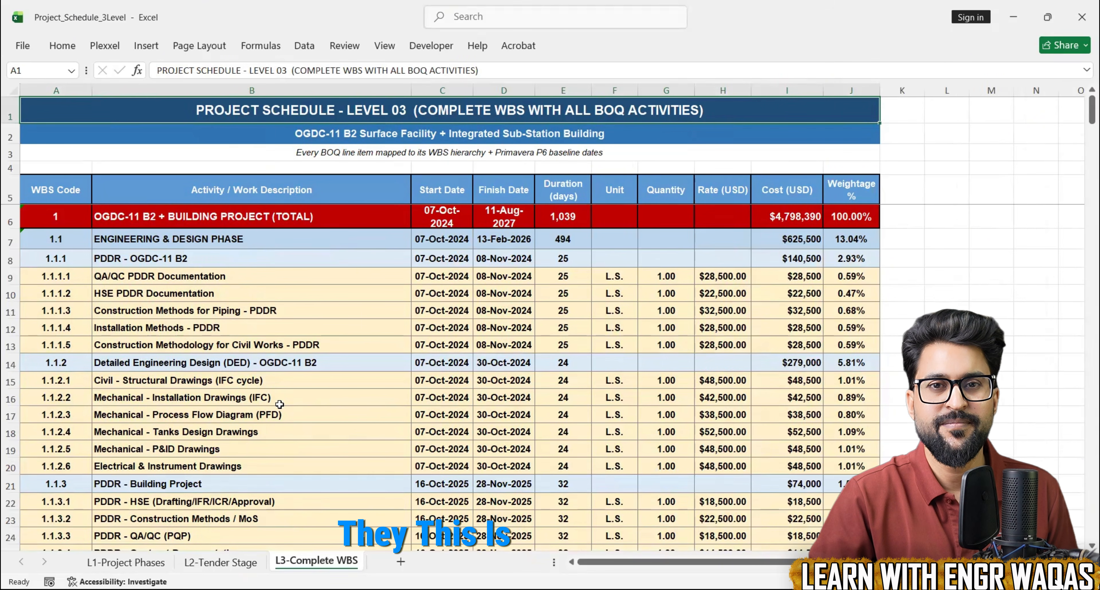
{"action": "scroll", "coordinate": [279, 404], "scroll_direction": "down", "scroll_amount": 3}
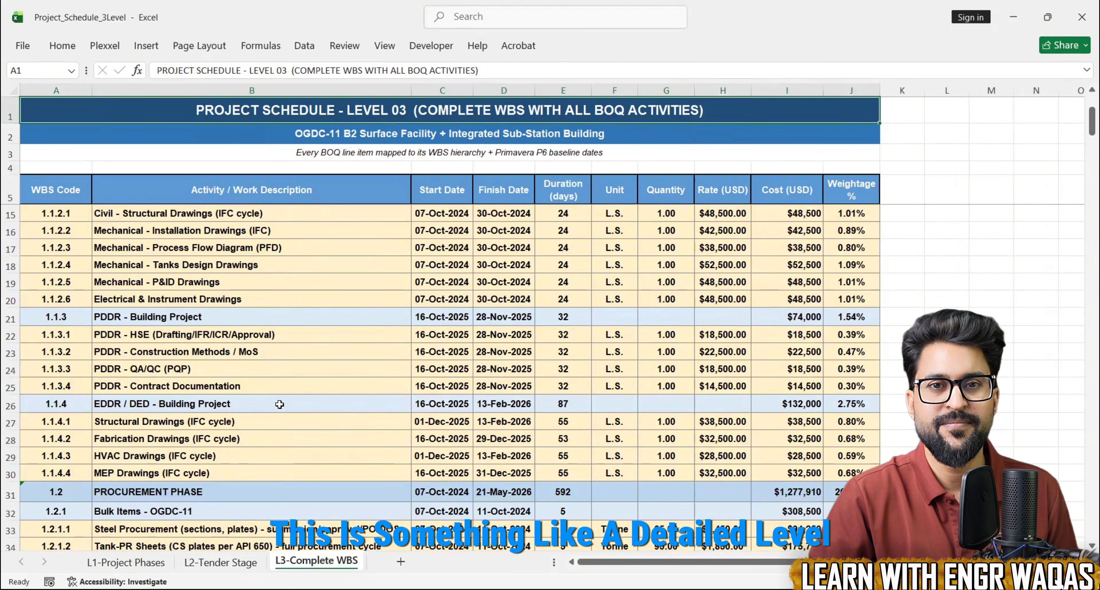
{"action": "scroll", "coordinate": [279, 404], "scroll_direction": "down", "scroll_amount": 6}
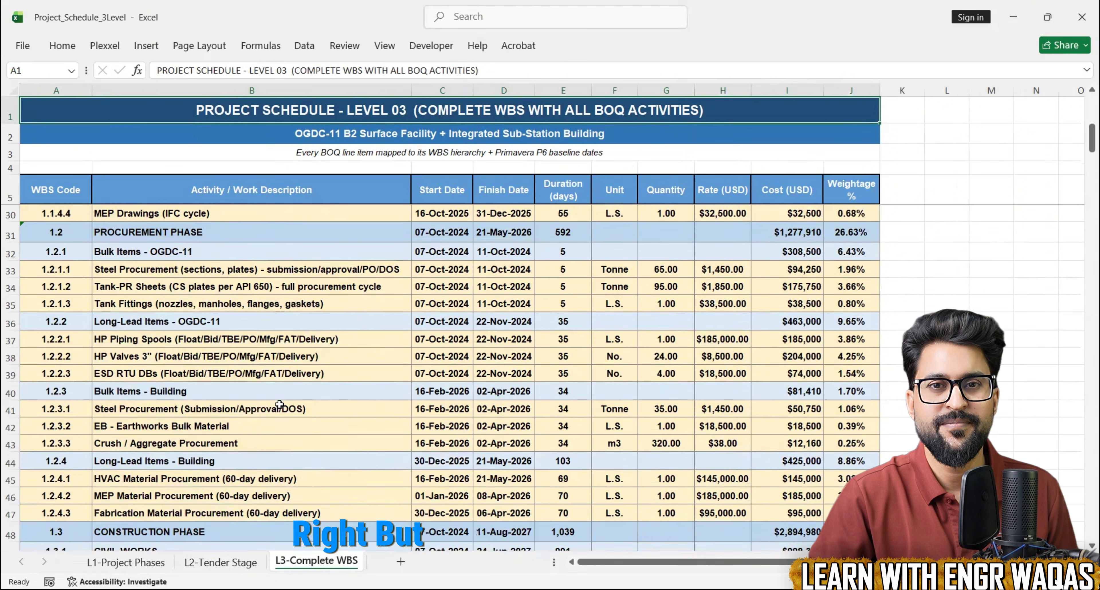
{"action": "scroll", "coordinate": [279, 404], "scroll_direction": "down", "scroll_amount": 3}
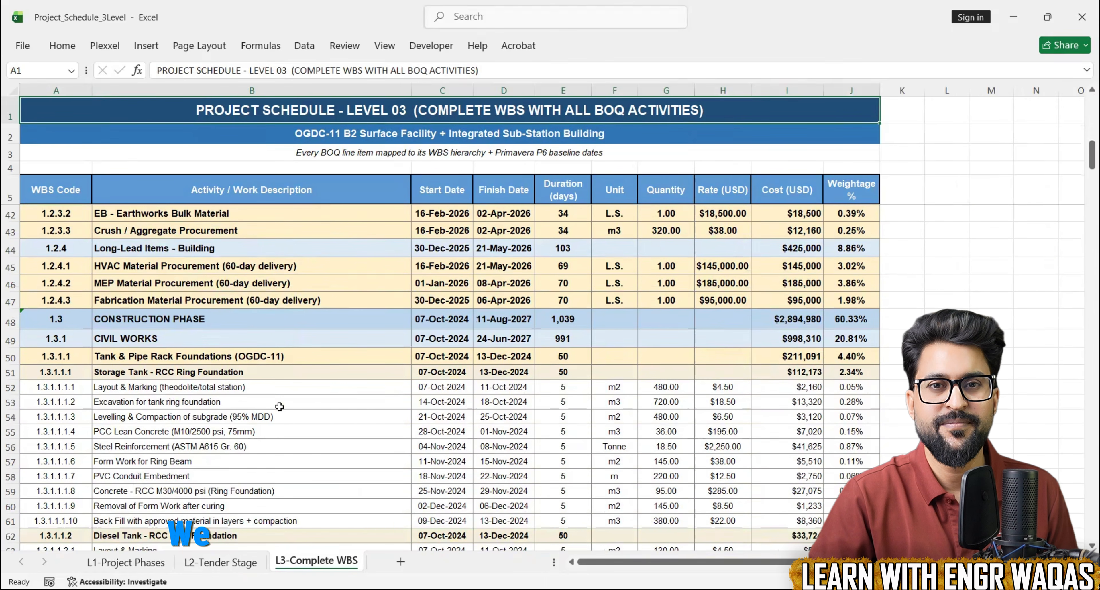
{"action": "scroll", "coordinate": [258, 382], "scroll_direction": "up", "scroll_amount": 4}
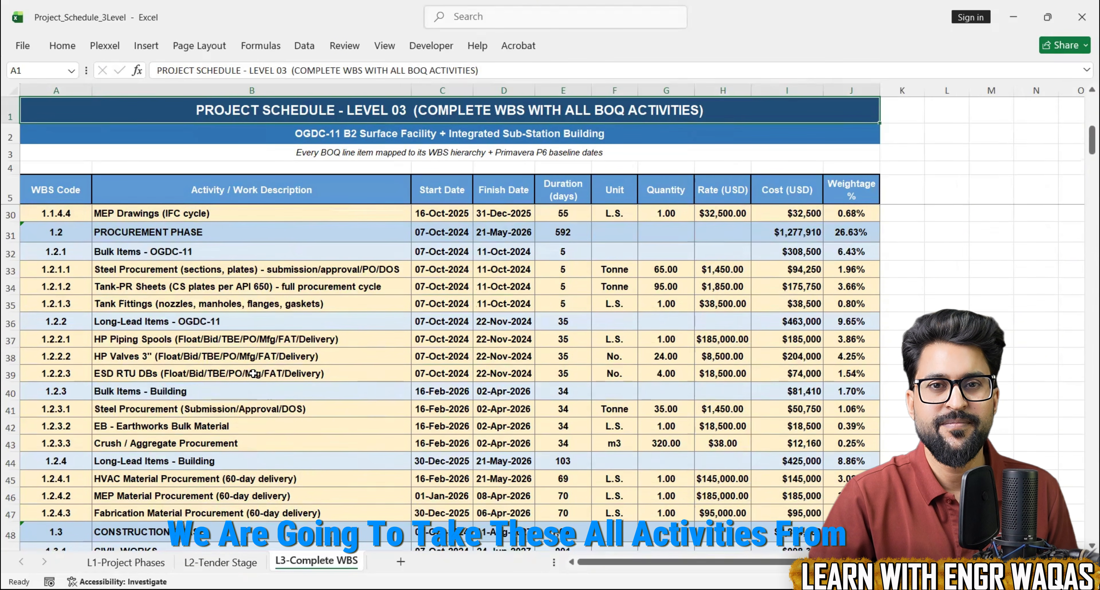
{"action": "scroll", "coordinate": [253, 373], "scroll_direction": "down", "scroll_amount": 2}
{"action": "scroll", "coordinate": [254, 374], "scroll_direction": "down", "scroll_amount": 2}
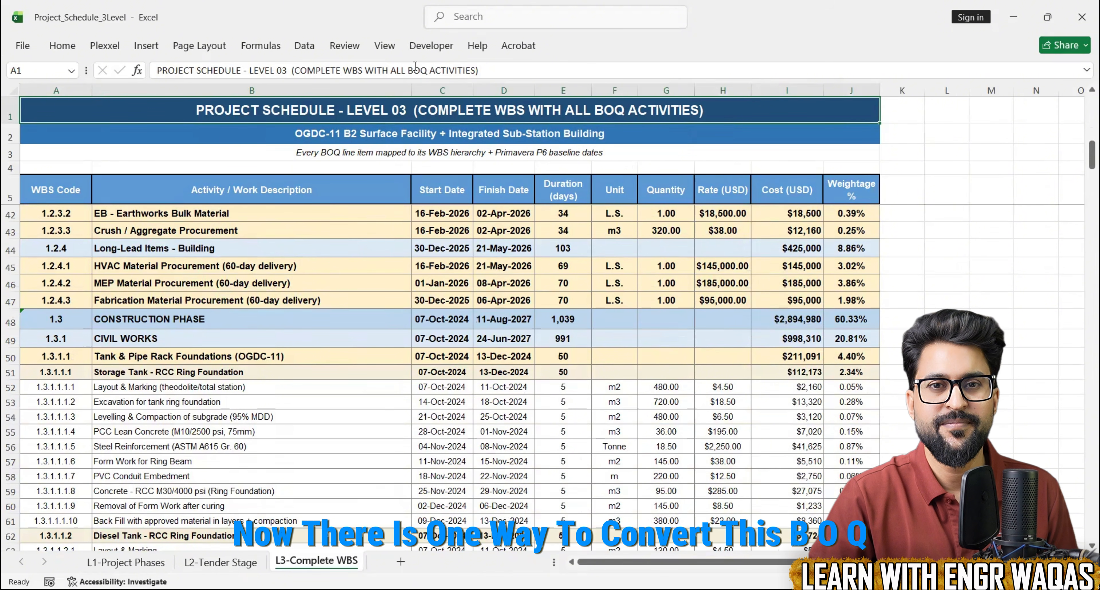
Step: Examine the Storage Tank - RCC Ring Foundation activities under Tank & Pipe Rack Foundations on the L3-Complete WBS sheet
{"action": "key", "text": "alt+Tab"}
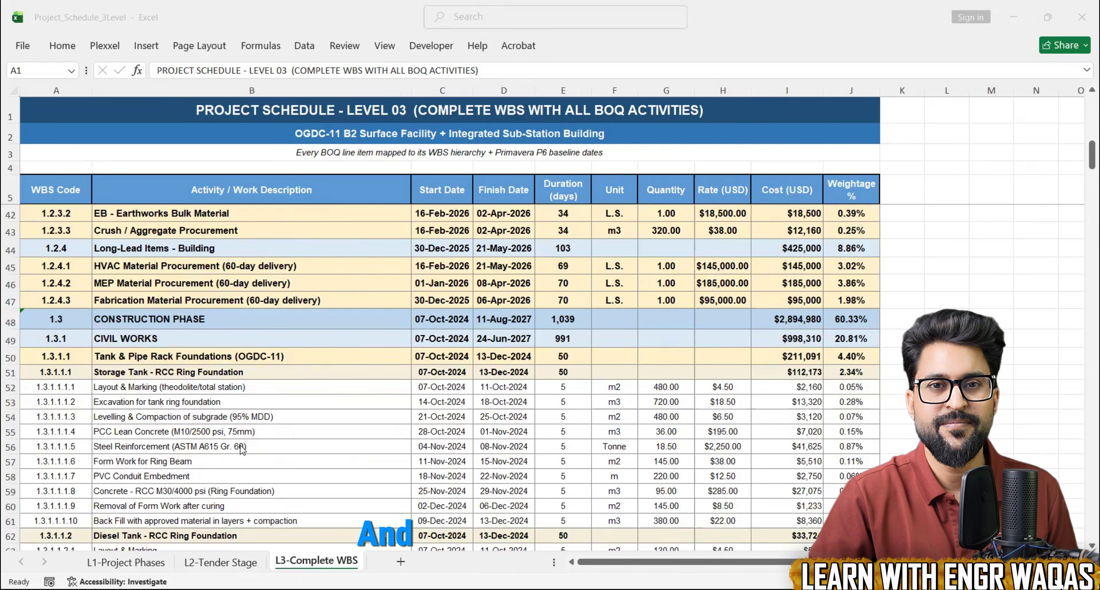
{"action": "left_click", "coordinate": [283, 386]}
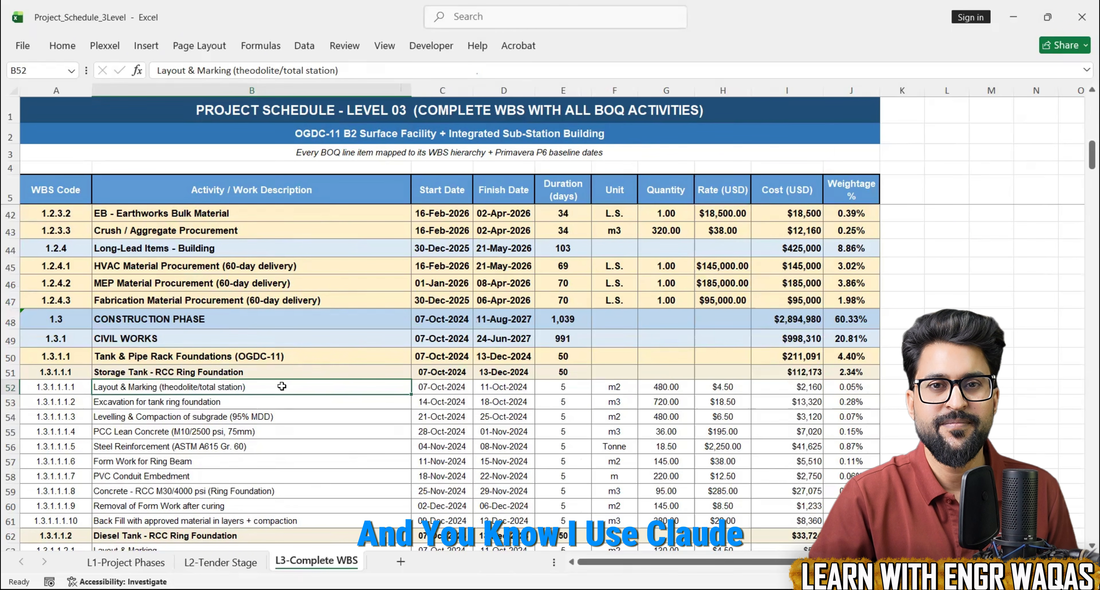
{"action": "scroll", "coordinate": [282, 386], "scroll_direction": "down", "scroll_amount": 1}
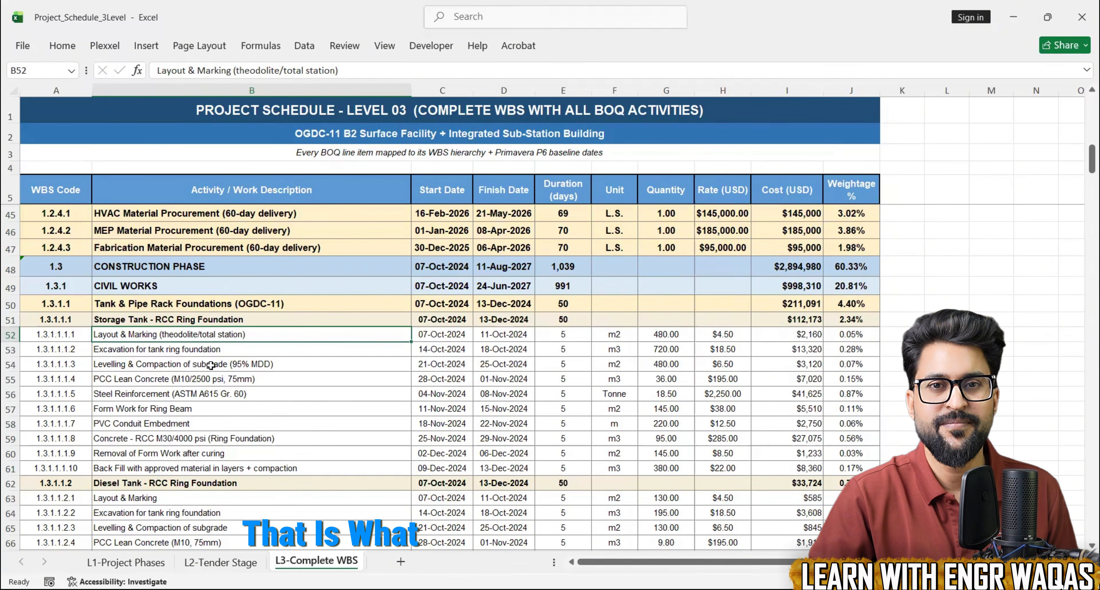
{"action": "key", "text": "alt+Tab"}
{"action": "left_click", "coordinate": [177, 257]}
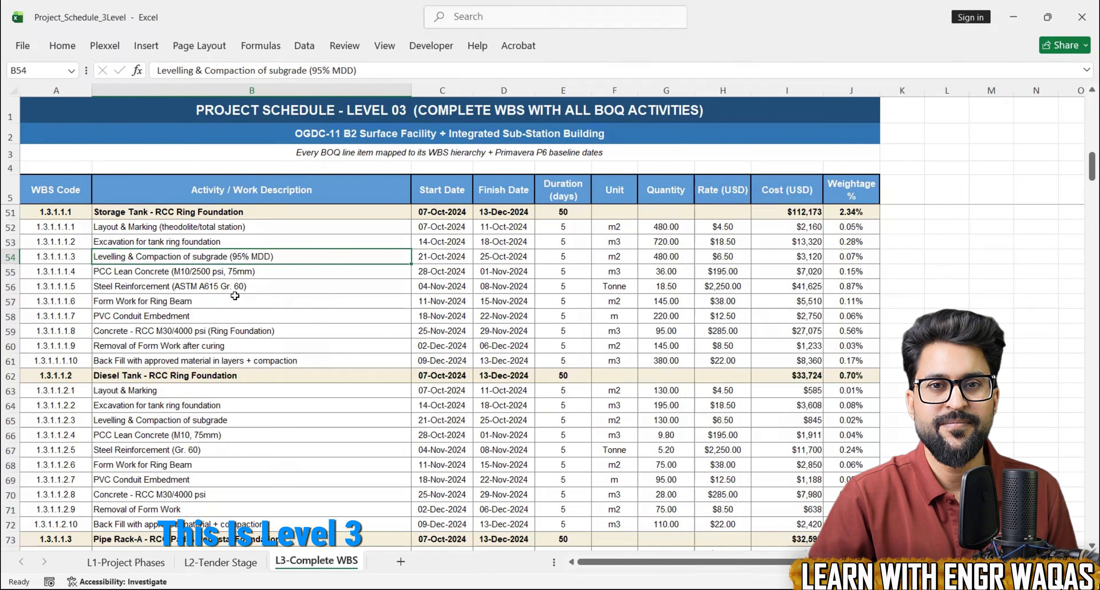
{"action": "scroll", "coordinate": [156, 262], "scroll_direction": "up", "scroll_amount": 1}
{"action": "left_click", "coordinate": [163, 270]}
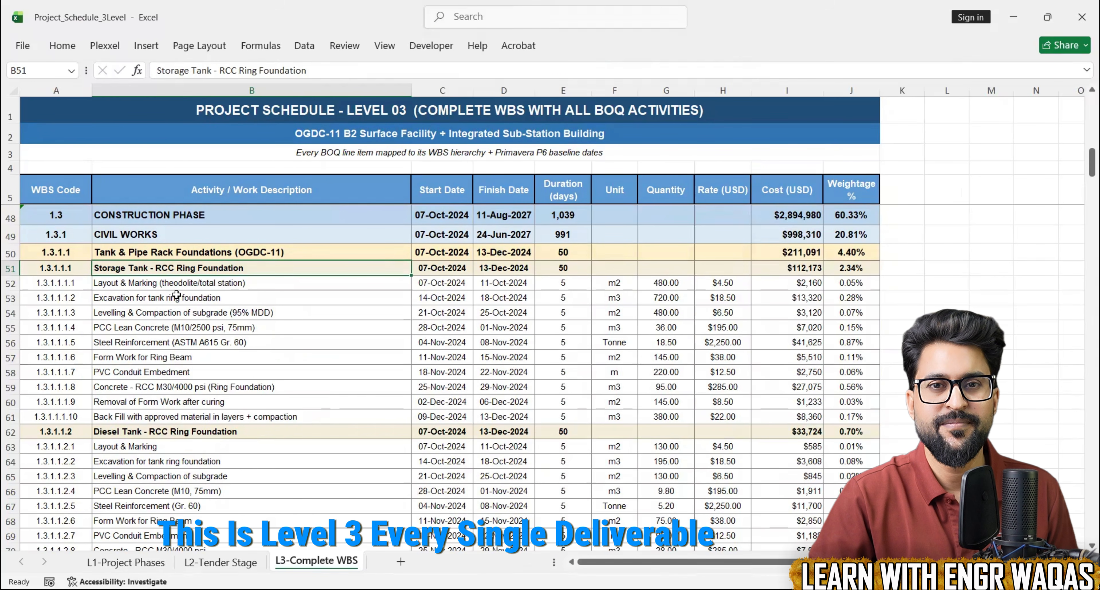
{"action": "left_click", "coordinate": [176, 288]}
{"action": "left_click", "coordinate": [182, 297]}
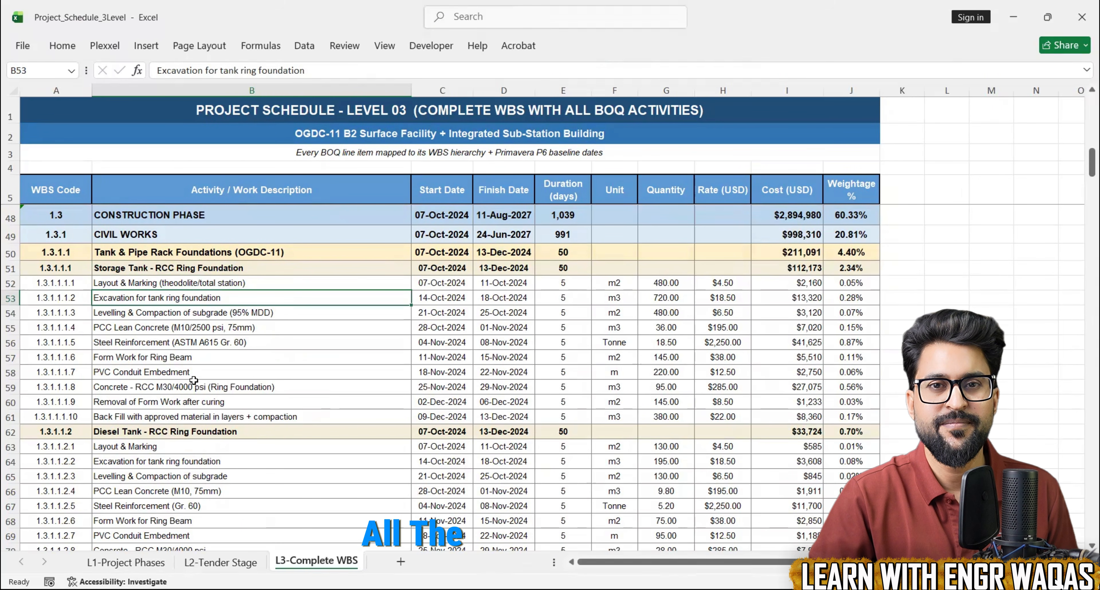
Step: Examine how the Construction Phase breaks down into Civil Works and its foundation activities on the L3-Complete WBS sheet
{"action": "scroll", "coordinate": [194, 390], "scroll_direction": "down", "scroll_amount": 1}
{"action": "scroll", "coordinate": [201, 344], "scroll_direction": "up", "scroll_amount": 6}
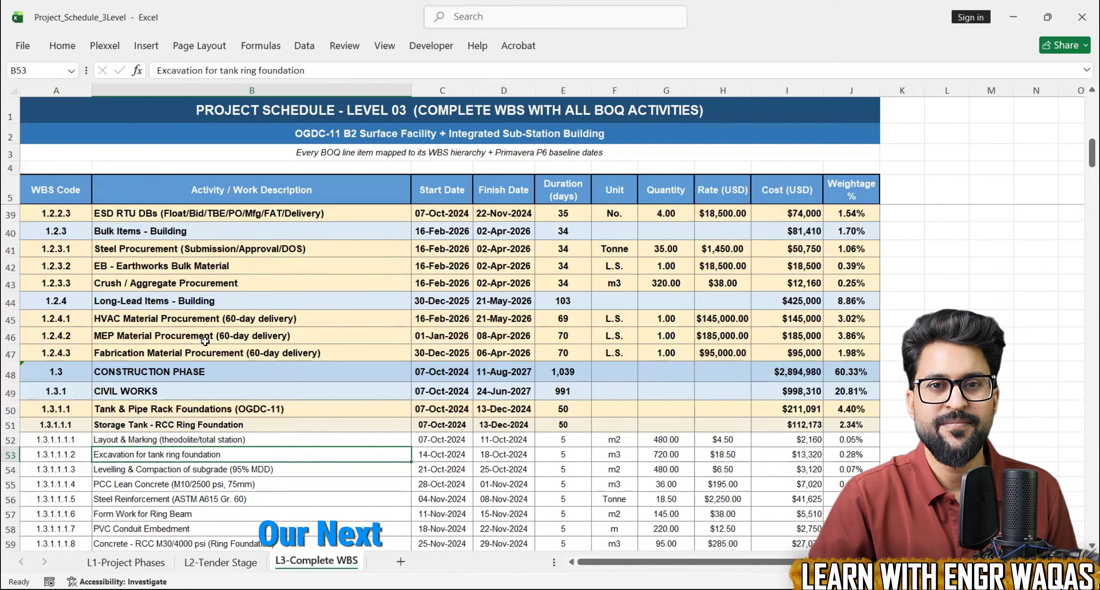
{"action": "scroll", "coordinate": [206, 341], "scroll_direction": "down", "scroll_amount": 3}
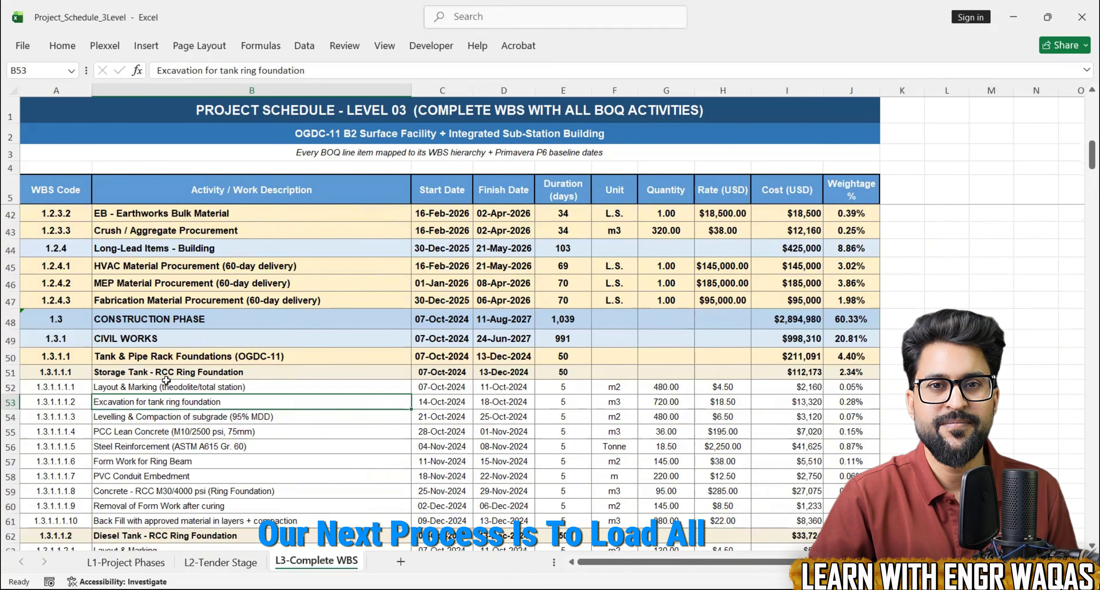
{"action": "scroll", "coordinate": [166, 381], "scroll_direction": "down", "scroll_amount": 2}
{"action": "scroll", "coordinate": [180, 341], "scroll_direction": "up", "scroll_amount": 1}
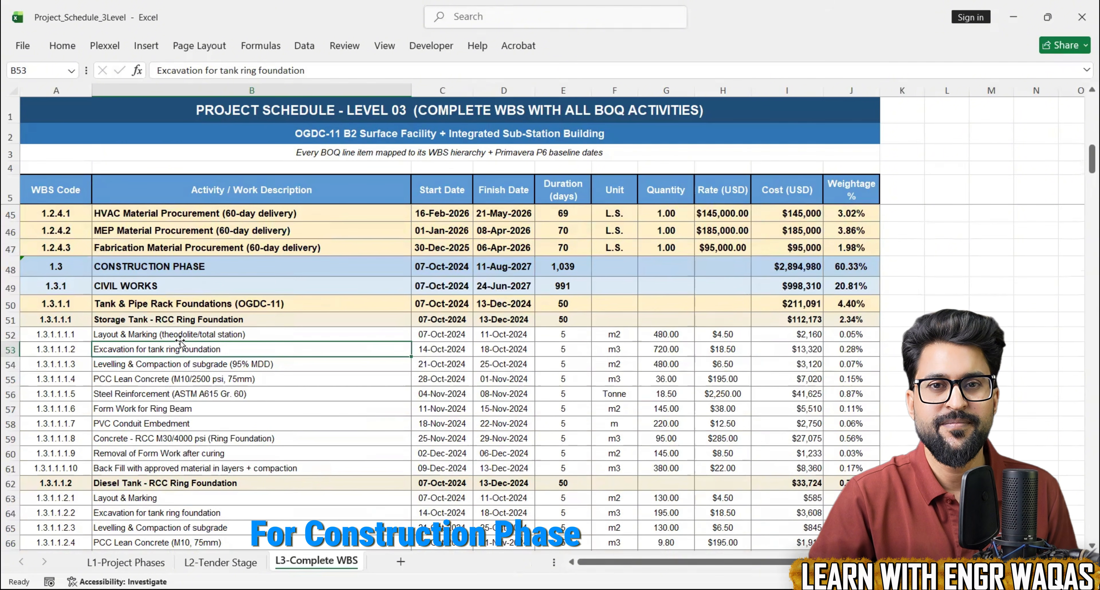
{"action": "left_click", "coordinate": [96, 273]}
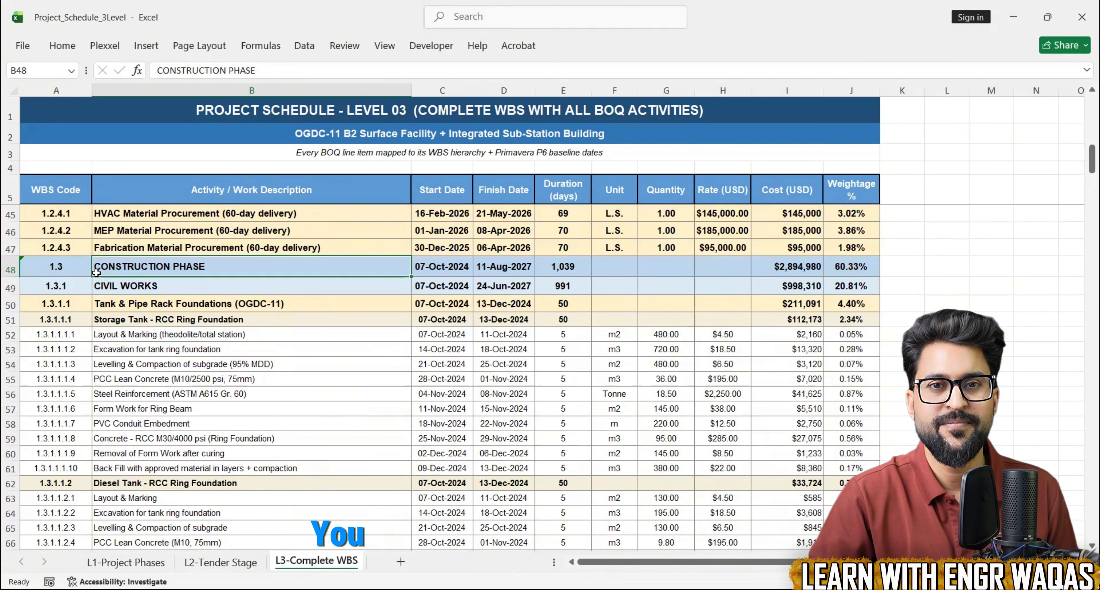
{"action": "left_click", "coordinate": [123, 289]}
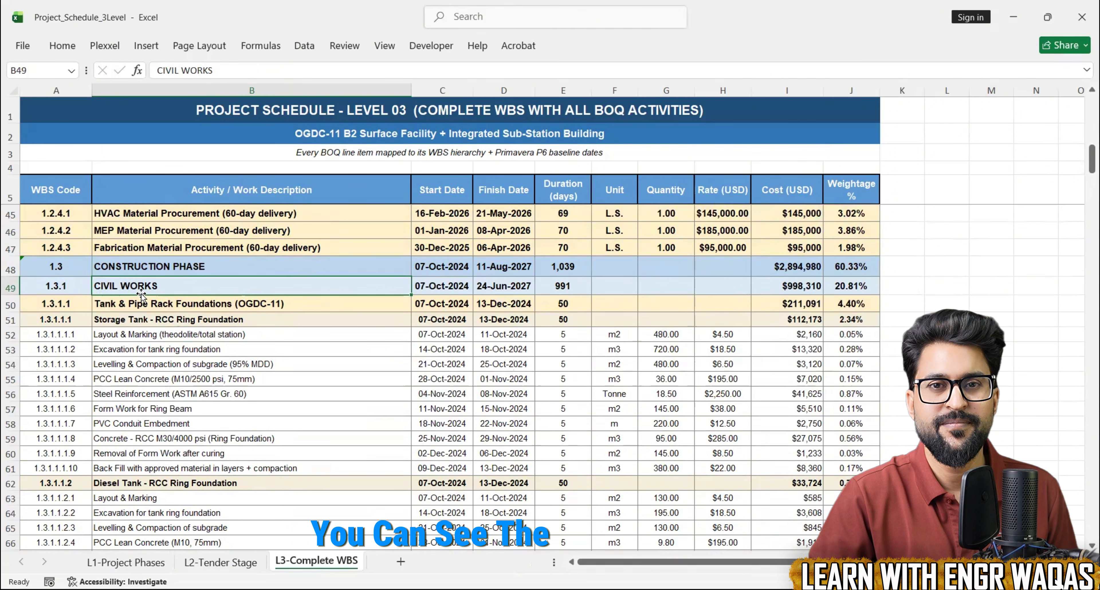
{"action": "left_click", "coordinate": [160, 265]}
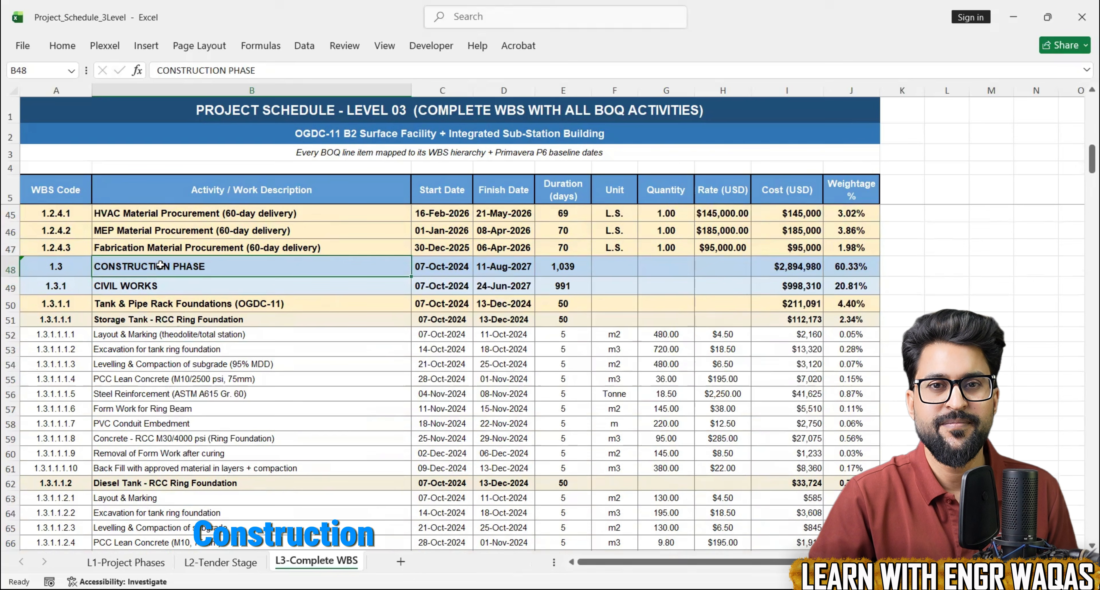
{"action": "left_click", "coordinate": [169, 287]}
{"action": "scroll", "coordinate": [170, 287], "scroll_direction": "down", "scroll_amount": 3}
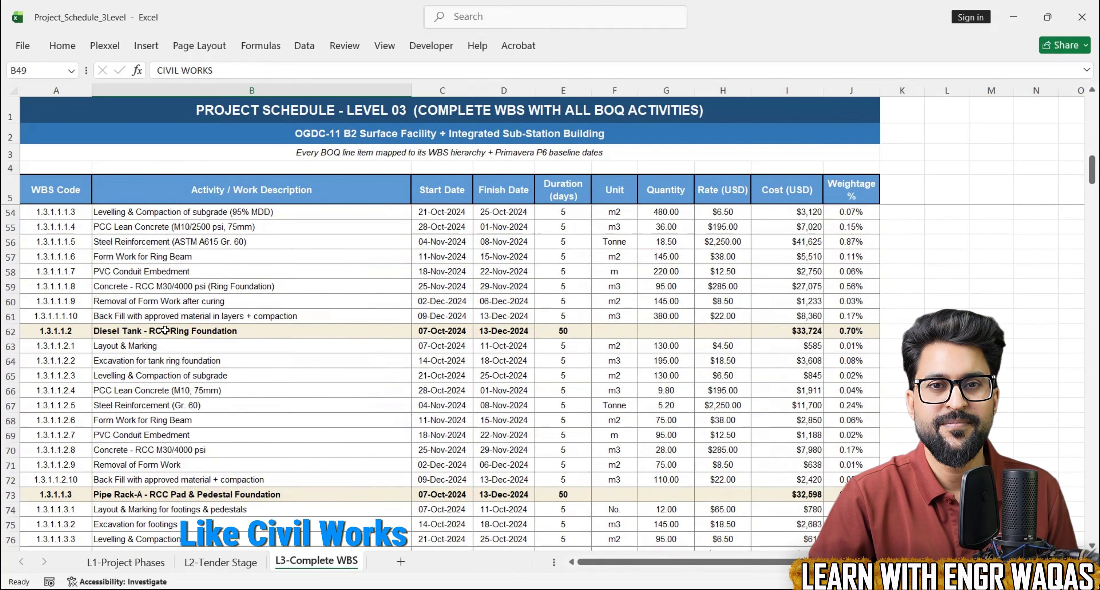
{"action": "scroll", "coordinate": [180, 305], "scroll_direction": "up", "scroll_amount": 2}
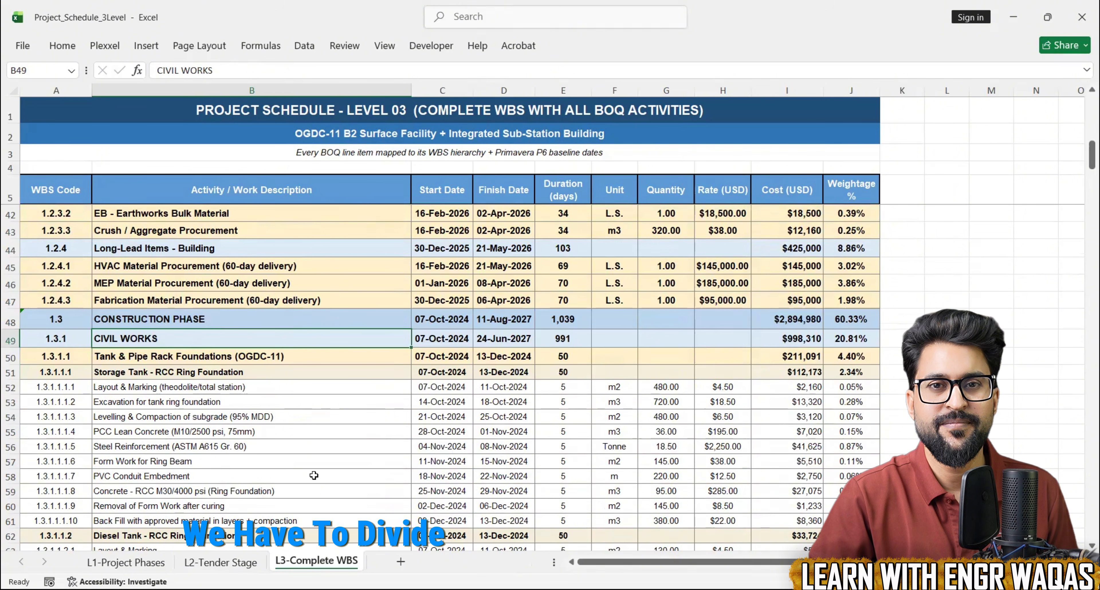
{"action": "left_click", "coordinate": [143, 317]}
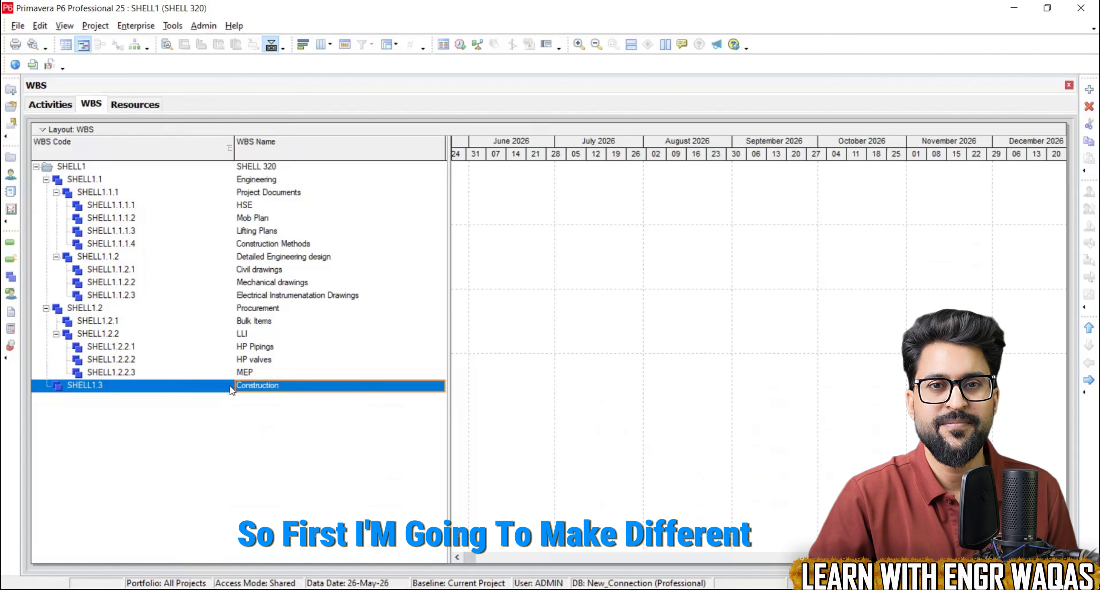
Step: In the SHELL 320 project in Primavera P6, add a WBS element named "Civil works" under Construction
{"action": "right_click", "coordinate": [268, 383]}
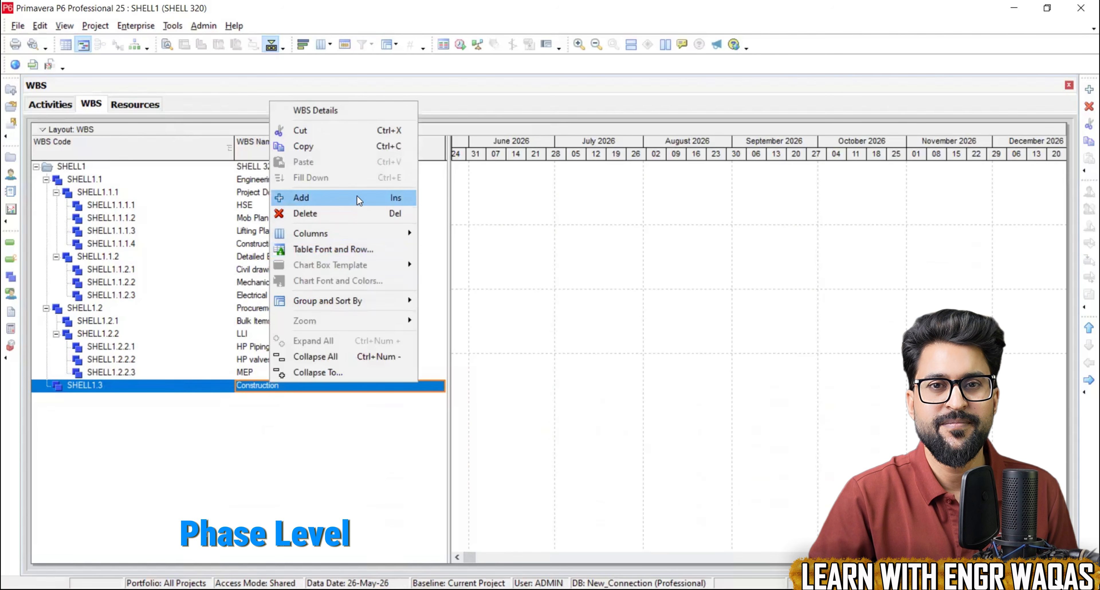
{"action": "left_click", "coordinate": [296, 196]}
{"action": "left_click", "coordinate": [288, 400]}
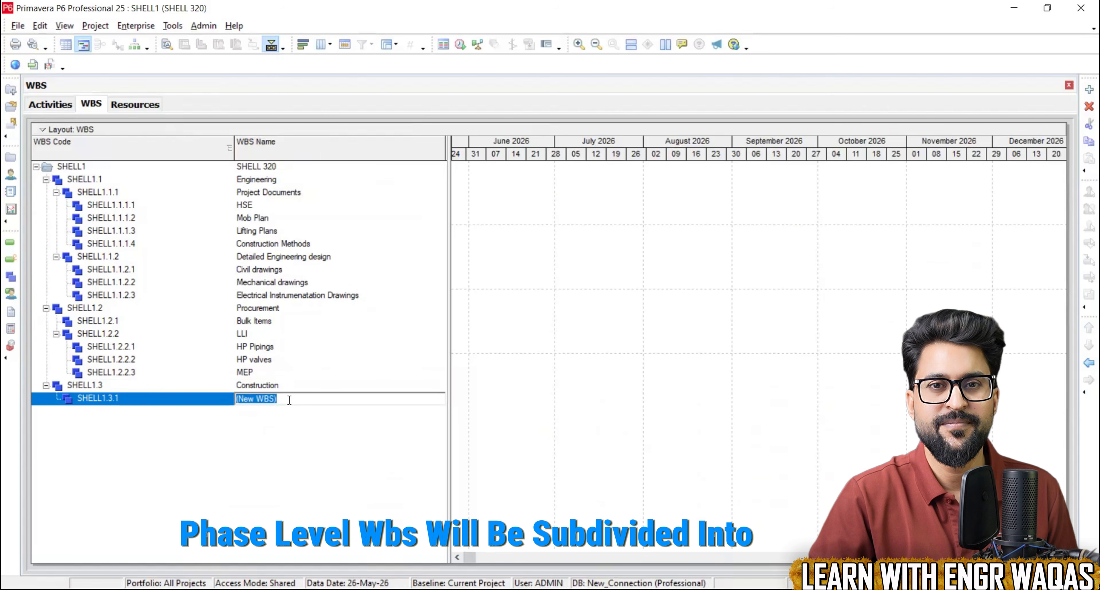
{"action": "type", "text": "clVI"}
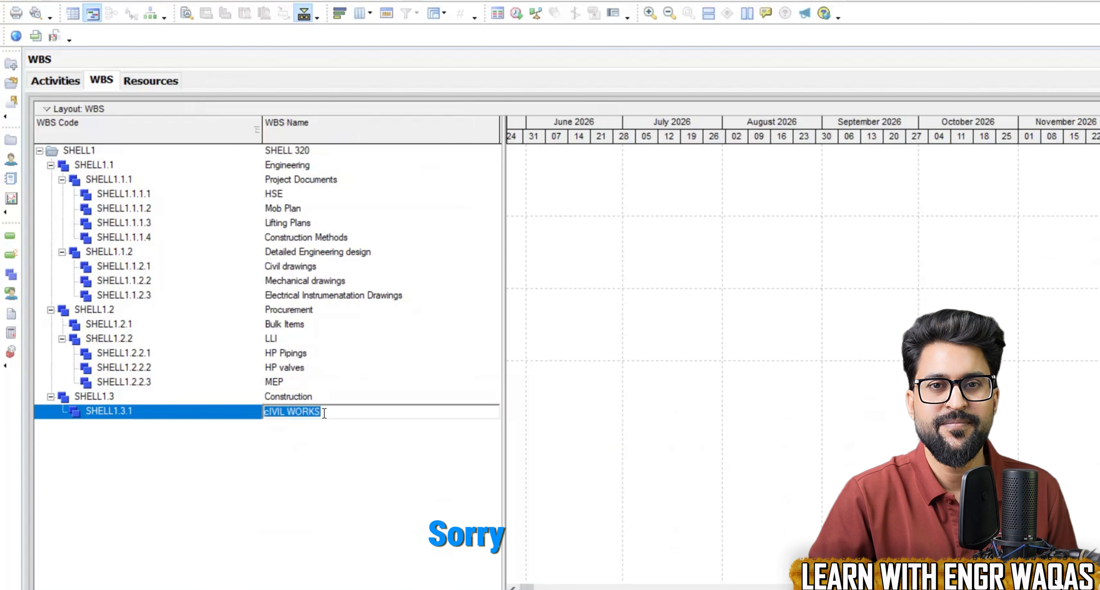
{"action": "type", "text": "Civil works"}
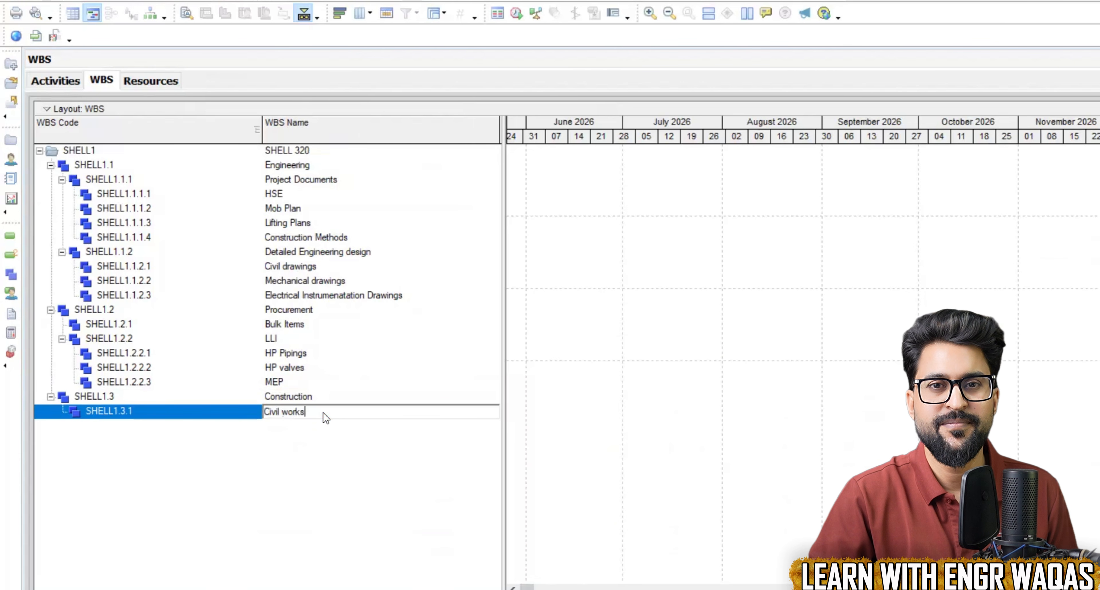
{"action": "key", "text": "Return"}
Step: Add a second WBS element under Construction and name it "Mechanical"
{"action": "left_click", "coordinate": [316, 394]}
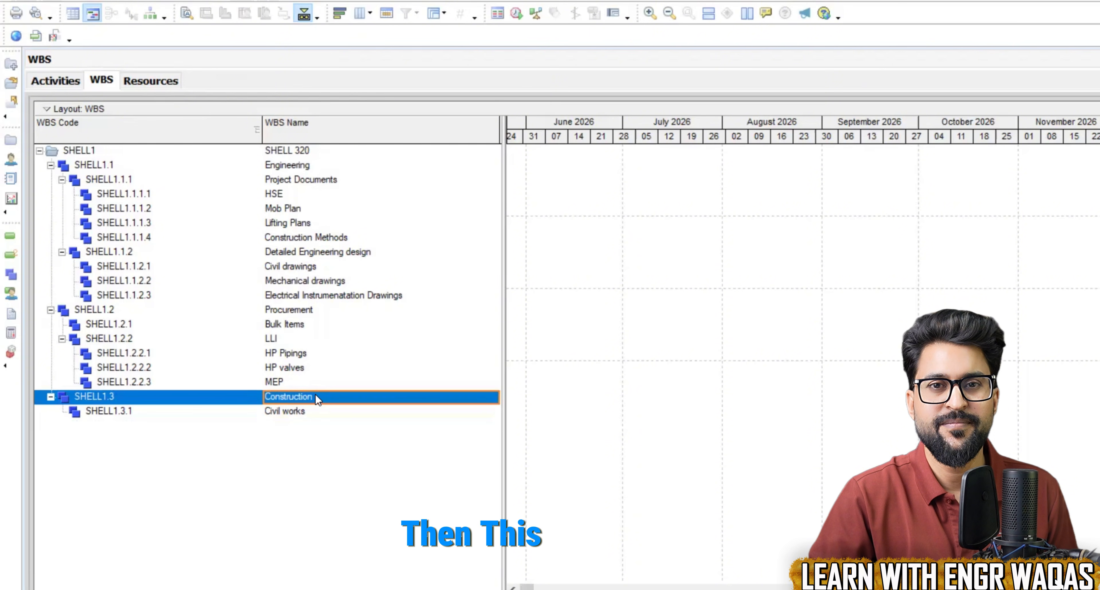
{"action": "right_click", "coordinate": [316, 393]}
{"action": "left_click", "coordinate": [390, 188]}
{"action": "left_click", "coordinate": [329, 421]}
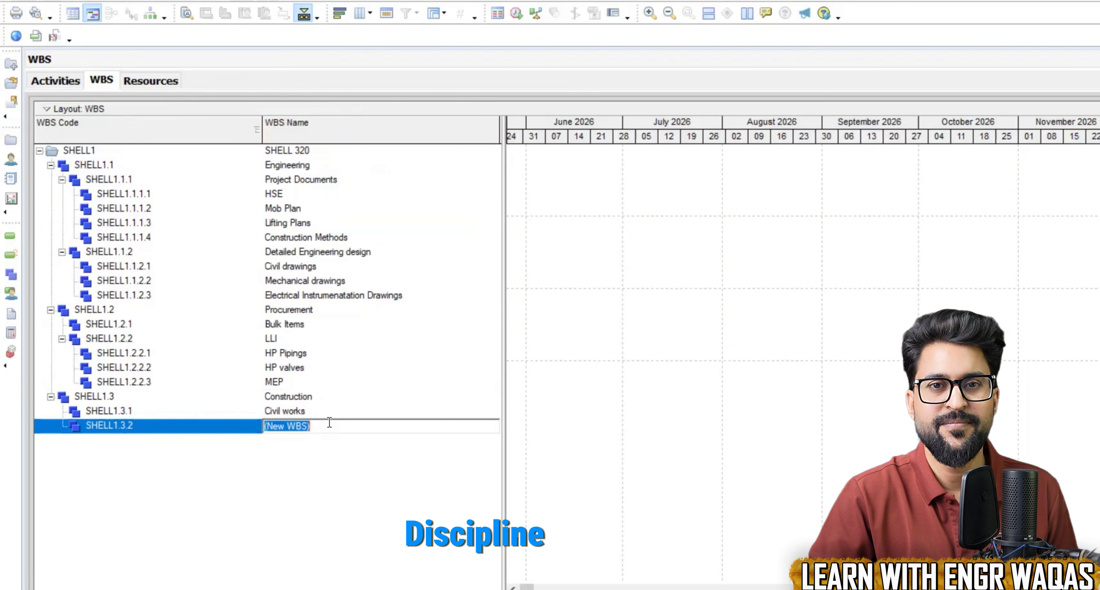
{"action": "type", "text": "Mec"}
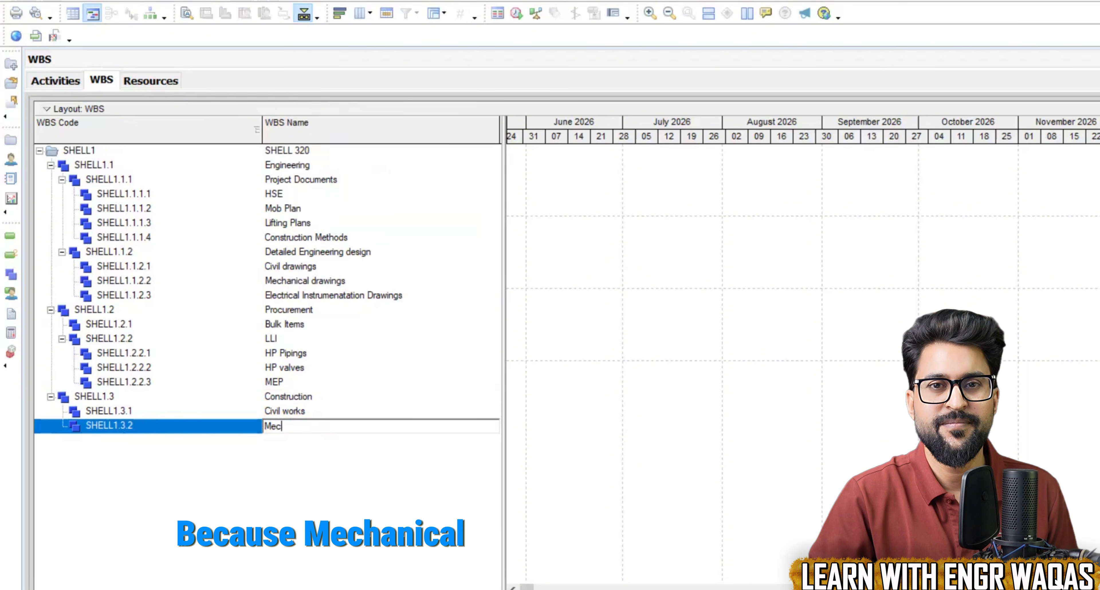
{"action": "type", "text": "hanical"}
{"action": "key", "text": "Return"}
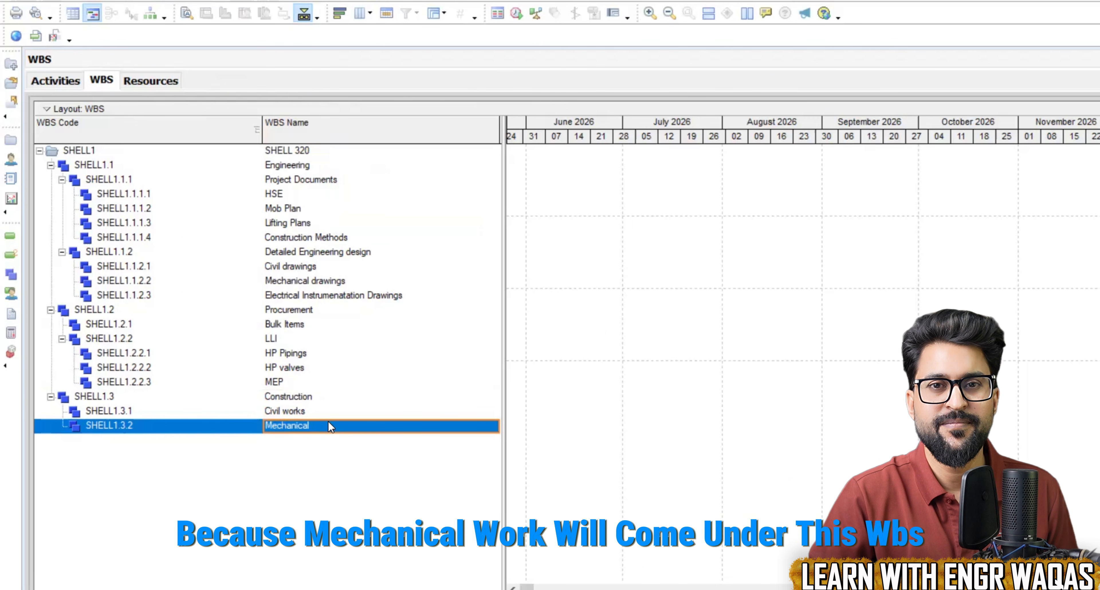
Step: Add a third WBS element under Construction, named "Electrical and Instrumantation works", and review the discipline breakdown
{"action": "left_click", "coordinate": [321, 394]}
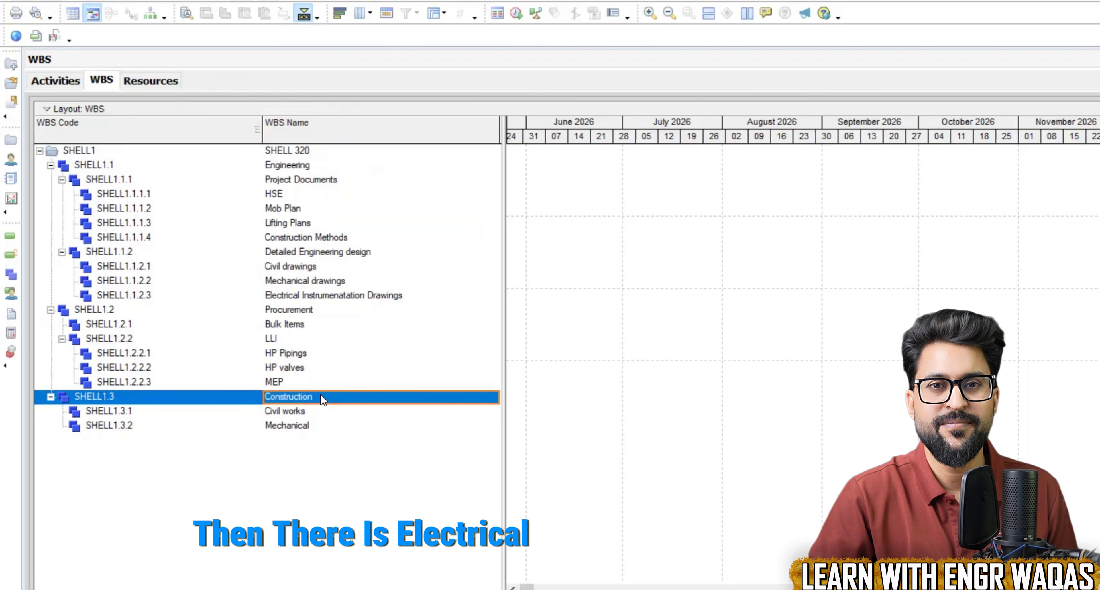
{"action": "right_click", "coordinate": [320, 393]}
{"action": "left_click", "coordinate": [406, 188]}
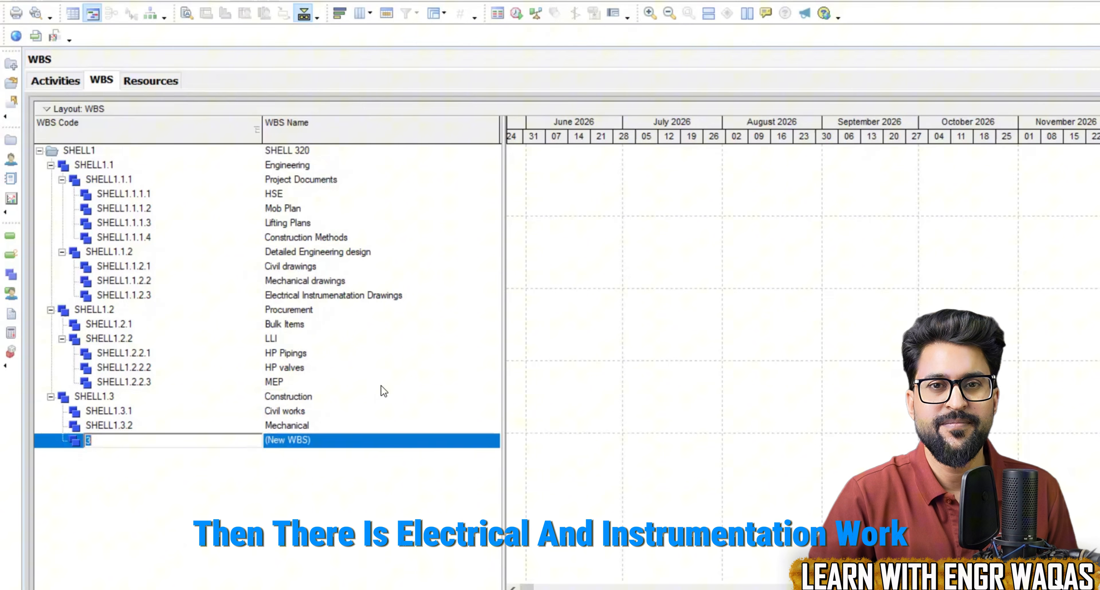
{"action": "left_click", "coordinate": [340, 439]}
{"action": "type", "text": "Electrical and Instru"}
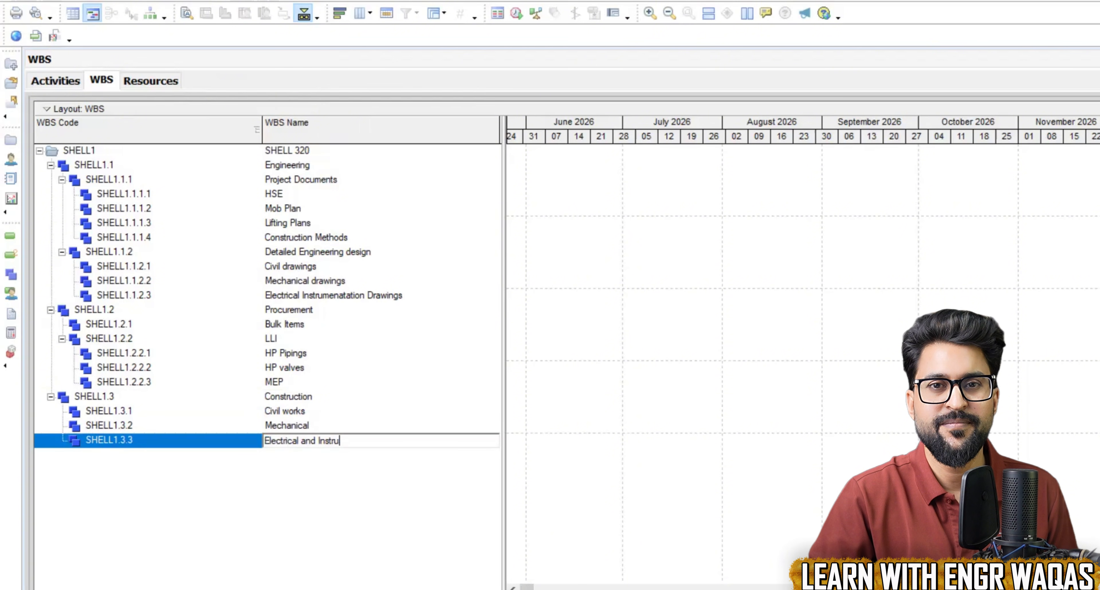
{"action": "type", "text": " wo"}
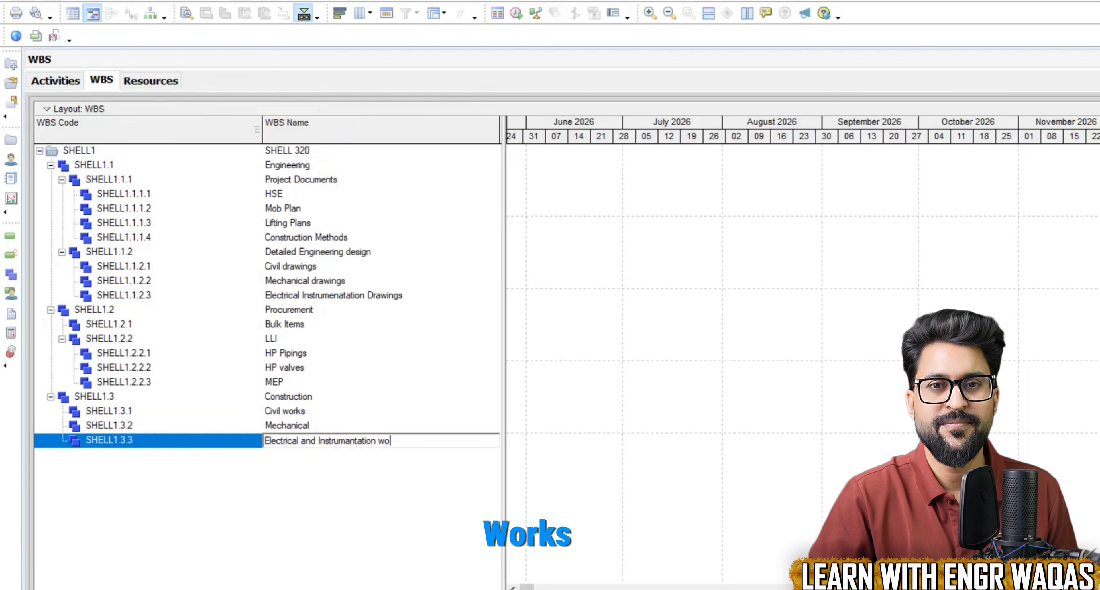
{"action": "type", "text": "rks"}
{"action": "key", "text": "Return"}
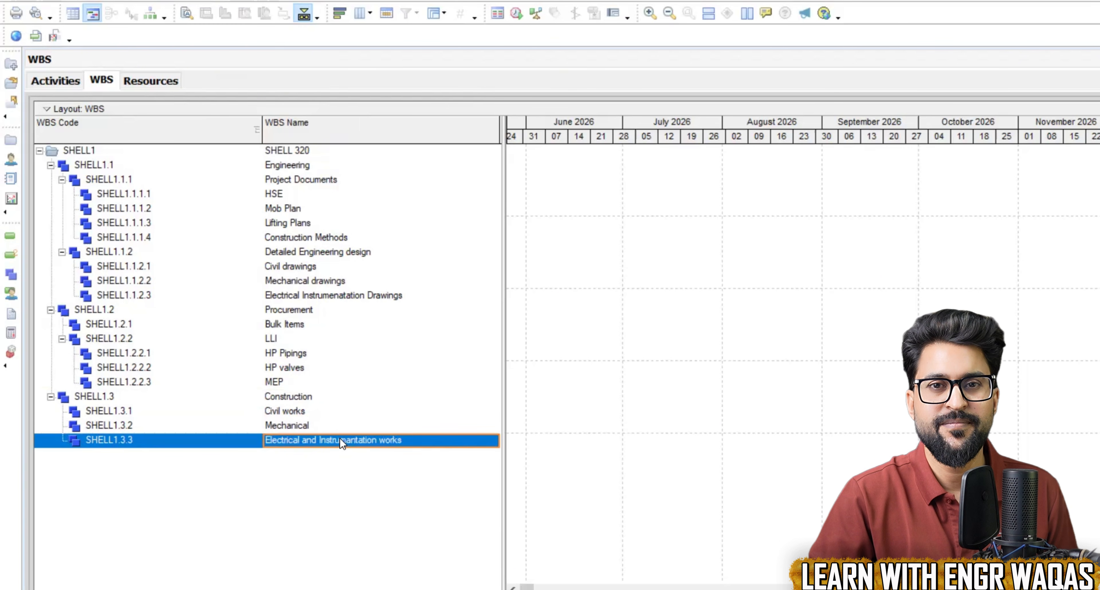
{"action": "left_click", "coordinate": [303, 413]}
{"action": "left_click", "coordinate": [311, 426]}
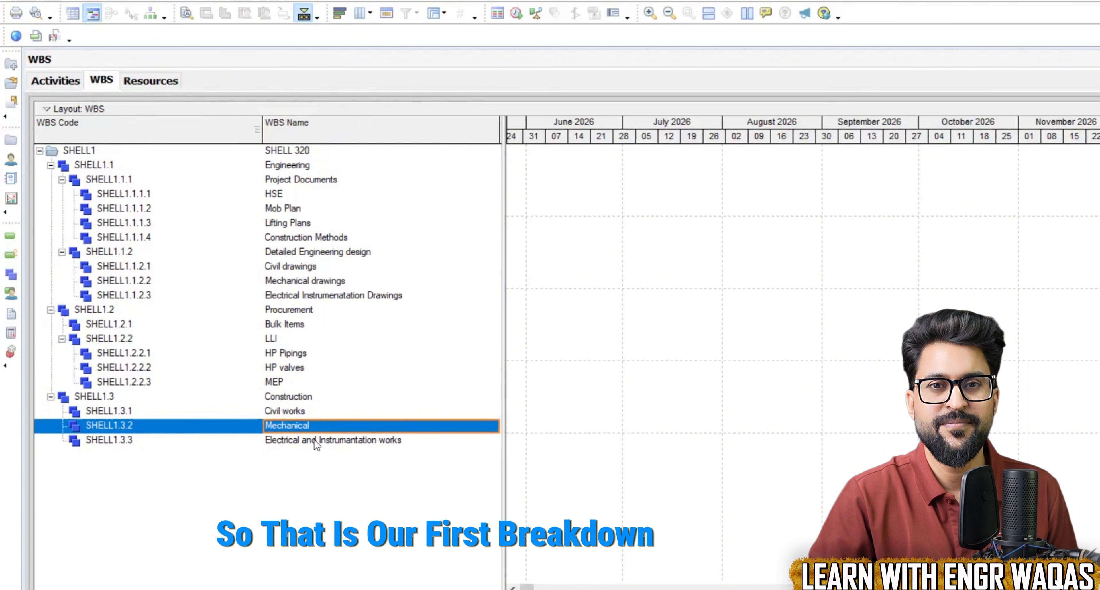
Step: Review the three disciplines under Construction and select the Civil works element for further breakdown
{"action": "left_click", "coordinate": [315, 440]}
{"action": "left_click", "coordinate": [302, 398]}
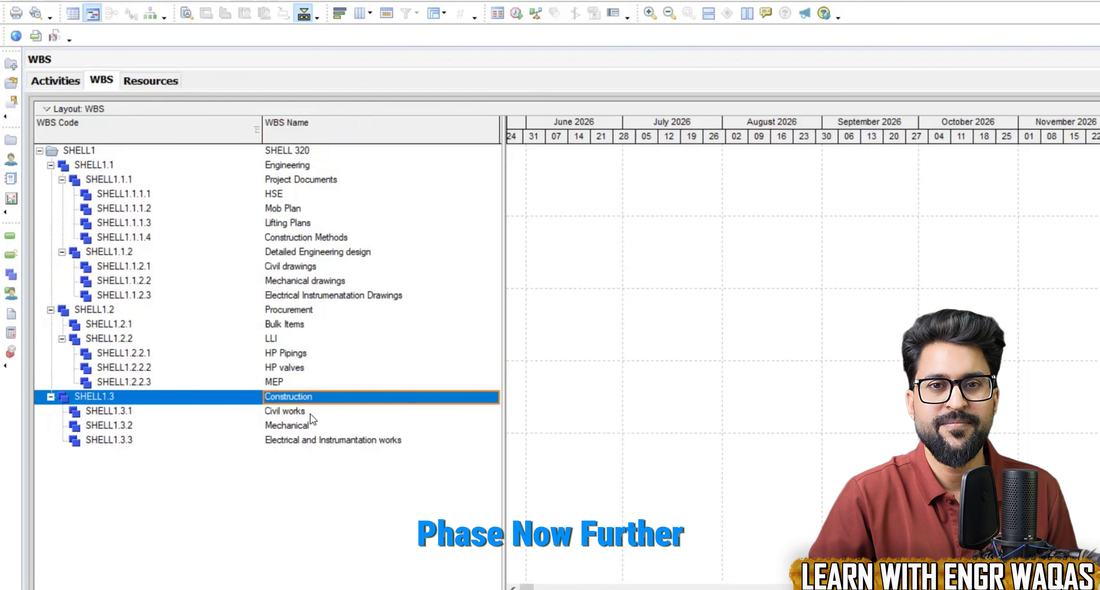
{"action": "left_click", "coordinate": [307, 413]}
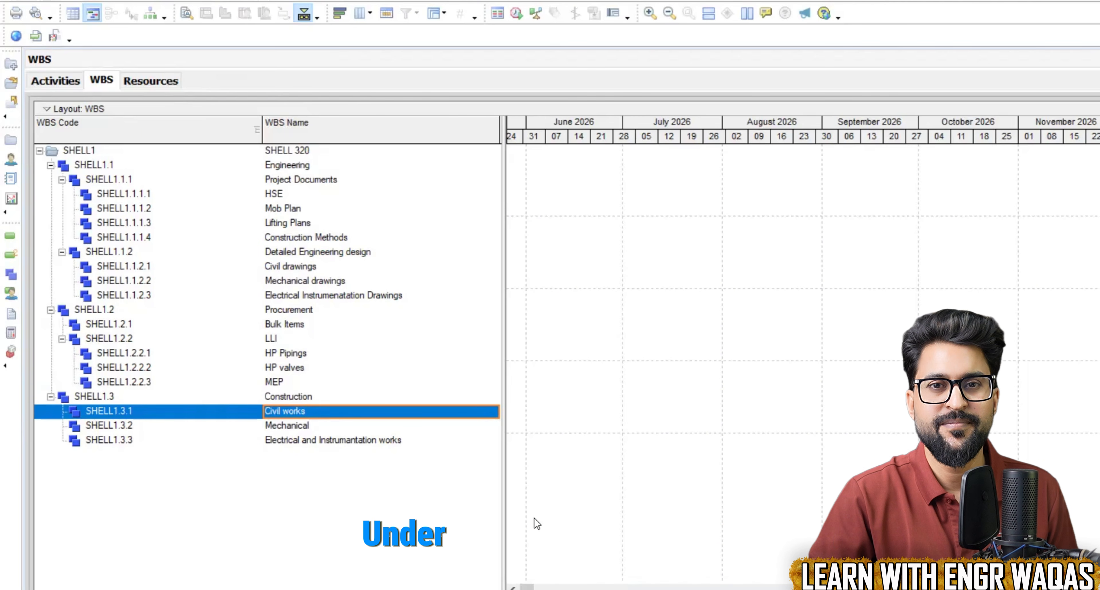
Step: Switch to the Excel schedule and examine the level below Civil Works, from Tank & Pipe Rack Foundations to Building Civil & Structural Works
{"action": "key", "text": "alt+Tab"}
{"action": "left_click", "coordinate": [154, 364]}
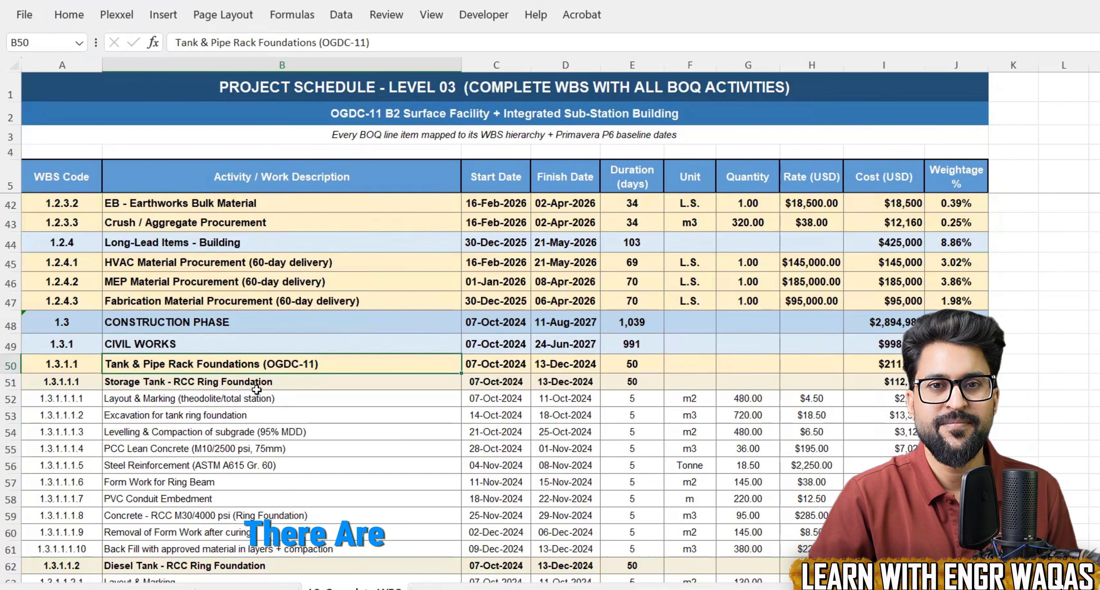
{"action": "scroll", "coordinate": [247, 370], "scroll_direction": "down", "scroll_amount": 3}
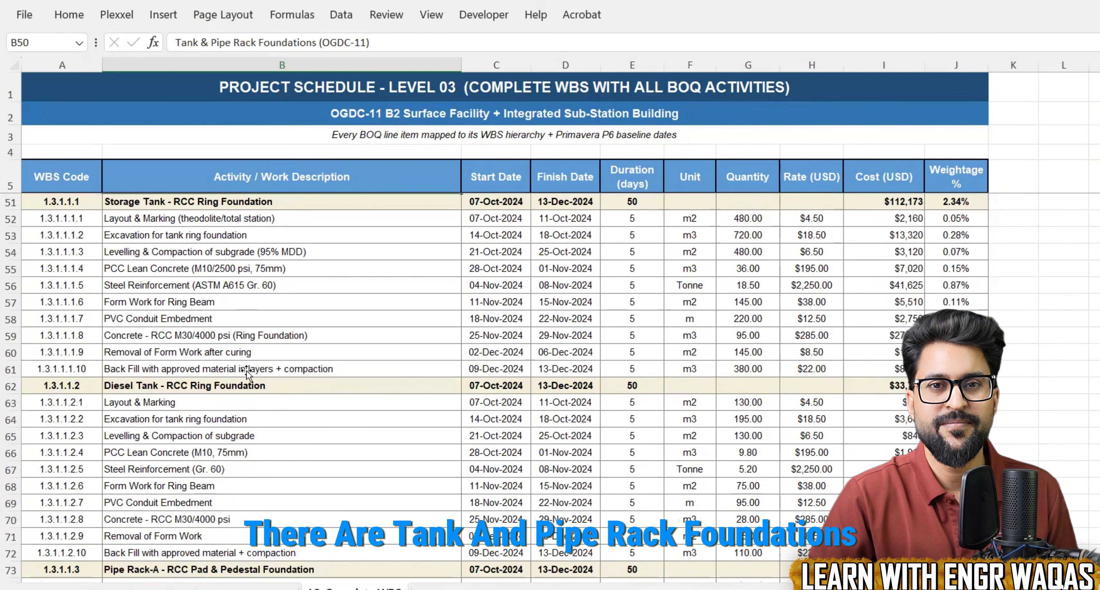
{"action": "scroll", "coordinate": [220, 371], "scroll_direction": "down", "scroll_amount": 7}
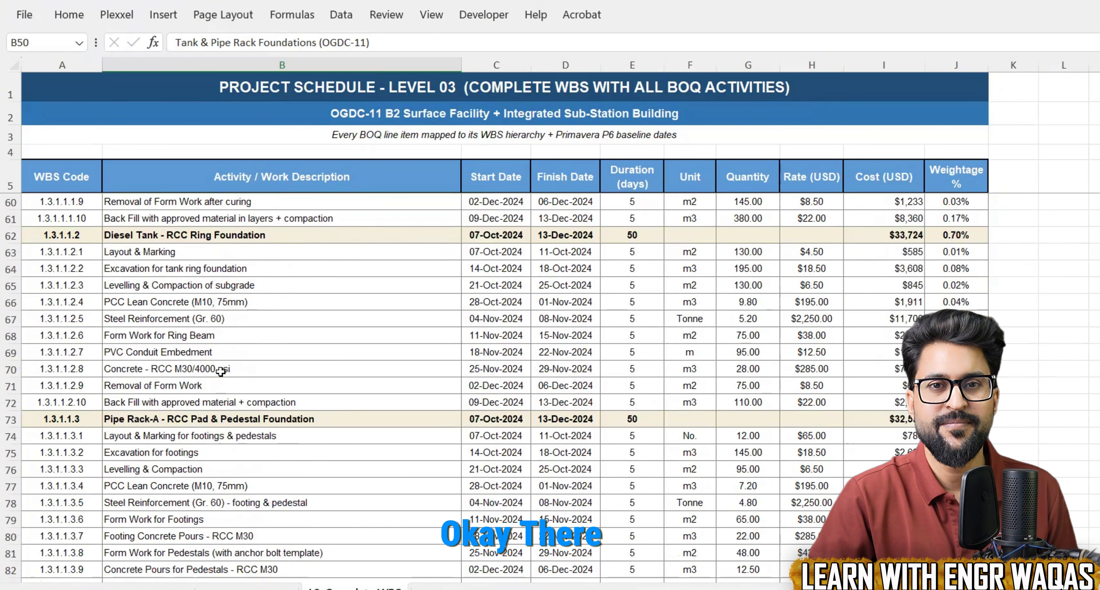
{"action": "scroll", "coordinate": [221, 371], "scroll_direction": "down", "scroll_amount": 3}
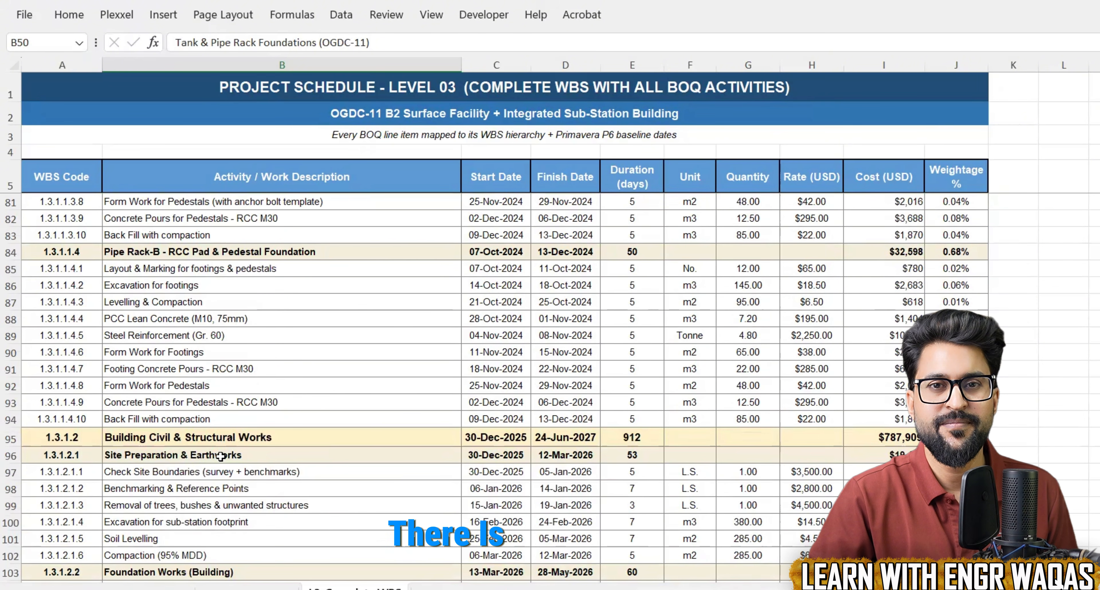
{"action": "left_click", "coordinate": [205, 436]}
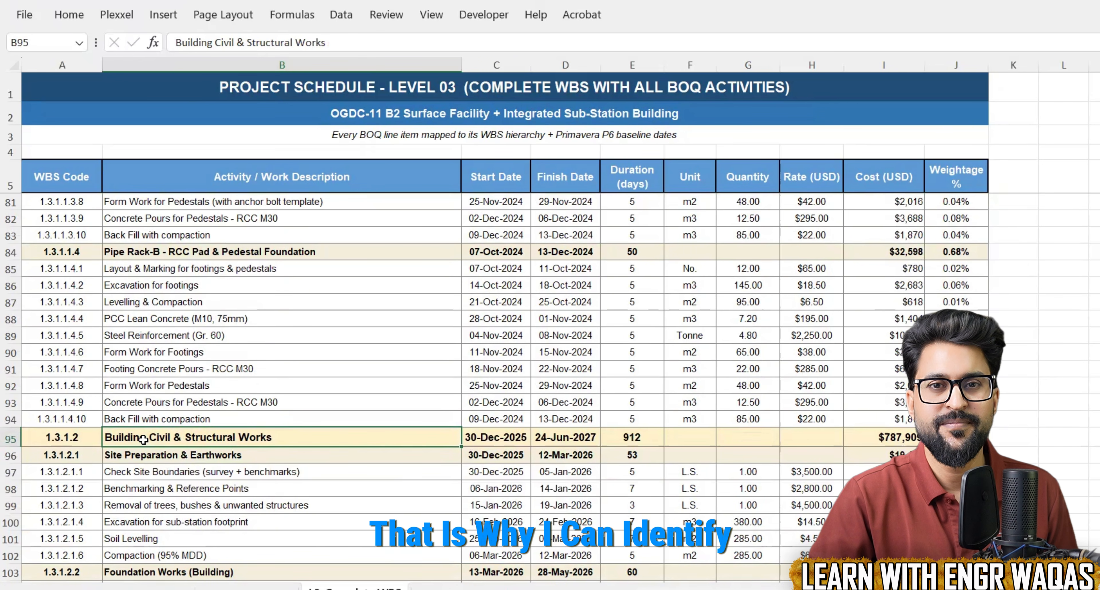
Step: In Primavera P6, add a WBS element named "Tanks and SS Foundations" under Civil works in the Construction branch
{"action": "left_click", "coordinate": [159, 455]}
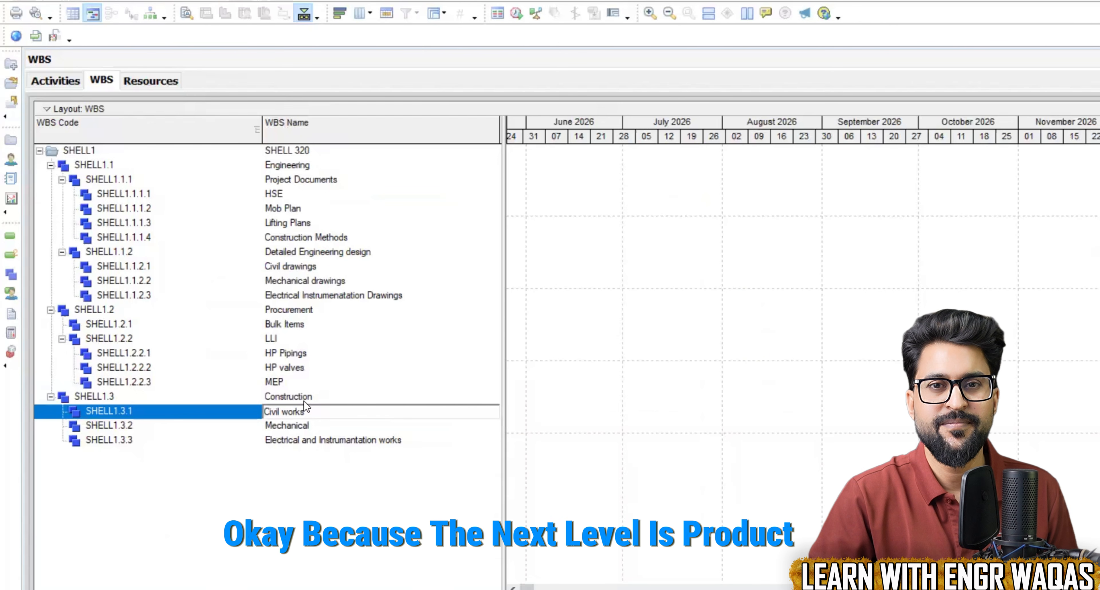
{"action": "left_click", "coordinate": [303, 400]}
{"action": "left_click", "coordinate": [302, 405]}
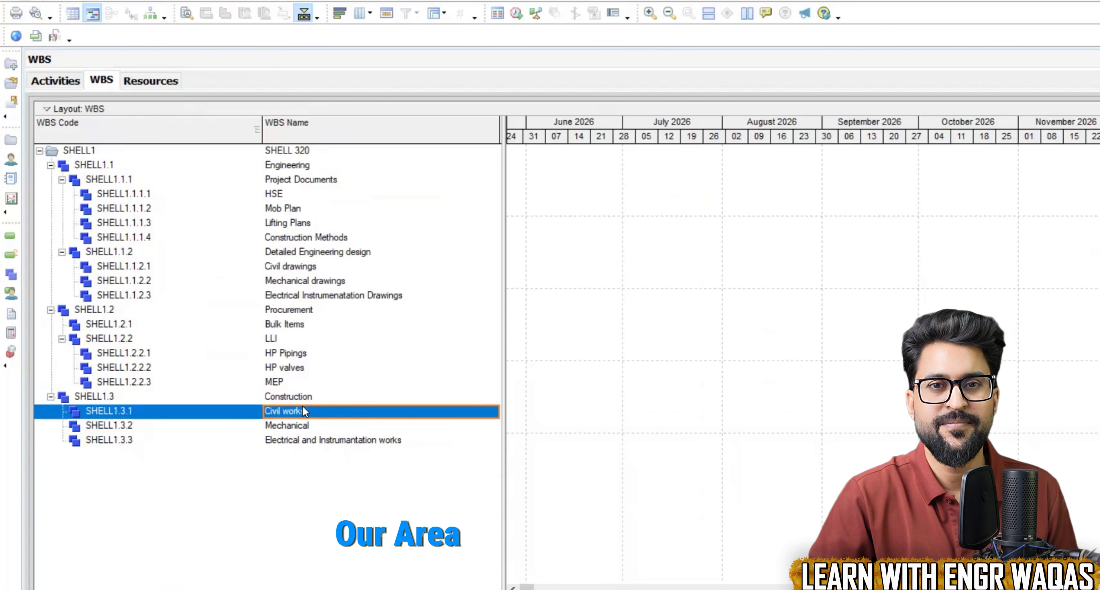
{"action": "right_click", "coordinate": [301, 407]}
{"action": "left_click", "coordinate": [366, 201]}
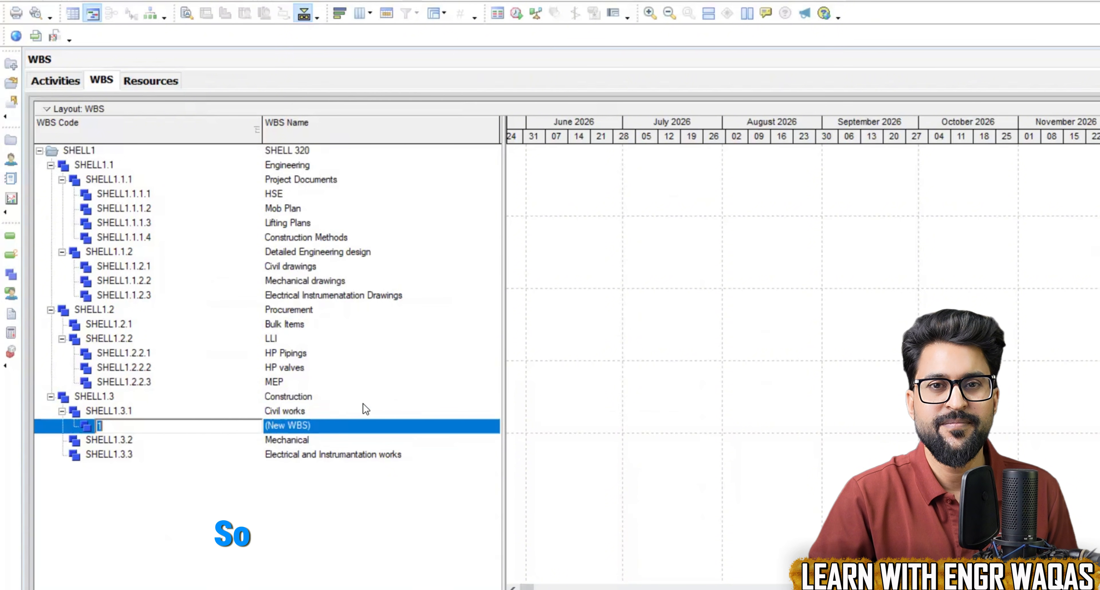
{"action": "double_click", "coordinate": [344, 425]}
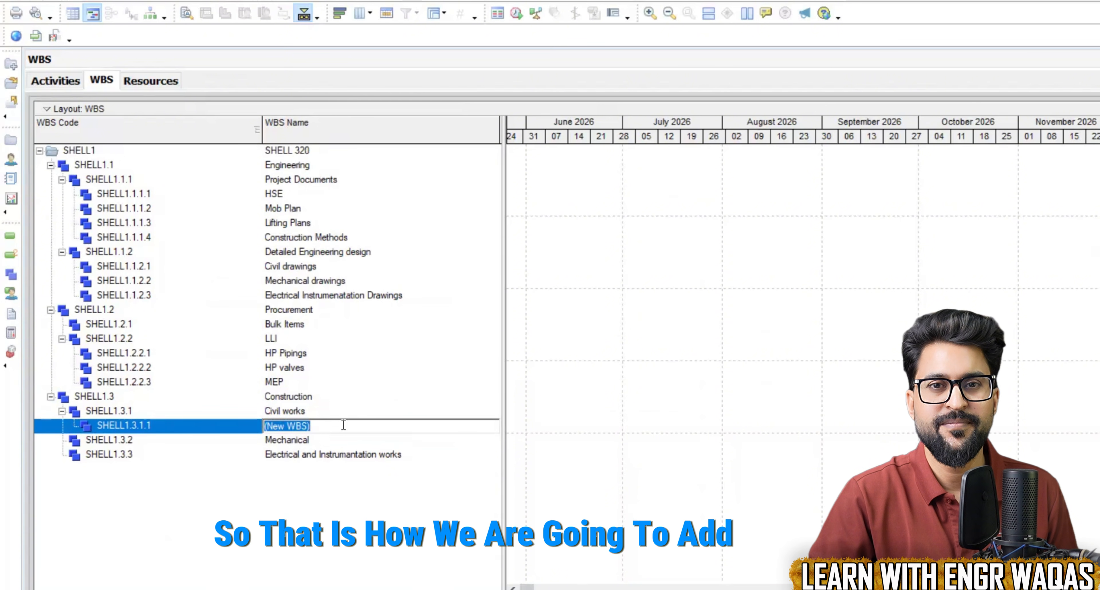
{"action": "type", "text": "Tank"}
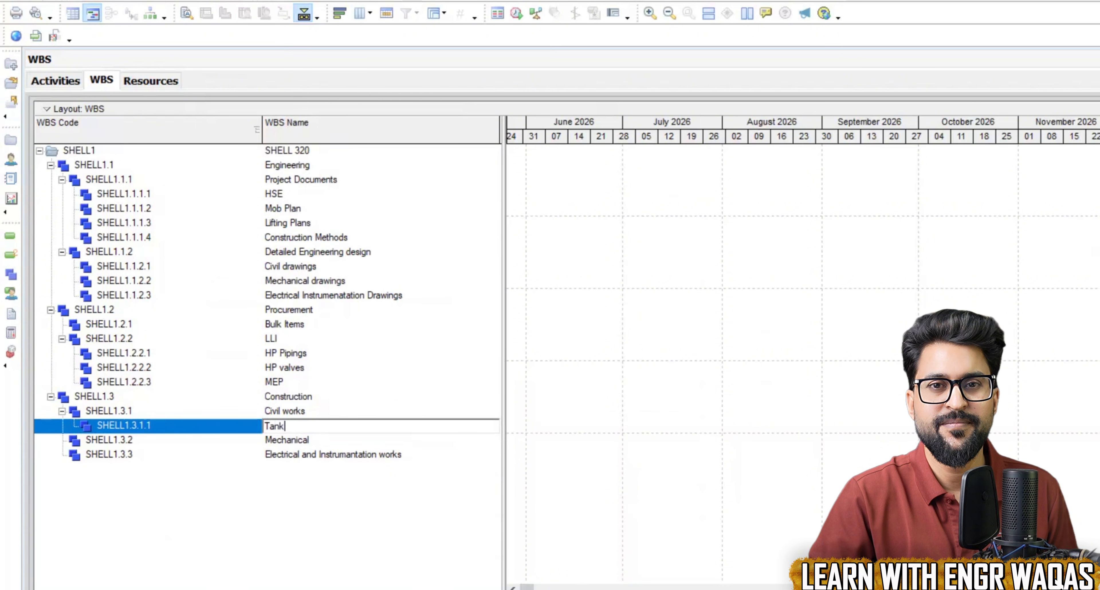
{"action": "type", "text": "s a"}
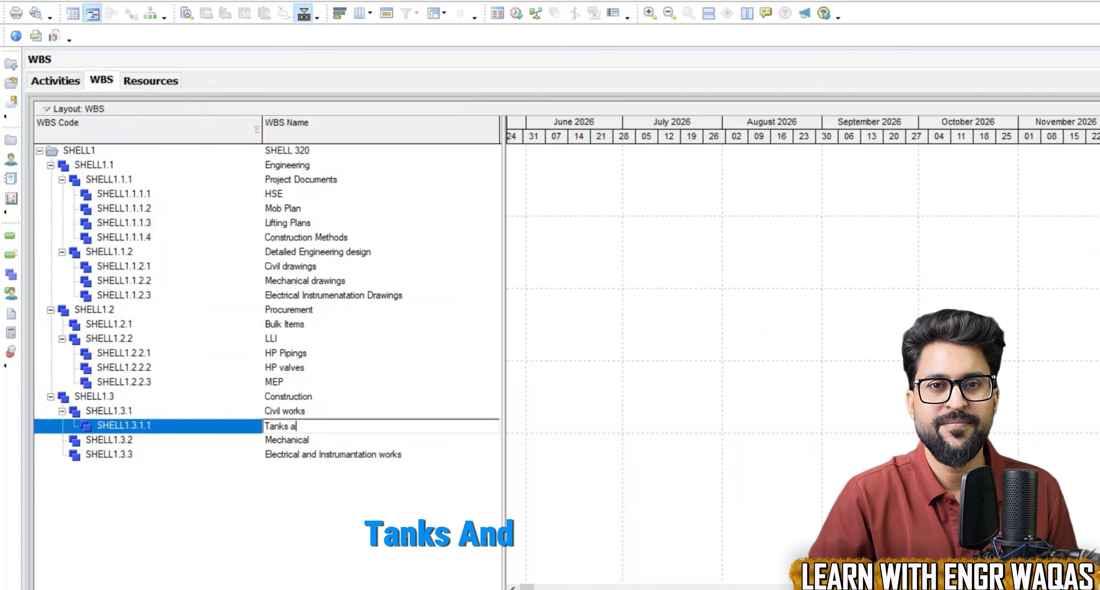
{"action": "type", "text": "nd "}
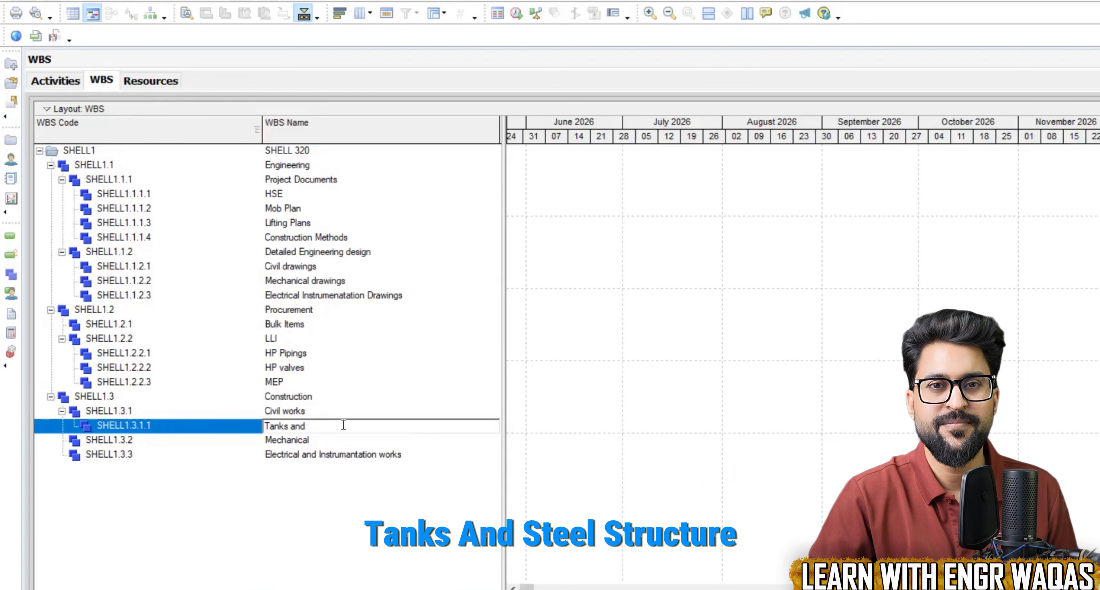
{"action": "type", "text": "SS F"}
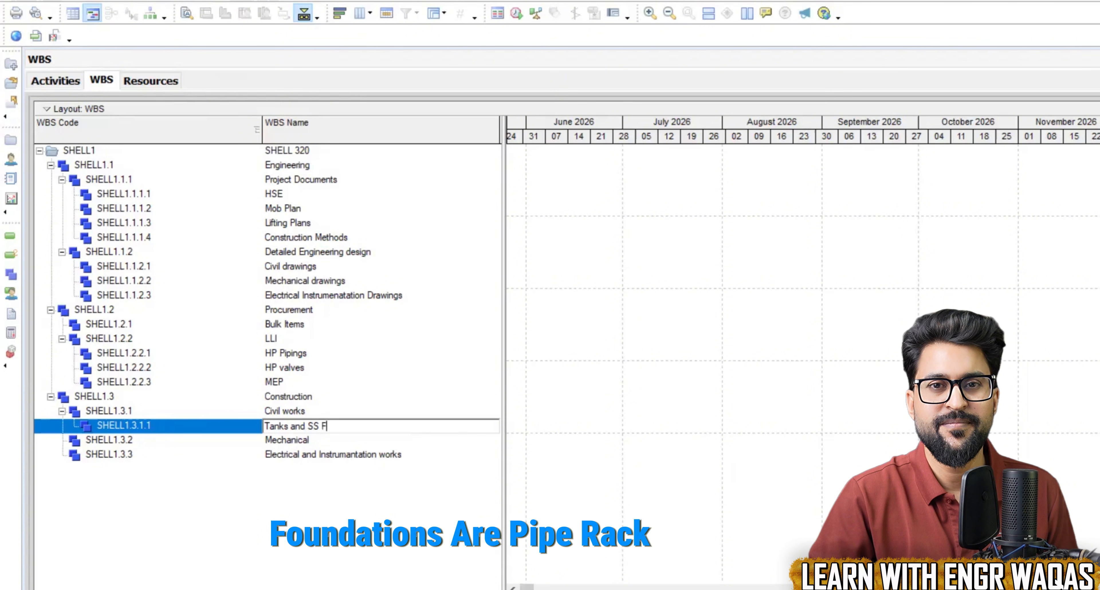
{"action": "type", "text": "oundati"}
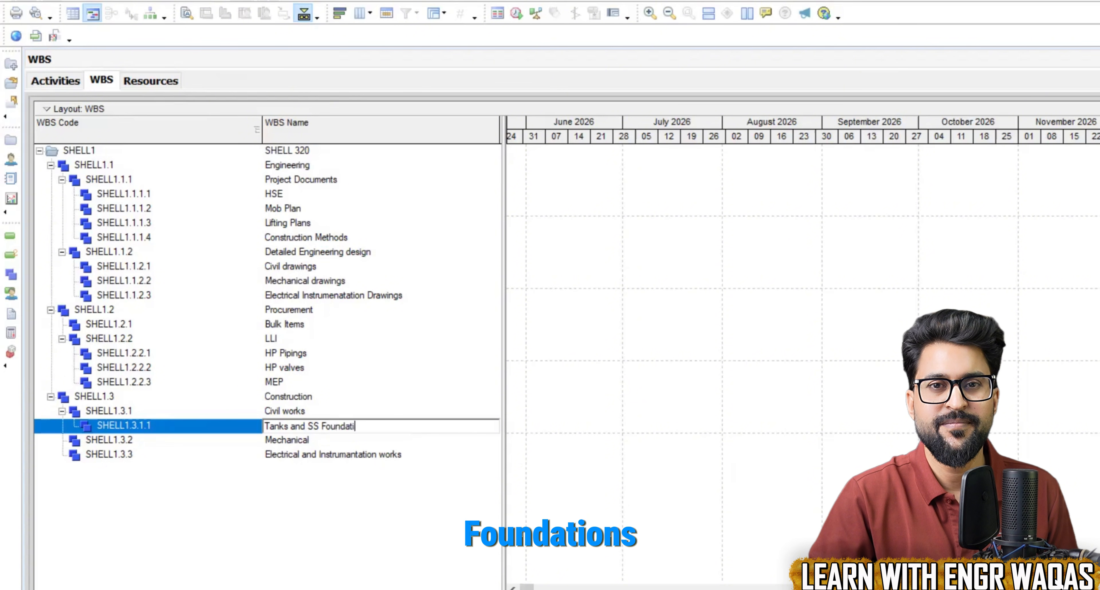
{"action": "type", "text": "ons"}
{"action": "key", "text": "Return"}
Step: Add a second WBS element named "Building works" under Civil works
{"action": "left_click", "coordinate": [310, 411]}
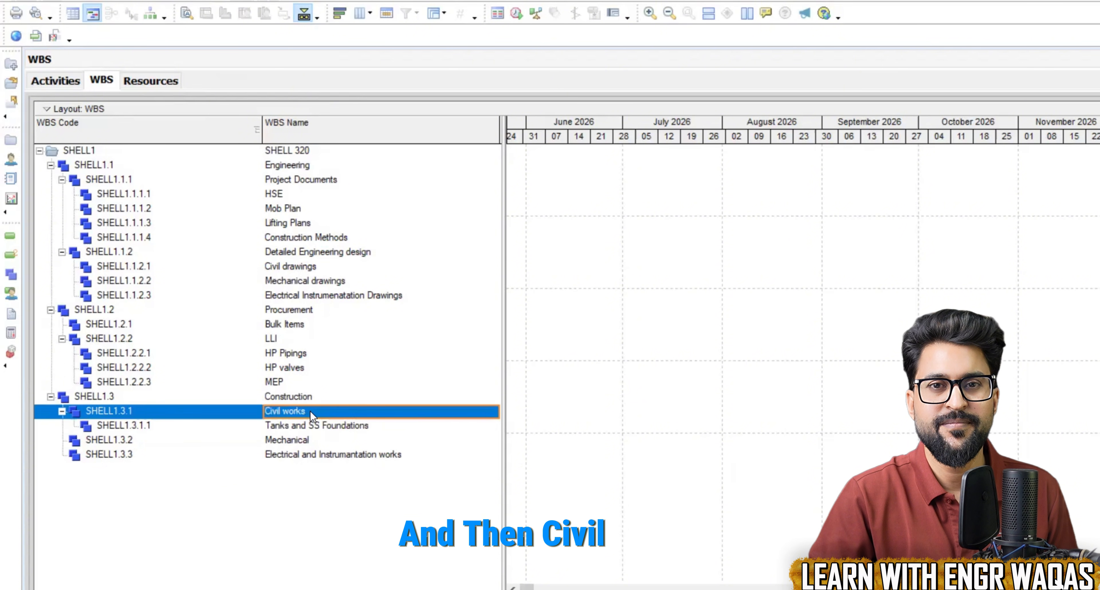
{"action": "right_click", "coordinate": [310, 411]}
{"action": "left_click", "coordinate": [346, 203]}
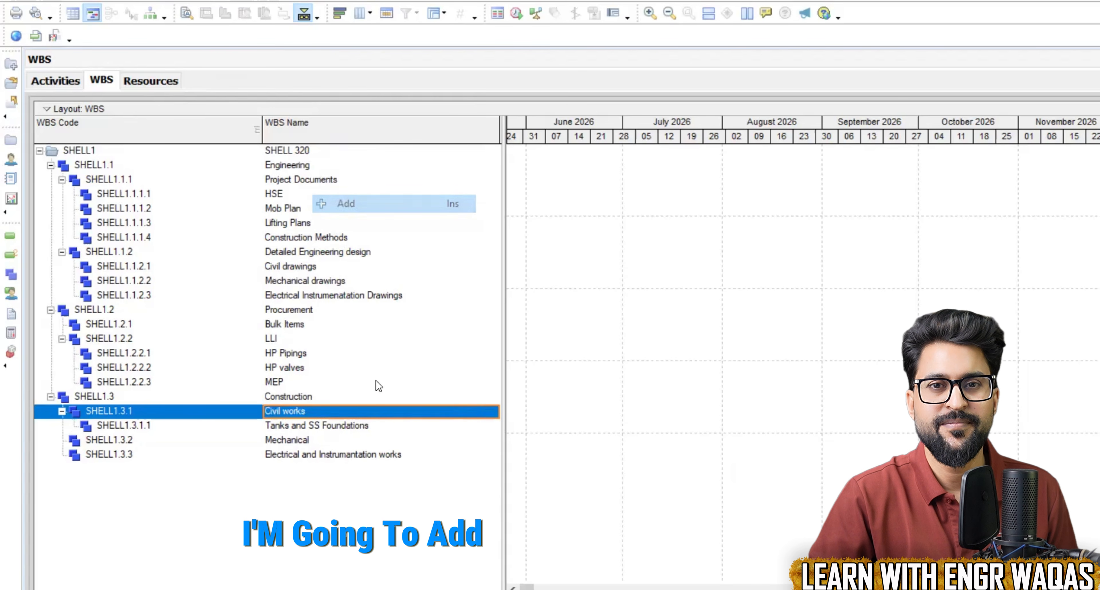
{"action": "type", "text": "Building"}
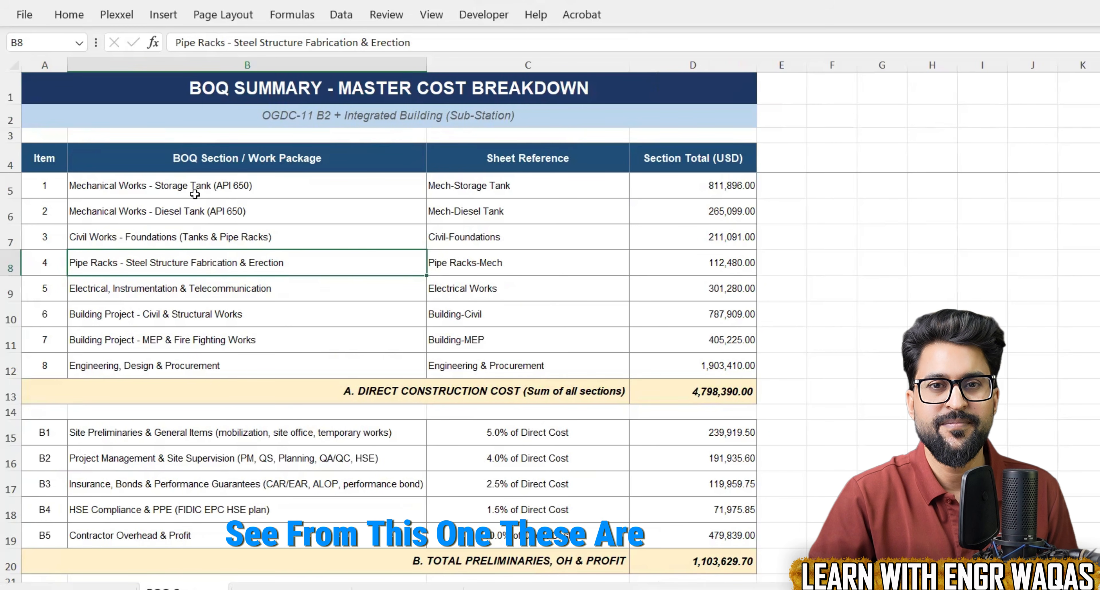
Step: Examine the work packages in the Excel BOQ summary, from the storage tank through the building project's civil works
{"action": "left_click", "coordinate": [199, 184]}
{"action": "left_click", "coordinate": [203, 209]}
{"action": "left_click", "coordinate": [202, 234]}
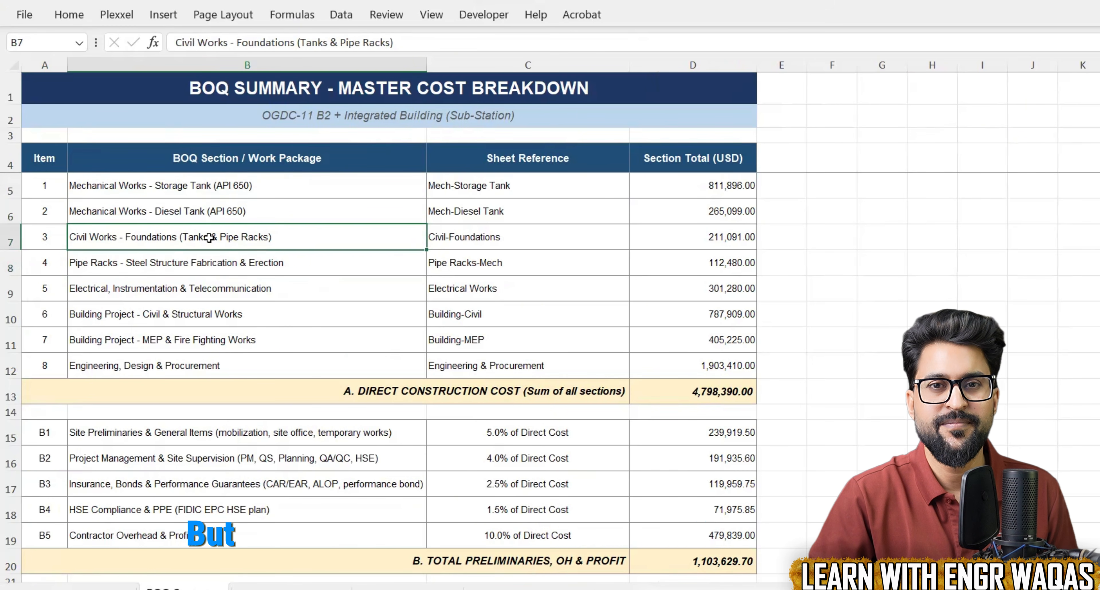
{"action": "left_click", "coordinate": [218, 261]}
{"action": "left_click", "coordinate": [228, 285]}
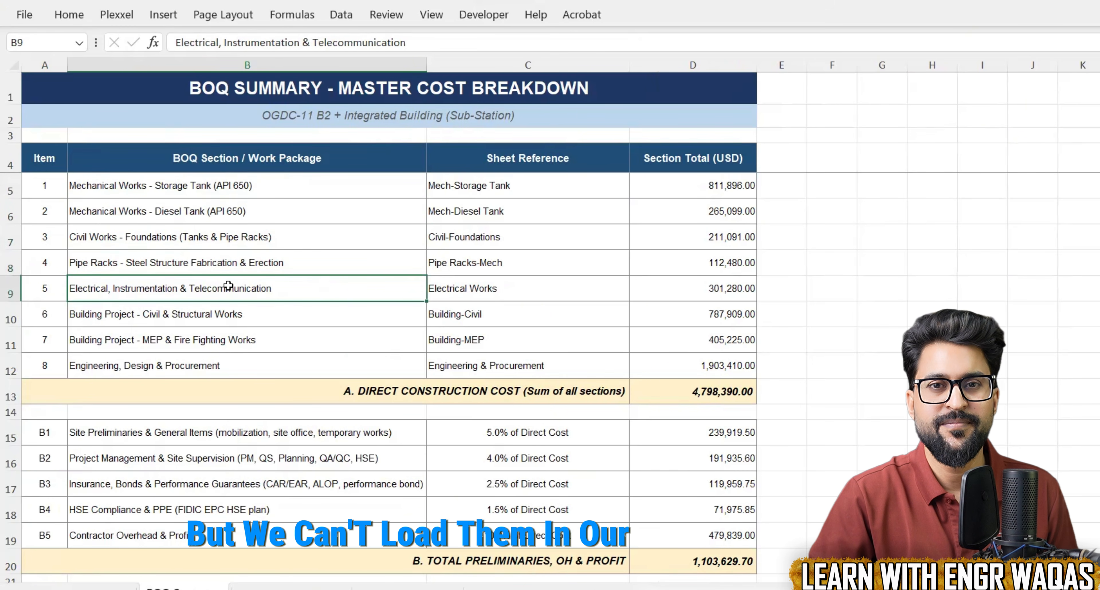
{"action": "left_click", "coordinate": [246, 308]}
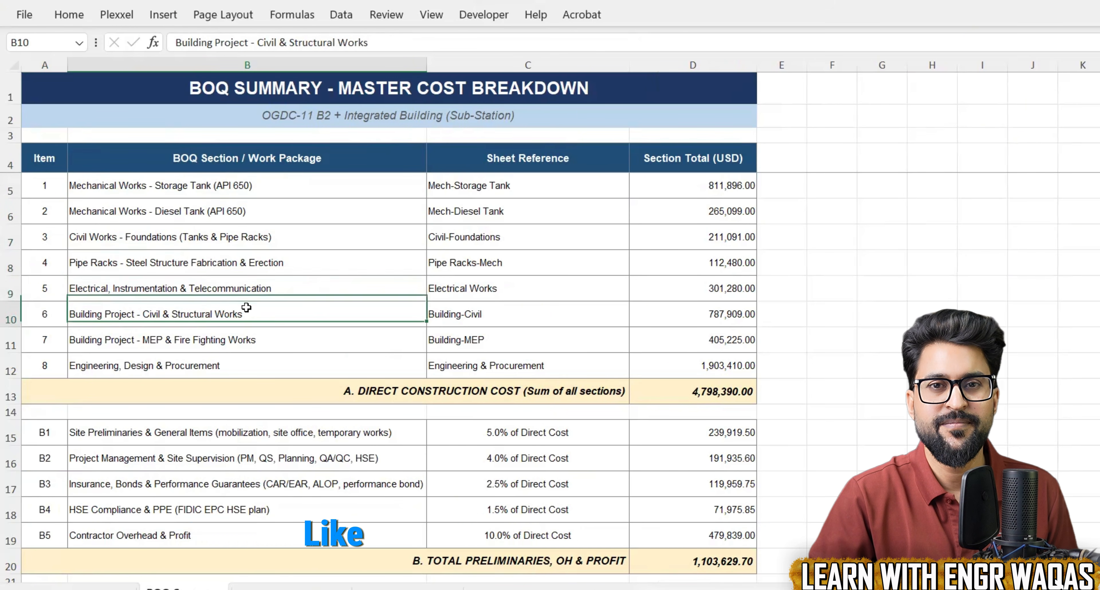
{"action": "left_click", "coordinate": [234, 188]}
{"action": "left_click", "coordinate": [236, 211]}
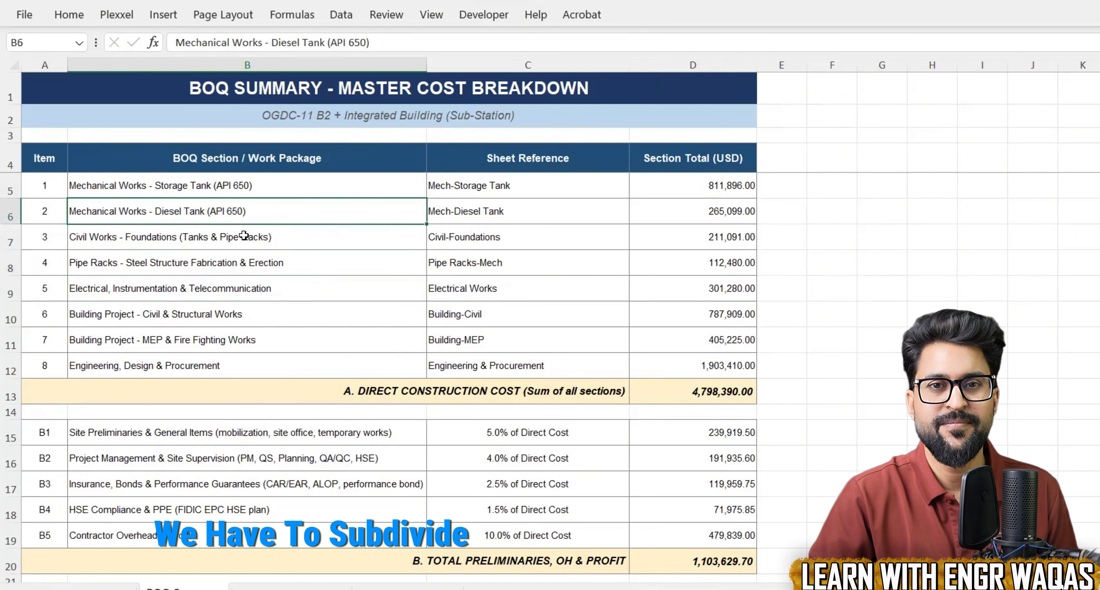
{"action": "left_click", "coordinate": [244, 235]}
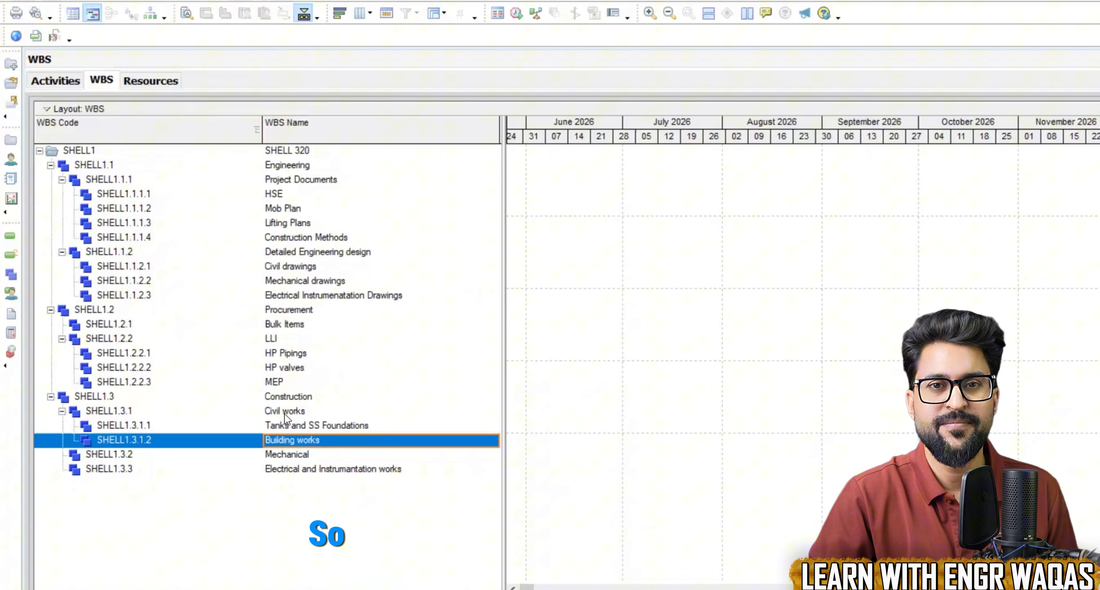
Step: Back in Primavera P6, add a new WBS element under Mechanical in the Construction branch
{"action": "left_click", "coordinate": [286, 411]}
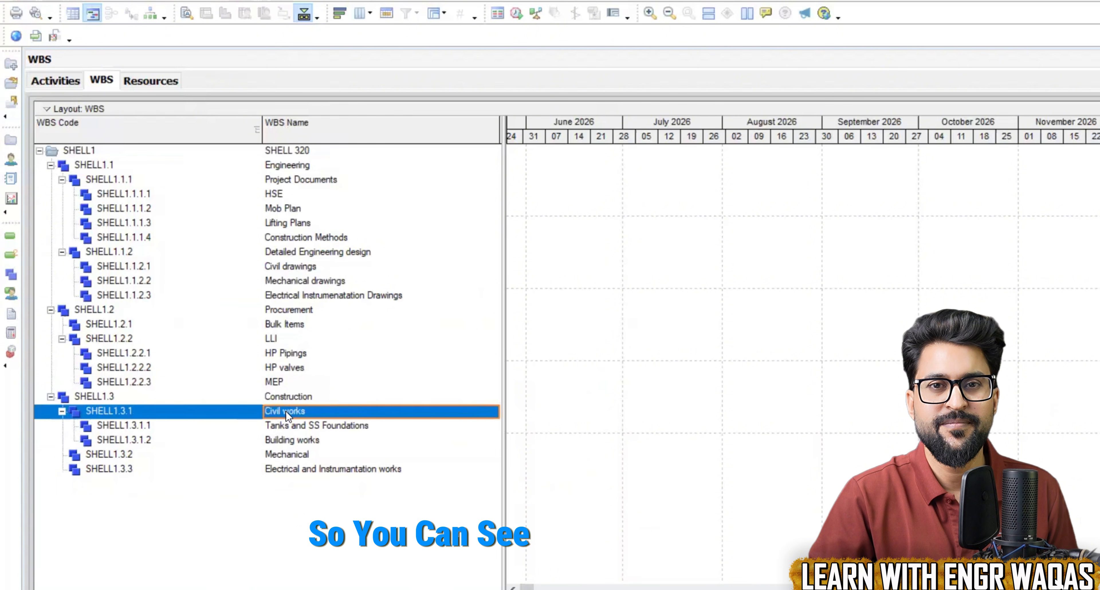
{"action": "left_click", "coordinate": [311, 428]}
{"action": "left_click", "coordinate": [308, 441]}
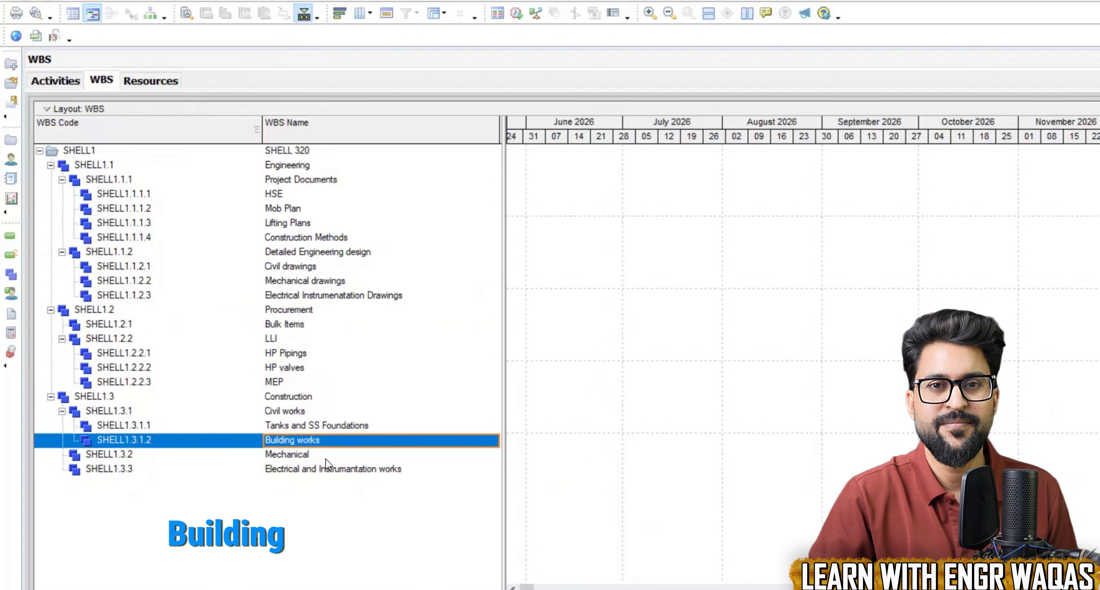
{"action": "left_click", "coordinate": [311, 455]}
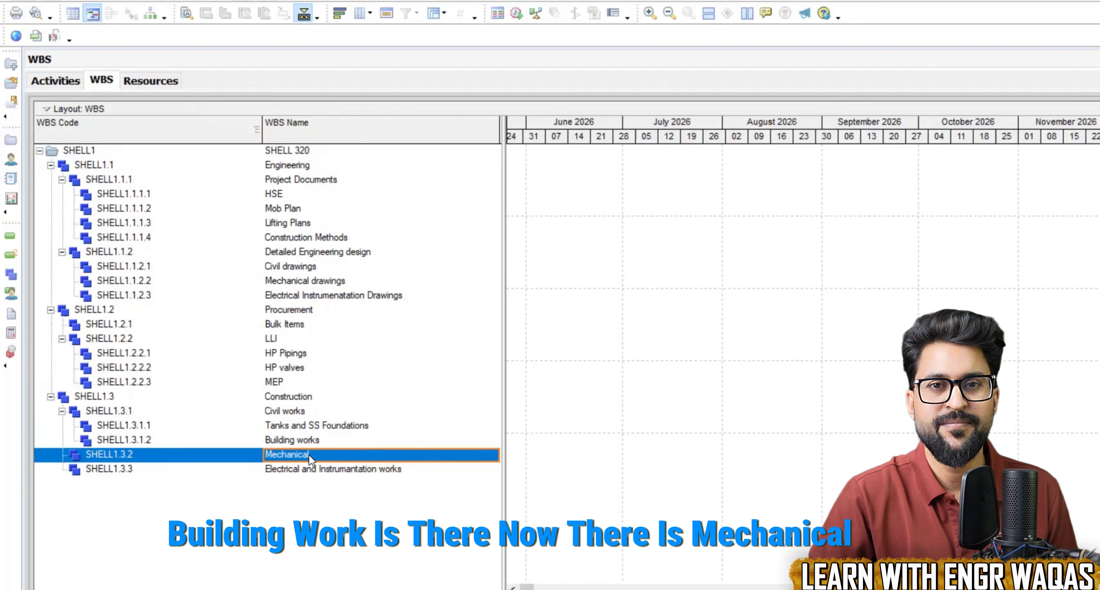
{"action": "right_click", "coordinate": [308, 455]}
{"action": "left_click", "coordinate": [364, 247]}
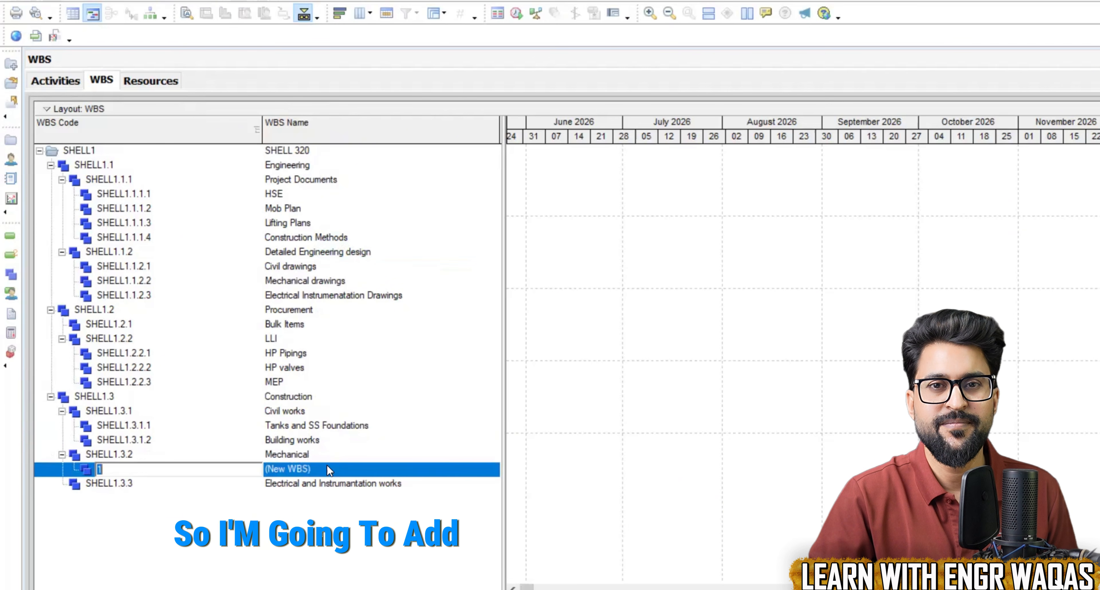
{"action": "left_click", "coordinate": [334, 469]}
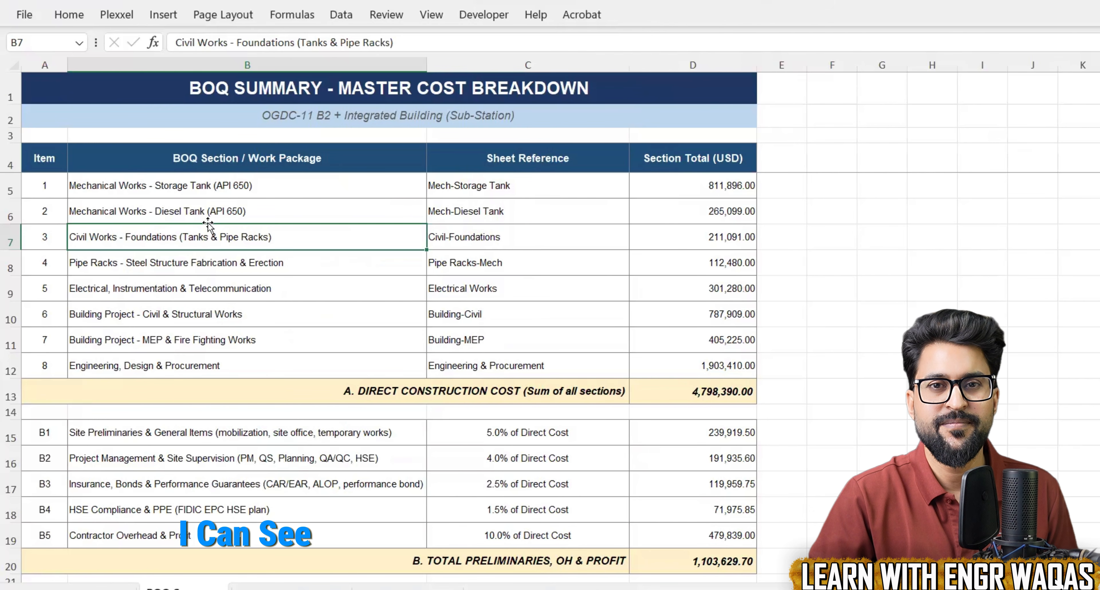
Step: Check the tank and pipe rack sections in the Excel BOQ summary, and name the new Mechanical WBS element "Tank Work" in Primavera P6
{"action": "left_click", "coordinate": [191, 218]}
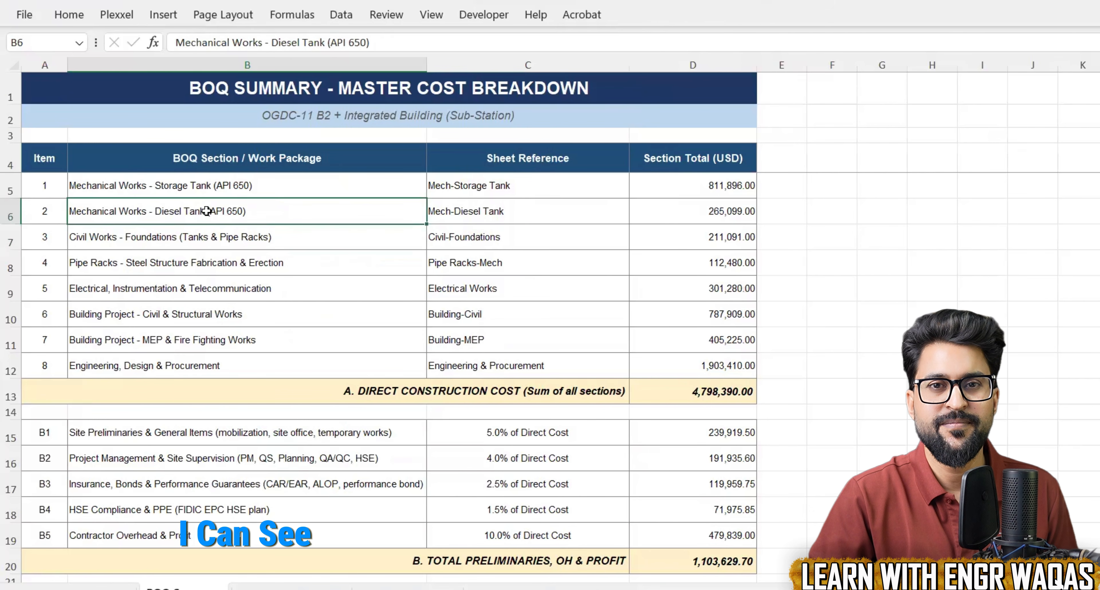
{"action": "left_click", "coordinate": [193, 189]}
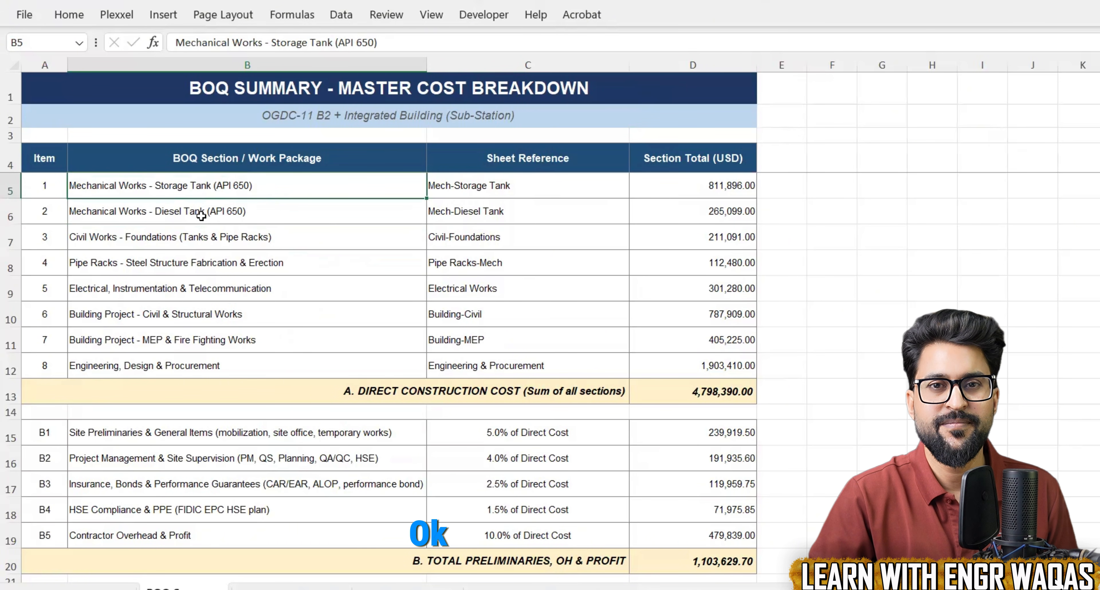
{"action": "left_click", "coordinate": [196, 262]}
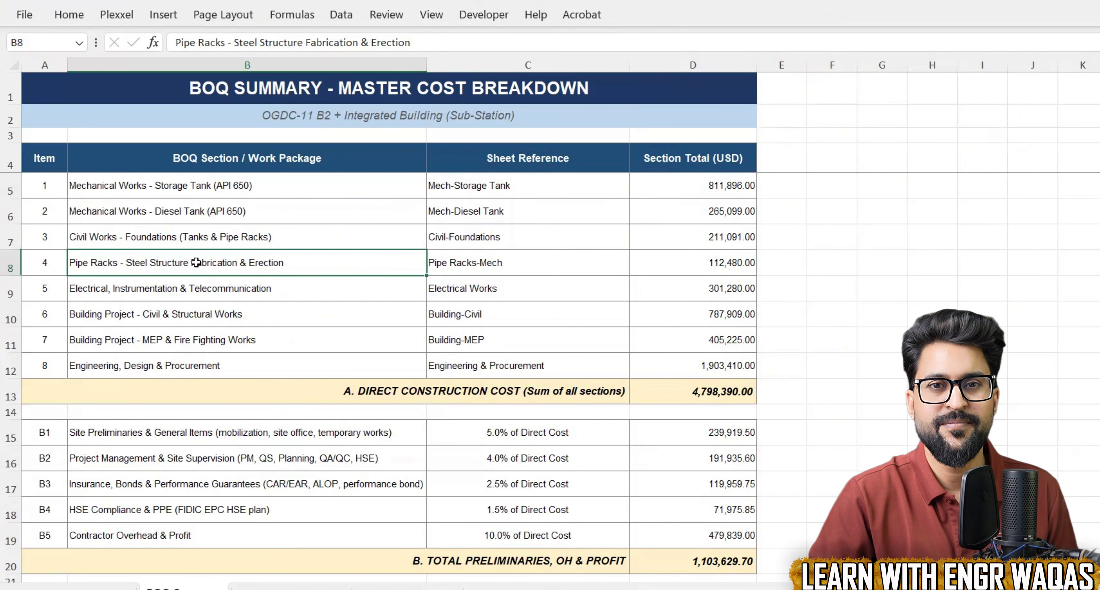
{"action": "left_click", "coordinate": [188, 211]}
{"action": "left_click", "coordinate": [187, 187]}
{"action": "left_click", "coordinate": [190, 260]}
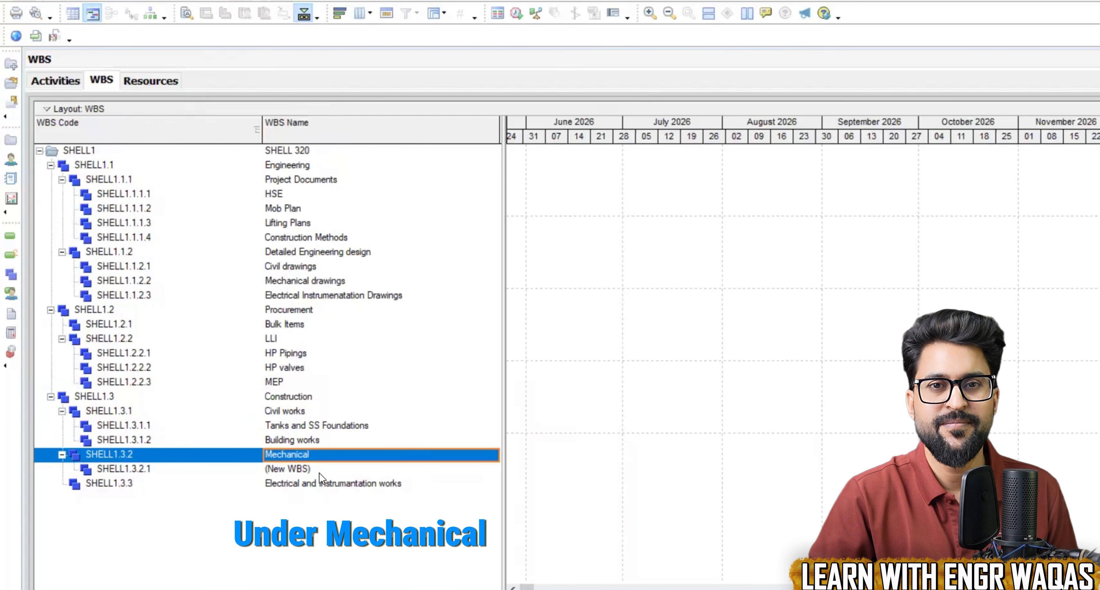
{"action": "double_click", "coordinate": [319, 471]}
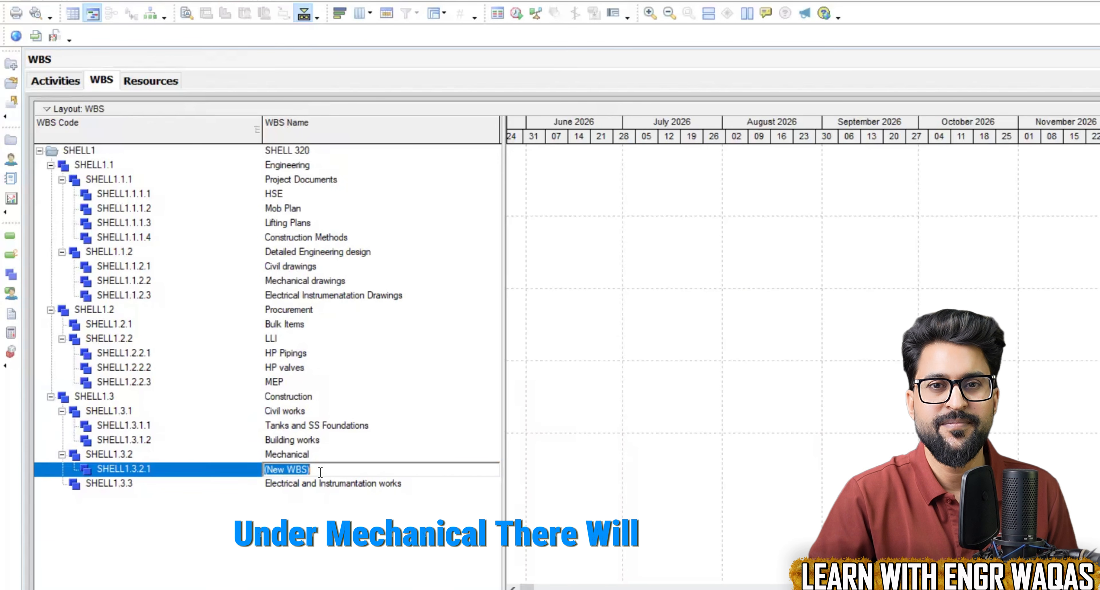
{"action": "type", "text": "Ta"}
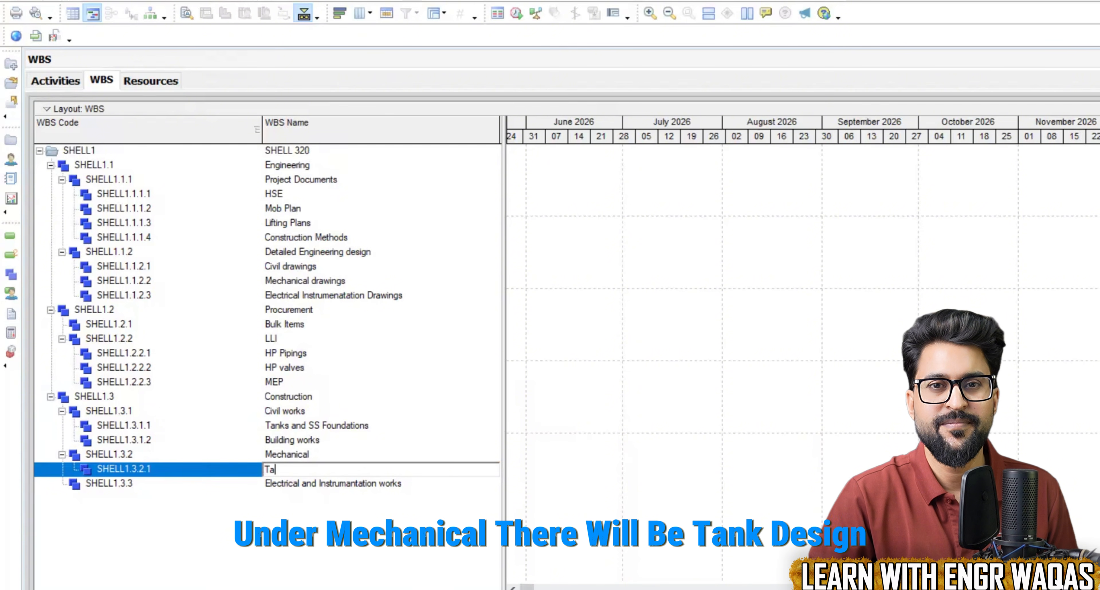
{"action": "type", "text": "nk Work"}
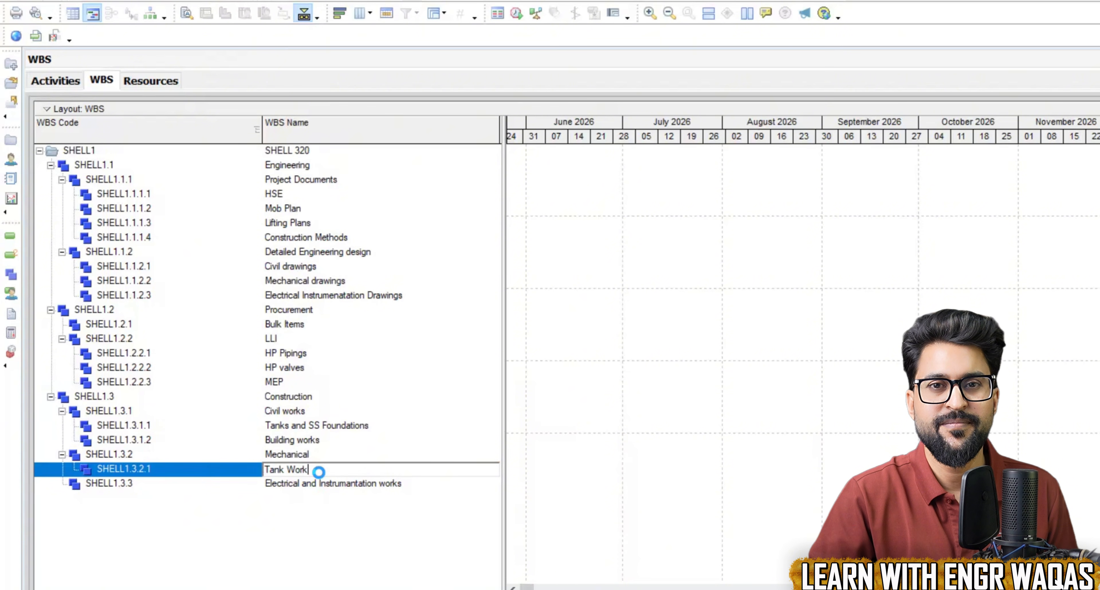
{"action": "key", "text": "Return"}
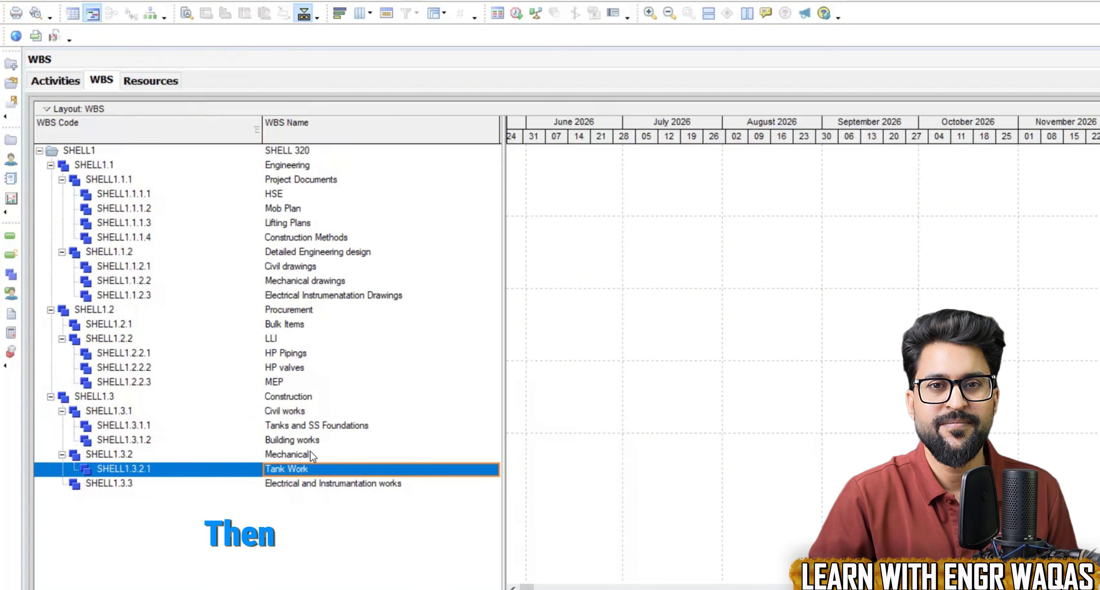
Step: Add another WBS element named "Diesel Tank" under Mechanical
{"action": "left_click", "coordinate": [311, 451]}
{"action": "right_click", "coordinate": [308, 451]}
{"action": "left_click", "coordinate": [385, 245]}
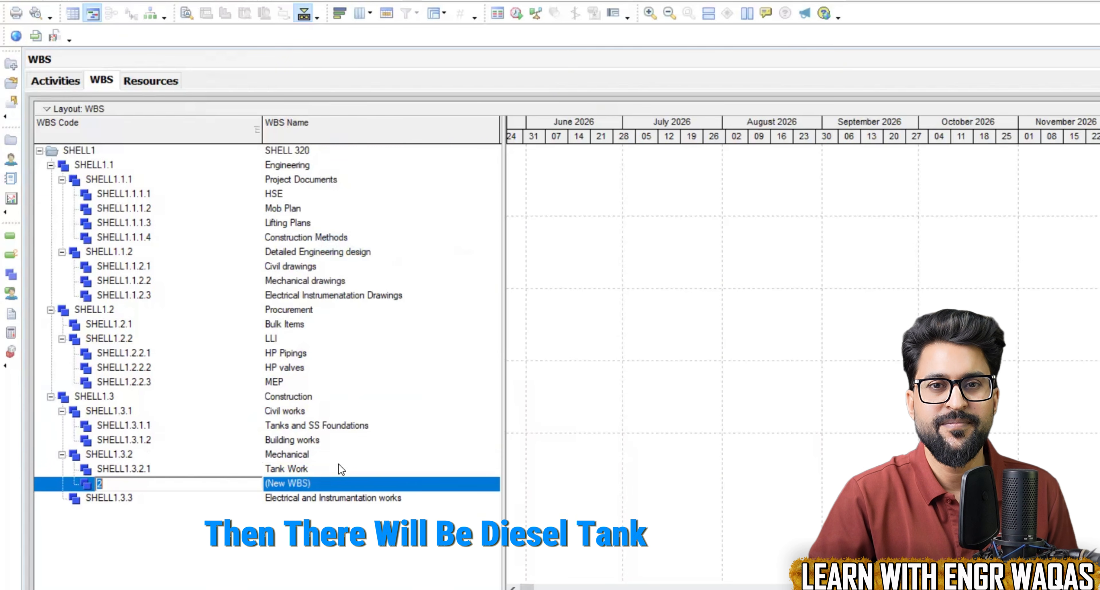
{"action": "type", "text": "Diesel Tank"}
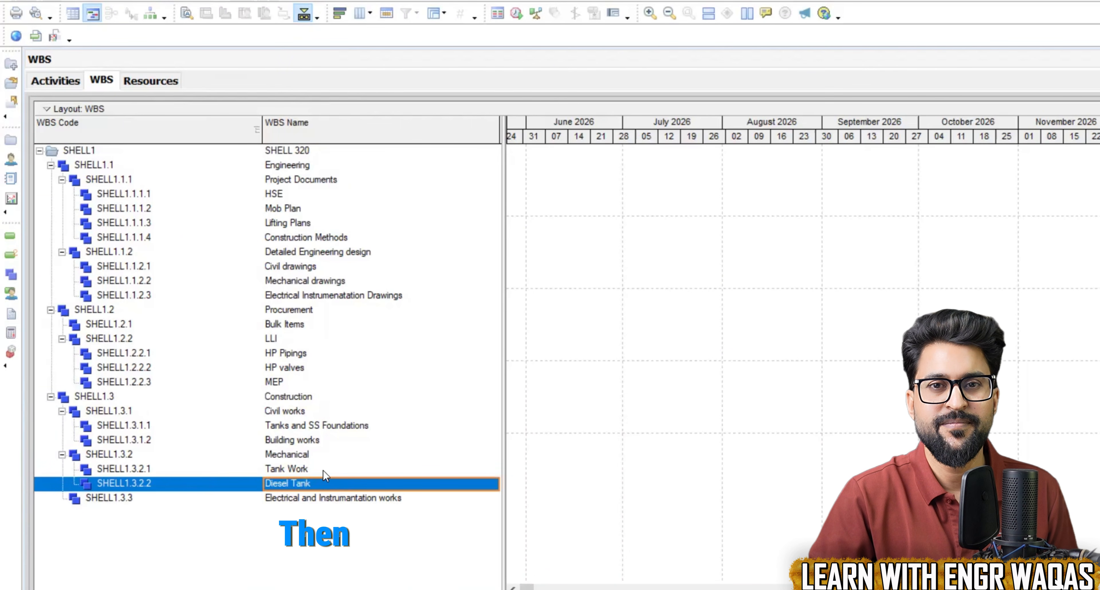
Step: Add a third WBS element named "Steel structure" under Mechanical
{"action": "left_click", "coordinate": [319, 456]}
{"action": "right_click", "coordinate": [320, 455]}
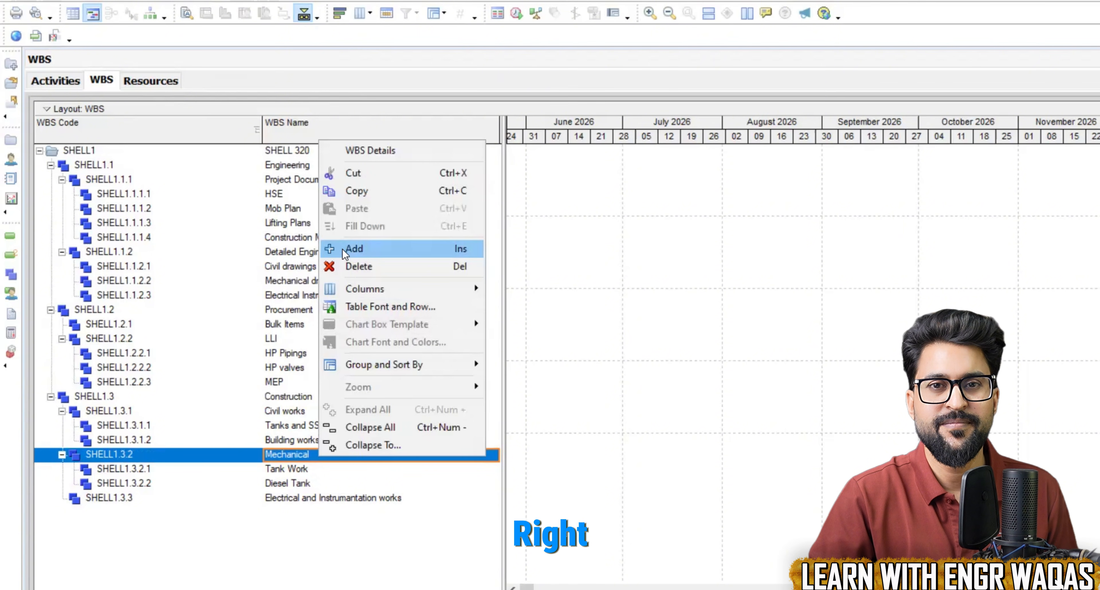
{"action": "left_click", "coordinate": [367, 247]}
{"action": "left_click", "coordinate": [329, 498]}
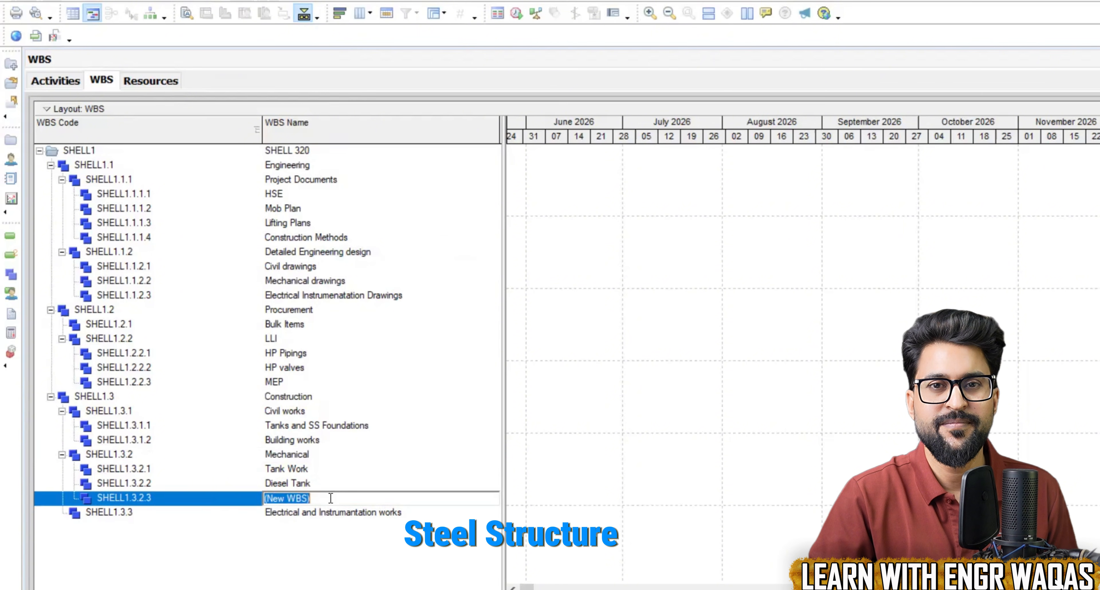
{"action": "type", "text": "Steel structure"}
{"action": "key", "text": "Return"}
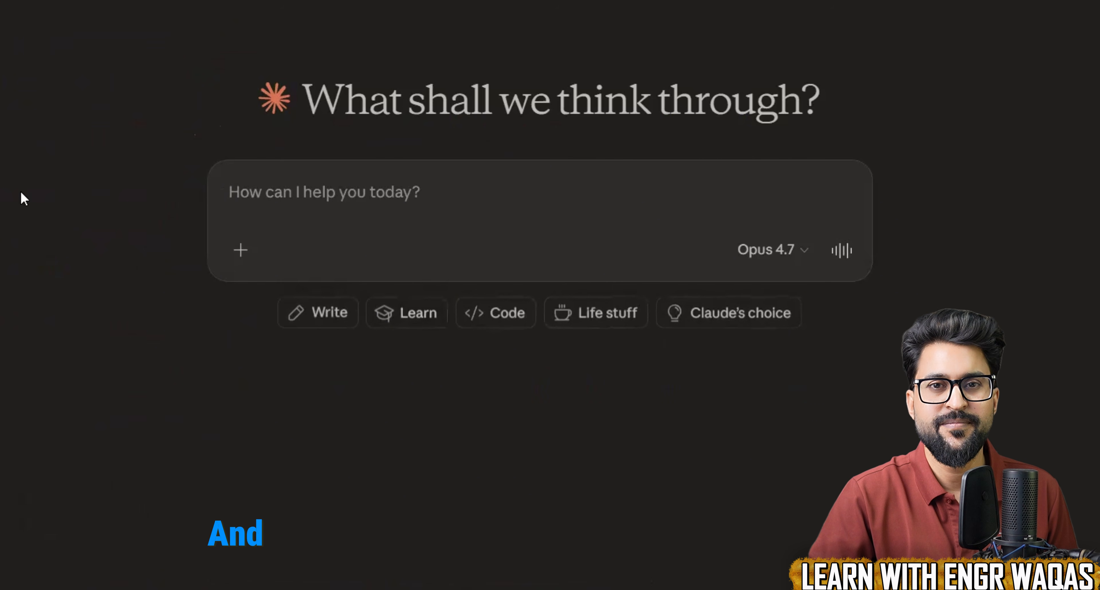
Step: Switch to Claude and attach the BOQ OGP.xlsx file to a new chat message
{"action": "left_click", "coordinate": [0, 171]}
{"action": "key", "text": "Escape"}
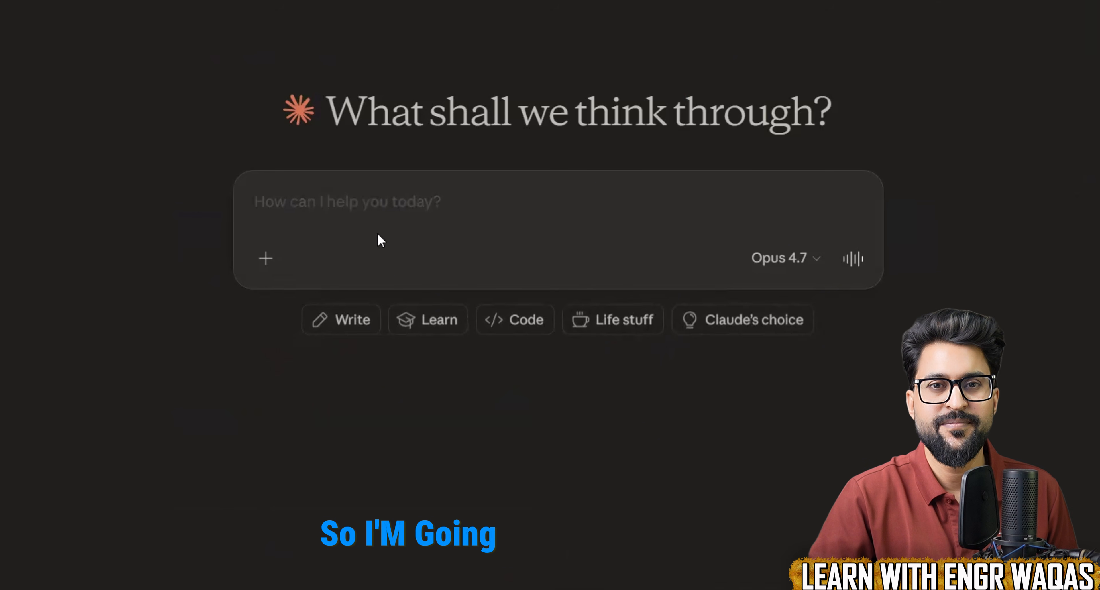
{"action": "key", "text": "ctrl+v"}
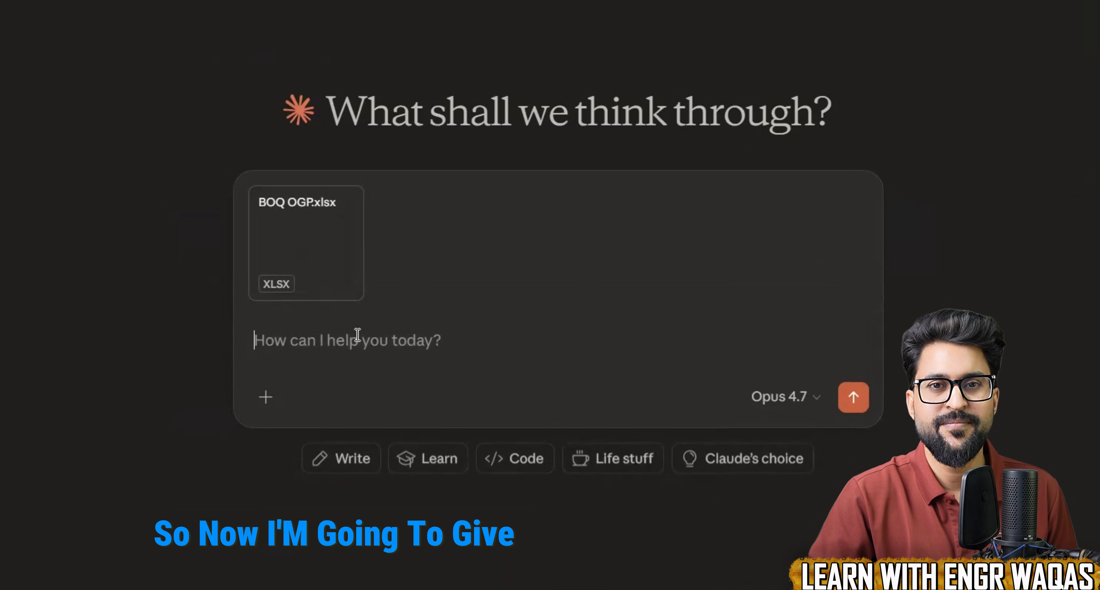
Step: Begin the prompt with "Act as Construction Manager with Planning and scheduling experience for Oil and Gas project"
{"action": "type", "text": "Act"}
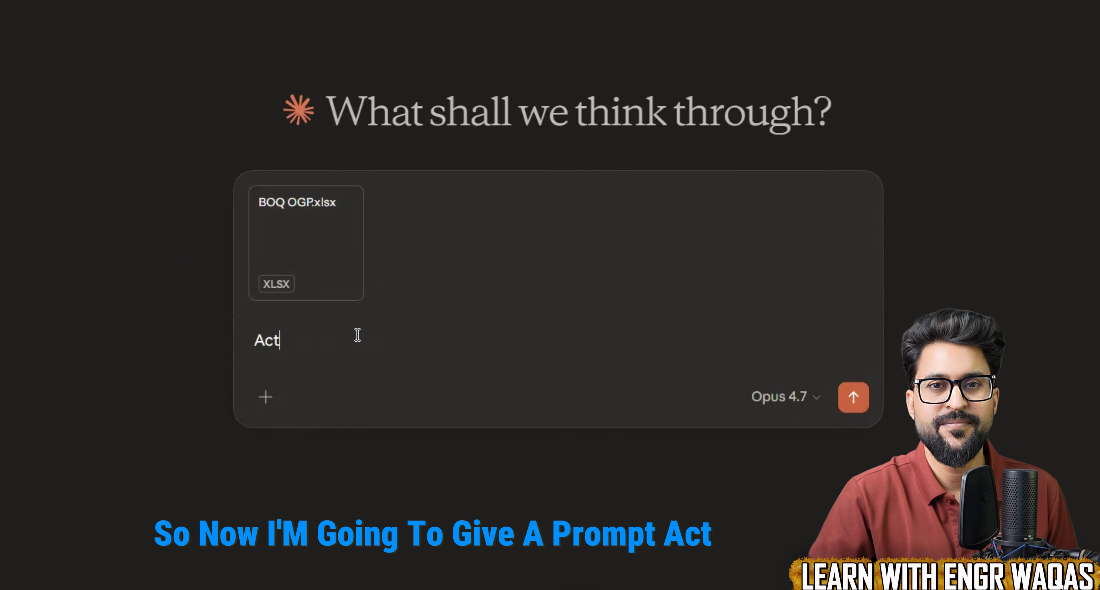
{"action": "type", "text": " as Constr"}
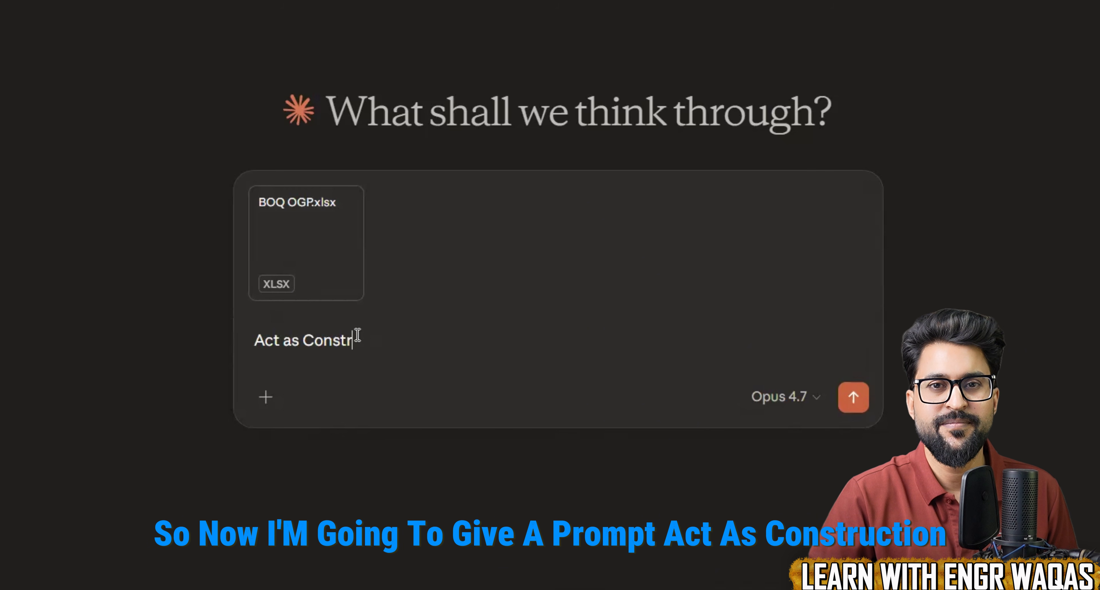
{"action": "type", "text": "uction Manager with"}
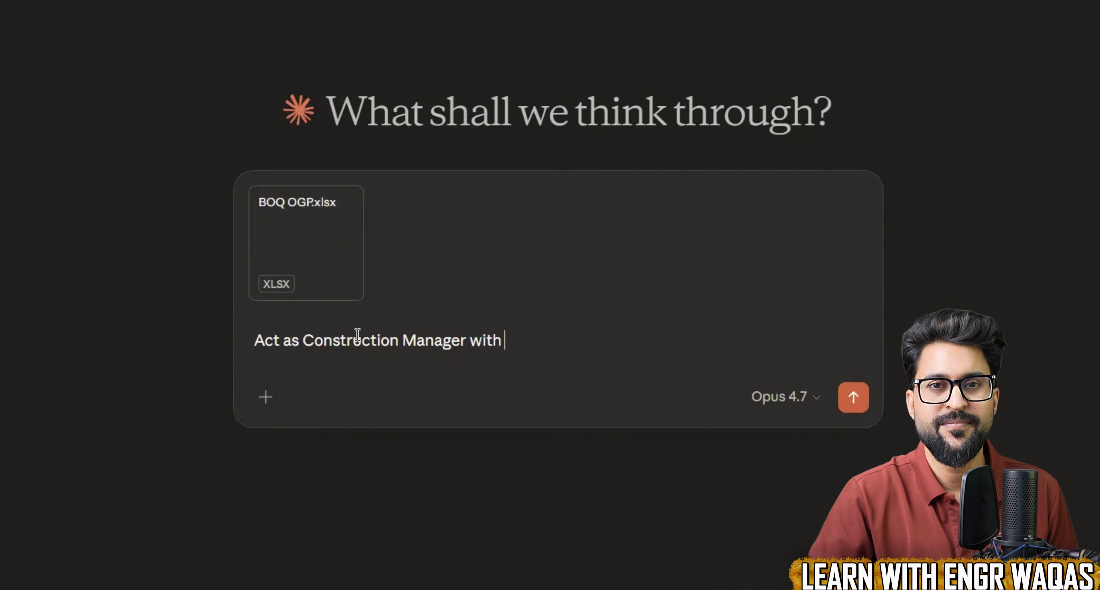
{"action": "type", "text": " Planning an"}
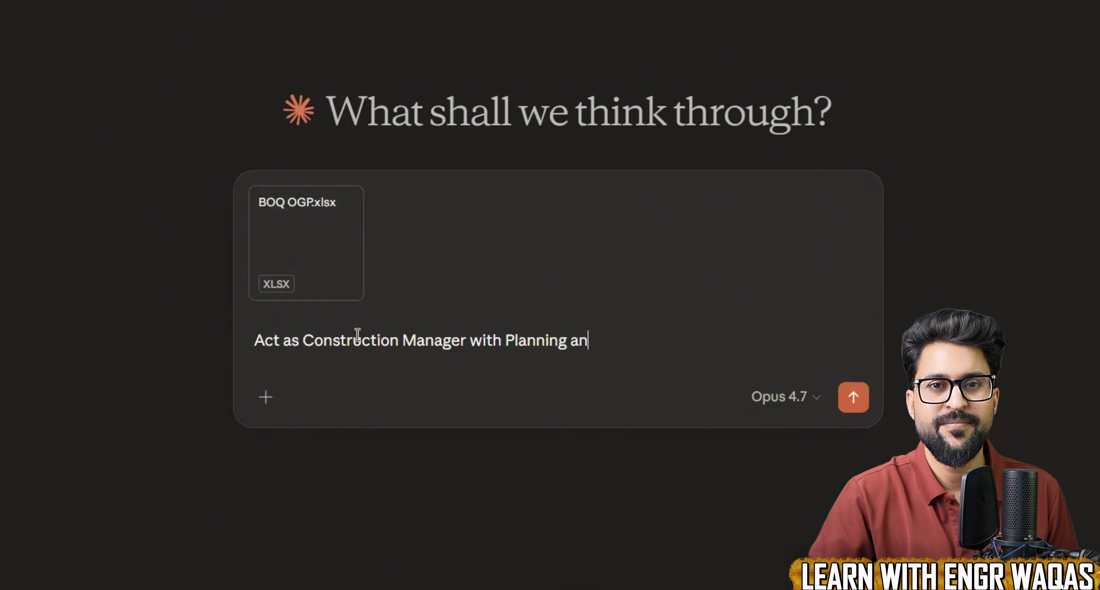
{"action": "type", "text": "d scheduling expe"}
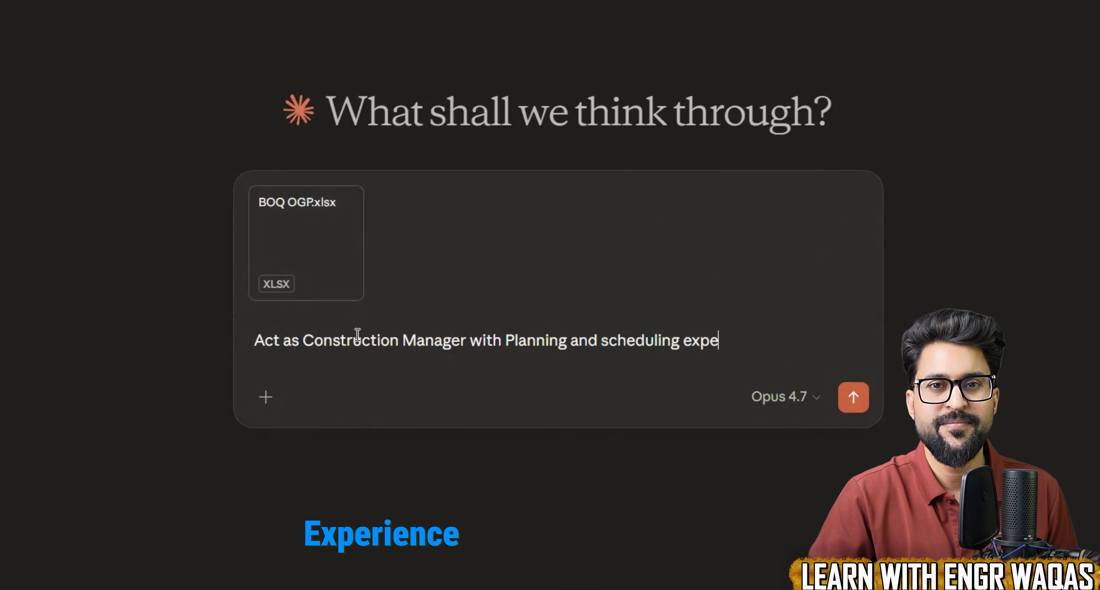
{"action": "type", "text": "rience for "}
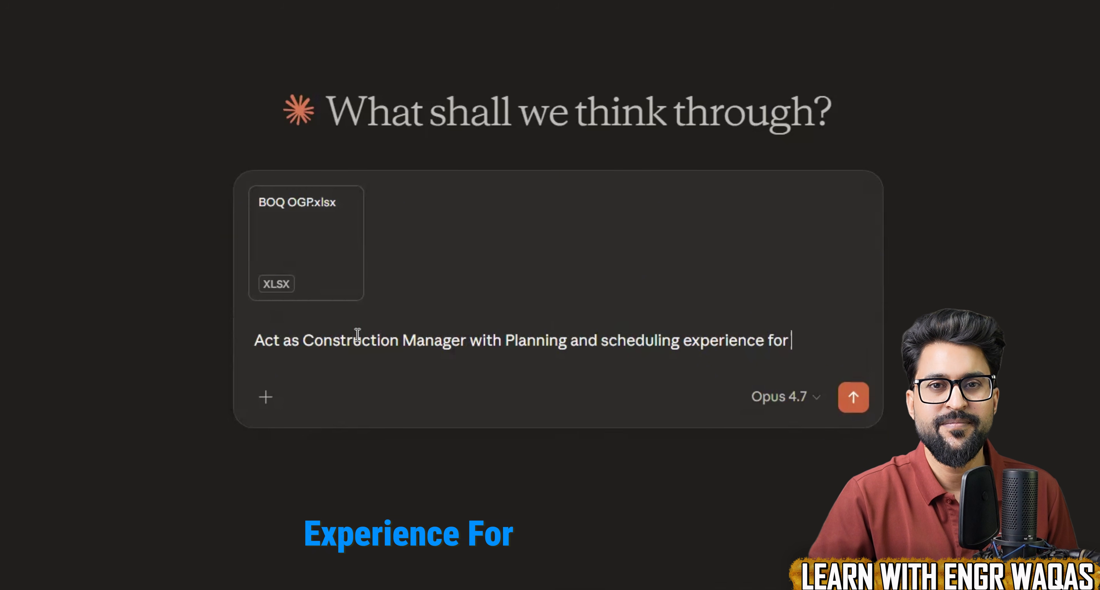
{"action": "type", "text": "Oil and Gas"}
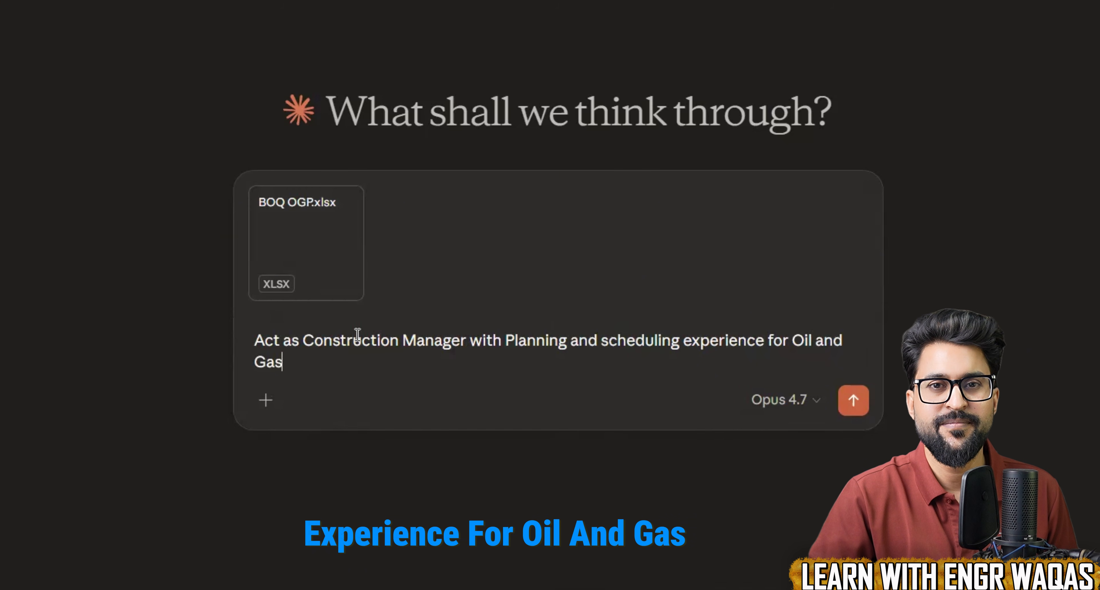
{"action": "type", "text": " project "}
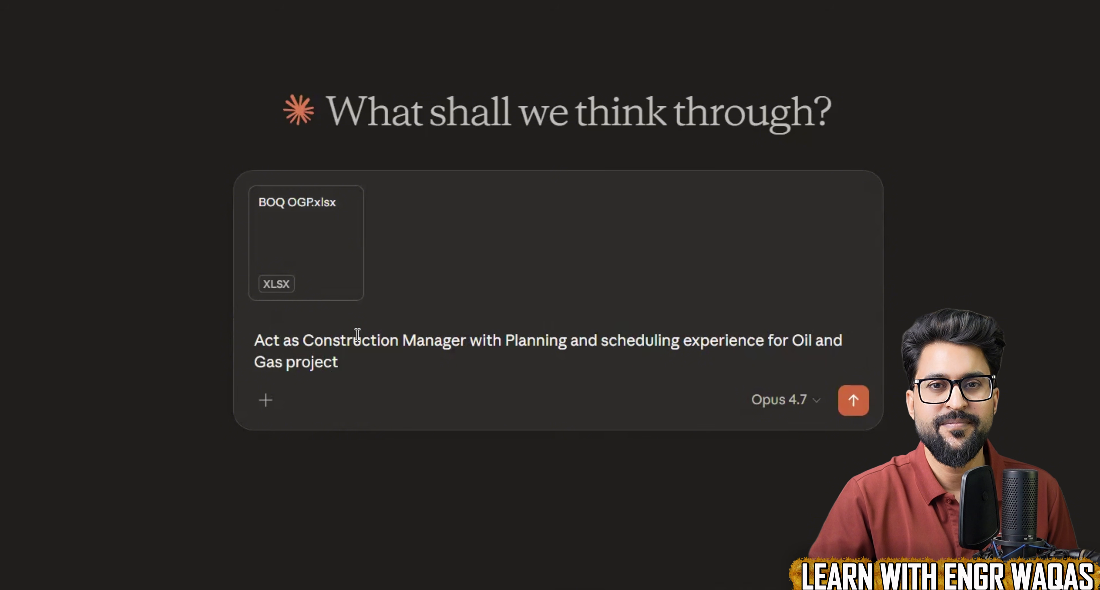
Step: Continue the prompt with "with expertise to transfor BOQ data into Project Planning data , I want"
{"action": "type", "text": "with expe"}
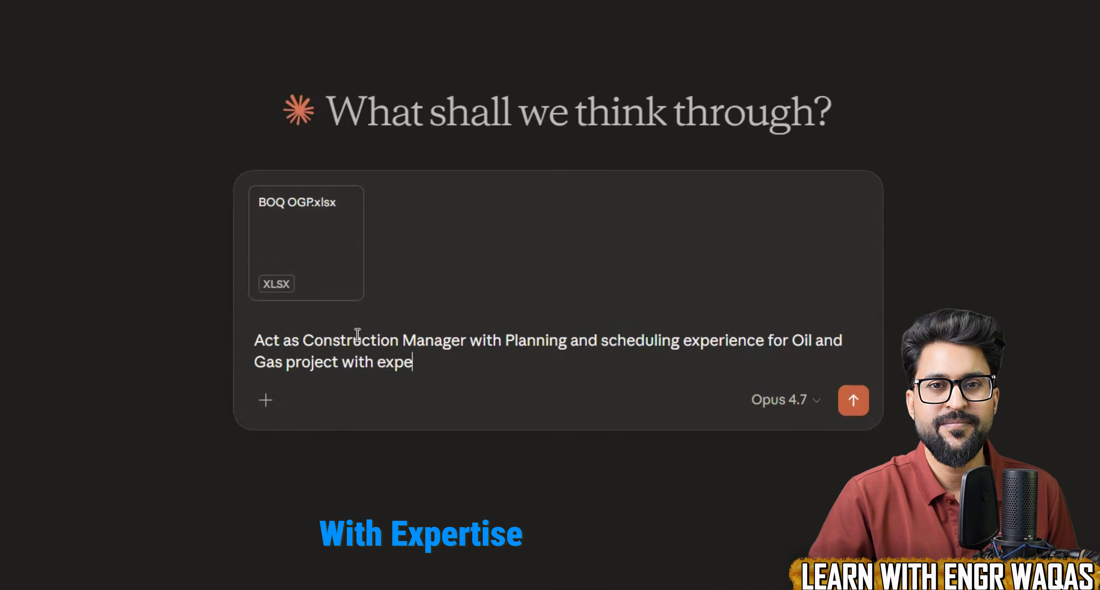
{"action": "type", "text": "rtise to"}
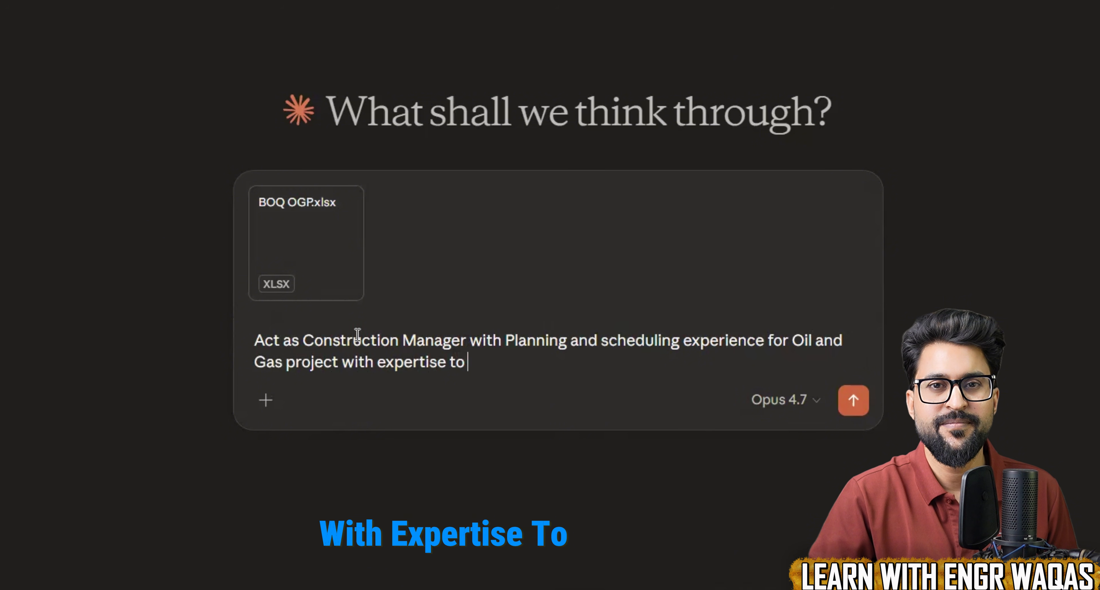
{"action": "type", "text": " transfo"}
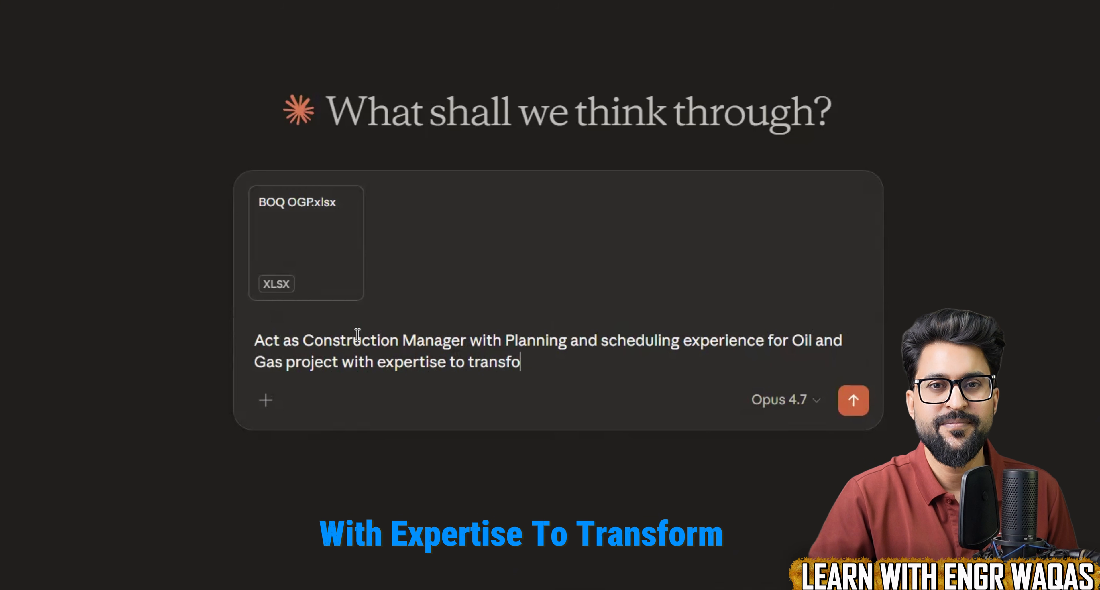
{"action": "type", "text": "r BOQ"}
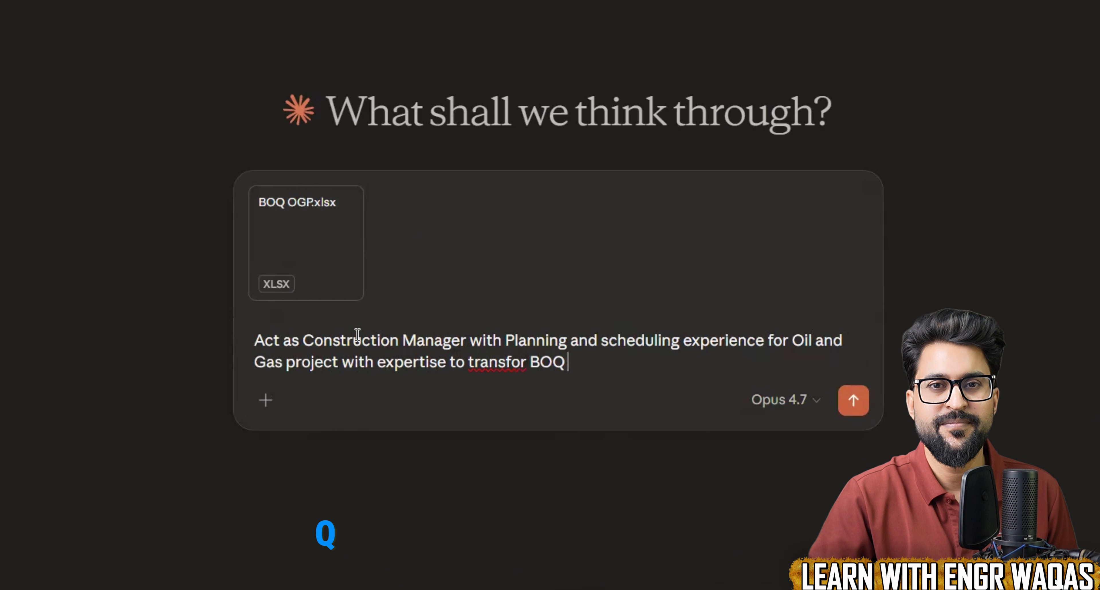
{"action": "type", "text": " data into"}
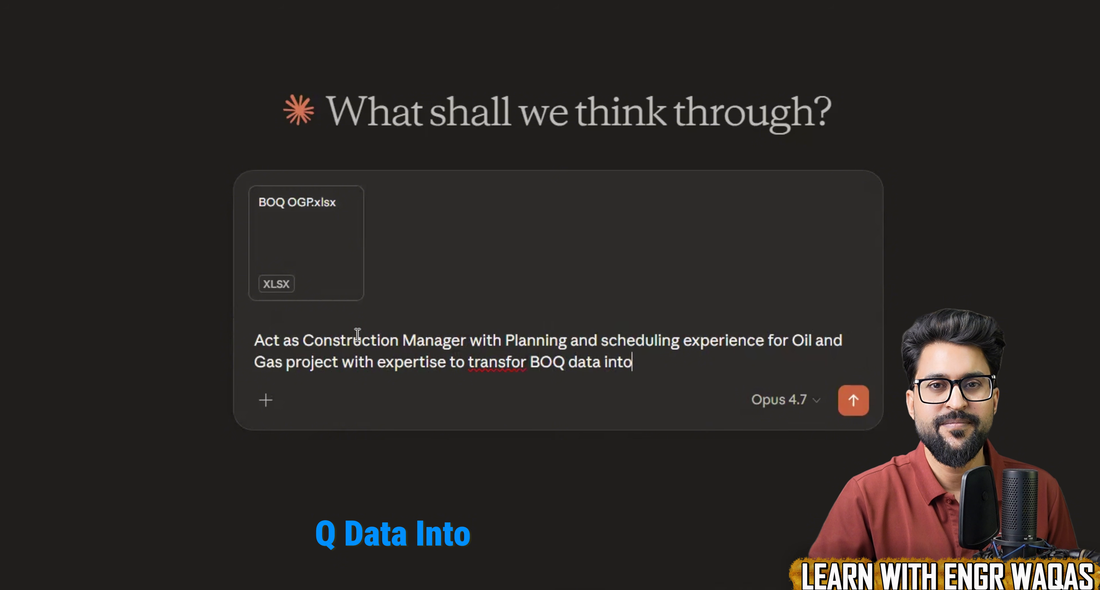
{"action": "type", "text": " Project "}
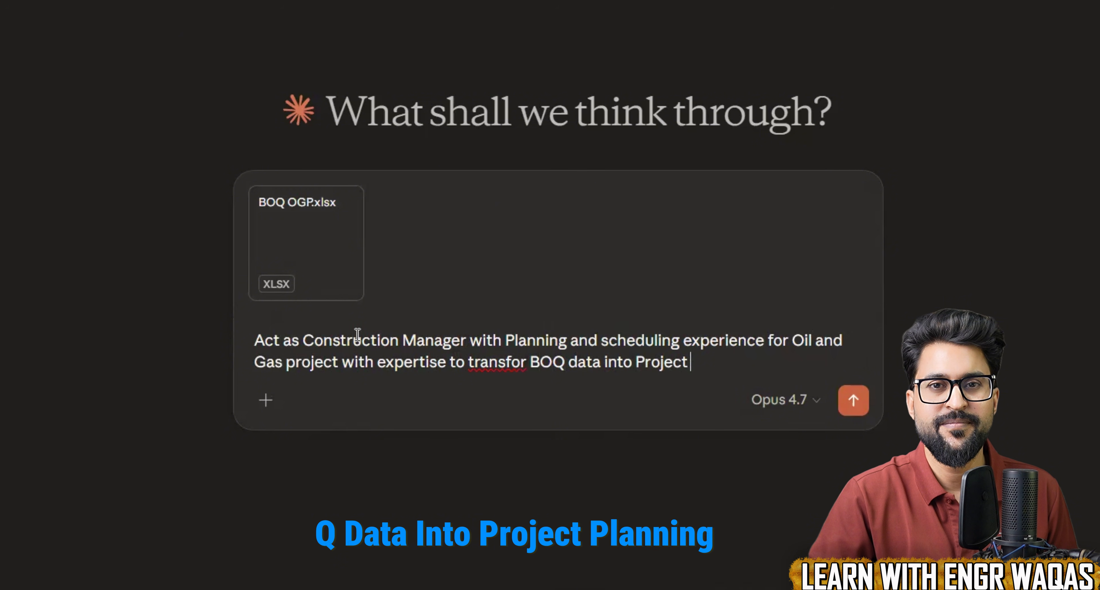
{"action": "type", "text": "Planning da"}
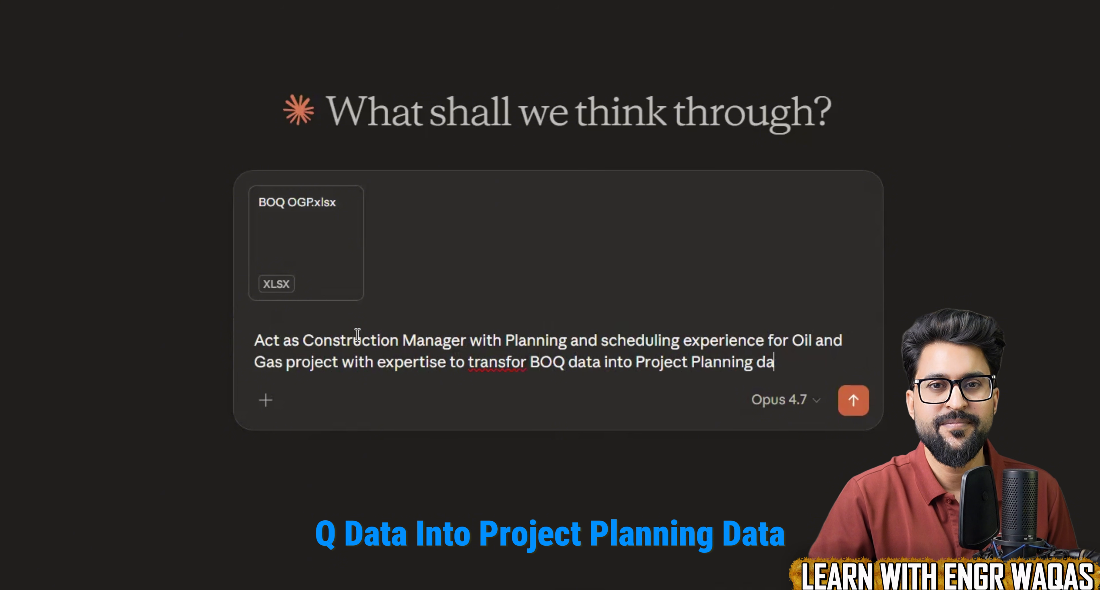
{"action": "type", "text": "ta , I want "}
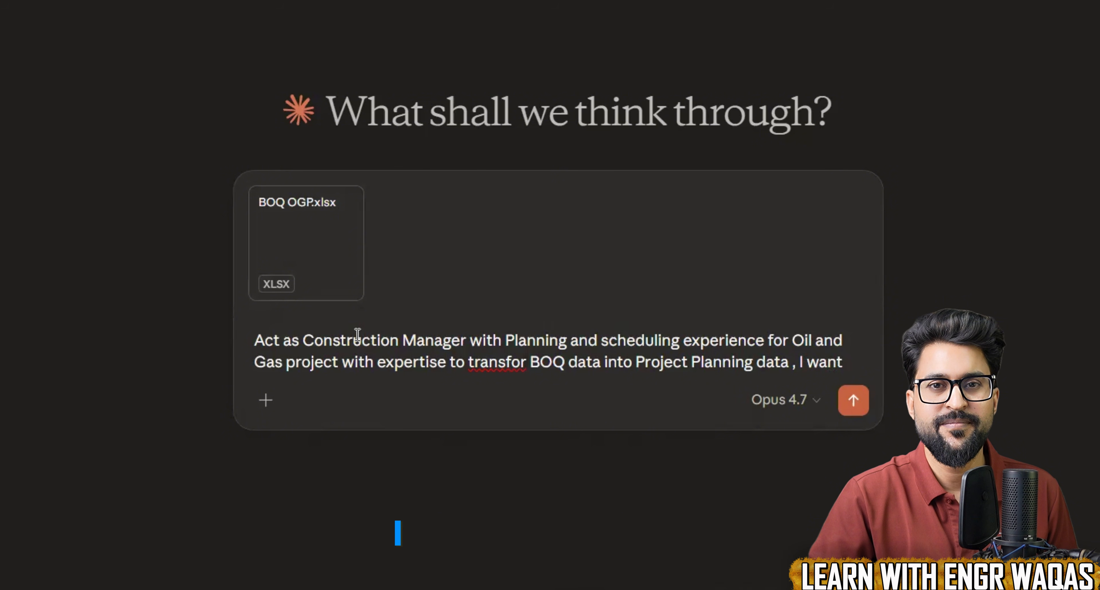
Step: Add "you to convert above uploaded BOQ into relevant wbs levels and then further add activities" to the prompt, correcting the last word's spelling
{"action": "type", "text": "you to "}
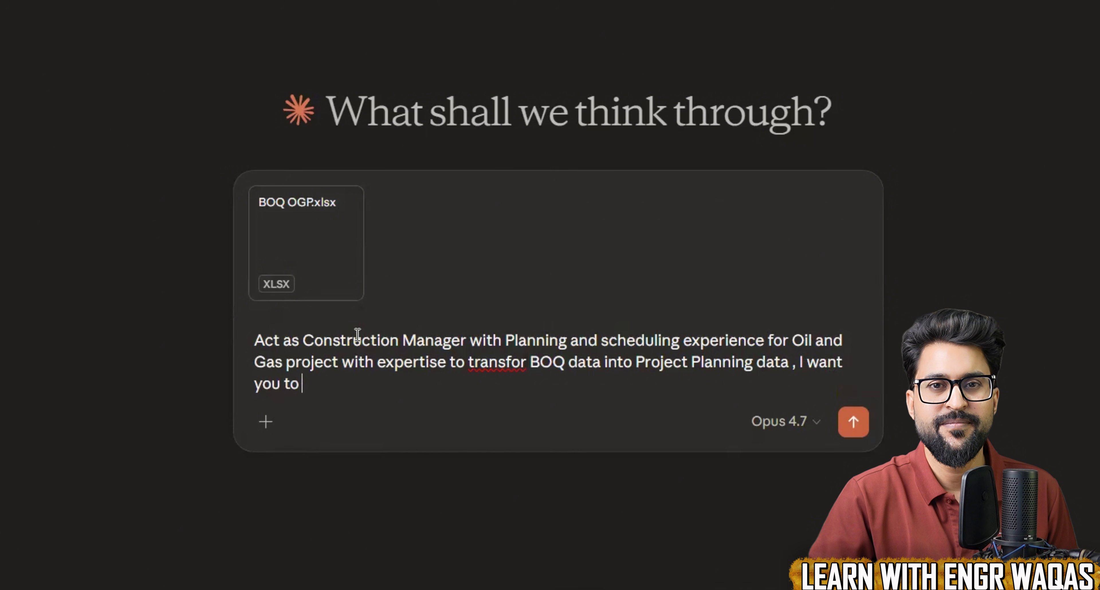
{"action": "type", "text": "convert "}
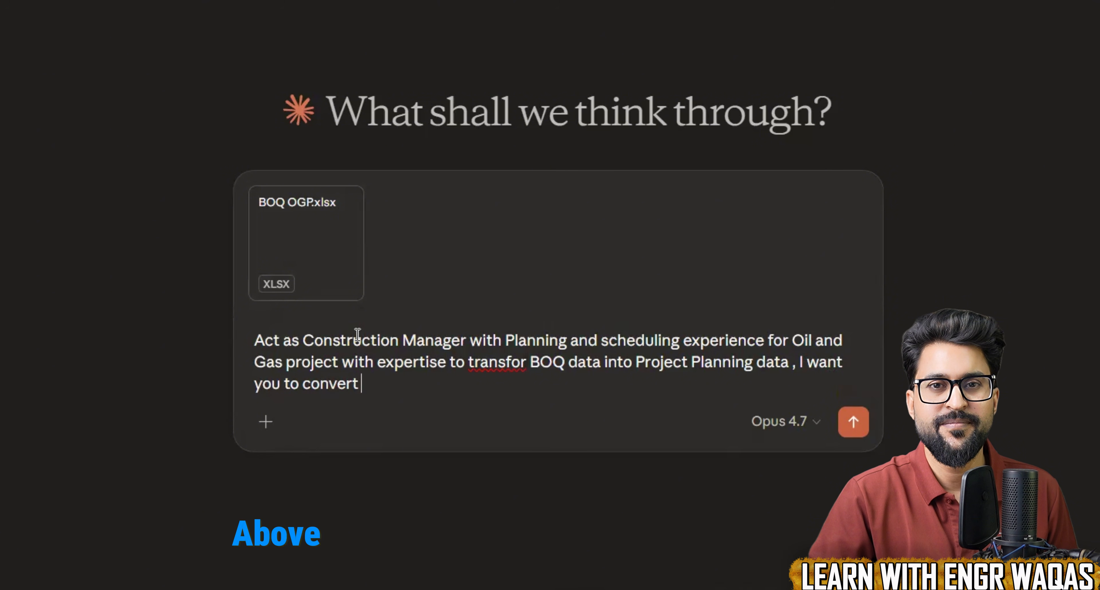
{"action": "type", "text": "above uplo"}
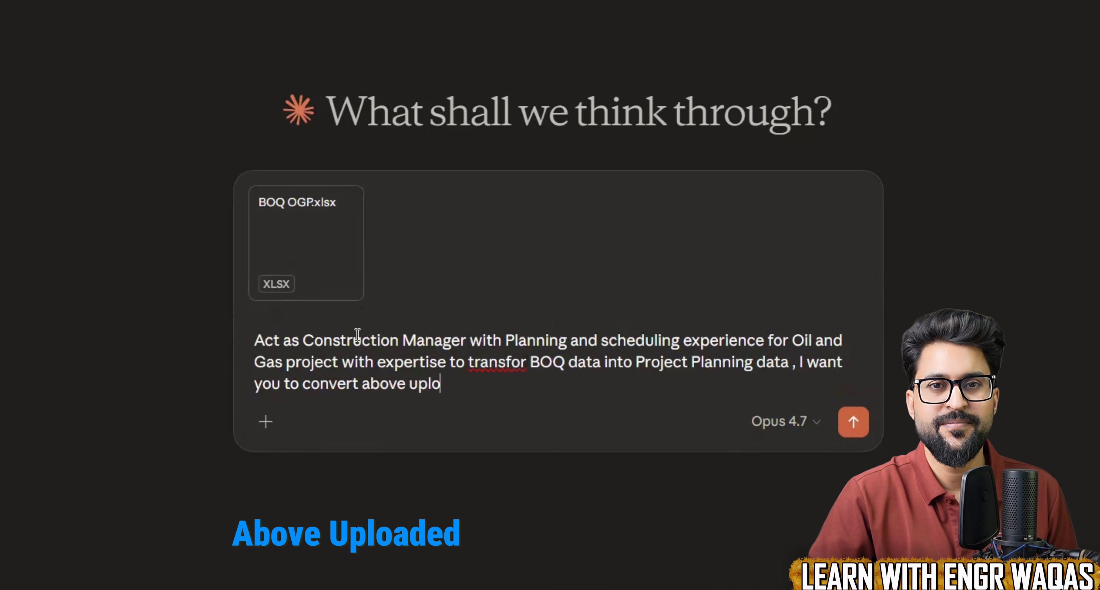
{"action": "type", "text": "aded BOQ"}
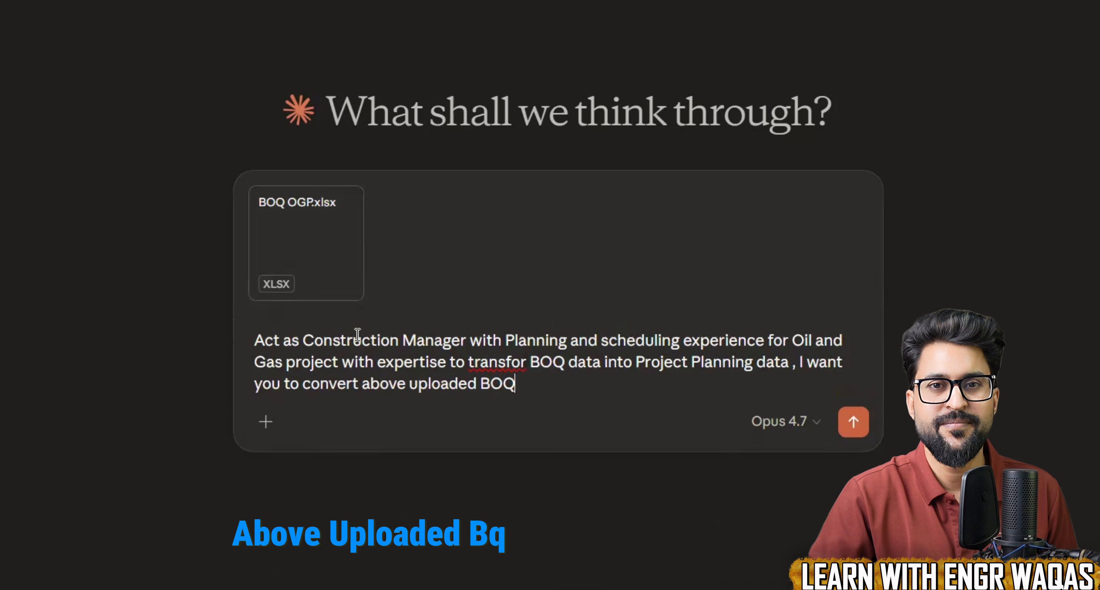
{"action": "type", "text": " into relev"}
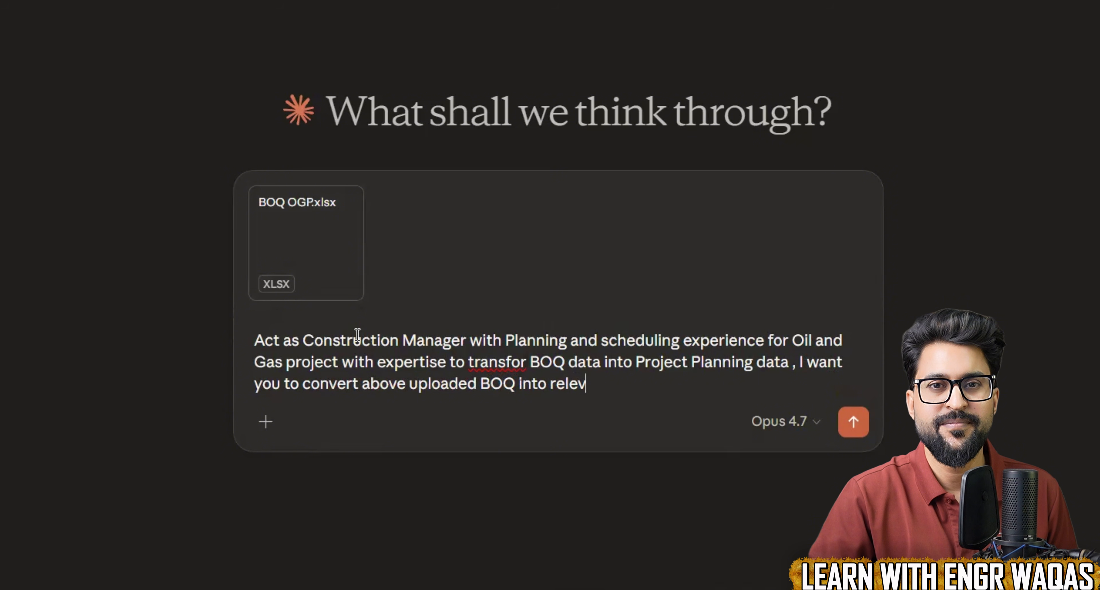
{"action": "type", "text": "ant wbs levels and "}
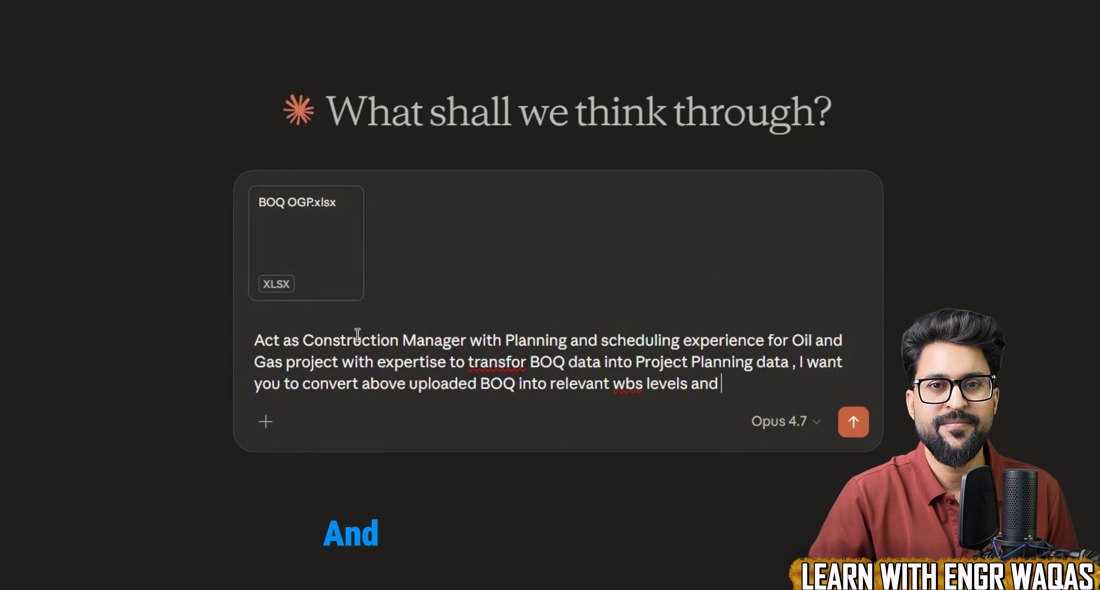
{"action": "type", "text": "then fur"}
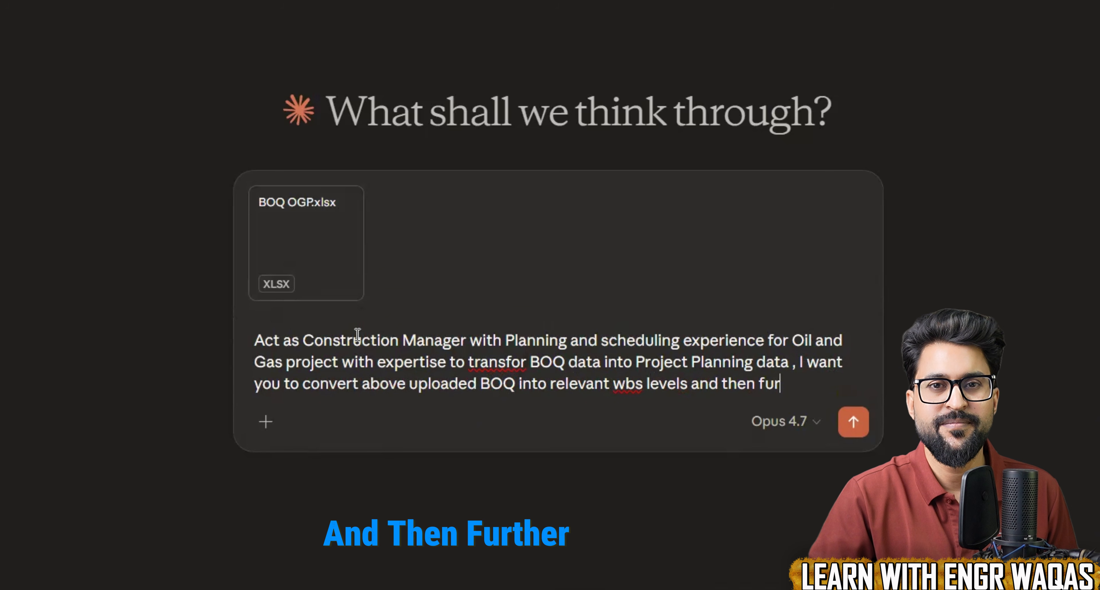
{"action": "type", "text": "ther add ac"}
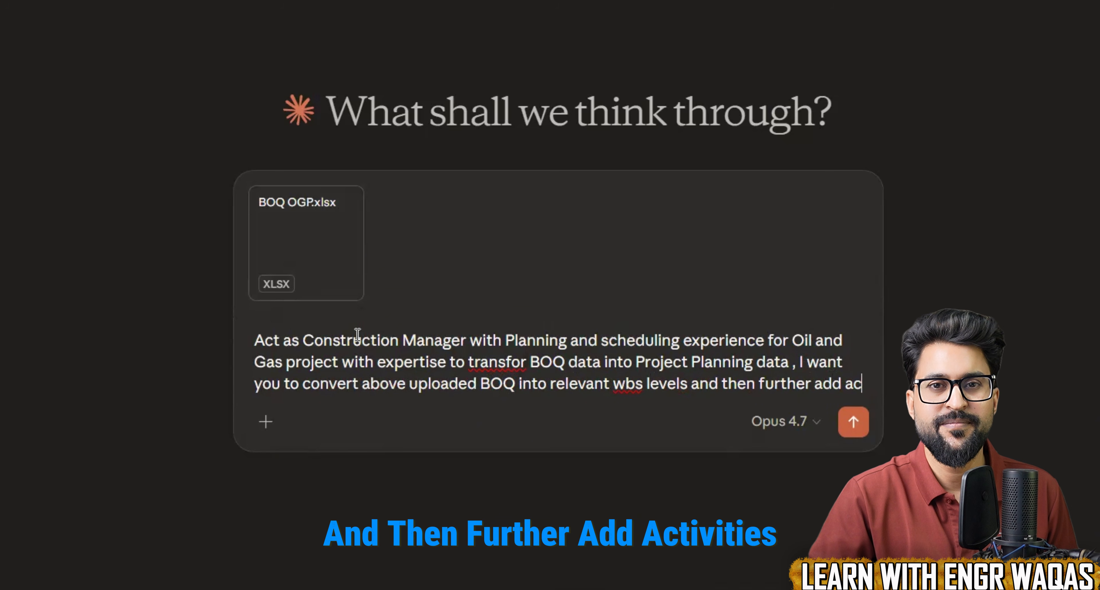
{"action": "type", "text": "tivties"}
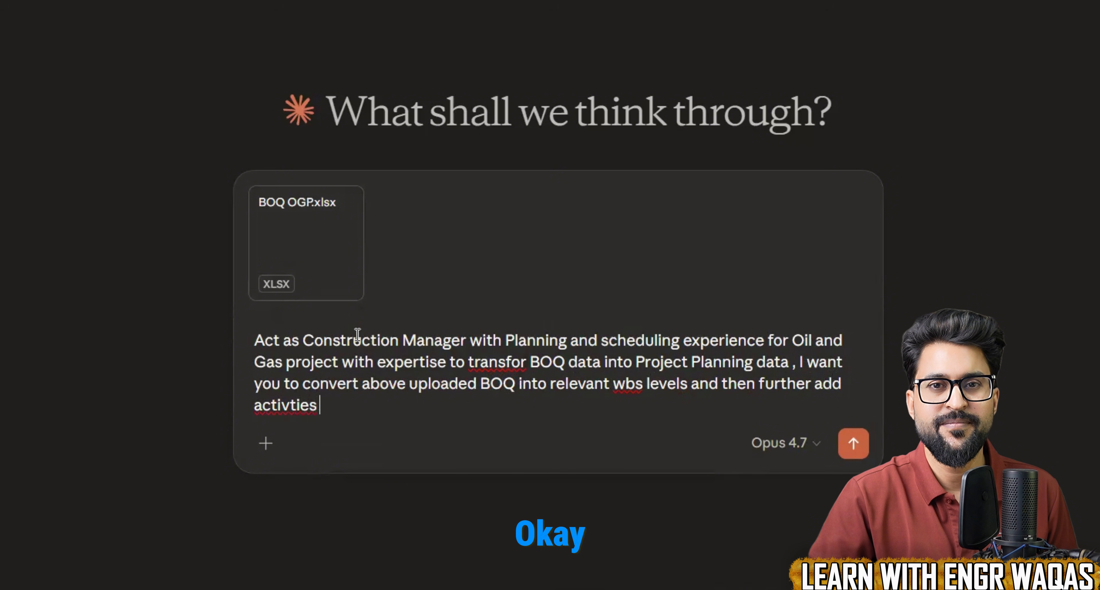
{"action": "right_click", "coordinate": [295, 404]}
{"action": "left_click", "coordinate": [385, 5]}
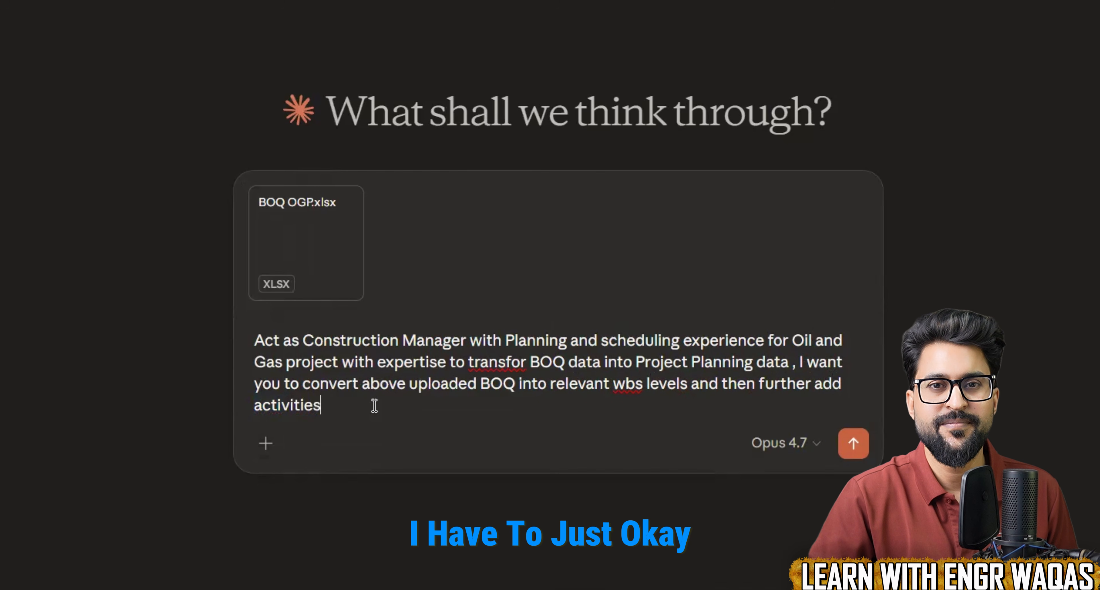
Step: Continue the prompt with "taking from tat BOQ , make sure nothing should be missing"
{"action": "type", "text": "ta"}
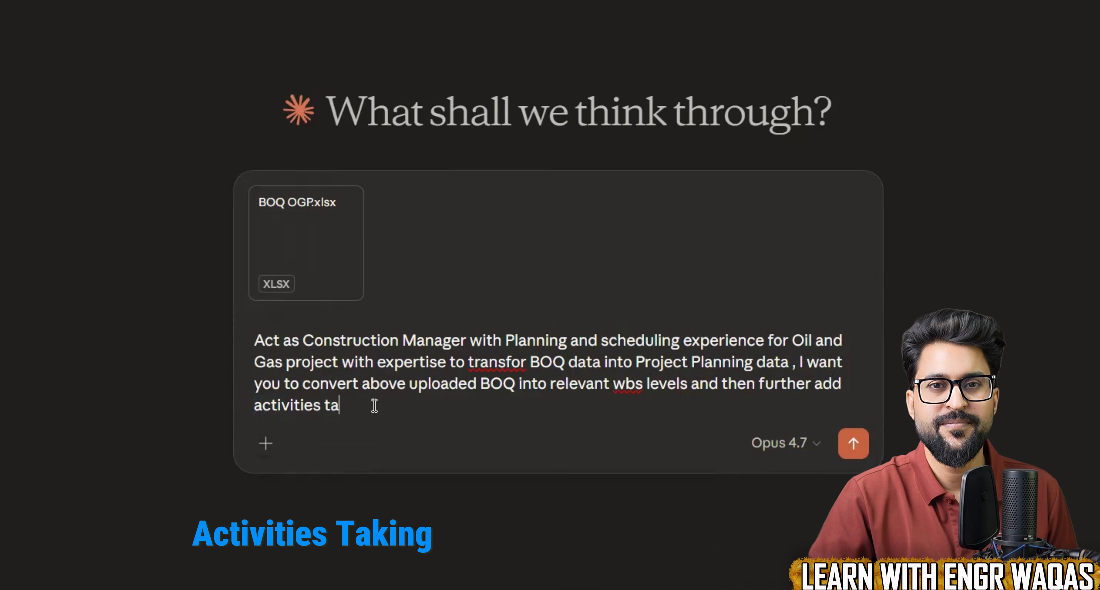
{"action": "type", "text": "king from "}
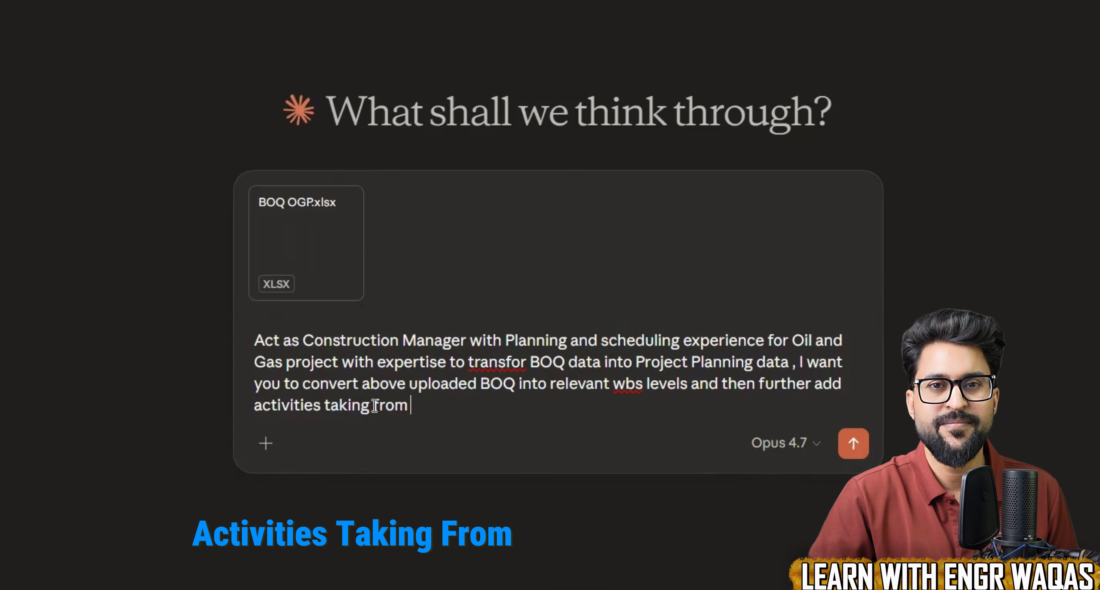
{"action": "type", "text": "tat BOQ"}
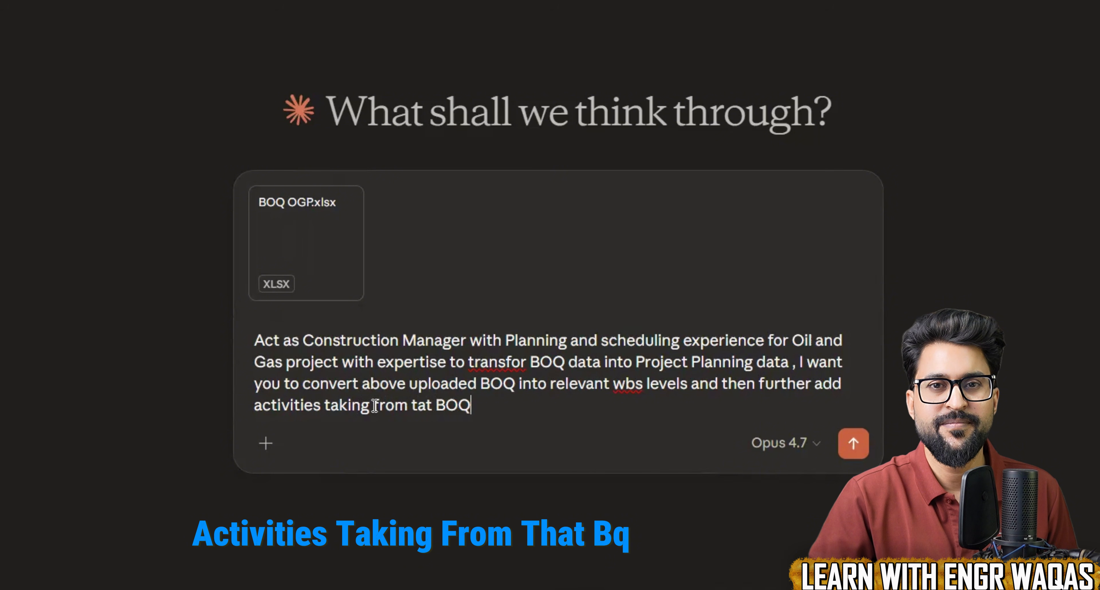
{"action": "type", "text": " , make su"}
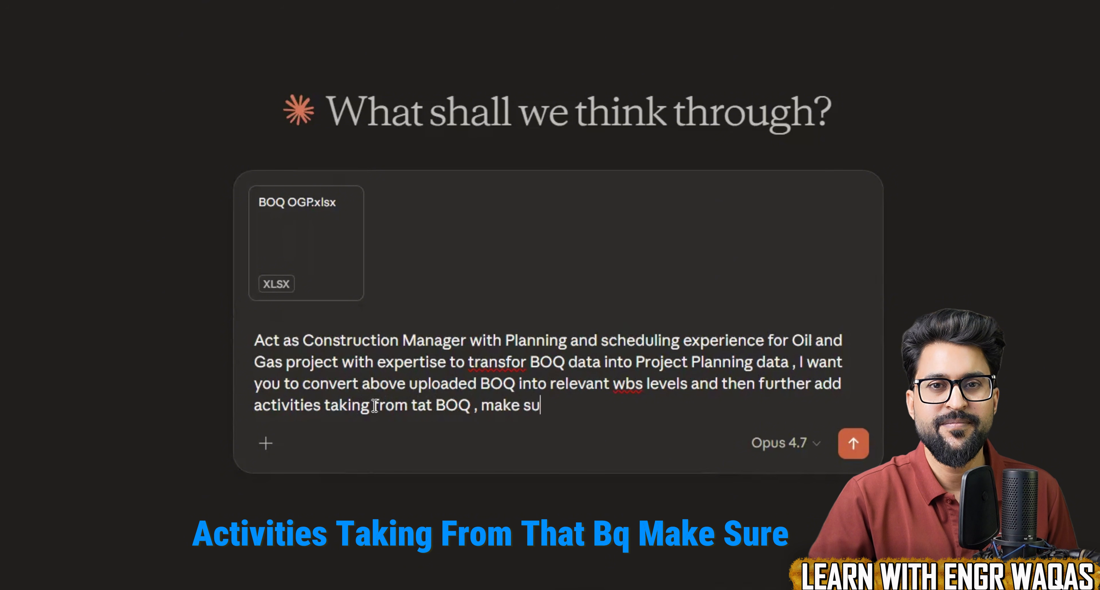
{"action": "type", "text": "re nothing "}
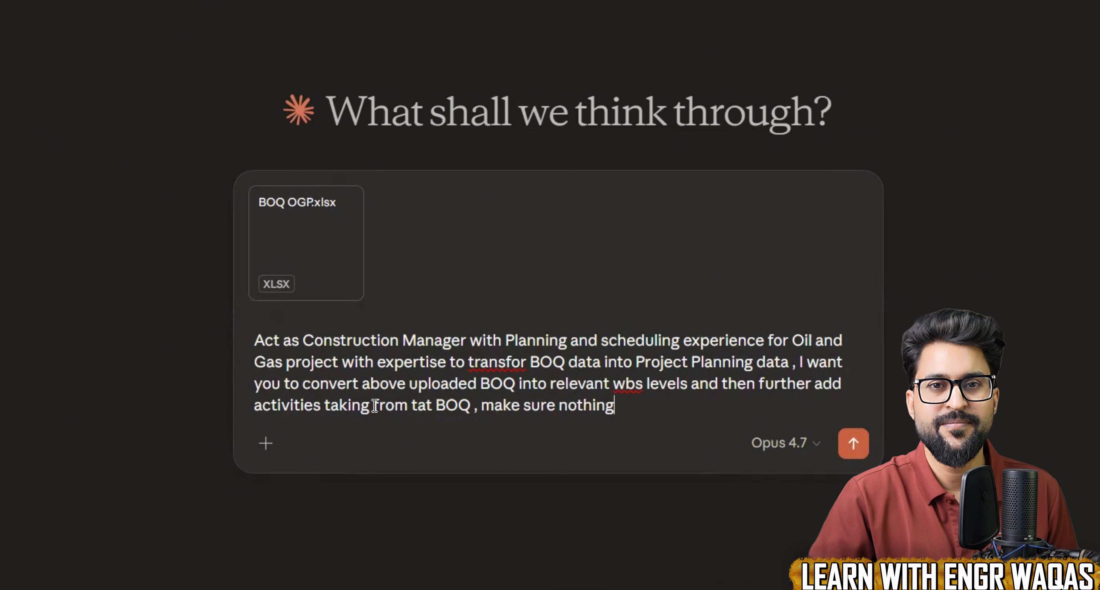
{"action": "type", "text": "shoul"}
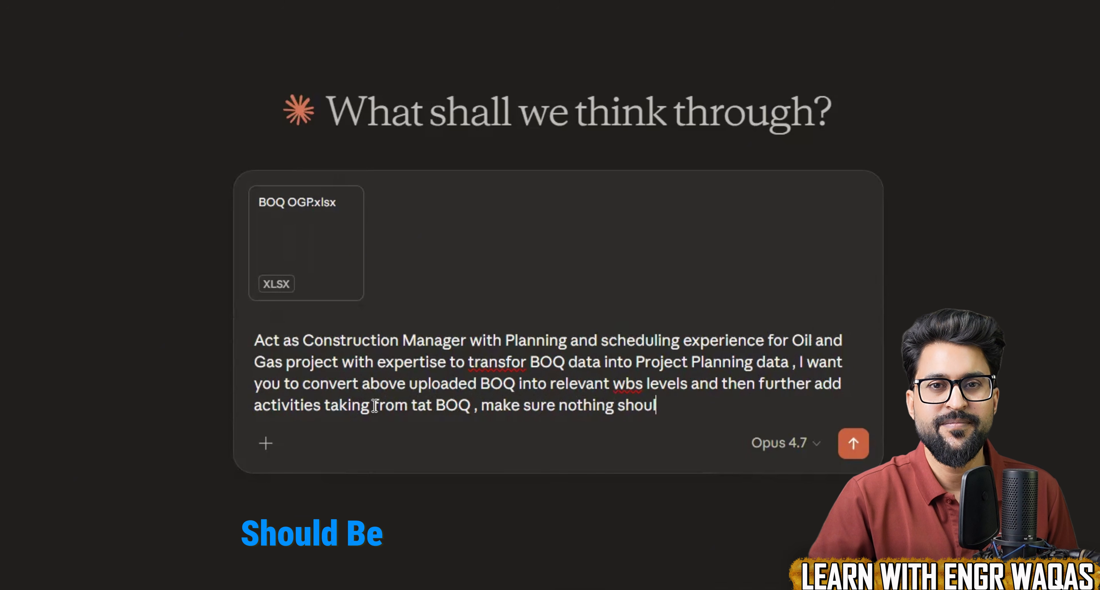
{"action": "type", "text": "d be missi"}
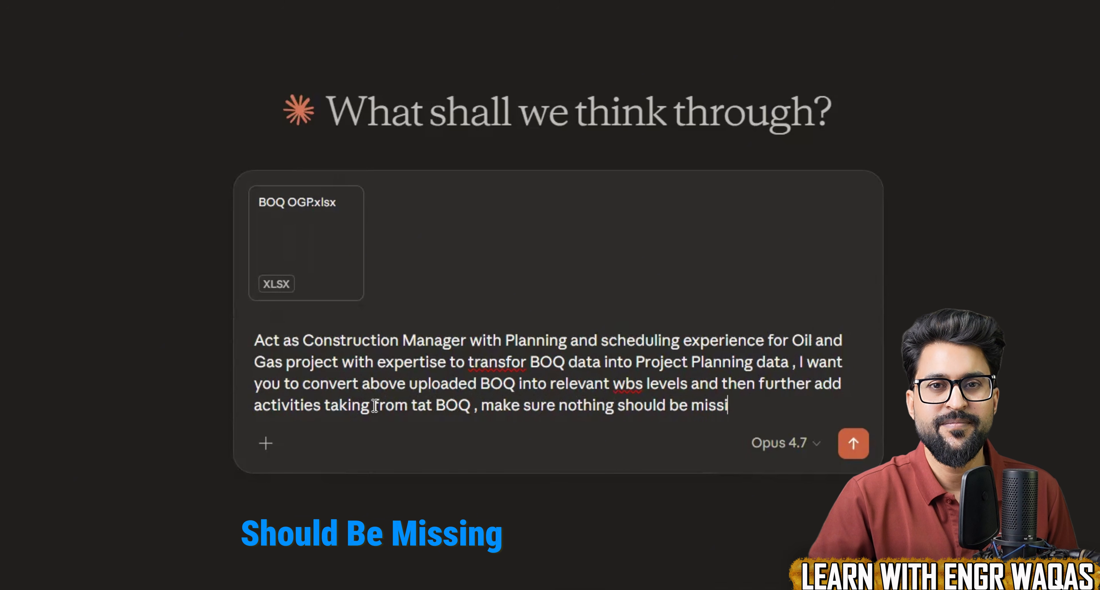
Step: Add "and nothing added here which is not part of this BOQ ," to the prompt and correct "transfor" to "transform"
{"action": "type", "text": "ng and no"}
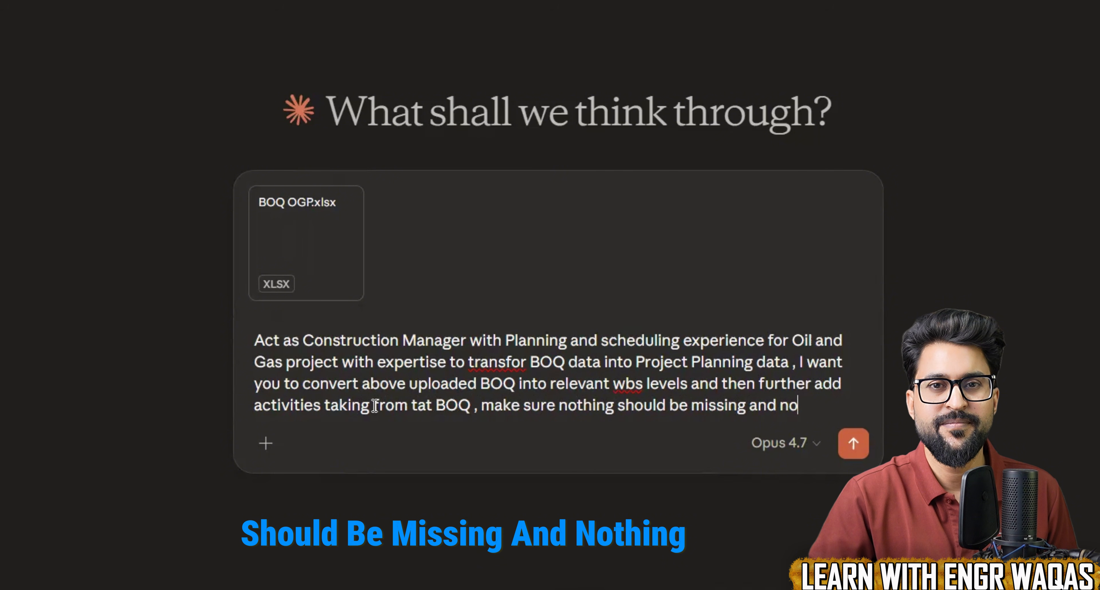
{"action": "type", "text": "thing adde"}
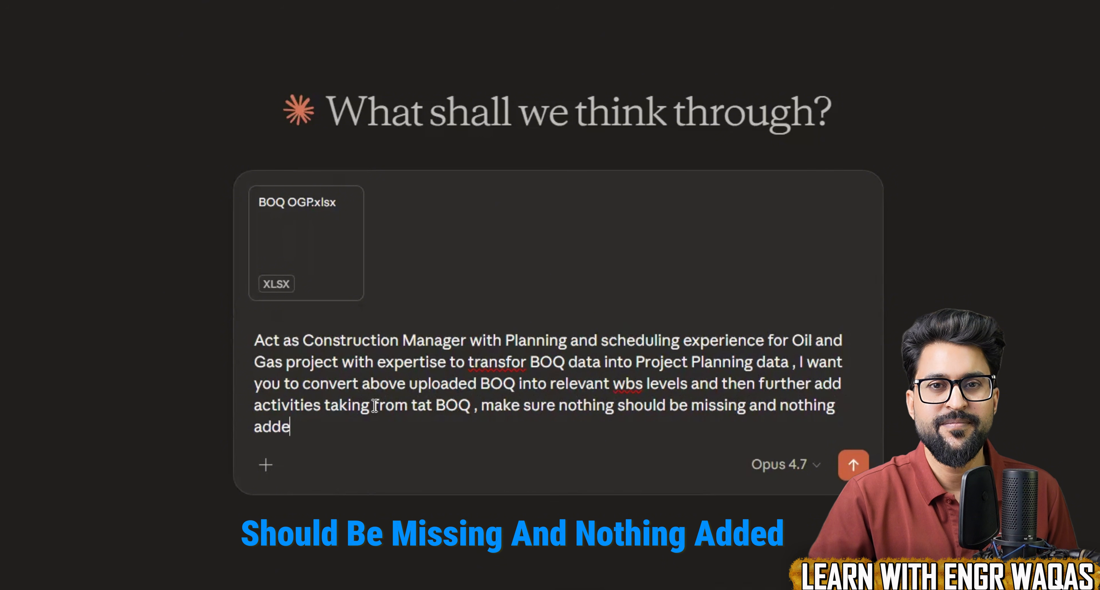
{"action": "type", "text": "d here w"}
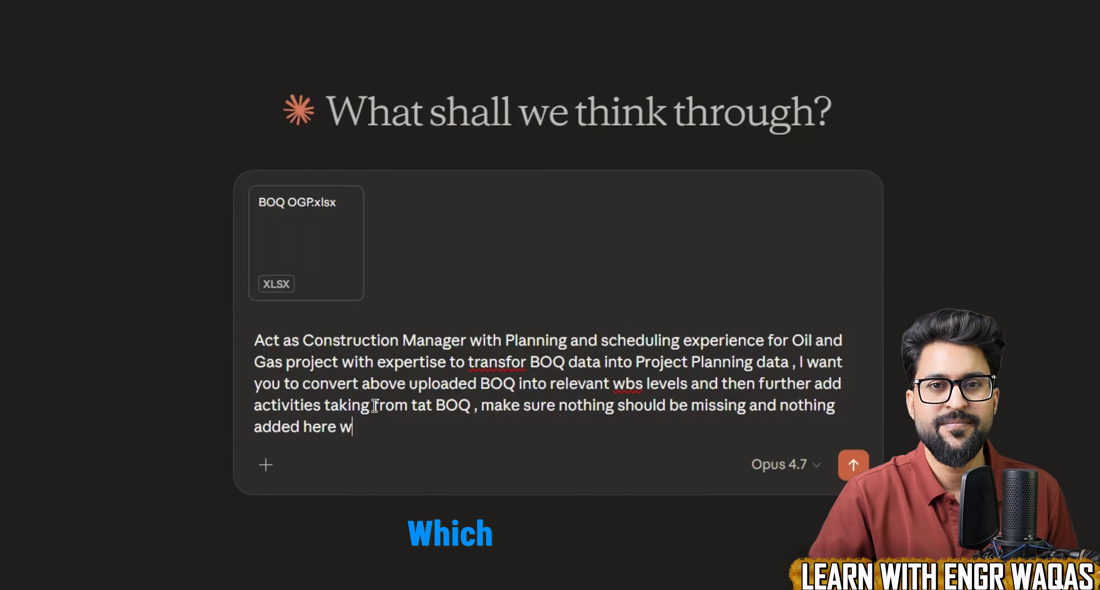
{"action": "type", "text": "hich is no"}
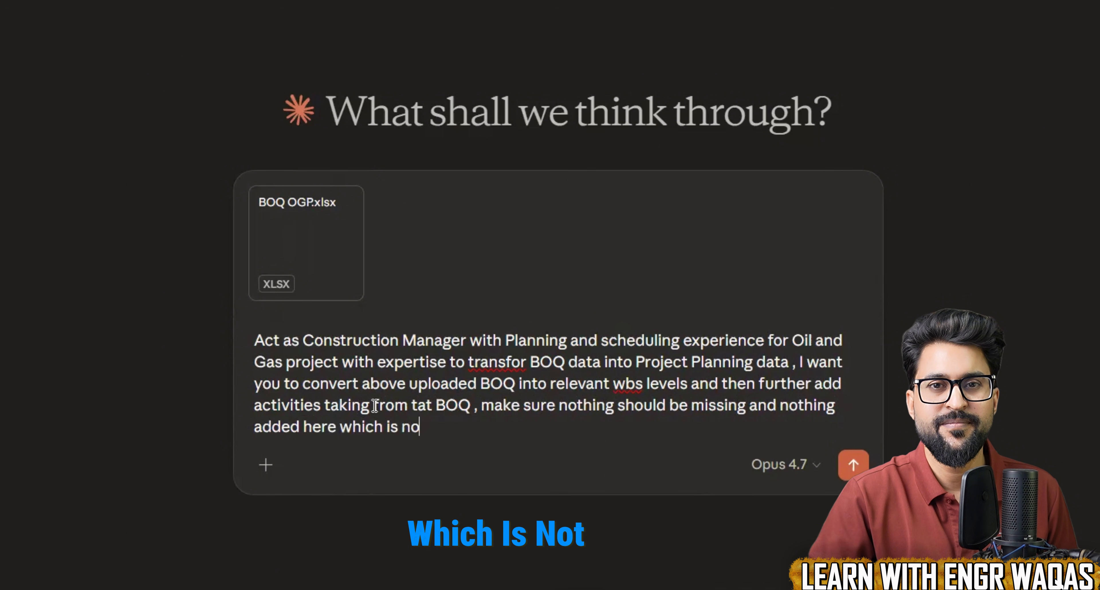
{"action": "type", "text": "t part og"}
{"action": "key", "text": "BackSpace"}
{"action": "type", "text": "f "}
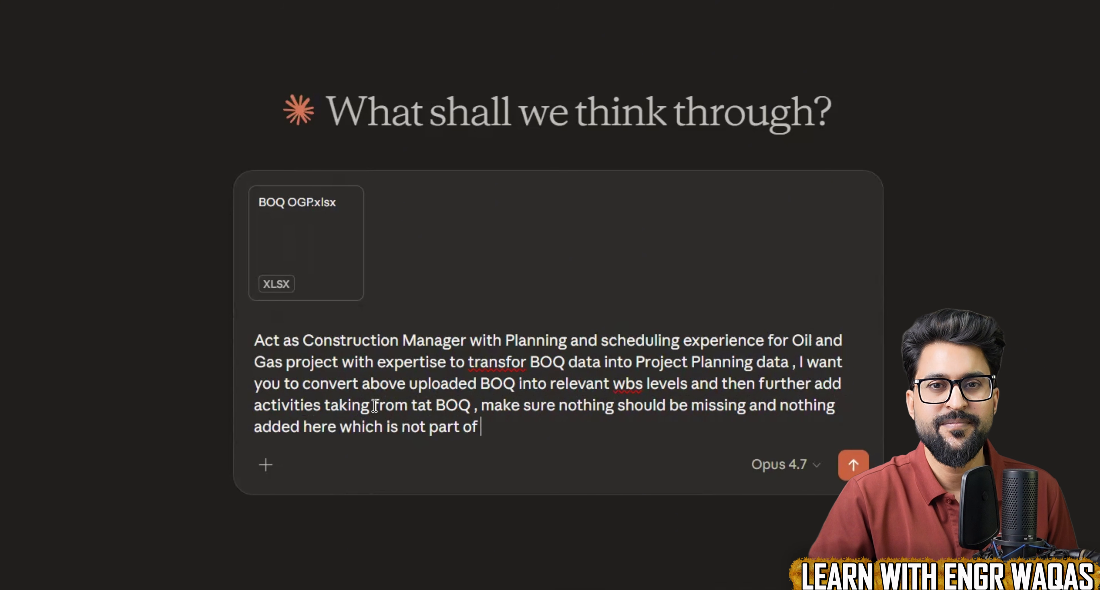
{"action": "type", "text": "this BOQ"}
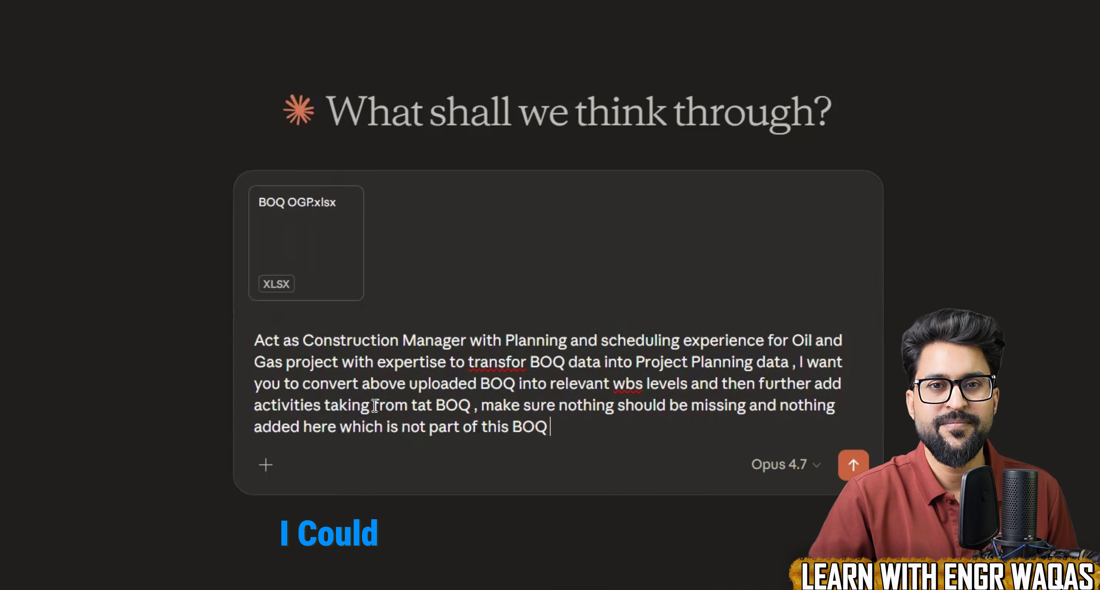
{"action": "type", "text": " ,"}
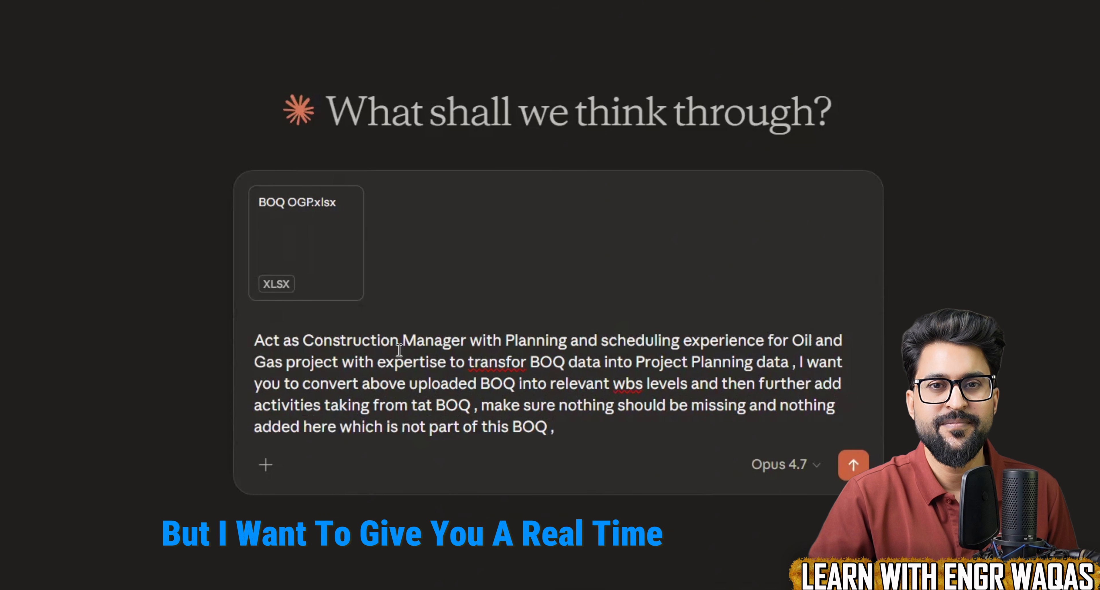
{"action": "right_click", "coordinate": [507, 360]}
{"action": "left_click", "coordinate": [598, 1]}
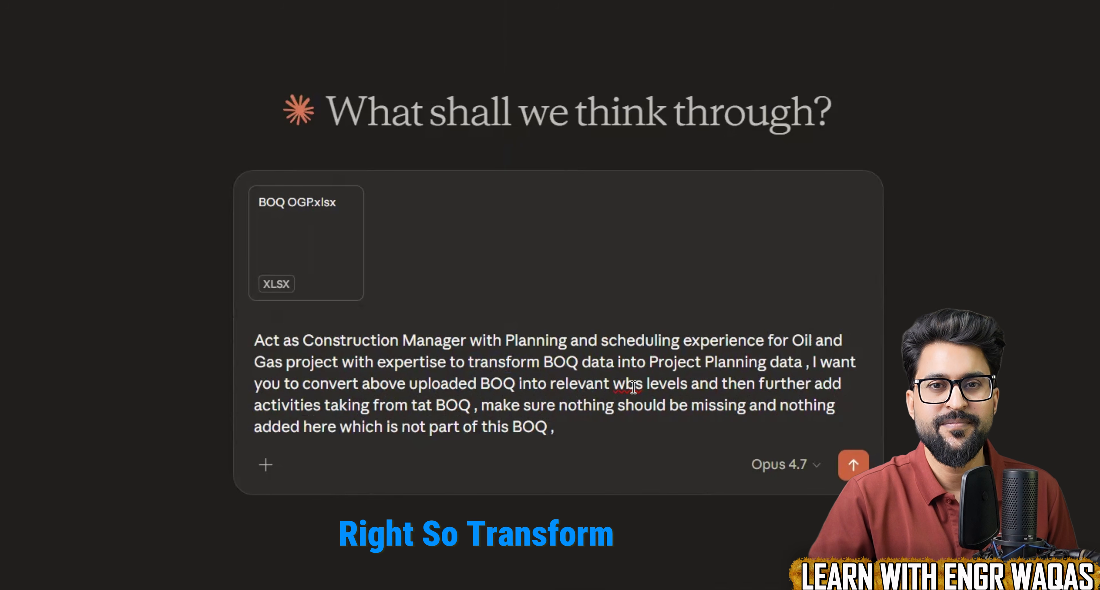
Step: Extend the prompt with "make sure BOQ data must be map out with newly generated Project planning data wbs and Activities ,"
{"action": "left_click", "coordinate": [573, 431]}
{"action": "type", "text": "ma"}
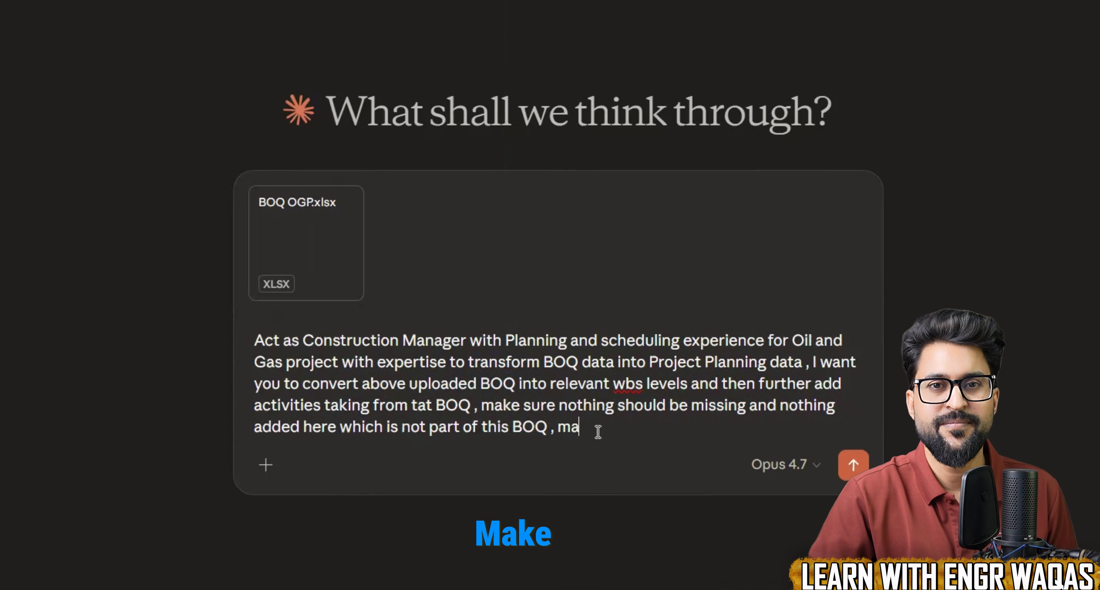
{"action": "type", "text": "ke sure BOQ"}
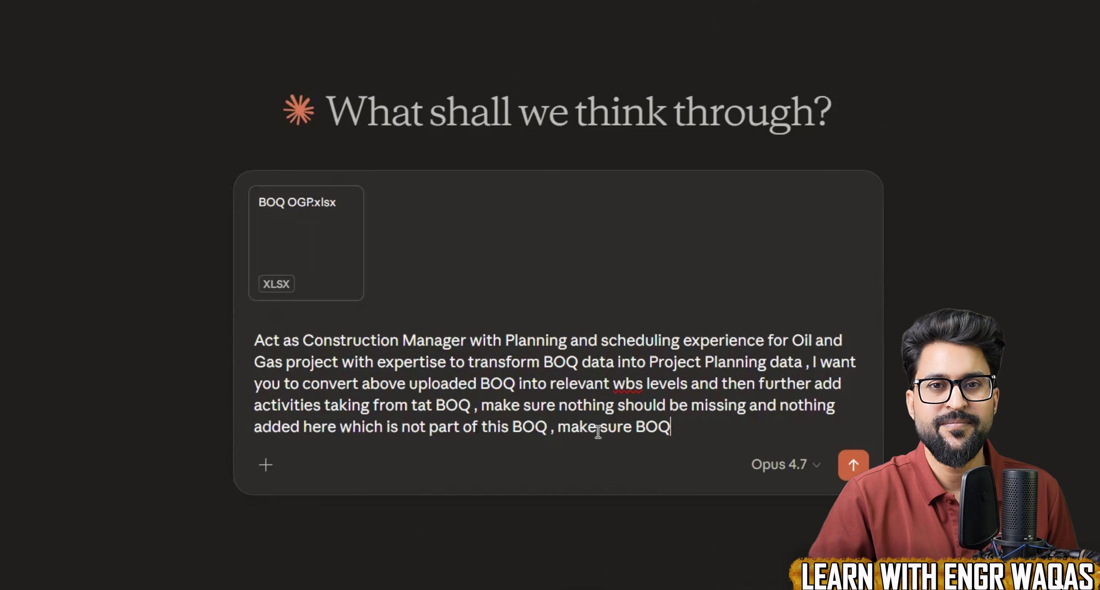
{"action": "type", "text": " data mus"}
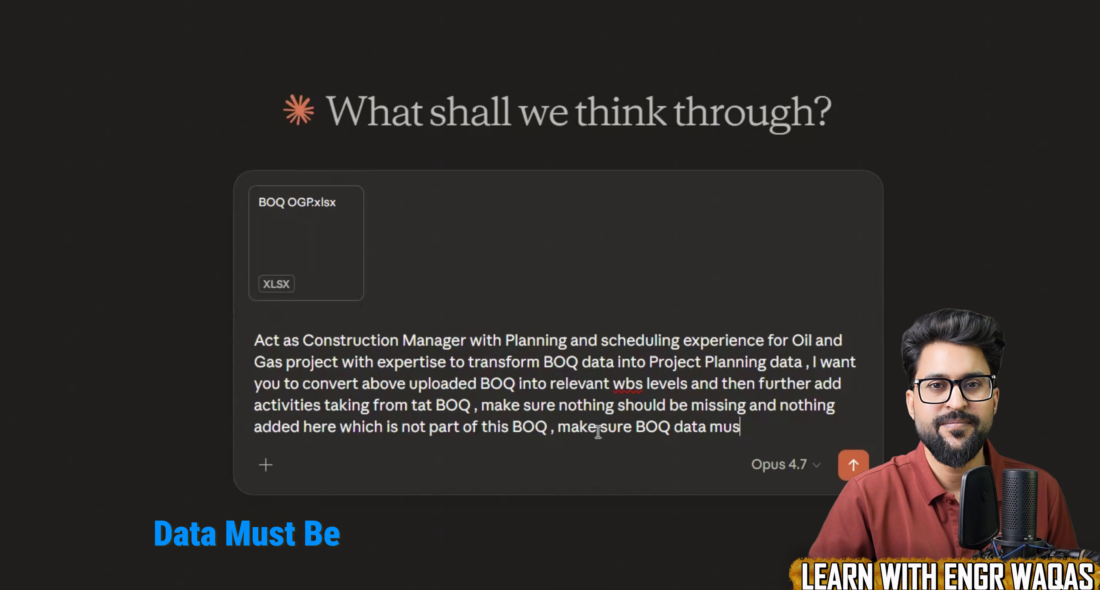
{"action": "type", "text": "t be map"}
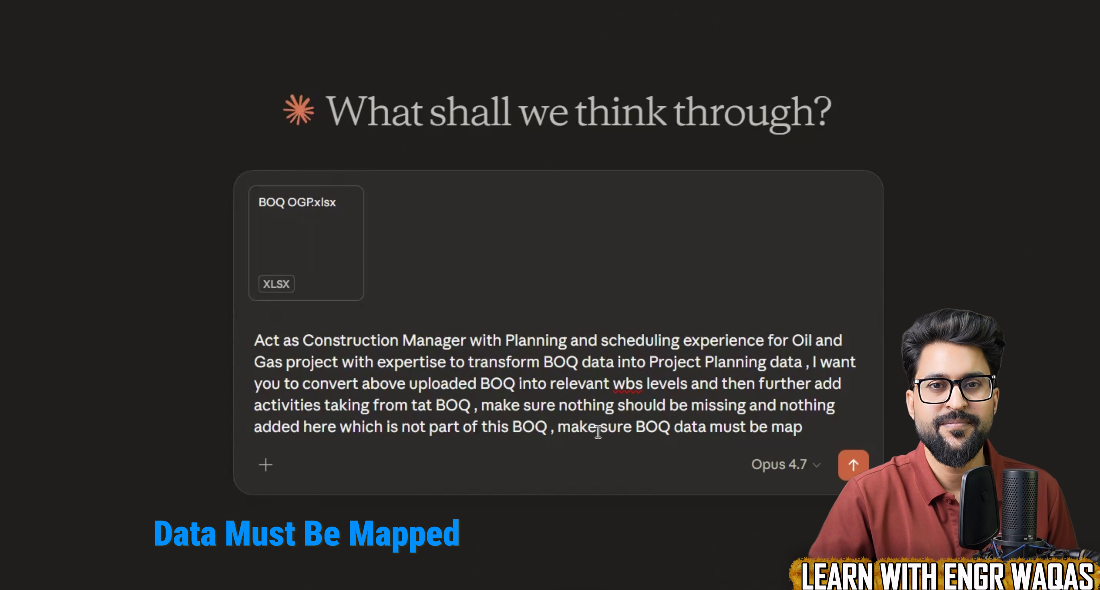
{"action": "type", "text": " out with"}
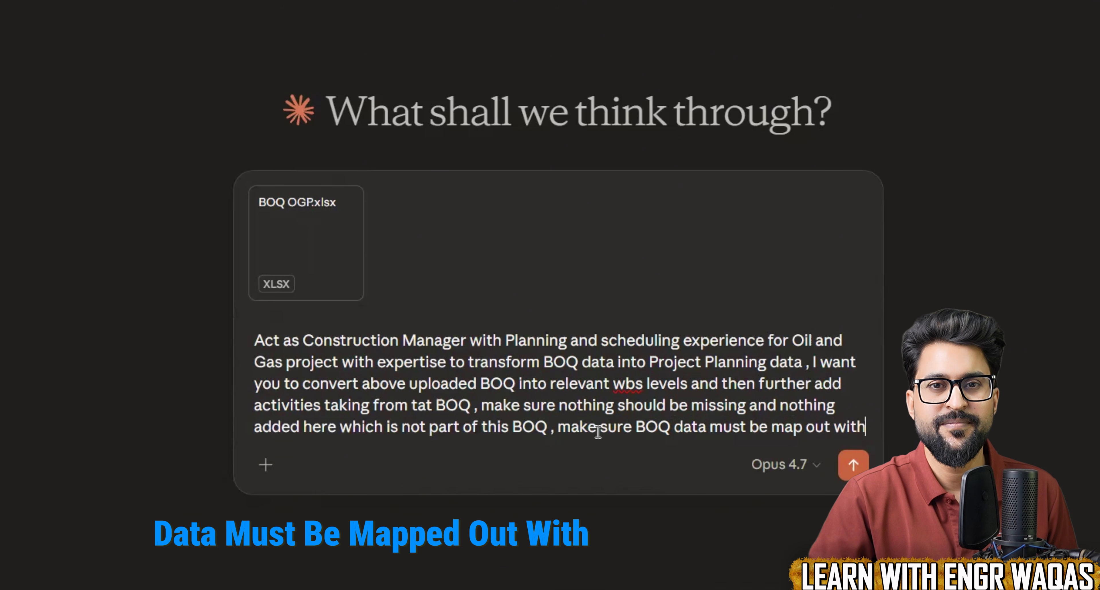
{"action": "type", "text": " newly gener"}
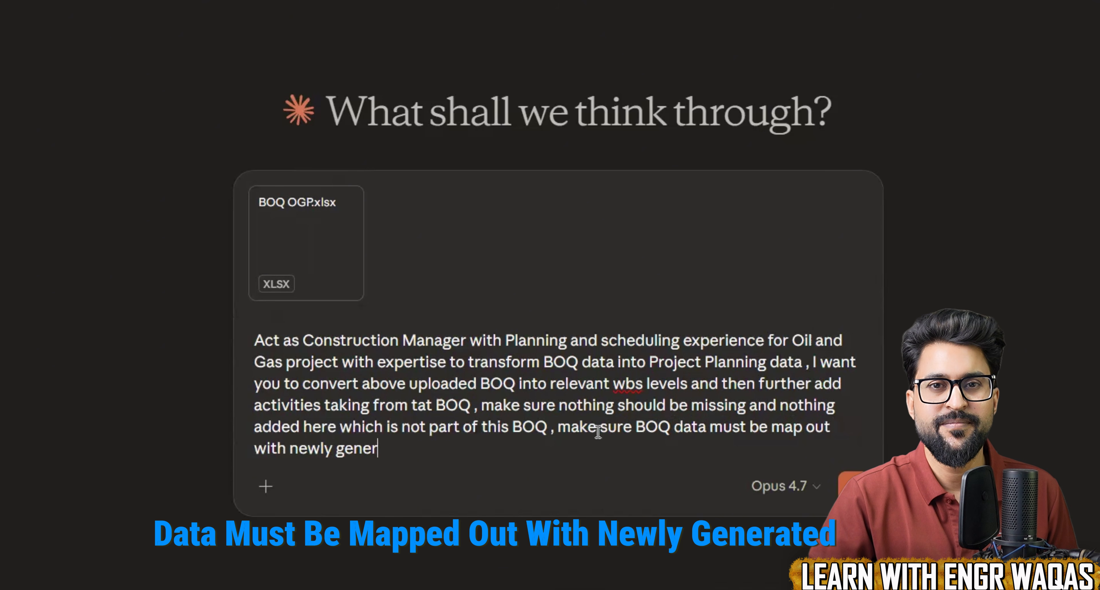
{"action": "type", "text": "ated Proj"}
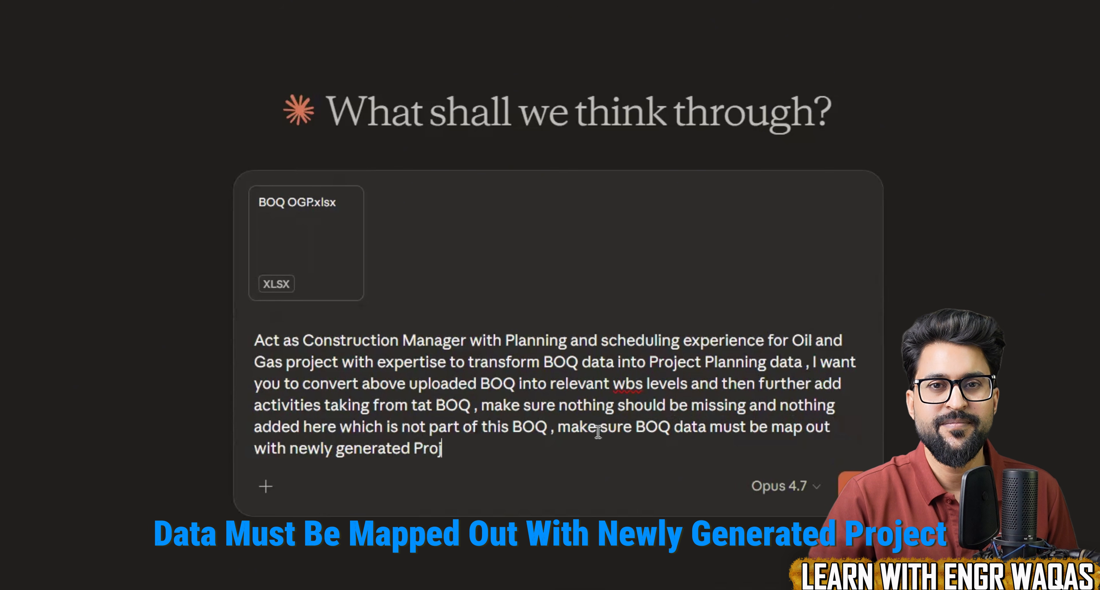
{"action": "type", "text": "ect planning"}
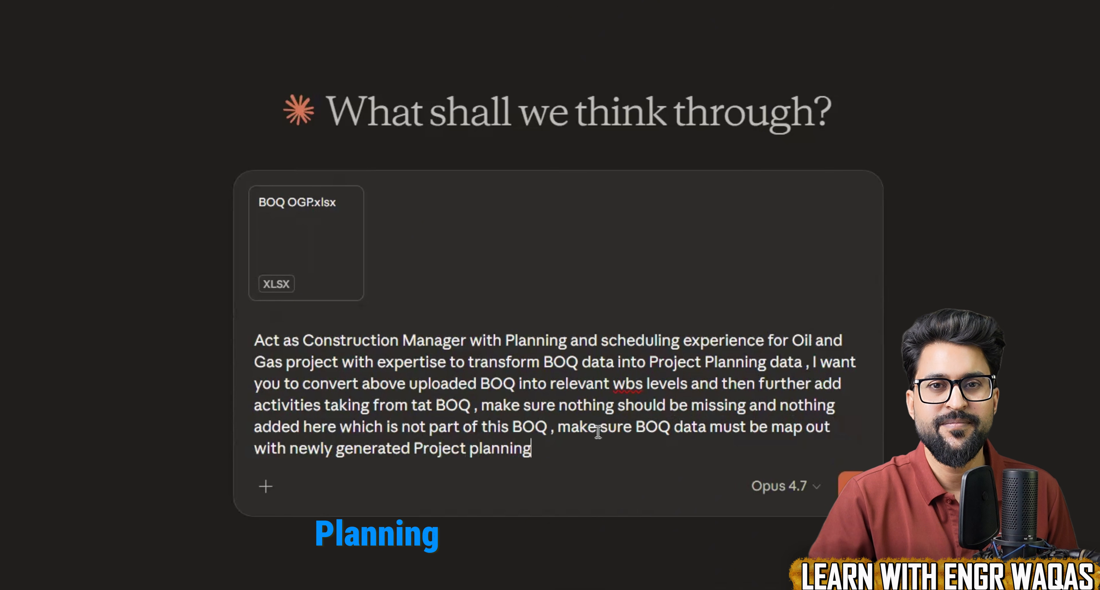
{"action": "type", "text": " data wbs a"}
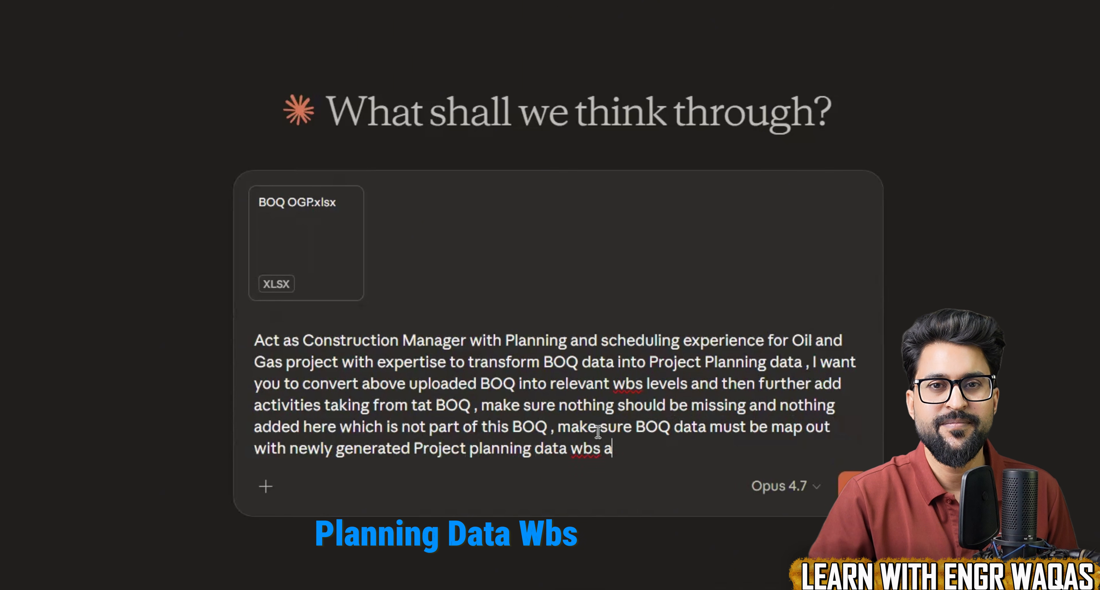
{"action": "type", "text": "nd Activit"}
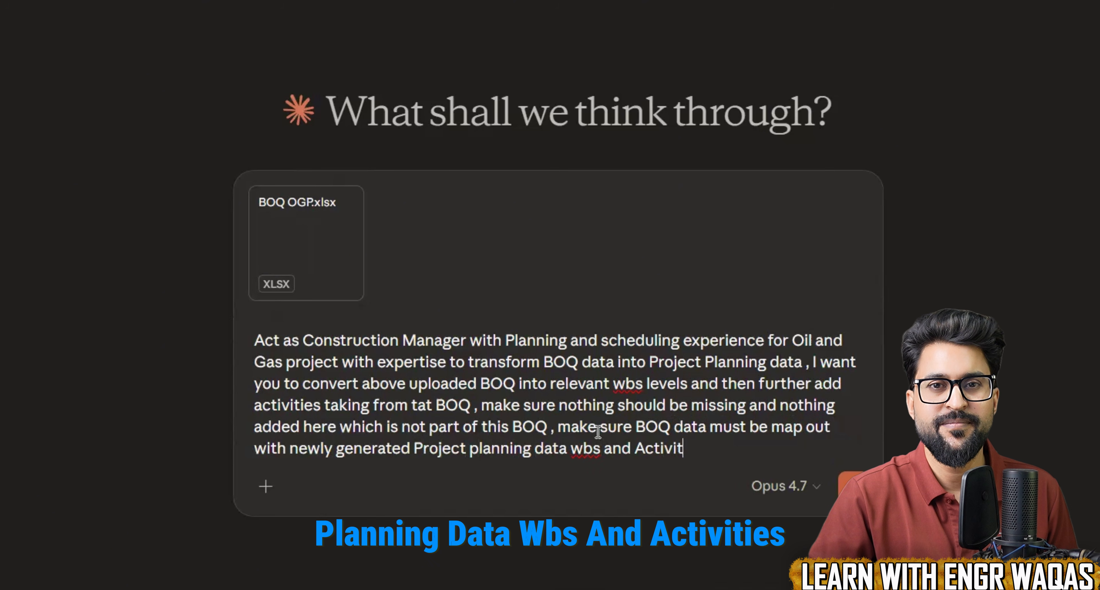
{"action": "type", "text": "ies ,"}
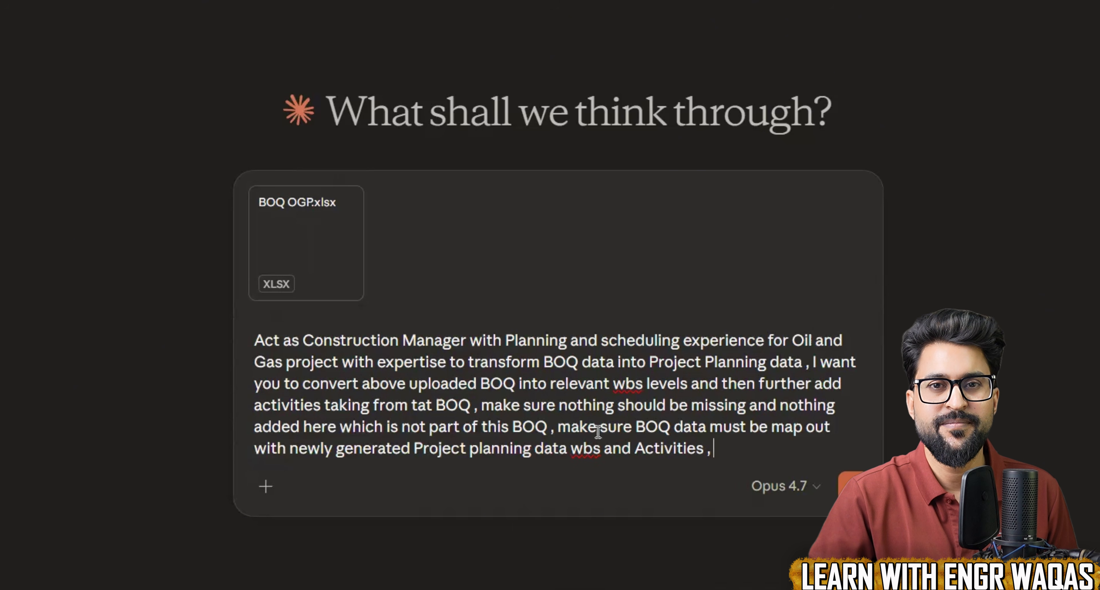
Step: Finish the prompt with "Out put must be in excel document ," and send it
{"action": "type", "text": "Out put must"}
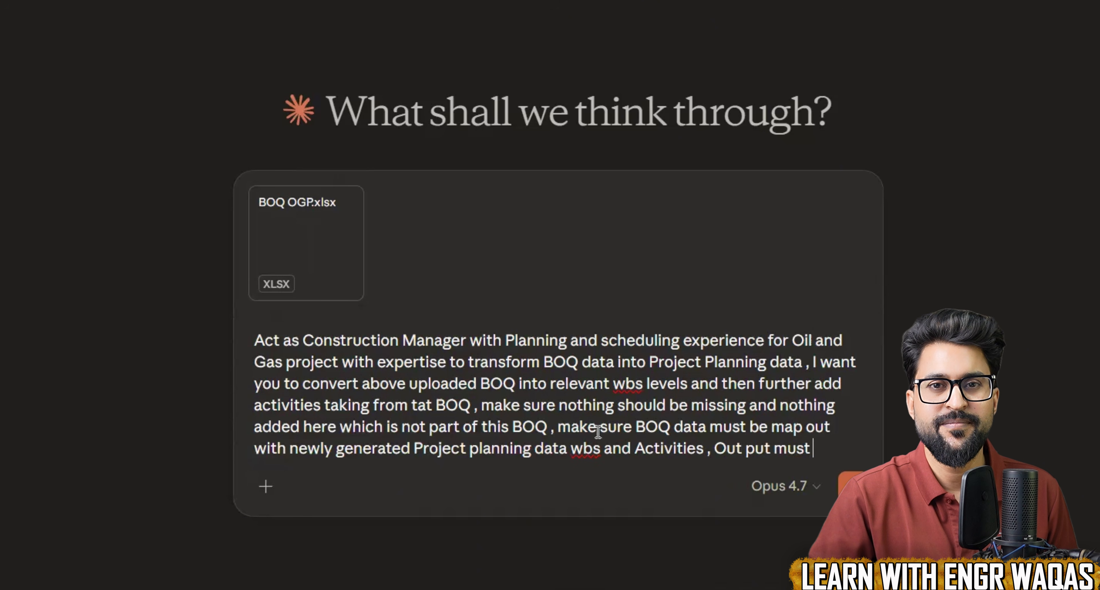
{"action": "type", "text": " be in excel document"}
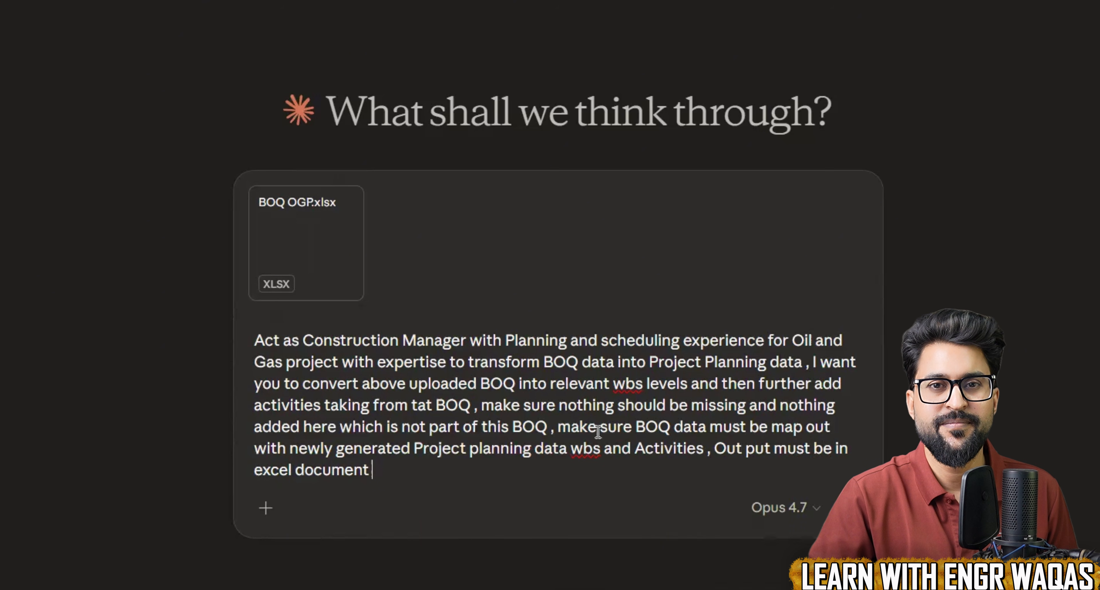
{"action": "type", "text": " and"}
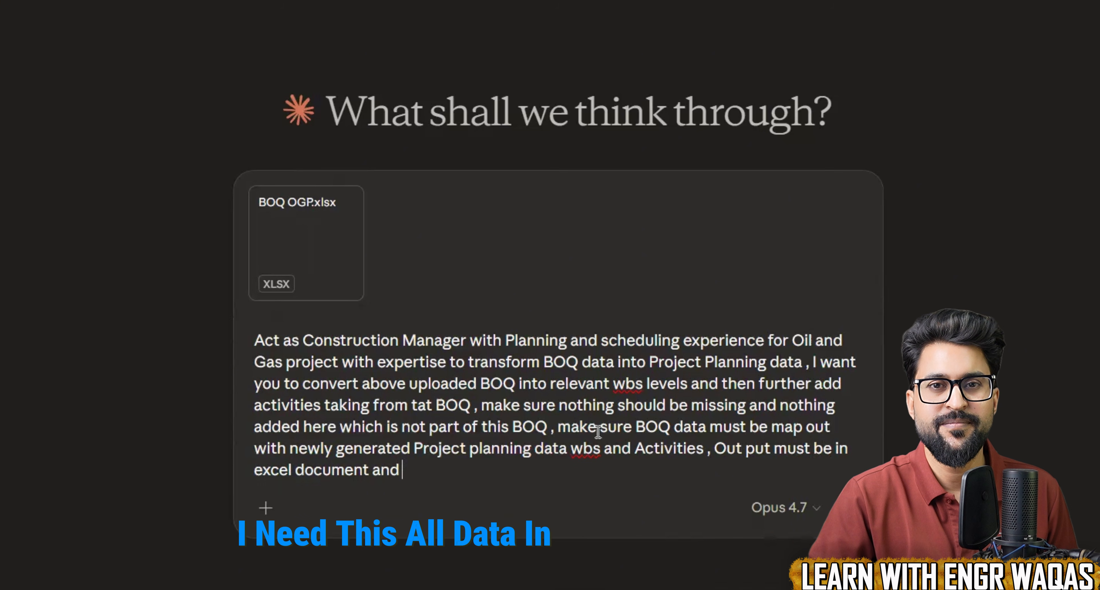
{"action": "key", "text": "BackSpace"}
{"action": "key", "text": "BackSpace"}
{"action": "key", "text": "BackSpace"}
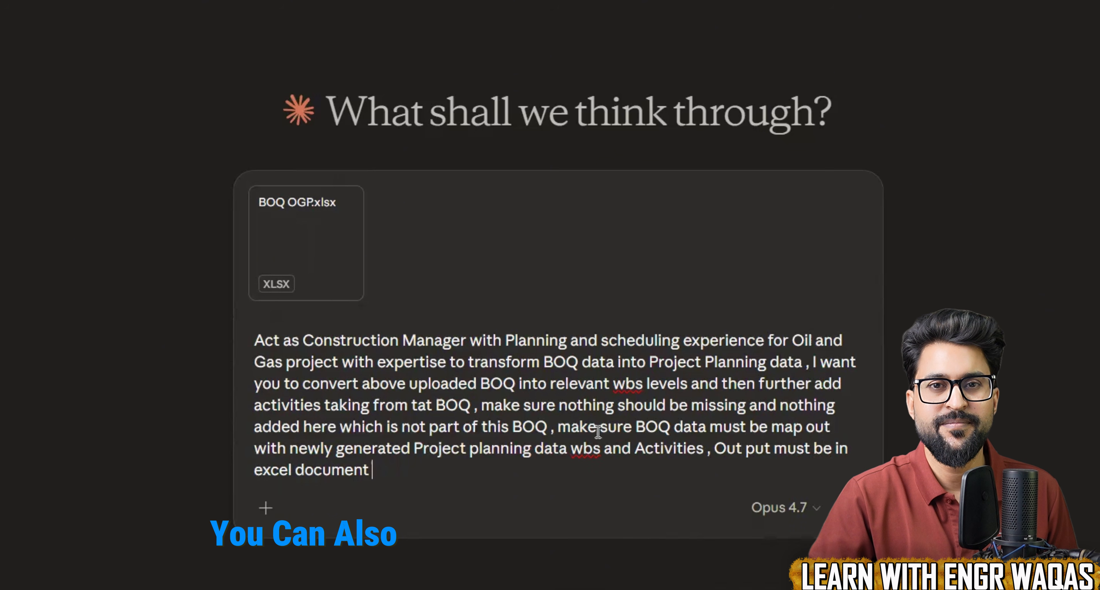
{"action": "type", "text": ","}
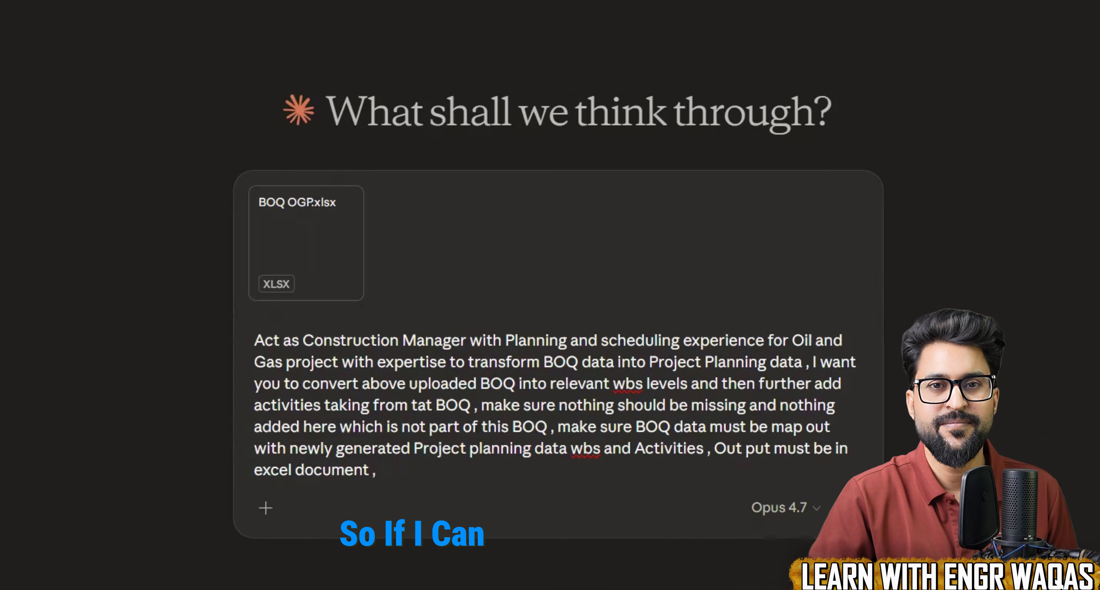
{"action": "key", "text": "Return"}
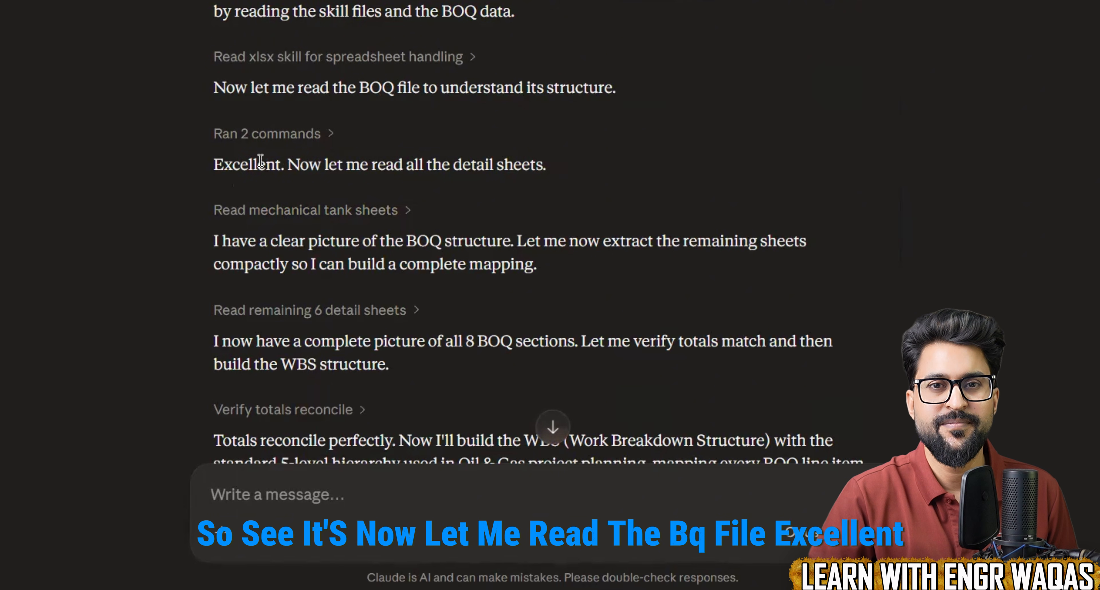
Step: Read through the response's processing steps down to the proposed WBS hierarchy levels
{"action": "scroll", "coordinate": [331, 252], "scroll_direction": "down", "scroll_amount": 2}
{"action": "scroll", "coordinate": [331, 253], "scroll_direction": "down", "scroll_amount": 5}
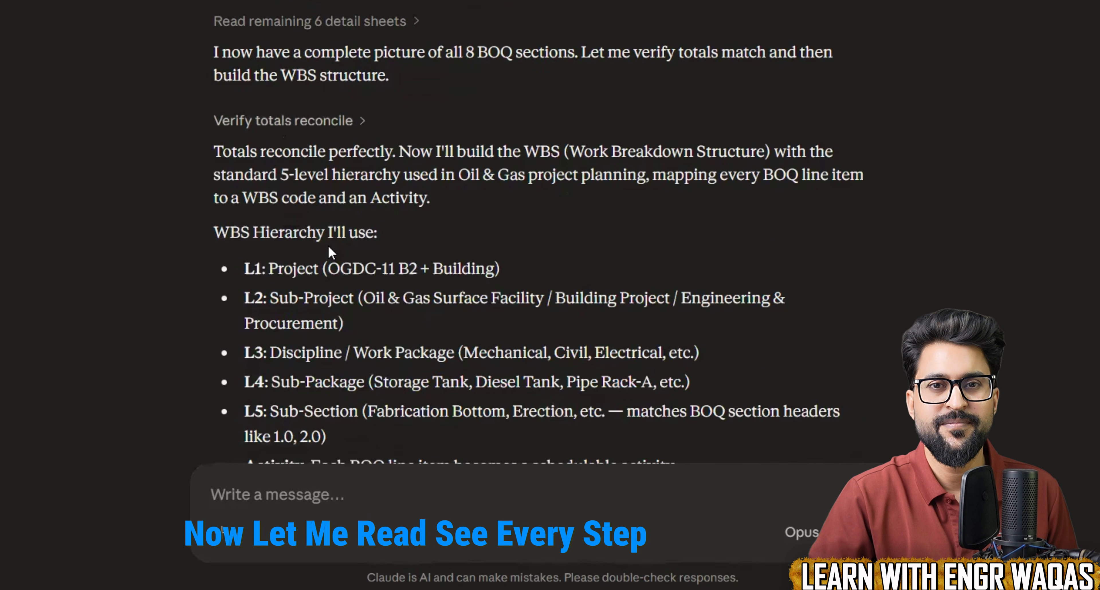
{"action": "scroll", "coordinate": [328, 246], "scroll_direction": "down", "scroll_amount": 4}
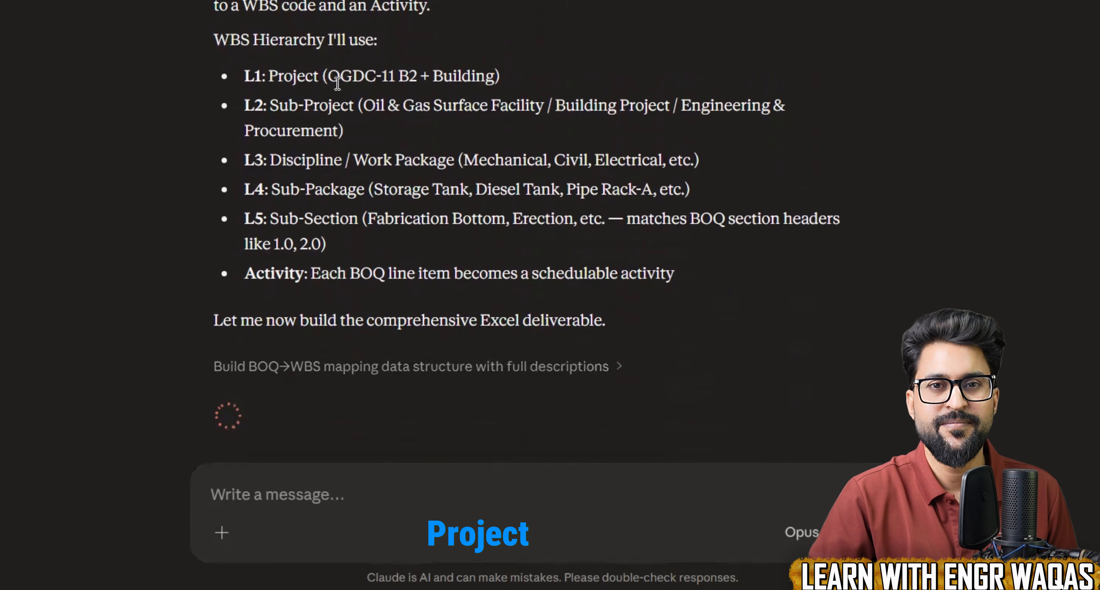
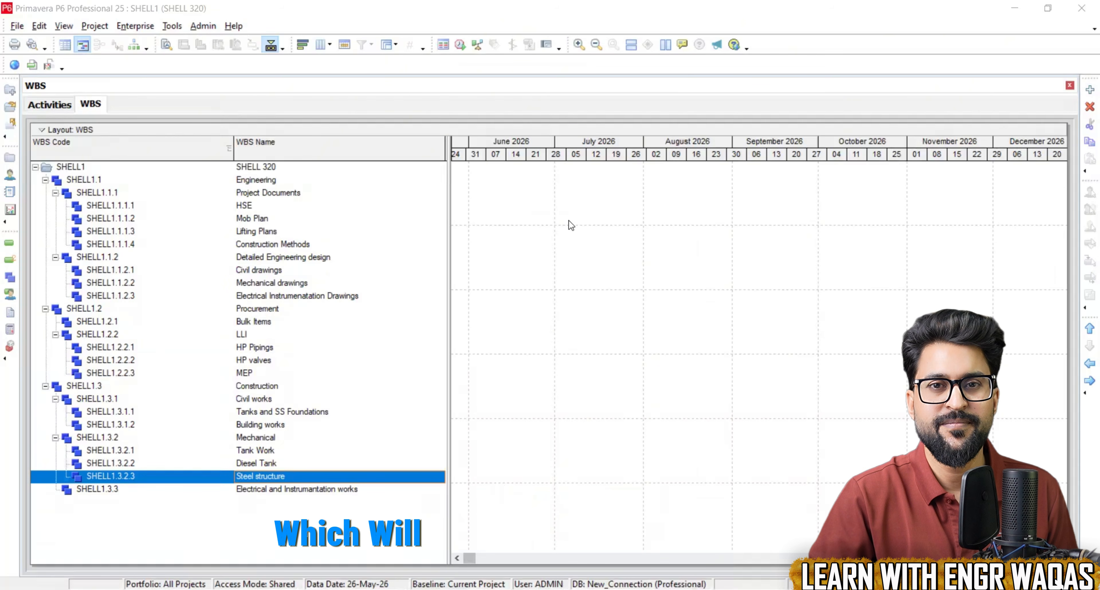
Step: Handwrite "Scope BL" as a red screen annotation over the empty Gantt chart area
{"action": "left_click_drag", "start_coordinate": [569, 220], "coordinate": [521, 270]}
{"action": "left_click_drag", "start_coordinate": [611, 232], "coordinate": [693, 236]}
{"action": "mouse_move", "coordinate": [703, 231]}
{"action": "left_mouse_down"}
{"action": "mouse_move", "coordinate": [711, 311]}
{"action": "mouse_move", "coordinate": [722, 236]}
{"action": "mouse_move", "coordinate": [707, 247]}
{"action": "left_mouse_up"}
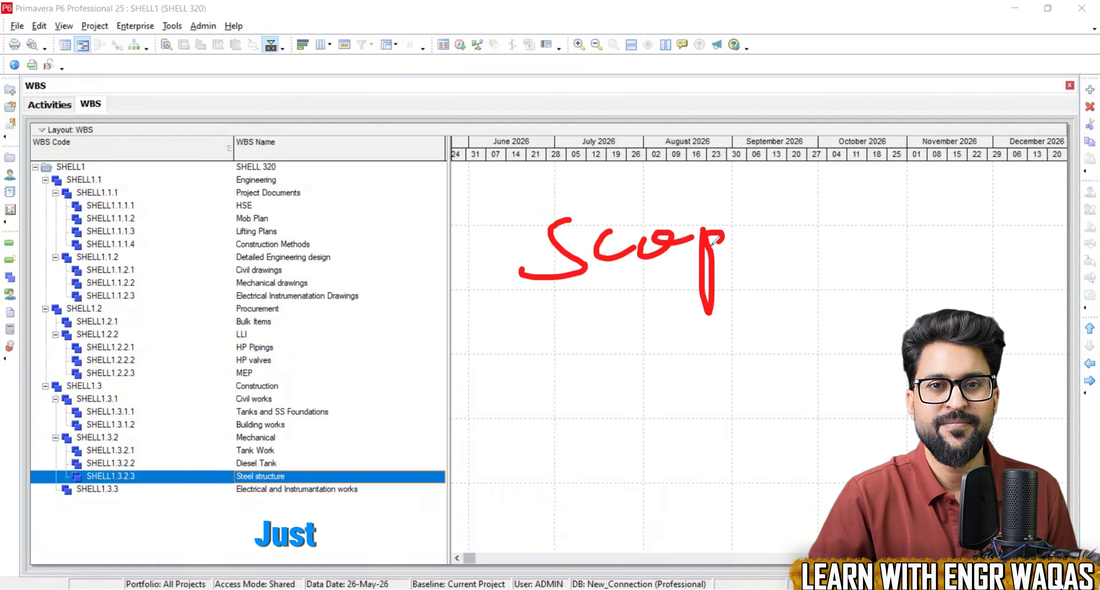
{"action": "mouse_move", "coordinate": [746, 245]}
{"action": "left_mouse_down"}
{"action": "mouse_move", "coordinate": [745, 226]}
{"action": "mouse_move", "coordinate": [815, 263]}
{"action": "left_mouse_up"}
{"action": "left_click_drag", "start_coordinate": [844, 213], "coordinate": [866, 259]}
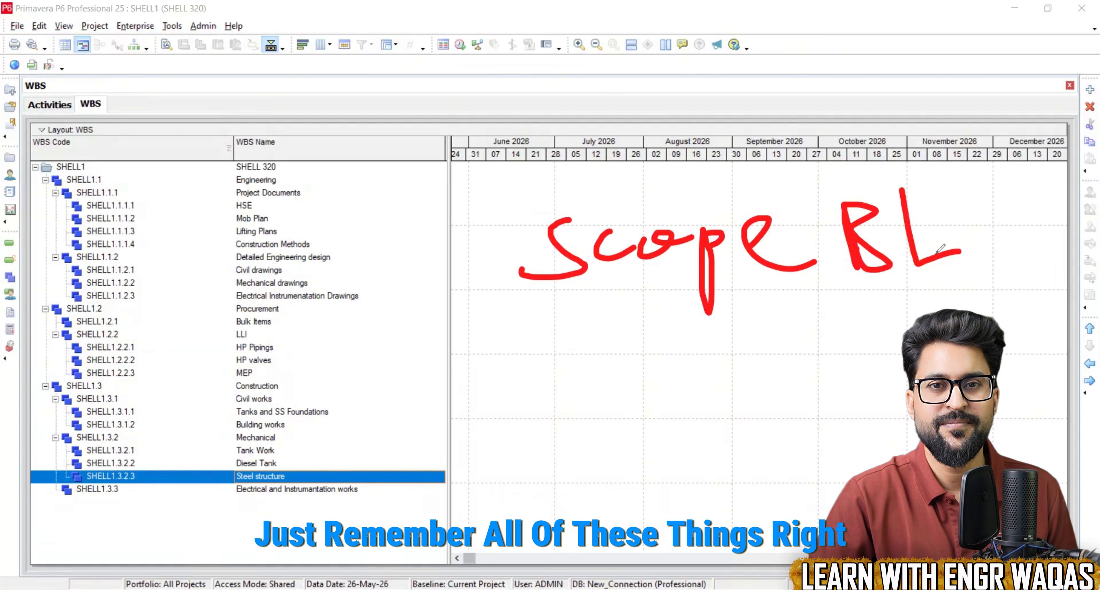
Step: Draw an arrow from "Scope BL" down to a handwritten "Activities", and erase the annotations
{"action": "left_click_drag", "start_coordinate": [601, 317], "coordinate": [630, 434]}
{"action": "left_click_drag", "start_coordinate": [656, 395], "coordinate": [643, 446]}
{"action": "left_click_drag", "start_coordinate": [613, 564], "coordinate": [645, 487]}
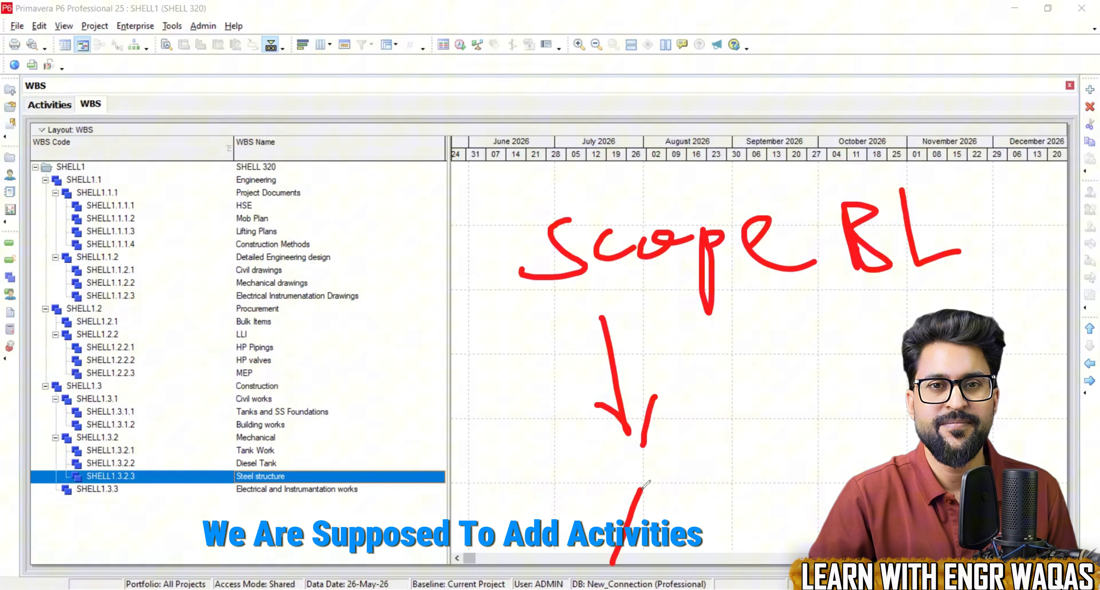
{"action": "left_click_drag", "start_coordinate": [627, 528], "coordinate": [657, 514]}
{"action": "left_click_drag", "start_coordinate": [696, 495], "coordinate": [752, 487]}
{"action": "mouse_move", "coordinate": [733, 447]}
{"action": "left_mouse_down"}
{"action": "mouse_move", "coordinate": [741, 506]}
{"action": "mouse_move", "coordinate": [752, 491]}
{"action": "left_mouse_up"}
{"action": "mouse_move", "coordinate": [758, 470]}
{"action": "left_mouse_down"}
{"action": "mouse_move", "coordinate": [787, 487]}
{"action": "mouse_move", "coordinate": [760, 461]}
{"action": "mouse_move", "coordinate": [787, 487]}
{"action": "left_mouse_up"}
{"action": "mouse_move", "coordinate": [810, 469]}
{"action": "left_mouse_down"}
{"action": "mouse_move", "coordinate": [817, 495]}
{"action": "mouse_move", "coordinate": [812, 449]}
{"action": "mouse_move", "coordinate": [845, 485]}
{"action": "left_mouse_up"}
{"action": "left_click_drag", "start_coordinate": [824, 470], "coordinate": [896, 465]}
{"action": "left_click", "coordinate": [854, 439]}
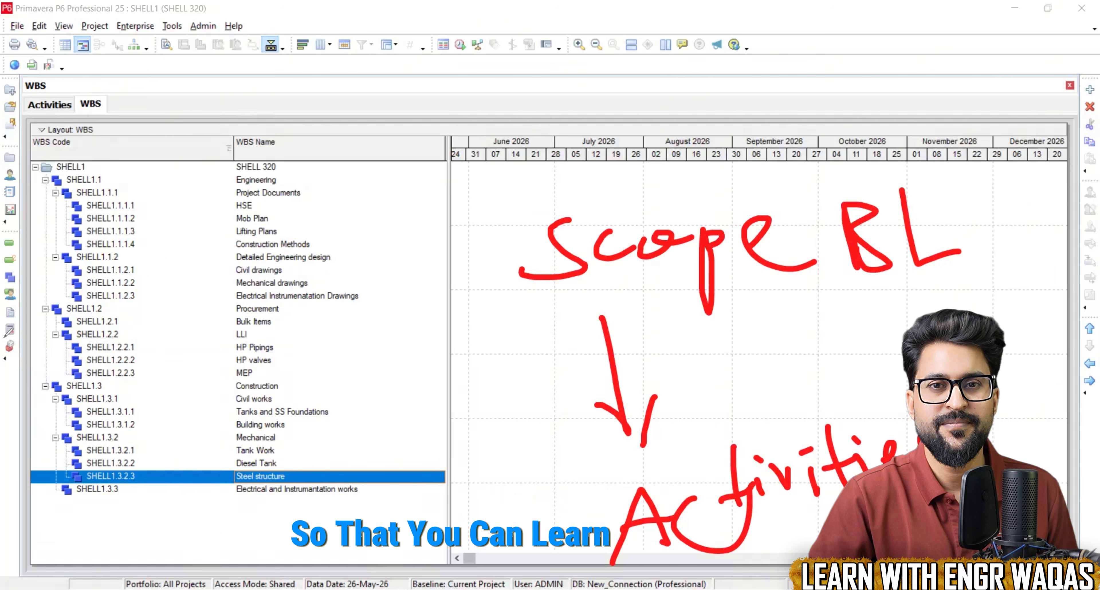
{"action": "key", "text": "e"}
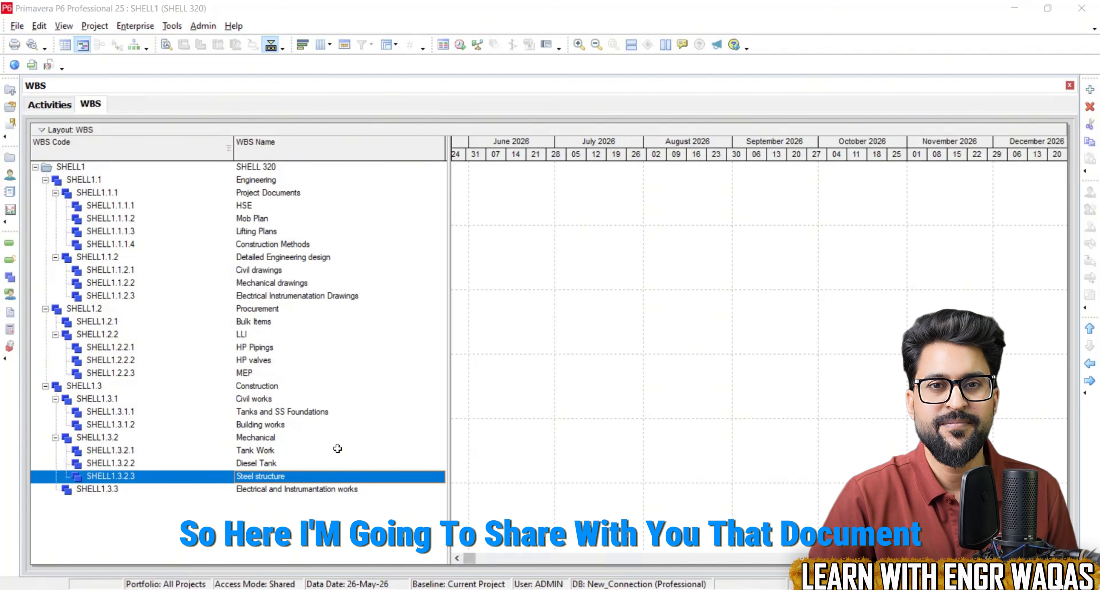
Step: Switch to the Project_Schedule_3Level workbook in Excel and annotate the Level 01 phase breakdown with "Level-" and an arrow
{"action": "key", "text": "alt+Tab"}
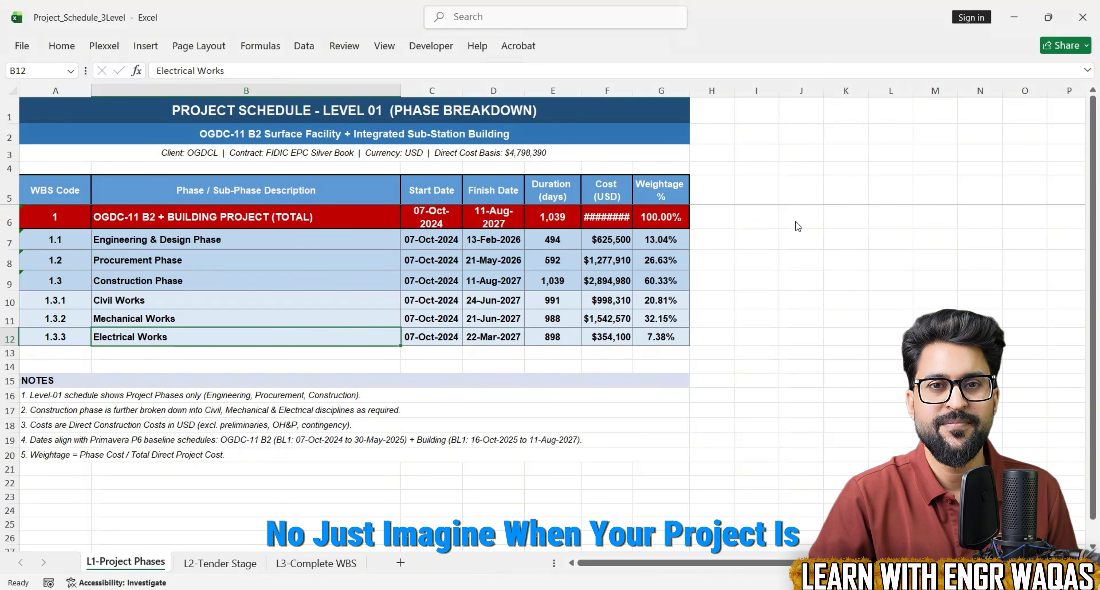
{"action": "left_click", "coordinate": [791, 204]}
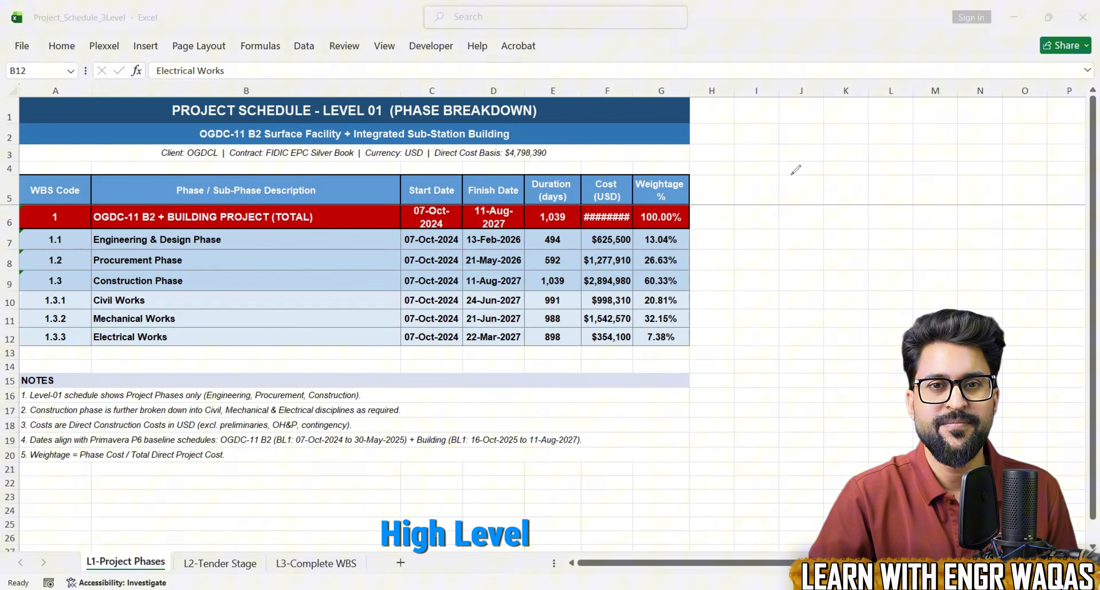
{"action": "mouse_move", "coordinate": [765, 152]}
{"action": "left_mouse_down"}
{"action": "mouse_move", "coordinate": [832, 197]}
{"action": "mouse_move", "coordinate": [867, 169]}
{"action": "mouse_move", "coordinate": [880, 194]}
{"action": "mouse_move", "coordinate": [912, 164]}
{"action": "mouse_move", "coordinate": [961, 186]}
{"action": "left_mouse_up"}
{"action": "left_click", "coordinate": [884, 173]}
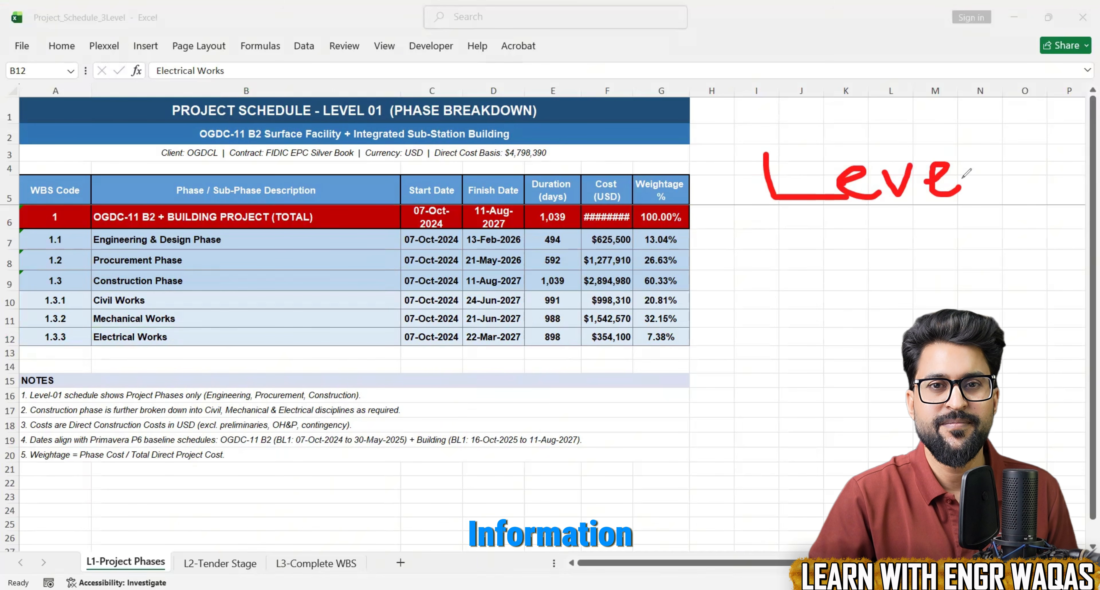
{"action": "mouse_move", "coordinate": [842, 248]}
{"action": "left_mouse_down"}
{"action": "mouse_move", "coordinate": [808, 410]}
{"action": "mouse_move", "coordinate": [526, 394]}
{"action": "mouse_move", "coordinate": [515, 419]}
{"action": "mouse_move", "coordinate": [556, 395]}
{"action": "left_mouse_up"}
{"action": "left_click_drag", "start_coordinate": [995, 183], "coordinate": [1022, 179]}
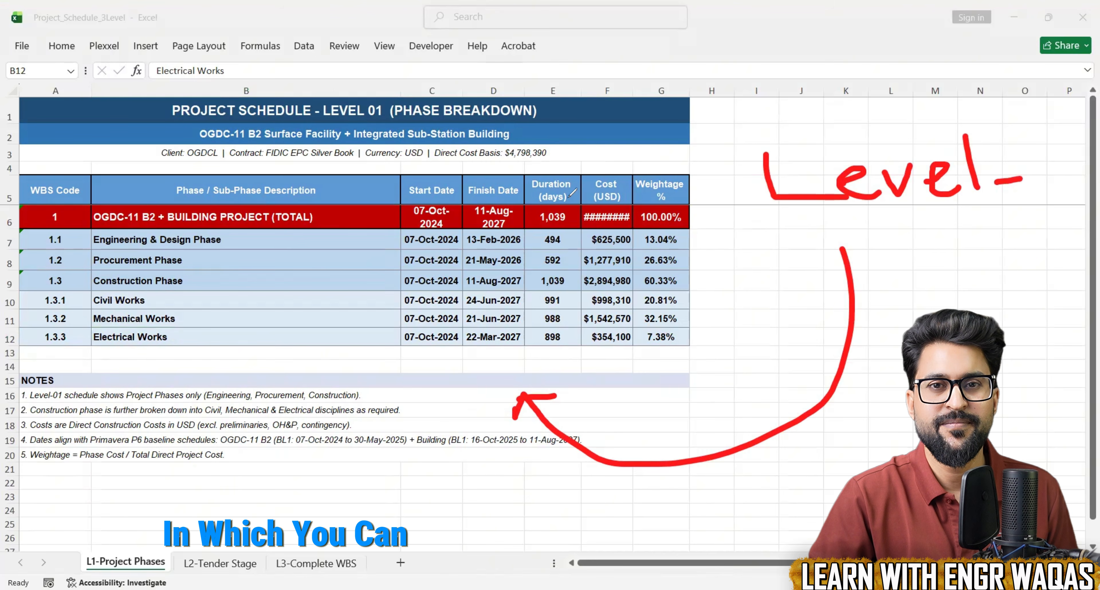
Step: Mark the duration, cost, weightage and date headings and each phase row in red, and erase the annotations
{"action": "mouse_move", "coordinate": [548, 159]}
{"action": "left_mouse_down"}
{"action": "mouse_move", "coordinate": [554, 169]}
{"action": "mouse_move", "coordinate": [587, 133]}
{"action": "mouse_move", "coordinate": [711, 122]}
{"action": "left_mouse_up"}
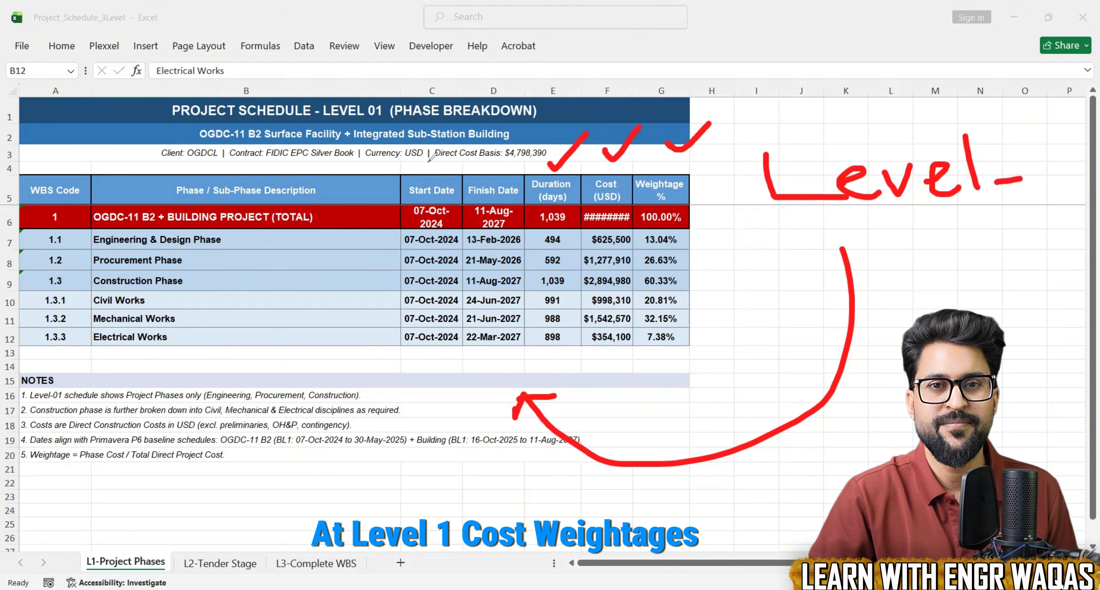
{"action": "left_click_drag", "start_coordinate": [427, 165], "coordinate": [517, 162]}
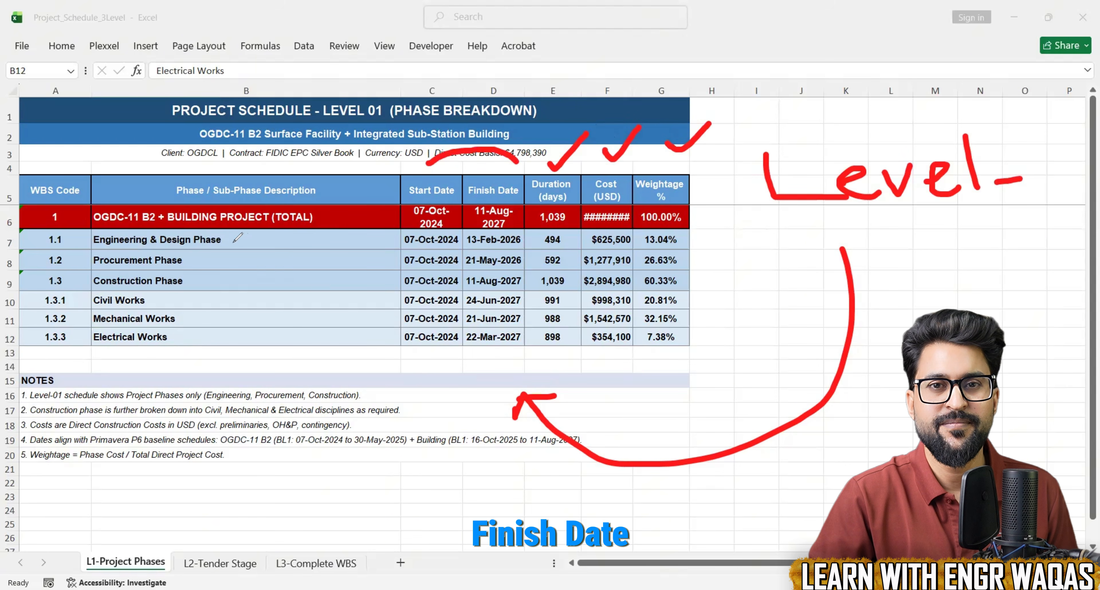
{"action": "mouse_move", "coordinate": [237, 240]}
{"action": "left_mouse_down"}
{"action": "mouse_move", "coordinate": [304, 215]}
{"action": "mouse_move", "coordinate": [302, 240]}
{"action": "left_mouse_up"}
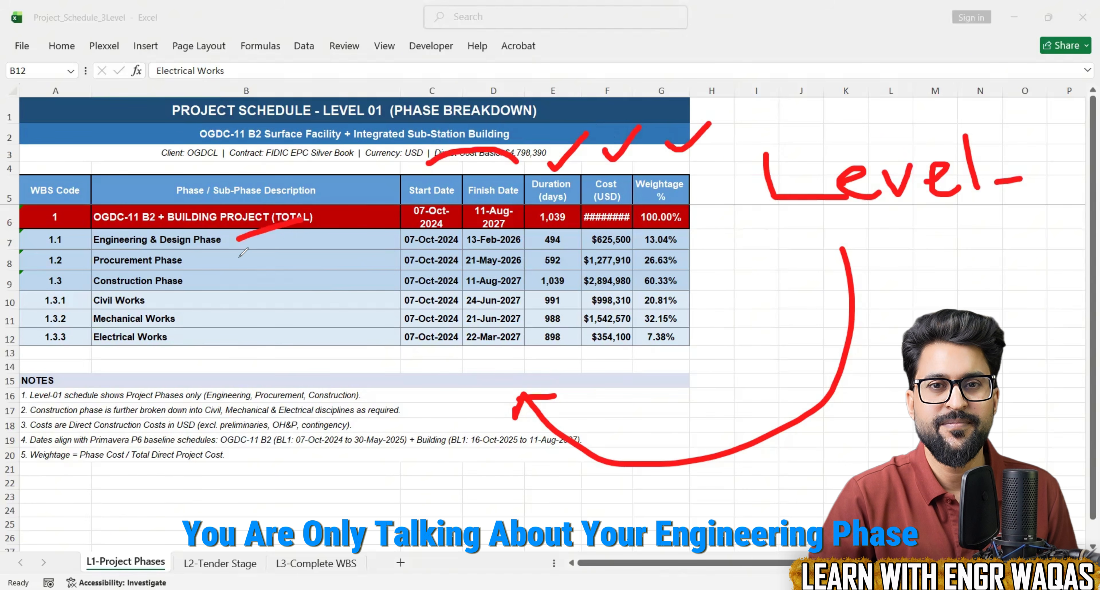
{"action": "left_click_drag", "start_coordinate": [245, 279], "coordinate": [302, 262]}
{"action": "left_click_drag", "start_coordinate": [256, 296], "coordinate": [323, 282]}
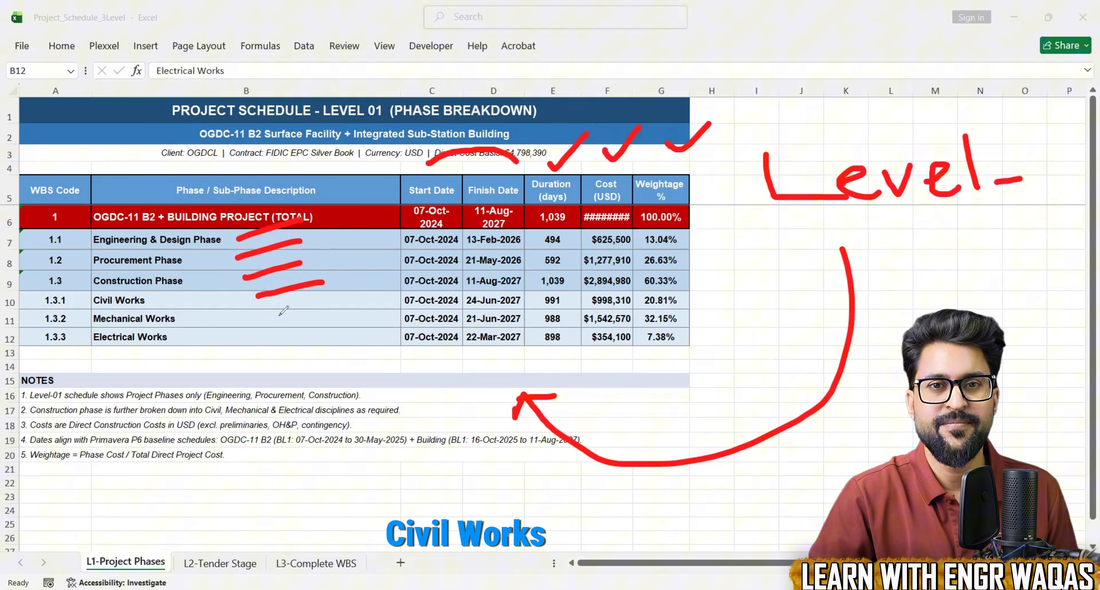
{"action": "left_click_drag", "start_coordinate": [277, 317], "coordinate": [330, 303]}
{"action": "left_click_drag", "start_coordinate": [291, 341], "coordinate": [356, 325]}
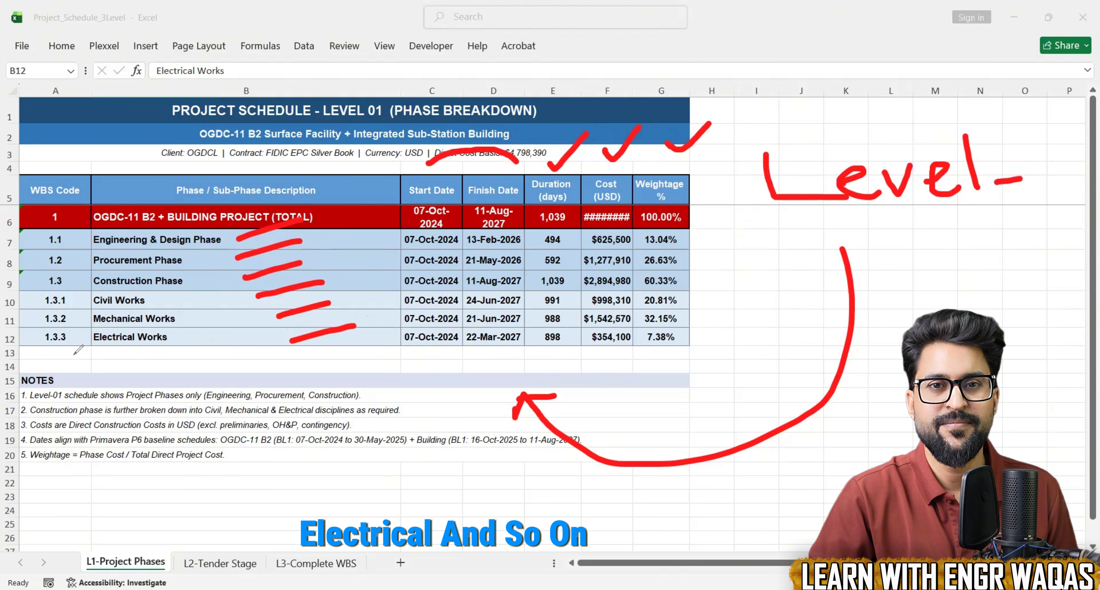
{"action": "key", "text": "Escape"}
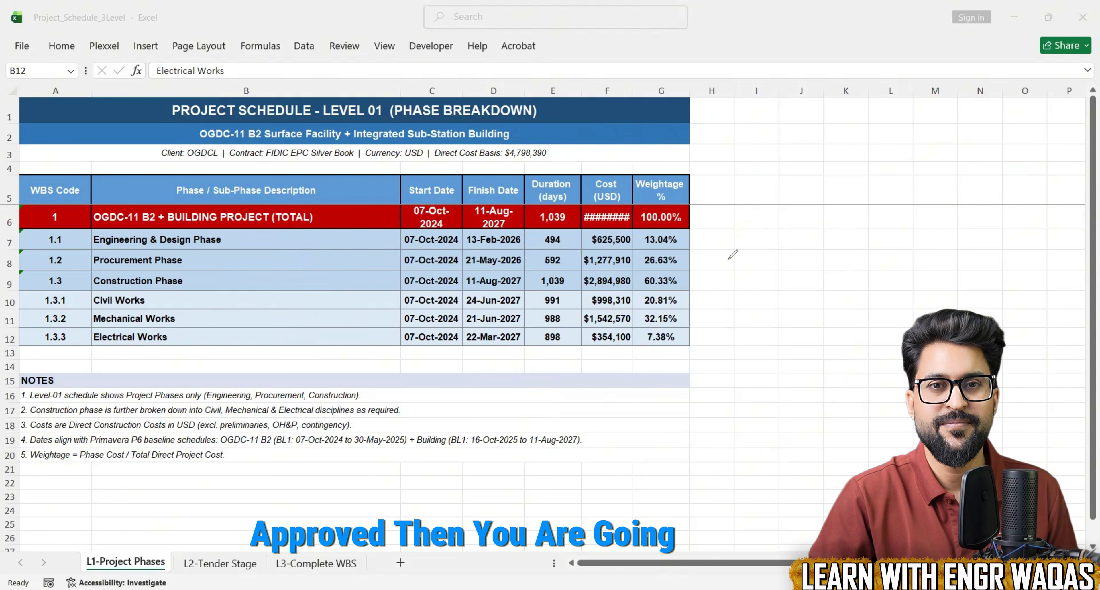
Step: Open the L2-Tender Stage sheet and look through its Level 02 work packages
{"action": "mouse_move", "coordinate": [726, 259]}
{"action": "left_mouse_down"}
{"action": "mouse_move", "coordinate": [860, 254]}
{"action": "mouse_move", "coordinate": [873, 243]}
{"action": "left_mouse_up"}
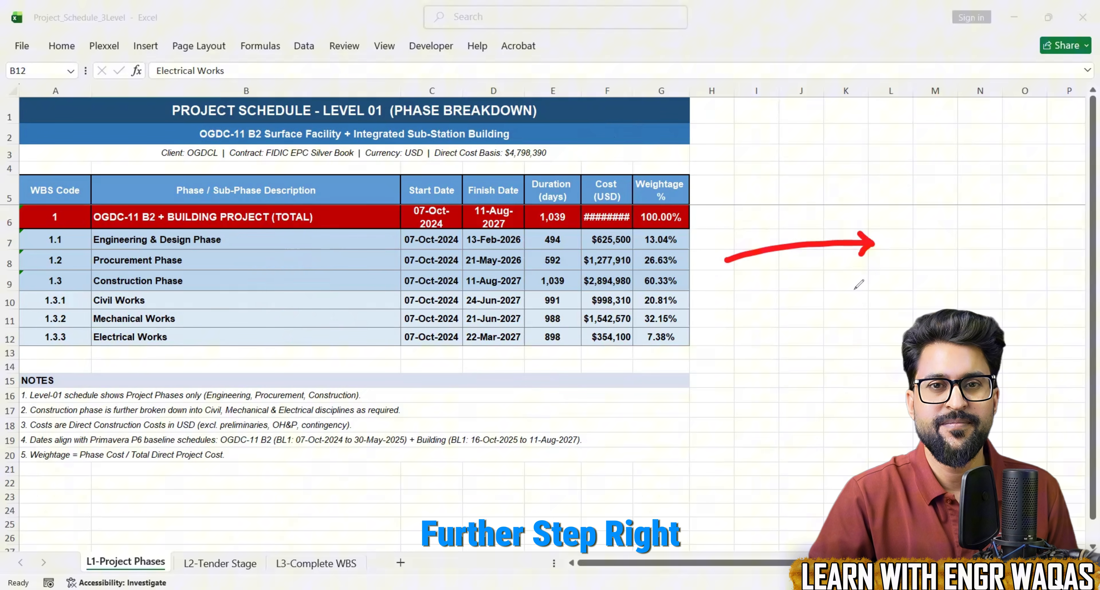
{"action": "left_click", "coordinate": [223, 564]}
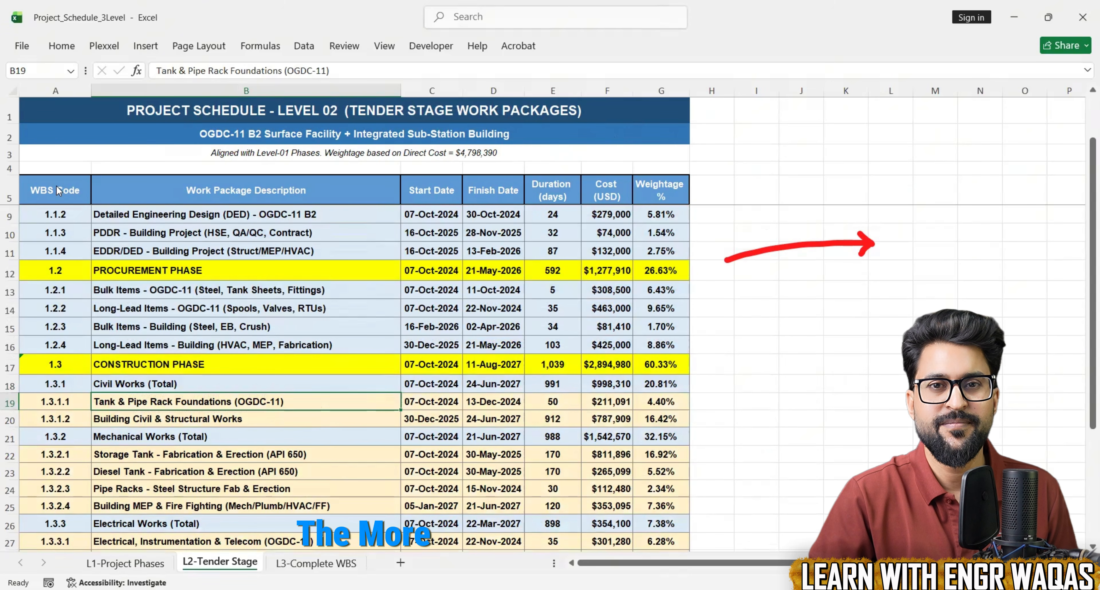
{"action": "scroll", "coordinate": [503, 371], "scroll_direction": "down", "scroll_amount": 5}
{"action": "scroll", "coordinate": [503, 371], "scroll_direction": "up", "scroll_amount": 6}
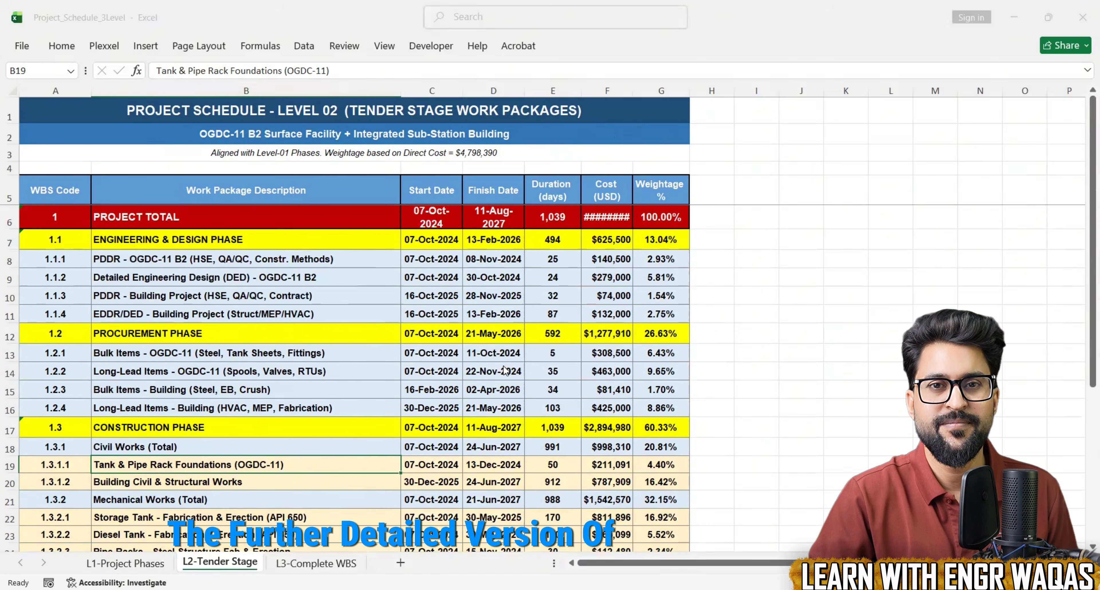
Step: Open the L3-Complete WBS sheet and browse its BOQ activities back to the project total row
{"action": "left_click", "coordinate": [300, 565]}
{"action": "left_click", "coordinate": [304, 564]}
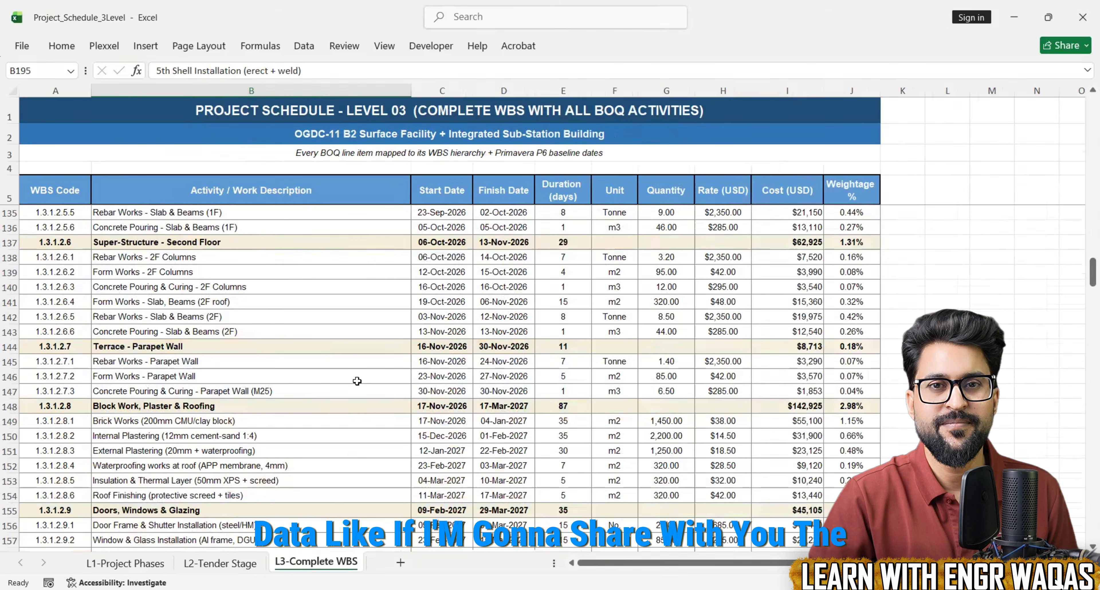
{"action": "scroll", "coordinate": [357, 381], "scroll_direction": "up", "scroll_amount": 5}
{"action": "scroll", "coordinate": [357, 381], "scroll_direction": "up", "scroll_amount": 18}
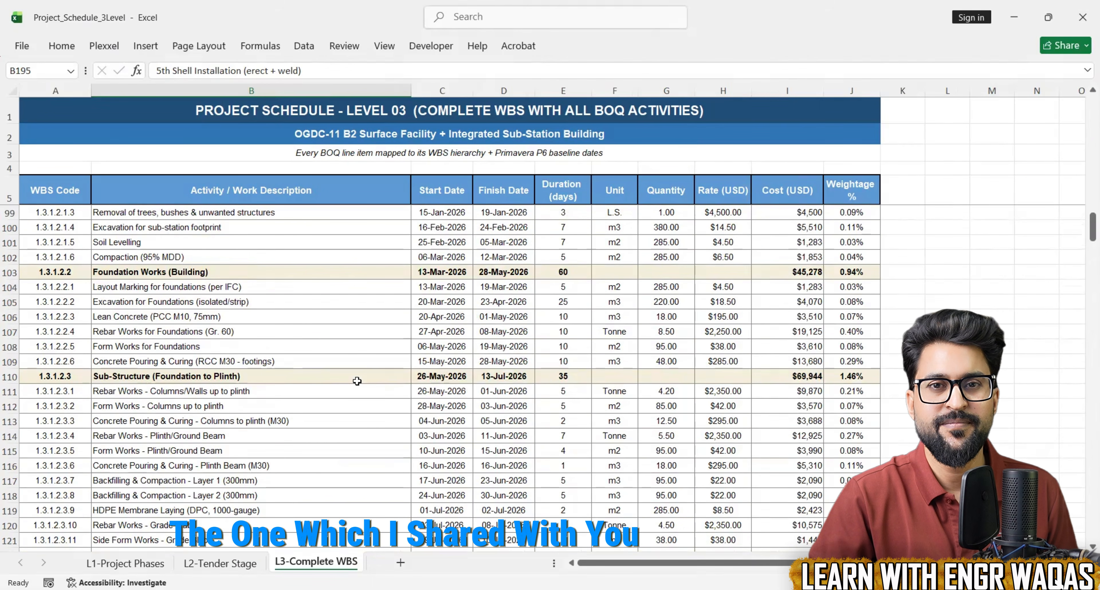
{"action": "scroll", "coordinate": [357, 381], "scroll_direction": "up", "scroll_amount": 16}
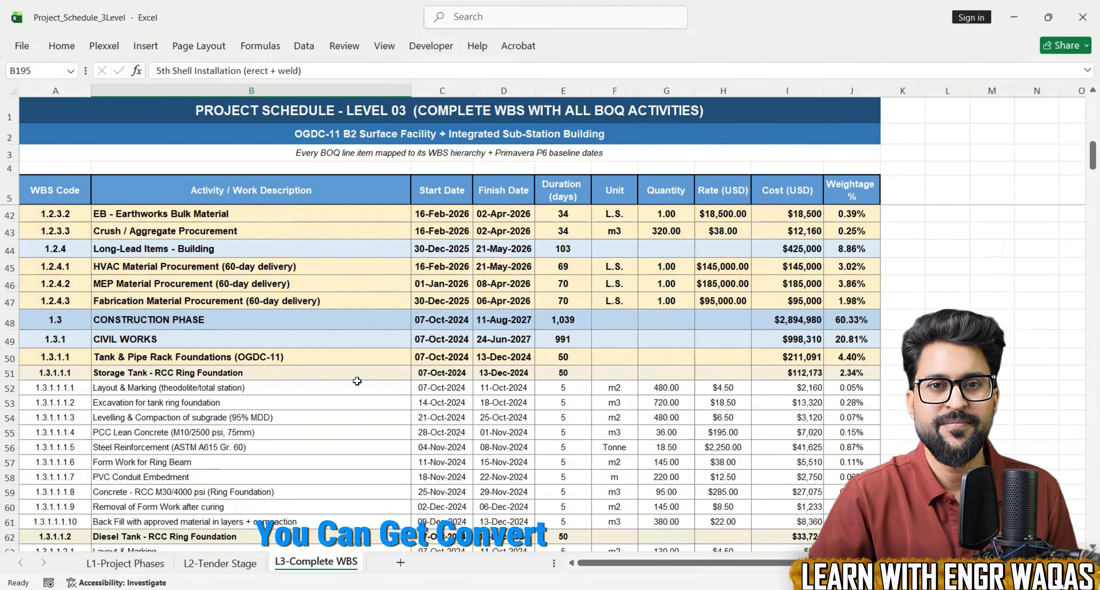
{"action": "scroll", "coordinate": [357, 381], "scroll_direction": "up", "scroll_amount": 5}
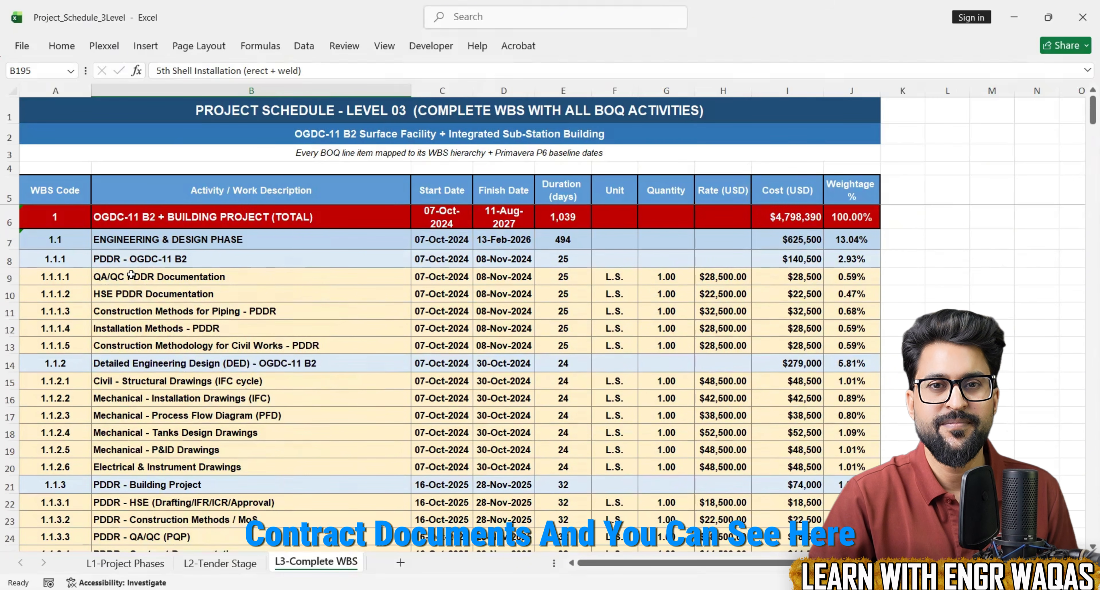
Step: Review the PDDR items under Engineering & Design Phase, from QA/QC documentation to construction methodology for civil works
{"action": "left_click", "coordinate": [131, 275]}
{"action": "left_click", "coordinate": [159, 258]}
{"action": "left_click", "coordinate": [191, 299]}
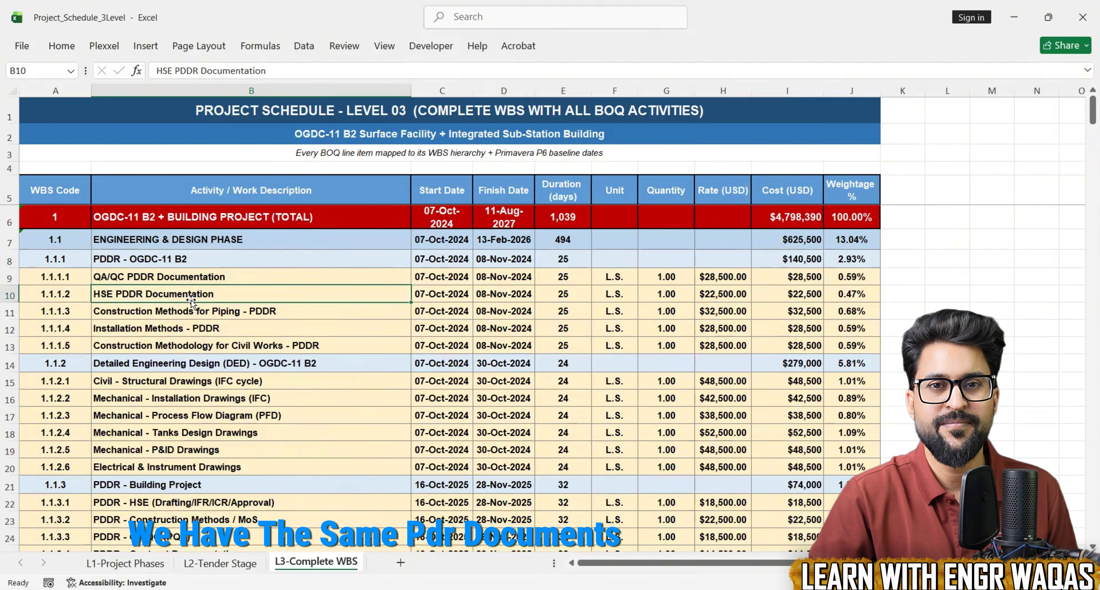
{"action": "left_click", "coordinate": [164, 312]}
{"action": "left_click", "coordinate": [205, 328]}
{"action": "left_click", "coordinate": [233, 345]}
{"action": "scroll", "coordinate": [262, 397], "scroll_direction": "down", "scroll_amount": 2}
{"action": "scroll", "coordinate": [265, 407], "scroll_direction": "up", "scroll_amount": 2}
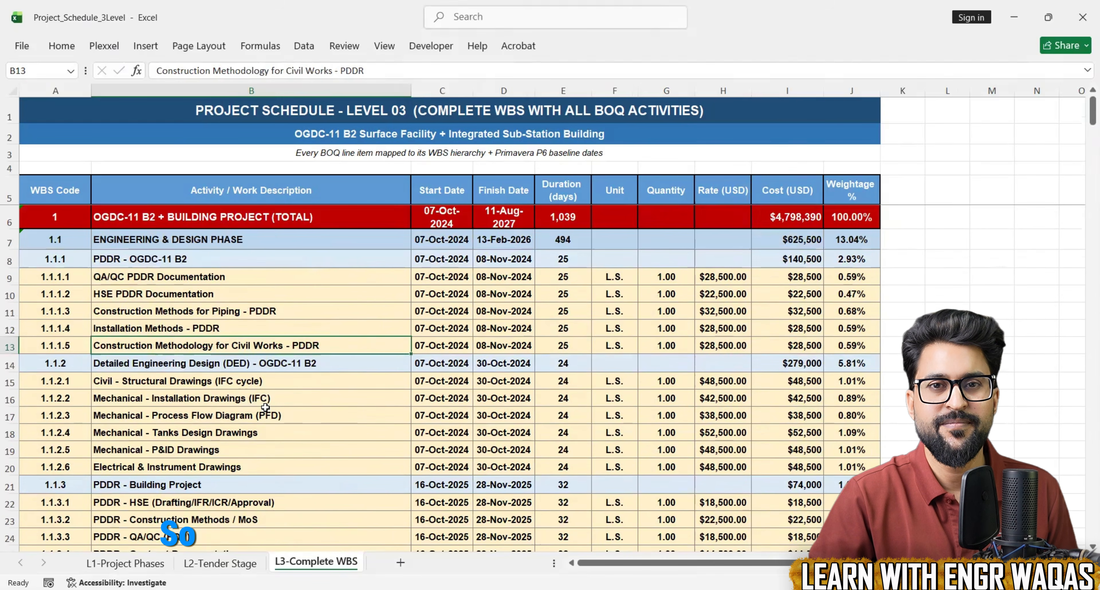
Step: Examine the activities listed under Storage Tank - RCC Ring Foundation, from layout and marking to back fill
{"action": "scroll", "coordinate": [265, 407], "scroll_direction": "down", "scroll_amount": 15}
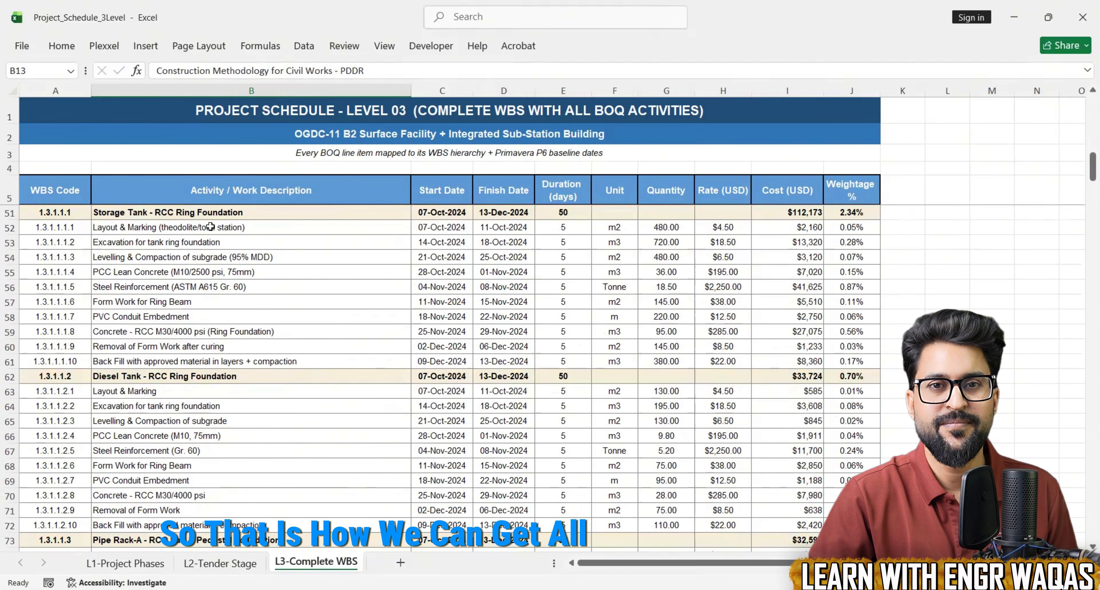
{"action": "left_click_drag", "start_coordinate": [211, 226], "coordinate": [209, 363]}
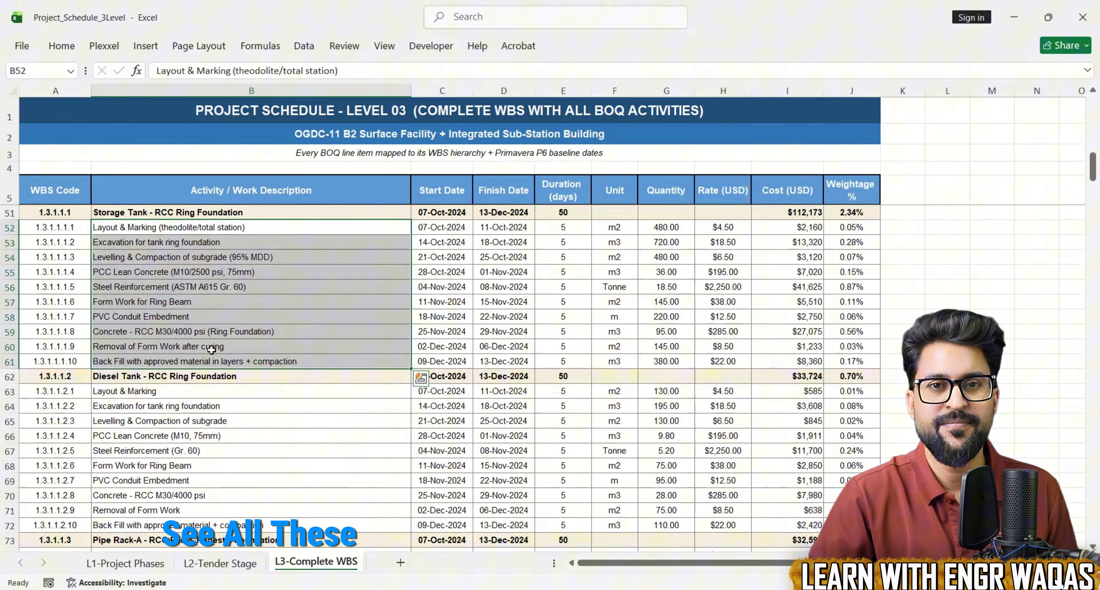
{"action": "scroll", "coordinate": [212, 349], "scroll_direction": "up", "scroll_amount": 2}
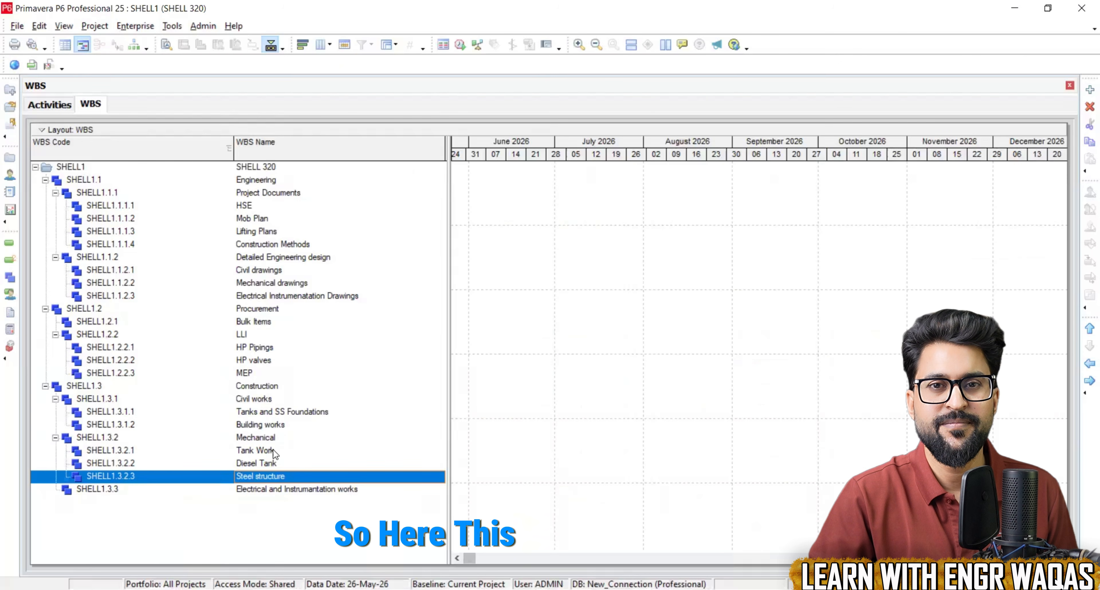
Step: Switch to Primavera P6, select the Tank Work WBS element and mark the neighbouring Mechanical elements in red
{"action": "left_click", "coordinate": [283, 454]}
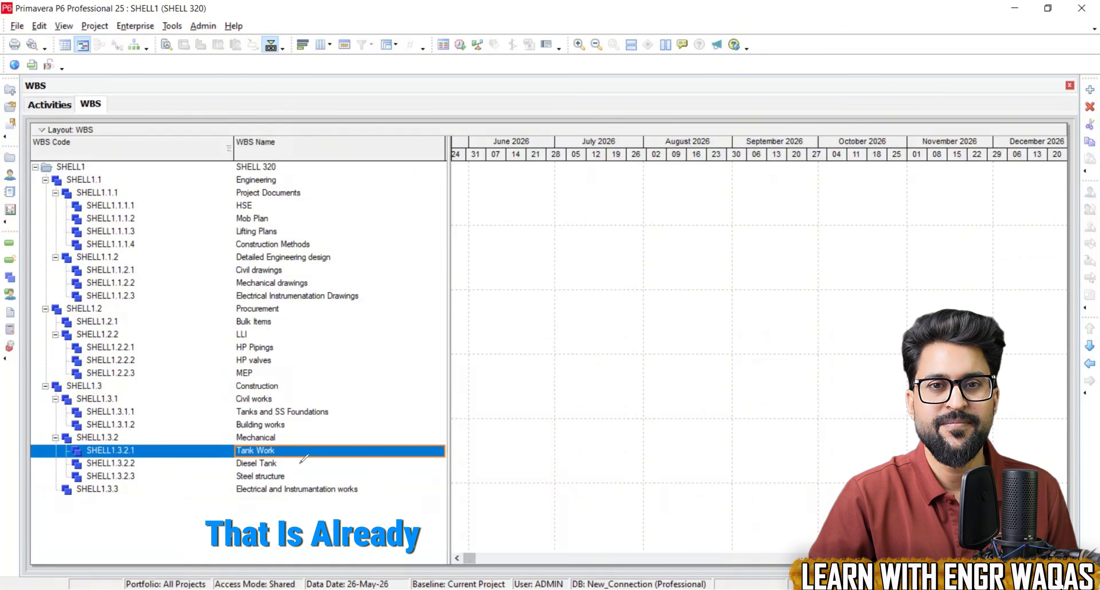
{"action": "left_click_drag", "start_coordinate": [288, 463], "coordinate": [424, 463]}
{"action": "left_click_drag", "start_coordinate": [294, 480], "coordinate": [342, 481]}
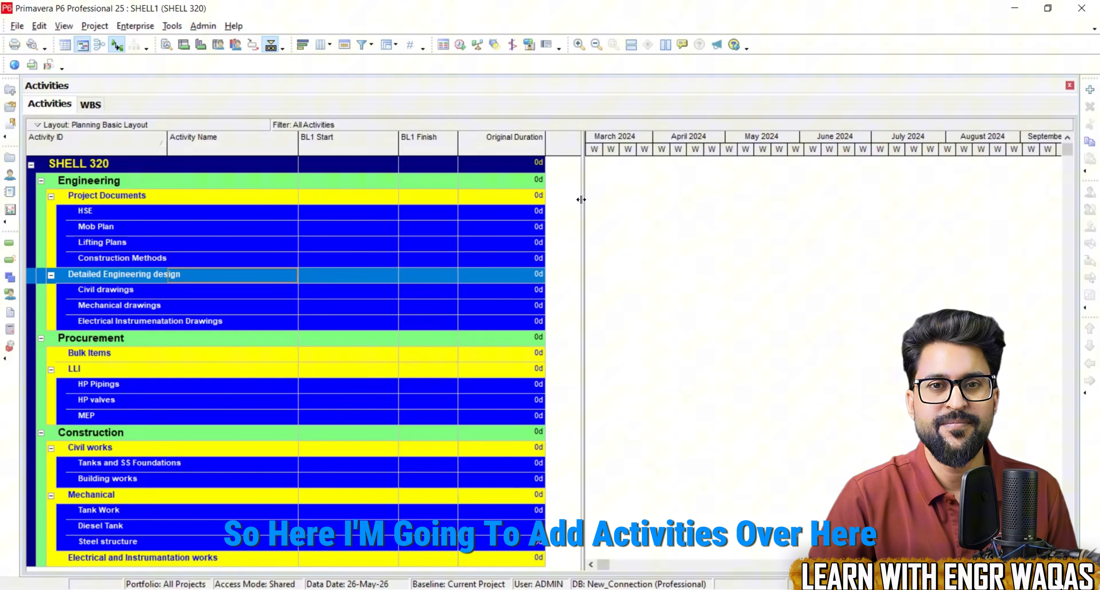
Step: Narrow the activity table beside the Gantt chart, circle the HSE element in red and handwrite "Start" over the chart area
{"action": "left_click_drag", "start_coordinate": [582, 200], "coordinate": [567, 202]}
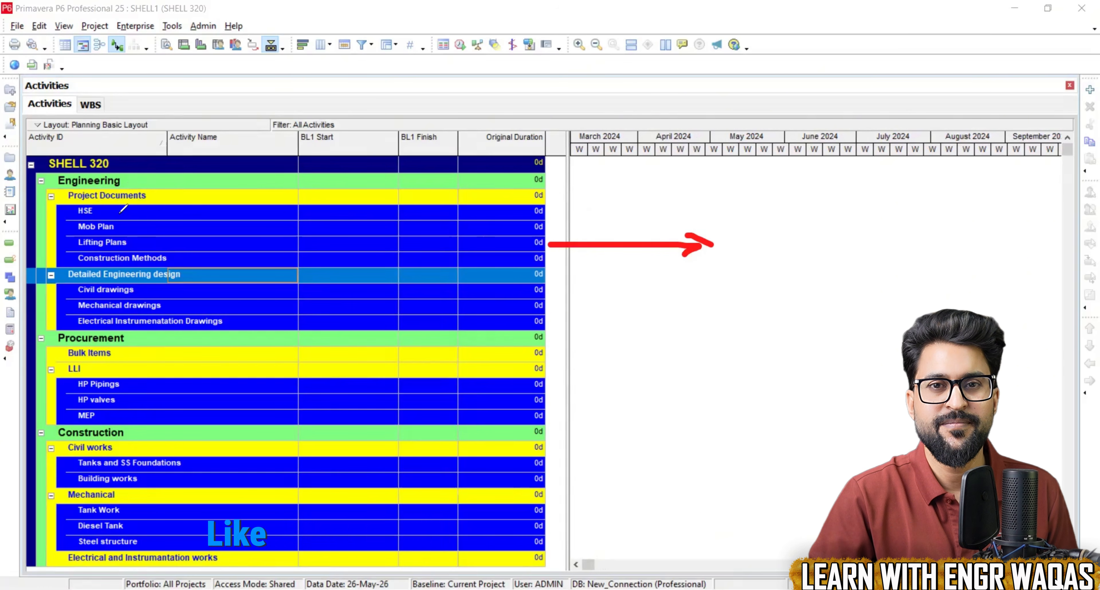
{"action": "mouse_move", "coordinate": [108, 202]}
{"action": "left_mouse_down"}
{"action": "mouse_move", "coordinate": [64, 211]}
{"action": "mouse_move", "coordinate": [91, 223]}
{"action": "mouse_move", "coordinate": [99, 190]}
{"action": "left_mouse_up"}
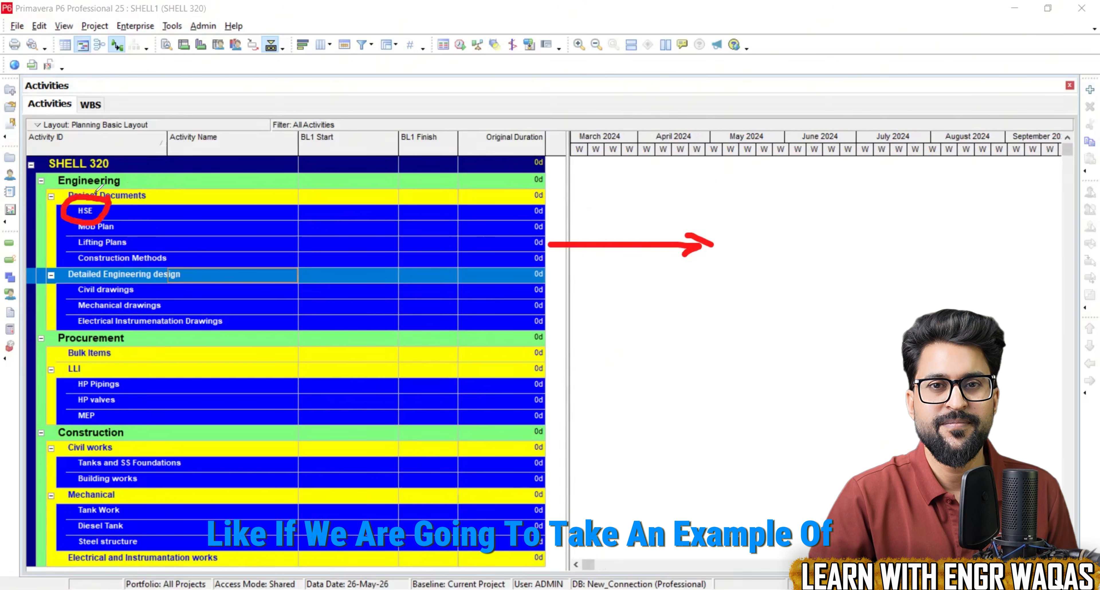
{"action": "mouse_move", "coordinate": [781, 199]}
{"action": "left_mouse_down"}
{"action": "mouse_move", "coordinate": [788, 233]}
{"action": "mouse_move", "coordinate": [755, 244]}
{"action": "left_mouse_up"}
{"action": "left_click_drag", "start_coordinate": [798, 191], "coordinate": [802, 231]}
{"action": "mouse_move", "coordinate": [787, 217]}
{"action": "left_mouse_down"}
{"action": "mouse_move", "coordinate": [873, 211]}
{"action": "mouse_move", "coordinate": [899, 194]}
{"action": "left_mouse_up"}
Step: Handwrite "Drafting", "IR" and the further document stages in red below "Start" over the chart area, then clear the markings
{"action": "left_click_drag", "start_coordinate": [761, 266], "coordinate": [765, 328]}
{"action": "mouse_move", "coordinate": [807, 274]}
{"action": "left_mouse_down"}
{"action": "mouse_move", "coordinate": [831, 299]}
{"action": "mouse_move", "coordinate": [866, 280]}
{"action": "left_mouse_up"}
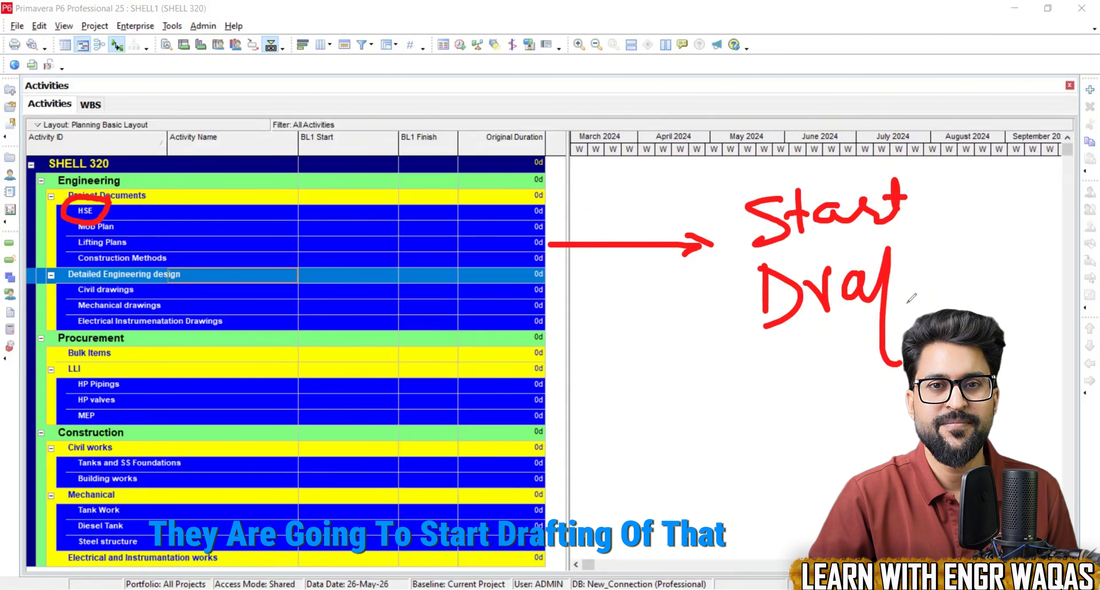
{"action": "mouse_move", "coordinate": [894, 326]}
{"action": "left_mouse_down"}
{"action": "mouse_move", "coordinate": [931, 276]}
{"action": "mouse_move", "coordinate": [967, 278]}
{"action": "mouse_move", "coordinate": [990, 328]}
{"action": "left_mouse_up"}
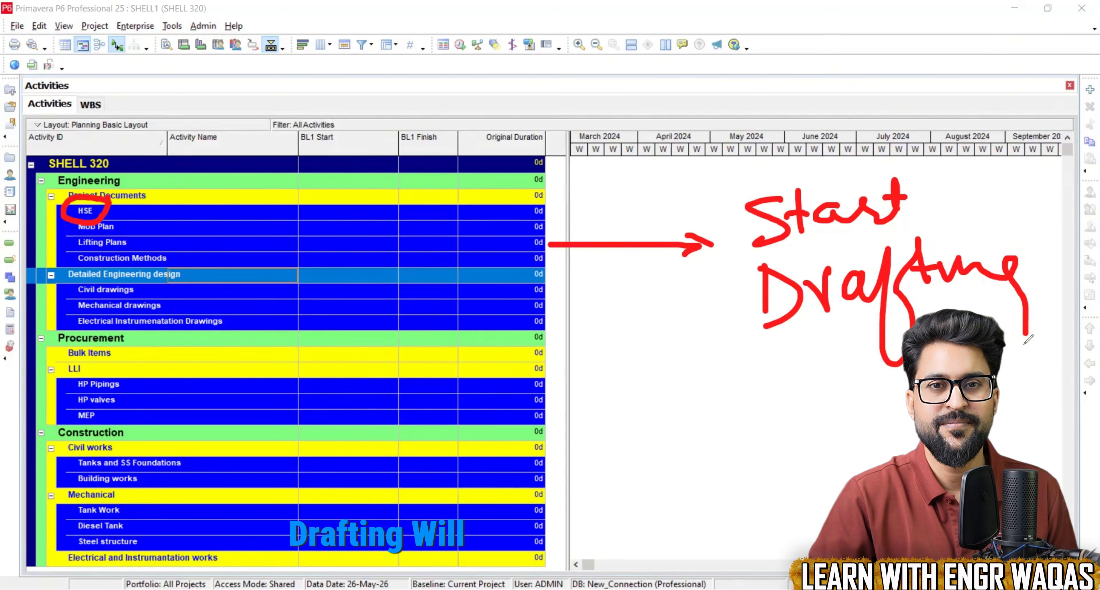
{"action": "left_click", "coordinate": [937, 235]}
{"action": "mouse_move", "coordinate": [787, 366]}
{"action": "left_mouse_down"}
{"action": "mouse_move", "coordinate": [793, 422]}
{"action": "mouse_move", "coordinate": [816, 418]}
{"action": "mouse_move", "coordinate": [822, 384]}
{"action": "mouse_move", "coordinate": [866, 416]}
{"action": "left_mouse_up"}
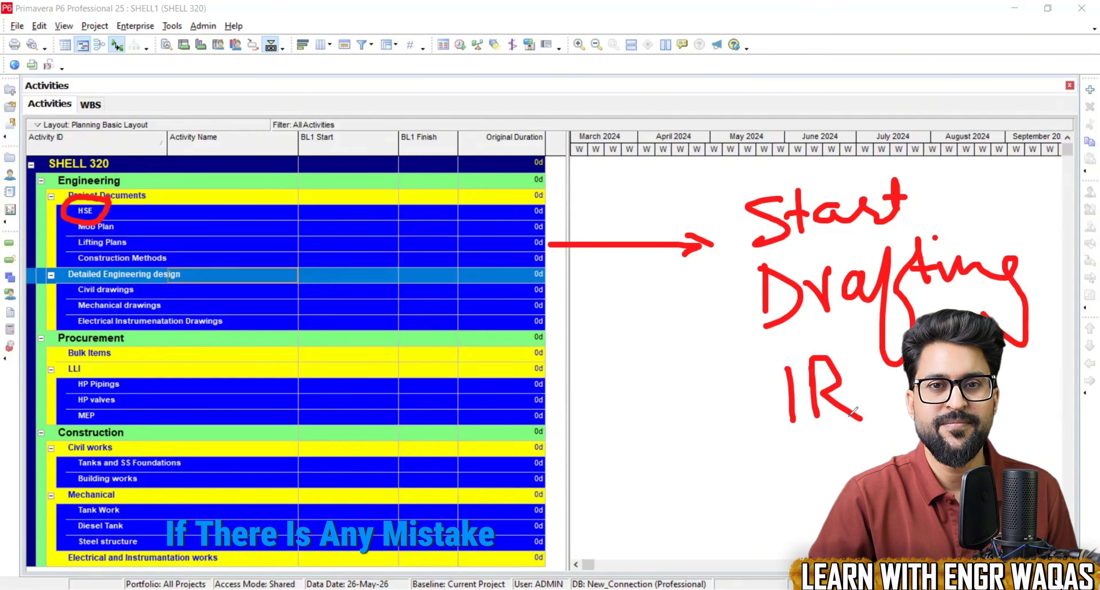
{"action": "left_click_drag", "start_coordinate": [790, 450], "coordinate": [788, 487]}
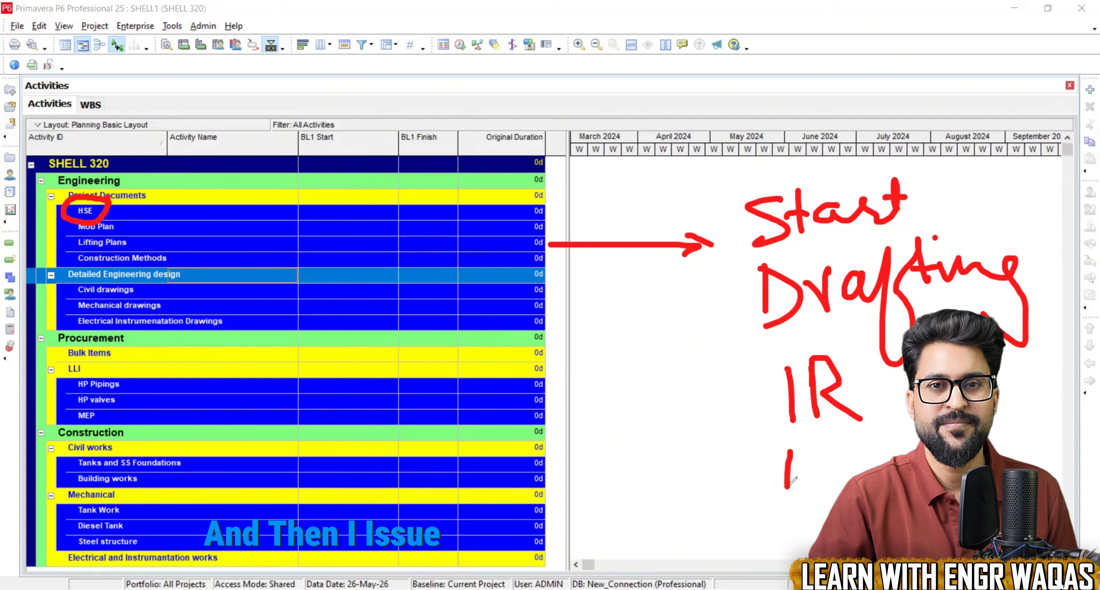
{"action": "mouse_move", "coordinate": [809, 447]}
{"action": "left_mouse_down"}
{"action": "mouse_move", "coordinate": [826, 443]}
{"action": "mouse_move", "coordinate": [864, 469]}
{"action": "left_mouse_up"}
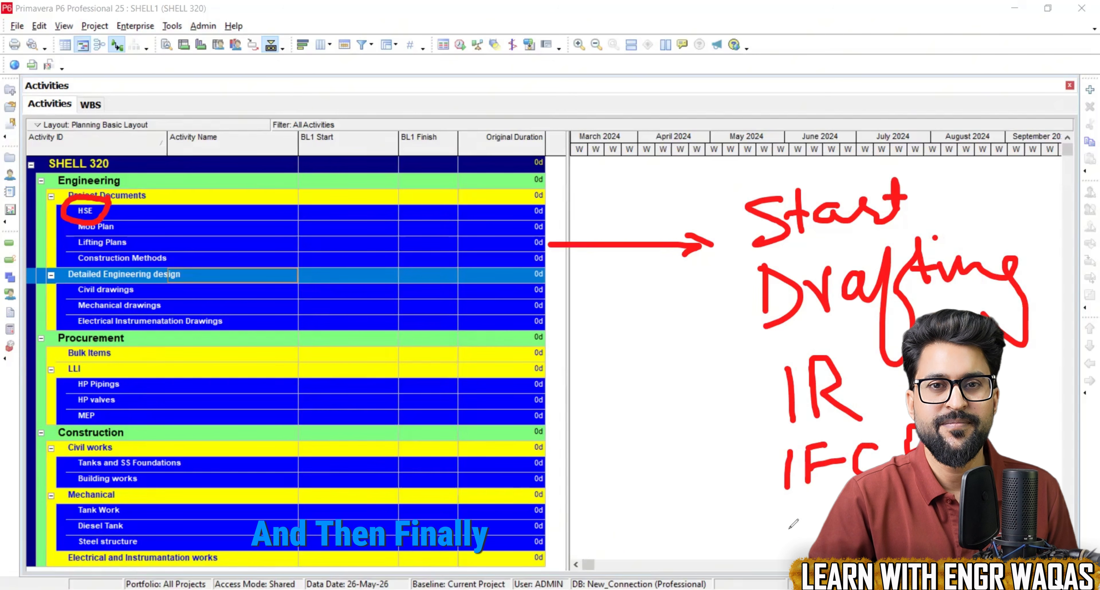
{"action": "left_click_drag", "start_coordinate": [786, 523], "coordinate": [835, 506]}
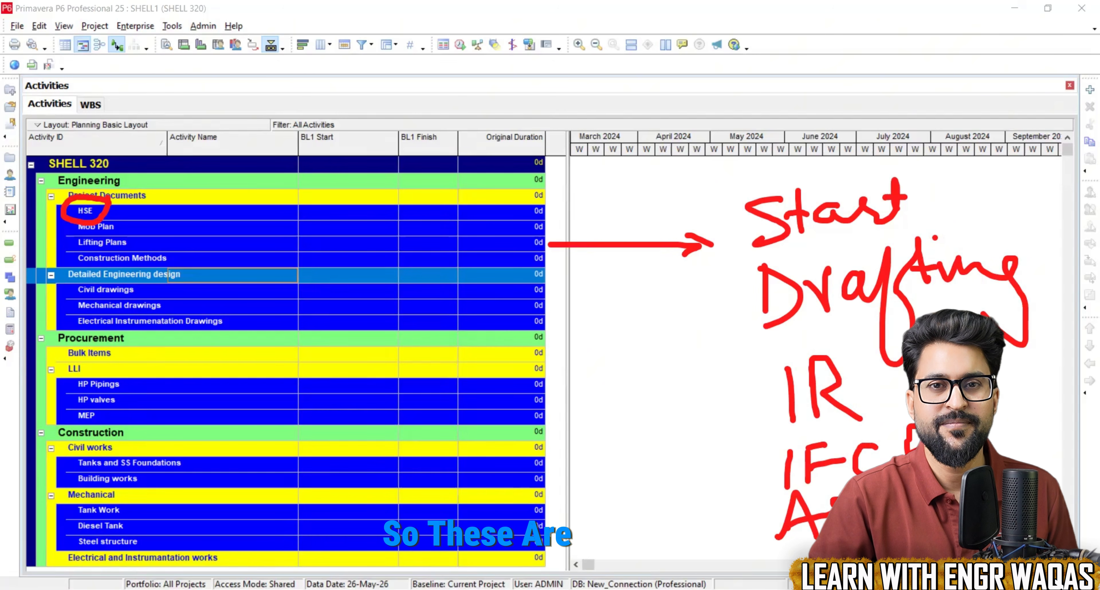
{"action": "left_click_drag", "start_coordinate": [1058, 485], "coordinate": [1055, 453]}
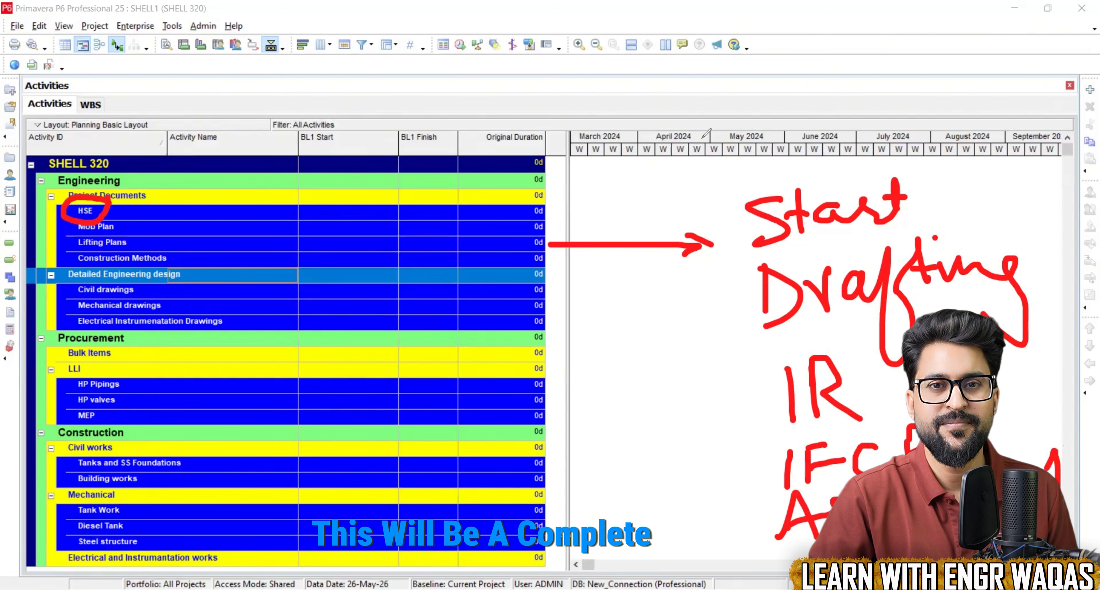
{"action": "left_click_drag", "start_coordinate": [723, 145], "coordinate": [749, 497]}
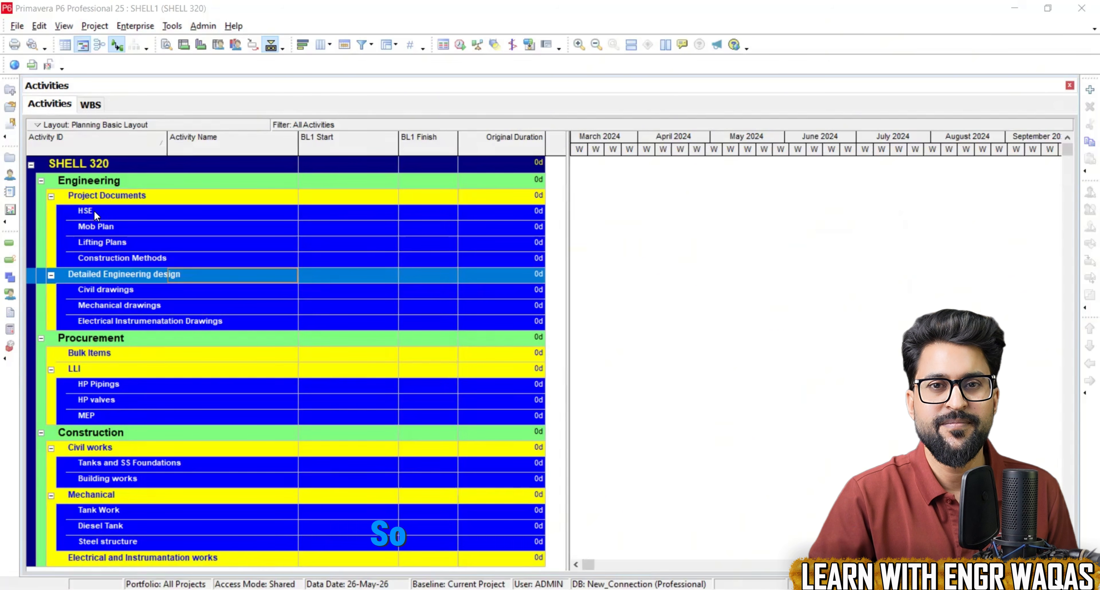
Step: Add four new activities under the HSE element of Project Documents
{"action": "left_click", "coordinate": [94, 211]}
{"action": "right_click", "coordinate": [94, 211]}
{"action": "left_click", "coordinate": [141, 307]}
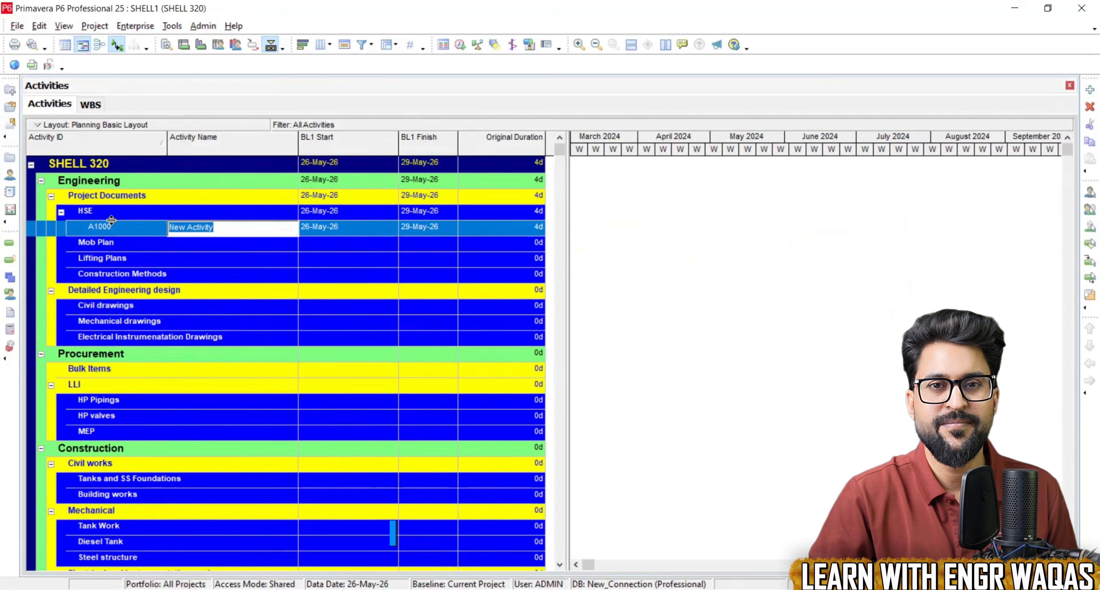
{"action": "left_click", "coordinate": [115, 216]}
{"action": "right_click", "coordinate": [113, 214]}
{"action": "left_click", "coordinate": [144, 309]}
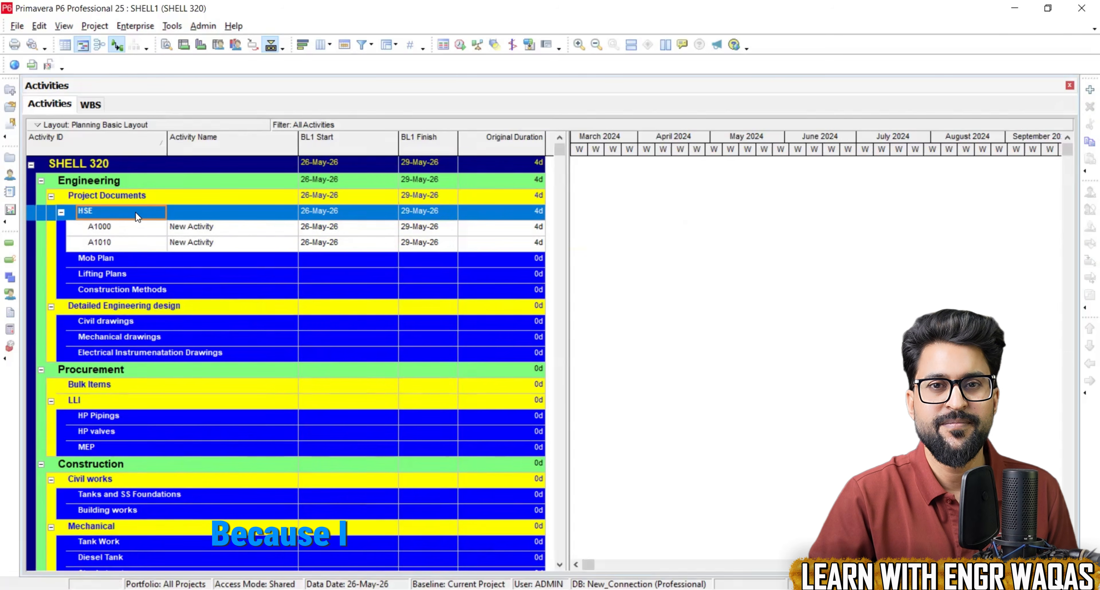
{"action": "right_click", "coordinate": [135, 211]}
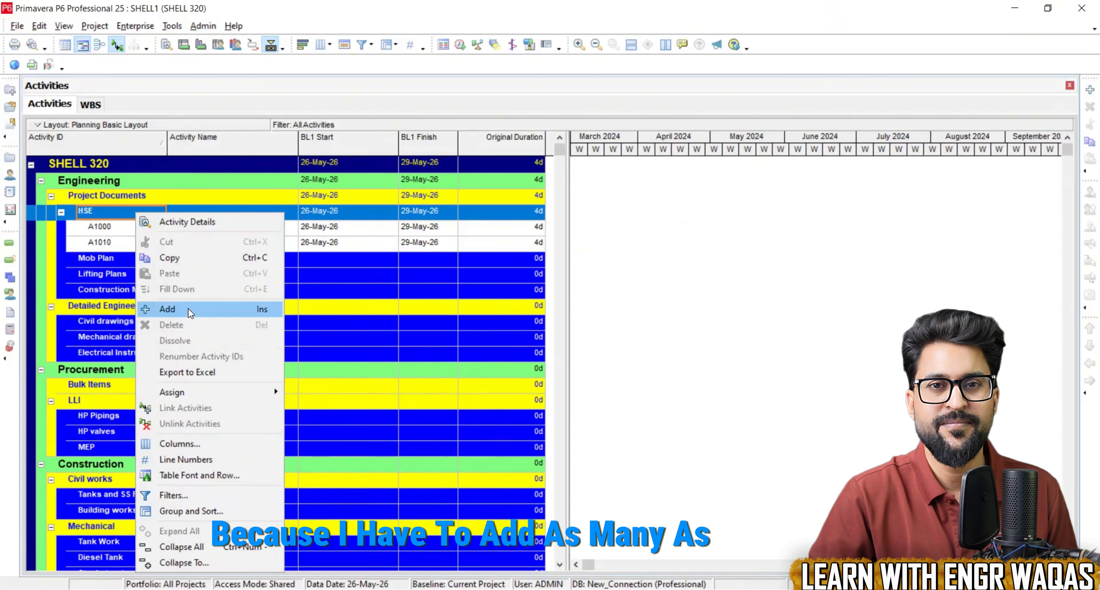
{"action": "left_click", "coordinate": [189, 308]}
{"action": "left_click", "coordinate": [157, 212]}
{"action": "right_click", "coordinate": [157, 212]}
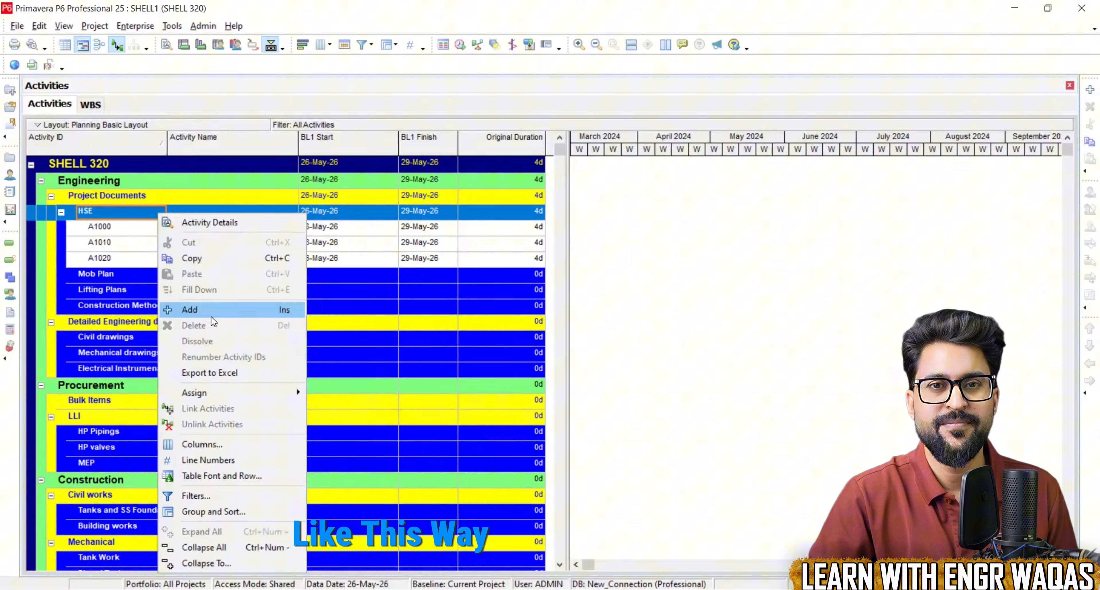
{"action": "left_click", "coordinate": [211, 317]}
{"action": "left_click", "coordinate": [869, 327]}
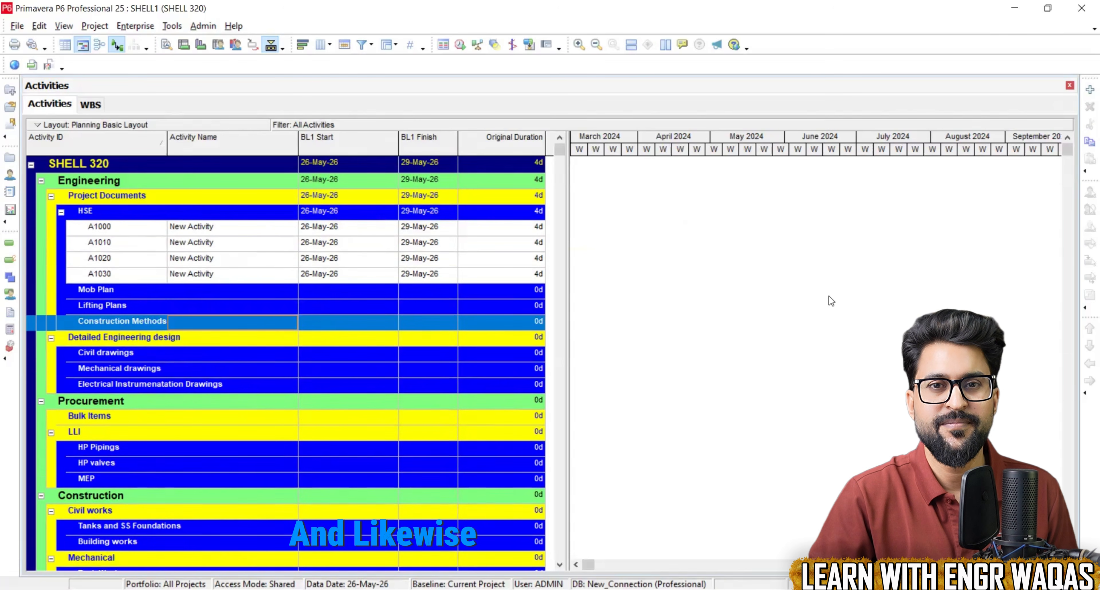
Step: Widen the Gantt timescale and bring the HSE activity bars around May and June 2026 into view
{"action": "left_click", "coordinate": [737, 304]}
{"action": "left_click", "coordinate": [237, 225]}
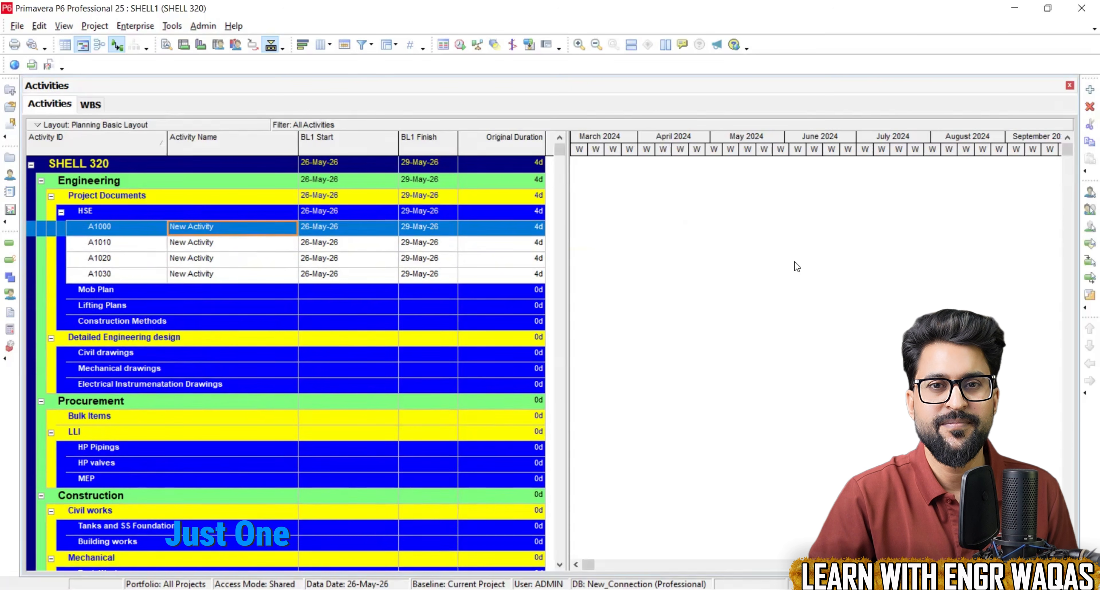
{"action": "left_click", "coordinate": [797, 267]}
{"action": "left_click_drag", "start_coordinate": [755, 140], "coordinate": [847, 159]}
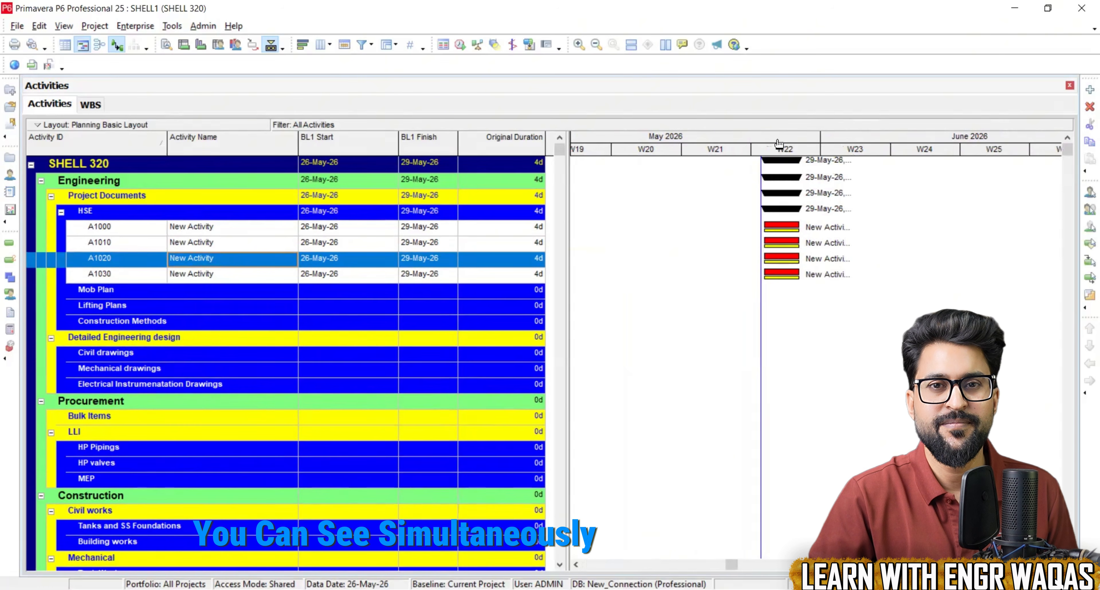
{"action": "left_click_drag", "start_coordinate": [780, 143], "coordinate": [654, 148]}
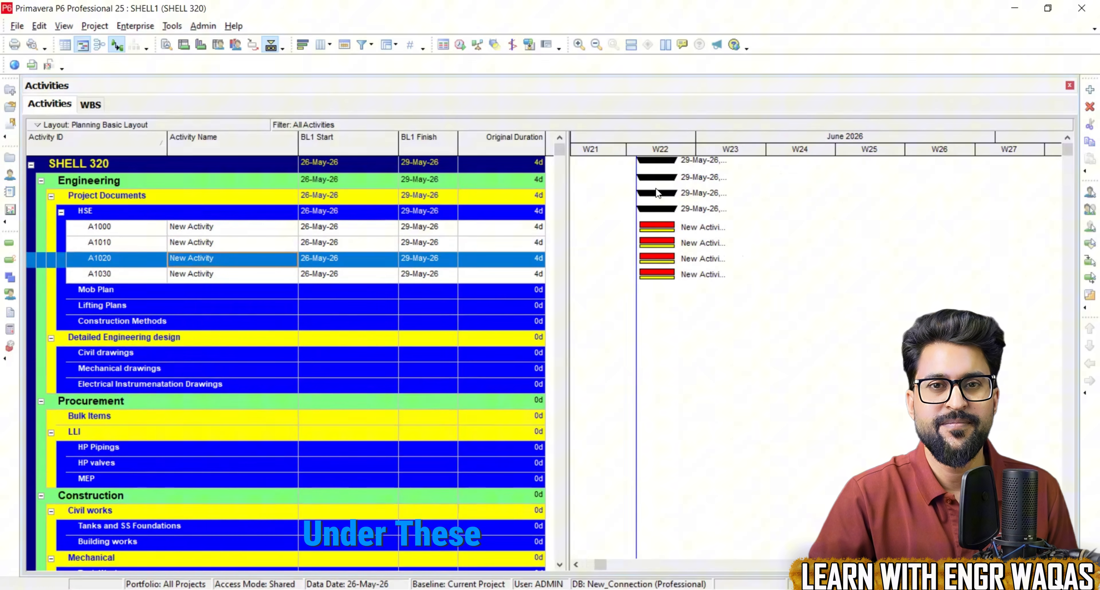
Step: Name HSE activity A1000 "Started" and activity A1010 "Drafting"
{"action": "double_click", "coordinate": [241, 226]}
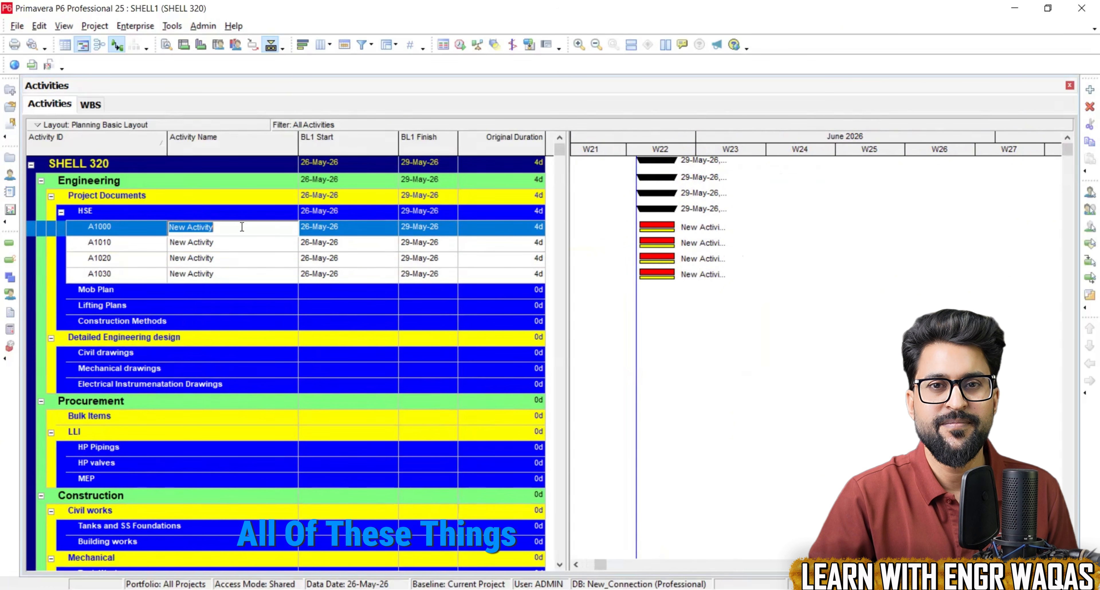
{"action": "type", "text": "S"}
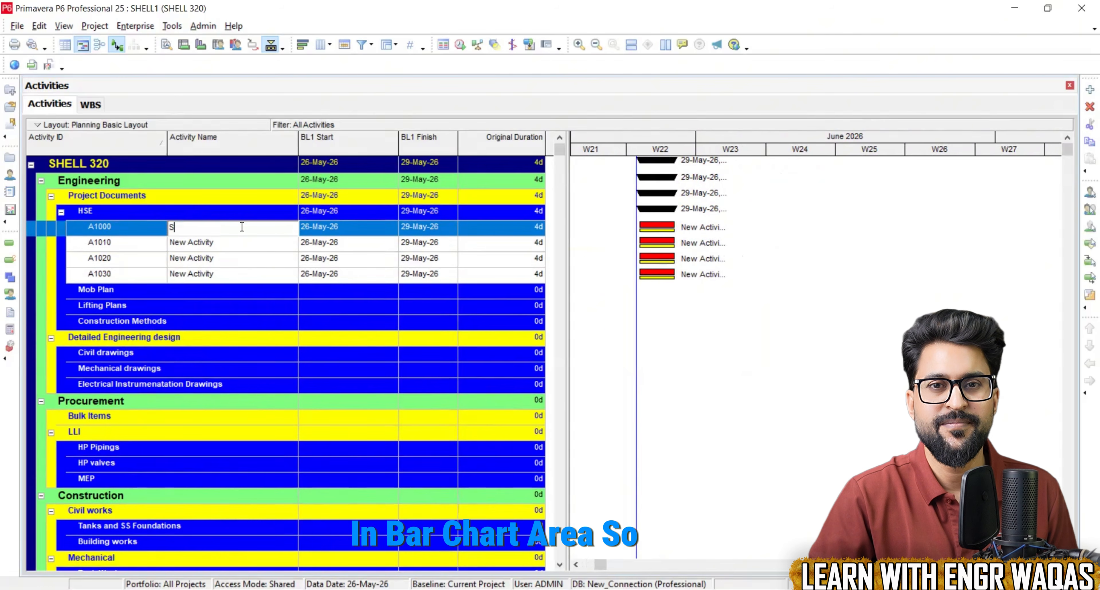
{"action": "type", "text": "tarted"}
{"action": "key", "text": "Return"}
{"action": "double_click", "coordinate": [236, 242]}
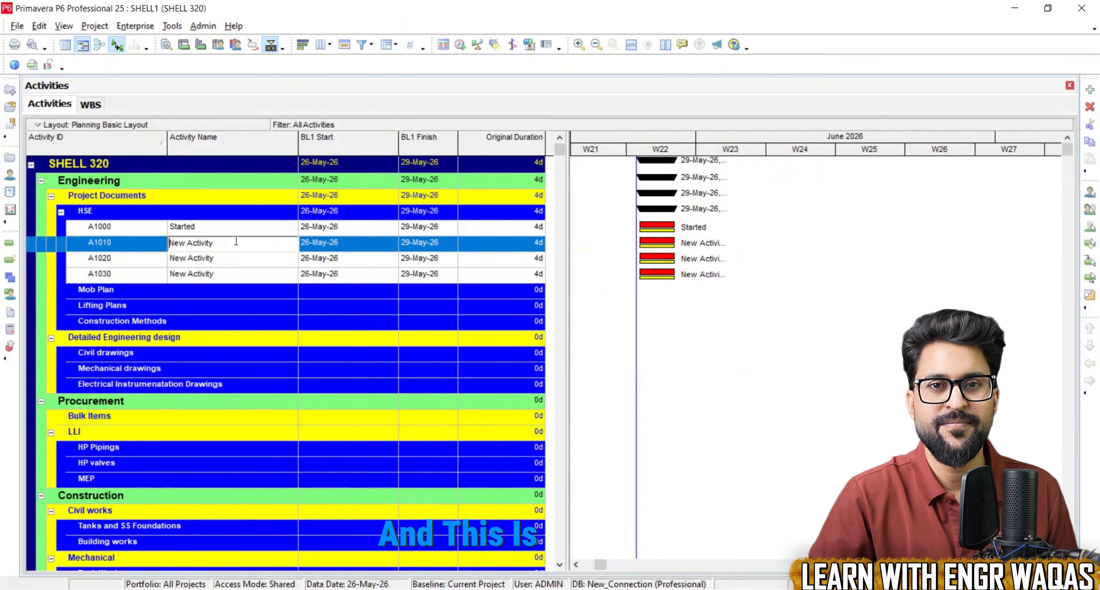
{"action": "type", "text": "Drafting"}
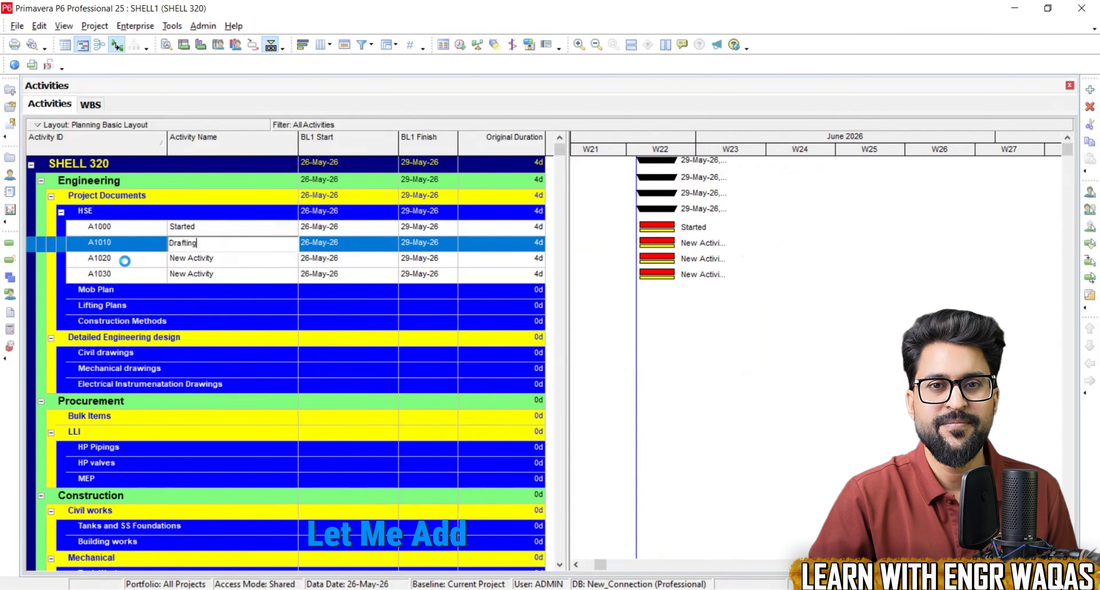
{"action": "key", "text": "Return"}
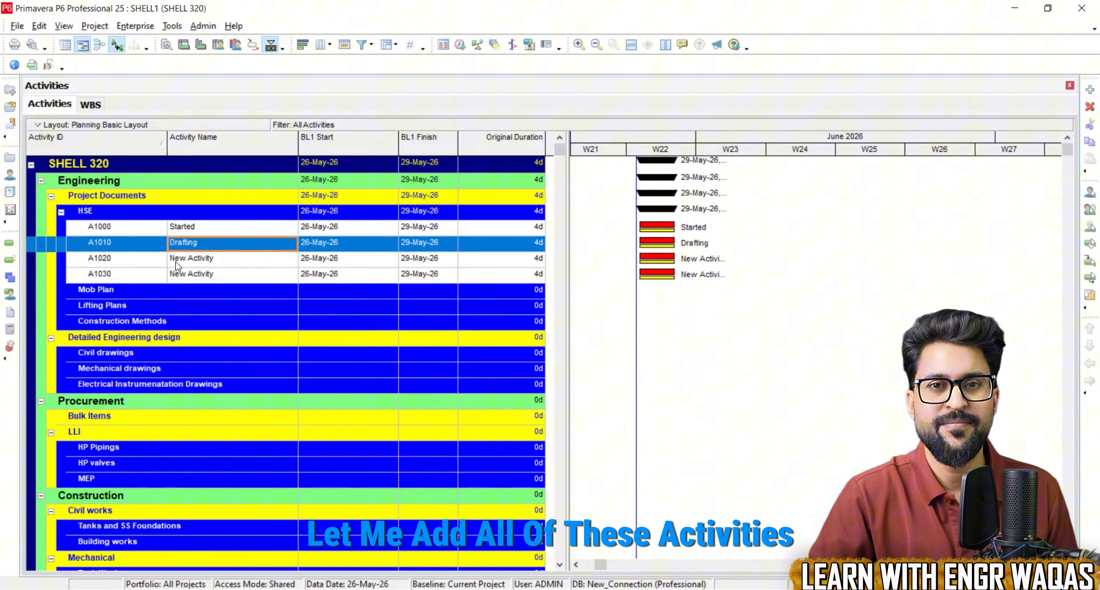
Step: Name HSE activity A1020 "Internal review" and activity A1030 "IFCR"
{"action": "double_click", "coordinate": [215, 259]}
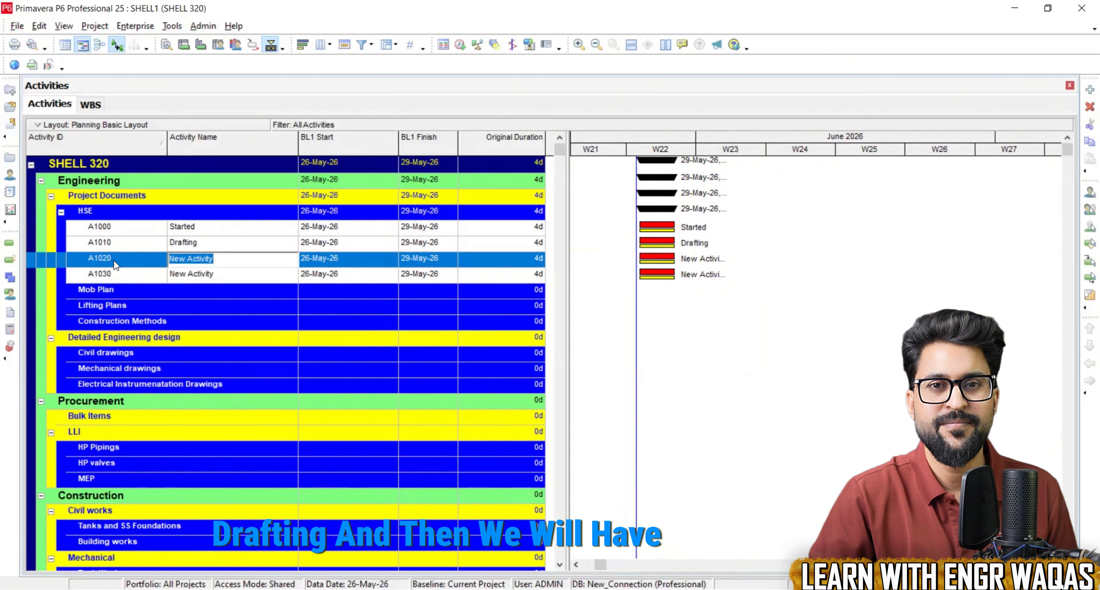
{"action": "key", "text": "BackSpace"}
{"action": "type", "text": "Interna"}
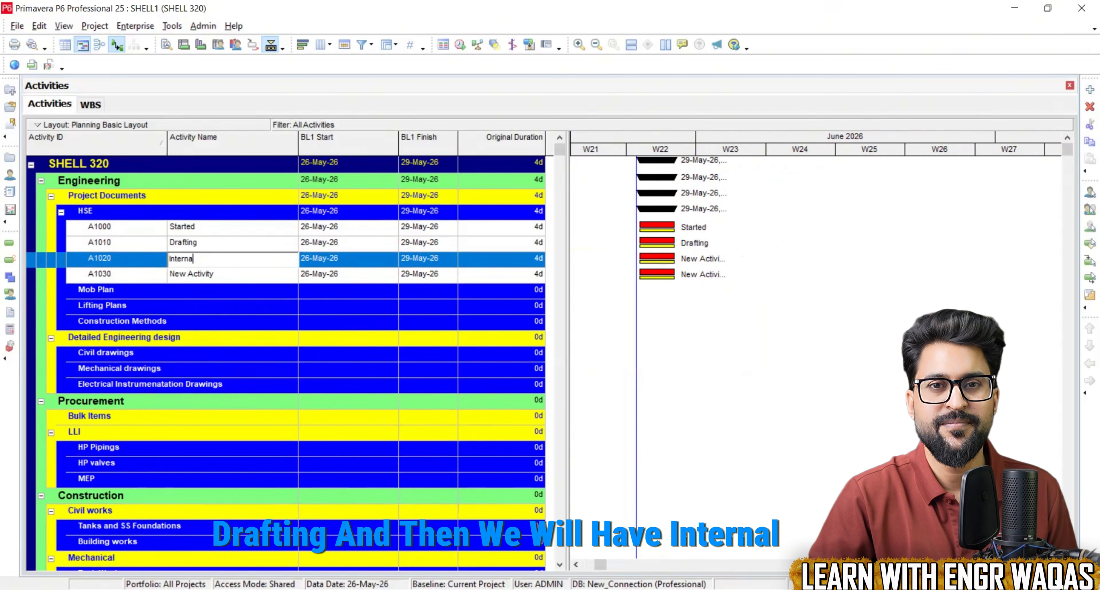
{"action": "type", "text": "l review"}
{"action": "key", "text": "Return"}
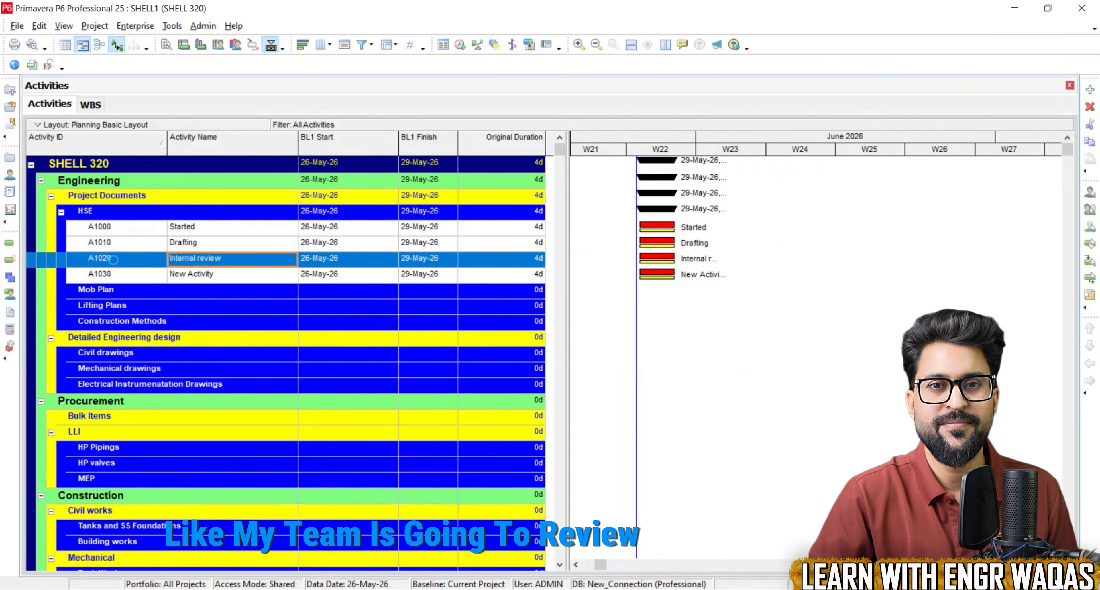
{"action": "left_click", "coordinate": [215, 275]}
{"action": "left_click", "coordinate": [215, 276]}
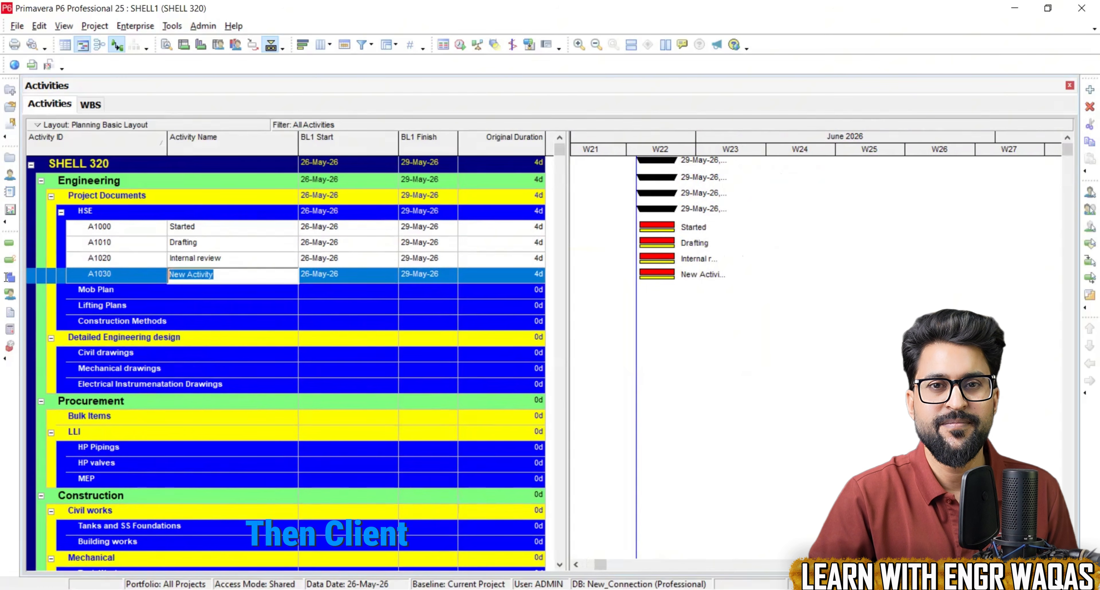
{"action": "type", "text": "IF"}
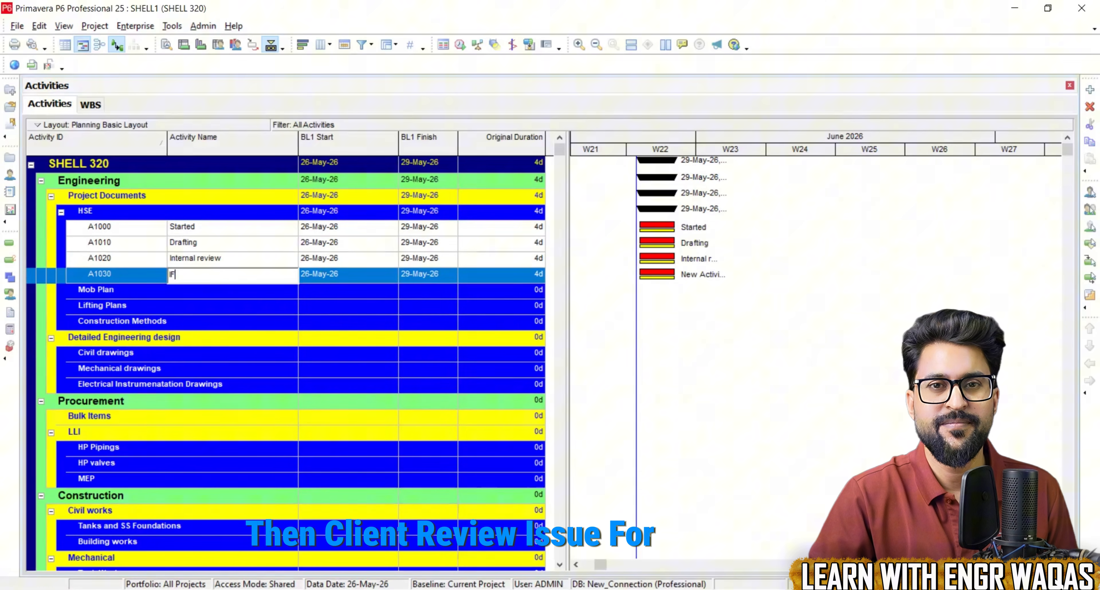
{"action": "type", "text": "CR"}
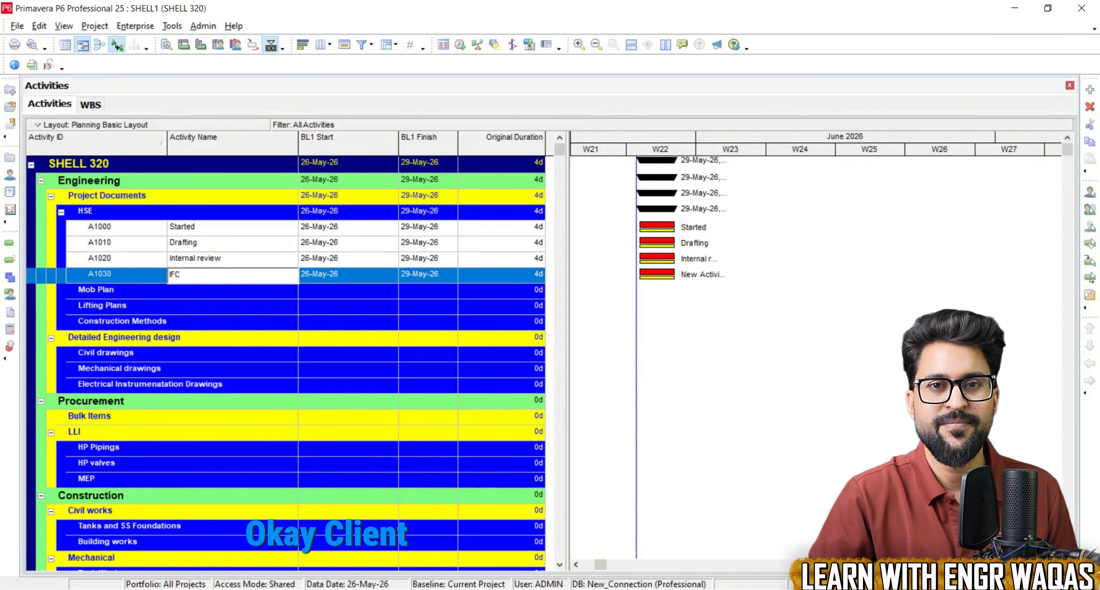
{"action": "key", "text": "Return"}
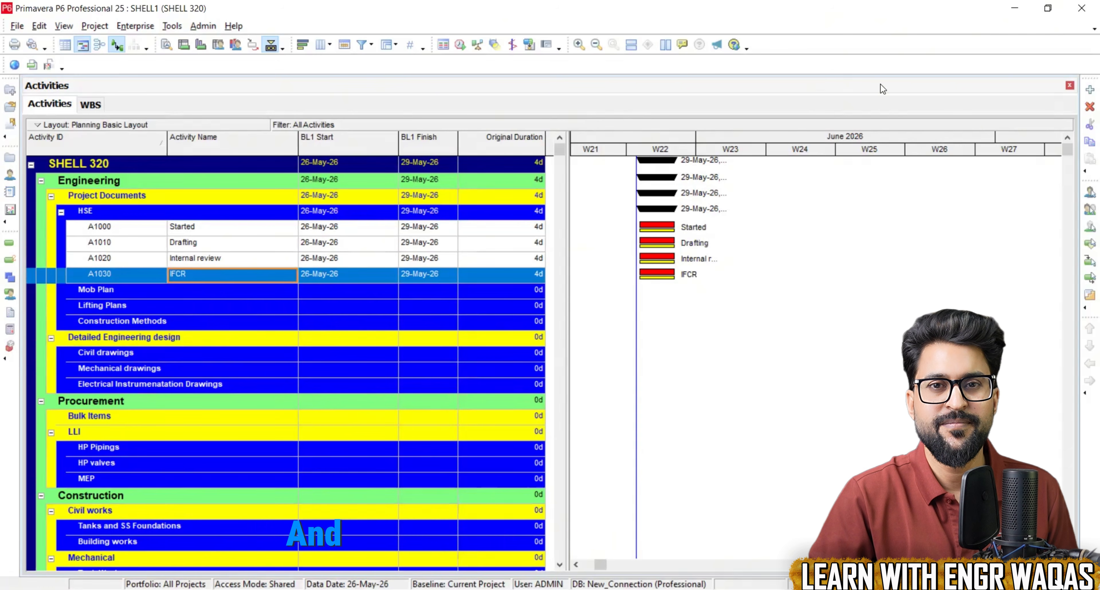
Step: Add a fifth activity under HSE and name it "Comments /Feedback"
{"action": "left_click", "coordinate": [1084, 91]}
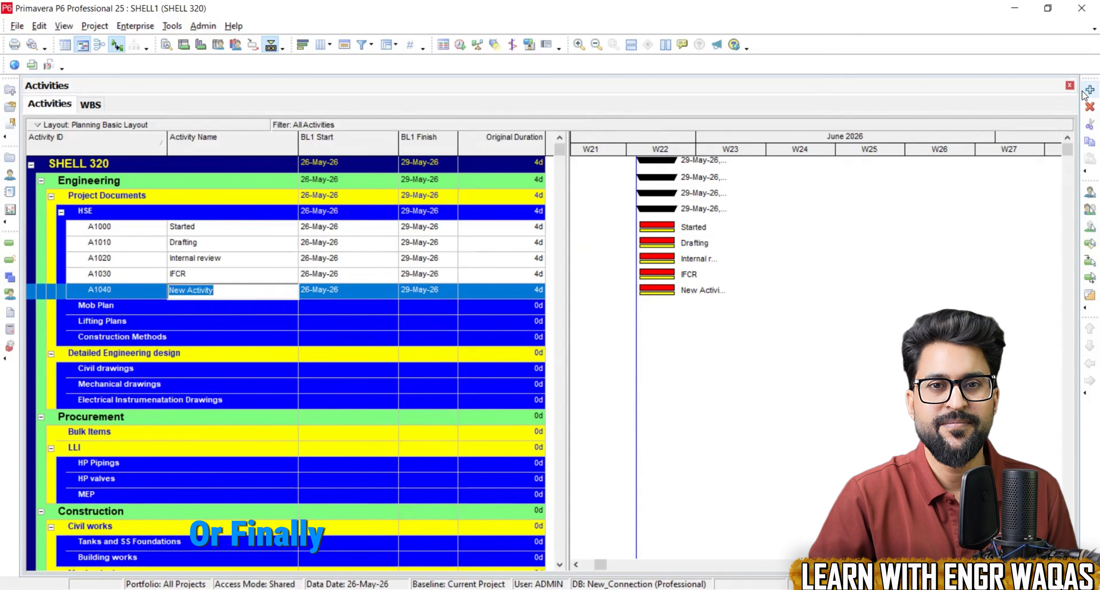
{"action": "type", "text": "Comments"}
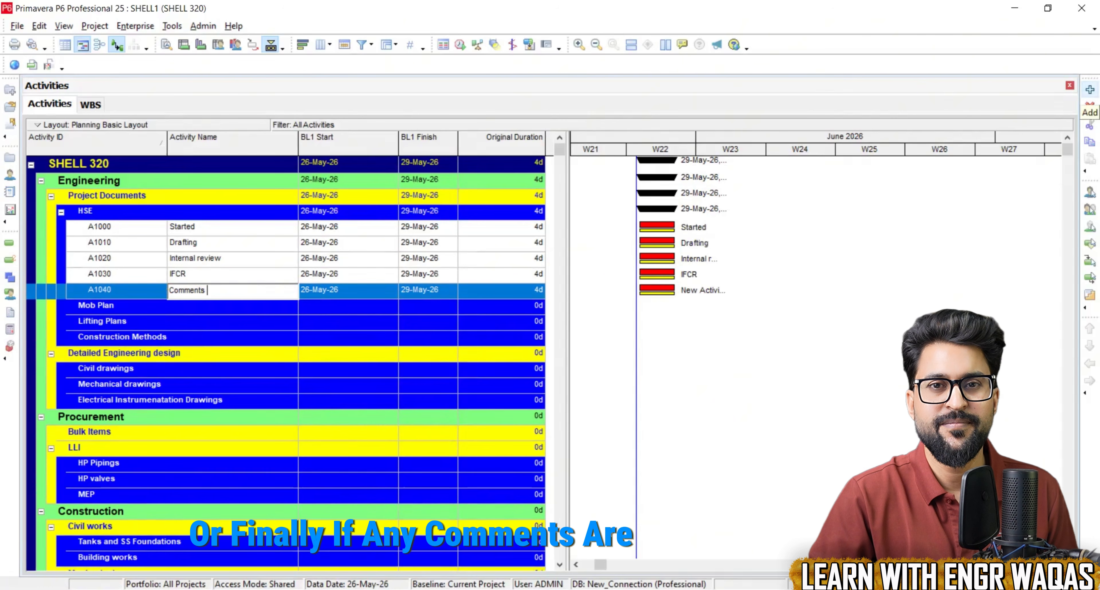
{"action": "type", "text": " /Feedback"}
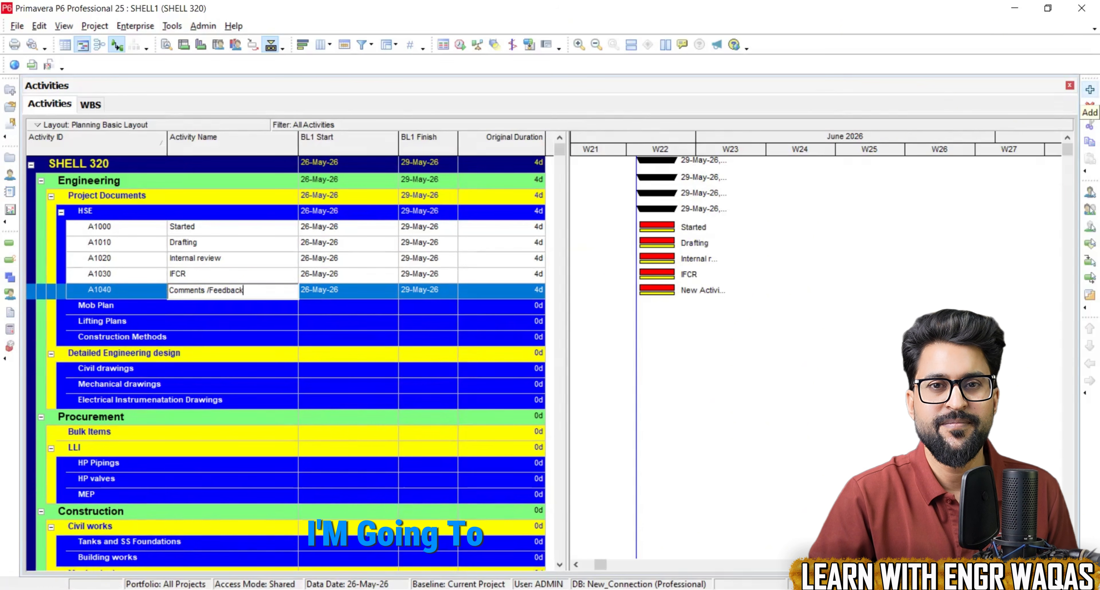
{"action": "key", "text": "Return"}
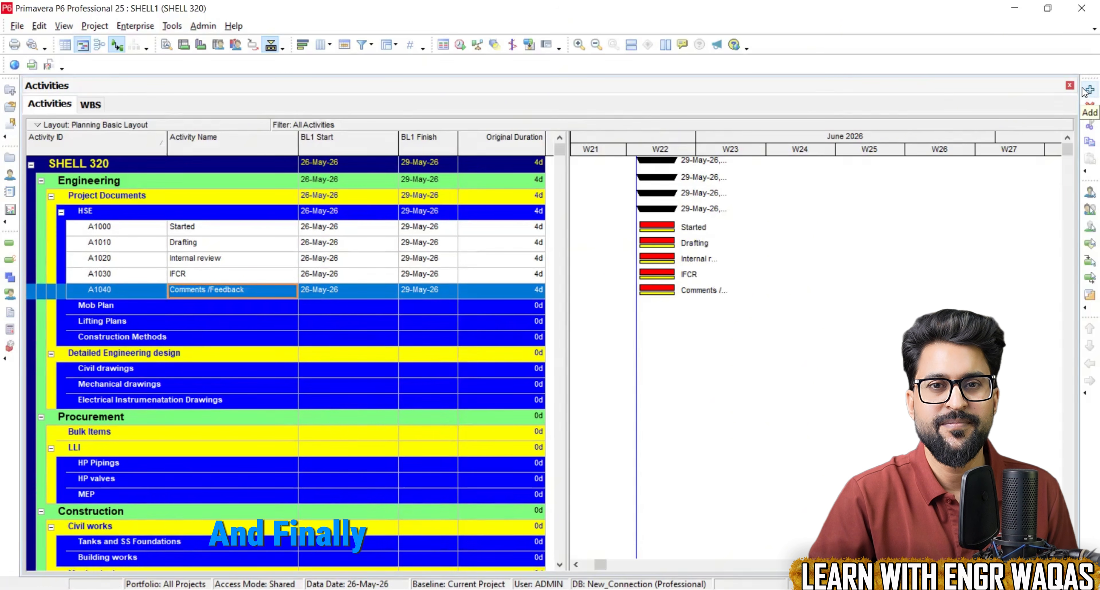
Step: Add a sixth activity under HSE and name it "Approval"
{"action": "left_click", "coordinate": [1087, 89]}
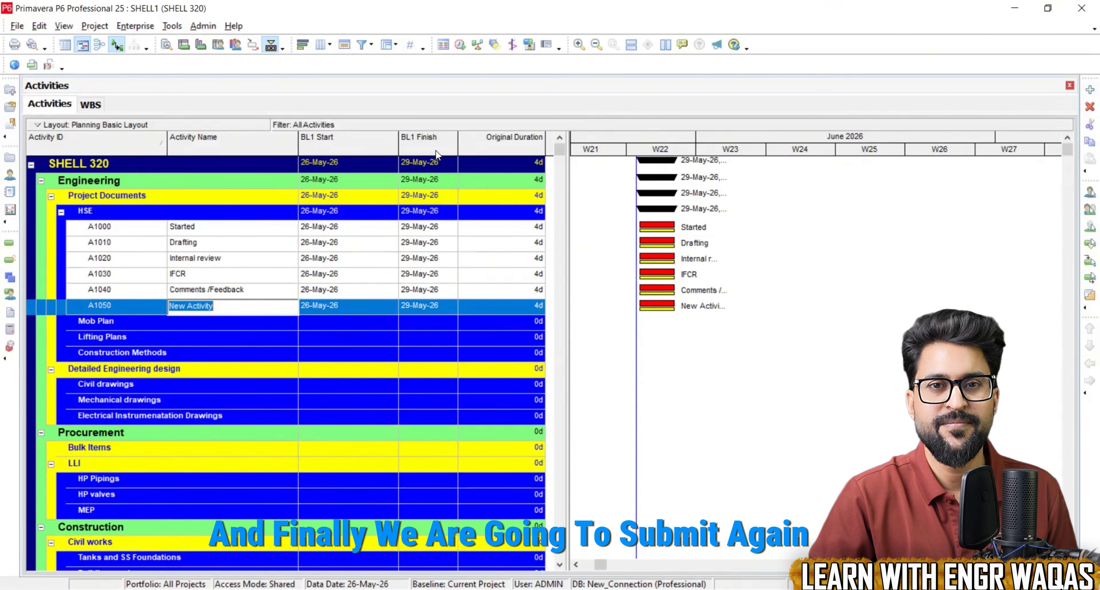
{"action": "type", "text": "Approva"}
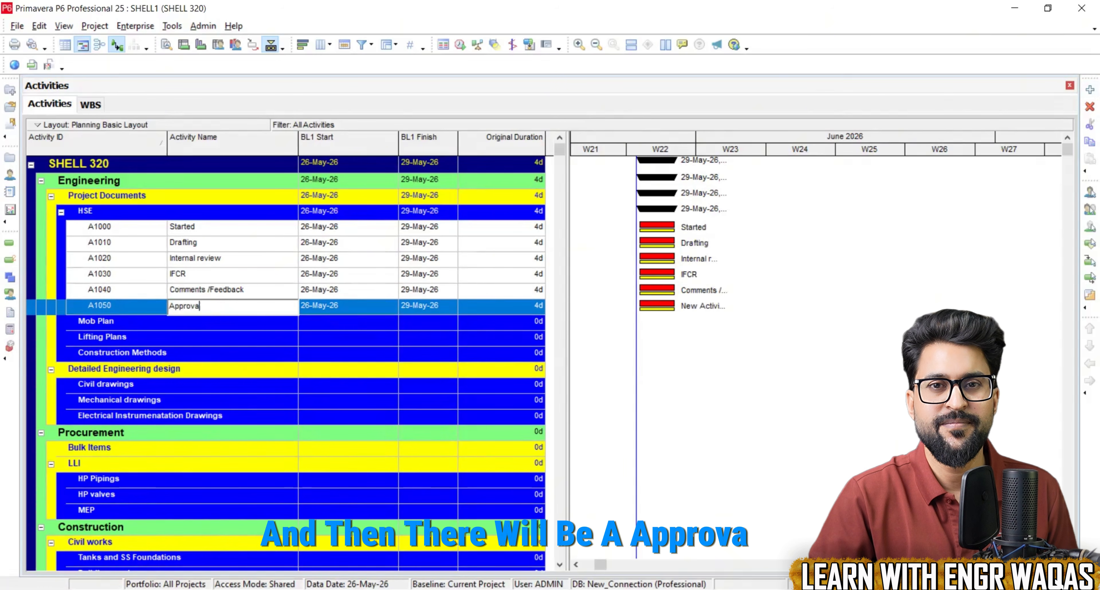
{"action": "type", "text": "l"}
{"action": "key", "text": "Return"}
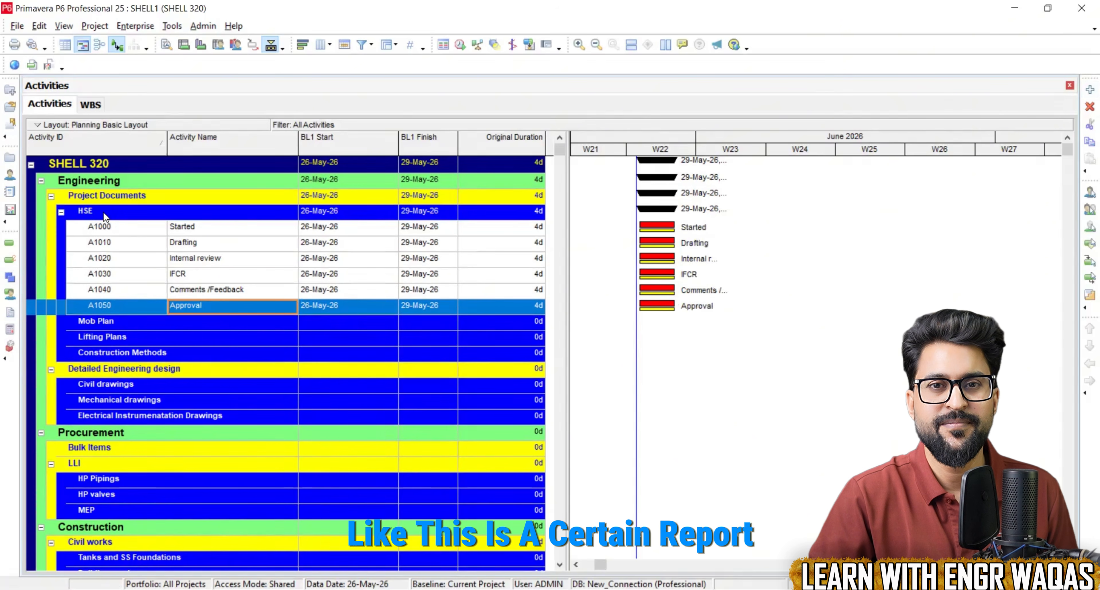
{"action": "left_click", "coordinate": [190, 230]}
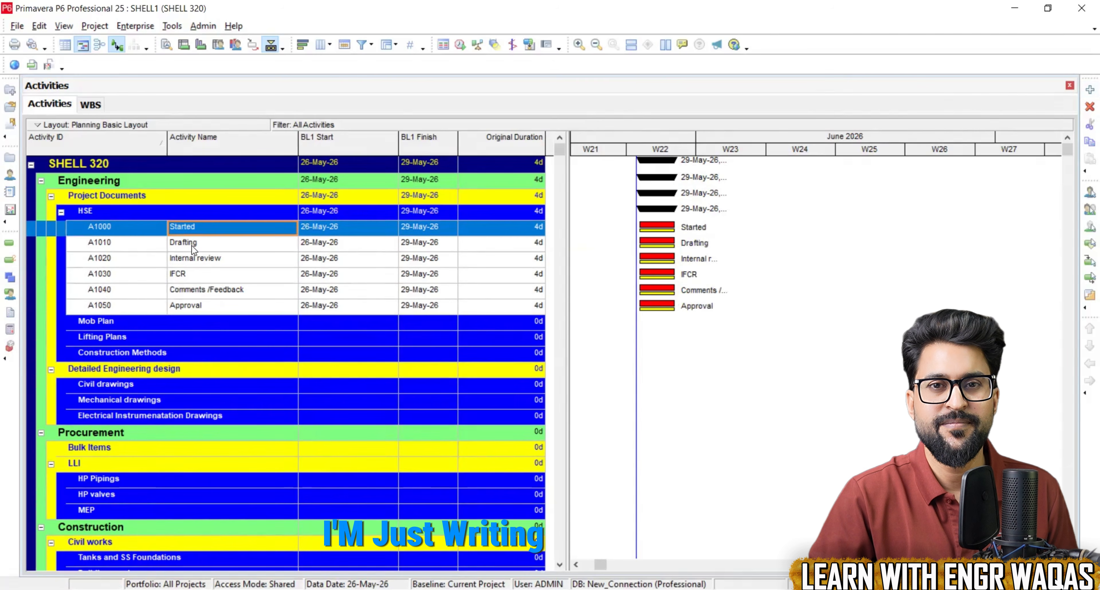
{"action": "left_click", "coordinate": [209, 308], "text": "shift"}
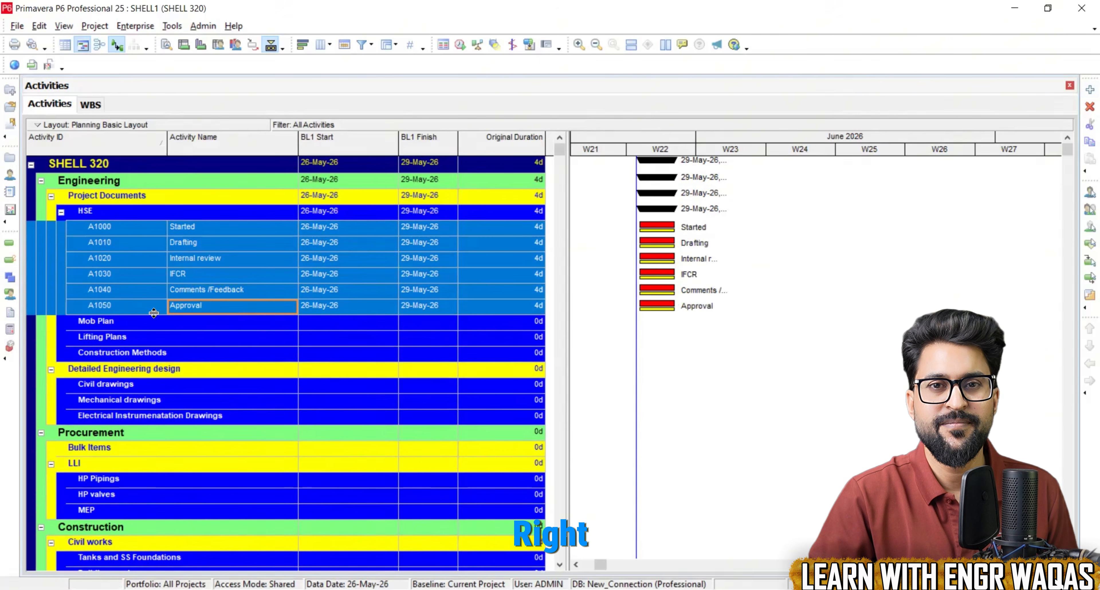
{"action": "left_click", "coordinate": [151, 324]}
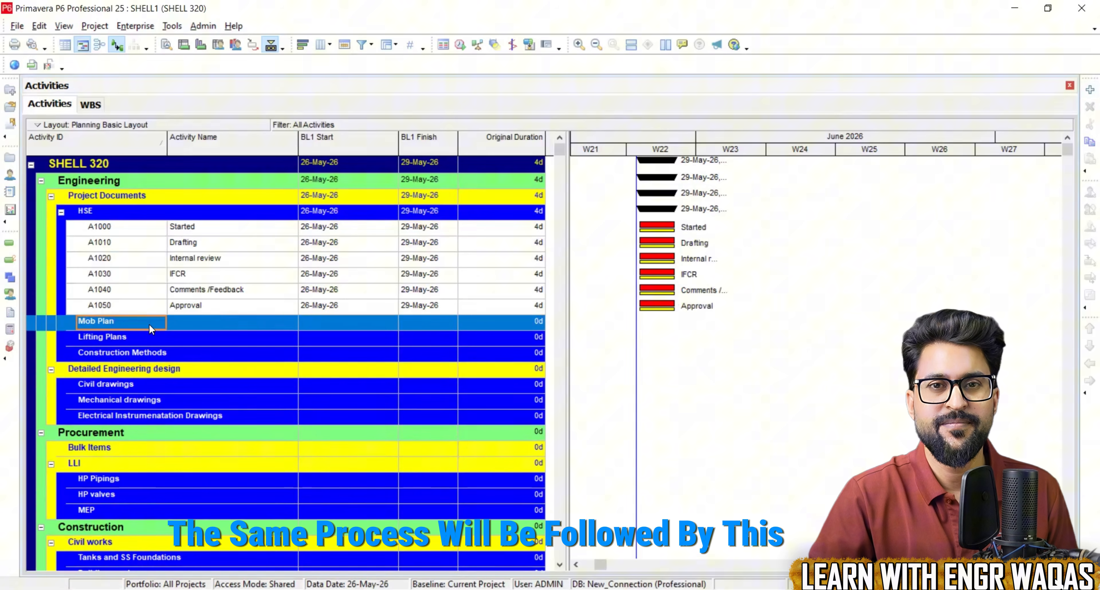
{"action": "left_click", "coordinate": [147, 337]}
{"action": "left_click", "coordinate": [151, 353]}
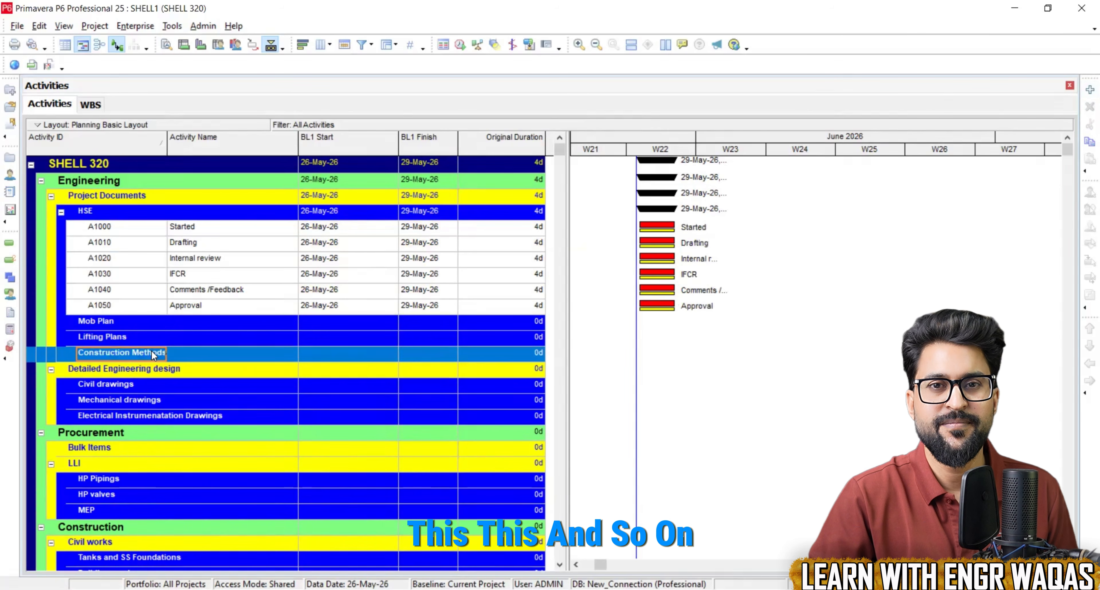
Step: Copy all six HSE activities, from Started (A1000) through Approval (A1050)
{"action": "left_click", "coordinate": [197, 231]}
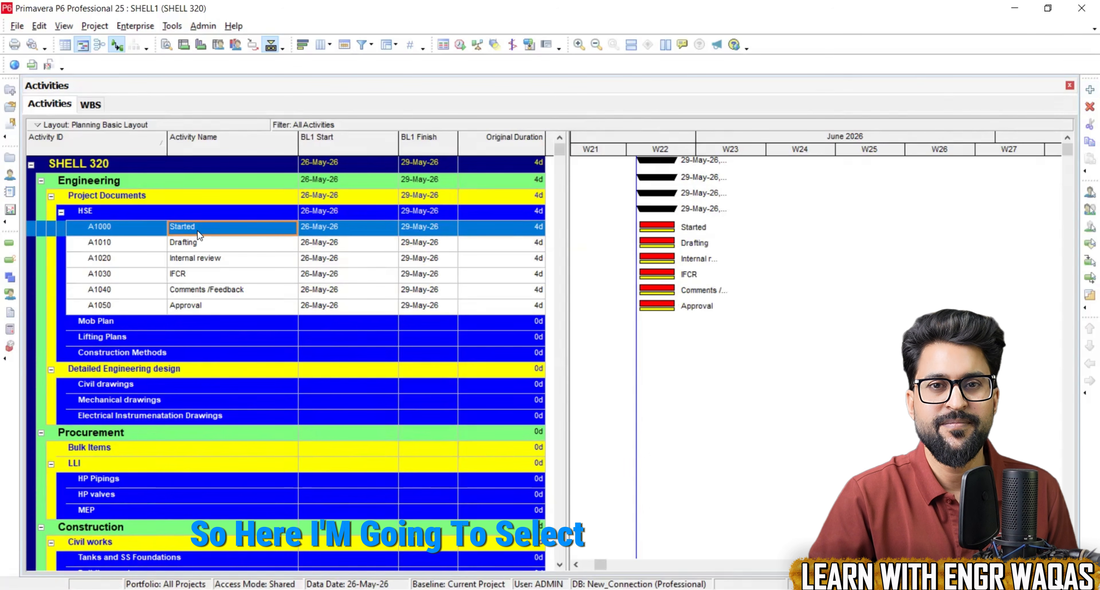
{"action": "left_click", "coordinate": [206, 307], "text": "shift"}
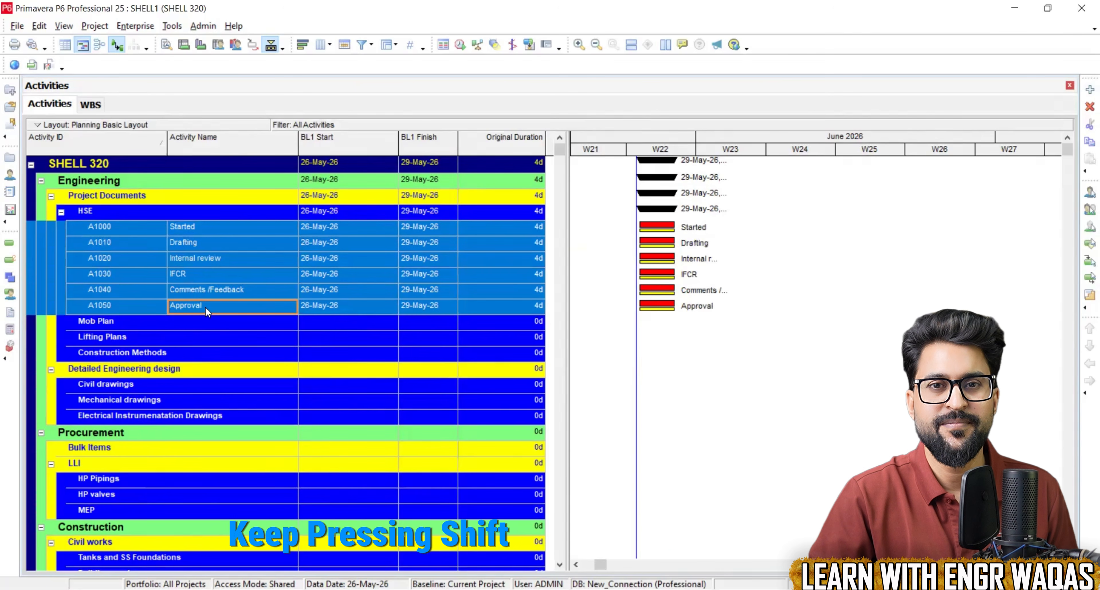
{"action": "right_click", "coordinate": [215, 262]}
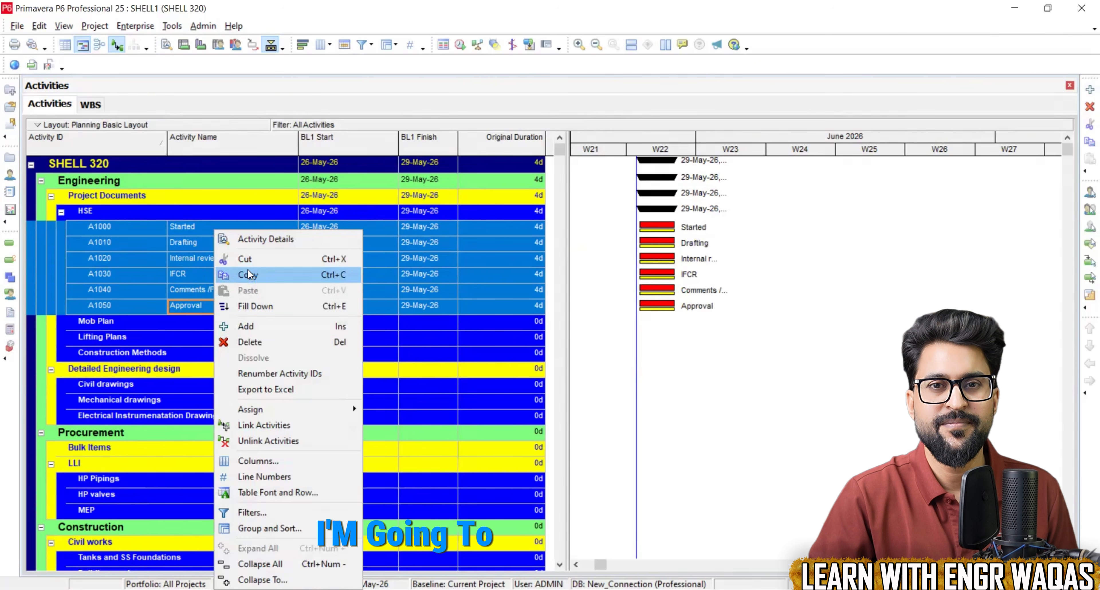
{"action": "left_click", "coordinate": [262, 275]}
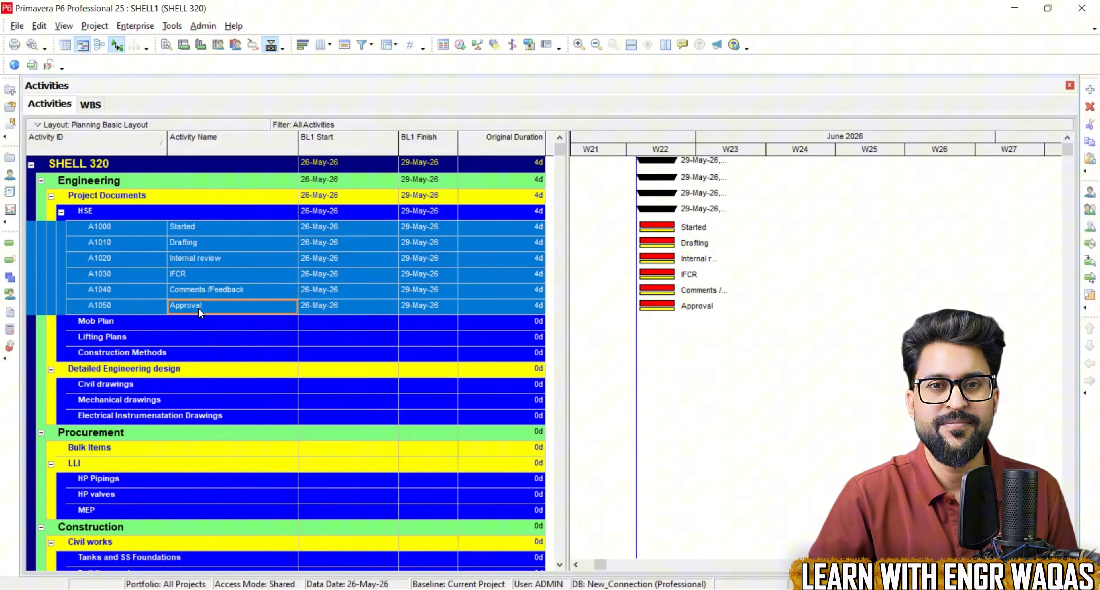
Step: Paste the copied activities under Mob Plan with all copy options, incrementing activity IDs by 10 and suppressing both option dialogs in future
{"action": "left_click", "coordinate": [188, 323]}
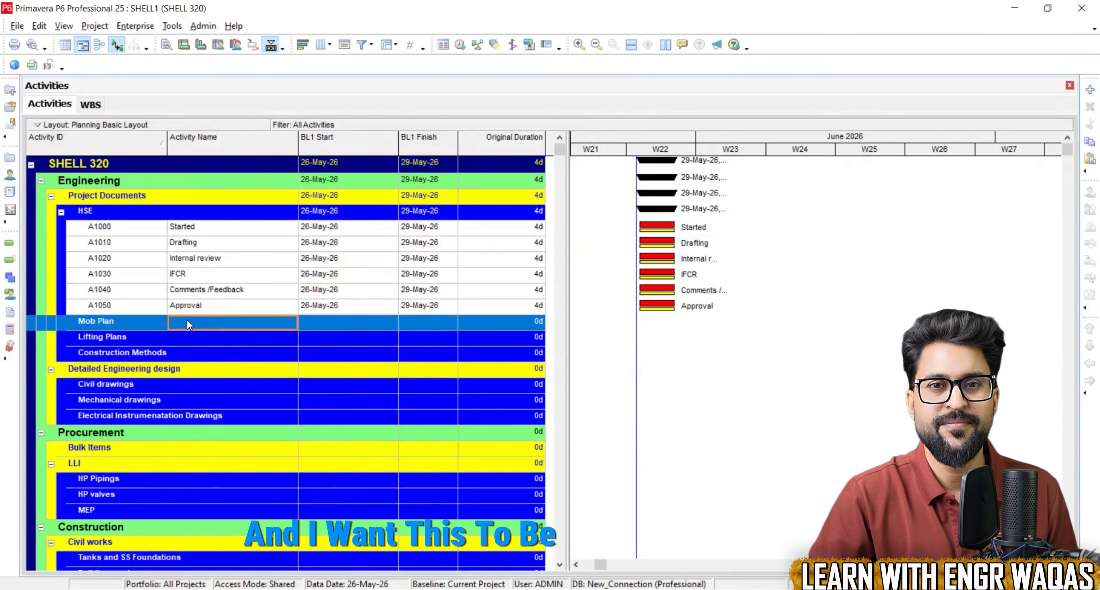
{"action": "right_click", "coordinate": [186, 318]}
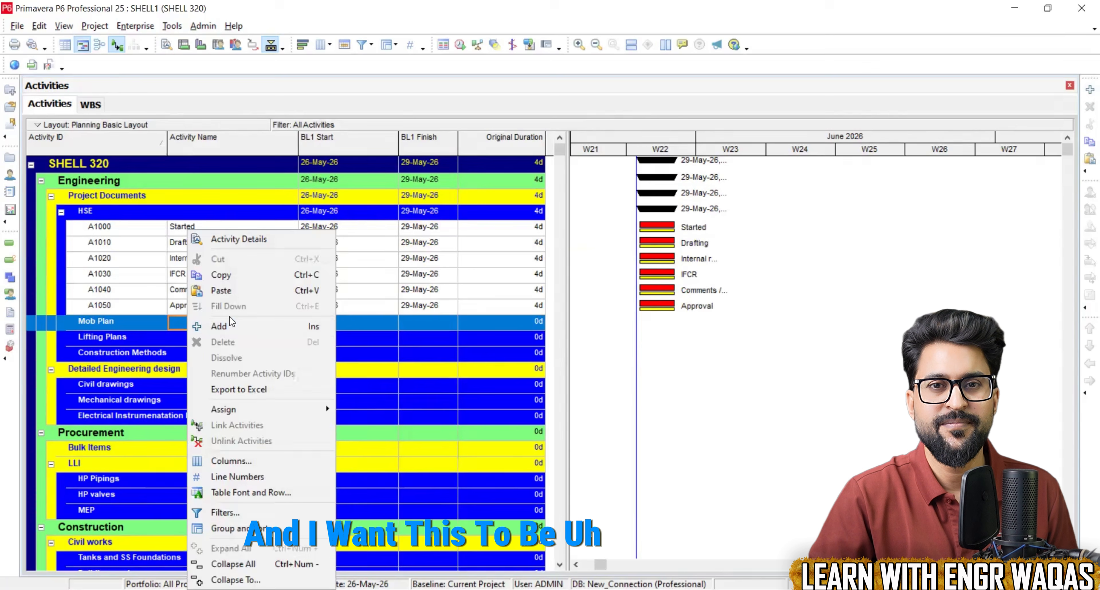
{"action": "left_click", "coordinate": [234, 287]}
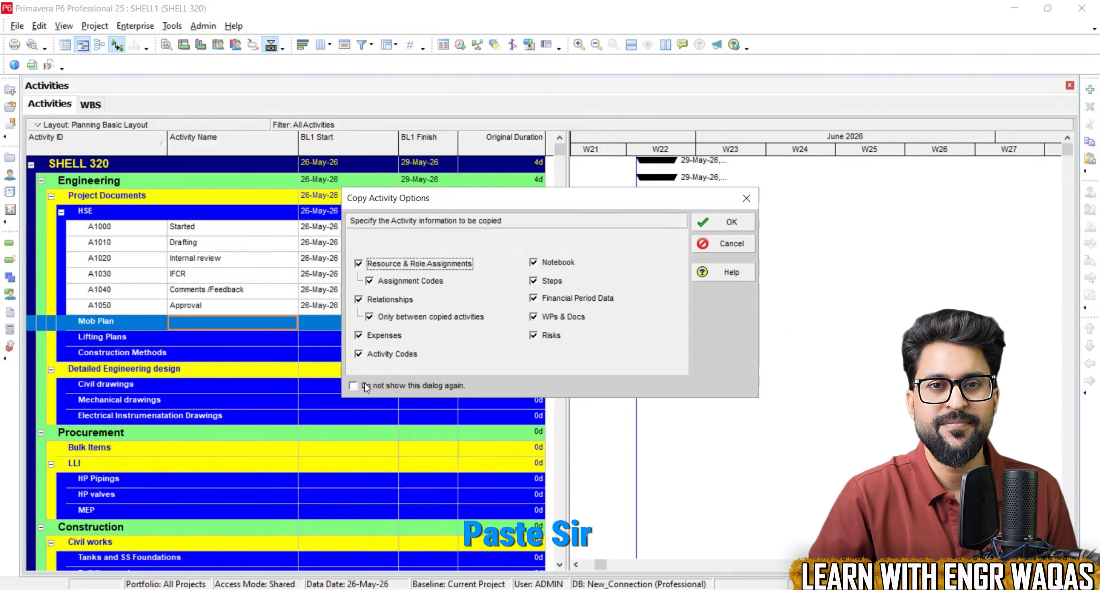
{"action": "left_click", "coordinate": [364, 383]}
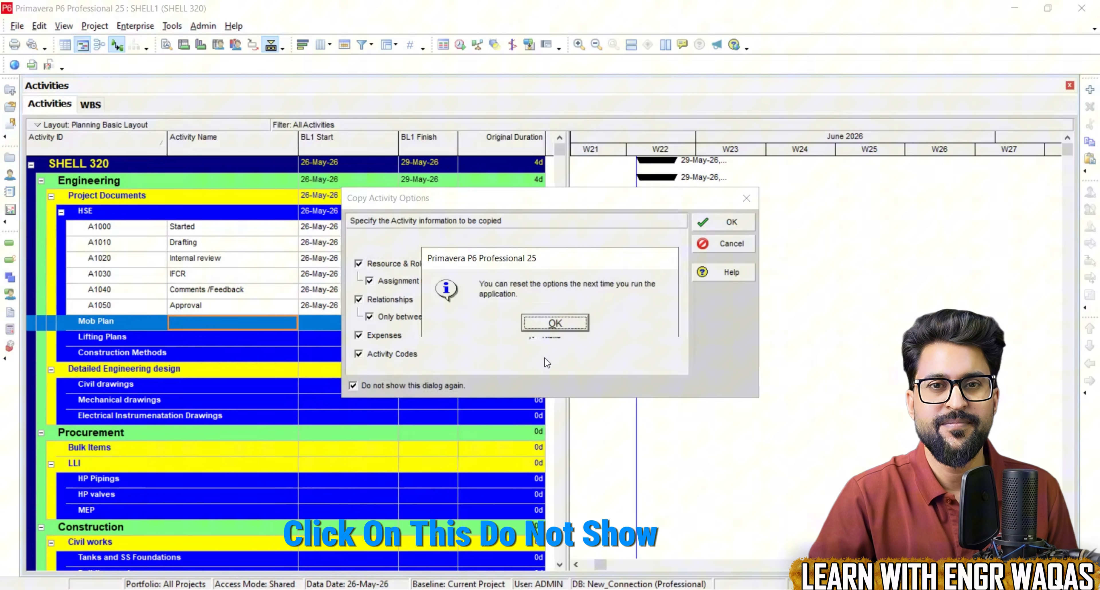
{"action": "left_click", "coordinate": [550, 326]}
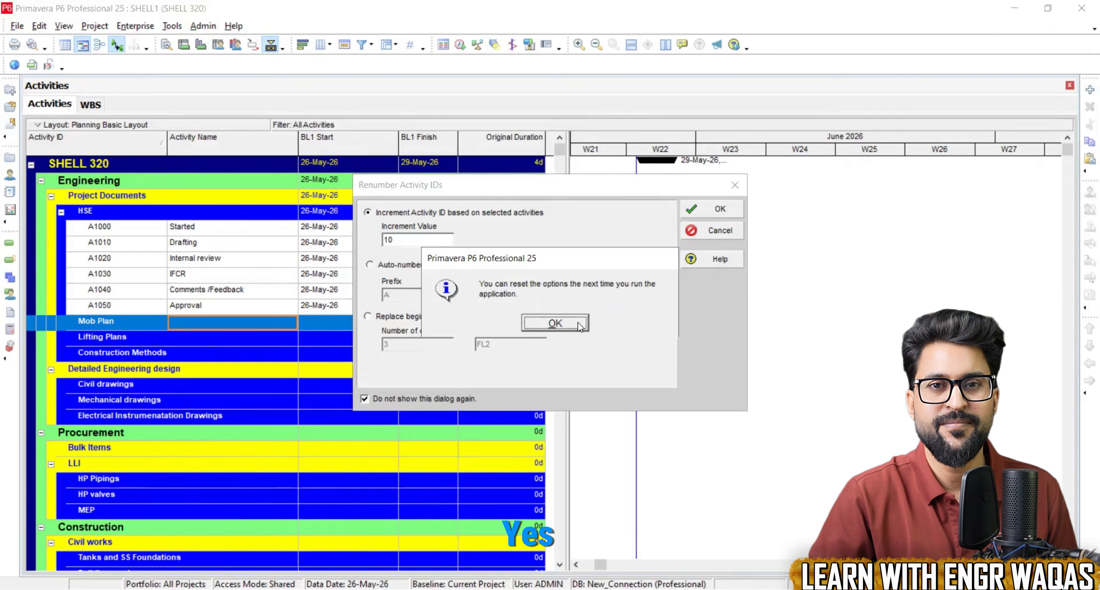
{"action": "left_click", "coordinate": [578, 324]}
{"action": "left_click", "coordinate": [722, 210]}
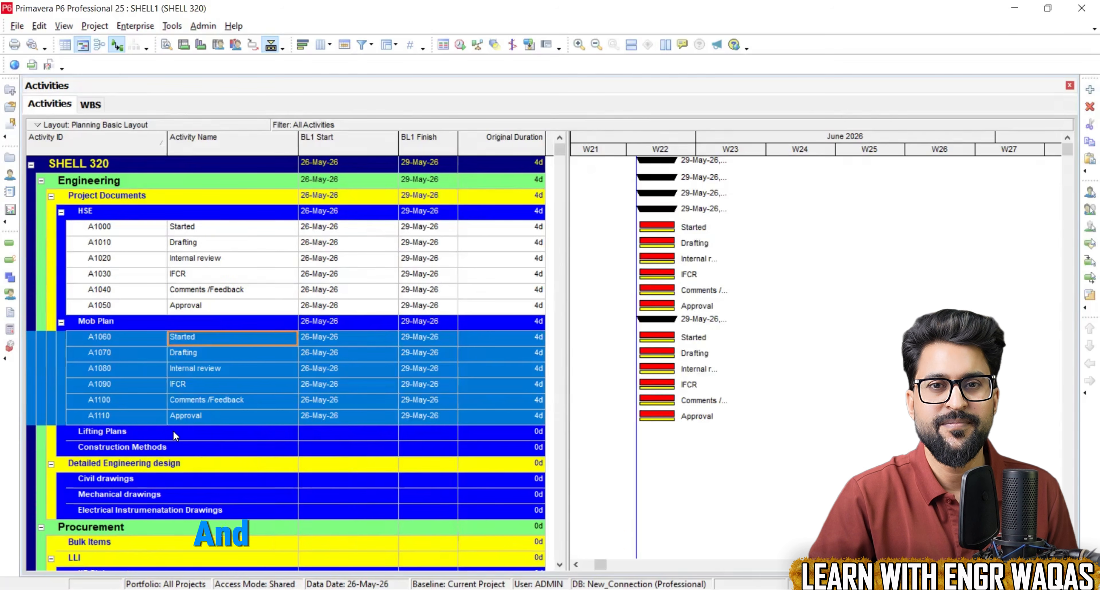
Step: Paste the same six document-stage activities under Lifting Plans and under Construction Methods
{"action": "left_click", "coordinate": [173, 431]}
{"action": "right_click", "coordinate": [173, 430]}
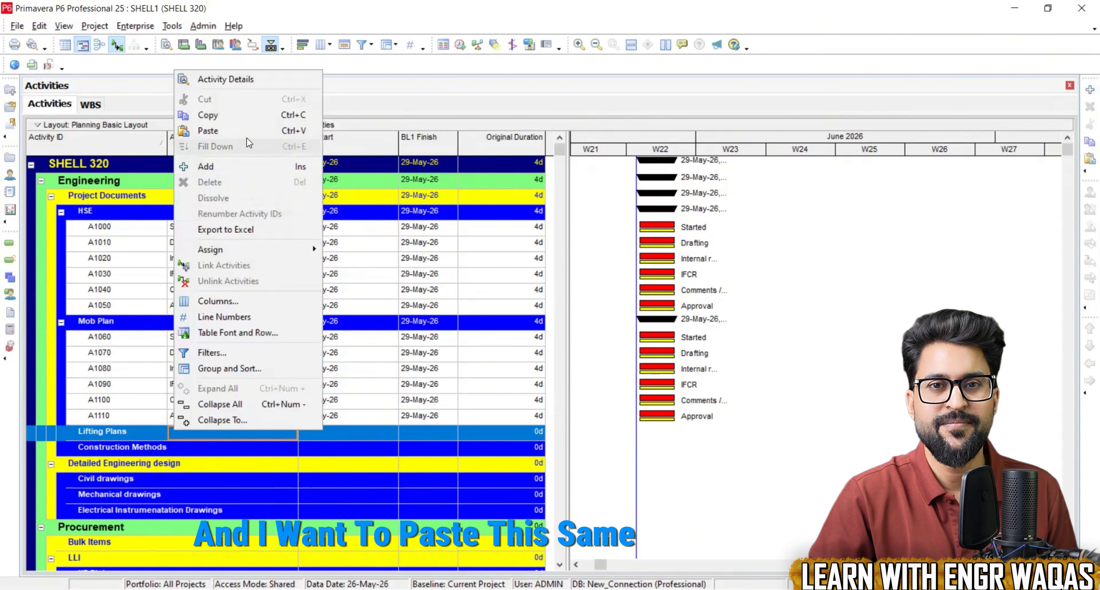
{"action": "left_click", "coordinate": [197, 131]}
{"action": "scroll", "coordinate": [192, 462], "scroll_direction": "down", "scroll_amount": 2}
{"action": "left_click", "coordinate": [192, 462]}
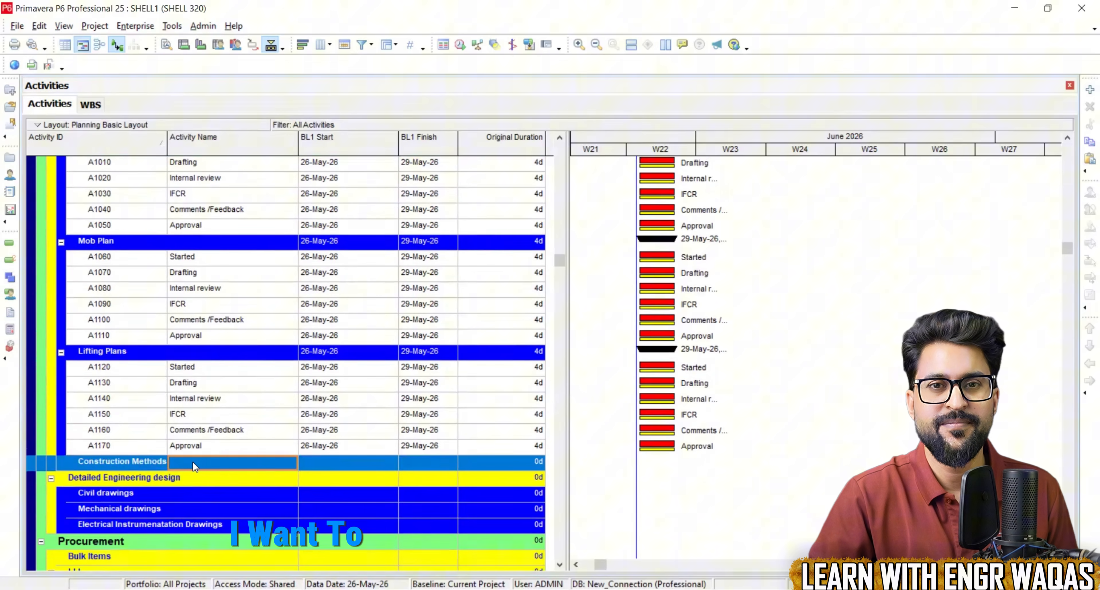
{"action": "right_click", "coordinate": [193, 461]}
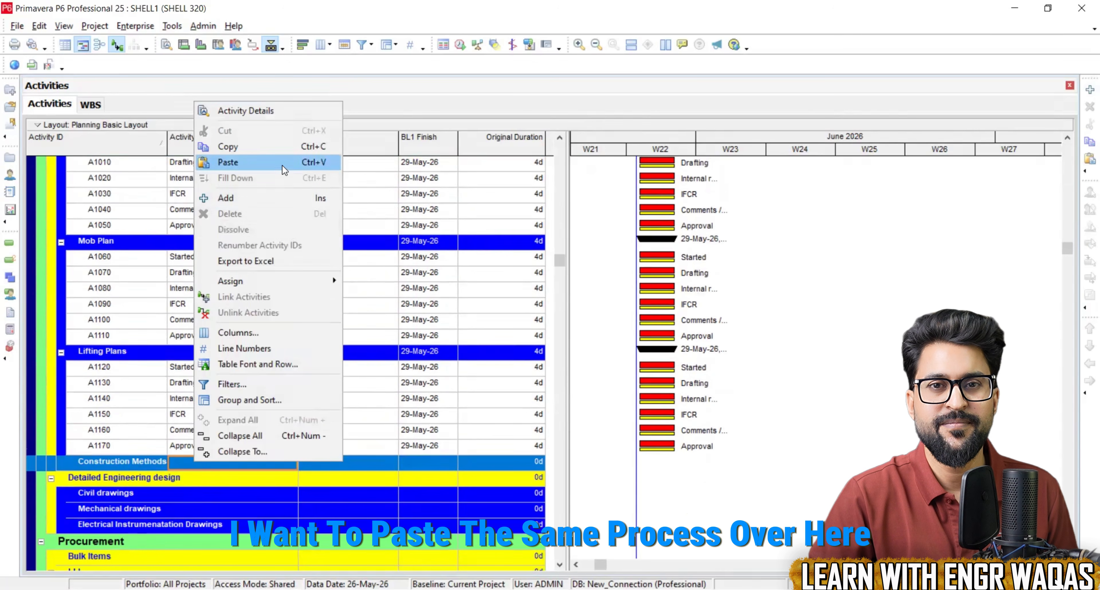
{"action": "left_click", "coordinate": [284, 170]}
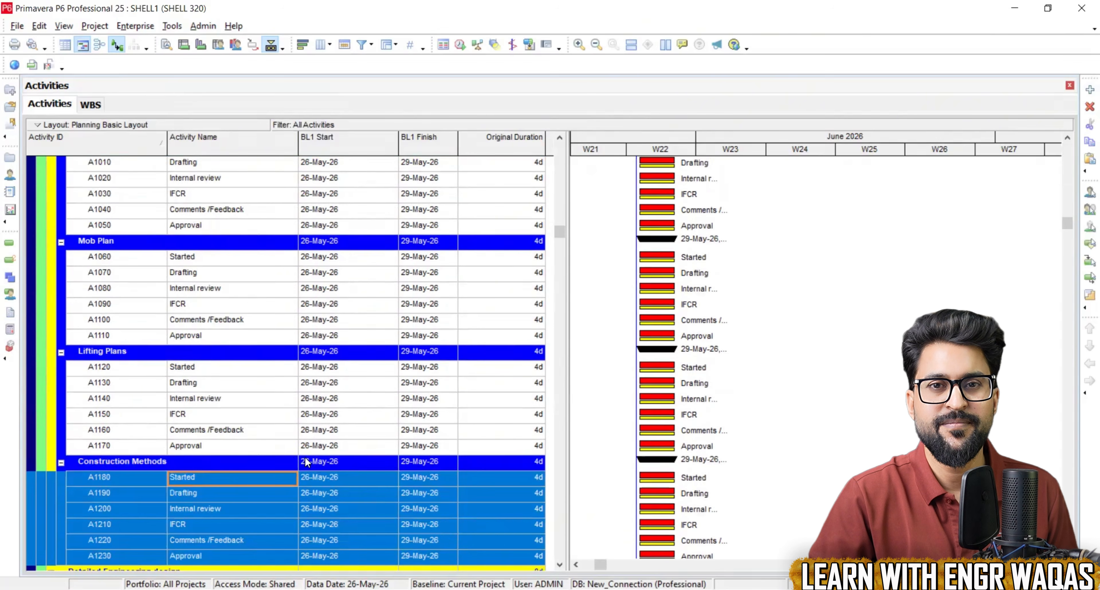
{"action": "scroll", "coordinate": [304, 456], "scroll_direction": "down", "scroll_amount": 2}
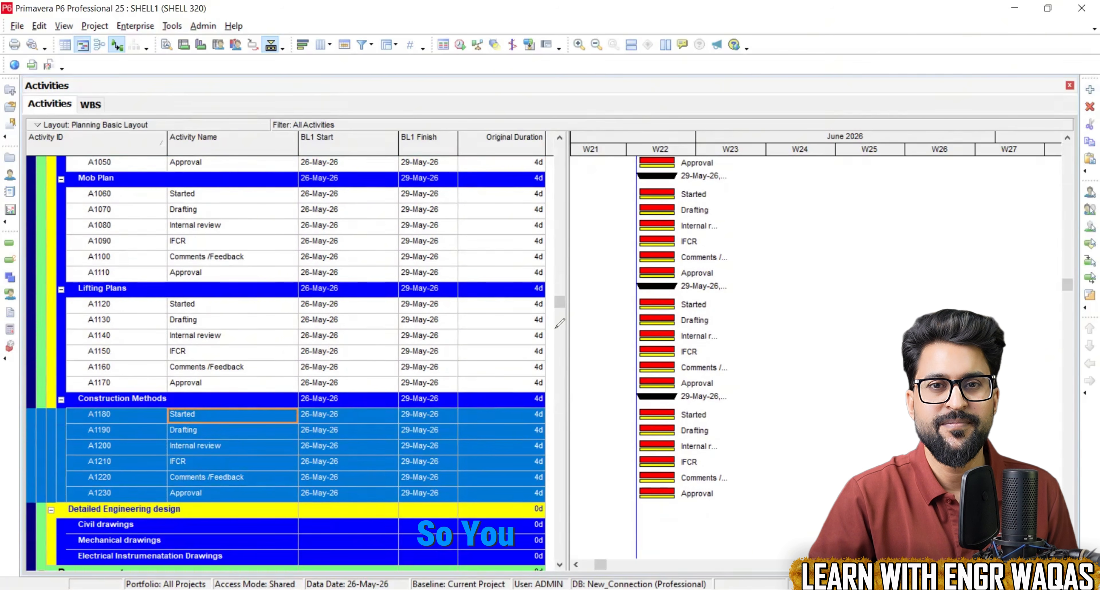
{"action": "left_click_drag", "start_coordinate": [555, 327], "coordinate": [816, 267]}
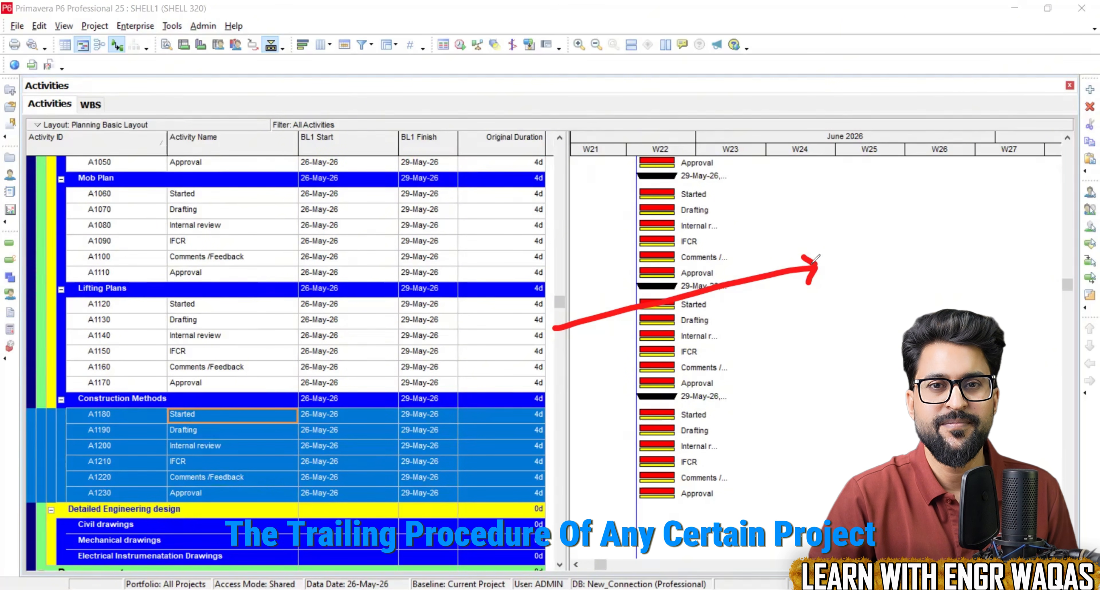
{"action": "mouse_move", "coordinate": [258, 312]}
{"action": "left_mouse_down"}
{"action": "mouse_move", "coordinate": [136, 299]}
{"action": "mouse_move", "coordinate": [230, 393]}
{"action": "left_mouse_up"}
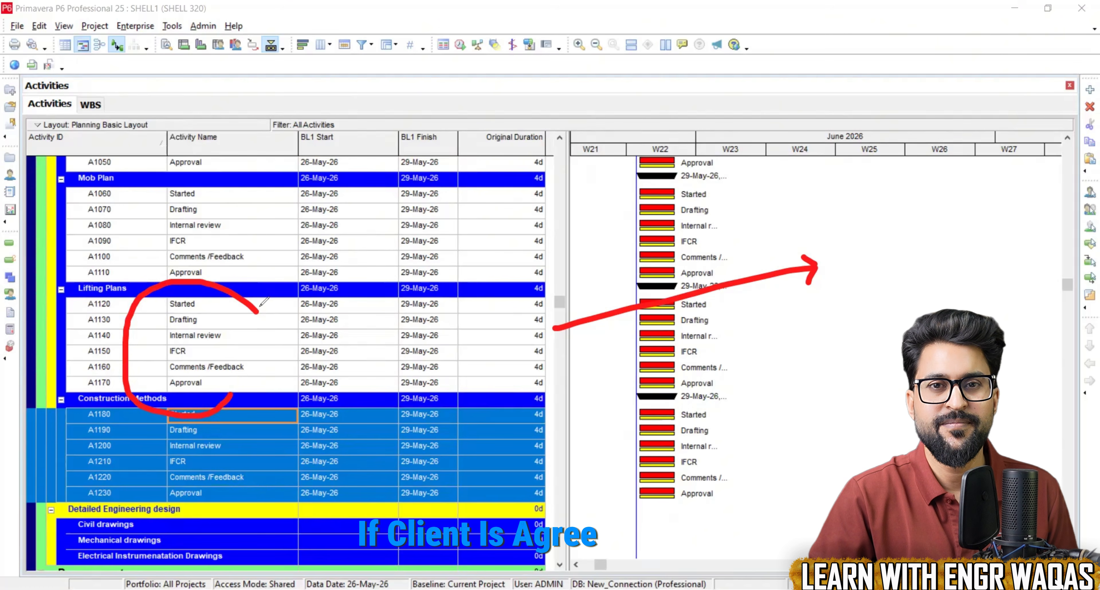
{"action": "key", "text": "ctrl+shift+7"}
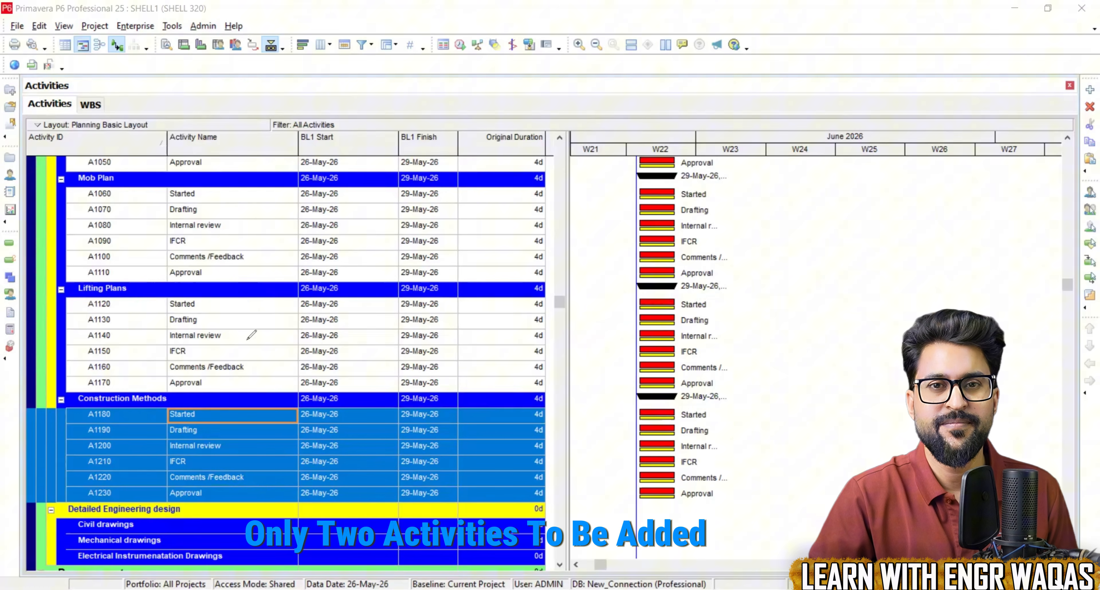
{"action": "left_click_drag", "start_coordinate": [826, 269], "coordinate": [790, 325]}
{"action": "left_click_drag", "start_coordinate": [856, 280], "coordinate": [906, 316]}
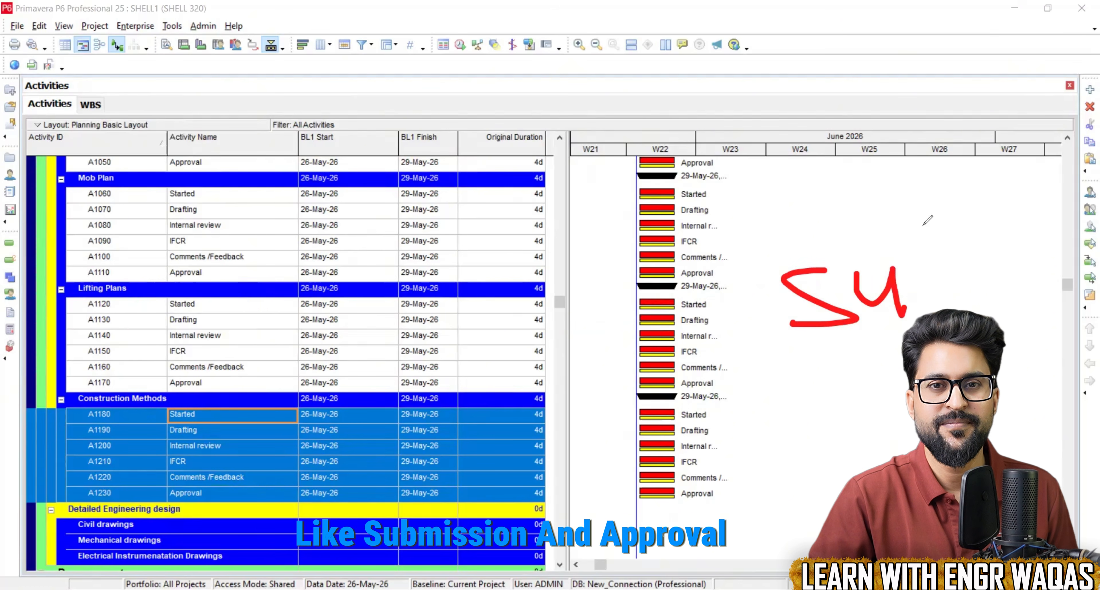
{"action": "mouse_move", "coordinate": [816, 427]}
{"action": "left_mouse_down"}
{"action": "mouse_move", "coordinate": [865, 453]}
{"action": "mouse_move", "coordinate": [844, 444]}
{"action": "left_mouse_up"}
{"action": "left_click_drag", "start_coordinate": [809, 417], "coordinate": [905, 454]}
{"action": "mouse_move", "coordinate": [882, 377]}
{"action": "left_mouse_down"}
{"action": "mouse_move", "coordinate": [907, 376]}
{"action": "mouse_move", "coordinate": [871, 434]}
{"action": "left_mouse_up"}
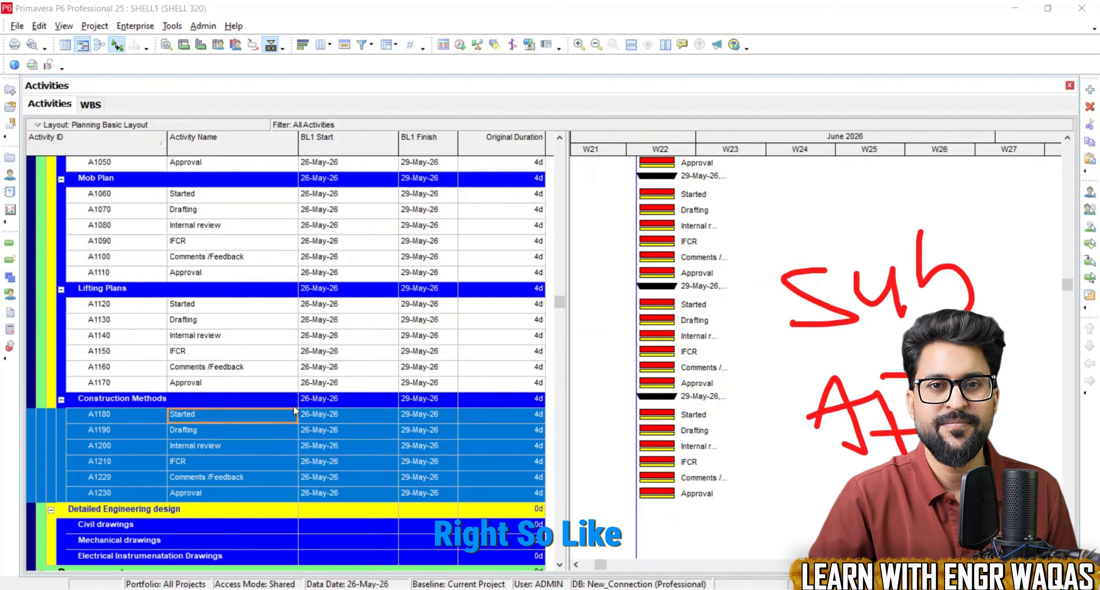
{"action": "key", "text": "Escape"}
{"action": "scroll", "coordinate": [293, 405], "scroll_direction": "down", "scroll_amount": 2}
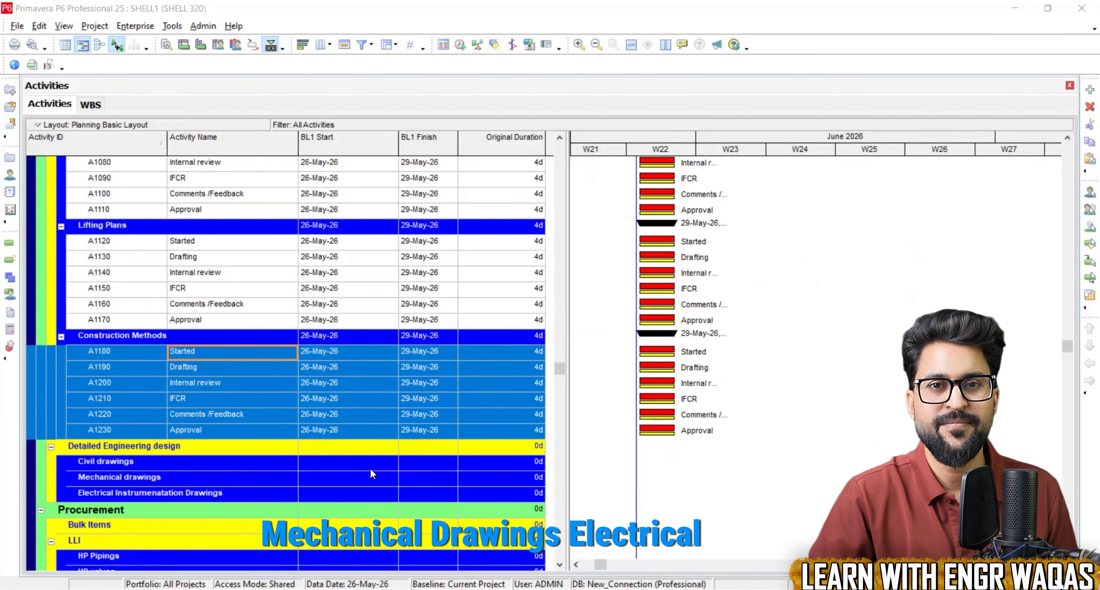
{"action": "left_click", "coordinate": [862, 282]}
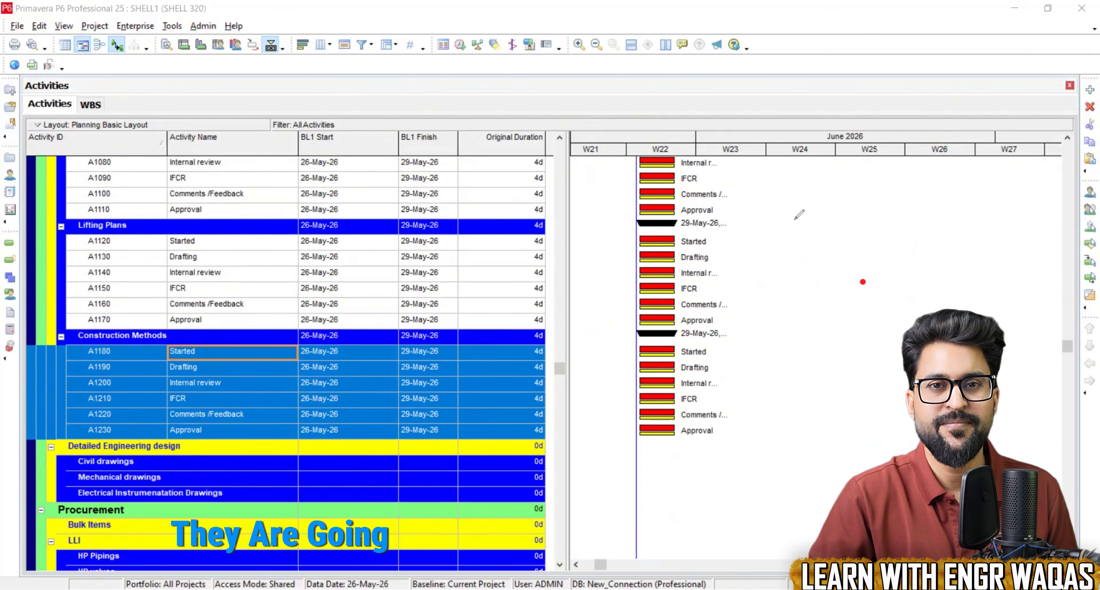
{"action": "left_click_drag", "start_coordinate": [795, 203], "coordinate": [798, 245]}
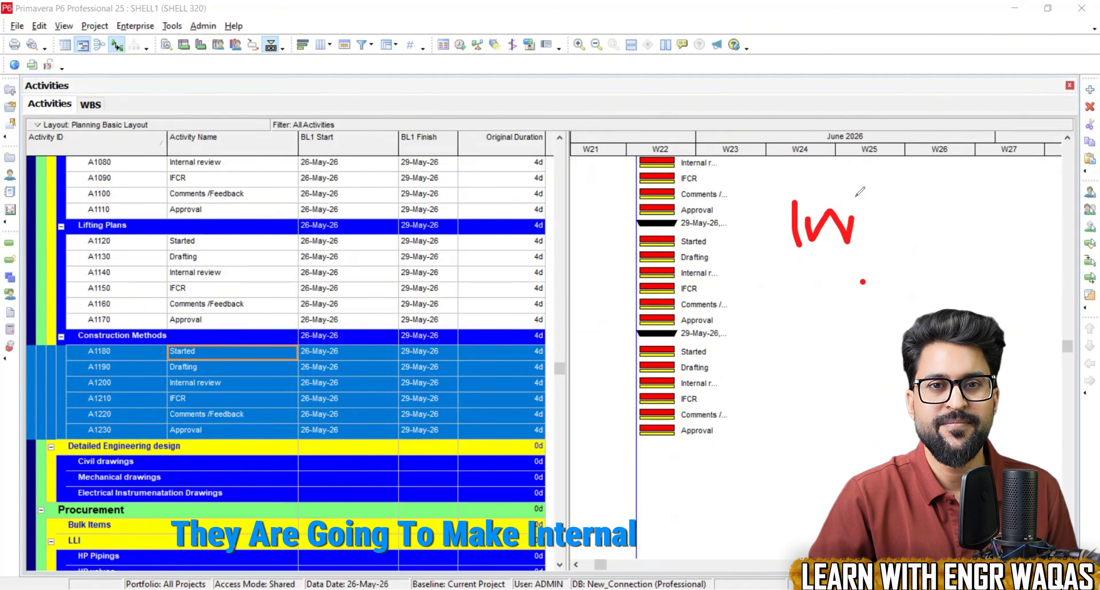
{"action": "mouse_move", "coordinate": [866, 195]}
{"action": "left_mouse_down"}
{"action": "mouse_move", "coordinate": [899, 228]}
{"action": "mouse_move", "coordinate": [933, 199]}
{"action": "mouse_move", "coordinate": [1032, 235]}
{"action": "mouse_move", "coordinate": [881, 187]}
{"action": "left_mouse_up"}
{"action": "left_click_drag", "start_coordinate": [712, 226], "coordinate": [739, 227]}
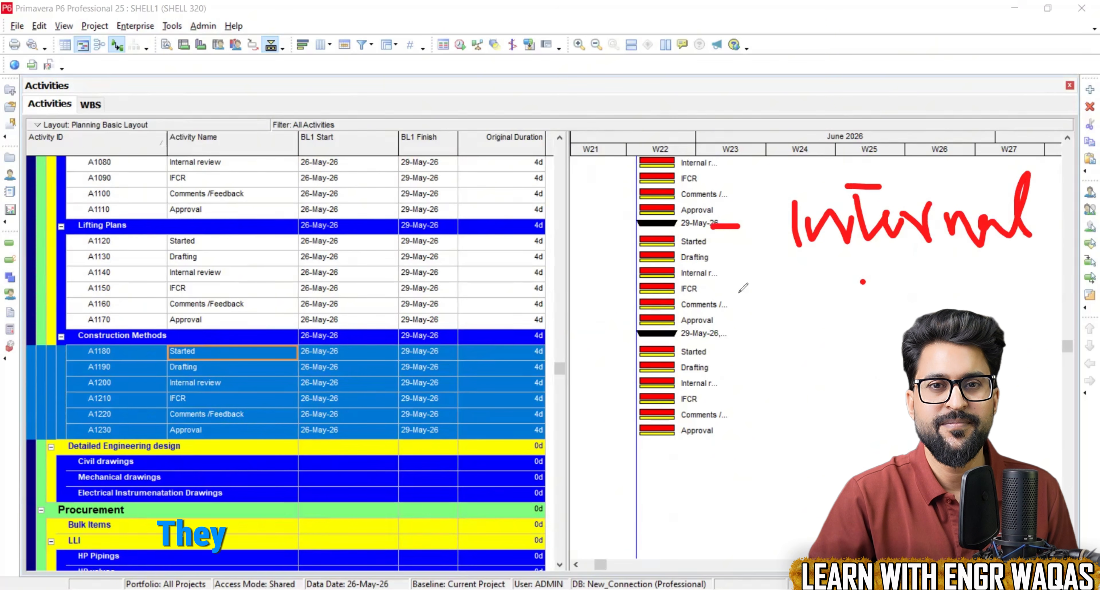
{"action": "left_click_drag", "start_coordinate": [731, 307], "coordinate": [777, 306]}
{"action": "left_click_drag", "start_coordinate": [812, 269], "coordinate": [816, 318]}
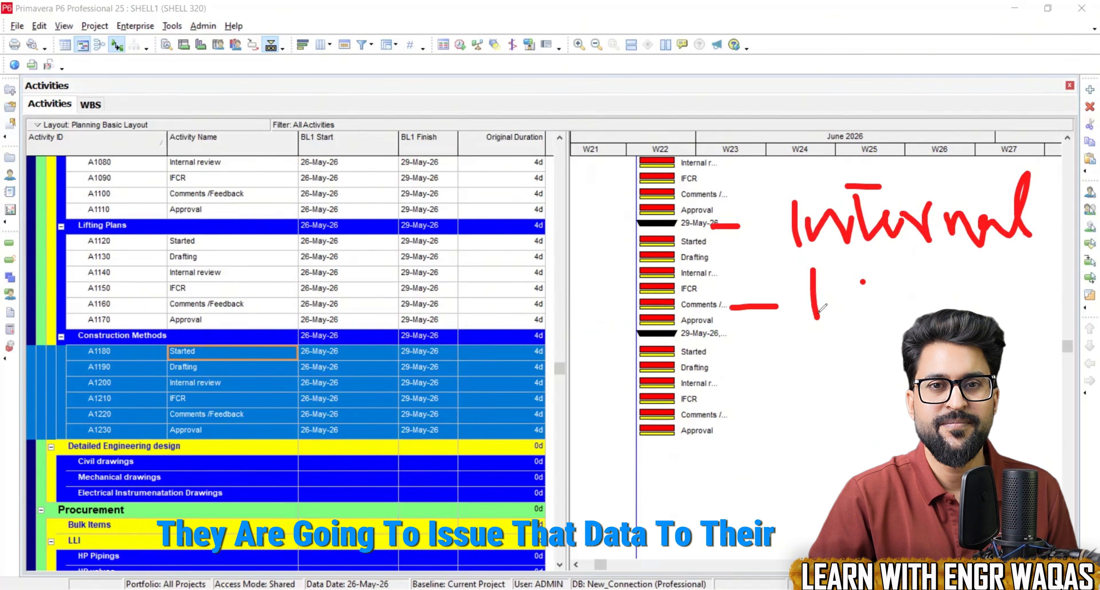
{"action": "left_click_drag", "start_coordinate": [837, 274], "coordinate": [841, 321]}
{"action": "left_click_drag", "start_coordinate": [938, 275], "coordinate": [931, 309]}
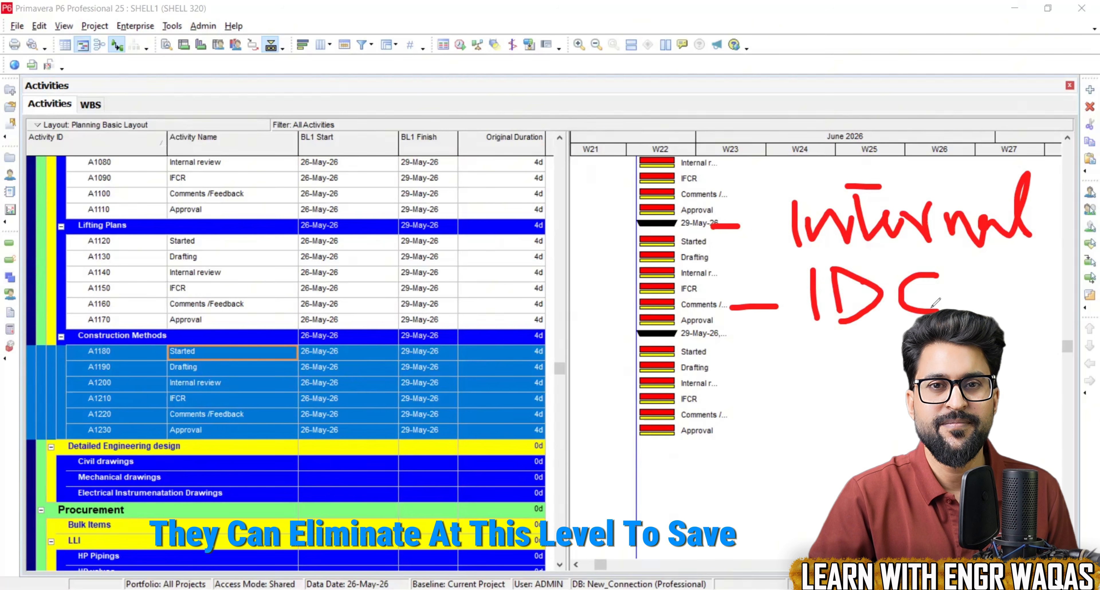
{"action": "mouse_move", "coordinate": [732, 372]}
{"action": "left_mouse_down"}
{"action": "mouse_move", "coordinate": [768, 375]}
{"action": "mouse_move", "coordinate": [811, 405]}
{"action": "left_mouse_up"}
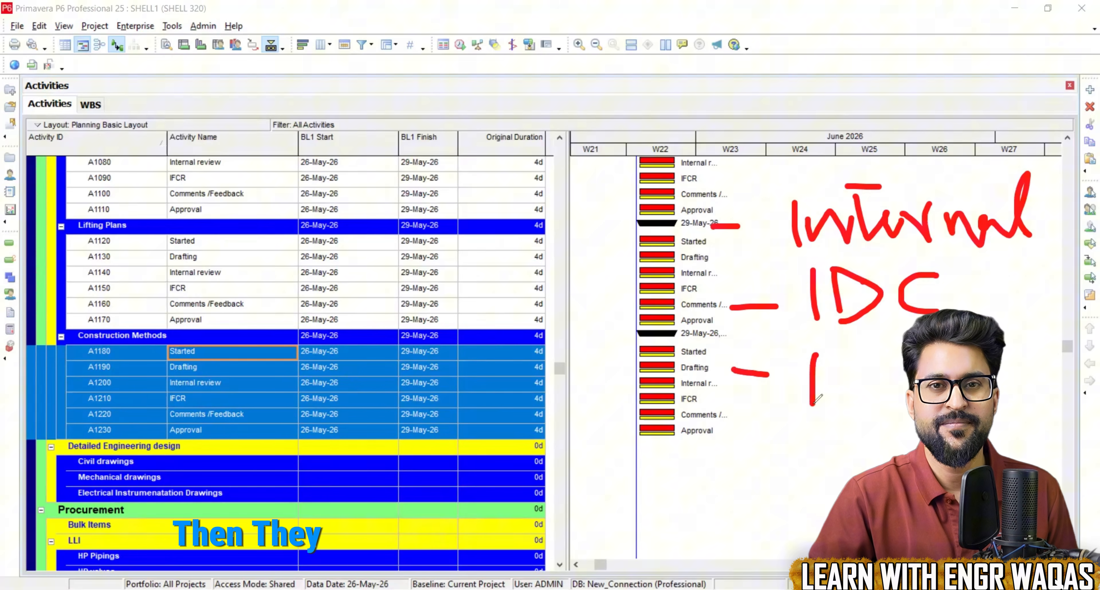
{"action": "mouse_move", "coordinate": [802, 349]}
{"action": "left_mouse_down"}
{"action": "mouse_move", "coordinate": [851, 345]}
{"action": "mouse_move", "coordinate": [869, 373]}
{"action": "left_mouse_up"}
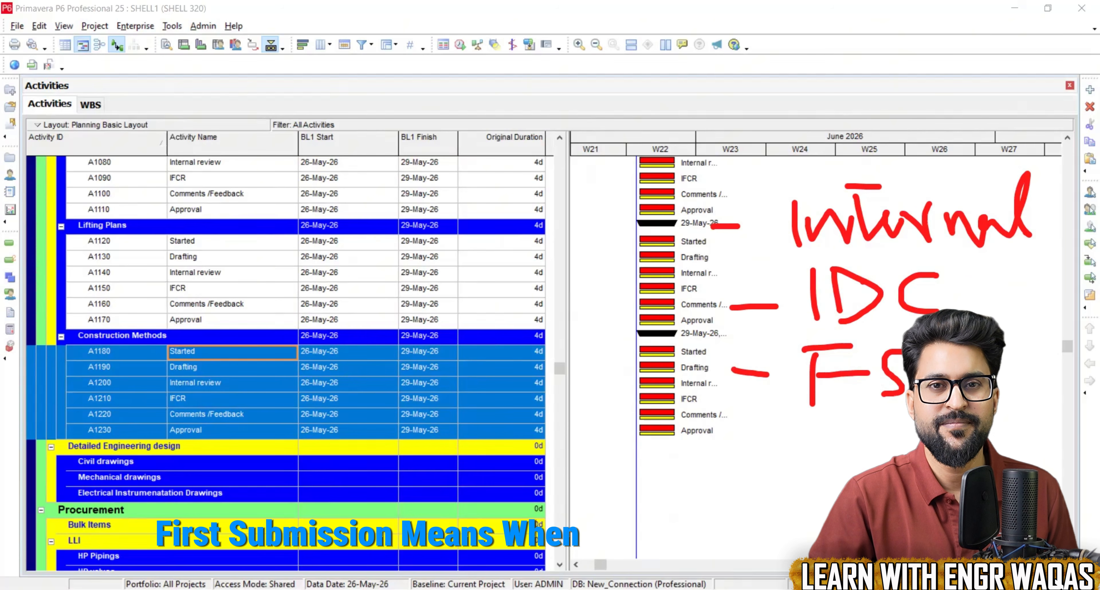
{"action": "mouse_move", "coordinate": [1044, 347]}
{"action": "left_mouse_down"}
{"action": "mouse_move", "coordinate": [1045, 395]}
{"action": "mouse_move", "coordinate": [1027, 361]}
{"action": "left_mouse_up"}
{"action": "left_click", "coordinate": [1060, 391]}
{"action": "left_click_drag", "start_coordinate": [744, 449], "coordinate": [790, 447]}
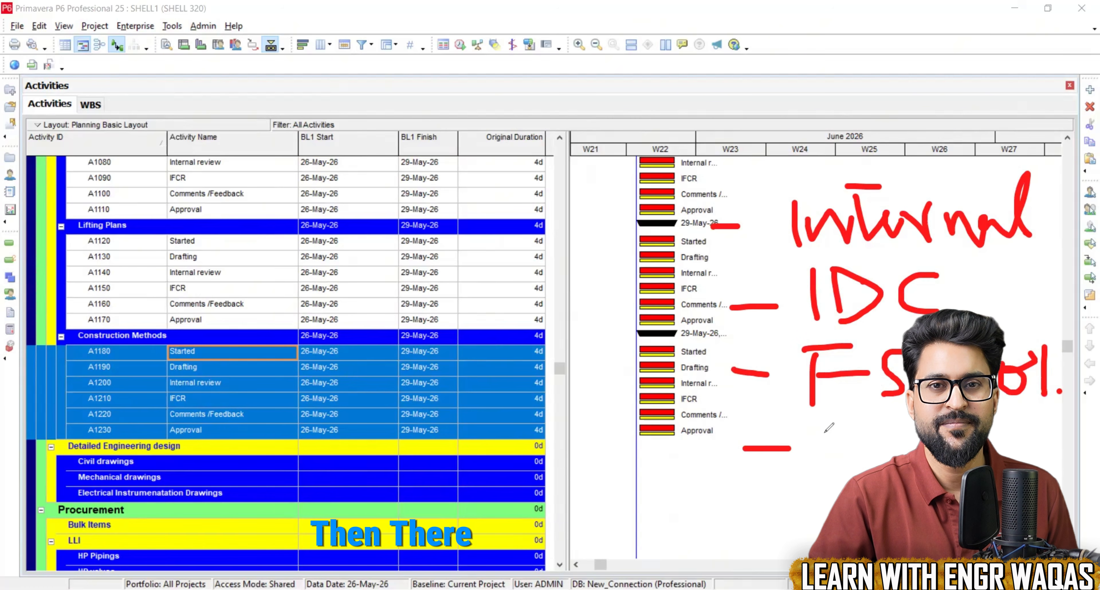
{"action": "mouse_move", "coordinate": [854, 420]}
{"action": "left_mouse_down"}
{"action": "mouse_move", "coordinate": [850, 459]}
{"action": "mouse_move", "coordinate": [822, 469]}
{"action": "left_mouse_up"}
{"action": "mouse_move", "coordinate": [1019, 410]}
{"action": "left_mouse_down"}
{"action": "mouse_move", "coordinate": [1007, 455]}
{"action": "mouse_move", "coordinate": [1049, 432]}
{"action": "left_mouse_up"}
{"action": "mouse_move", "coordinate": [744, 518]}
{"action": "left_mouse_down"}
{"action": "mouse_move", "coordinate": [851, 518]}
{"action": "mouse_move", "coordinate": [848, 502]}
{"action": "left_mouse_up"}
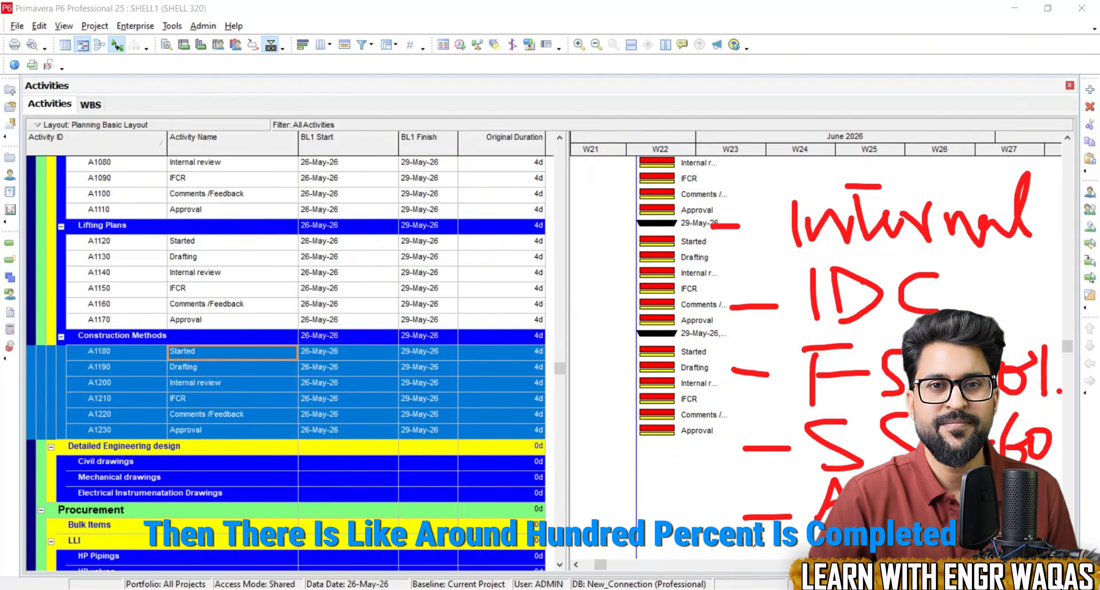
{"action": "left_click_drag", "start_coordinate": [750, 546], "coordinate": [811, 548]}
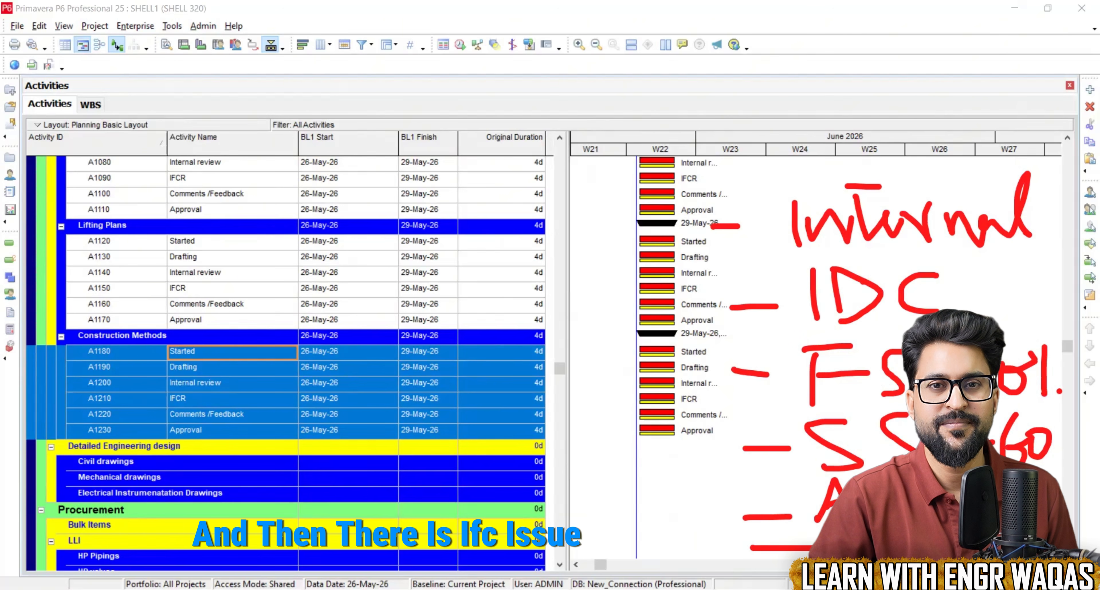
{"action": "mouse_move", "coordinate": [824, 162]}
{"action": "left_mouse_down"}
{"action": "mouse_move", "coordinate": [812, 169]}
{"action": "mouse_move", "coordinate": [746, 446]}
{"action": "mouse_move", "coordinate": [795, 567]}
{"action": "left_mouse_up"}
{"action": "mouse_move", "coordinate": [662, 533]}
{"action": "left_mouse_down"}
{"action": "mouse_move", "coordinate": [368, 529]}
{"action": "mouse_move", "coordinate": [226, 486]}
{"action": "mouse_move", "coordinate": [254, 481]}
{"action": "left_mouse_up"}
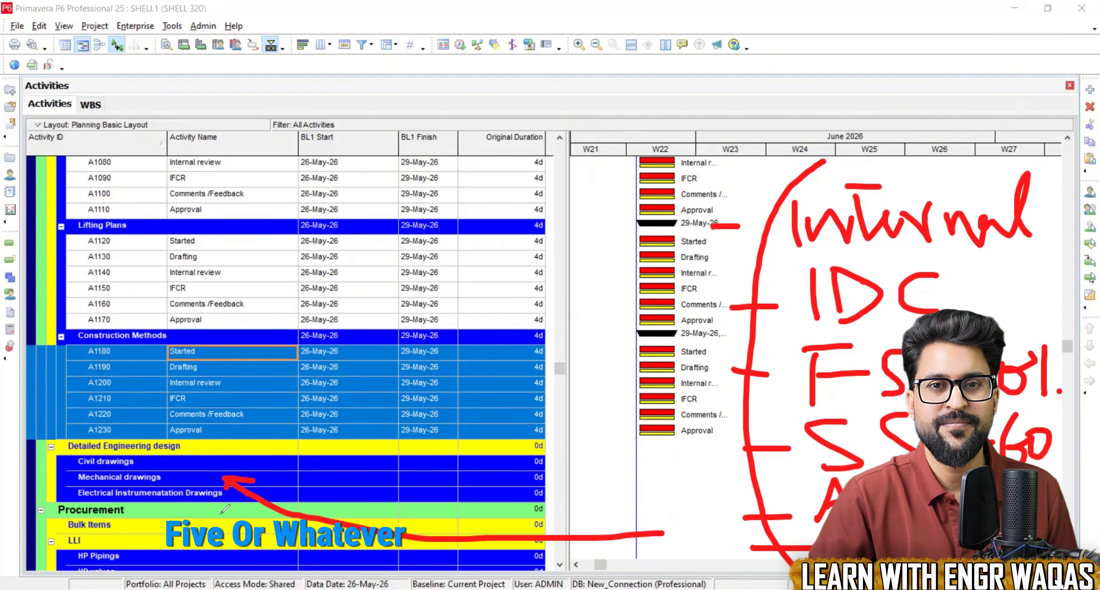
{"action": "key", "text": "e"}
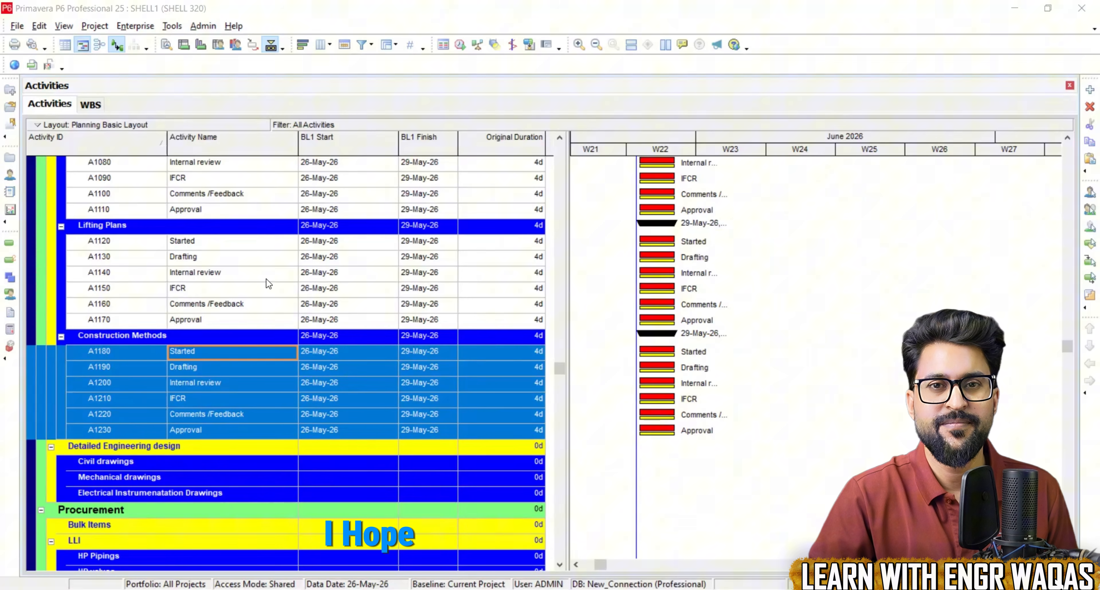
Step: Open the fully loaded project OGDC-10 (Oil & Gas Development Company Limited) in place of SHELL1
{"action": "scroll", "coordinate": [264, 391], "scroll_direction": "up", "scroll_amount": 3}
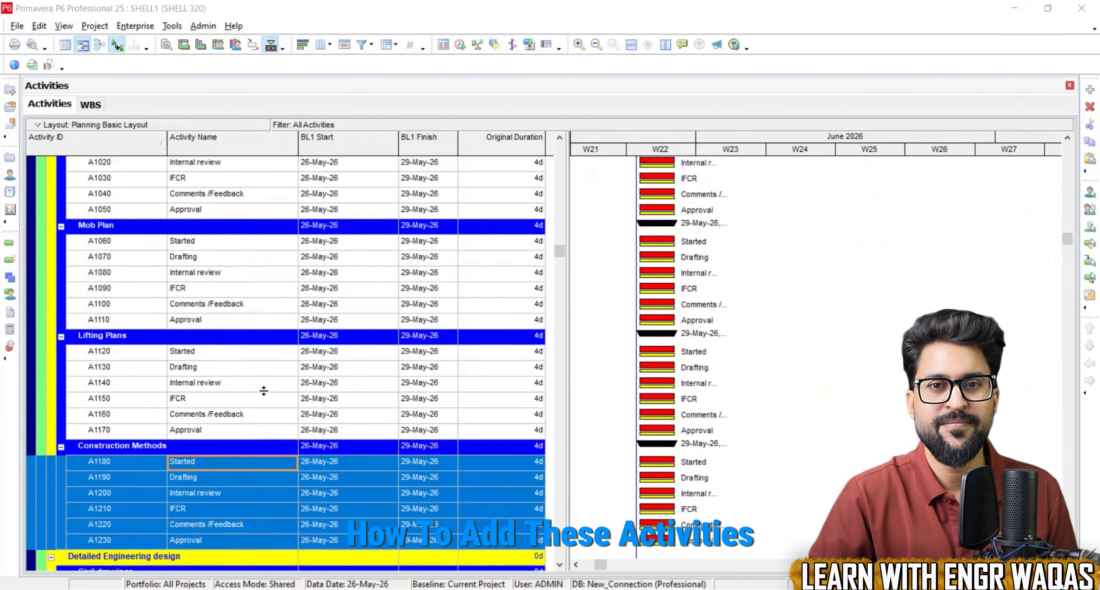
{"action": "scroll", "coordinate": [263, 391], "scroll_direction": "down", "scroll_amount": 4}
{"action": "scroll", "coordinate": [264, 391], "scroll_direction": "down", "scroll_amount": 3}
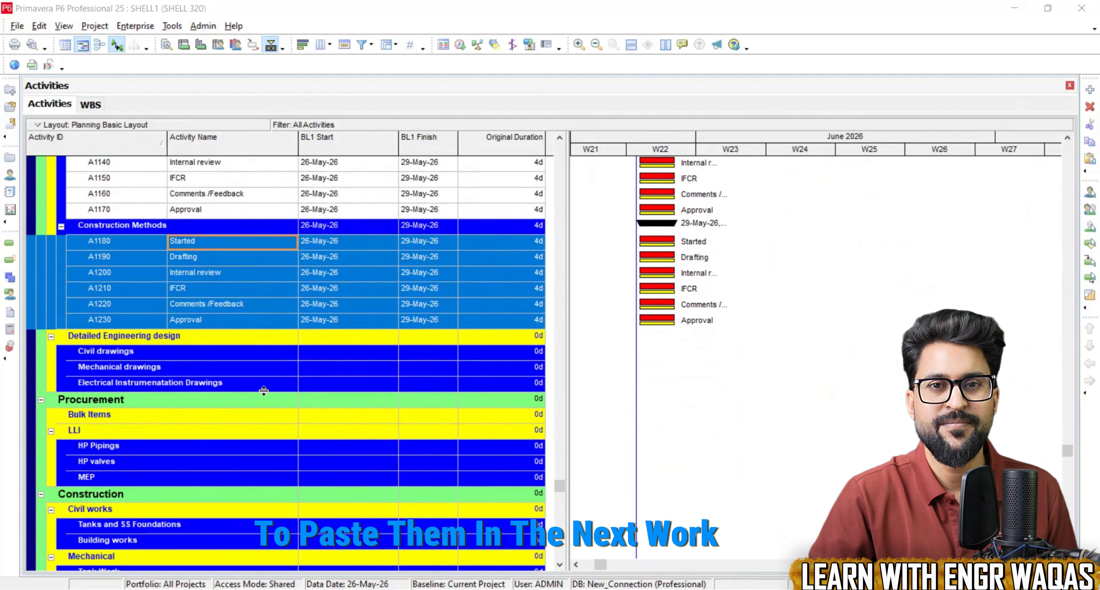
{"action": "scroll", "coordinate": [263, 391], "scroll_direction": "down", "scroll_amount": 3}
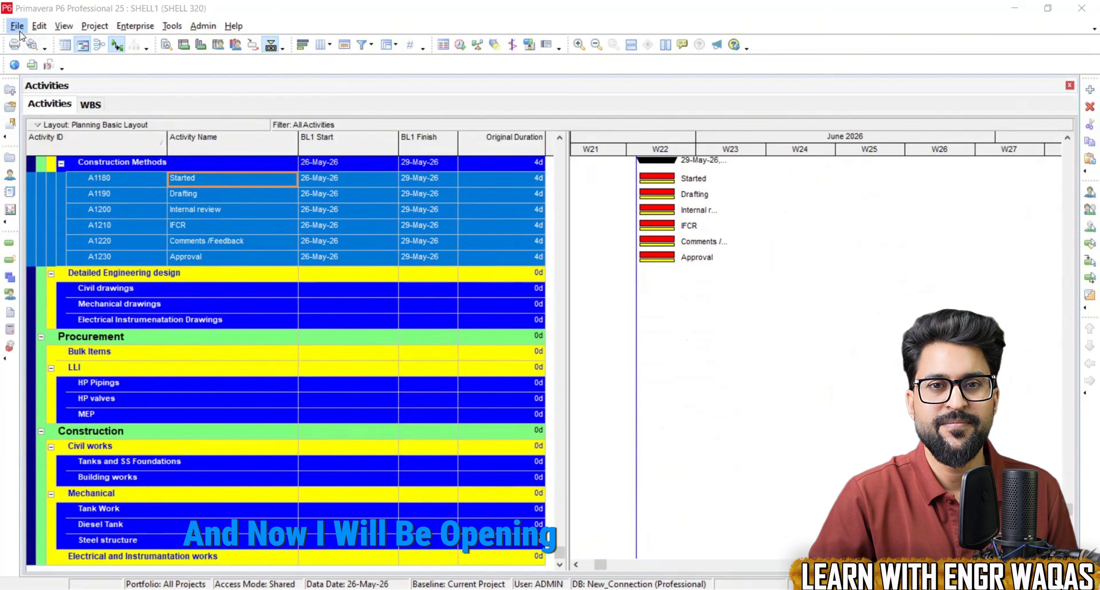
{"action": "left_click", "coordinate": [20, 31]}
{"action": "left_click", "coordinate": [33, 59]}
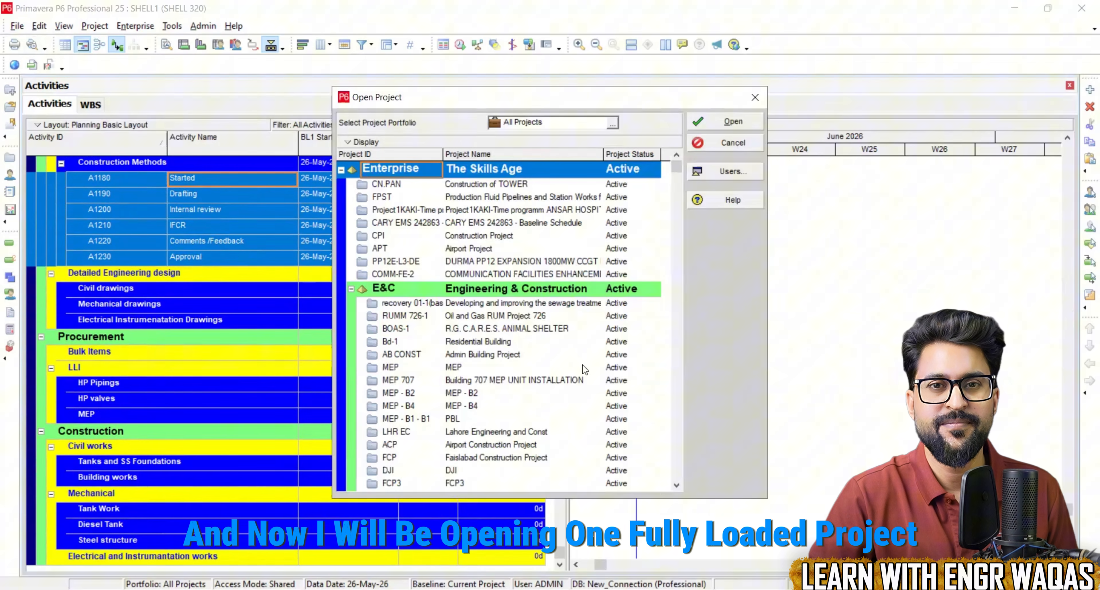
{"action": "scroll", "coordinate": [582, 369], "scroll_direction": "down", "scroll_amount": 1}
{"action": "scroll", "coordinate": [584, 374], "scroll_direction": "down", "scroll_amount": 1}
{"action": "left_click_drag", "start_coordinate": [676, 167], "coordinate": [686, 375]}
{"action": "left_click", "coordinate": [508, 275]}
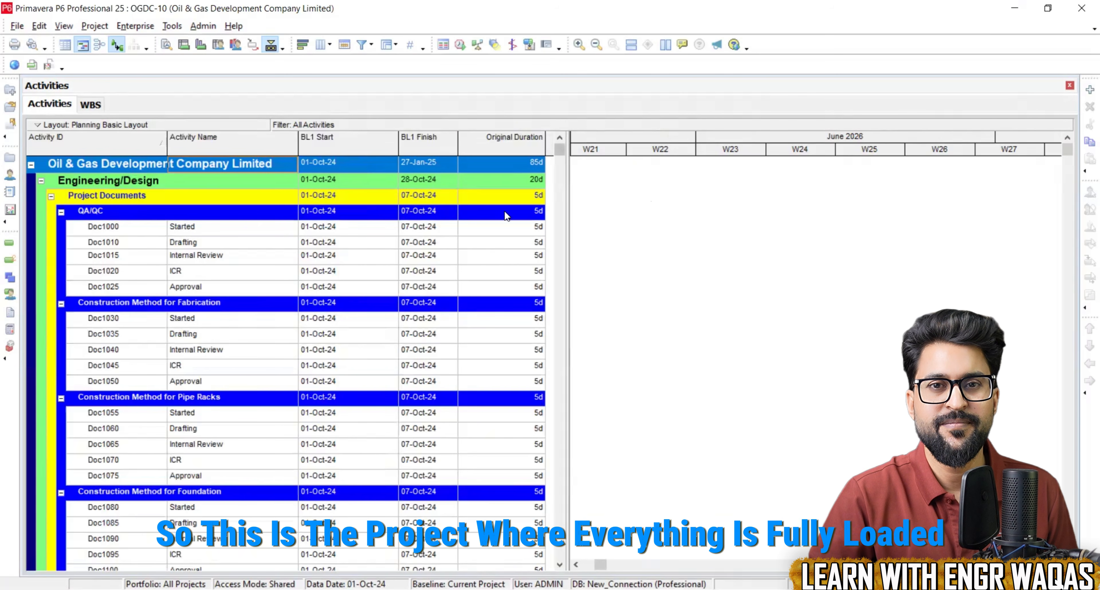
Step: Examine the stage activities listed under Project Documents and under the Civil and Mechanical drawing packages of EDDR
{"action": "scroll", "coordinate": [373, 266], "scroll_direction": "down", "scroll_amount": 1}
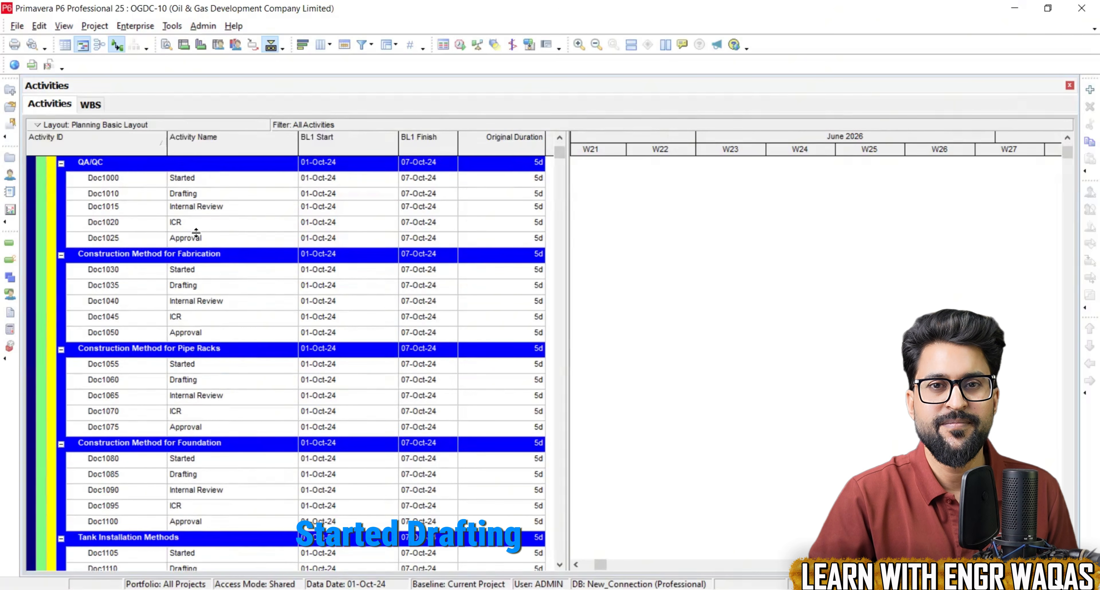
{"action": "left_click", "coordinate": [214, 184]}
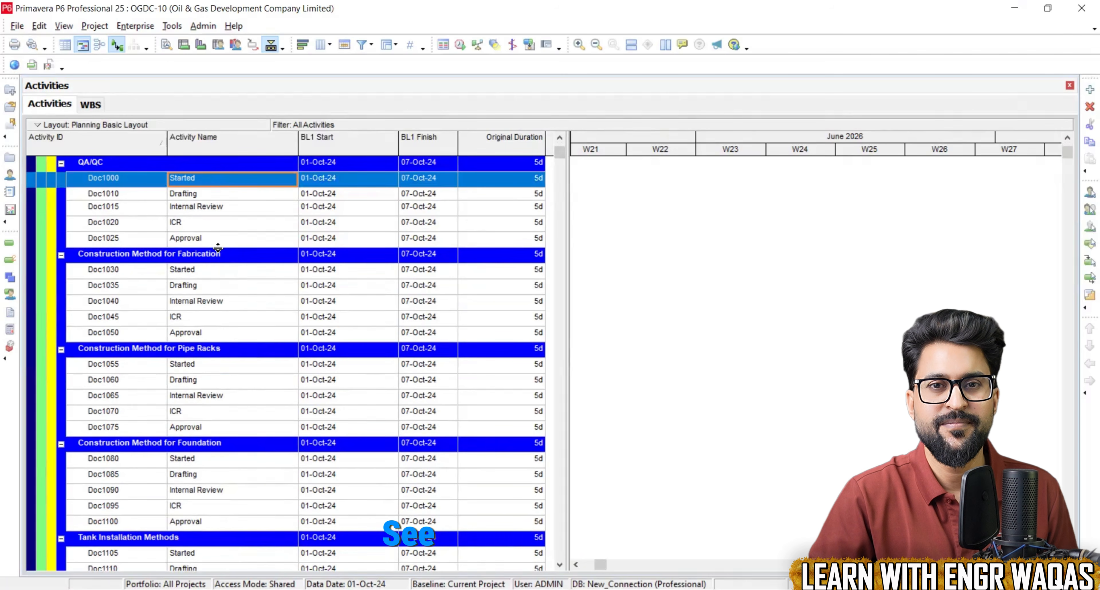
{"action": "left_click", "coordinate": [218, 269]}
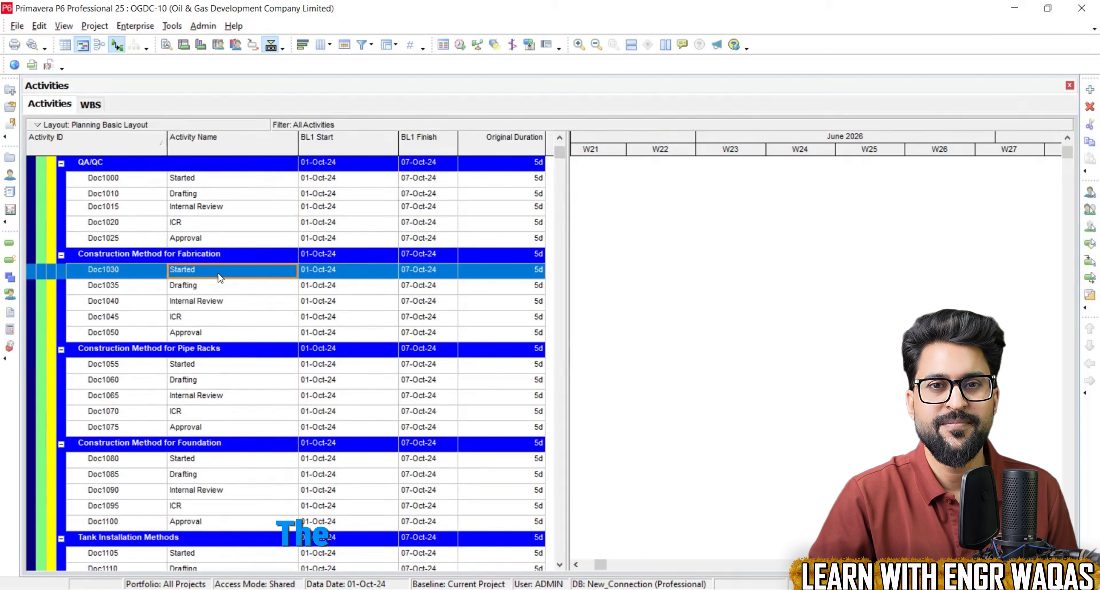
{"action": "left_click", "coordinate": [217, 331], "text": "shift"}
{"action": "scroll", "coordinate": [217, 331], "scroll_direction": "down", "scroll_amount": 1}
{"action": "left_click", "coordinate": [233, 322]}
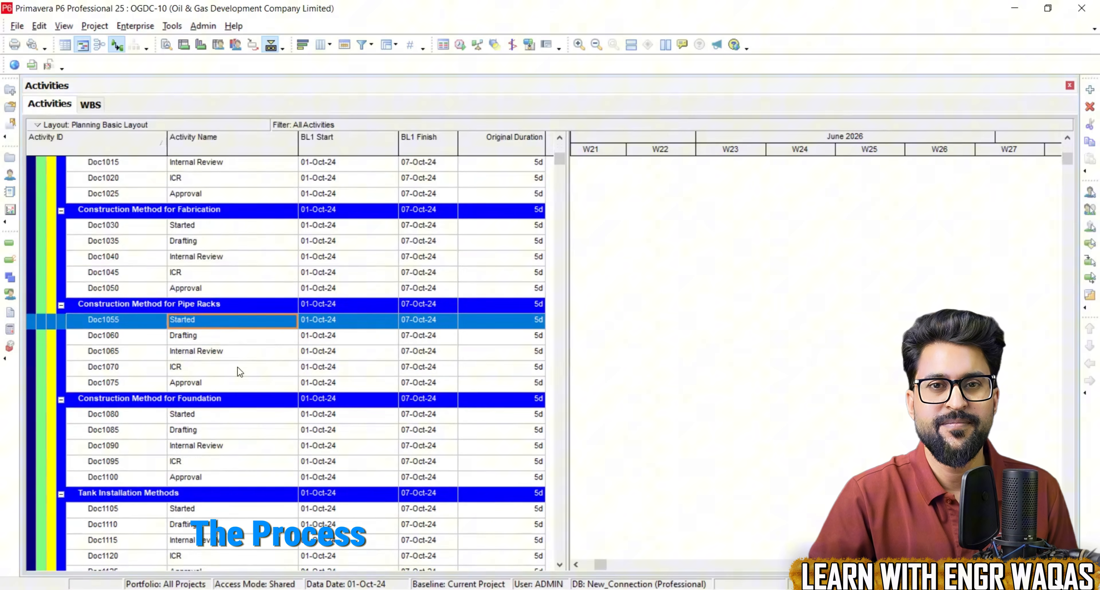
{"action": "scroll", "coordinate": [239, 372], "scroll_direction": "down", "scroll_amount": 6}
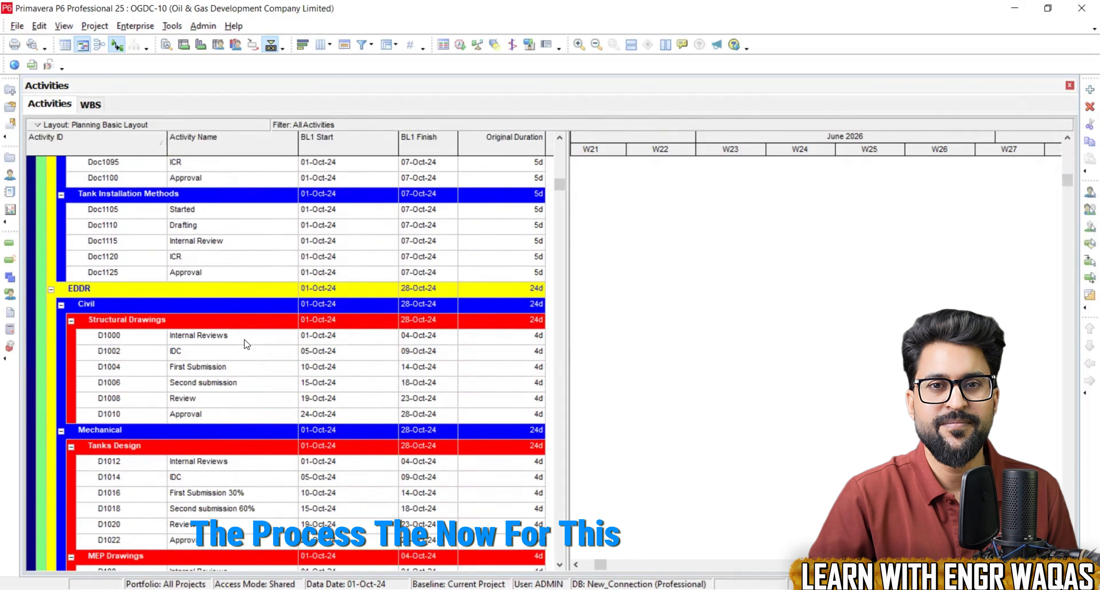
{"action": "left_click", "coordinate": [244, 339]}
{"action": "left_click", "coordinate": [237, 351]}
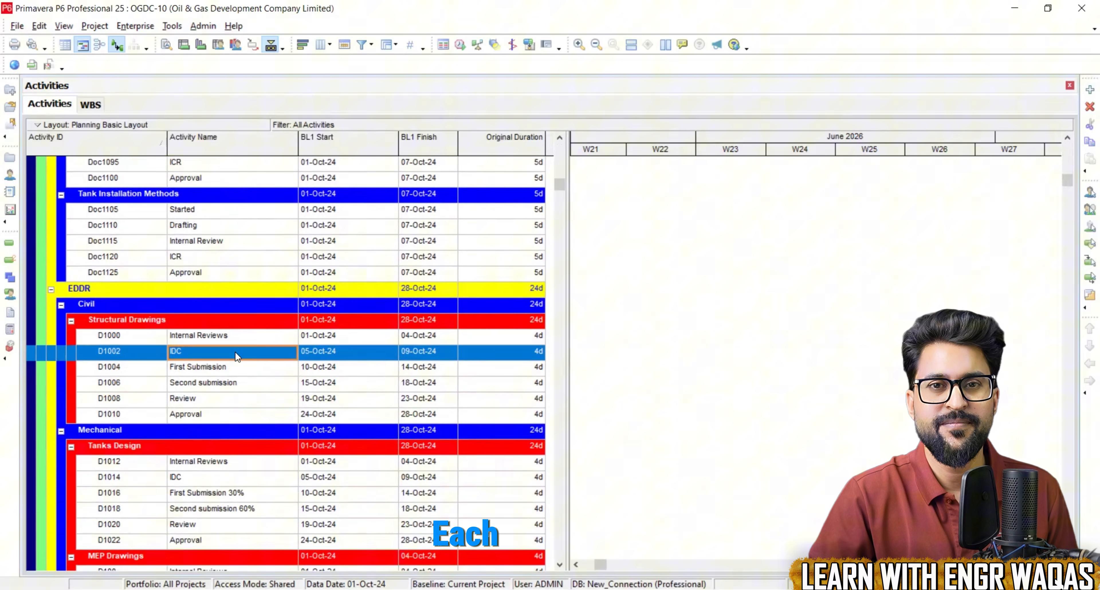
{"action": "scroll", "coordinate": [221, 374], "scroll_direction": "down", "scroll_amount": 2}
{"action": "scroll", "coordinate": [222, 375], "scroll_direction": "down", "scroll_amount": 2}
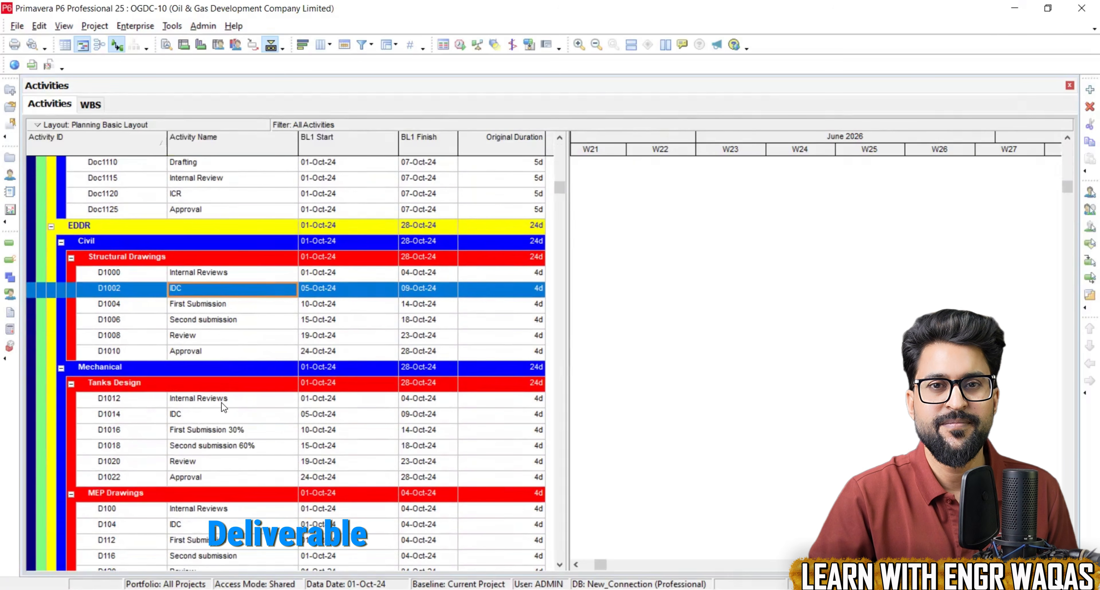
{"action": "scroll", "coordinate": [222, 403], "scroll_direction": "down", "scroll_amount": 4}
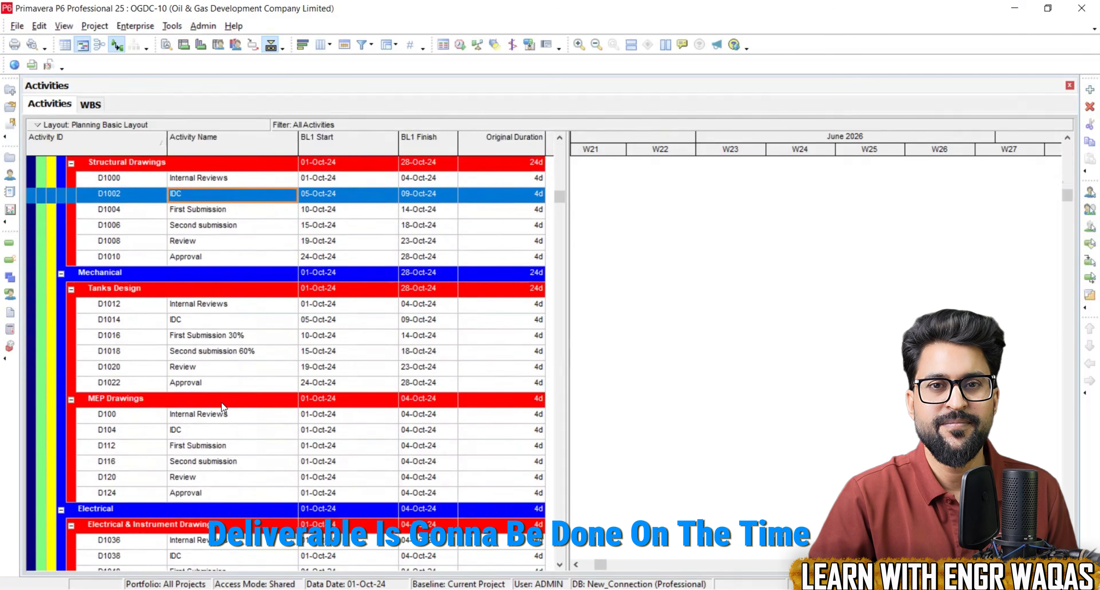
Step: Under Procurement's LLI, collapse the Odering, Manufacturing and Delivery groups of Tank sheets, and expand Odering and Manufacturing again
{"action": "scroll", "coordinate": [222, 404], "scroll_direction": "down", "scroll_amount": 5}
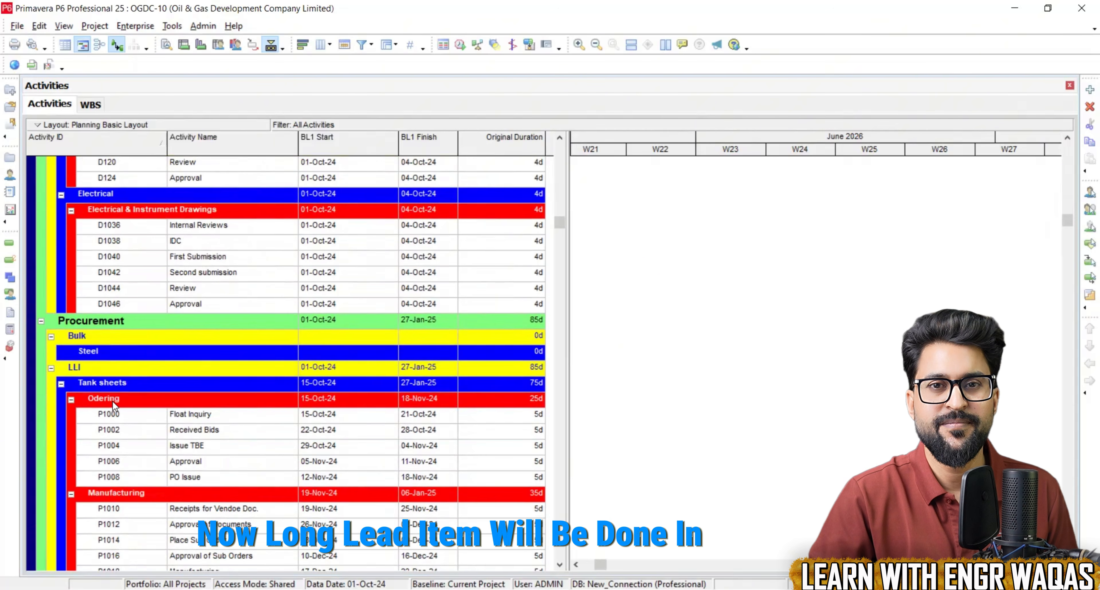
{"action": "scroll", "coordinate": [113, 400], "scroll_direction": "down", "scroll_amount": 1}
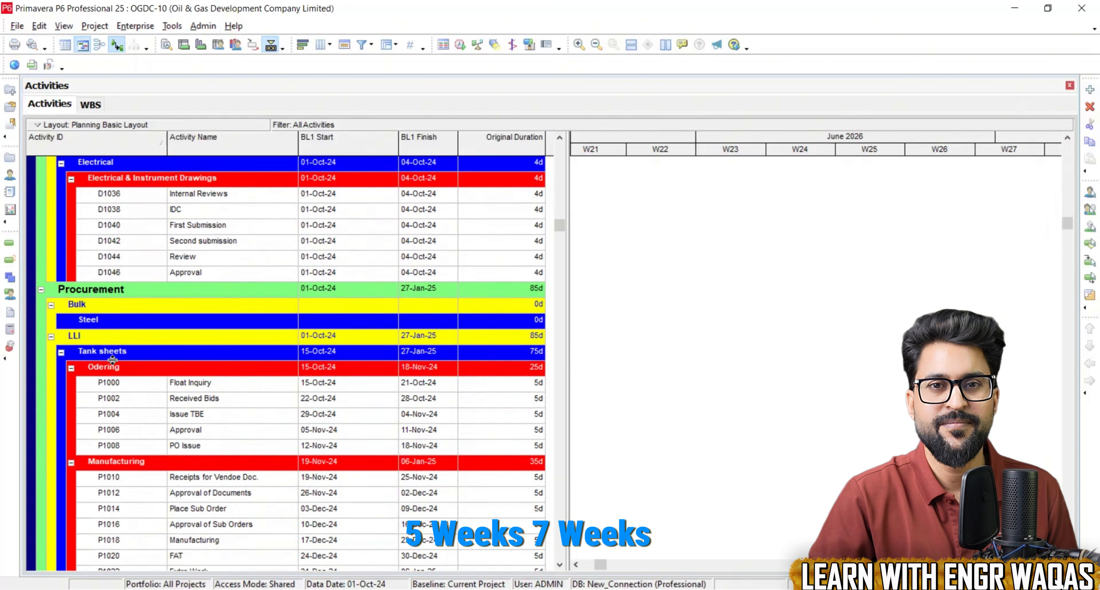
{"action": "scroll", "coordinate": [65, 354], "scroll_direction": "down", "scroll_amount": 1}
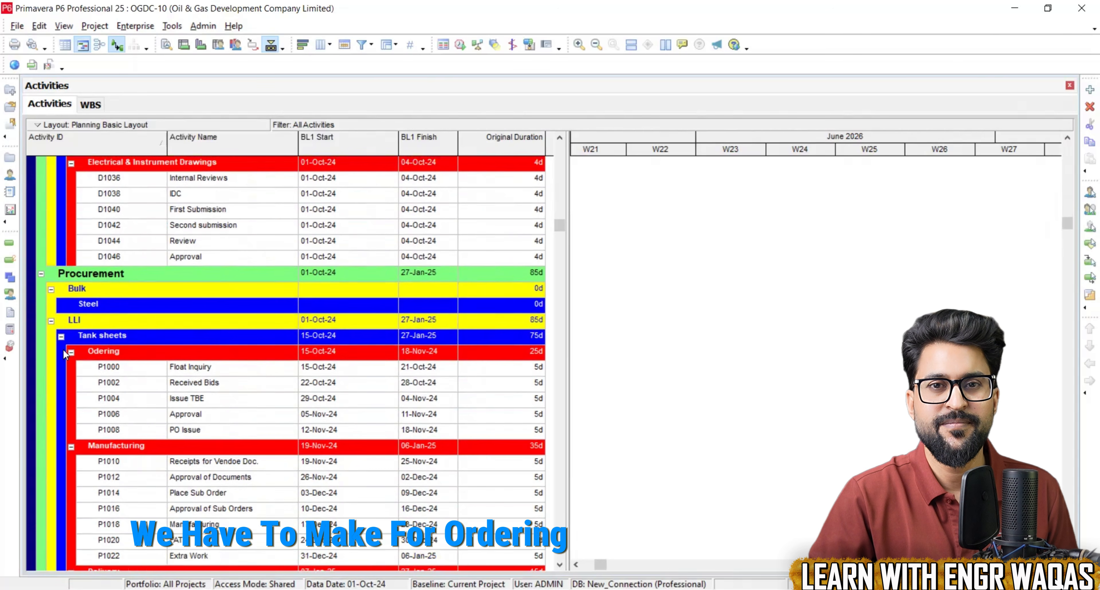
{"action": "left_click", "coordinate": [71, 353]}
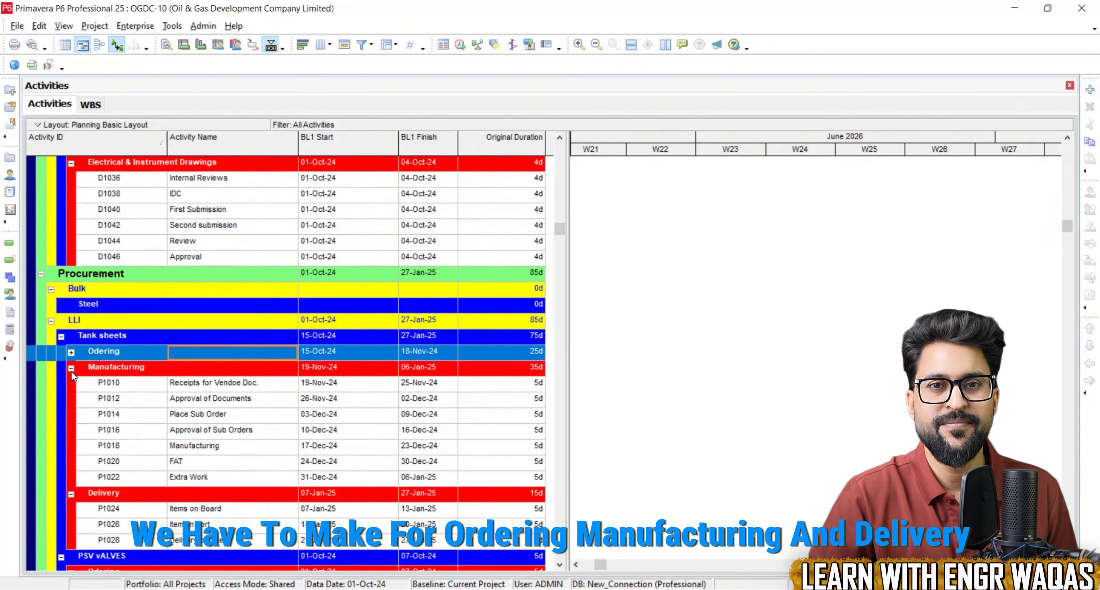
{"action": "left_click", "coordinate": [71, 368]}
{"action": "left_click", "coordinate": [71, 385]}
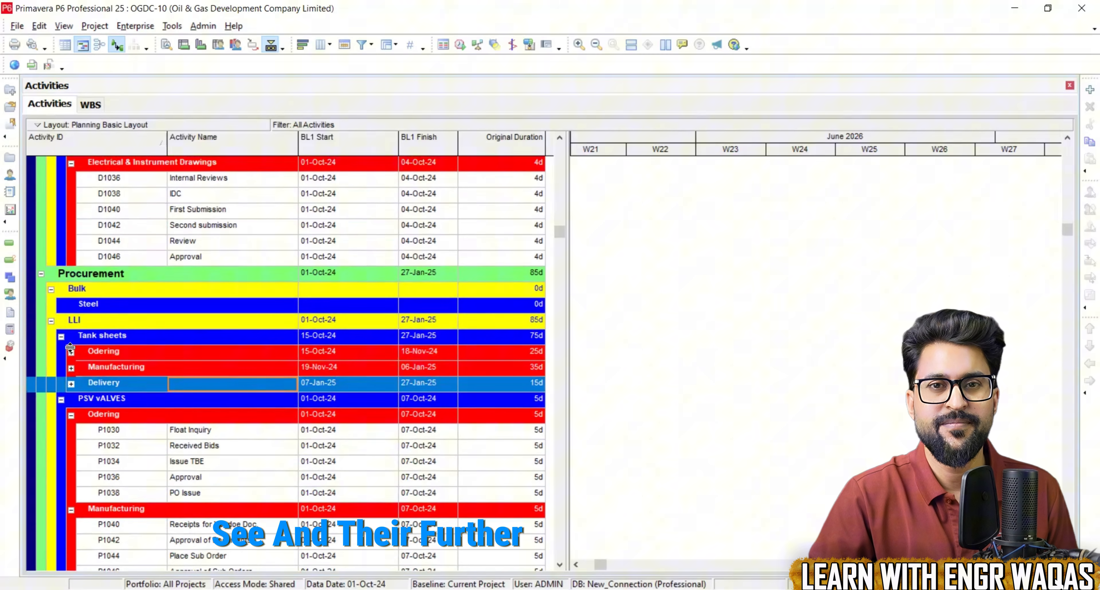
{"action": "left_click", "coordinate": [71, 352]}
{"action": "left_click", "coordinate": [70, 446]}
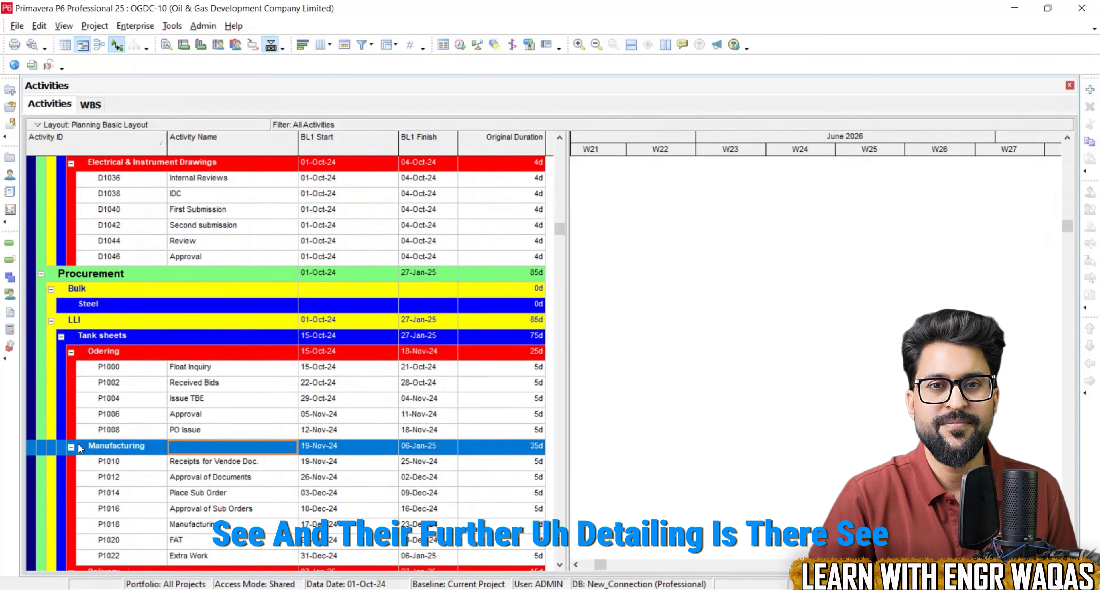
Step: Review the Tank sheets activities from Float Inquiry through delivery, expanding Delivery, and compare the same stages under PSV vALVES and RTU-ESD
{"action": "left_click", "coordinate": [211, 367]}
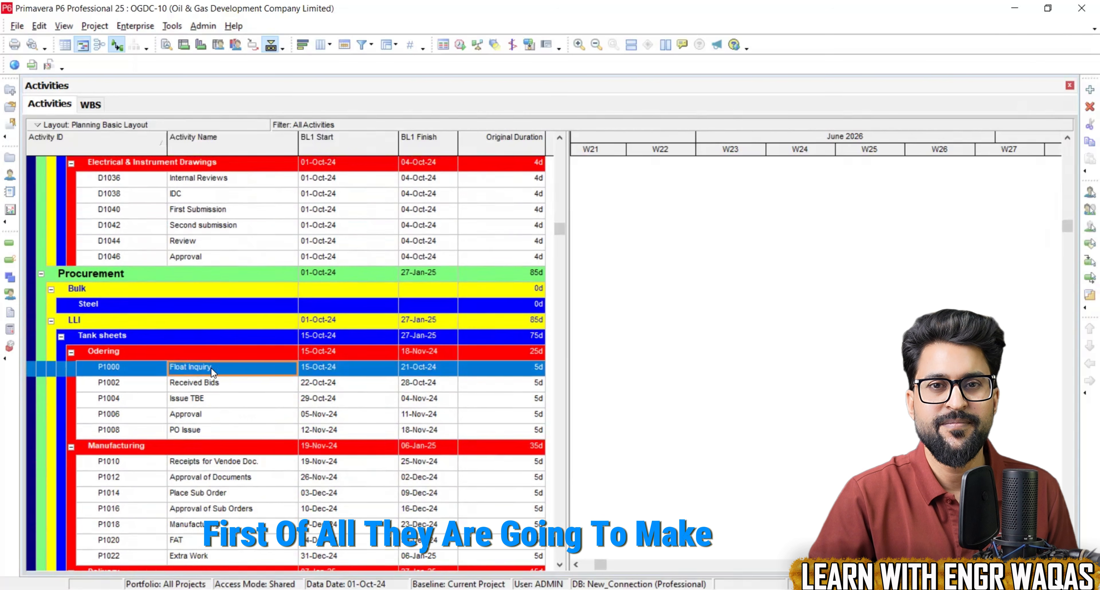
{"action": "left_click", "coordinate": [209, 383]}
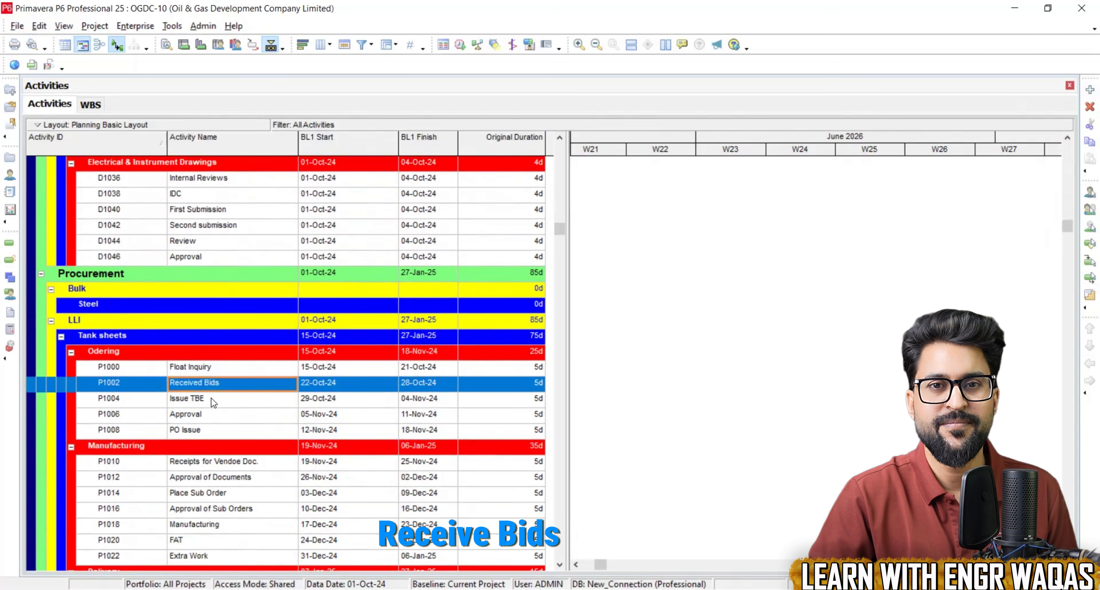
{"action": "left_click", "coordinate": [213, 399]}
{"action": "left_click", "coordinate": [209, 413]}
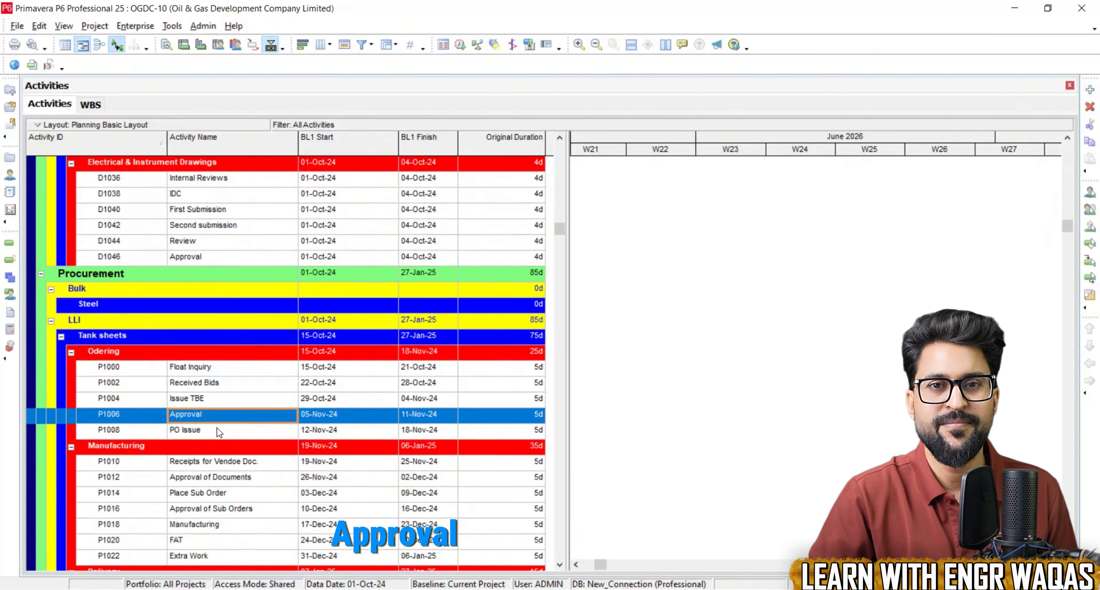
{"action": "left_click", "coordinate": [215, 431]}
{"action": "scroll", "coordinate": [217, 432], "scroll_direction": "down", "scroll_amount": 1}
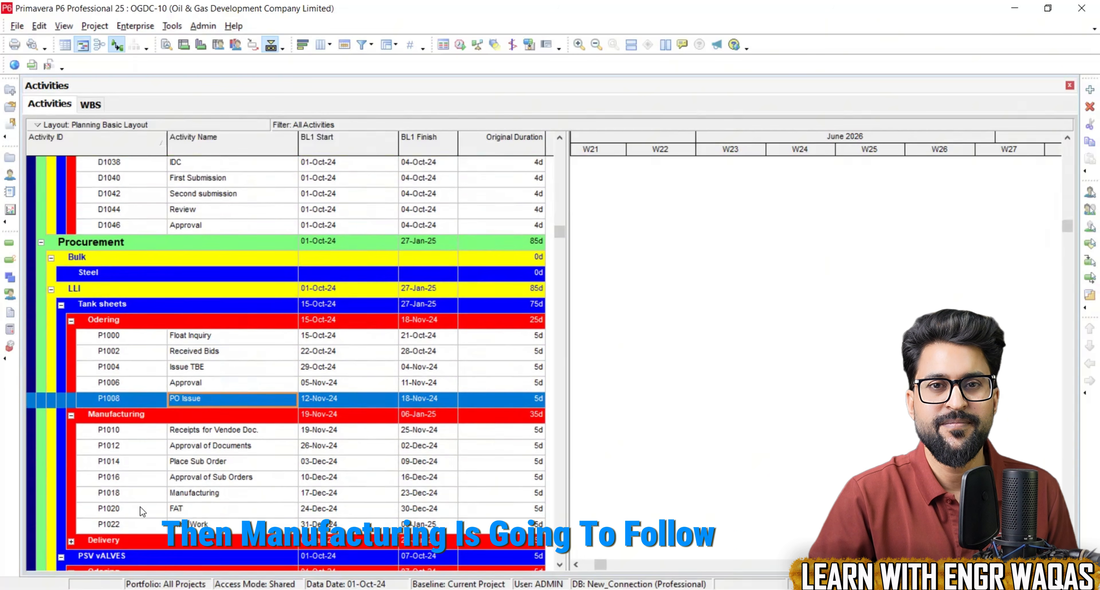
{"action": "left_click", "coordinate": [71, 541]}
{"action": "scroll", "coordinate": [159, 521], "scroll_direction": "down", "scroll_amount": 1}
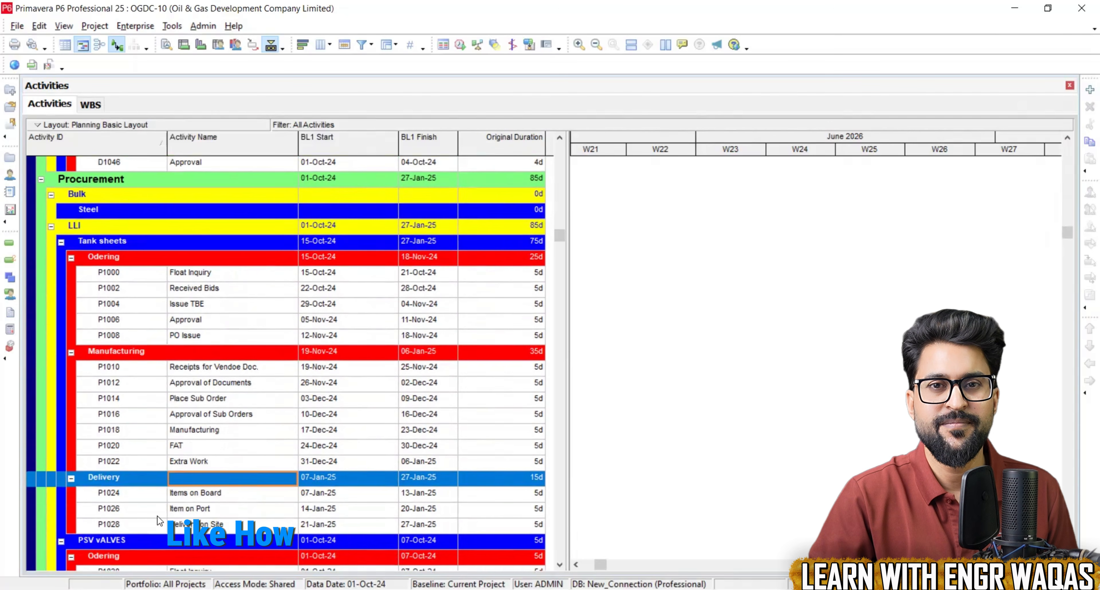
{"action": "scroll", "coordinate": [199, 493], "scroll_direction": "down", "scroll_amount": 4}
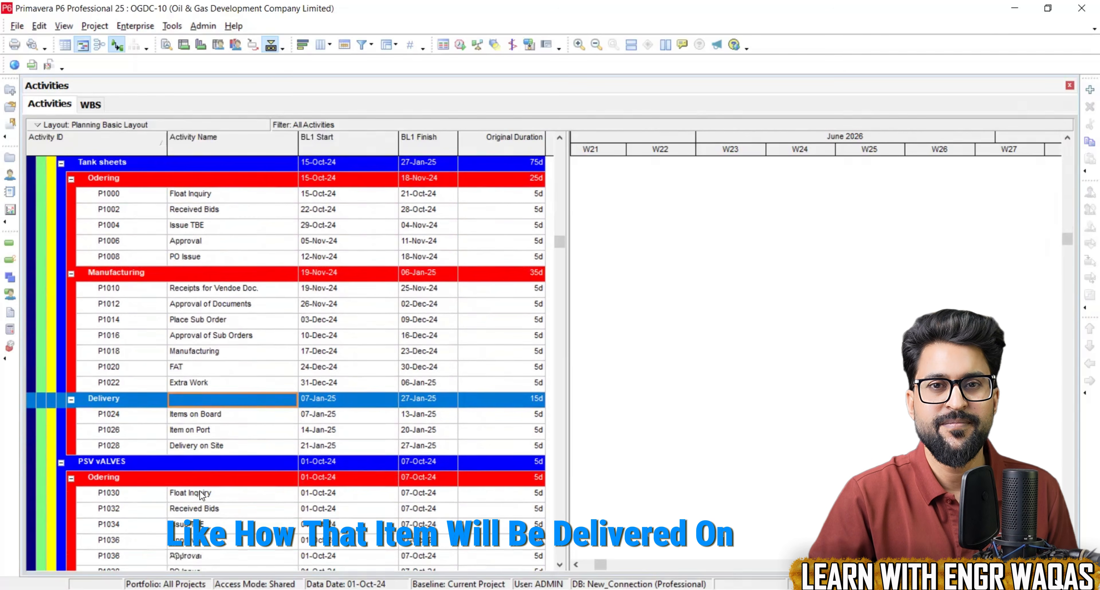
{"action": "scroll", "coordinate": [200, 493], "scroll_direction": "down", "scroll_amount": 7}
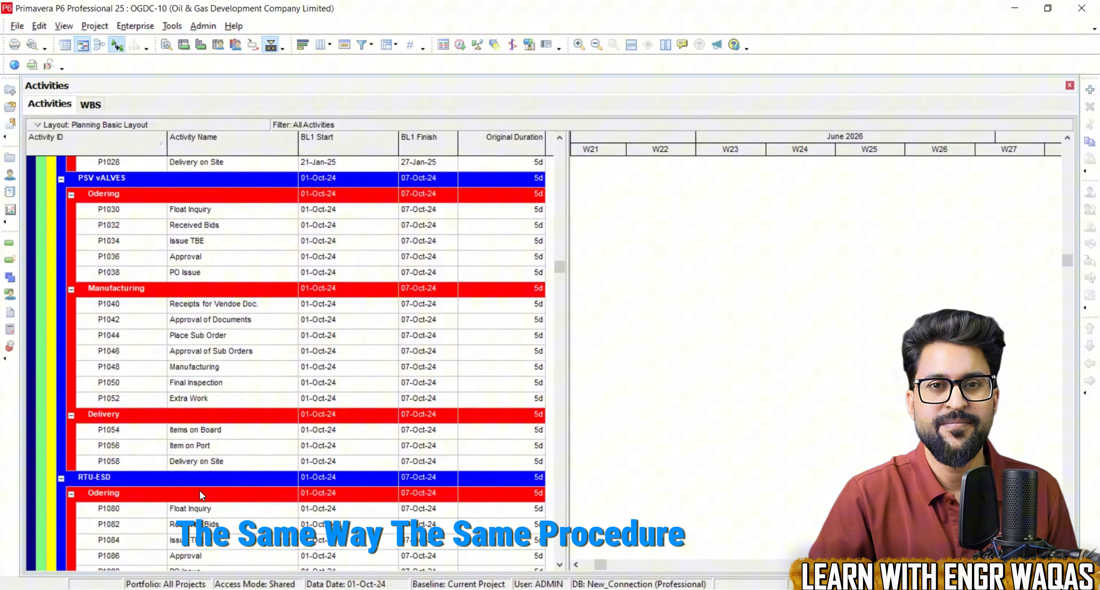
{"action": "scroll", "coordinate": [200, 492], "scroll_direction": "down", "scroll_amount": 4}
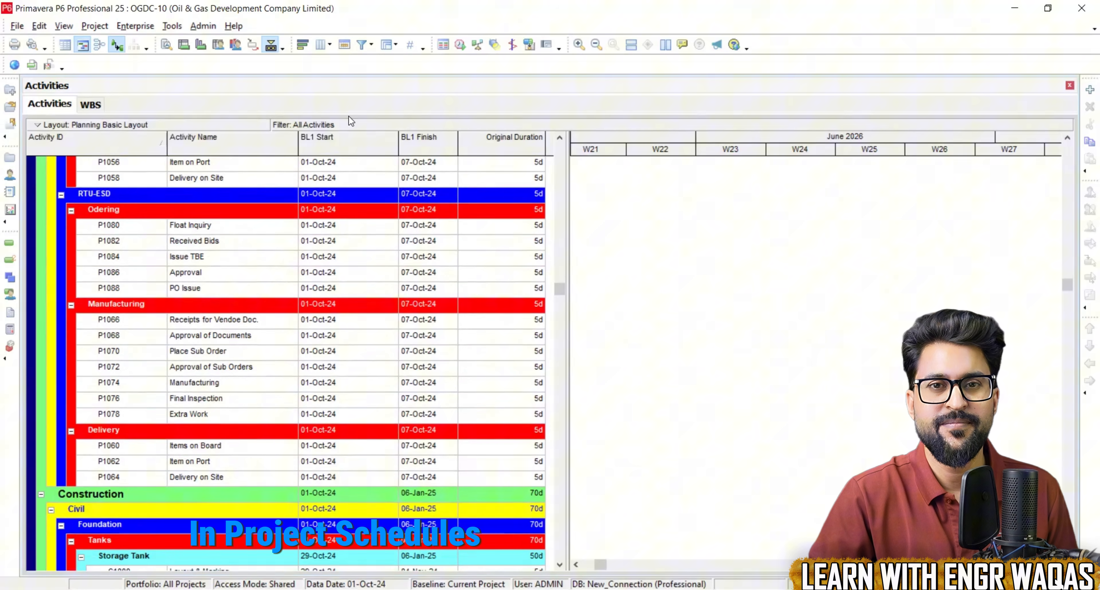
{"action": "key", "text": "ctrl+shift+d"}
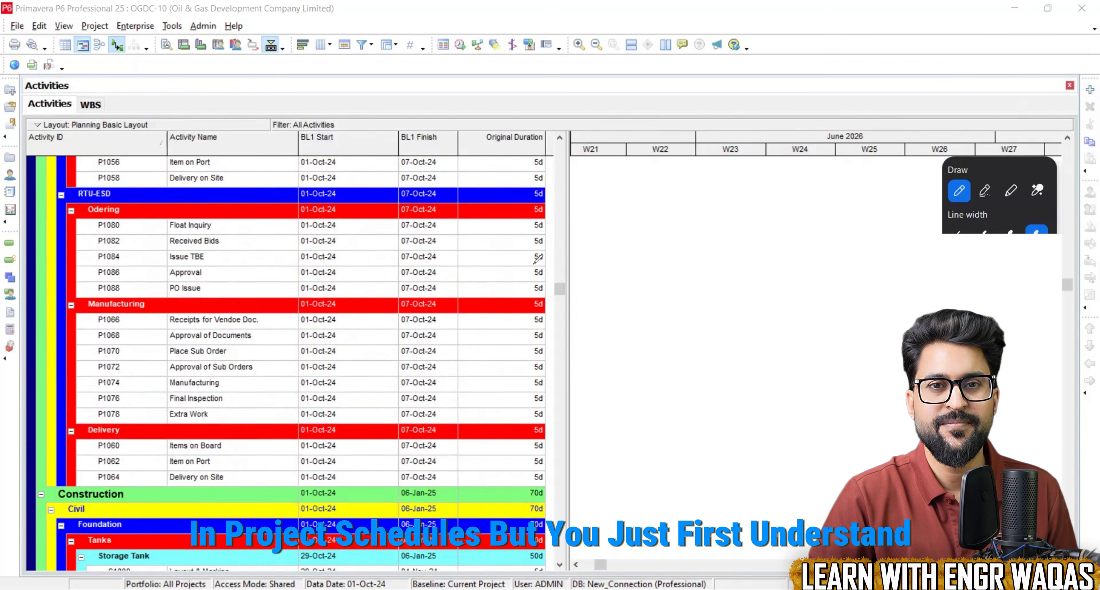
{"action": "left_click", "coordinate": [533, 263]}
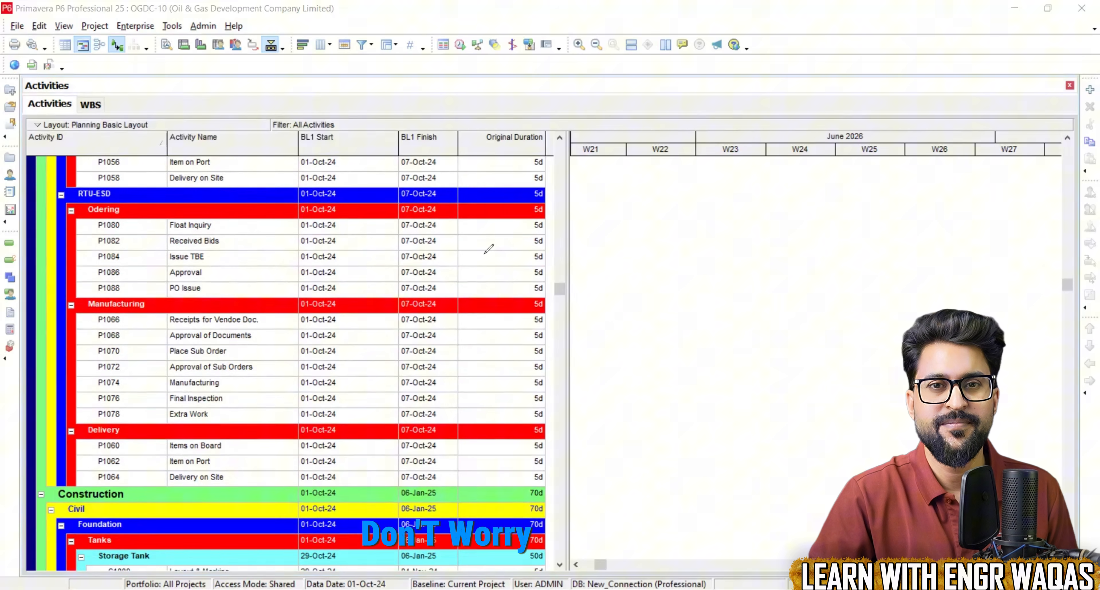
Step: Compare the Storage Tank foundation activities in Excel's L3-Complete WBS sheet with those under Construction's Storage Tank in Primavera P6
{"action": "scroll", "coordinate": [488, 248], "scroll_direction": "down", "scroll_amount": 5}
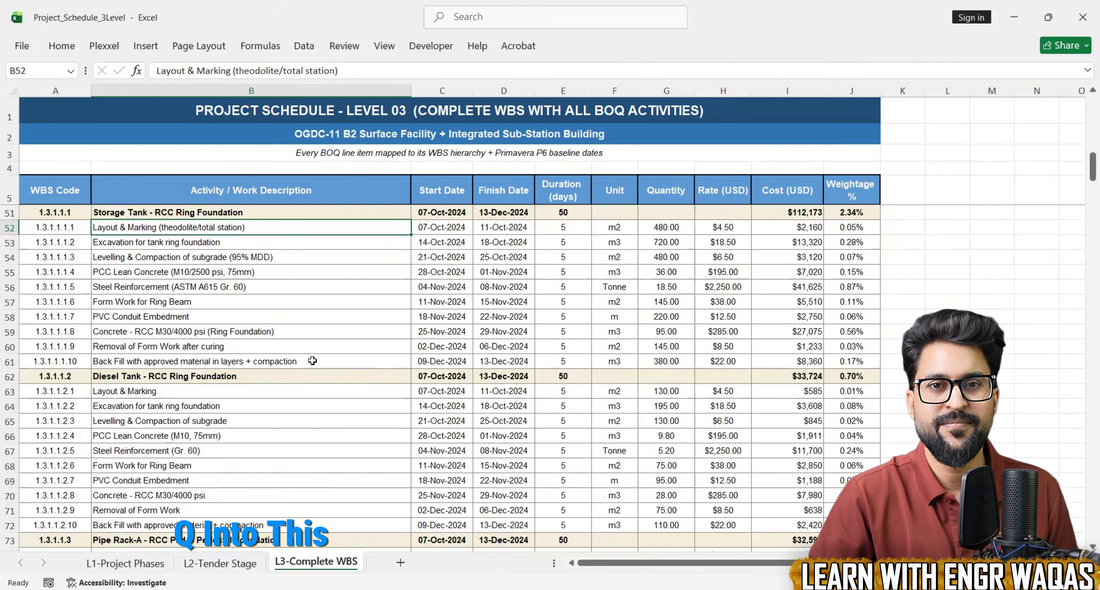
{"action": "scroll", "coordinate": [160, 369], "scroll_direction": "up", "scroll_amount": 2}
{"action": "left_click", "coordinate": [131, 320]}
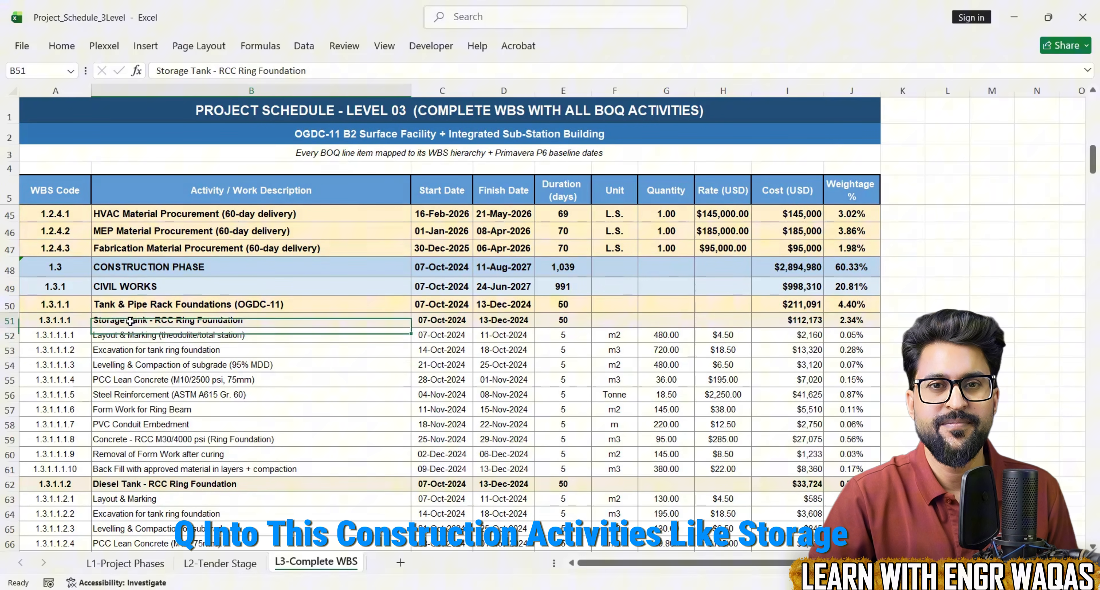
{"action": "left_click_drag", "start_coordinate": [130, 335], "coordinate": [166, 469]}
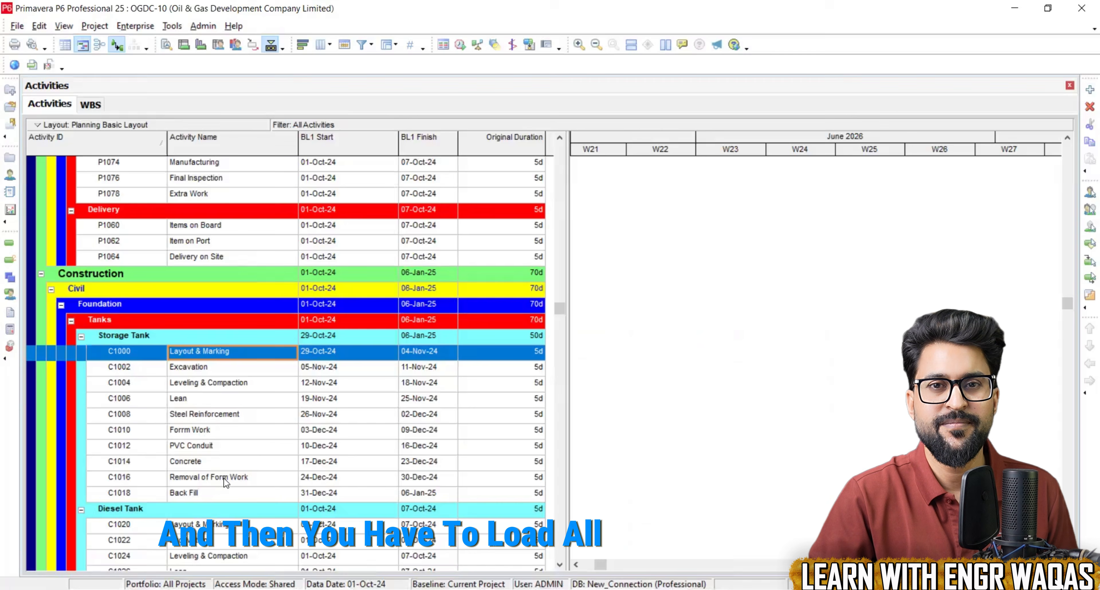
{"action": "scroll", "coordinate": [224, 477], "scroll_direction": "down", "scroll_amount": 2}
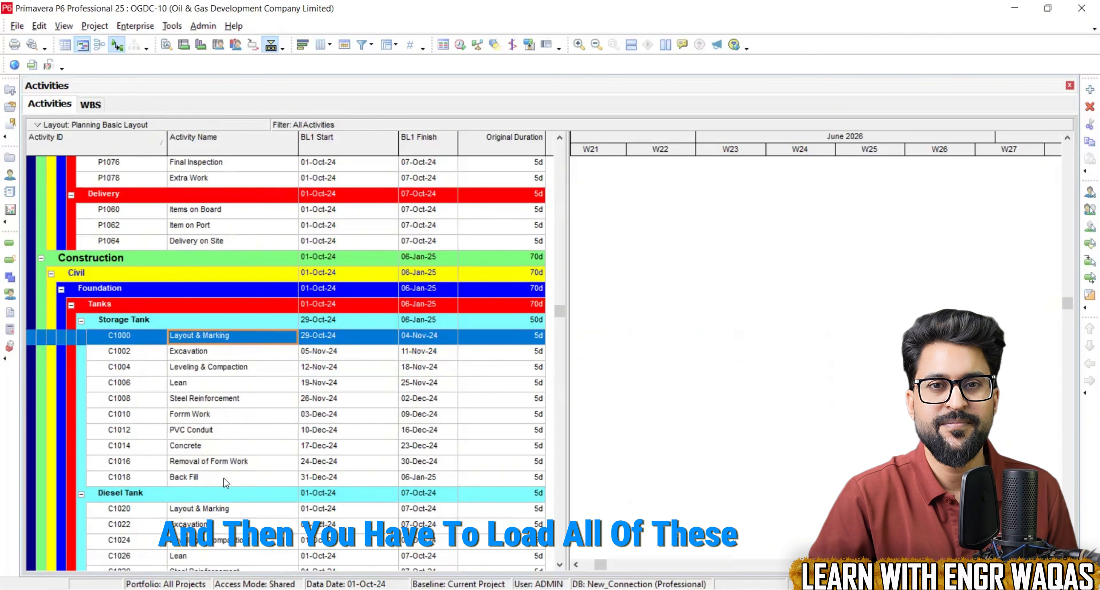
Step: Step through the Storage Tank foundation activities under Construction's Civil branch, from Layout & Marking to Back Fill
{"action": "left_click", "coordinate": [214, 340]}
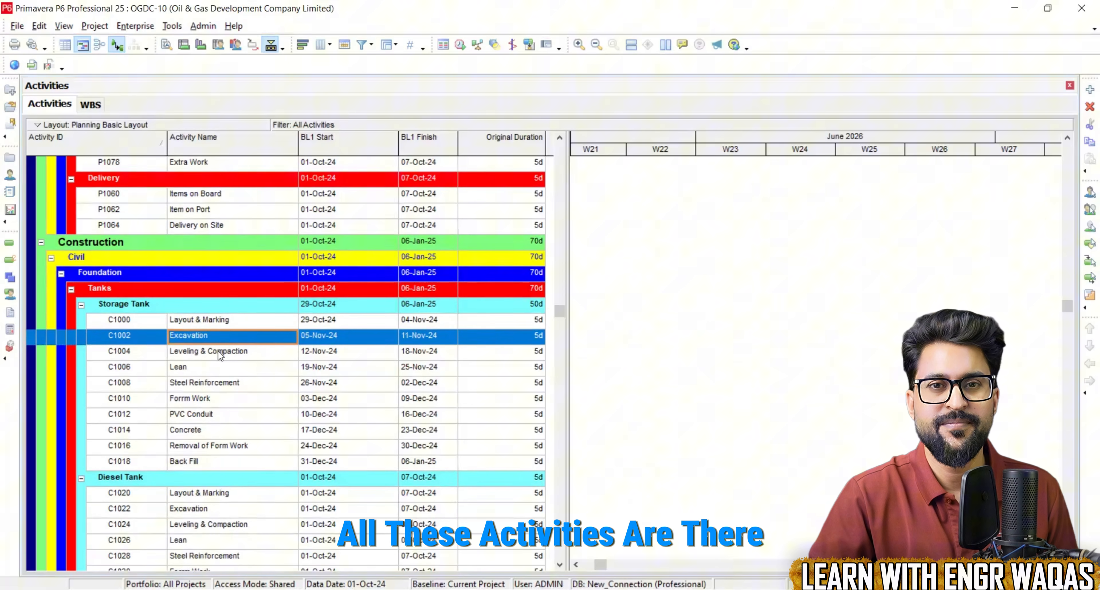
{"action": "left_click", "coordinate": [218, 351]}
{"action": "left_click", "coordinate": [220, 367]}
{"action": "left_click", "coordinate": [225, 384]}
{"action": "left_click", "coordinate": [225, 399]}
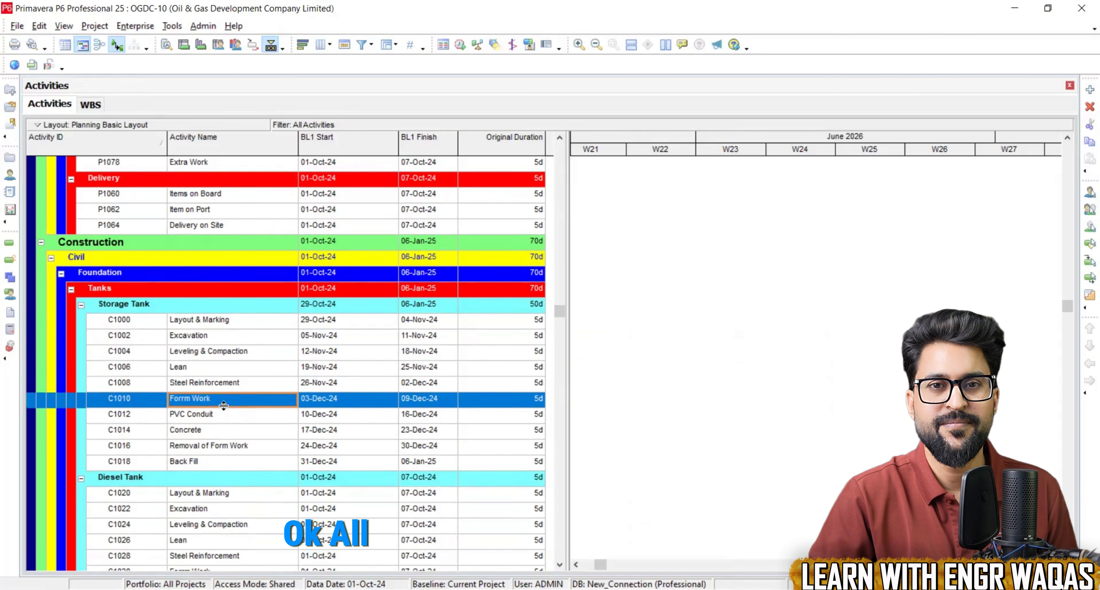
{"action": "left_click", "coordinate": [227, 414]}
{"action": "left_click", "coordinate": [229, 430]}
{"action": "left_click", "coordinate": [231, 446]}
{"action": "left_click", "coordinate": [230, 461]}
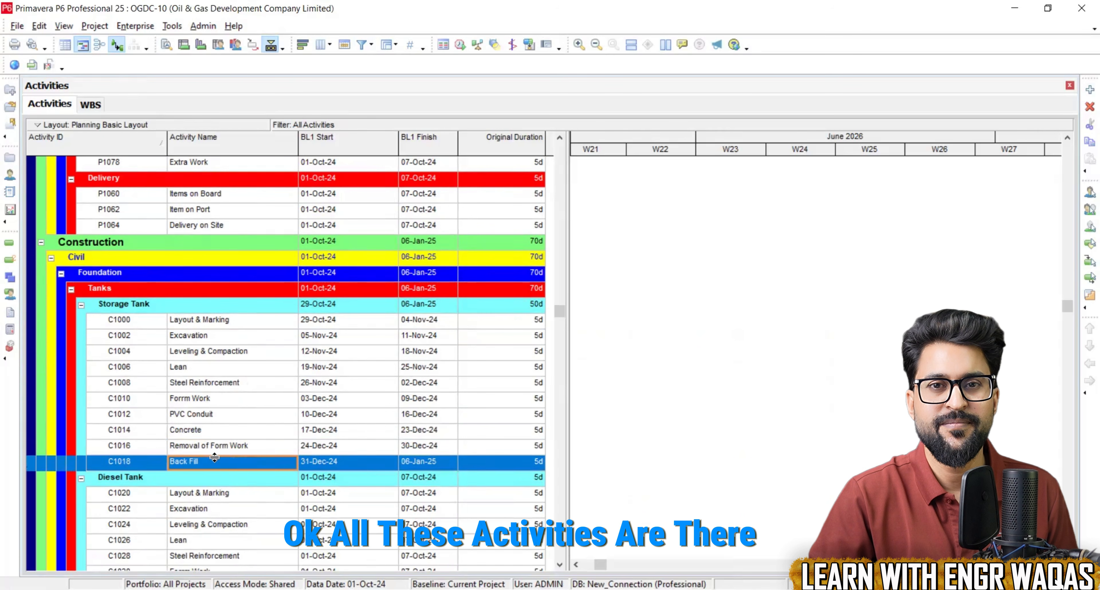
Step: Review the Diesel Tank and Pipe Racks foundation activities, and the Mechanical Storage Tank fabrication and erection activities, glancing at the WBS view in between
{"action": "scroll", "coordinate": [224, 469], "scroll_direction": "down", "scroll_amount": 5}
{"action": "scroll", "coordinate": [225, 473], "scroll_direction": "down", "scroll_amount": 8}
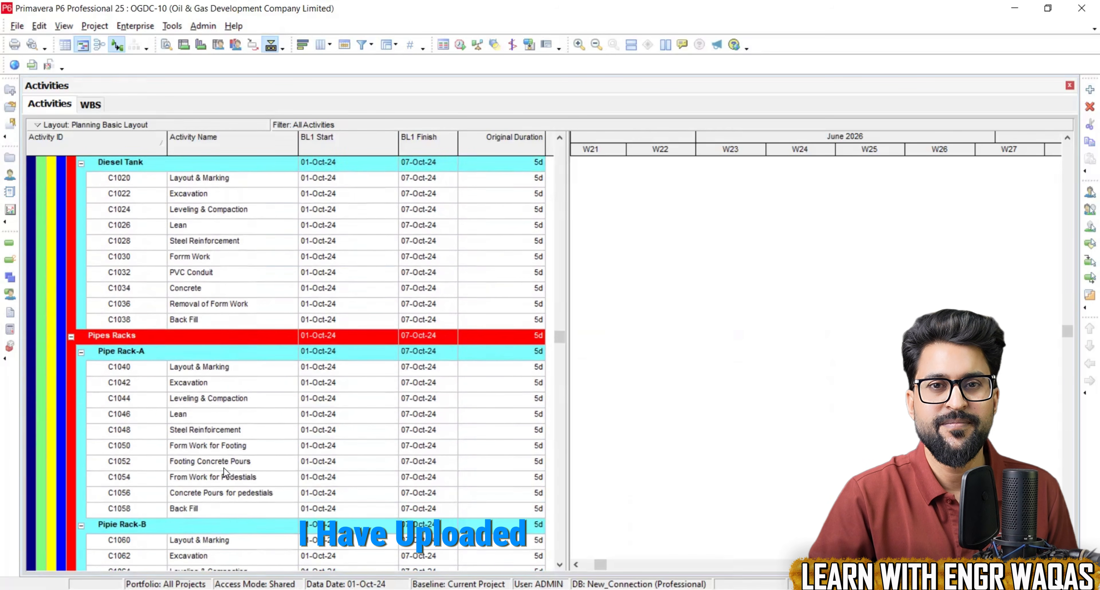
{"action": "scroll", "coordinate": [223, 466], "scroll_direction": "down", "scroll_amount": 1}
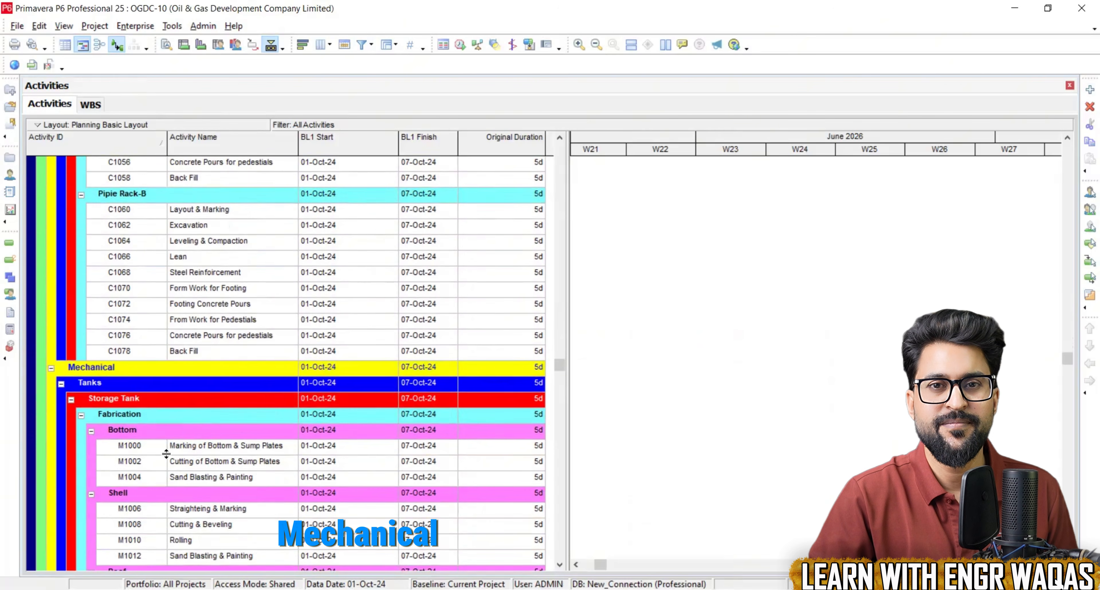
{"action": "scroll", "coordinate": [194, 470], "scroll_direction": "down", "scroll_amount": 1}
{"action": "scroll", "coordinate": [189, 496], "scroll_direction": "down", "scroll_amount": 1}
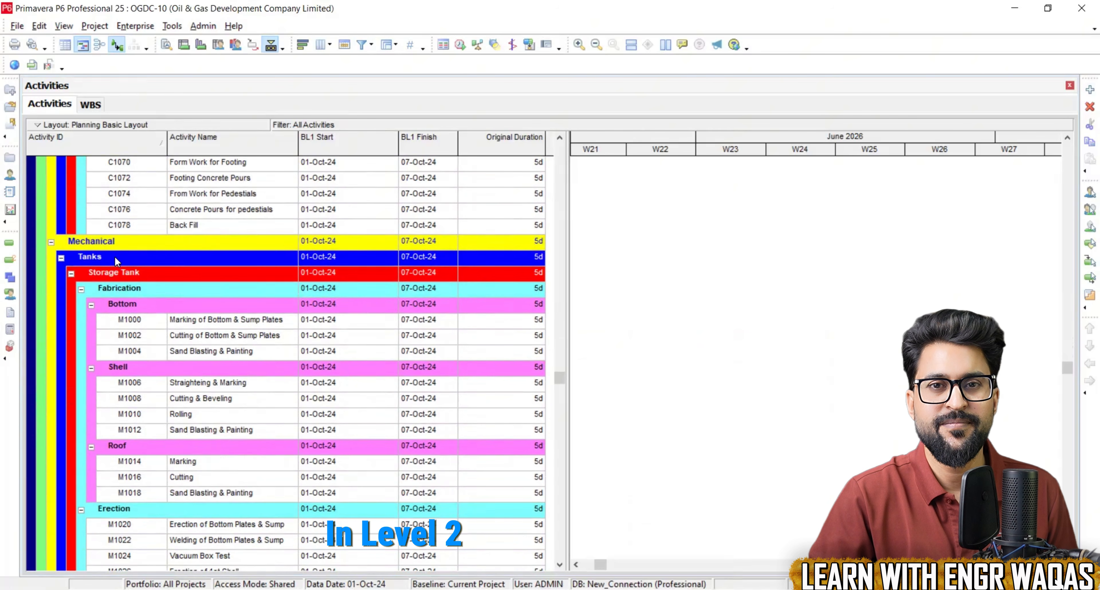
{"action": "scroll", "coordinate": [115, 259], "scroll_direction": "down", "scroll_amount": 2}
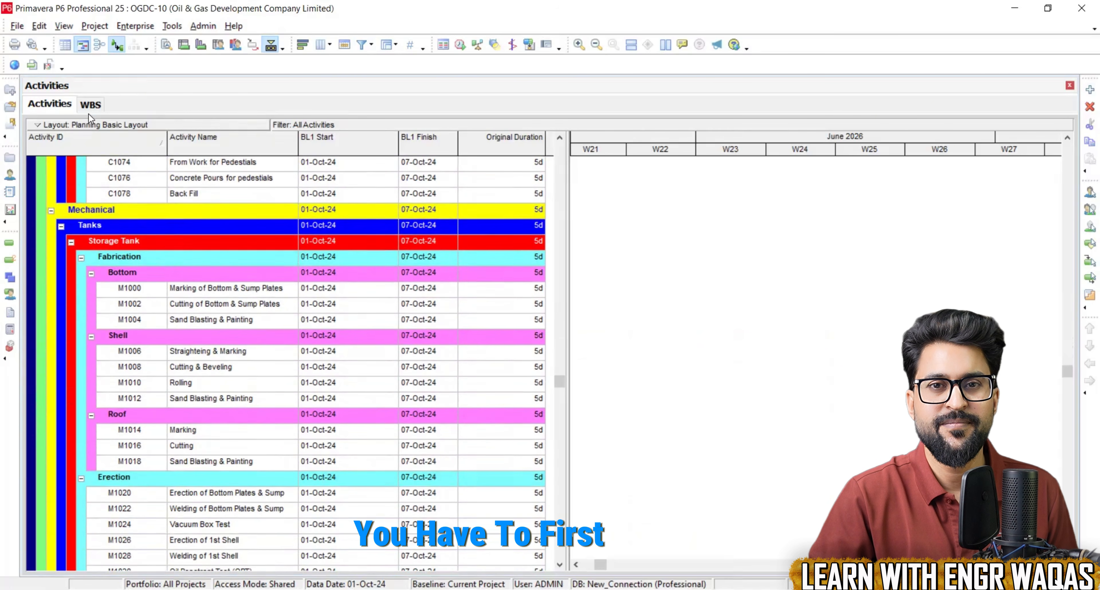
{"action": "left_click", "coordinate": [89, 108]}
{"action": "left_click", "coordinate": [31, 106]}
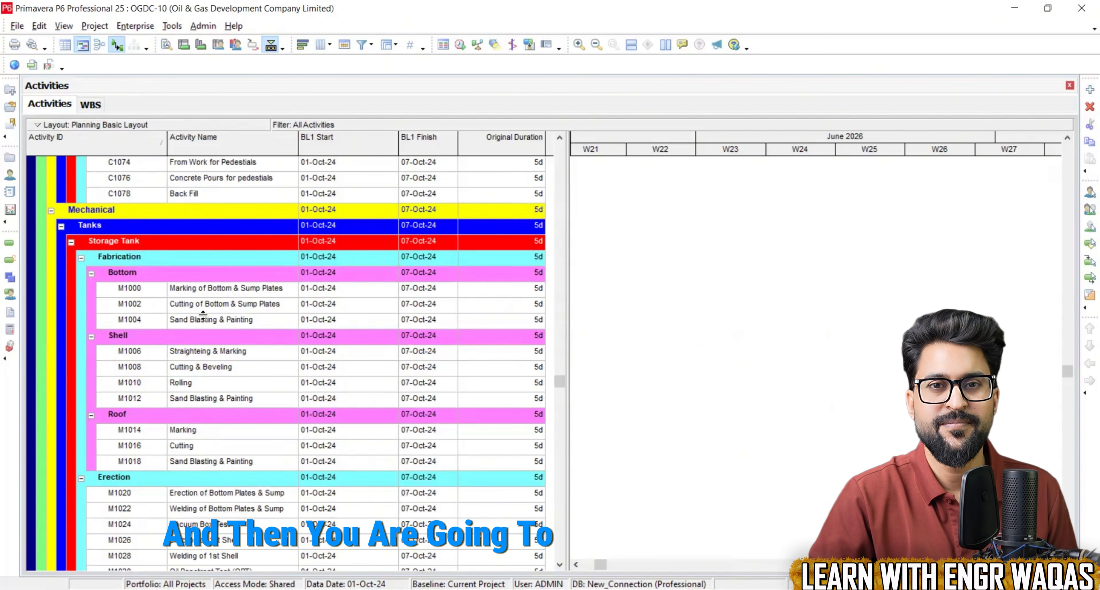
{"action": "scroll", "coordinate": [216, 418], "scroll_direction": "down", "scroll_amount": 5}
{"action": "scroll", "coordinate": [216, 419], "scroll_direction": "down", "scroll_amount": 2}
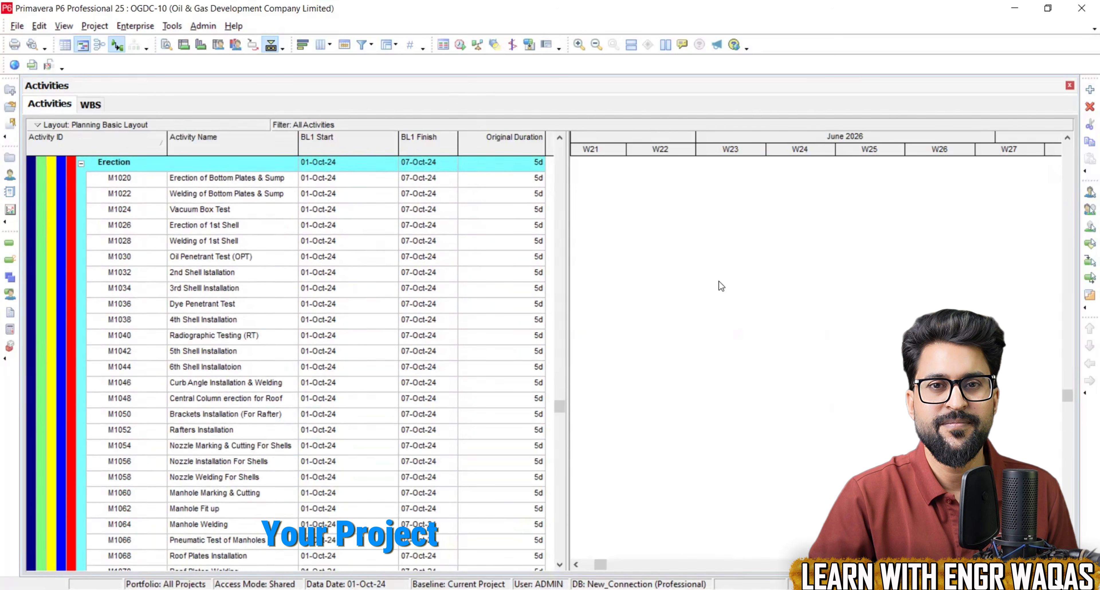
Step: Handwrite QS and further freehand notes in red on the blank Gantt chart area
{"action": "left_click_drag", "start_coordinate": [679, 182], "coordinate": [736, 223]}
{"action": "left_click_drag", "start_coordinate": [788, 162], "coordinate": [776, 236]}
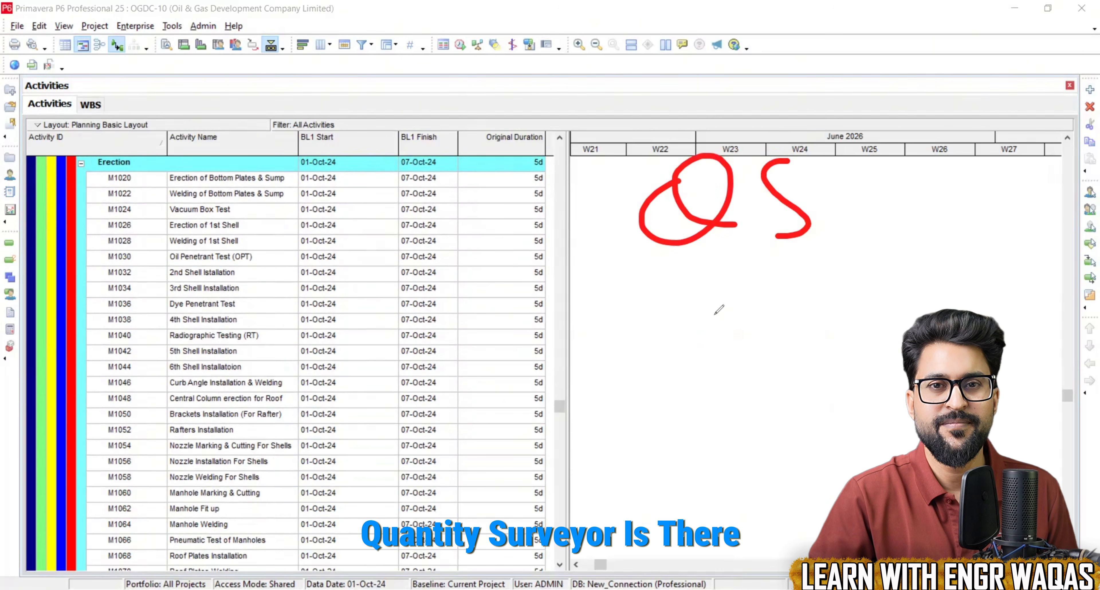
{"action": "left_click_drag", "start_coordinate": [675, 287], "coordinate": [670, 373]}
{"action": "left_click_drag", "start_coordinate": [659, 273], "coordinate": [703, 258]}
{"action": "left_click_drag", "start_coordinate": [674, 294], "coordinate": [673, 327]}
{"action": "mouse_move", "coordinate": [758, 290]}
{"action": "left_mouse_down"}
{"action": "mouse_move", "coordinate": [759, 367]}
{"action": "mouse_move", "coordinate": [816, 276]}
{"action": "mouse_move", "coordinate": [832, 355]}
{"action": "left_mouse_up"}
{"action": "left_click_drag", "start_coordinate": [692, 412], "coordinate": [773, 475]}
{"action": "left_click", "coordinate": [784, 411]}
{"action": "left_click_drag", "start_coordinate": [777, 404], "coordinate": [798, 472]}
{"action": "mouse_move", "coordinate": [785, 410]}
{"action": "left_mouse_down"}
{"action": "mouse_move", "coordinate": [830, 407]}
{"action": "mouse_move", "coordinate": [852, 465]}
{"action": "left_mouse_up"}
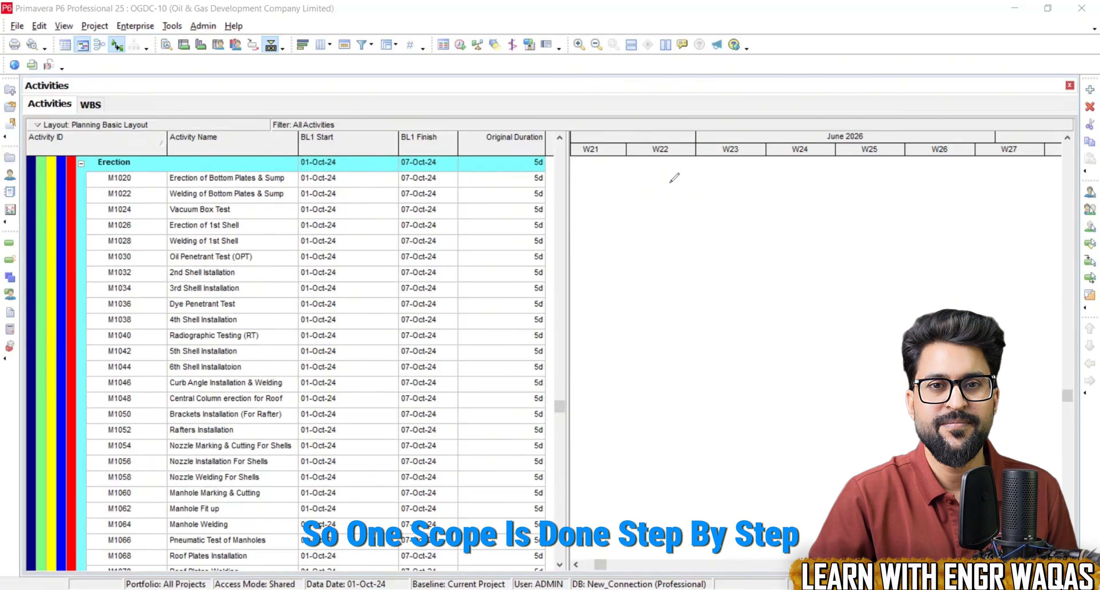
Step: Handwrite Scope with a downward arrow to WBS on the blank Gantt chart area, and clear the annotation
{"action": "left_click_drag", "start_coordinate": [672, 182], "coordinate": [648, 250]}
{"action": "left_click_drag", "start_coordinate": [807, 209], "coordinate": [866, 193]}
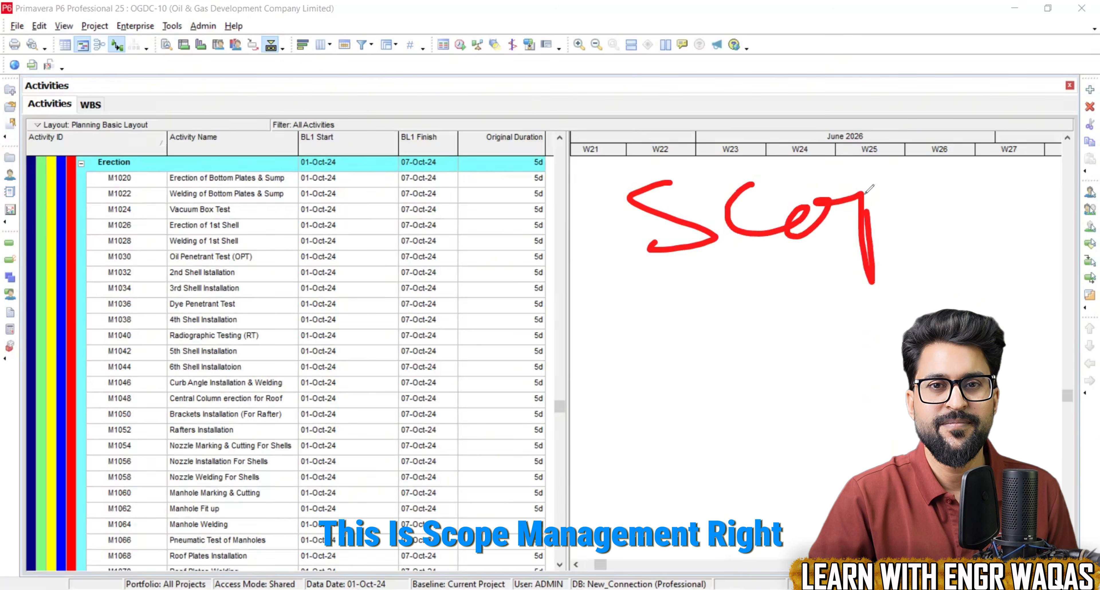
{"action": "left_click_drag", "start_coordinate": [947, 208], "coordinate": [1010, 223]}
{"action": "left_click_drag", "start_coordinate": [713, 253], "coordinate": [745, 370]}
{"action": "mouse_move", "coordinate": [709, 327]}
{"action": "left_mouse_down"}
{"action": "mouse_move", "coordinate": [745, 369]}
{"action": "mouse_move", "coordinate": [752, 314]}
{"action": "left_mouse_up"}
{"action": "mouse_move", "coordinate": [685, 414]}
{"action": "left_mouse_down"}
{"action": "mouse_move", "coordinate": [709, 442]}
{"action": "mouse_move", "coordinate": [749, 412]}
{"action": "mouse_move", "coordinate": [778, 459]}
{"action": "left_mouse_up"}
{"action": "left_click_drag", "start_coordinate": [849, 404], "coordinate": [777, 458]}
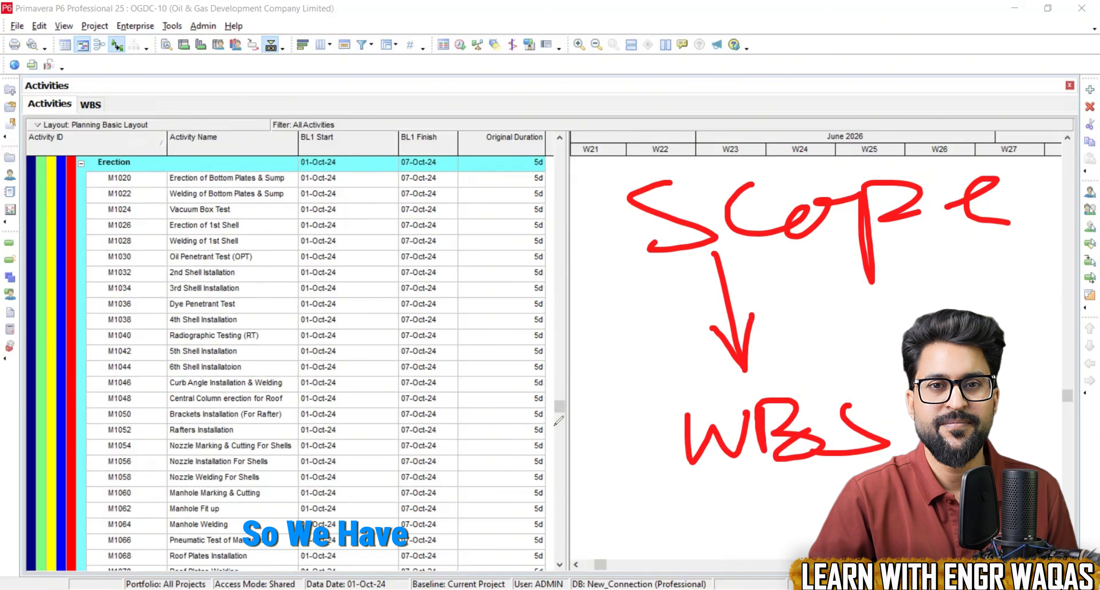
{"action": "key", "text": "ctrl+shift+6"}
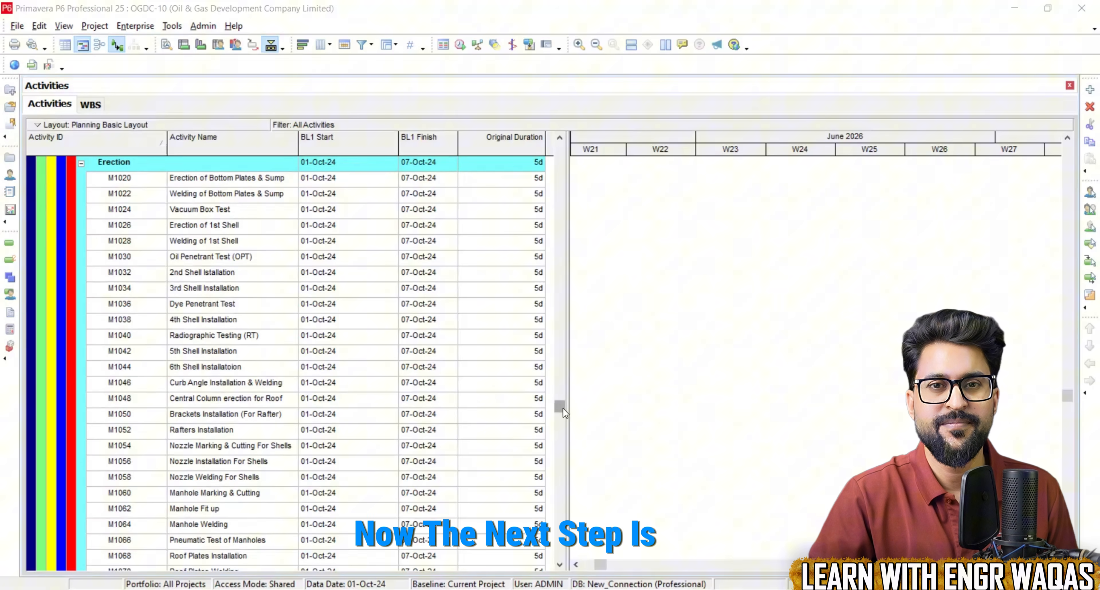
Step: Return to the start of the activity list and add a red text note reading "Link up Activities" and "Assign Duration" over the Gantt chart
{"action": "left_click_drag", "start_coordinate": [559, 408], "coordinate": [559, 147]}
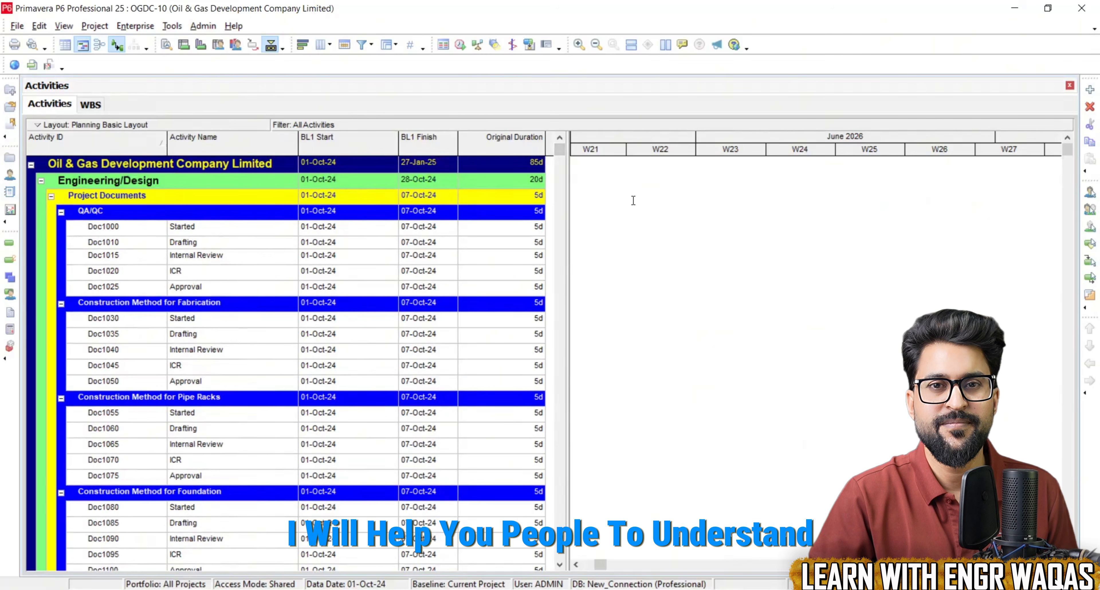
{"action": "left_click", "coordinate": [669, 210]}
{"action": "type", "text": "L"}
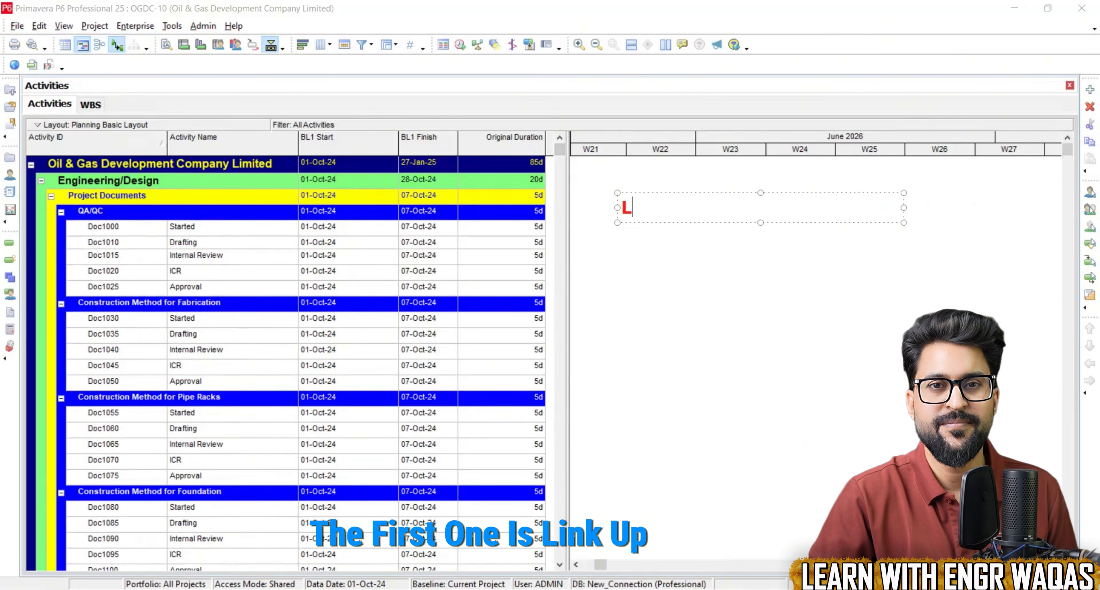
{"action": "type", "text": "ink up Activities"}
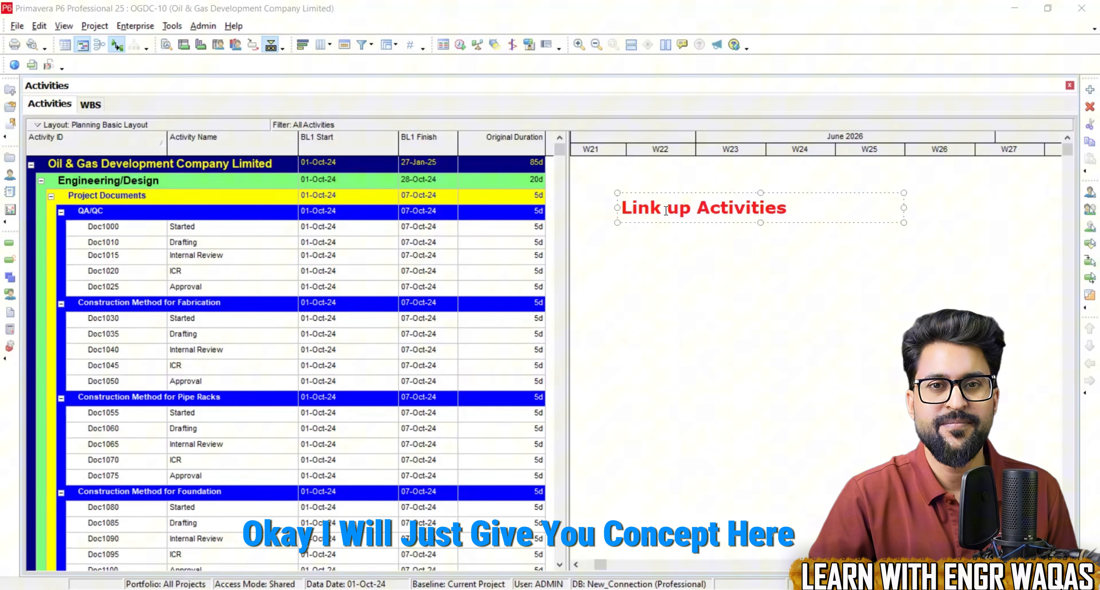
{"action": "key", "text": "Return"}
{"action": "key", "text": "Return"}
{"action": "type", "text": "Assign "}
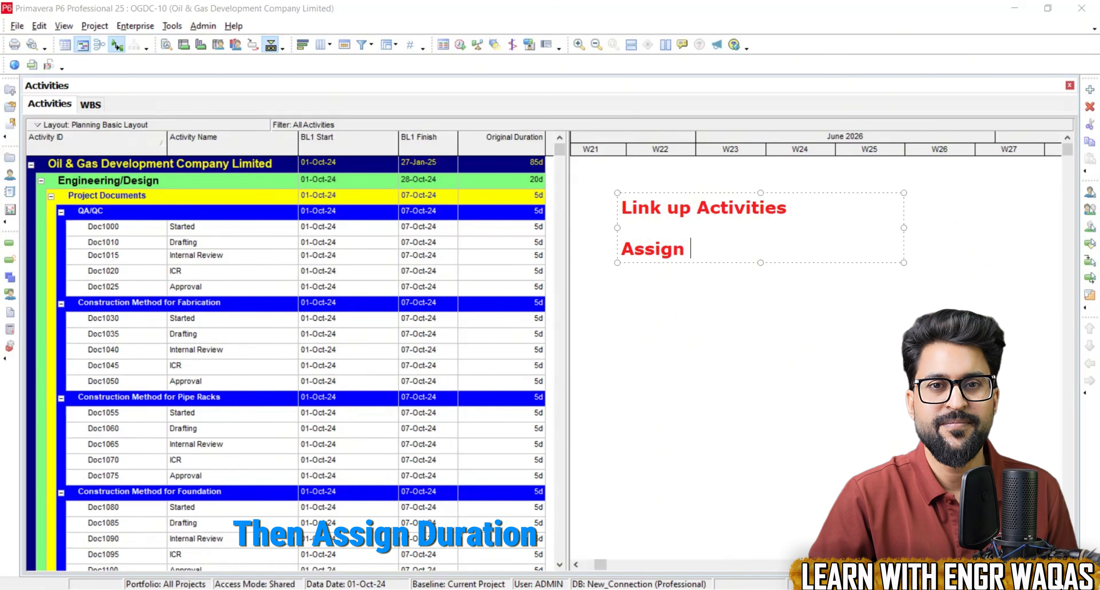
{"action": "type", "text": "Duration"}
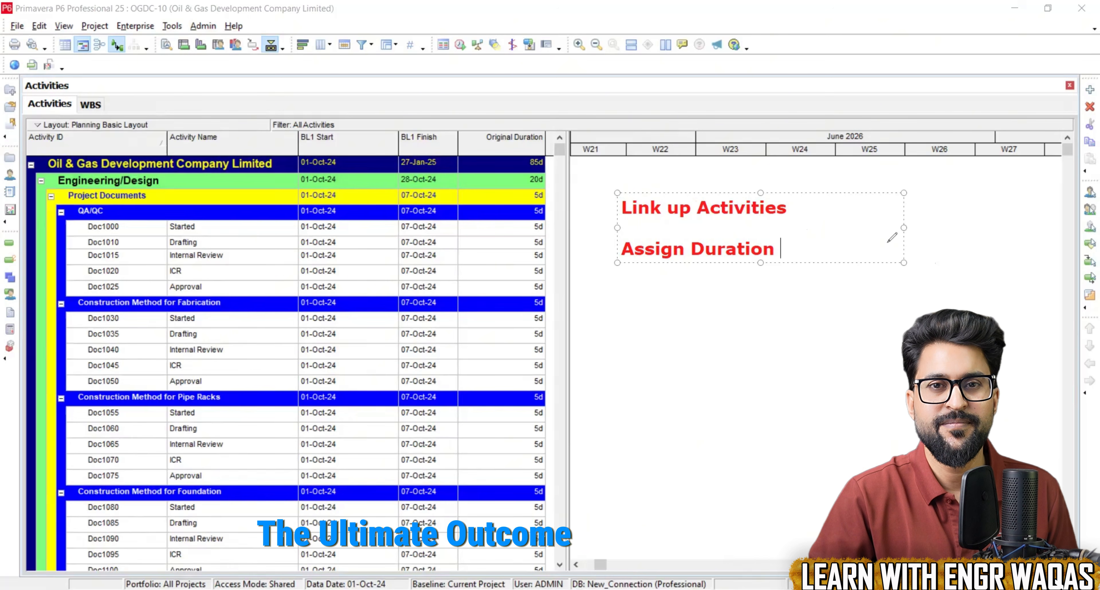
Step: Draw an arrow from the text note to a handwritten CPM, and arrows from CPM to an underlined L3 and toward the empty area
{"action": "left_click_drag", "start_coordinate": [798, 233], "coordinate": [899, 230]}
{"action": "mouse_move", "coordinate": [990, 209]}
{"action": "left_mouse_down"}
{"action": "mouse_move", "coordinate": [1014, 256]}
{"action": "mouse_move", "coordinate": [1011, 233]}
{"action": "mouse_move", "coordinate": [1063, 256]}
{"action": "left_mouse_up"}
{"action": "mouse_move", "coordinate": [1058, 207]}
{"action": "left_mouse_down"}
{"action": "mouse_move", "coordinate": [1080, 204]}
{"action": "mouse_move", "coordinate": [1093, 256]}
{"action": "left_mouse_up"}
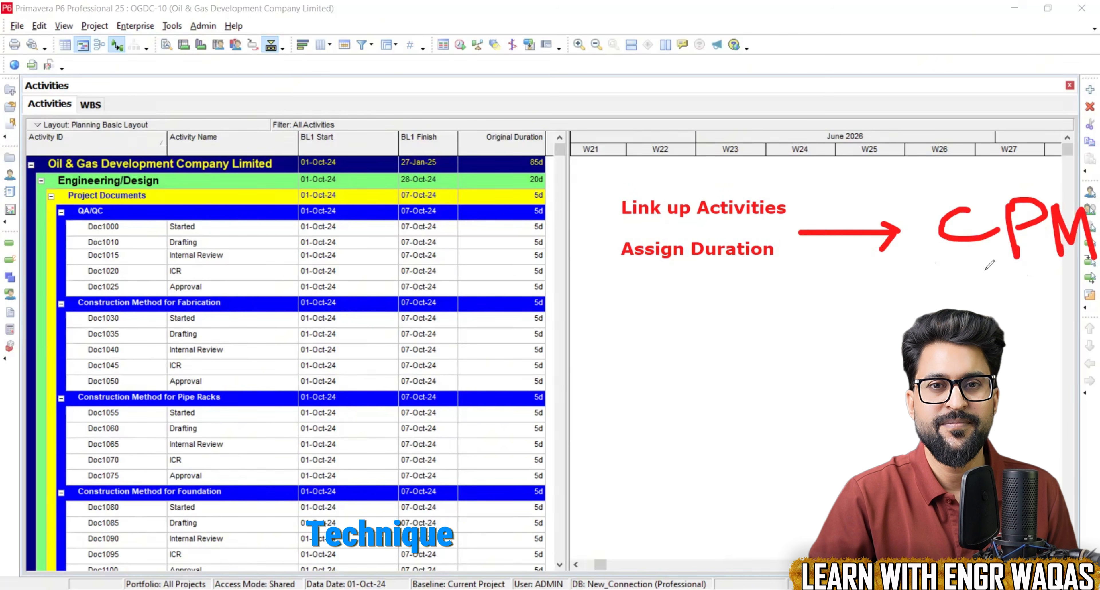
{"action": "left_click_drag", "start_coordinate": [984, 269], "coordinate": [999, 368]}
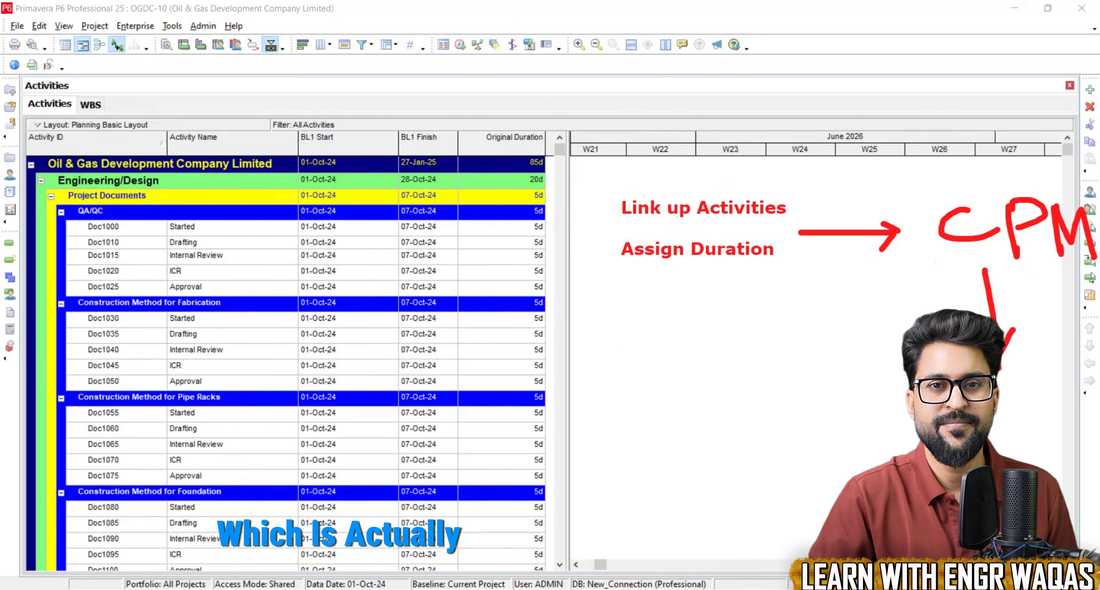
{"action": "left_click_drag", "start_coordinate": [877, 385], "coordinate": [913, 434]}
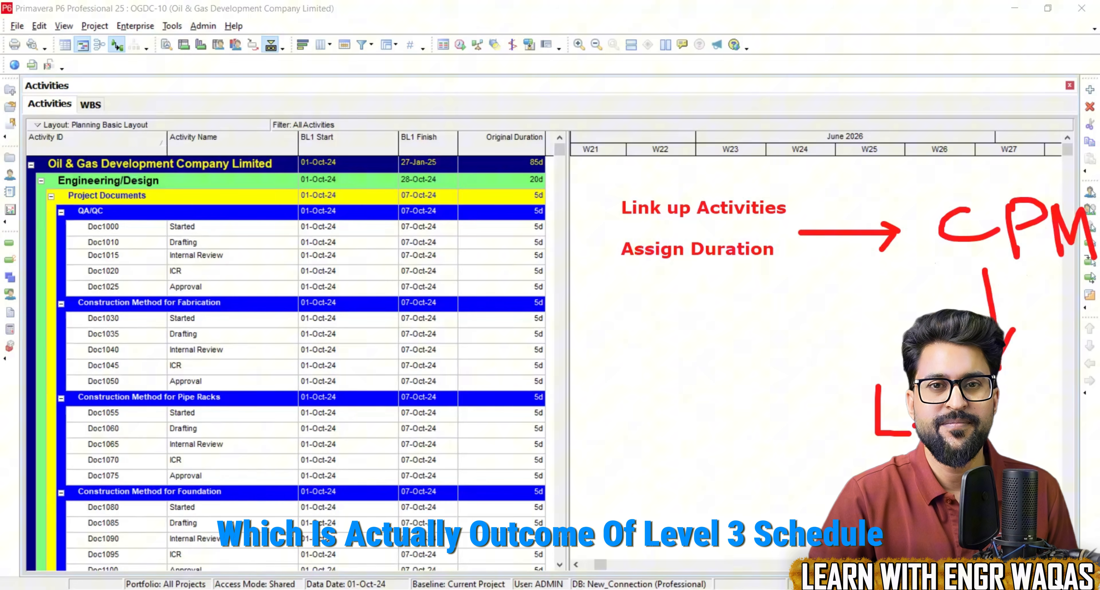
{"action": "left_click_drag", "start_coordinate": [993, 397], "coordinate": [991, 432]}
{"action": "left_click_drag", "start_coordinate": [883, 457], "coordinate": [1037, 454]}
{"action": "mouse_move", "coordinate": [955, 250]}
{"action": "left_mouse_down"}
{"action": "mouse_move", "coordinate": [896, 267]}
{"action": "mouse_move", "coordinate": [759, 360]}
{"action": "mouse_move", "coordinate": [782, 363]}
{"action": "mouse_move", "coordinate": [763, 346]}
{"action": "left_mouse_up"}
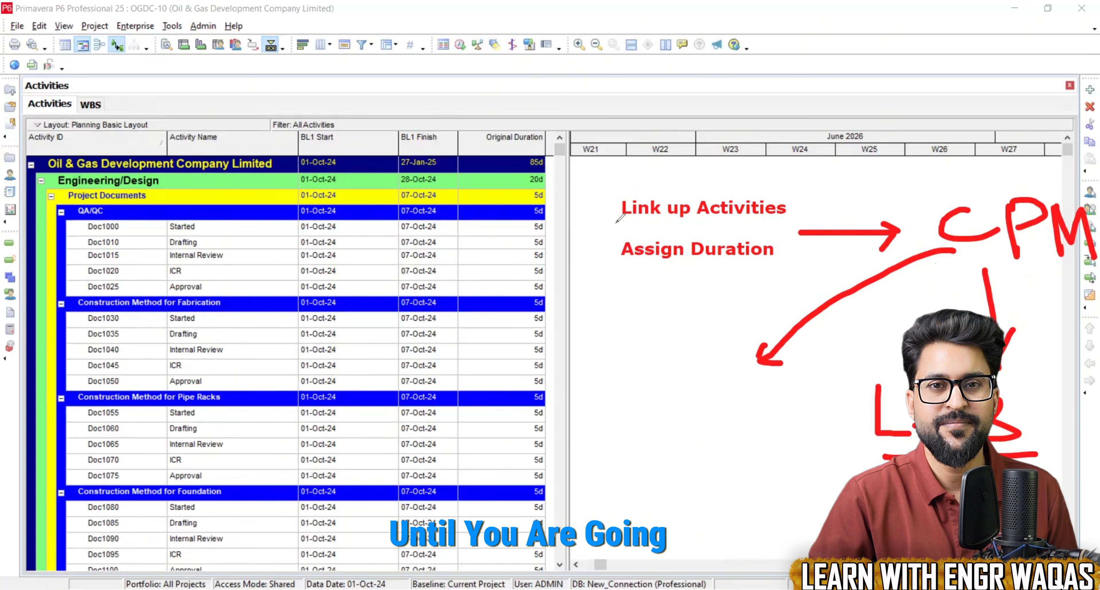
Step: Underline Link up Activities, draw arrows from both note lines, circle CPM, and underline L3 again
{"action": "left_click_drag", "start_coordinate": [615, 222], "coordinate": [790, 224]}
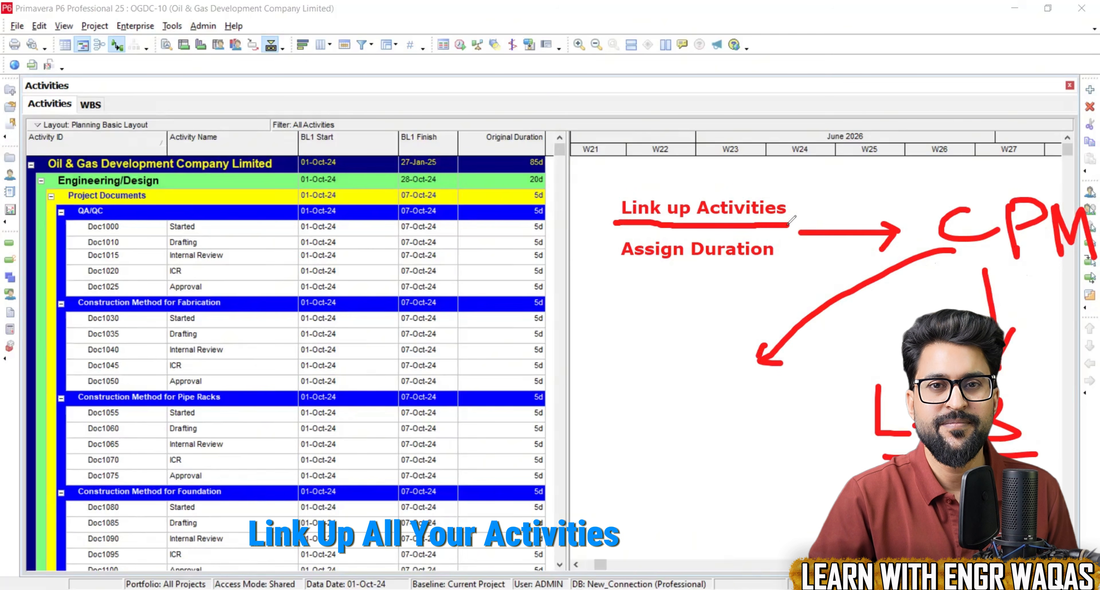
{"action": "mouse_move", "coordinate": [693, 194]}
{"action": "left_mouse_down"}
{"action": "mouse_move", "coordinate": [691, 96]}
{"action": "mouse_move", "coordinate": [675, 121]}
{"action": "left_mouse_up"}
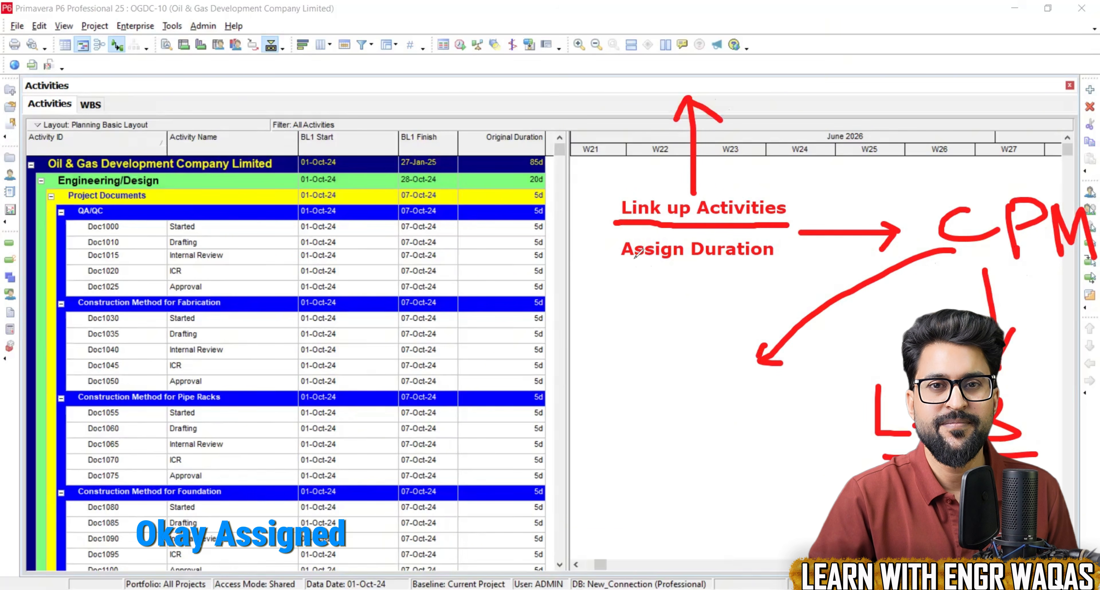
{"action": "mouse_move", "coordinate": [634, 259]}
{"action": "left_mouse_down"}
{"action": "mouse_move", "coordinate": [642, 358]}
{"action": "mouse_move", "coordinate": [657, 328]}
{"action": "left_mouse_up"}
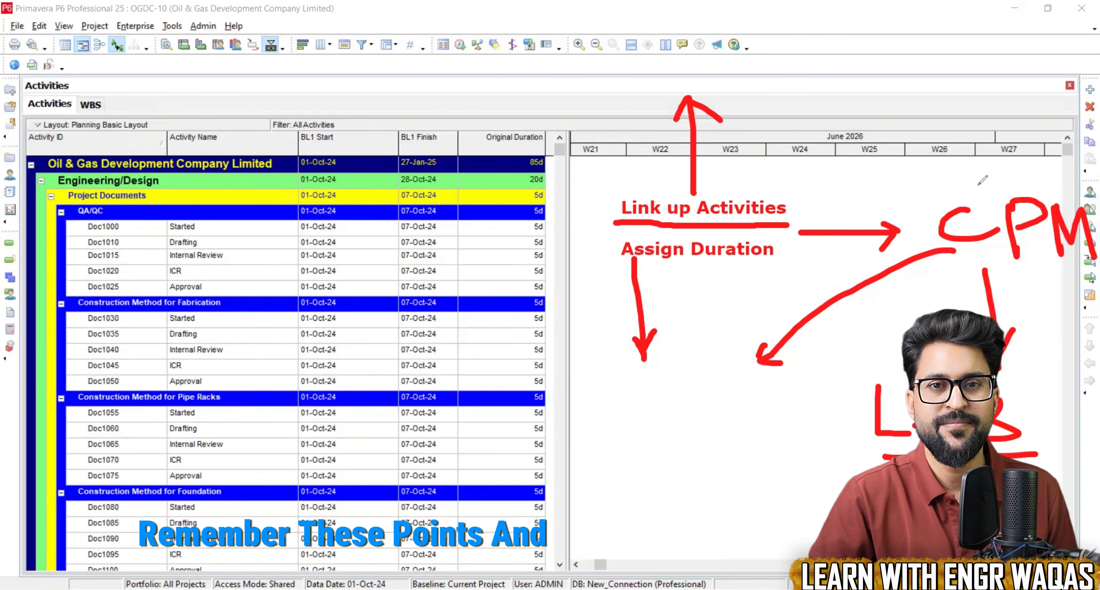
{"action": "mouse_move", "coordinate": [987, 170]}
{"action": "left_mouse_down"}
{"action": "mouse_move", "coordinate": [971, 175]}
{"action": "mouse_move", "coordinate": [927, 250]}
{"action": "mouse_move", "coordinate": [1074, 269]}
{"action": "mouse_move", "coordinate": [1065, 164]}
{"action": "mouse_move", "coordinate": [978, 169]}
{"action": "left_mouse_up"}
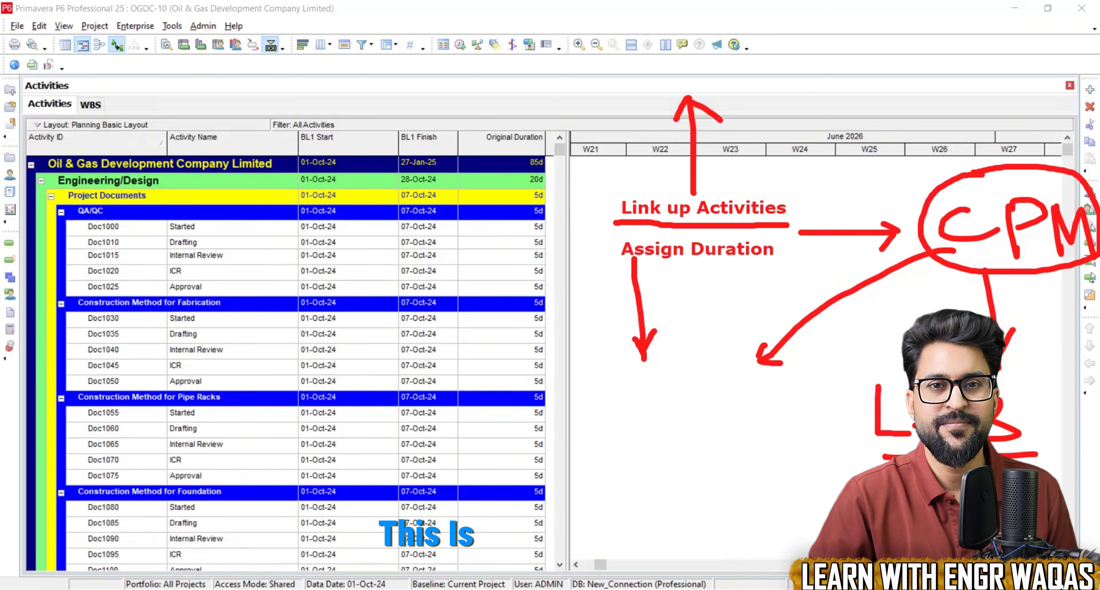
{"action": "left_click_drag", "start_coordinate": [909, 471], "coordinate": [1096, 464]}
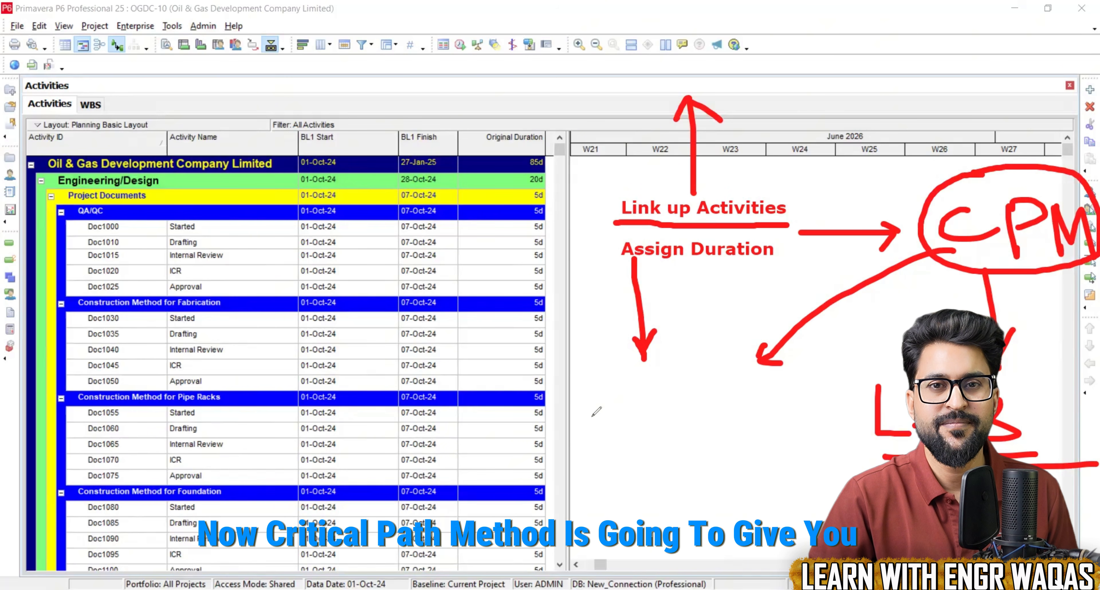
Step: Handwrite CA and NCA below the CPM arrow, and draw an outgoing arrow from each
{"action": "mouse_move", "coordinate": [621, 398]}
{"action": "left_mouse_down"}
{"action": "mouse_move", "coordinate": [599, 400]}
{"action": "mouse_move", "coordinate": [665, 425]}
{"action": "left_mouse_up"}
{"action": "left_click_drag", "start_coordinate": [671, 388], "coordinate": [670, 426]}
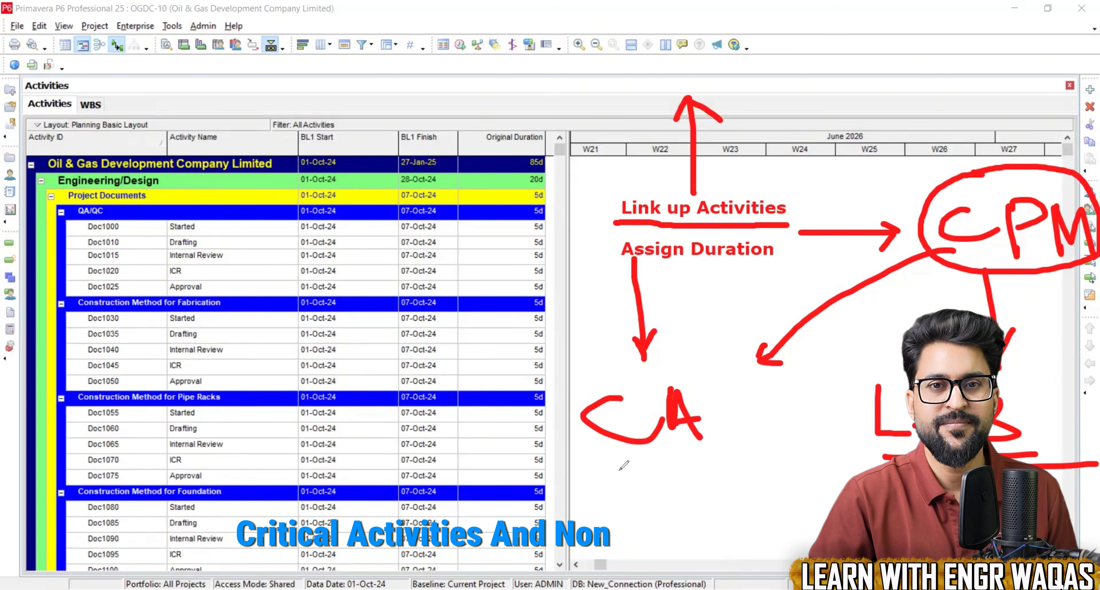
{"action": "left_click_drag", "start_coordinate": [625, 509], "coordinate": [649, 511]}
{"action": "mouse_move", "coordinate": [691, 474]}
{"action": "left_mouse_down"}
{"action": "mouse_move", "coordinate": [722, 470]}
{"action": "mouse_move", "coordinate": [756, 495]}
{"action": "left_mouse_up"}
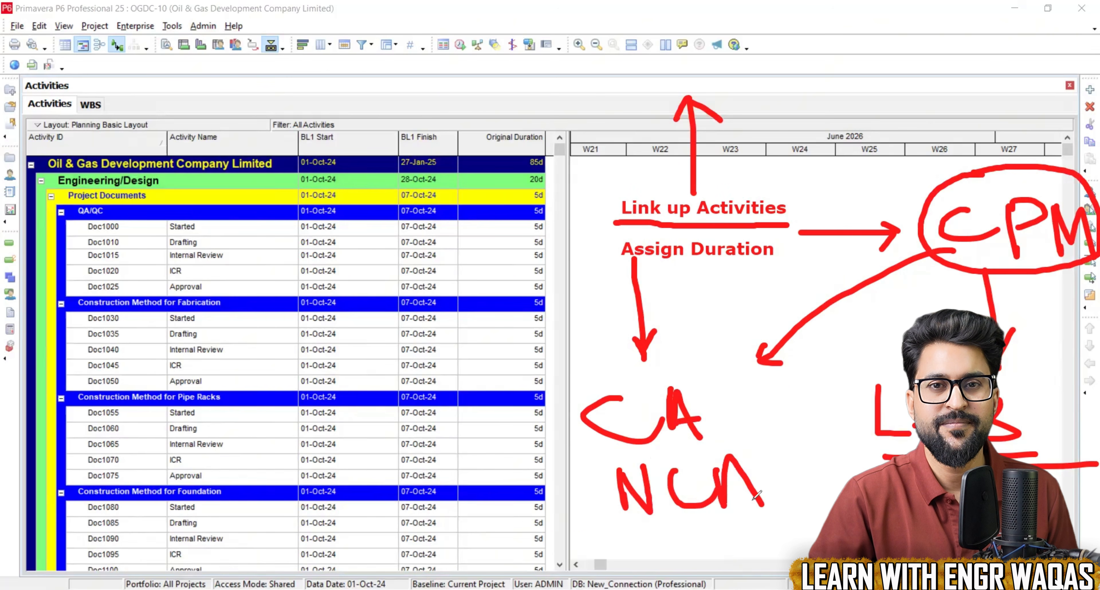
{"action": "mouse_move", "coordinate": [708, 419]}
{"action": "left_mouse_down"}
{"action": "mouse_move", "coordinate": [809, 395]}
{"action": "mouse_move", "coordinate": [799, 407]}
{"action": "mouse_move", "coordinate": [815, 392]}
{"action": "left_mouse_up"}
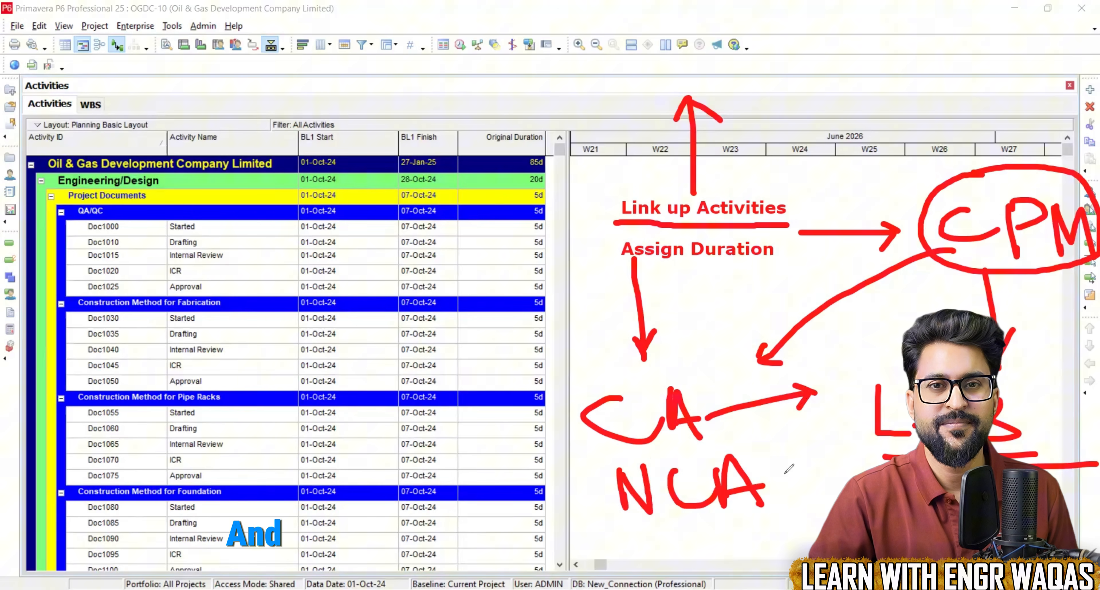
{"action": "mouse_move", "coordinate": [772, 485]}
{"action": "left_mouse_down"}
{"action": "mouse_move", "coordinate": [852, 458]}
{"action": "mouse_move", "coordinate": [843, 472]}
{"action": "left_mouse_up"}
{"action": "left_click_drag", "start_coordinate": [832, 442], "coordinate": [854, 452]}
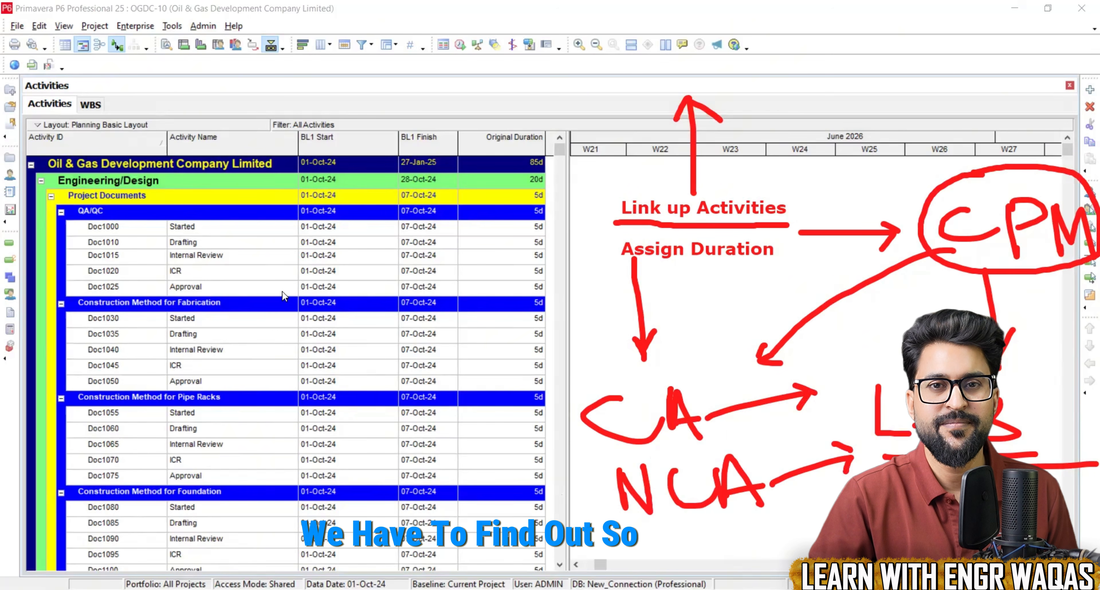
Step: Add a fresh red text note over the Gantt chart reading "Link Up activities" with "dependency" below it
{"action": "left_click", "coordinate": [611, 204]}
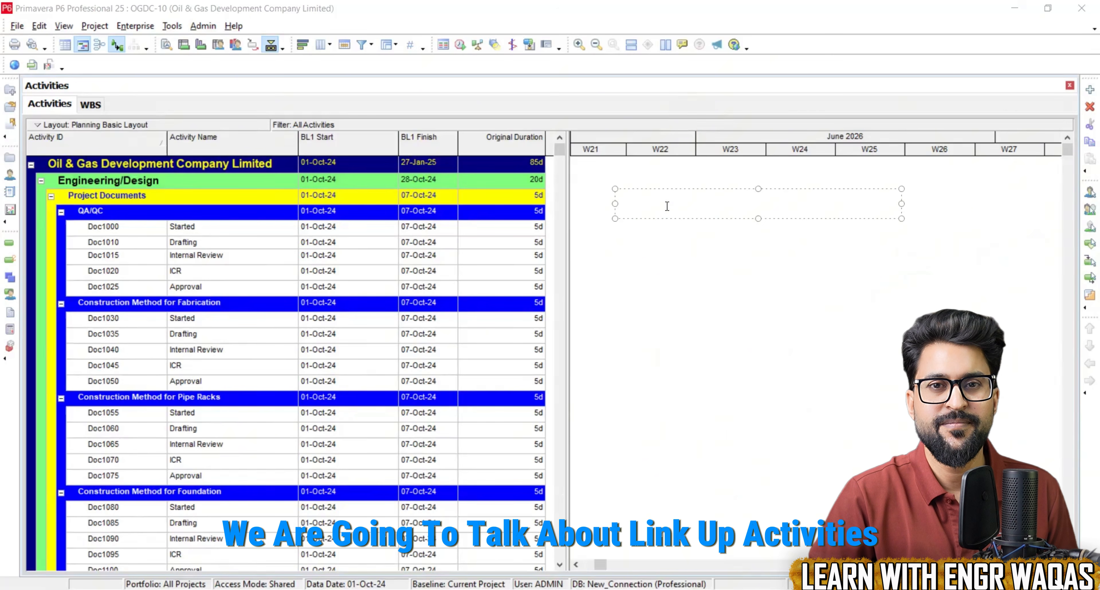
{"action": "type", "text": "Link U"}
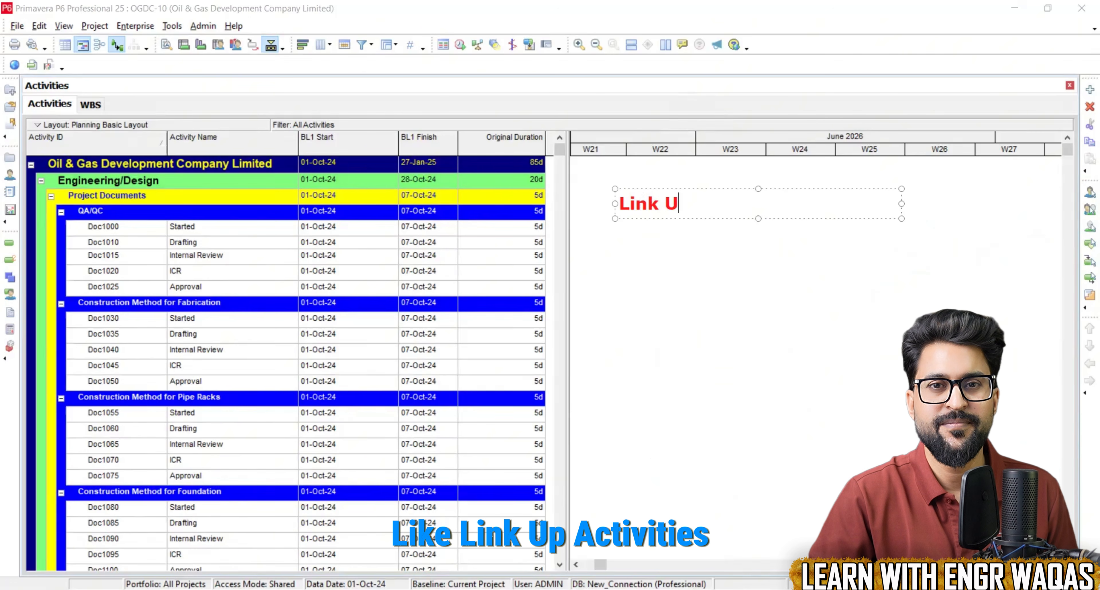
{"action": "type", "text": "p activitie"}
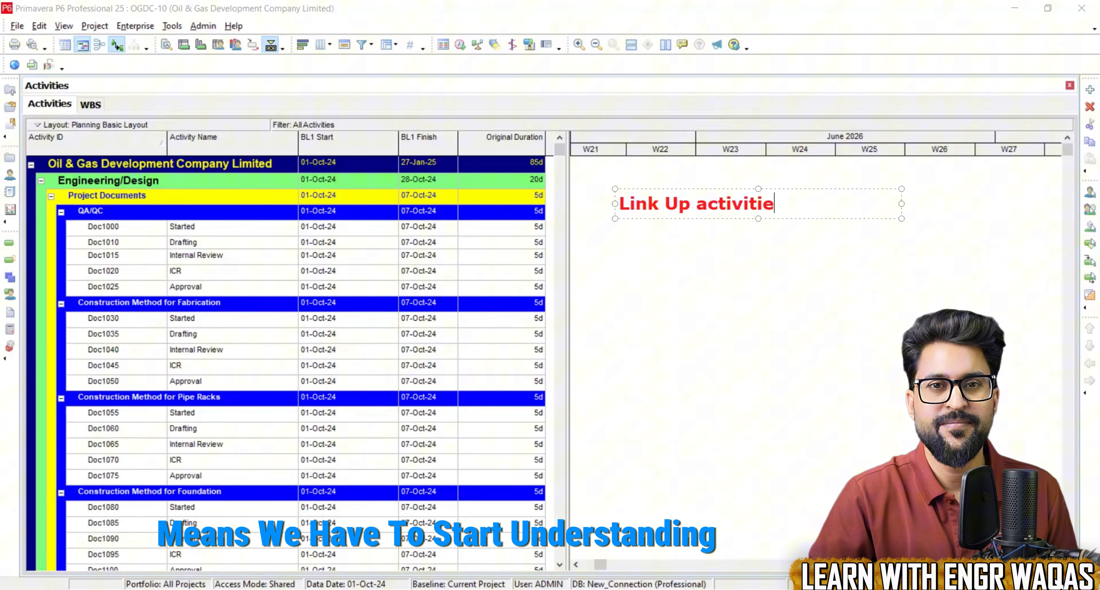
{"action": "type", "text": "s"}
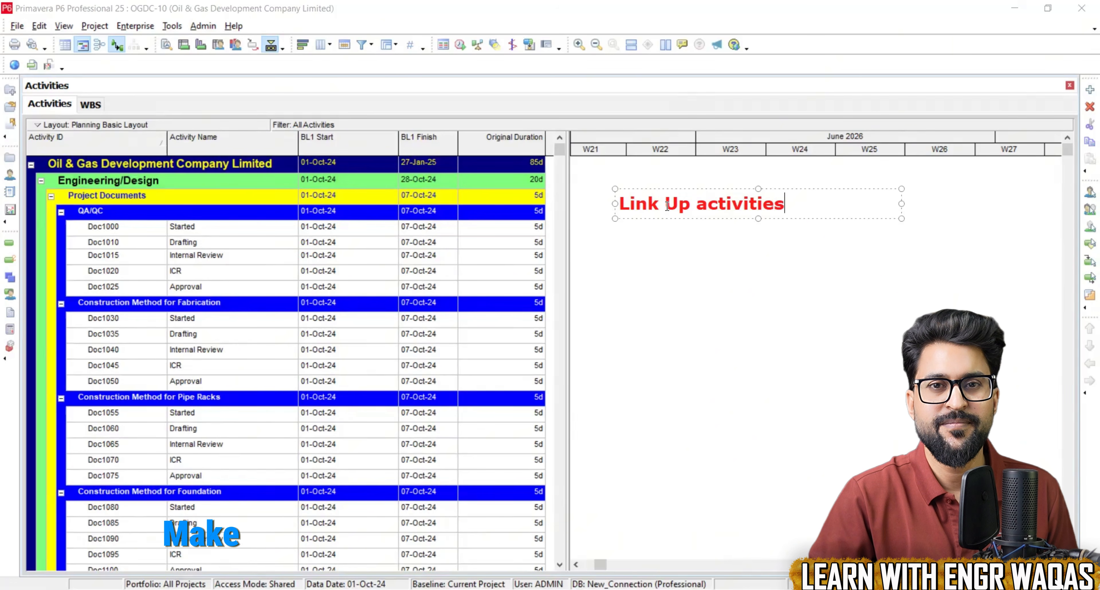
{"action": "key", "text": "Return"}
{"action": "key", "text": "Return"}
{"action": "type", "text": "dependency"}
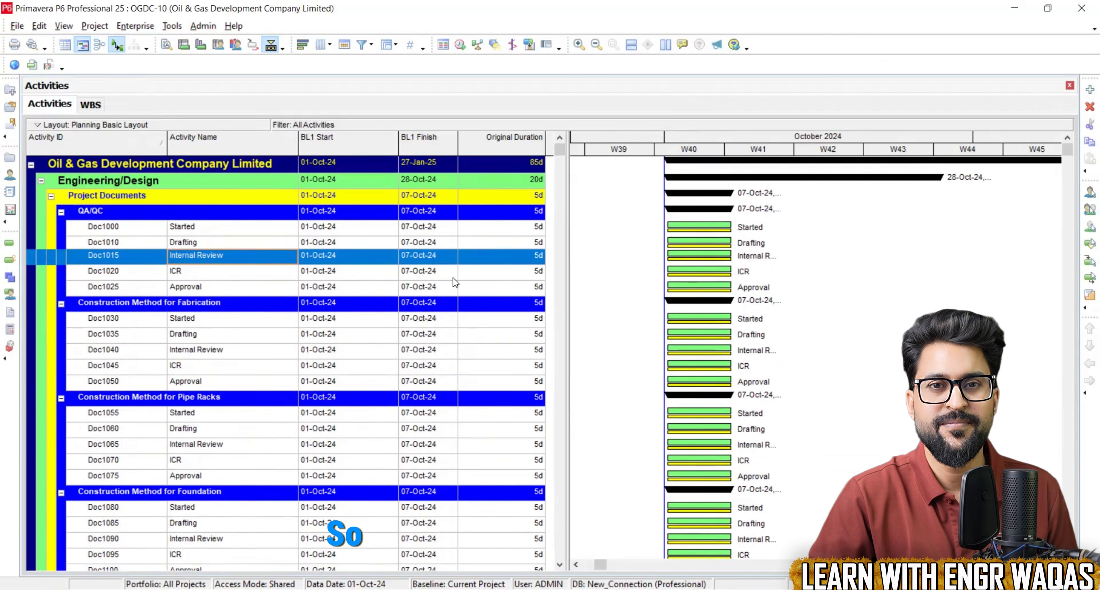
Step: Examine the order of the QA/QC document activities, going through Started, Drafting, Internal Review and ICR, and back up to Drafting
{"action": "left_click", "coordinate": [214, 230]}
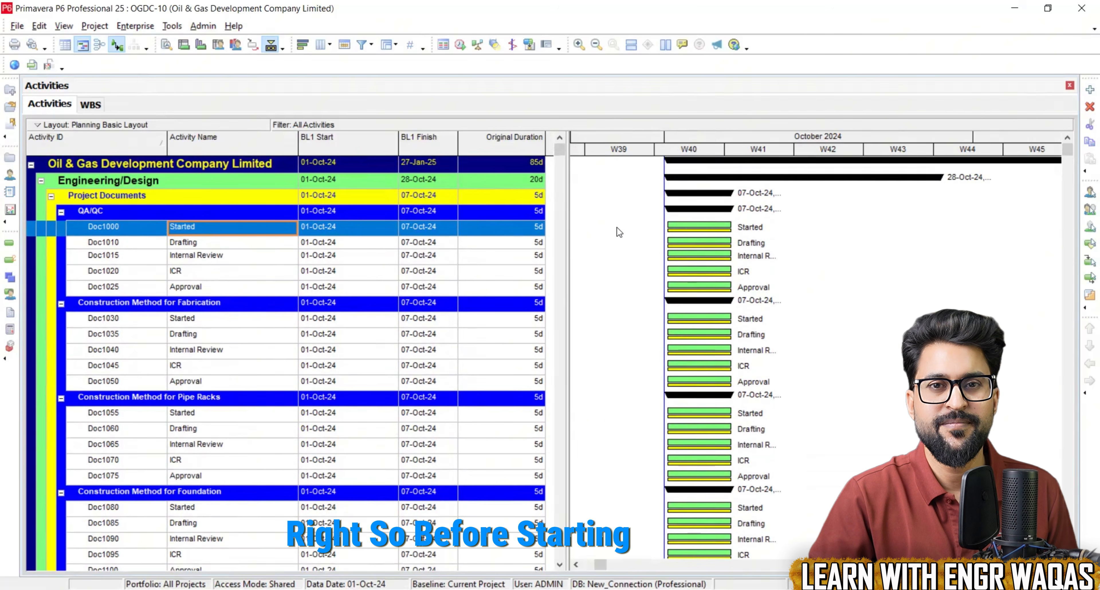
{"action": "mouse_move", "coordinate": [573, 222]}
{"action": "left_mouse_down"}
{"action": "mouse_move", "coordinate": [598, 218]}
{"action": "mouse_move", "coordinate": [575, 219]}
{"action": "left_mouse_up"}
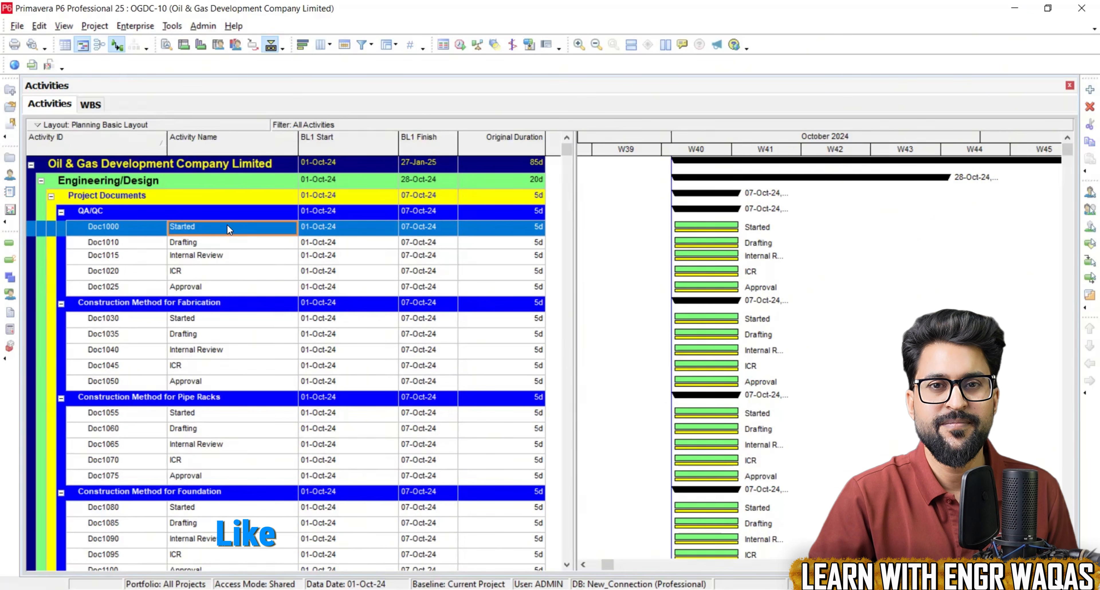
{"action": "left_click", "coordinate": [220, 241]}
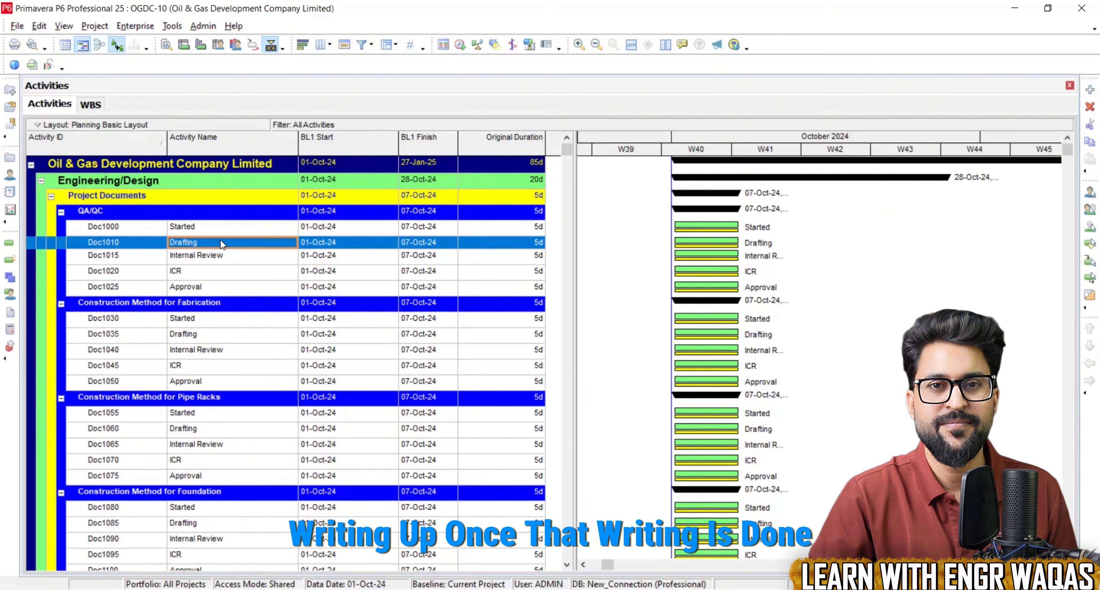
{"action": "left_click", "coordinate": [232, 257]}
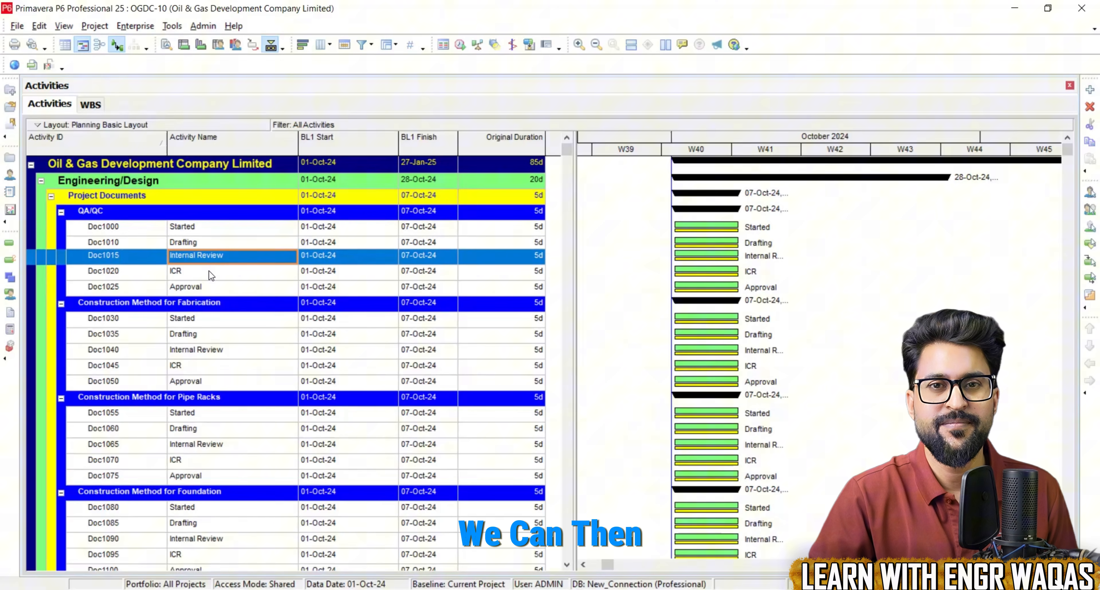
{"action": "left_click", "coordinate": [208, 272]}
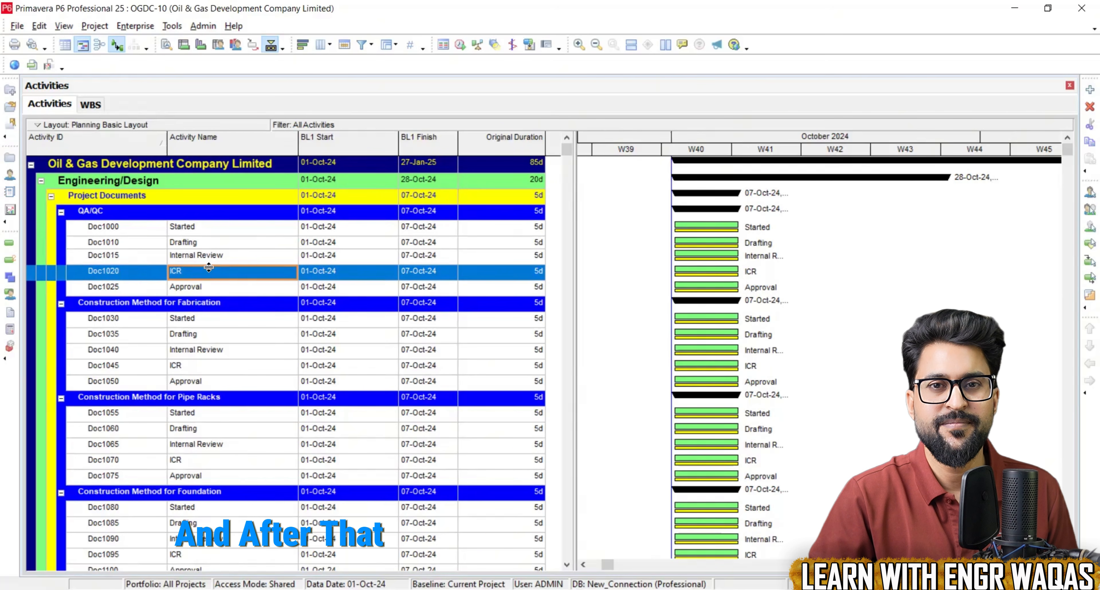
{"action": "left_click", "coordinate": [199, 284]}
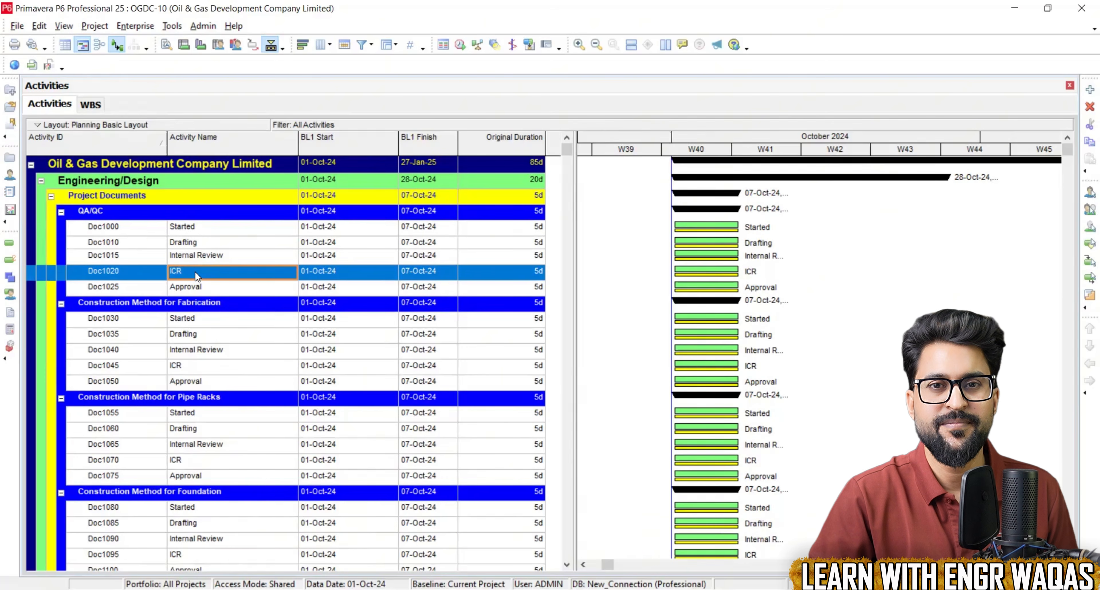
{"action": "left_click", "coordinate": [200, 258]}
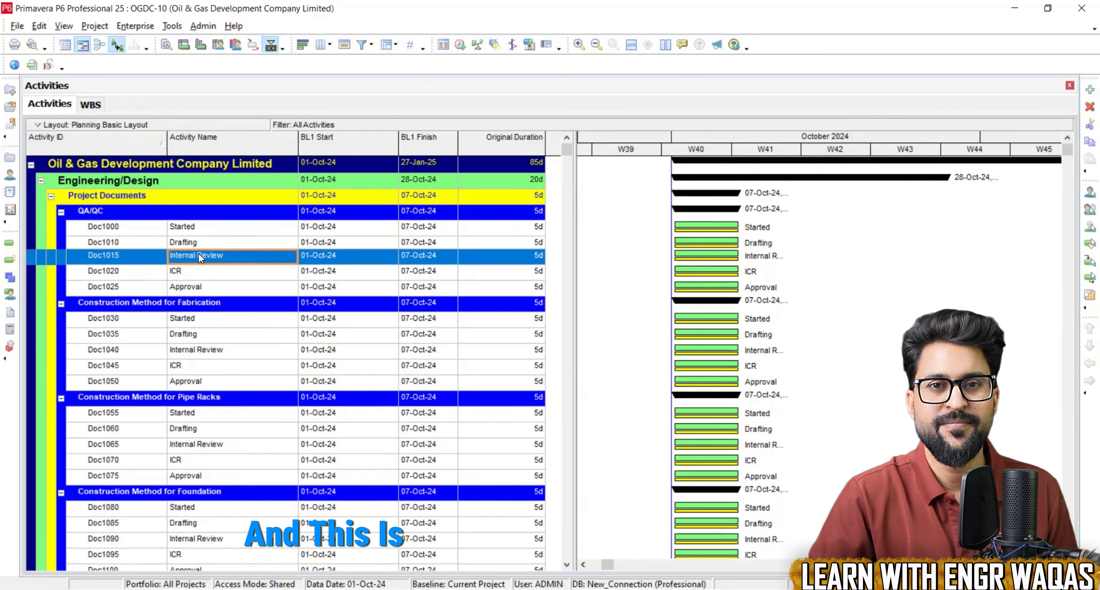
{"action": "left_click", "coordinate": [198, 242]}
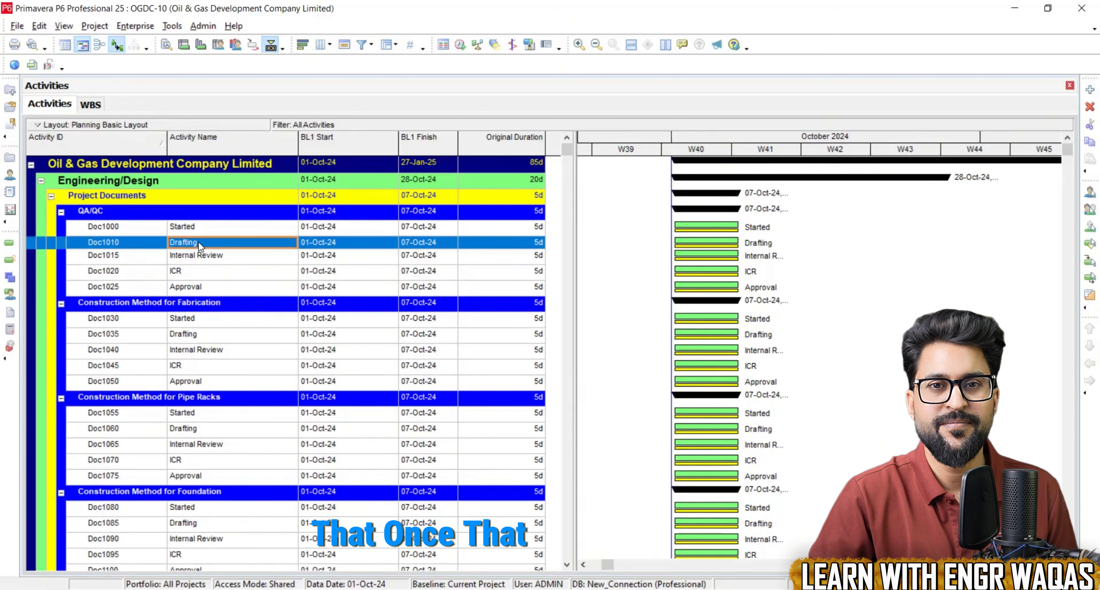
Step: Find the Storage Tank foundation activities under Construction, Civil, and select the back fill activity C1018
{"action": "scroll", "coordinate": [588, 167], "scroll_direction": "down", "scroll_amount": 2}
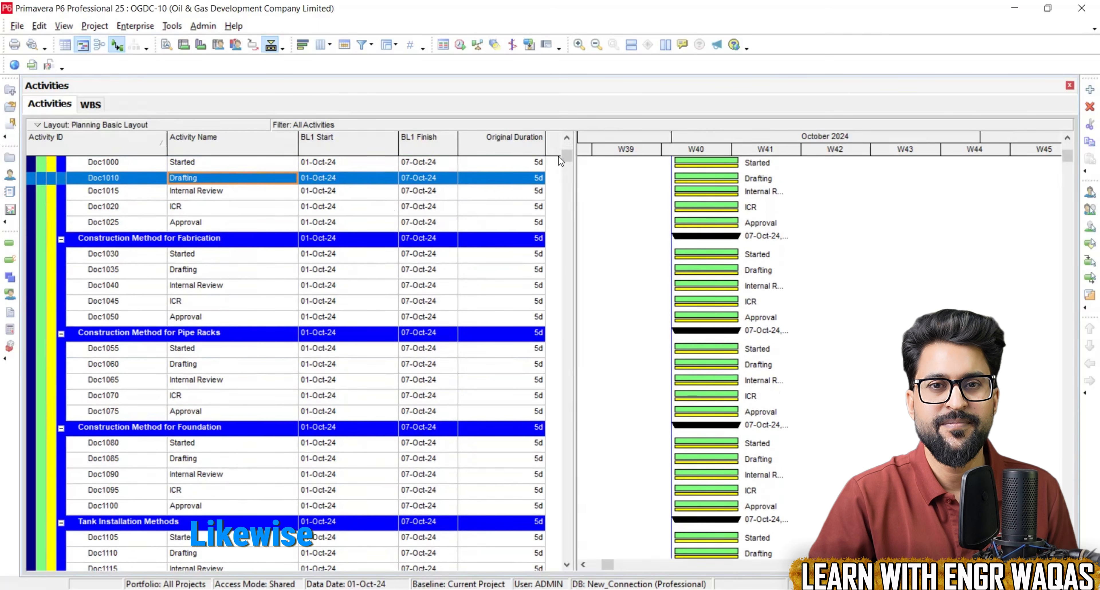
{"action": "left_click_drag", "start_coordinate": [566, 157], "coordinate": [571, 311]}
{"action": "left_click", "coordinate": [186, 462]}
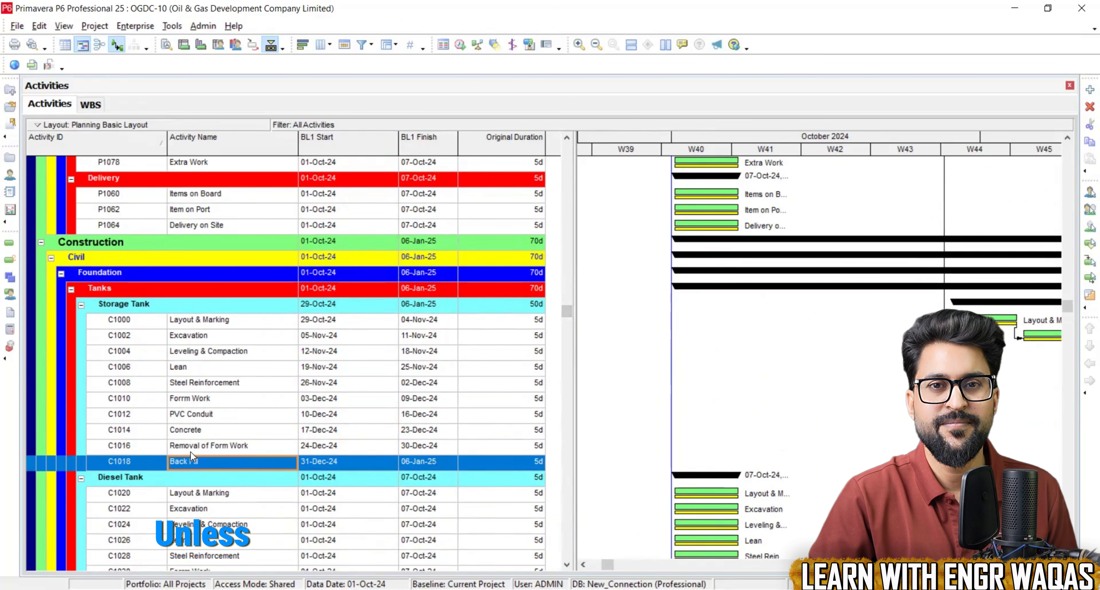
{"action": "left_click", "coordinate": [190, 452]}
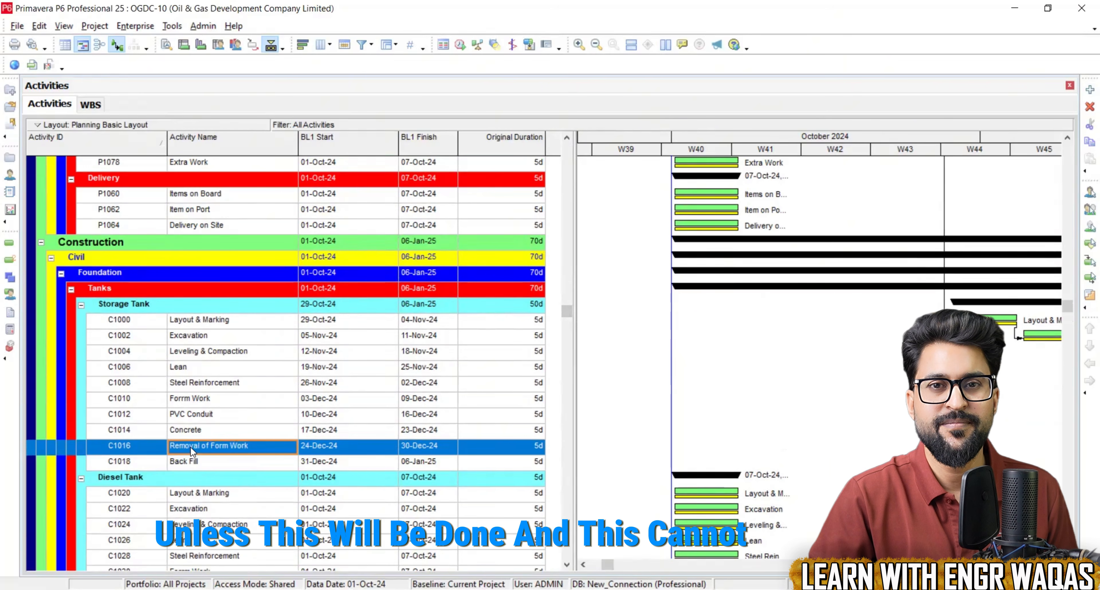
{"action": "left_click", "coordinate": [193, 430]}
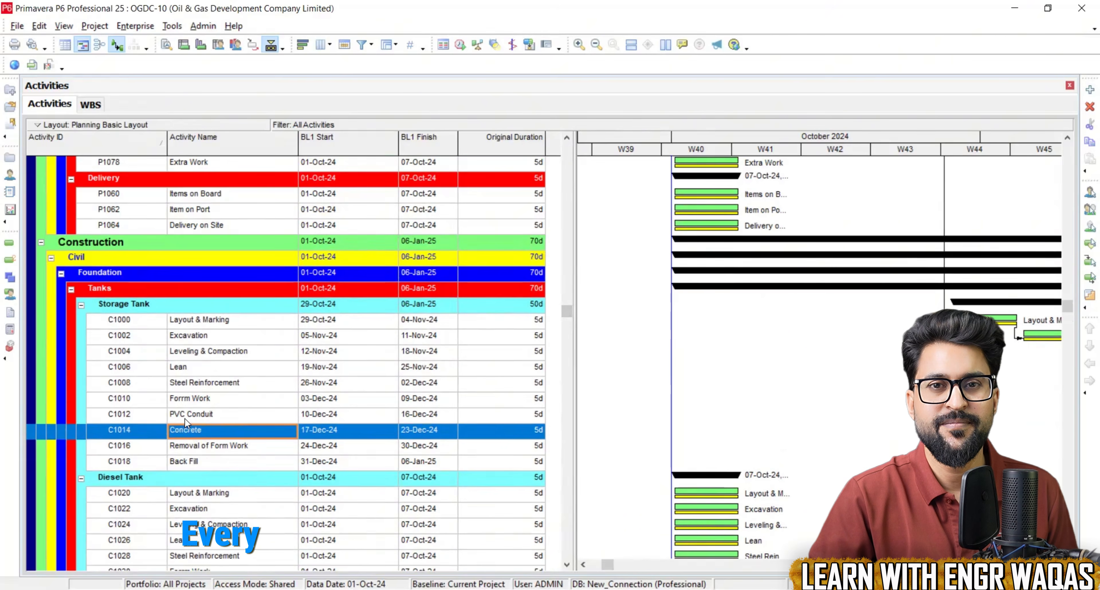
Step: Display the relationships details of the QA/QC activity Started (Doc1000) under Project Documents
{"action": "scroll", "coordinate": [184, 421], "scroll_direction": "up", "scroll_amount": 7}
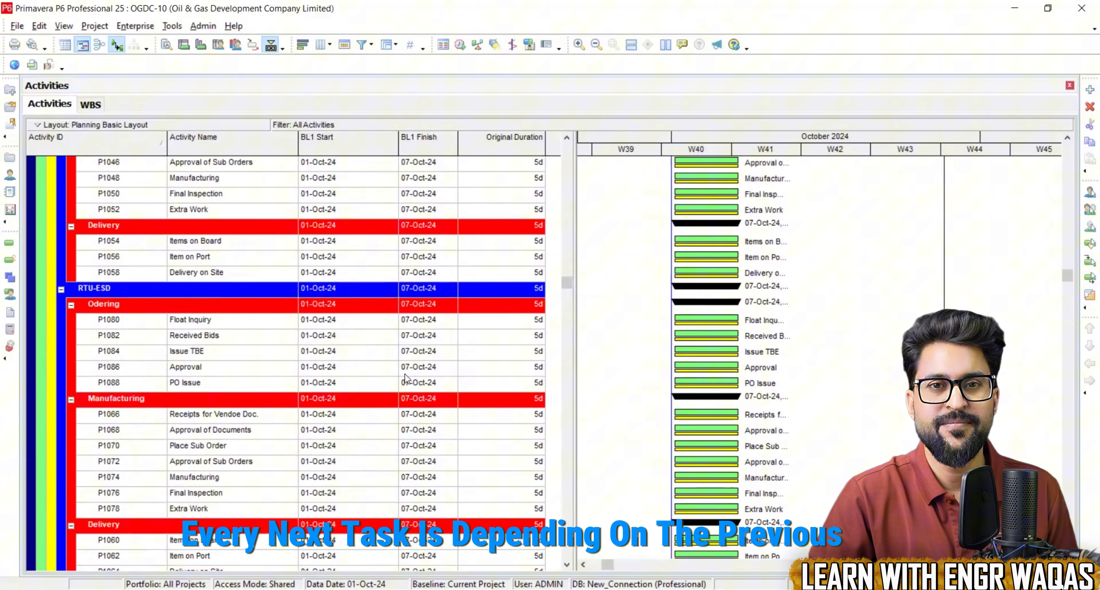
{"action": "left_click_drag", "start_coordinate": [565, 279], "coordinate": [568, 138]}
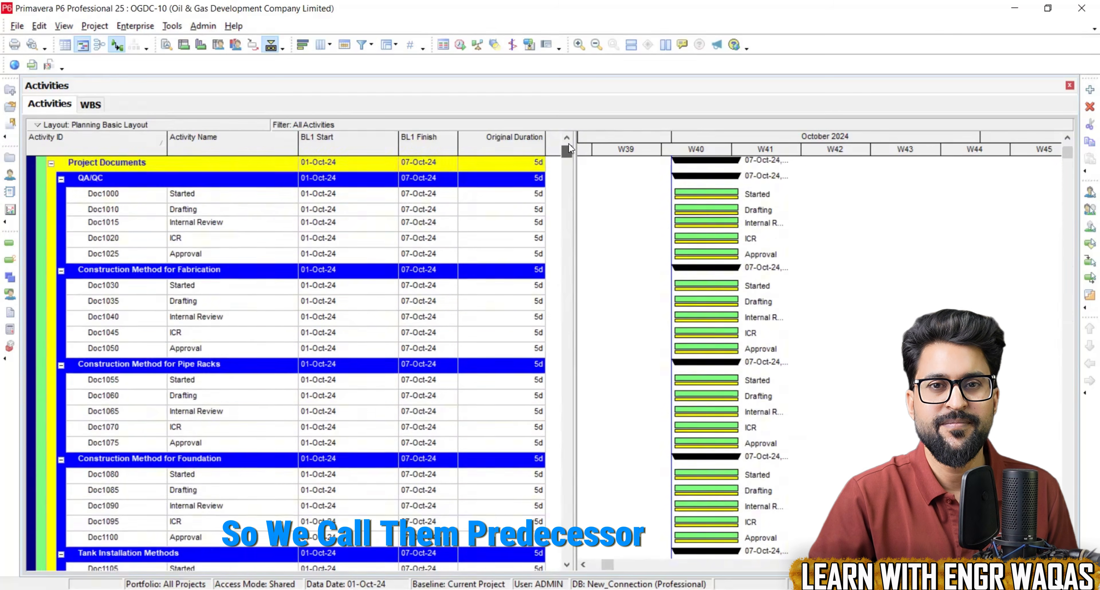
{"action": "left_click", "coordinate": [255, 234]}
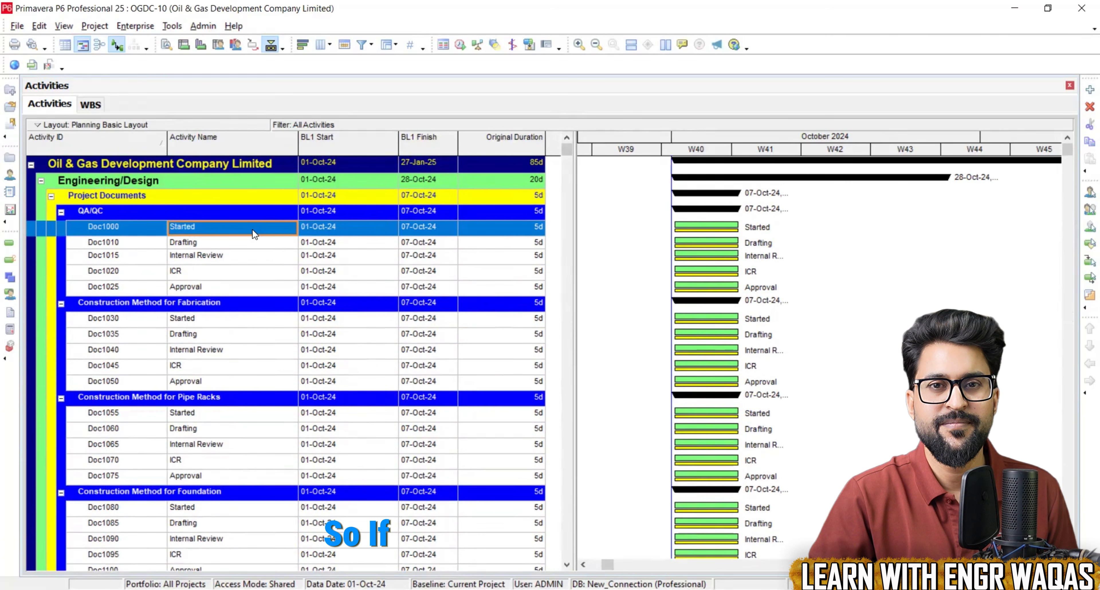
{"action": "right_click", "coordinate": [253, 230]}
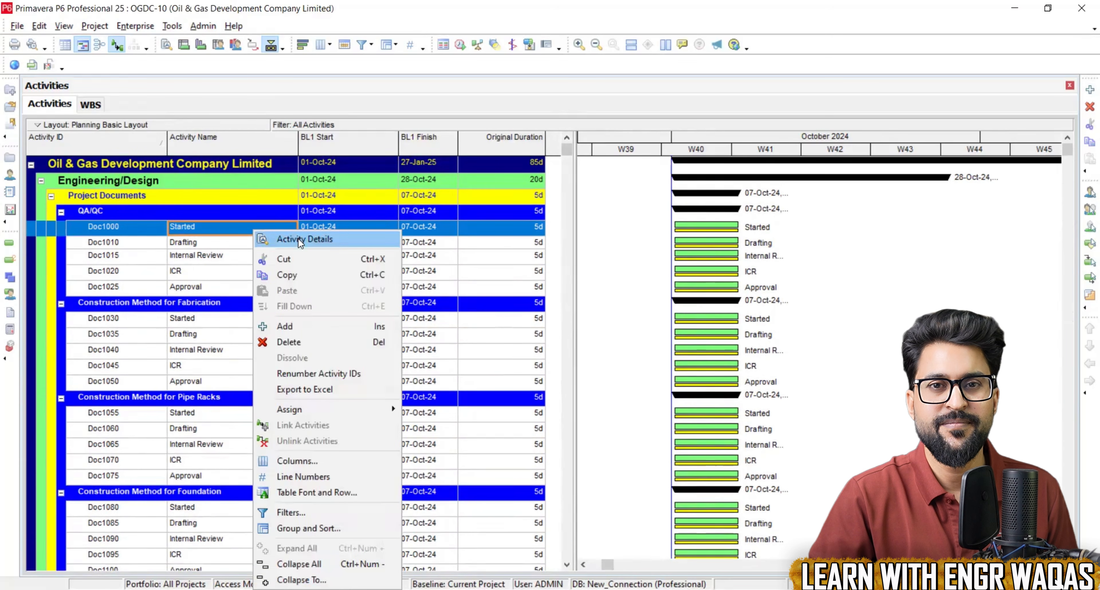
{"action": "left_click", "coordinate": [301, 240]}
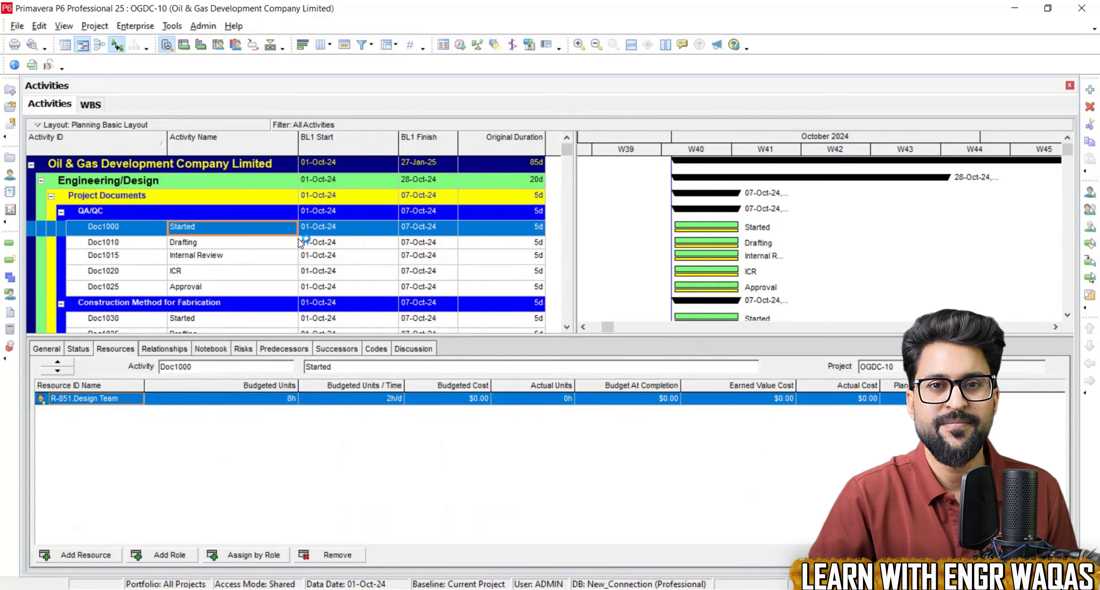
{"action": "left_click", "coordinate": [163, 350]}
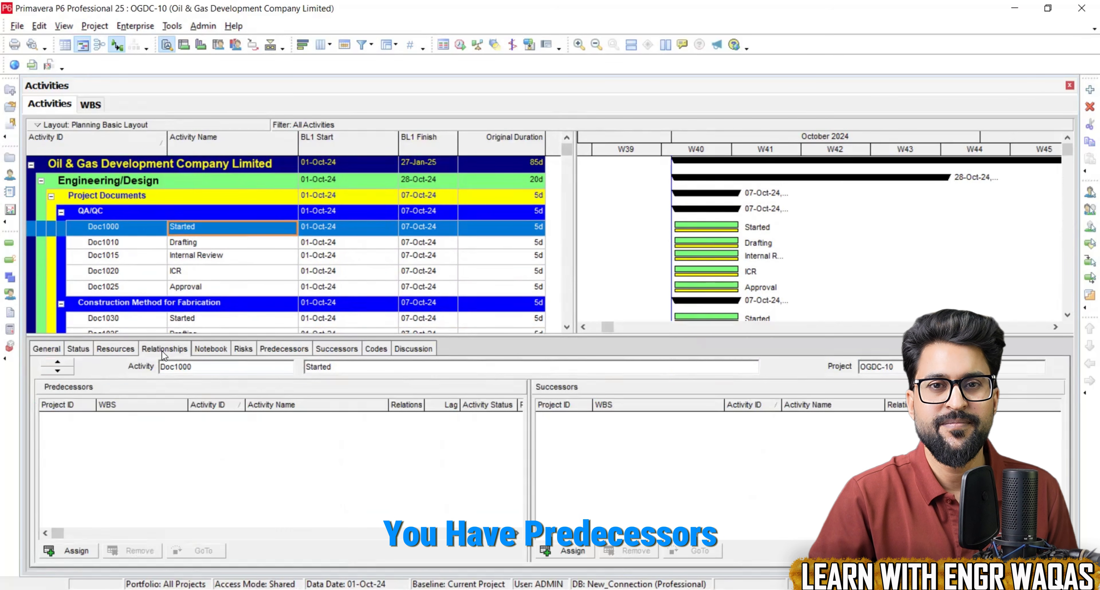
{"action": "left_click_drag", "start_coordinate": [164, 485], "coordinate": [182, 459]}
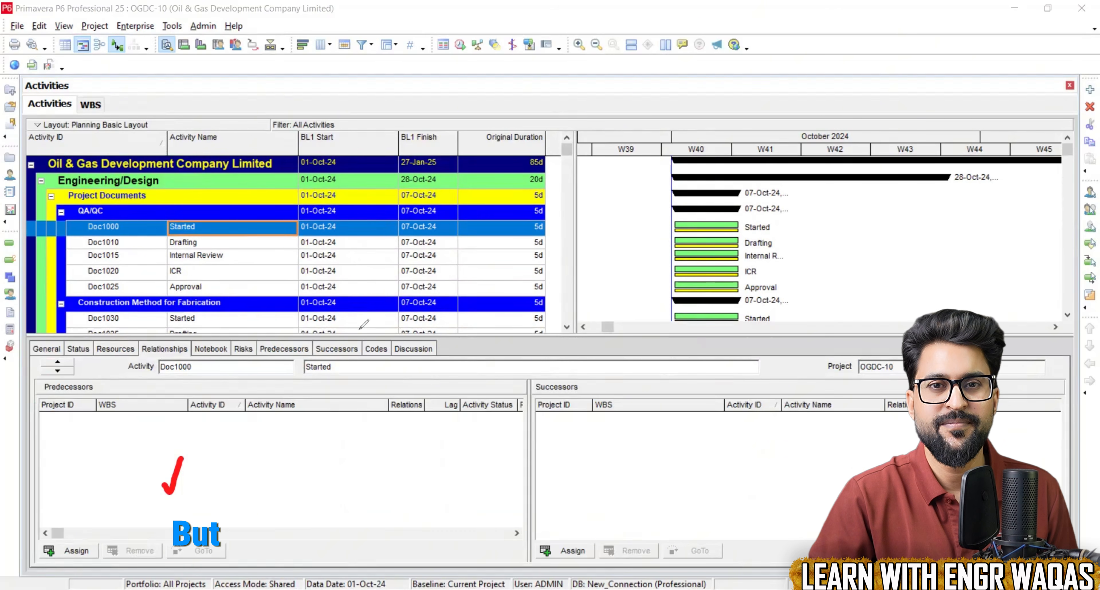
{"action": "left_click_drag", "start_coordinate": [736, 467], "coordinate": [781, 442]}
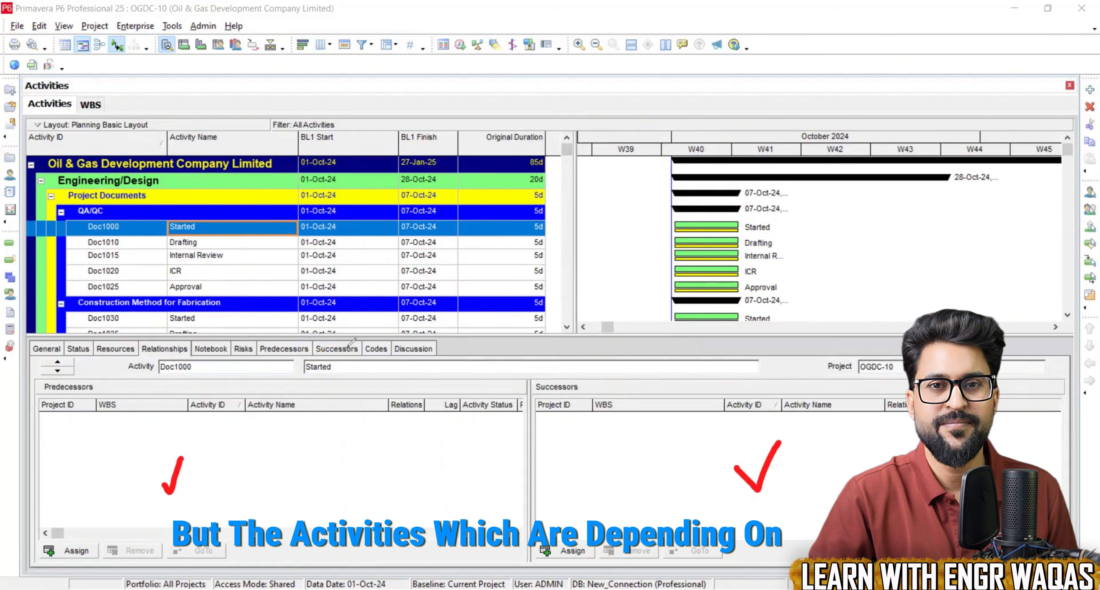
{"action": "mouse_move", "coordinate": [350, 341]}
{"action": "left_mouse_down"}
{"action": "mouse_move", "coordinate": [291, 375]}
{"action": "mouse_move", "coordinate": [353, 341]}
{"action": "left_mouse_up"}
{"action": "mouse_move", "coordinate": [207, 213]}
{"action": "left_mouse_down"}
{"action": "mouse_move", "coordinate": [160, 219]}
{"action": "mouse_move", "coordinate": [201, 236]}
{"action": "mouse_move", "coordinate": [188, 206]}
{"action": "mouse_move", "coordinate": [145, 209]}
{"action": "mouse_move", "coordinate": [150, 193]}
{"action": "left_mouse_up"}
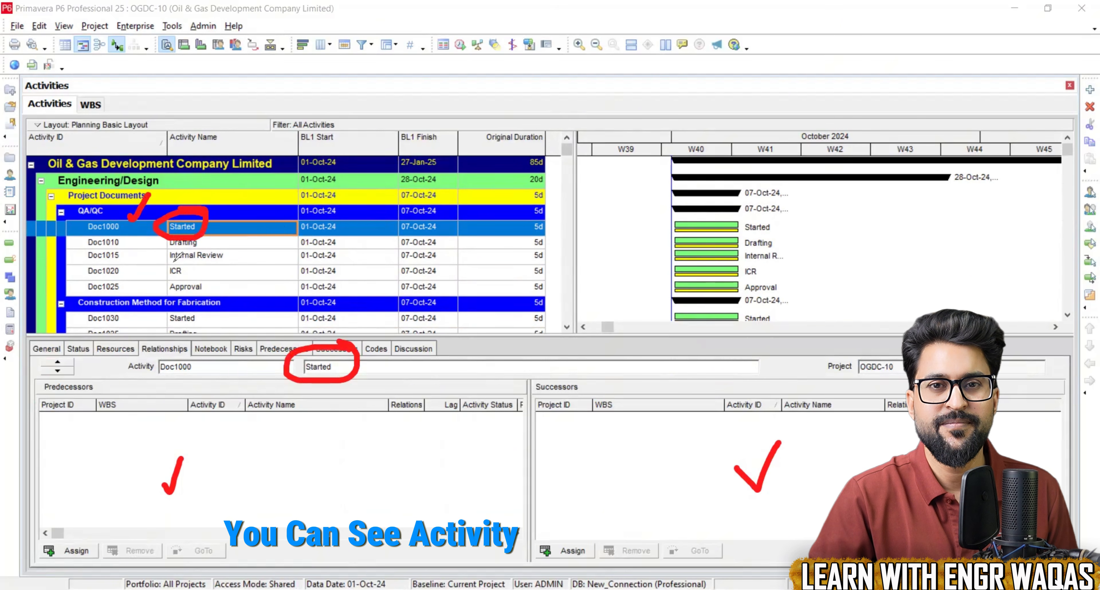
{"action": "left_click_drag", "start_coordinate": [200, 360], "coordinate": [202, 360]}
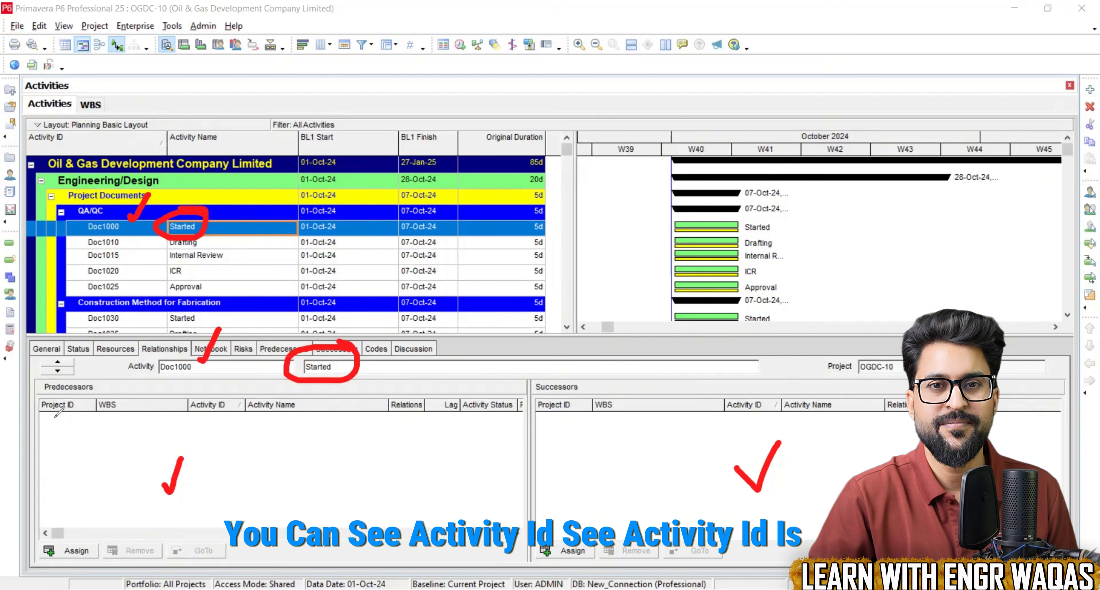
{"action": "left_click_drag", "start_coordinate": [577, 520], "coordinate": [601, 497]}
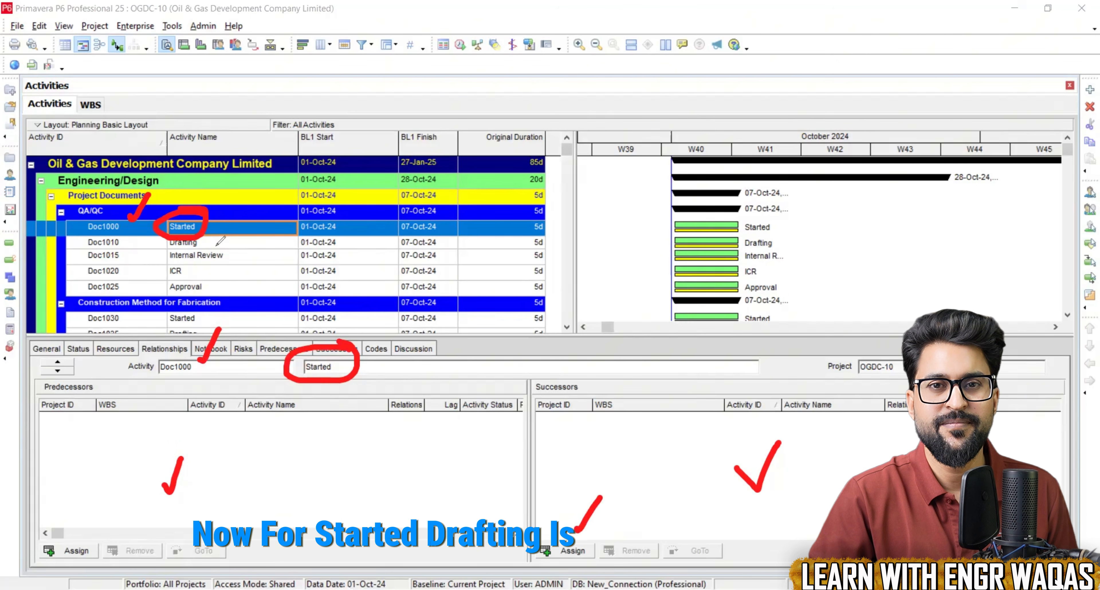
{"action": "left_click_drag", "start_coordinate": [588, 444], "coordinate": [627, 418]}
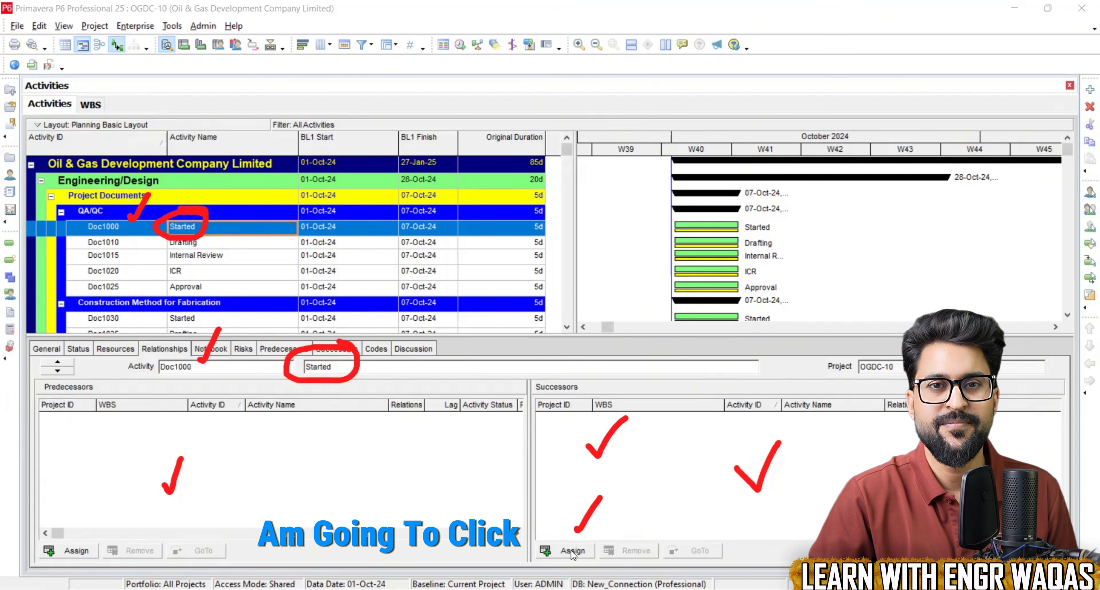
Step: Assign Drafting (Doc1010) as the successor of the QA/QC activity Started (Doc1000)
{"action": "left_click", "coordinate": [563, 549]}
{"action": "left_click", "coordinate": [487, 384]}
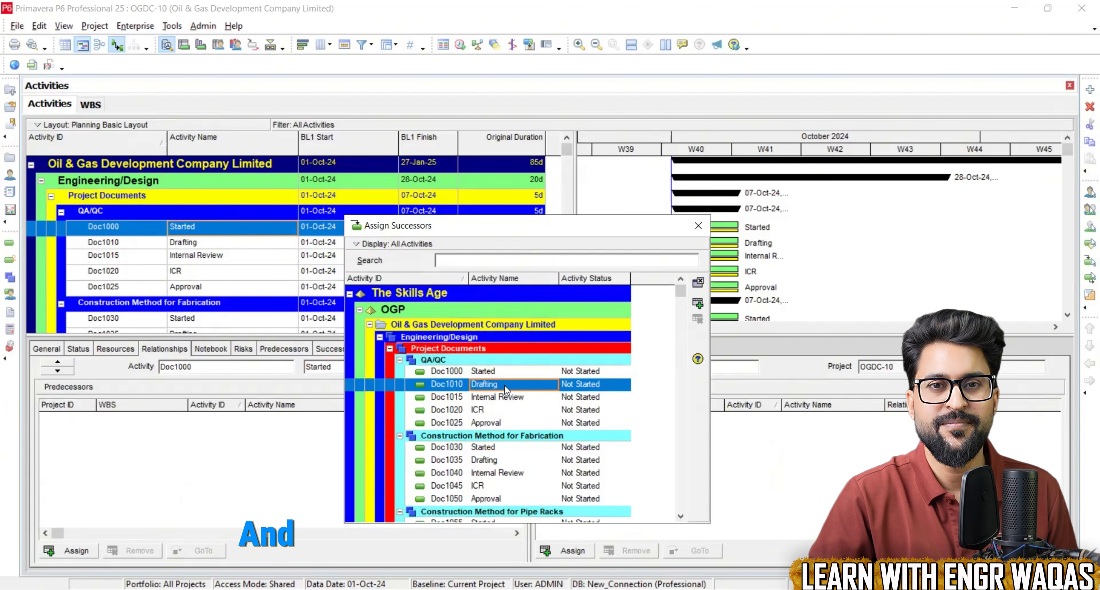
{"action": "left_click", "coordinate": [698, 303]}
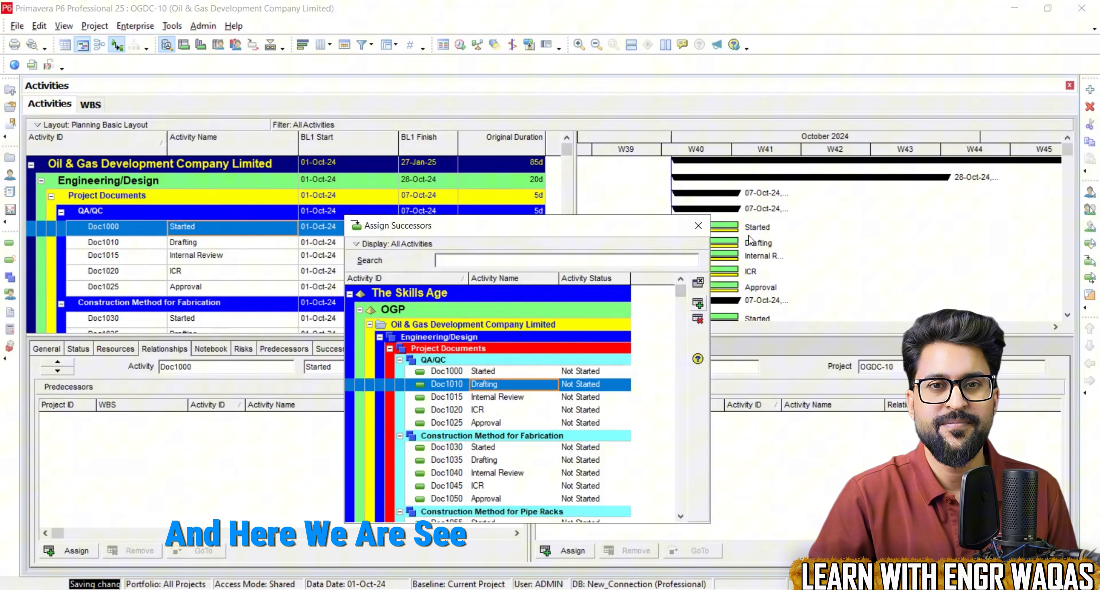
{"action": "left_click", "coordinate": [698, 225]}
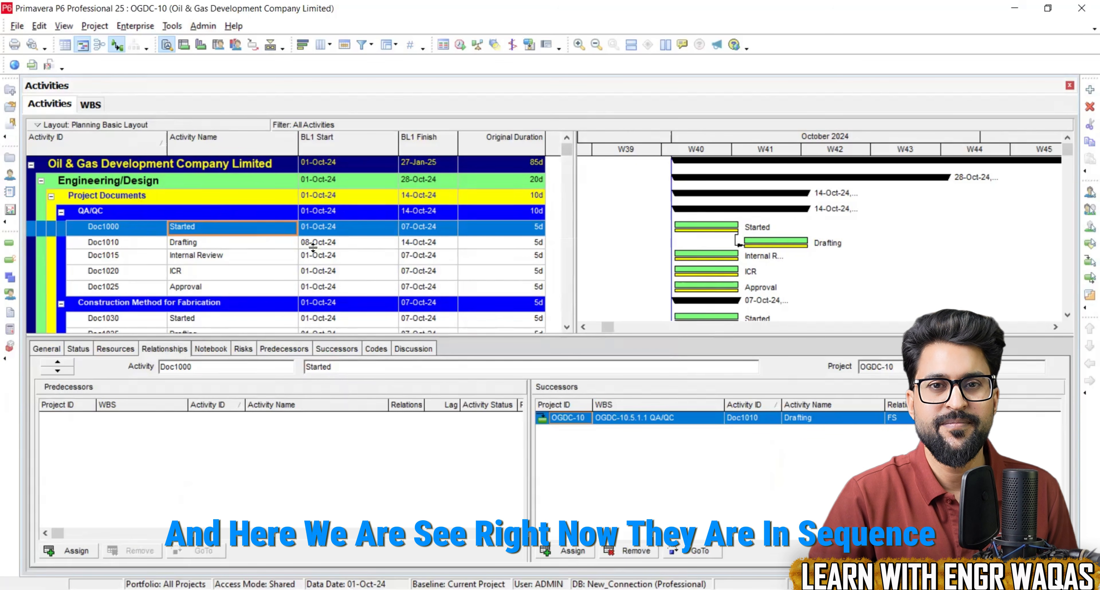
Step: Assign Internal Review (Doc1015) as the successor of the QA/QC activity Drafting (Doc1010)
{"action": "left_click", "coordinate": [288, 243]}
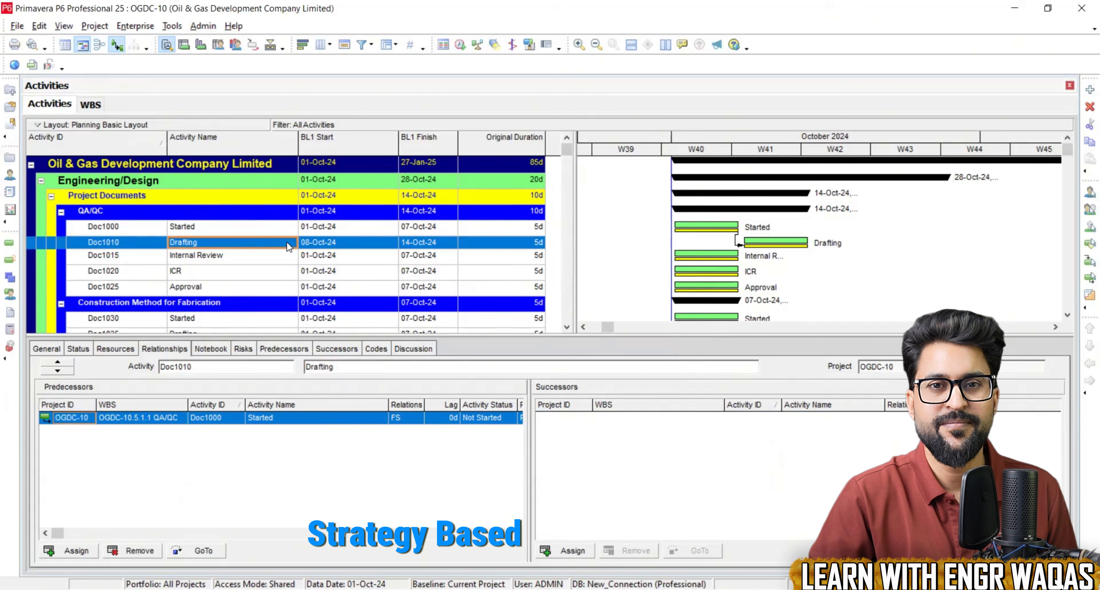
{"action": "left_click", "coordinate": [571, 552]}
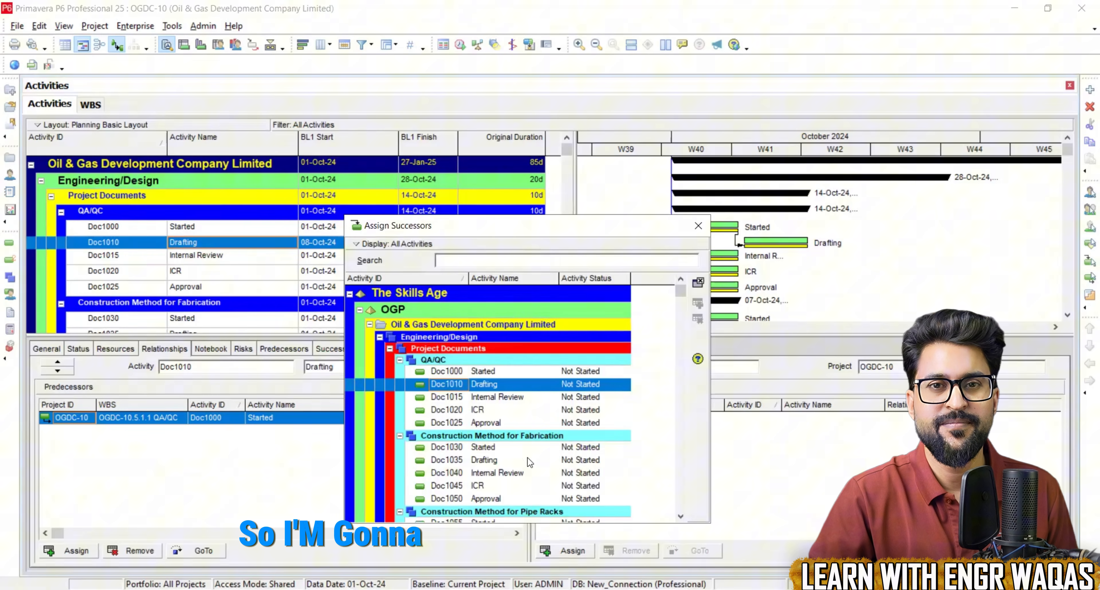
{"action": "left_click", "coordinate": [512, 397]}
{"action": "left_click", "coordinate": [697, 303]}
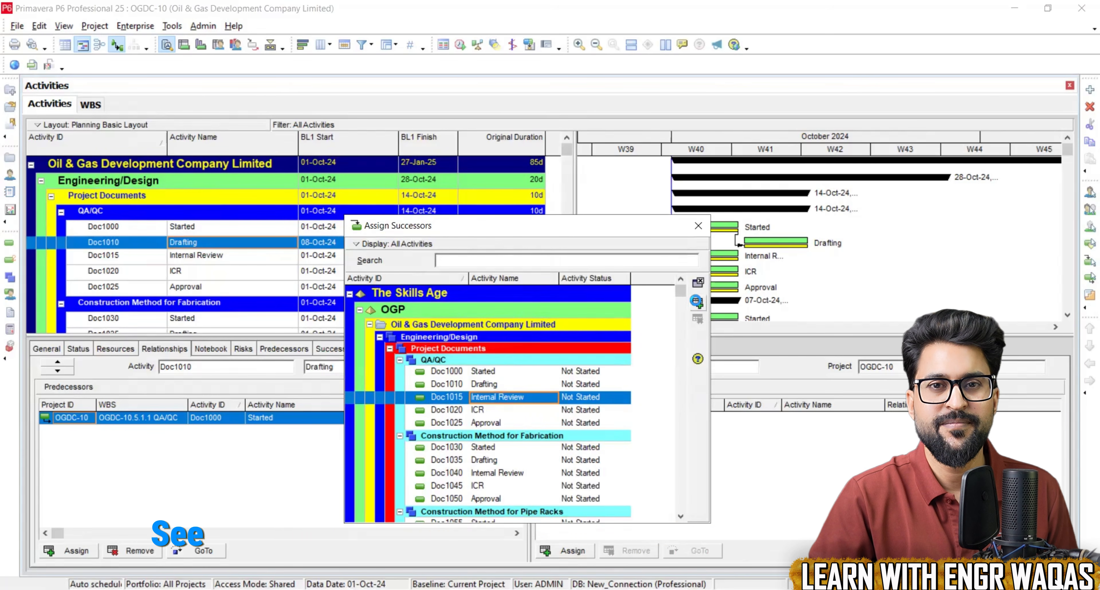
{"action": "left_click", "coordinate": [700, 225]}
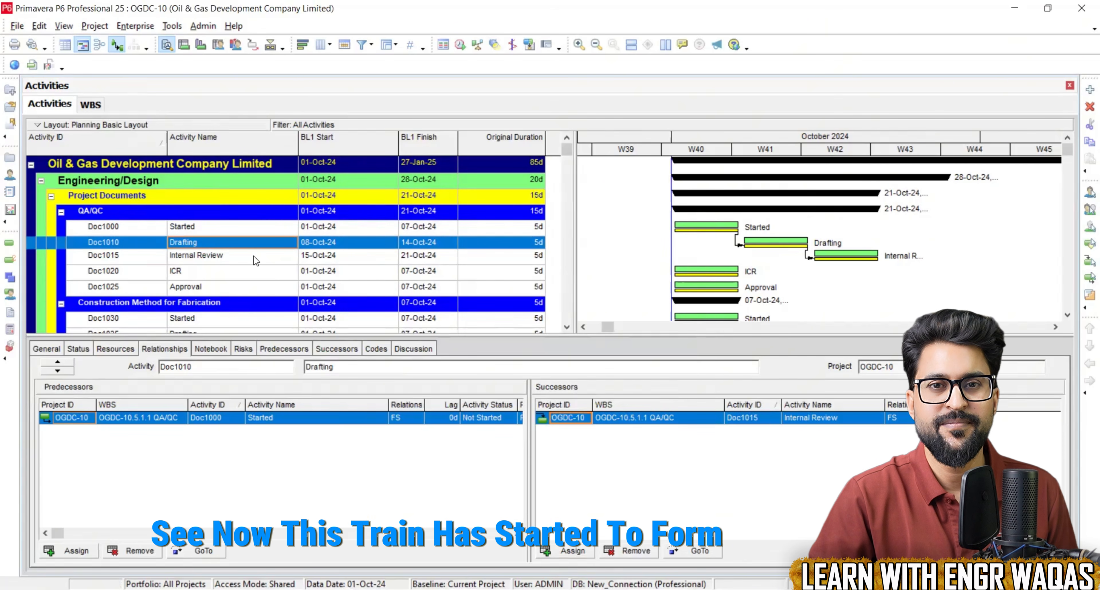
Step: Assign ICR (Doc1020) as the successor of the QA/QC activity Internal Review (Doc1015)
{"action": "left_click", "coordinate": [254, 256]}
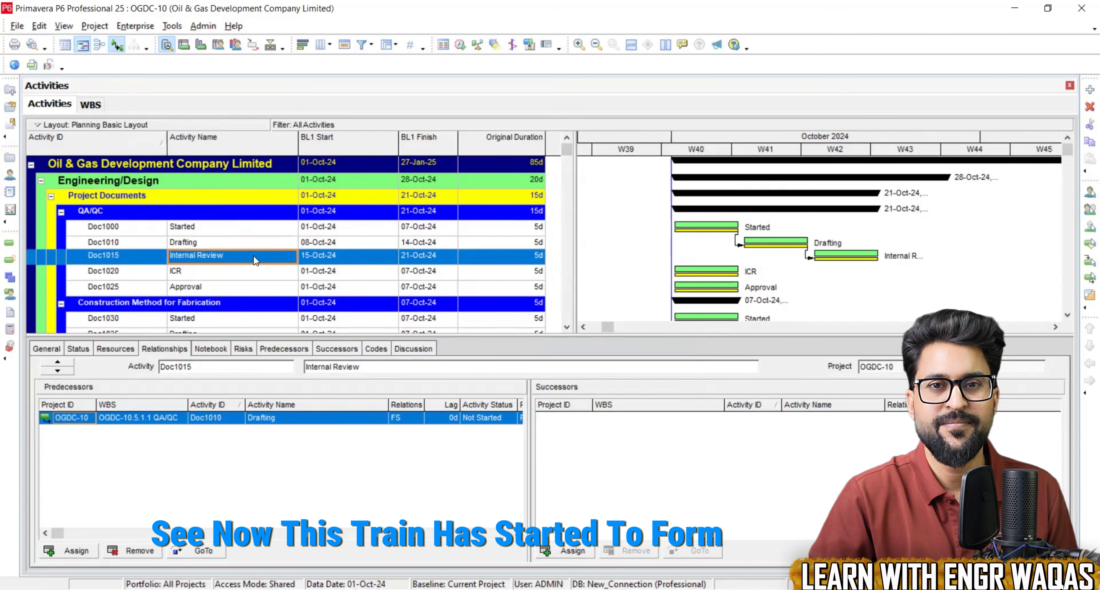
{"action": "left_click", "coordinate": [568, 551]}
{"action": "left_click", "coordinate": [513, 411]}
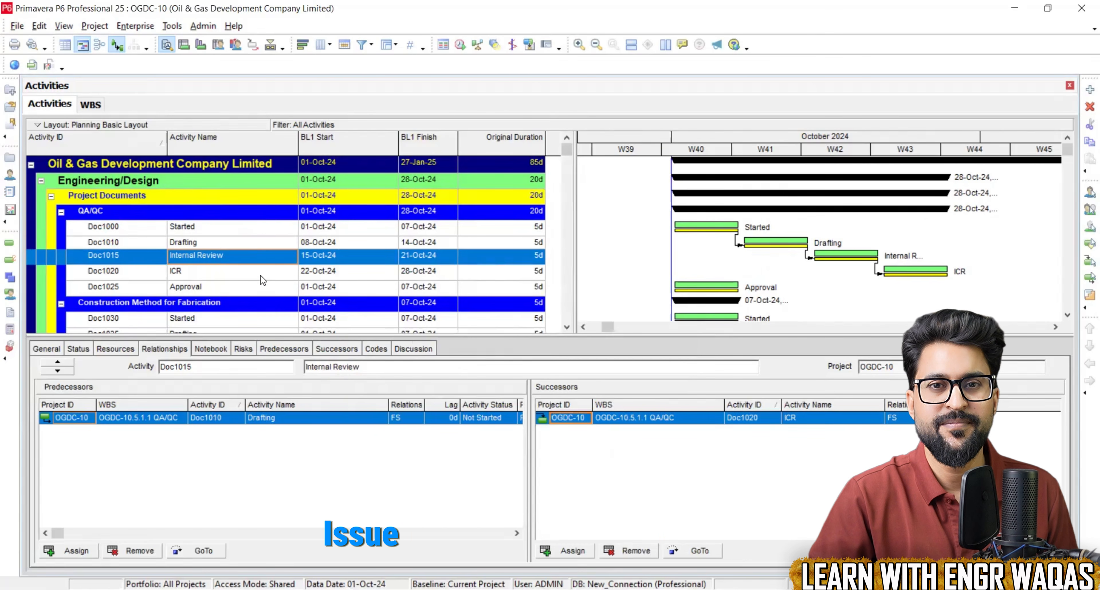
Step: Assign Approval (Doc1025) as the successor of the QA/QC activity ICR (Doc1020)
{"action": "left_click", "coordinate": [261, 273]}
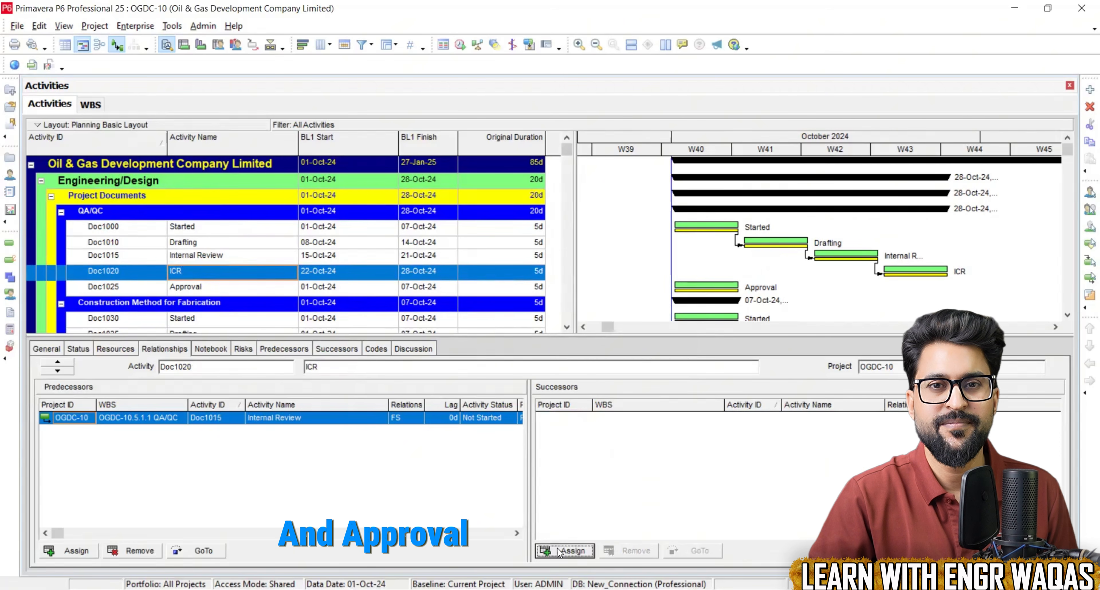
{"action": "left_click", "coordinate": [568, 551]}
{"action": "left_click", "coordinate": [502, 422]}
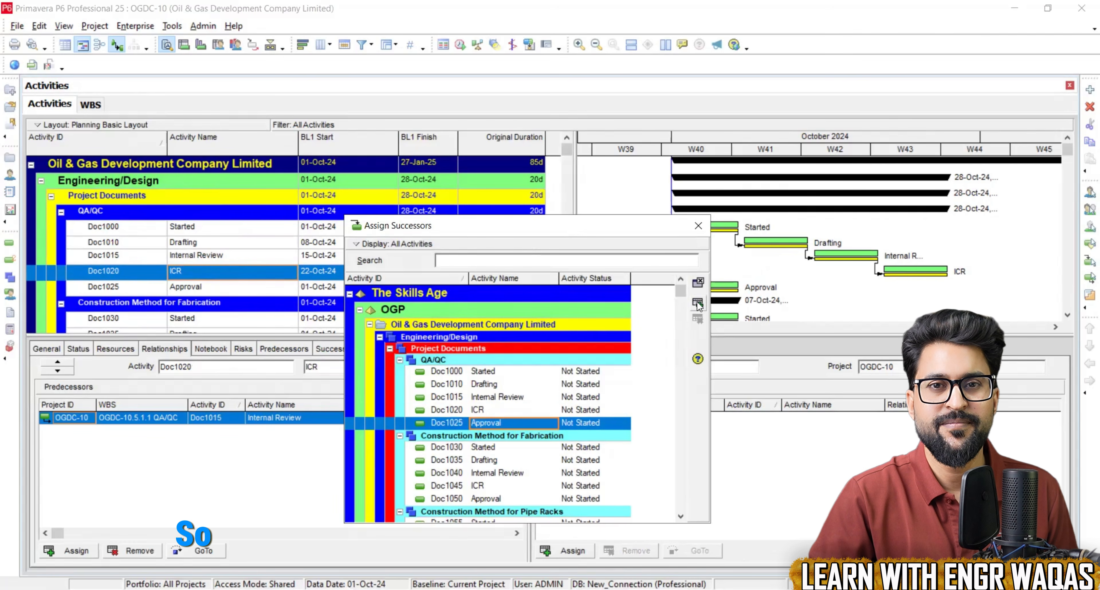
{"action": "left_click", "coordinate": [698, 302]}
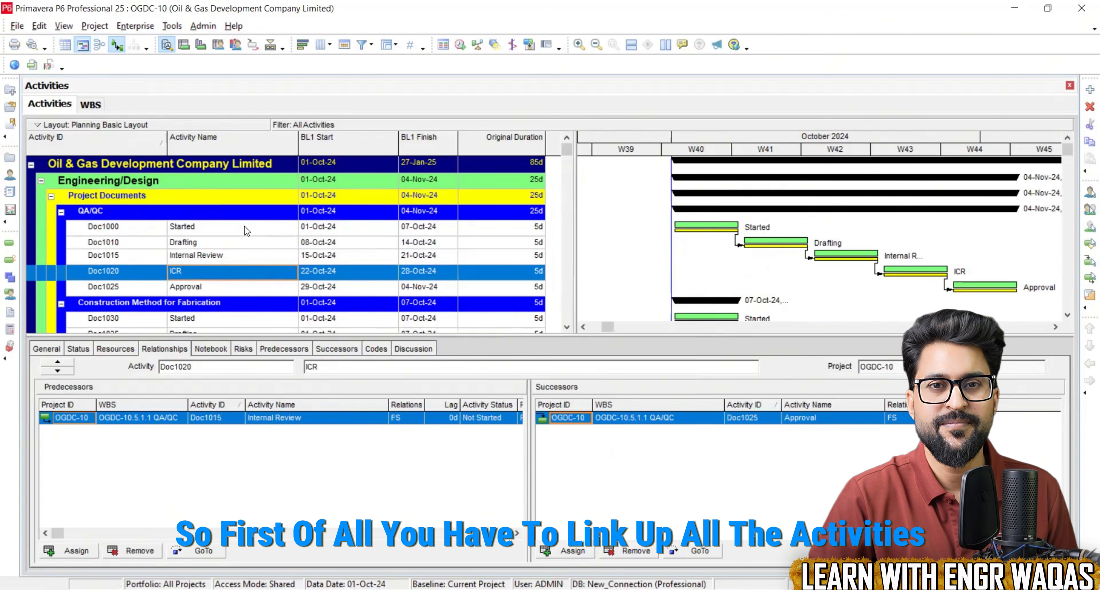
Step: Review the relationships of the QA/QC activities and of the activities under Construction Method for Fabrication
{"action": "left_click", "coordinate": [251, 230]}
{"action": "left_click", "coordinate": [255, 294]}
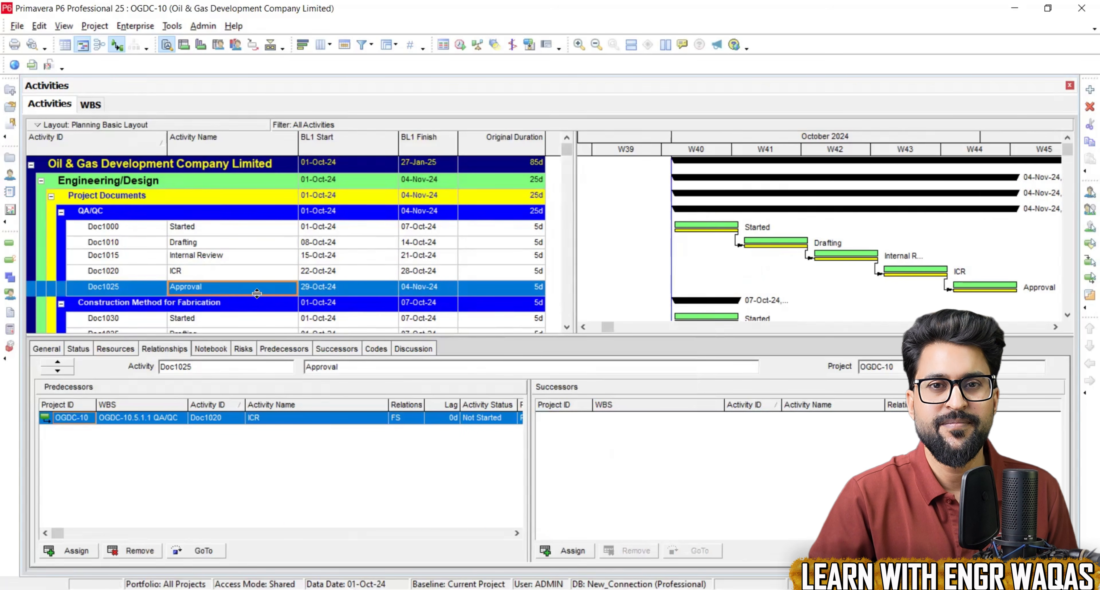
{"action": "scroll", "coordinate": [225, 240], "scroll_direction": "down", "scroll_amount": 2}
{"action": "left_click", "coordinate": [225, 239]}
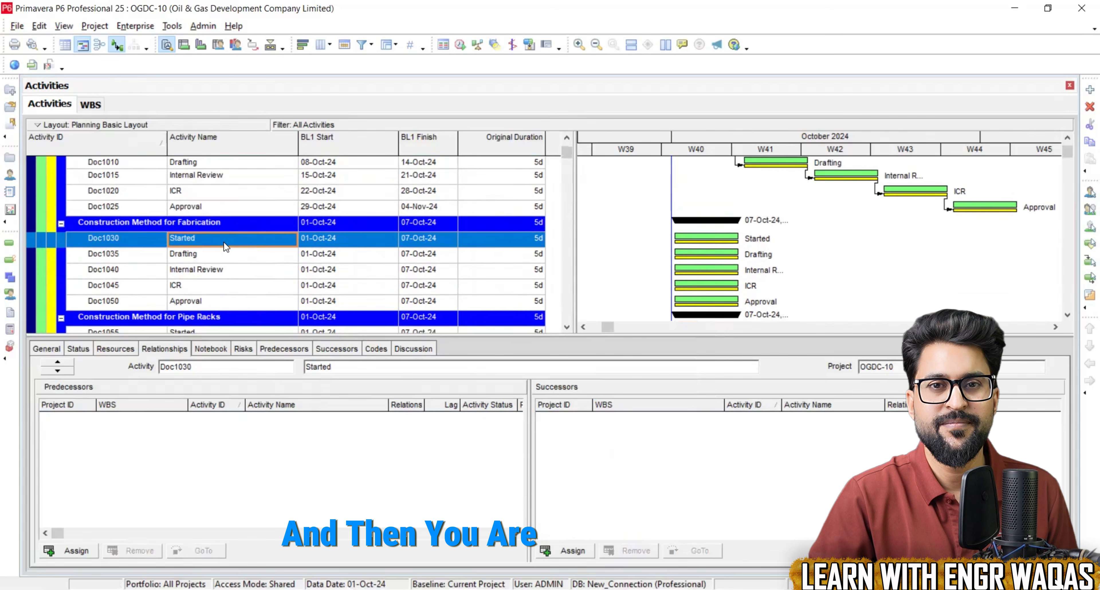
{"action": "left_click", "coordinate": [220, 301]}
{"action": "left_click", "coordinate": [219, 287]}
{"action": "left_click", "coordinate": [223, 270]}
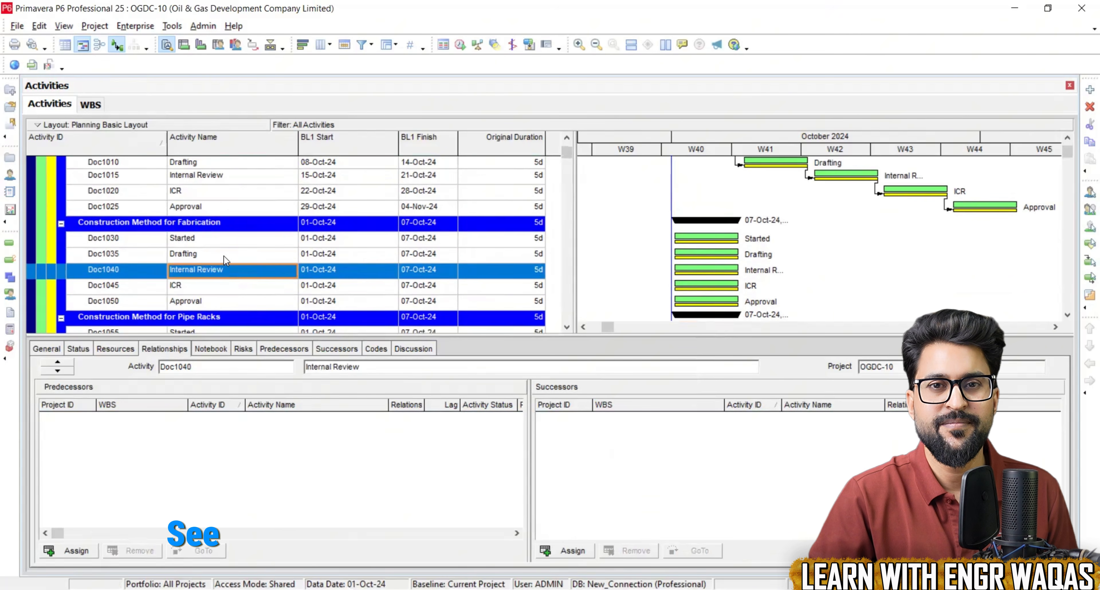
{"action": "left_click", "coordinate": [223, 254]}
{"action": "left_click", "coordinate": [230, 238]}
{"action": "scroll", "coordinate": [313, 279], "scroll_direction": "up", "scroll_amount": 1}
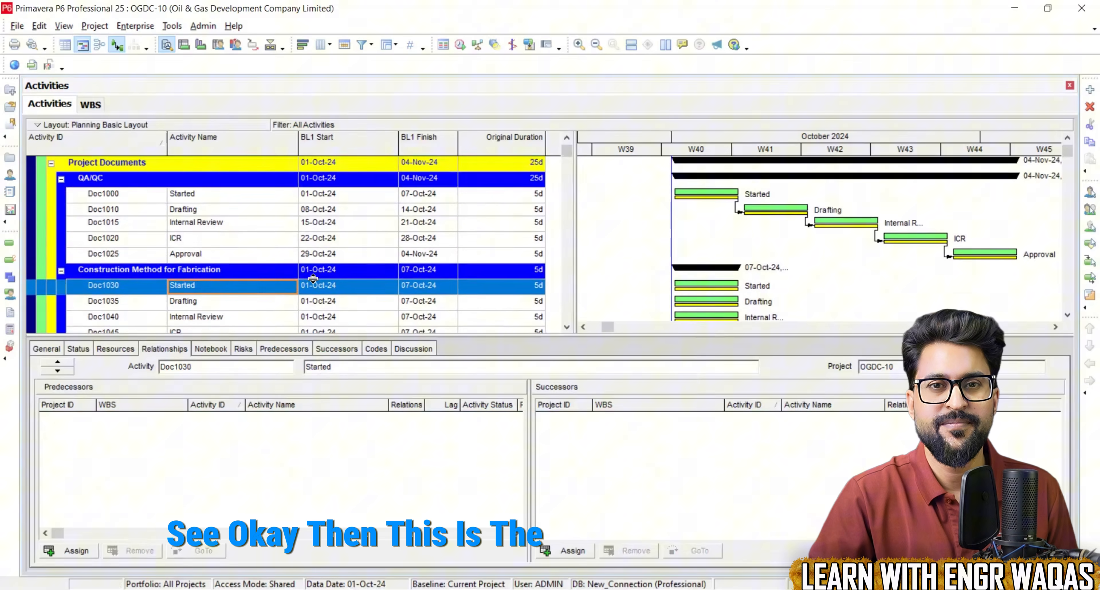
{"action": "scroll", "coordinate": [313, 279], "scroll_direction": "up", "scroll_amount": 1}
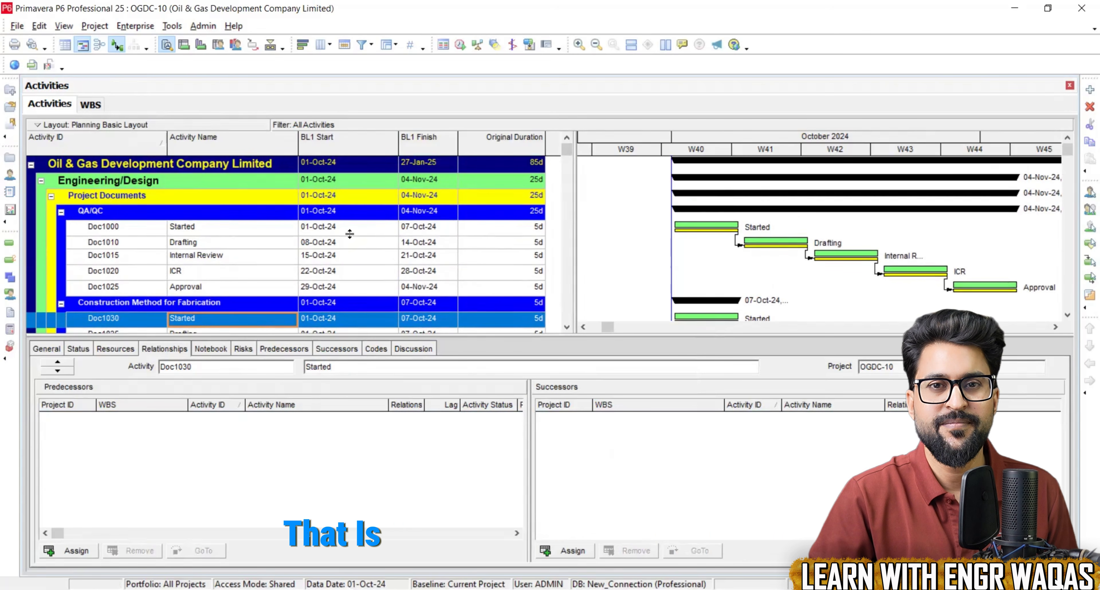
Step: Set the relationship type between Started (Doc1000) and its successor Drafting (Doc1010) to SS
{"action": "left_click", "coordinate": [425, 229]}
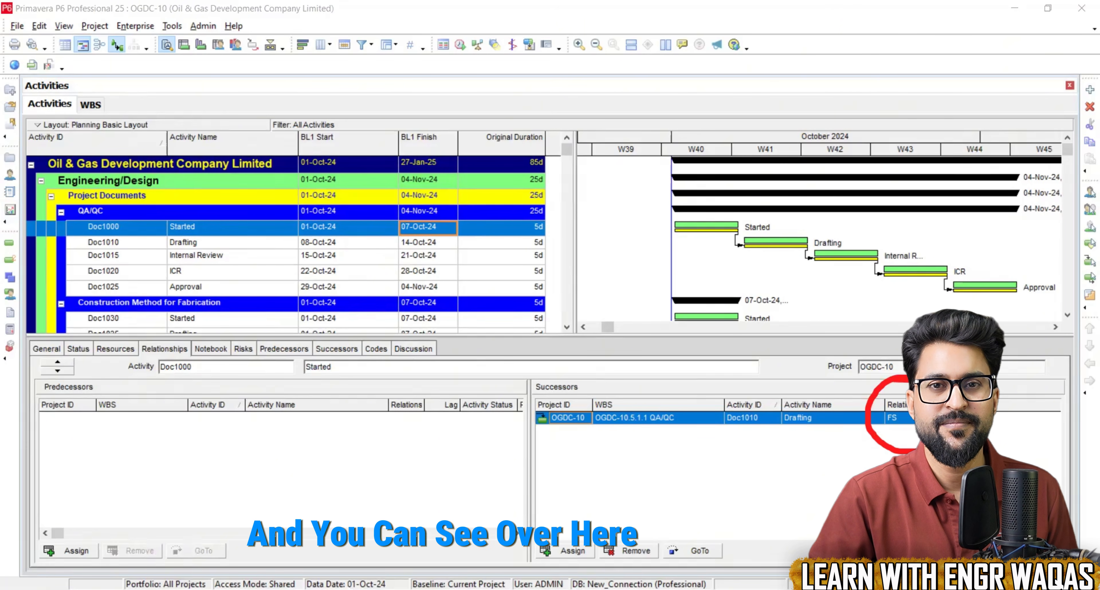
{"action": "double_click", "coordinate": [906, 418]}
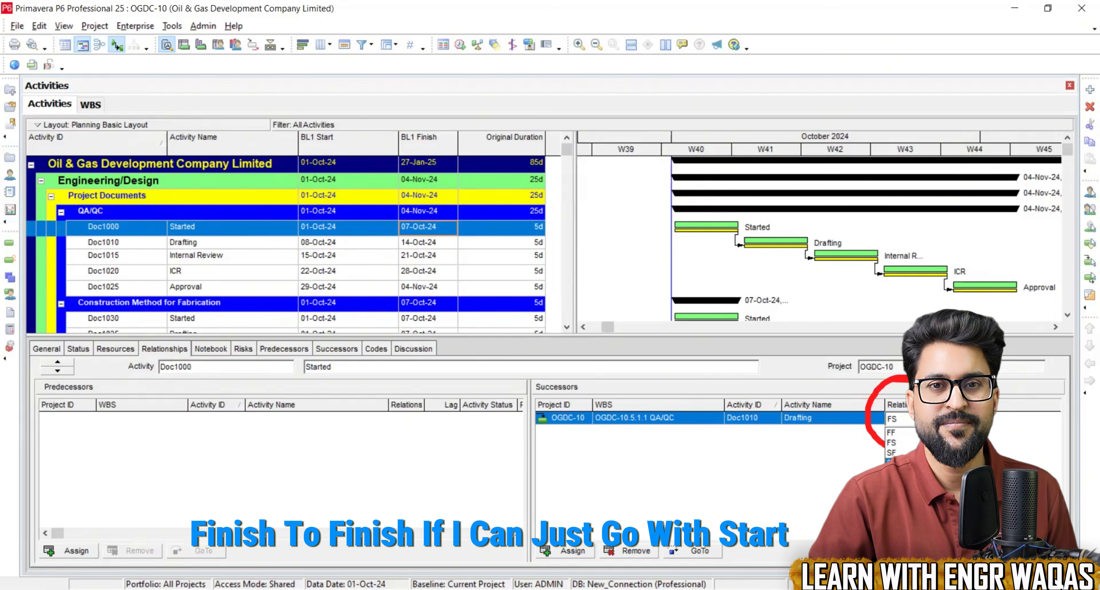
{"action": "left_click", "coordinate": [893, 462]}
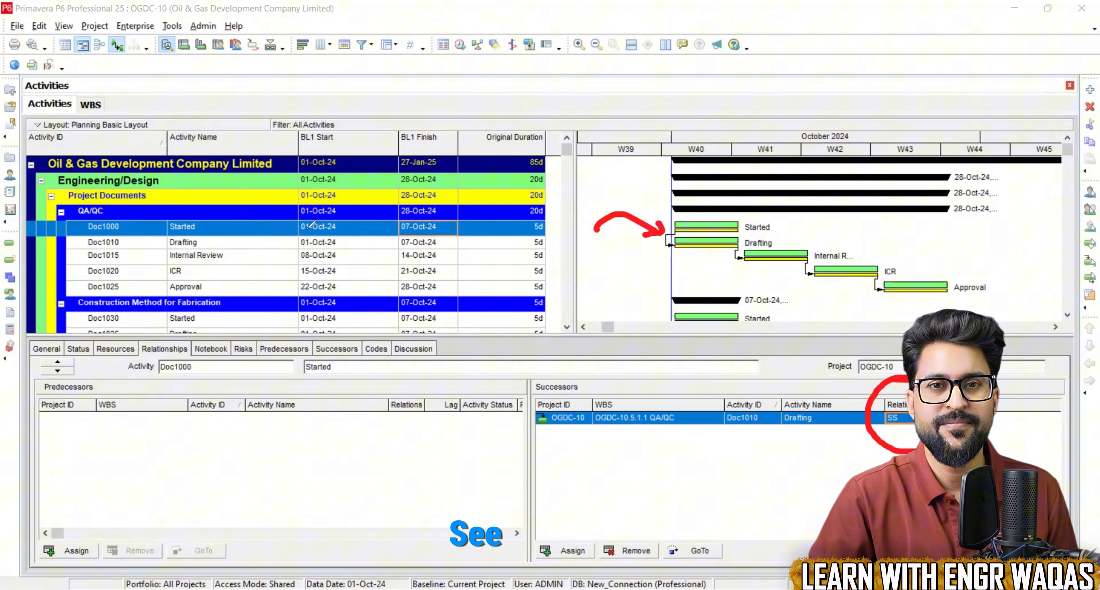
{"action": "mouse_move", "coordinate": [309, 217]}
{"action": "left_mouse_down"}
{"action": "mouse_move", "coordinate": [292, 222]}
{"action": "mouse_move", "coordinate": [338, 252]}
{"action": "mouse_move", "coordinate": [305, 218]}
{"action": "left_mouse_up"}
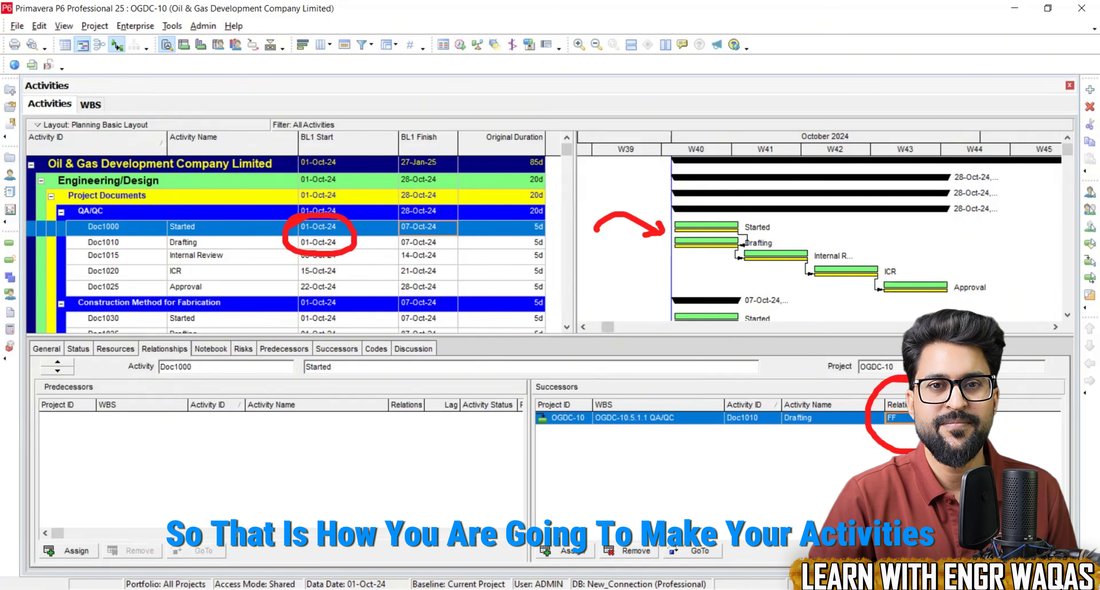
Step: Set the relationship type between Started (Doc1000) and its successor Drafting (Doc1010) to FS and give the link a negative lag
{"action": "left_click", "coordinate": [885, 419]}
{"action": "left_click", "coordinate": [896, 442]}
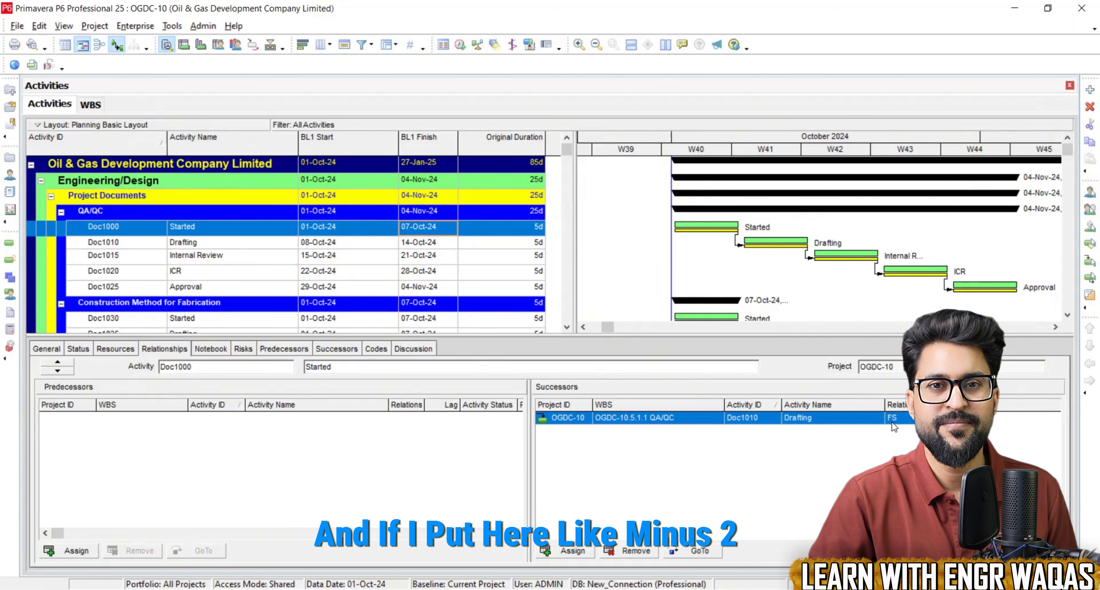
{"action": "key", "text": "Return"}
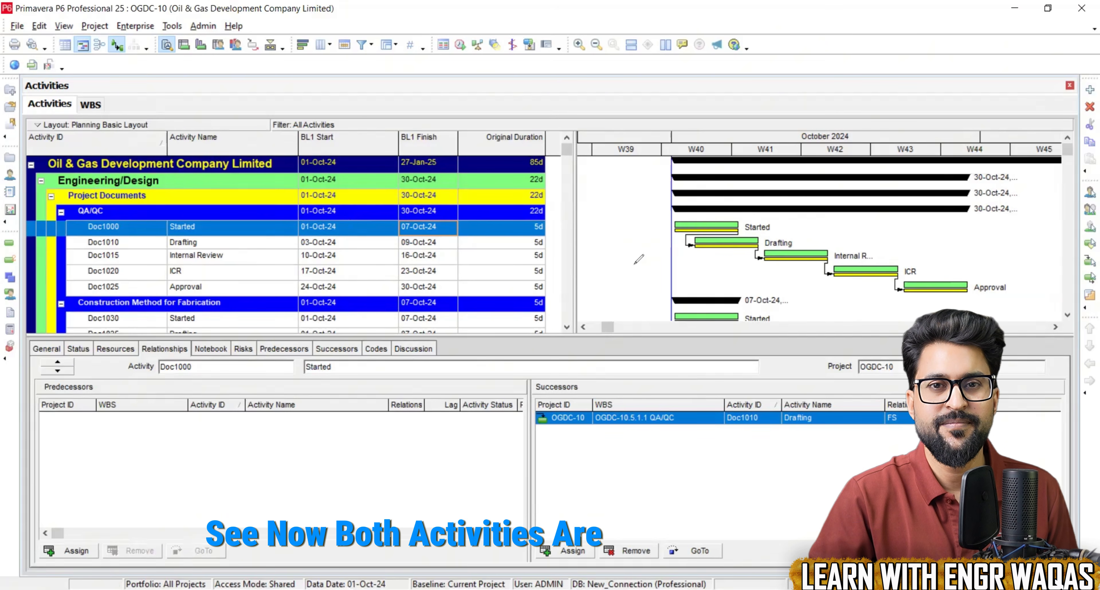
{"action": "left_click", "coordinate": [803, 452]}
{"action": "left_click", "coordinate": [673, 218]}
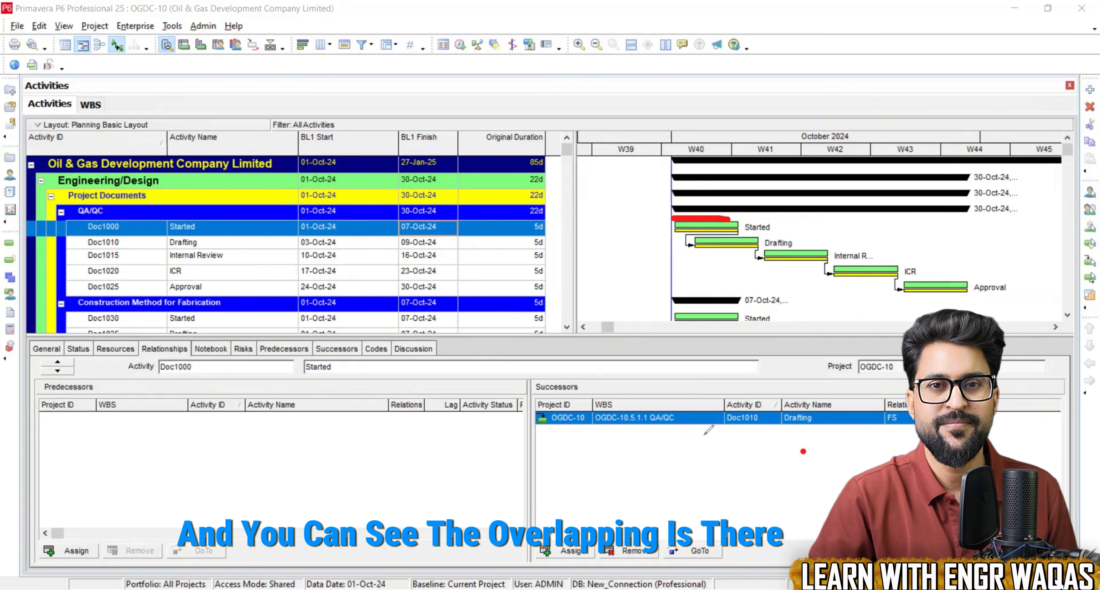
{"action": "left_click_drag", "start_coordinate": [611, 455], "coordinate": [689, 454]}
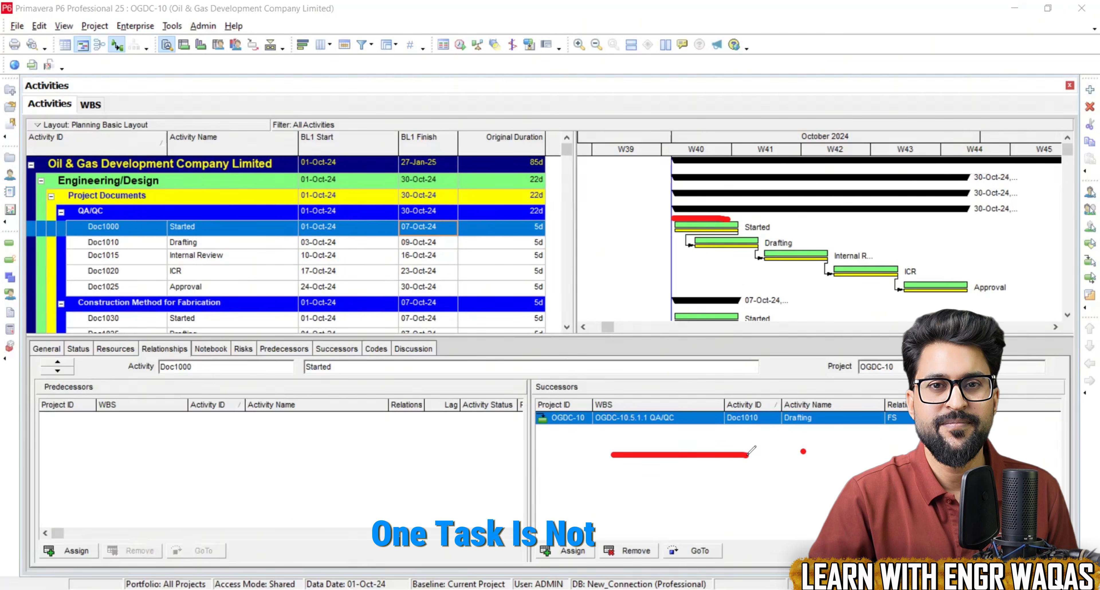
{"action": "left_click_drag", "start_coordinate": [654, 480], "coordinate": [804, 476]}
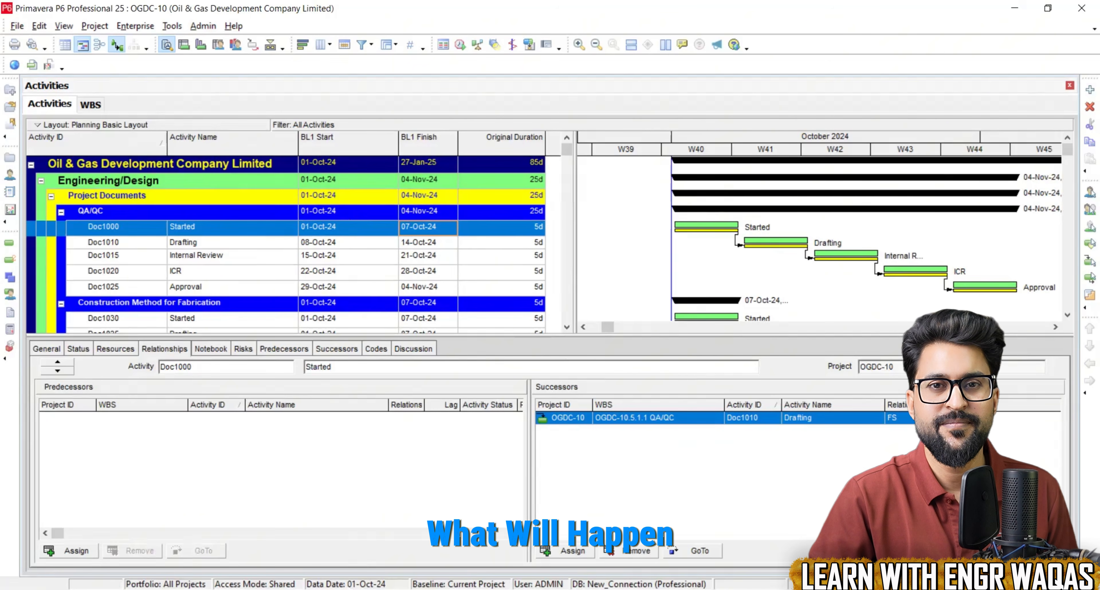
Step: Try a 2d lag on the link from Started (Doc1000) to Drafting (Doc1010), and remove the lag again
{"action": "key", "text": "Return"}
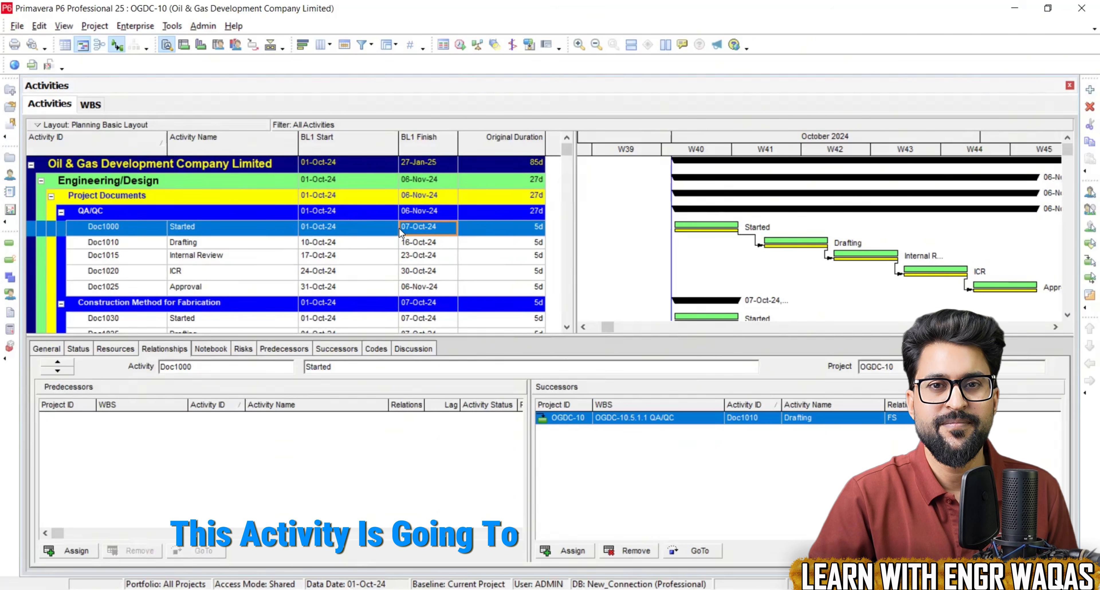
{"action": "left_click", "coordinate": [357, 246]}
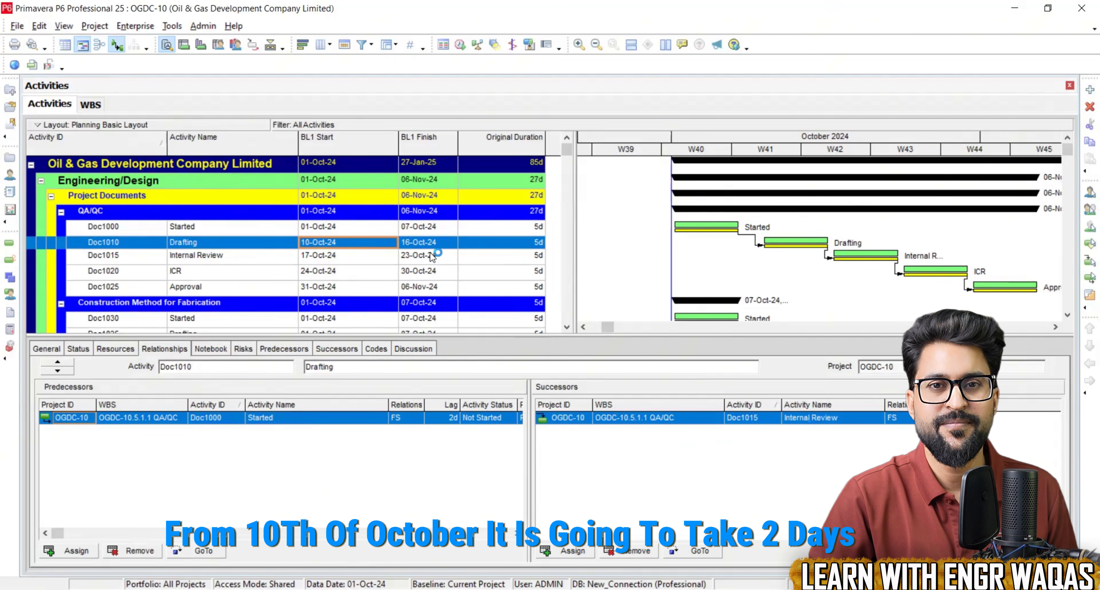
{"action": "left_click", "coordinate": [411, 229]}
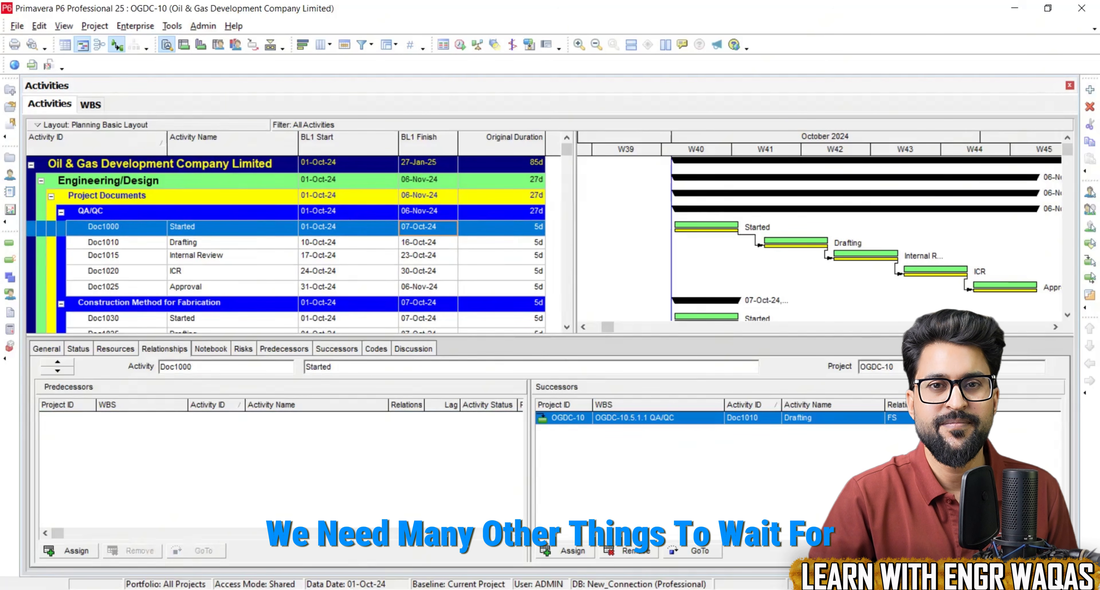
{"action": "key", "text": "Return"}
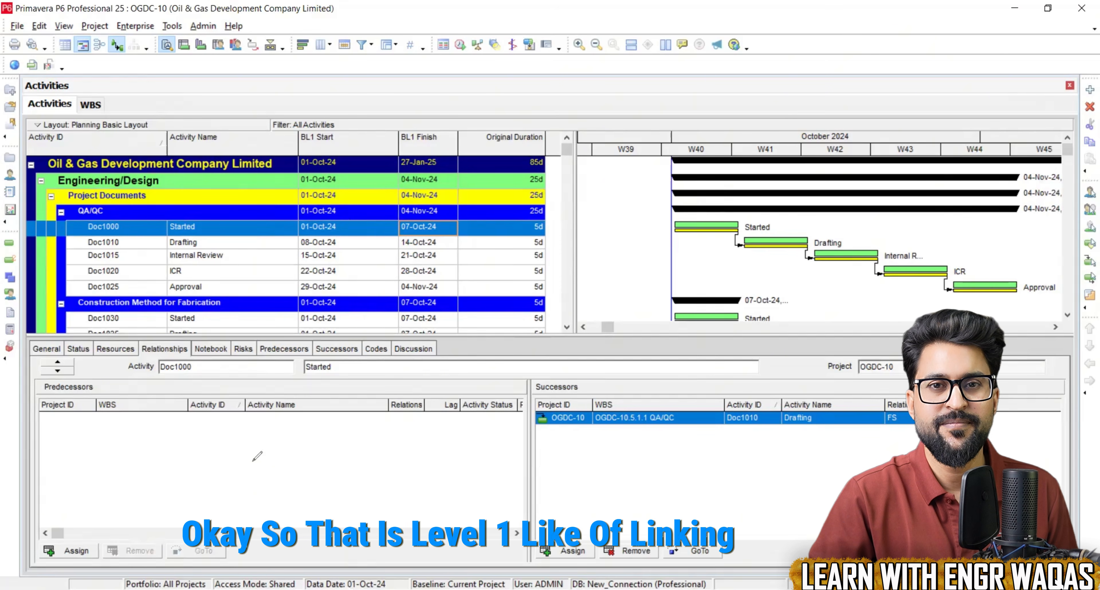
{"action": "left_click_drag", "start_coordinate": [250, 443], "coordinate": [300, 483]}
{"action": "mouse_move", "coordinate": [305, 472]}
{"action": "left_mouse_down"}
{"action": "mouse_move", "coordinate": [323, 471]}
{"action": "mouse_move", "coordinate": [299, 481]}
{"action": "mouse_move", "coordinate": [355, 483]}
{"action": "left_mouse_up"}
{"action": "left_click", "coordinate": [295, 453]}
{"action": "left_click_drag", "start_coordinate": [378, 443], "coordinate": [358, 469]}
{"action": "mouse_move", "coordinate": [361, 467]}
{"action": "left_mouse_down"}
{"action": "mouse_move", "coordinate": [384, 478]}
{"action": "mouse_move", "coordinate": [538, 470]}
{"action": "mouse_move", "coordinate": [609, 485]}
{"action": "mouse_move", "coordinate": [635, 450]}
{"action": "left_mouse_up"}
{"action": "left_click_drag", "start_coordinate": [598, 469], "coordinate": [697, 479]}
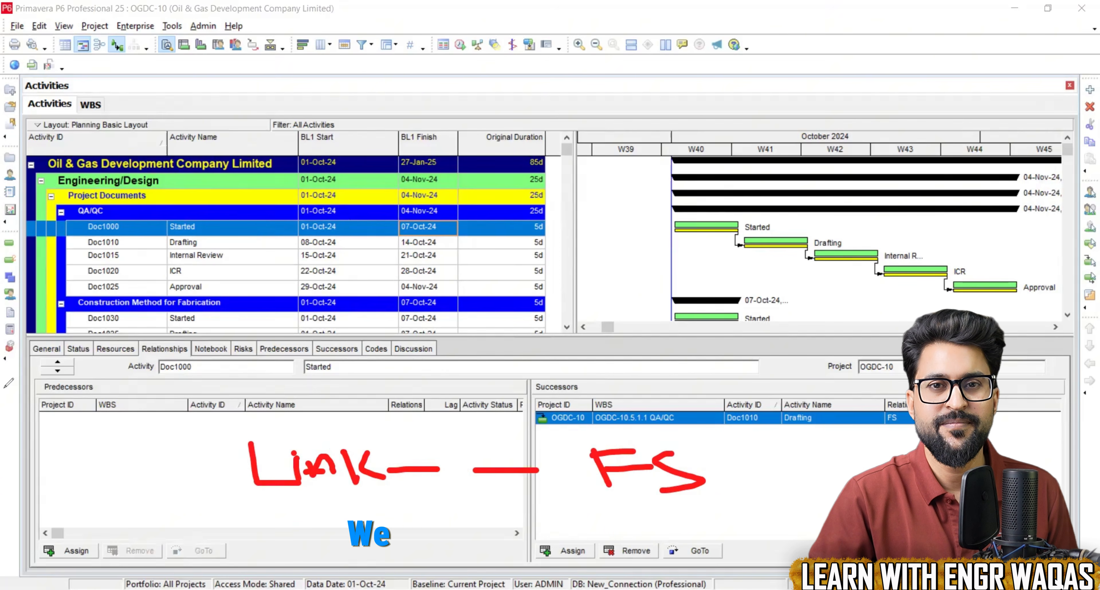
{"action": "mouse_move", "coordinate": [346, 452]}
{"action": "left_mouse_down"}
{"action": "mouse_move", "coordinate": [354, 483]}
{"action": "mouse_move", "coordinate": [353, 453]}
{"action": "mouse_move", "coordinate": [470, 479]}
{"action": "left_mouse_up"}
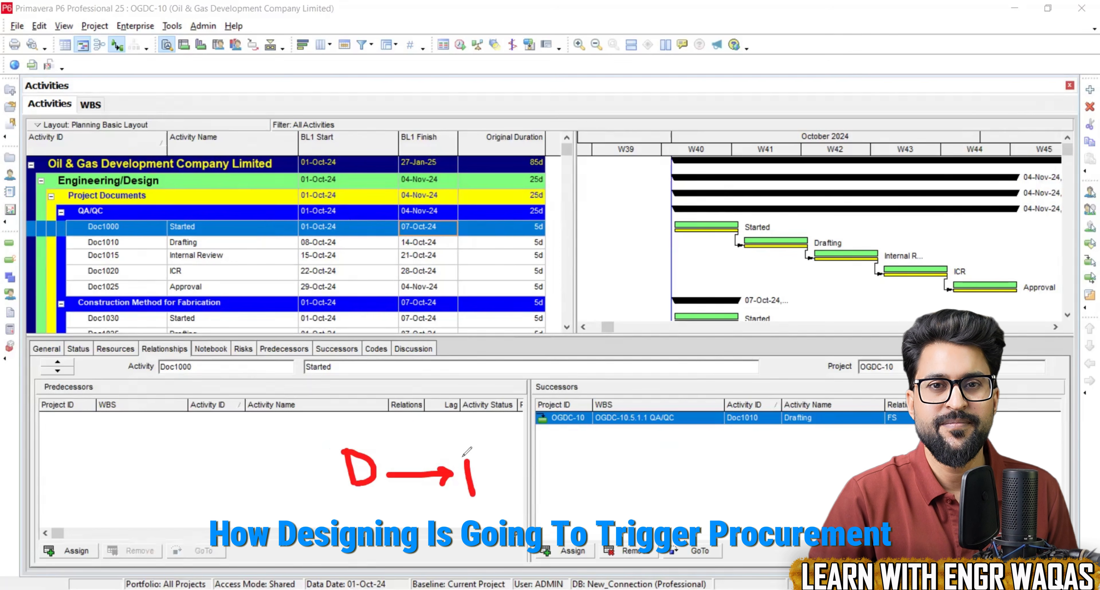
{"action": "left_click", "coordinate": [375, 451]}
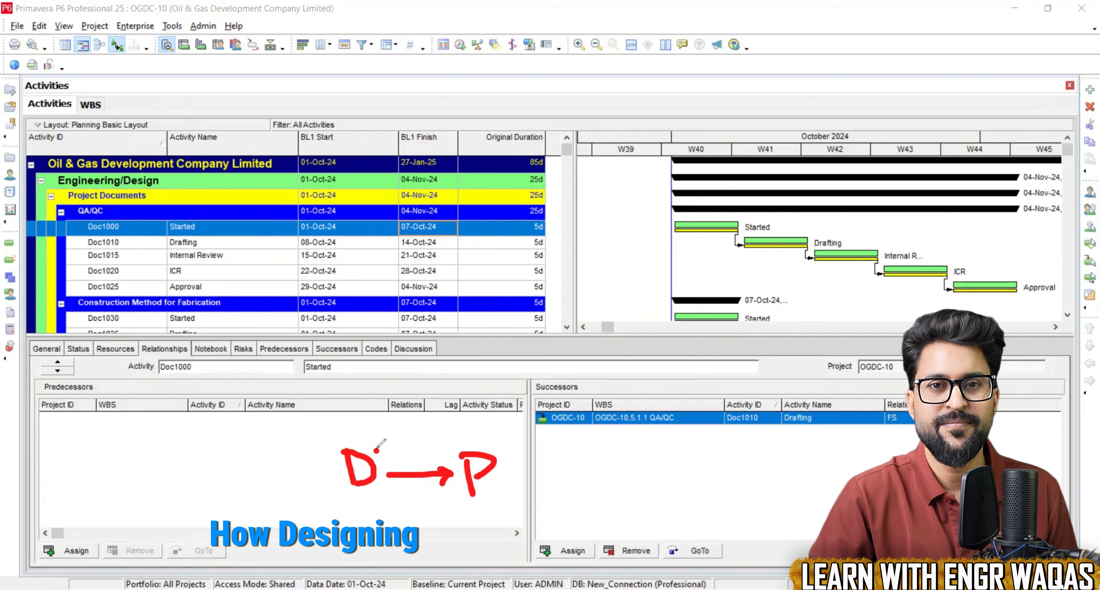
{"action": "left_click_drag", "start_coordinate": [447, 370], "coordinate": [462, 367]}
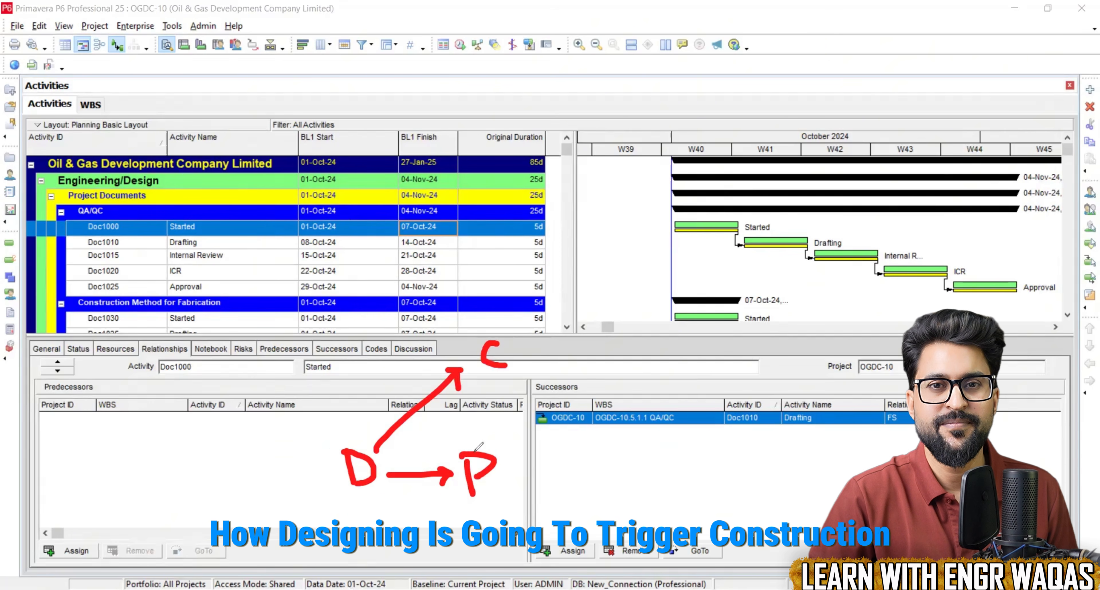
{"action": "mouse_move", "coordinate": [479, 446]}
{"action": "left_mouse_down"}
{"action": "mouse_move", "coordinate": [486, 376]}
{"action": "mouse_move", "coordinate": [483, 387]}
{"action": "mouse_move", "coordinate": [496, 391]}
{"action": "left_mouse_up"}
{"action": "left_click_drag", "start_coordinate": [552, 326], "coordinate": [554, 368]}
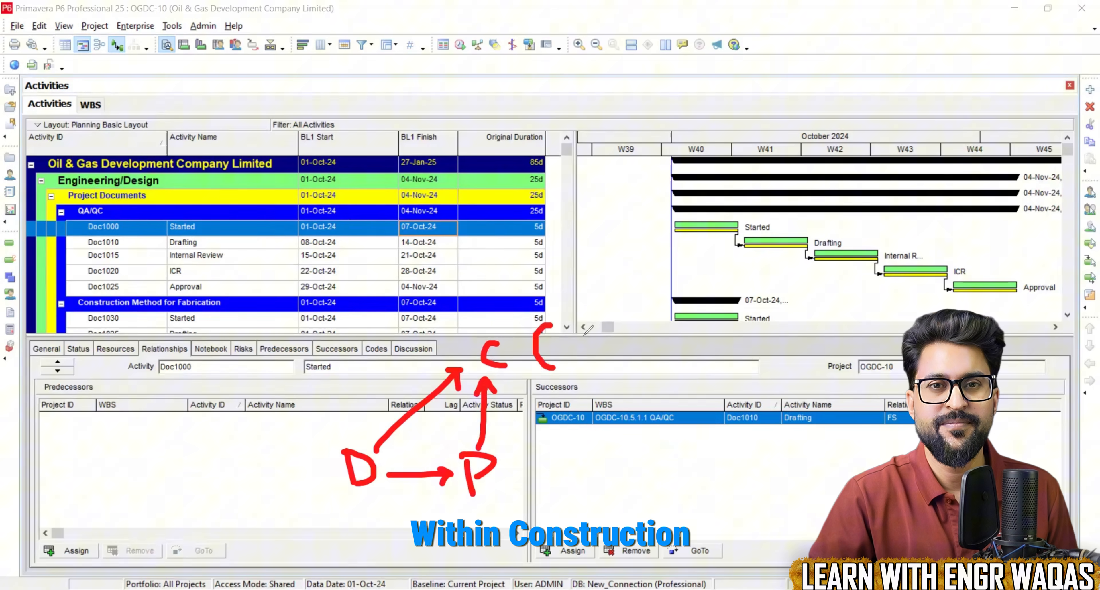
{"action": "left_click_drag", "start_coordinate": [565, 328], "coordinate": [629, 285]}
{"action": "left_click_drag", "start_coordinate": [652, 268], "coordinate": [646, 278]}
{"action": "left_click_drag", "start_coordinate": [573, 339], "coordinate": [653, 323]}
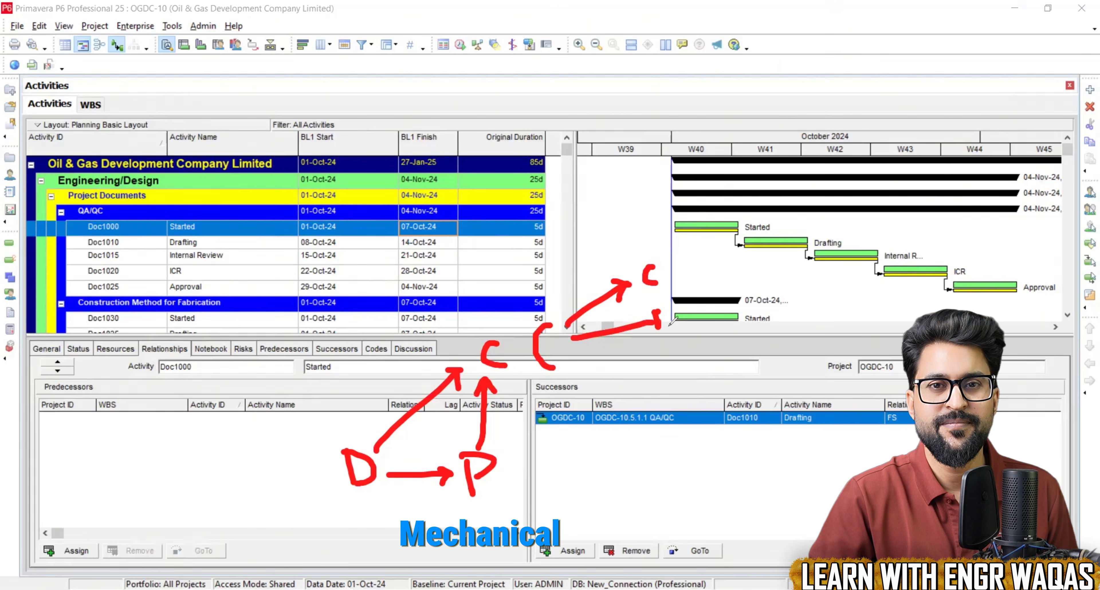
{"action": "left_click_drag", "start_coordinate": [571, 368], "coordinate": [677, 340]}
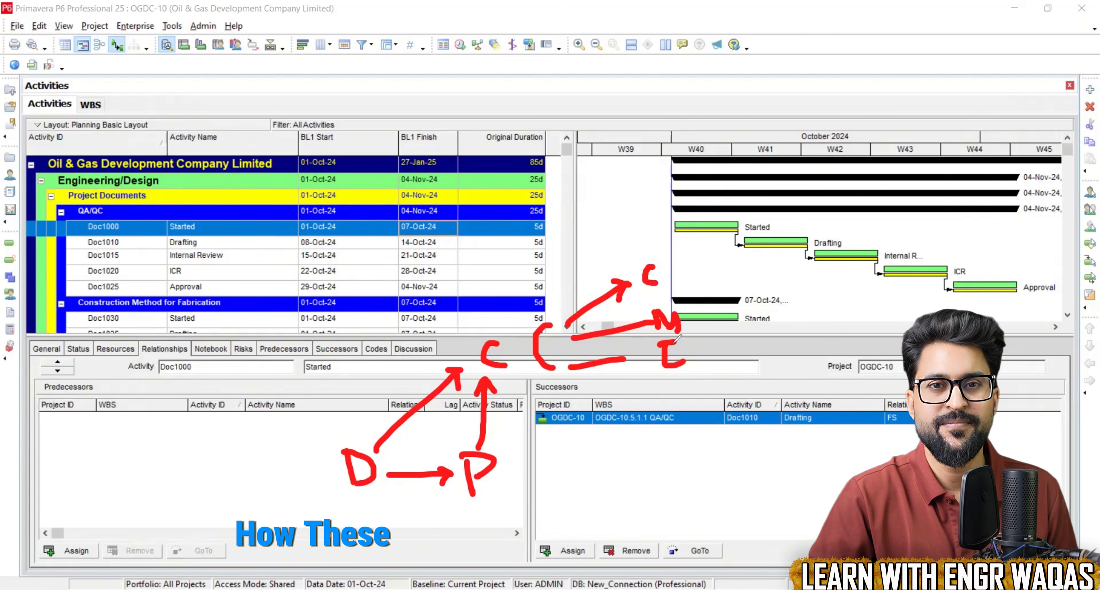
{"action": "left_click", "coordinate": [672, 251]}
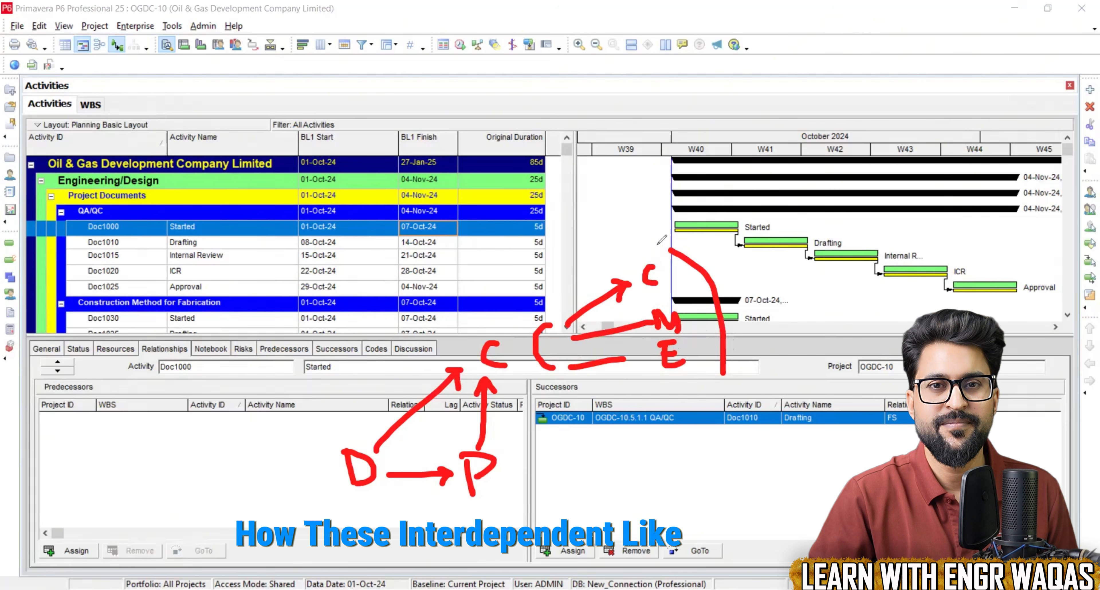
{"action": "mouse_move", "coordinate": [621, 312]}
{"action": "left_mouse_down"}
{"action": "mouse_move", "coordinate": [685, 387]}
{"action": "mouse_move", "coordinate": [718, 366]}
{"action": "left_mouse_up"}
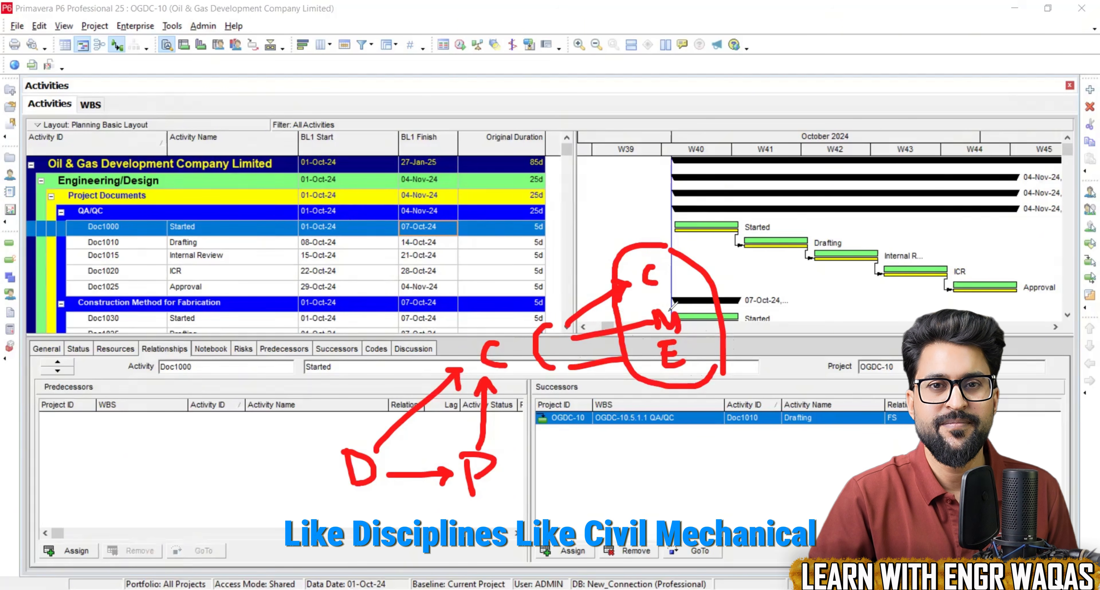
{"action": "left_click_drag", "start_coordinate": [646, 485], "coordinate": [867, 473]}
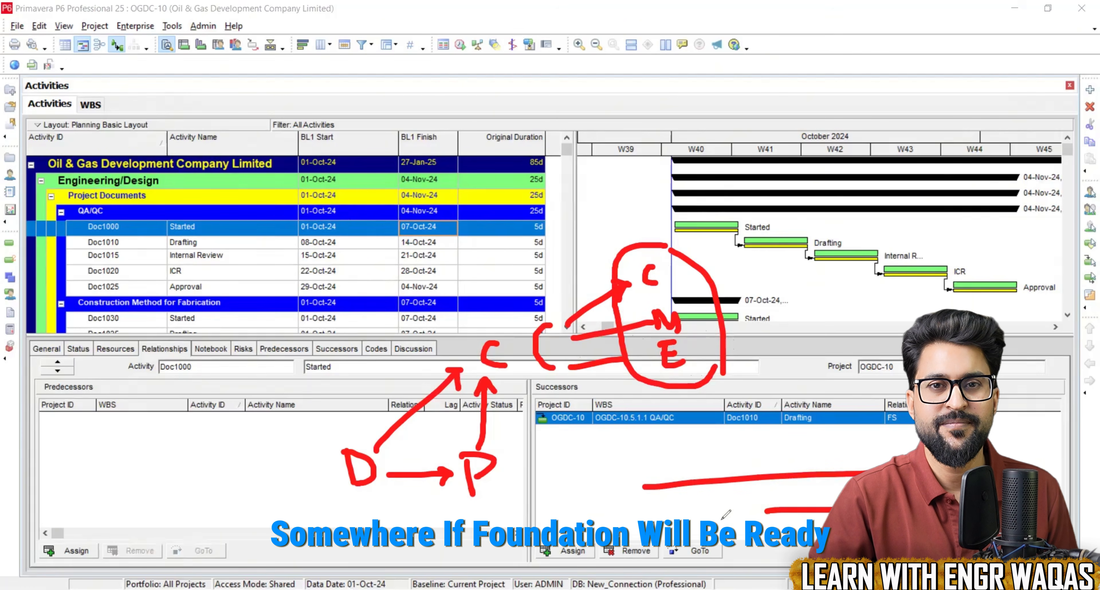
{"action": "left_click_drag", "start_coordinate": [646, 485], "coordinate": [833, 508]}
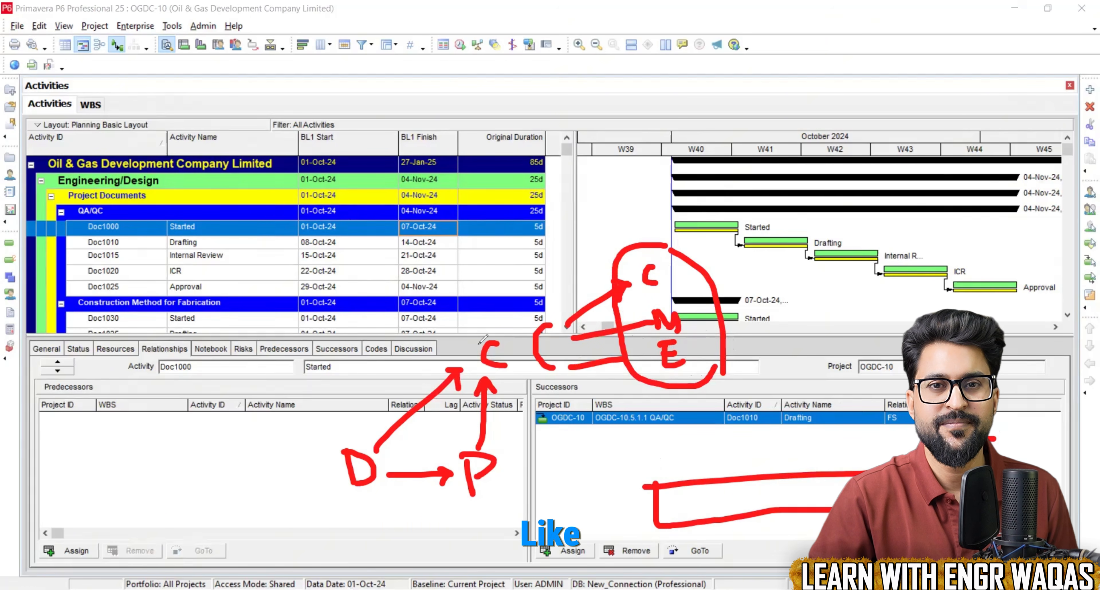
{"action": "key", "text": "e"}
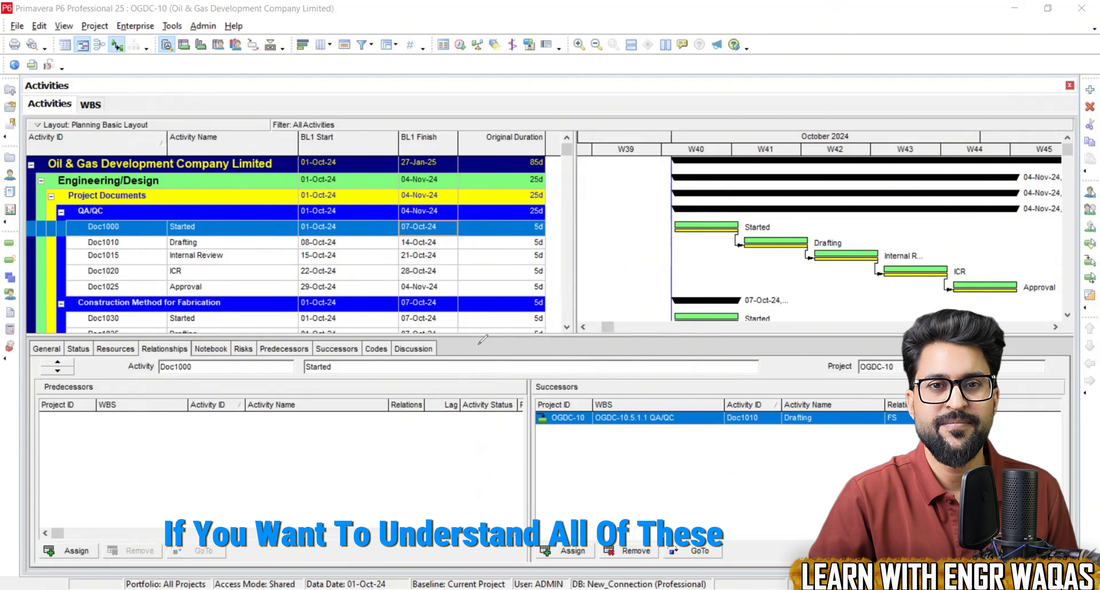
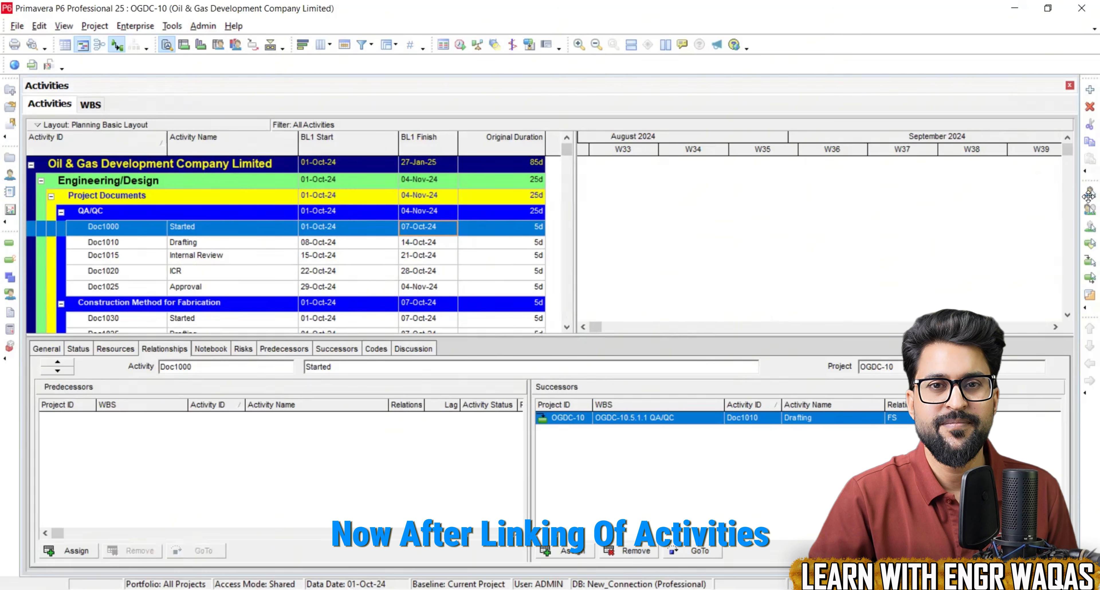
Step: Hide the activity details below the activity table and Gantt chart
{"action": "key", "text": "ctrl+shift+3"}
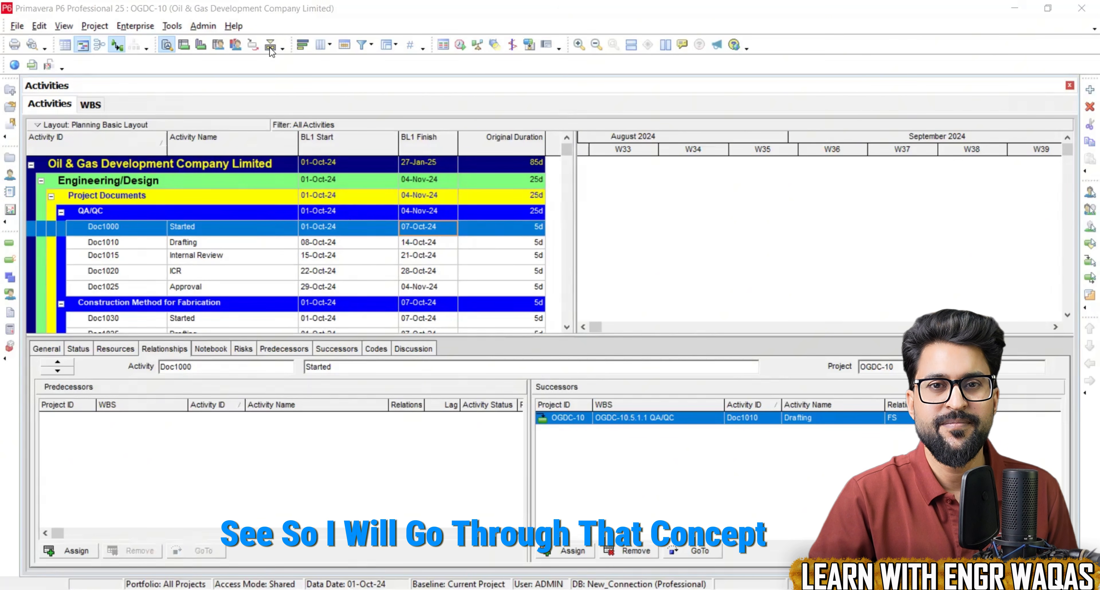
{"action": "left_click", "coordinate": [270, 46]}
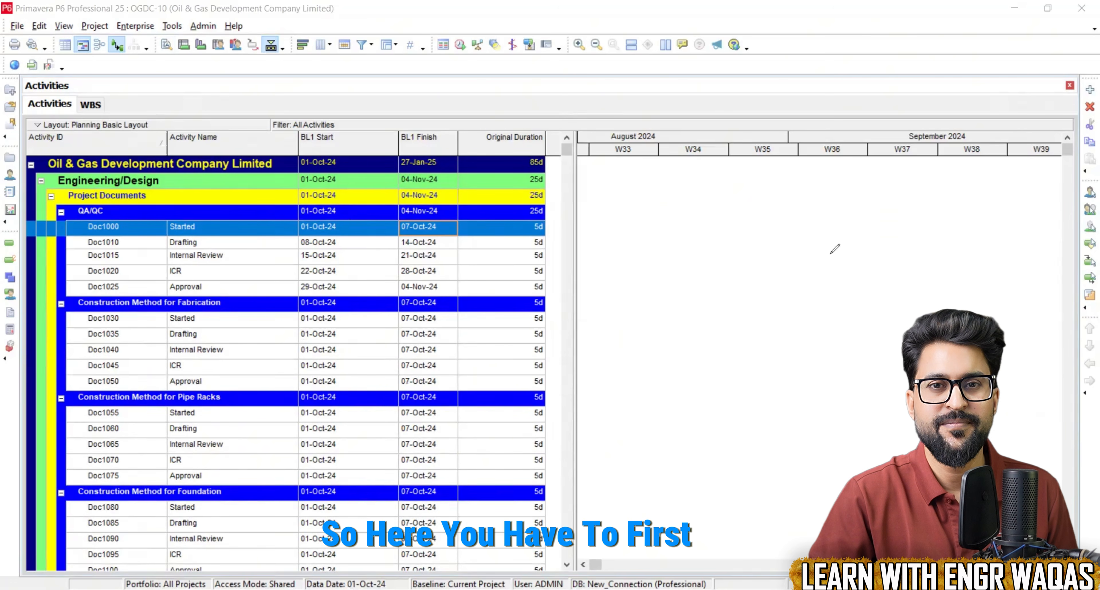
{"action": "left_click_drag", "start_coordinate": [616, 200], "coordinate": [619, 222]}
{"action": "mouse_move", "coordinate": [601, 179]}
{"action": "left_mouse_down"}
{"action": "mouse_move", "coordinate": [603, 166]}
{"action": "mouse_move", "coordinate": [584, 170]}
{"action": "left_mouse_up"}
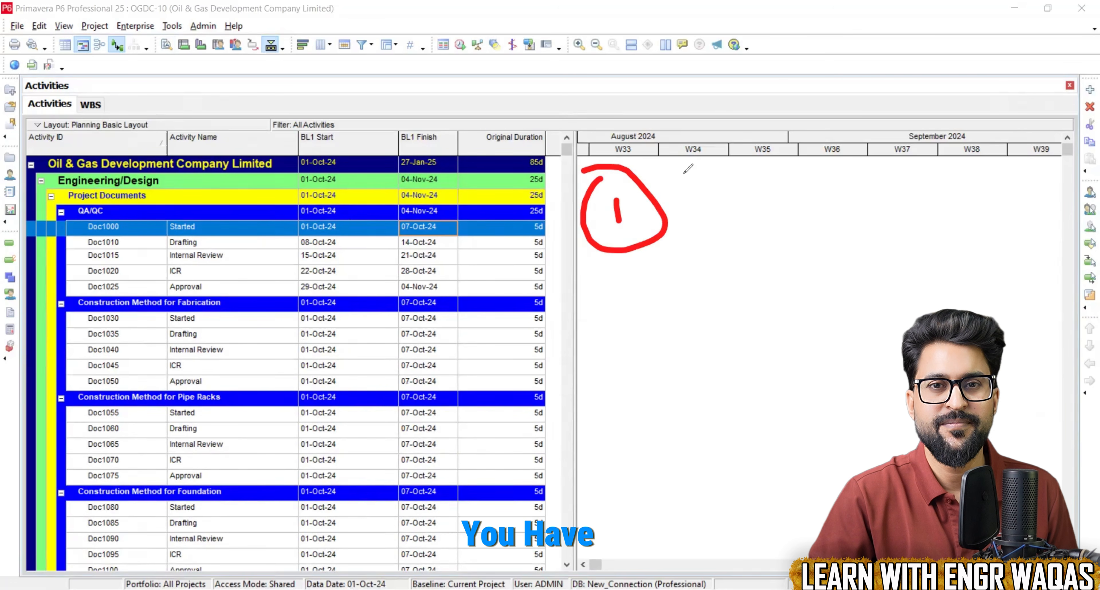
{"action": "left_click_drag", "start_coordinate": [684, 172], "coordinate": [693, 221]}
{"action": "mouse_move", "coordinate": [684, 173]}
{"action": "left_mouse_down"}
{"action": "mouse_move", "coordinate": [723, 174]}
{"action": "mouse_move", "coordinate": [694, 225]}
{"action": "mouse_move", "coordinate": [788, 184]}
{"action": "mouse_move", "coordinate": [876, 212]}
{"action": "left_mouse_up"}
{"action": "left_click_drag", "start_coordinate": [628, 295], "coordinate": [685, 331]}
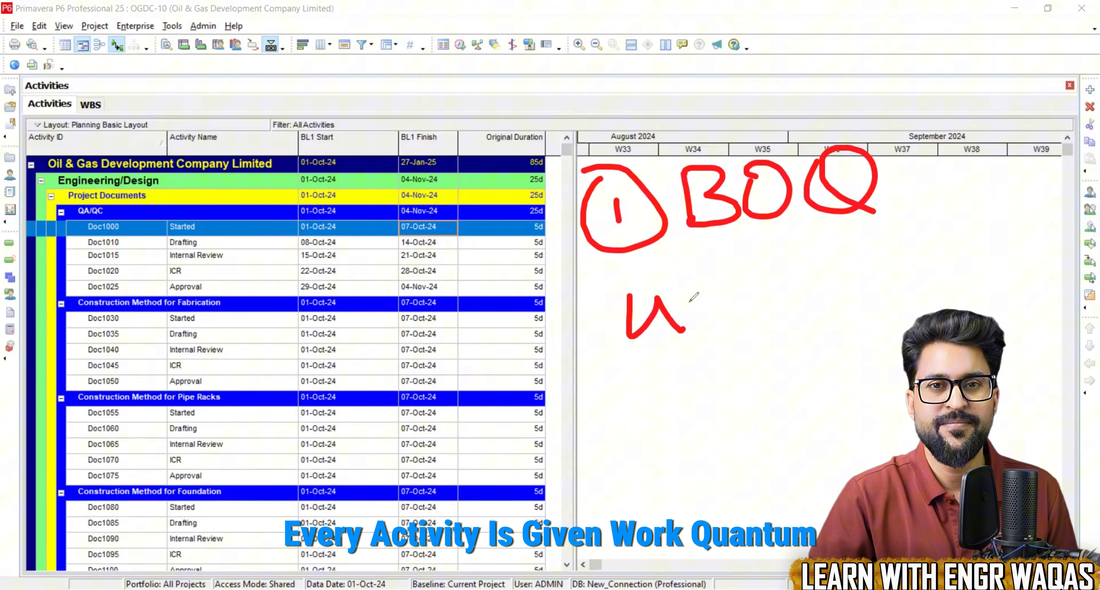
{"action": "left_click_drag", "start_coordinate": [723, 294], "coordinate": [755, 338]}
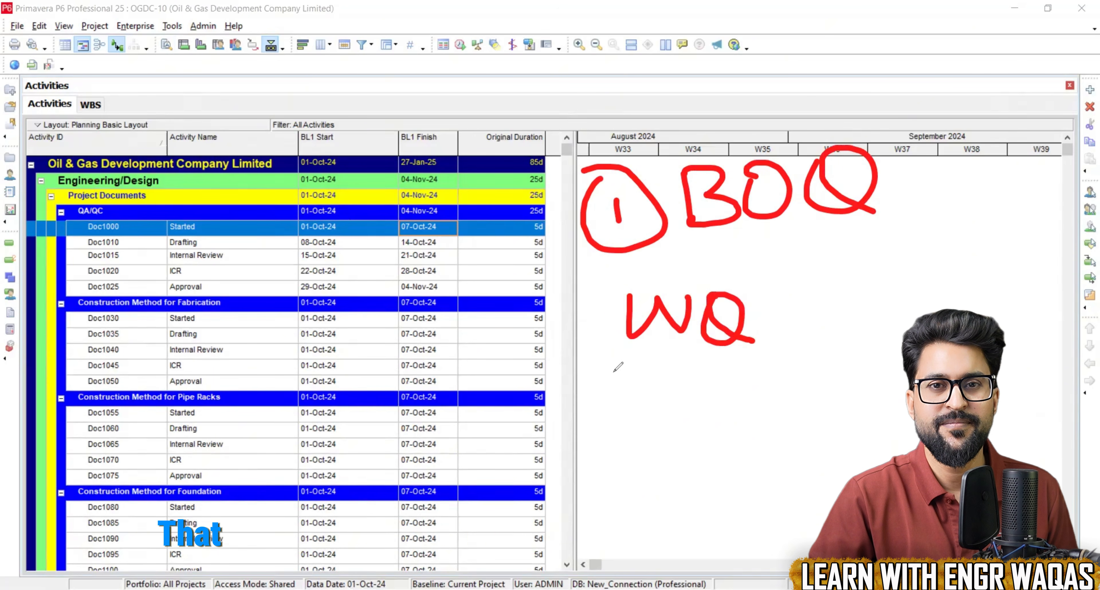
{"action": "left_click_drag", "start_coordinate": [611, 372], "coordinate": [758, 367]}
{"action": "mouse_move", "coordinate": [636, 402]}
{"action": "left_mouse_down"}
{"action": "mouse_move", "coordinate": [641, 426]}
{"action": "mouse_move", "coordinate": [685, 432]}
{"action": "mouse_move", "coordinate": [731, 429]}
{"action": "mouse_move", "coordinate": [781, 397]}
{"action": "mouse_move", "coordinate": [824, 418]}
{"action": "left_mouse_up"}
{"action": "mouse_move", "coordinate": [821, 353]}
{"action": "left_mouse_down"}
{"action": "mouse_move", "coordinate": [860, 349]}
{"action": "mouse_move", "coordinate": [862, 365]}
{"action": "left_mouse_up"}
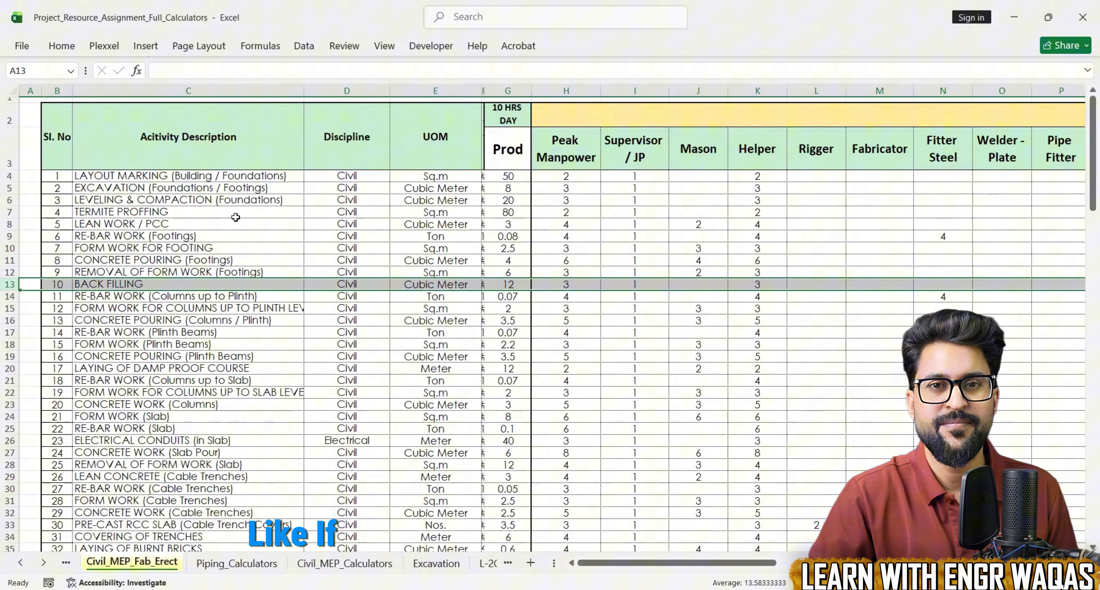
Step: Examine the unit of measure, productivity, manpower and equipment for LAYOUT MARKING (Building / Foundations) in the Project_Resource_Assignment_Full_Calculators workbook in Excel
{"action": "left_click", "coordinate": [204, 180]}
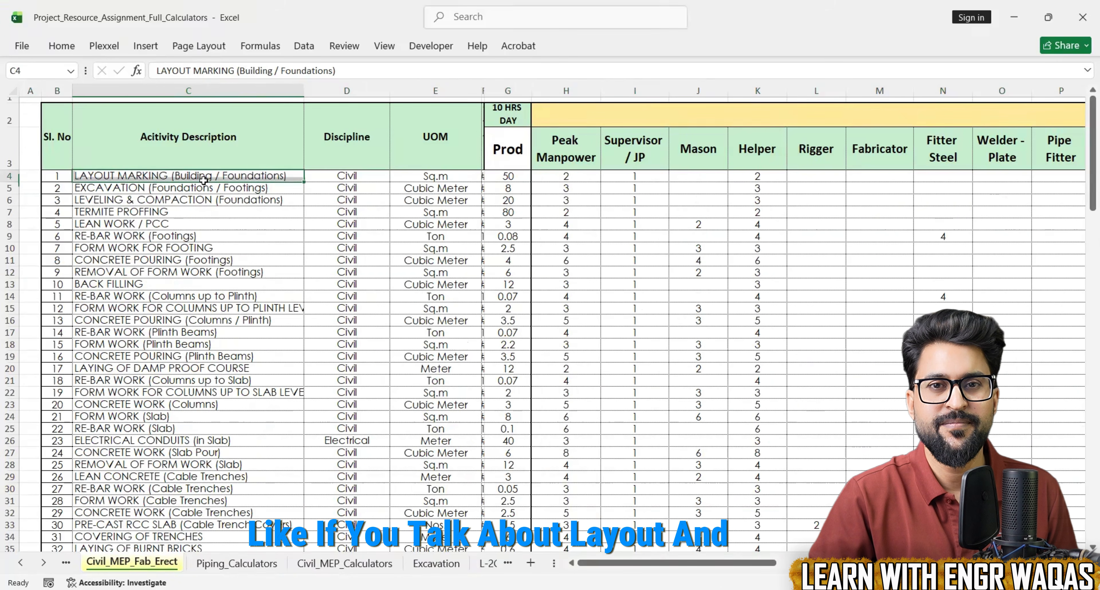
{"action": "left_click", "coordinate": [428, 177]}
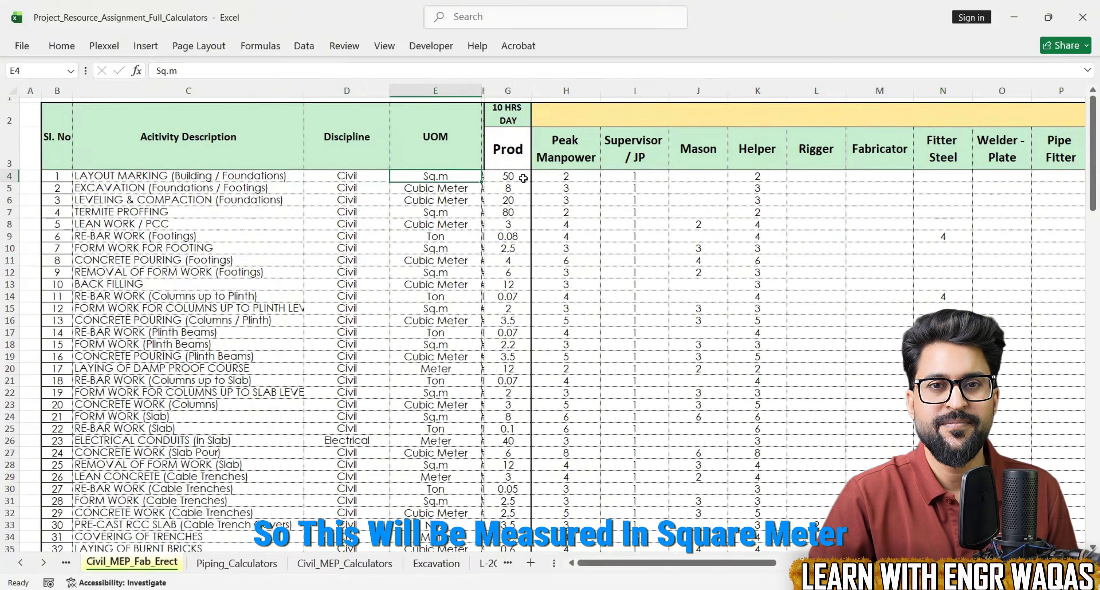
{"action": "left_click", "coordinate": [512, 176]}
{"action": "left_click_drag", "start_coordinate": [555, 176], "coordinate": [1065, 172]}
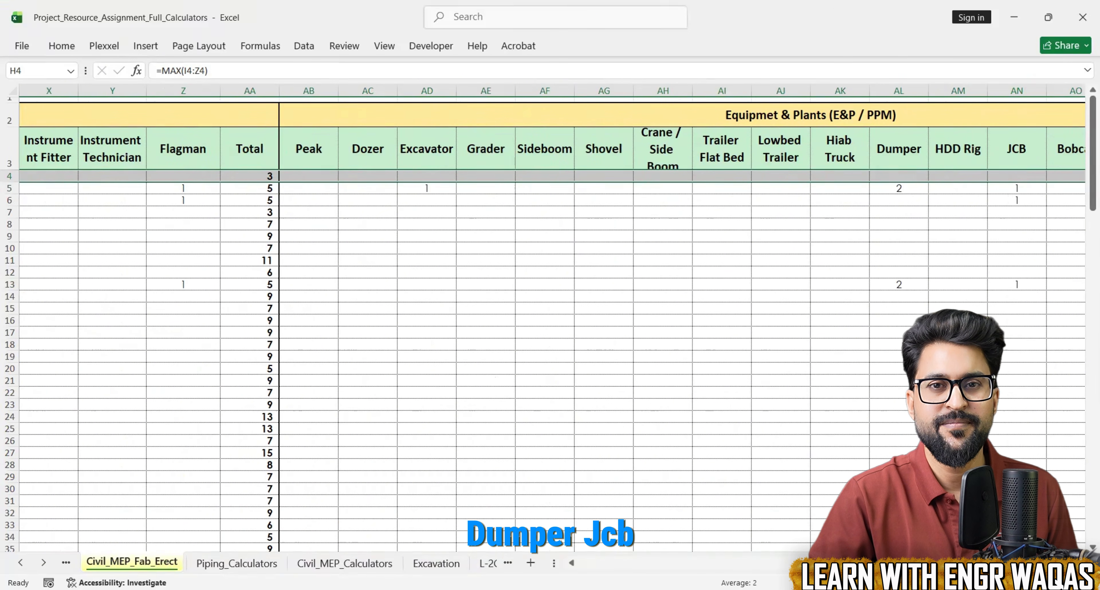
{"action": "scroll", "coordinate": [569, 401], "scroll_direction": "left", "scroll_amount": 10}
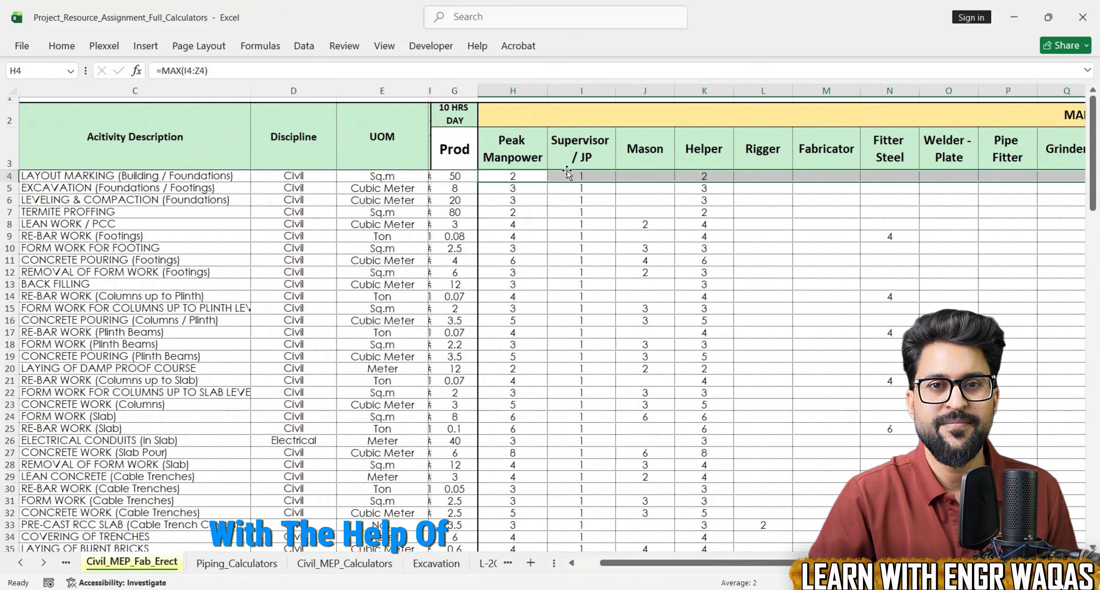
{"action": "left_click", "coordinate": [455, 175]}
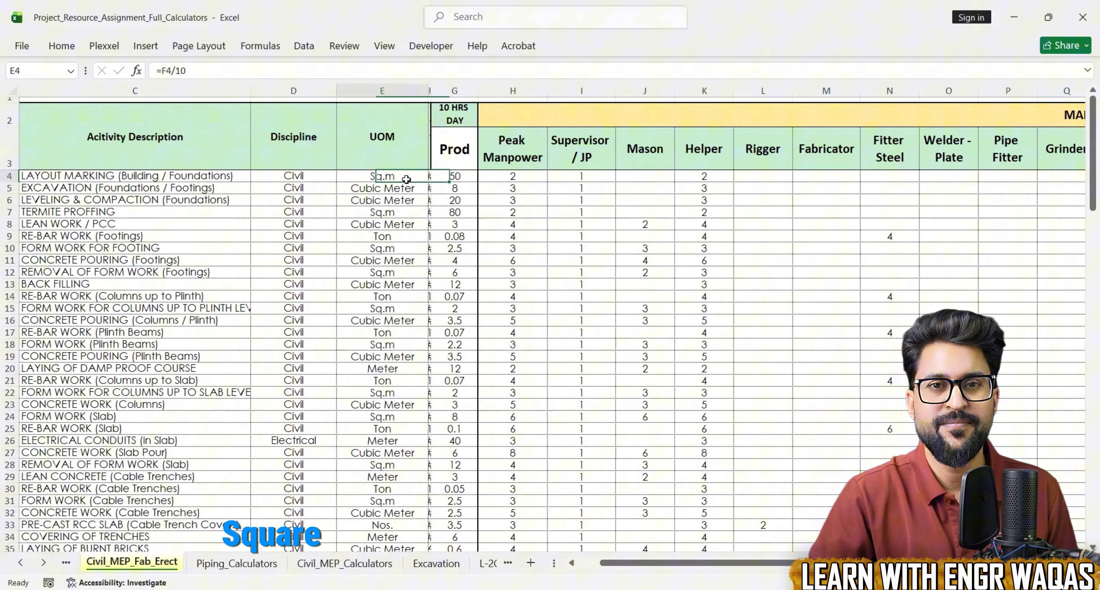
{"action": "left_click", "coordinate": [194, 173]}
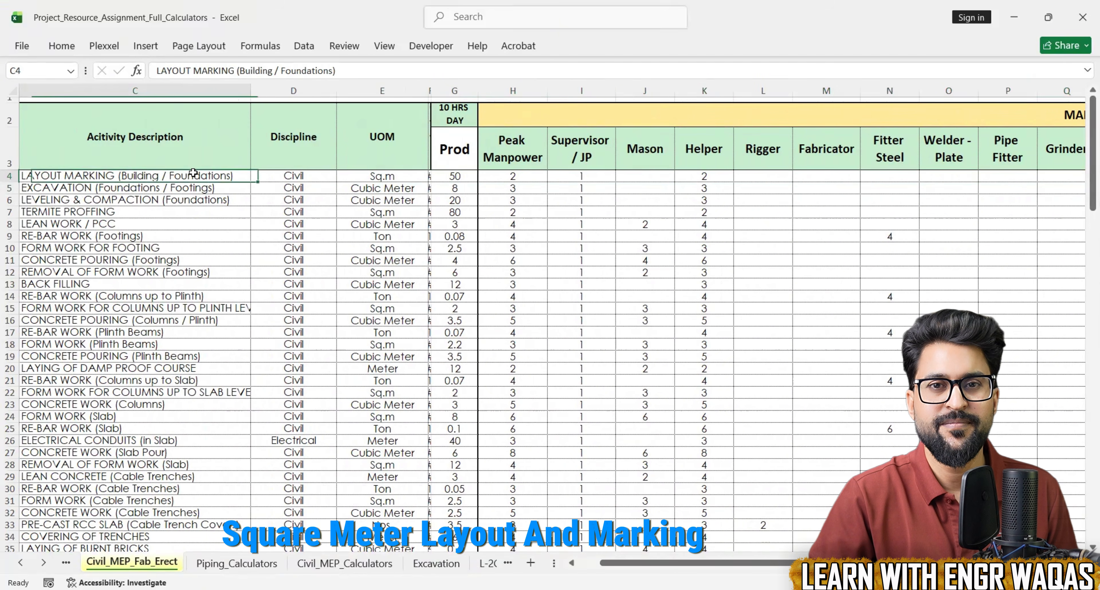
{"action": "left_click", "coordinate": [468, 159]}
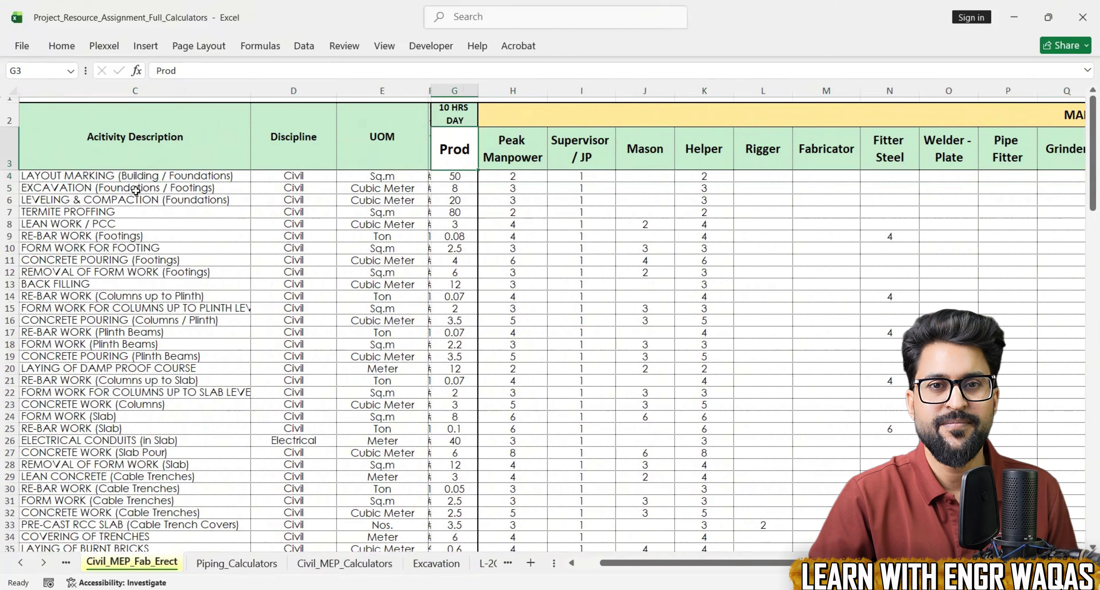
Step: Examine the manpower and daily productivity listed for EXCAVATION (Foundations / Footings) in the Civil_MEP_Fab_Erect sheet
{"action": "left_click", "coordinate": [163, 188]}
{"action": "left_click_drag", "start_coordinate": [502, 190], "coordinate": [829, 193]}
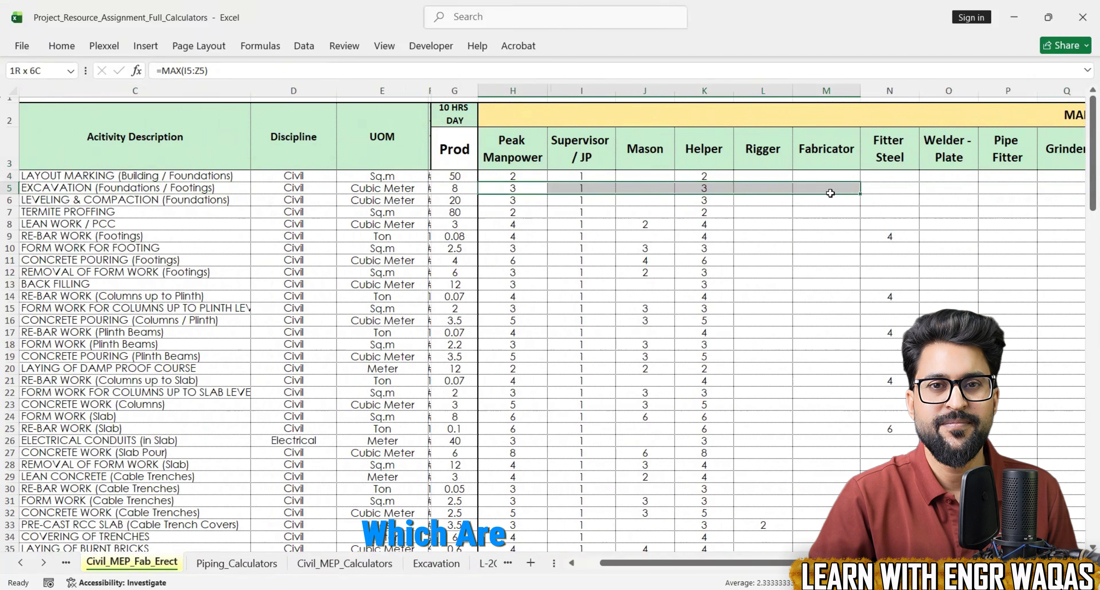
{"action": "left_click", "coordinate": [470, 187]}
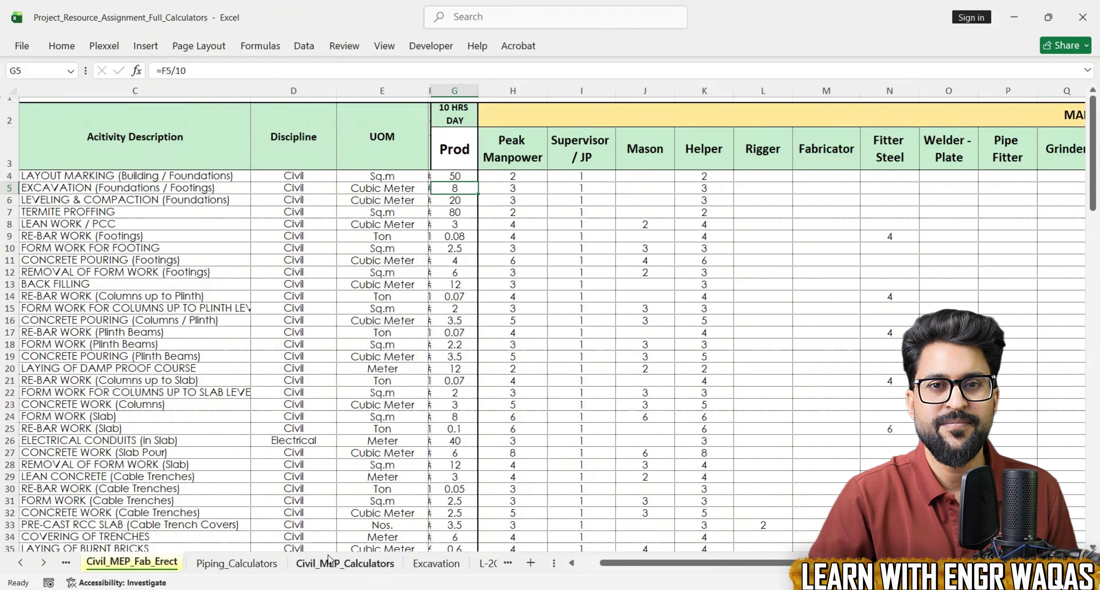
Step: Look through the Civil_MEP_Calculators and Piping_Calculators sheets, and switch back to Primavera P6
{"action": "left_click", "coordinate": [332, 563]}
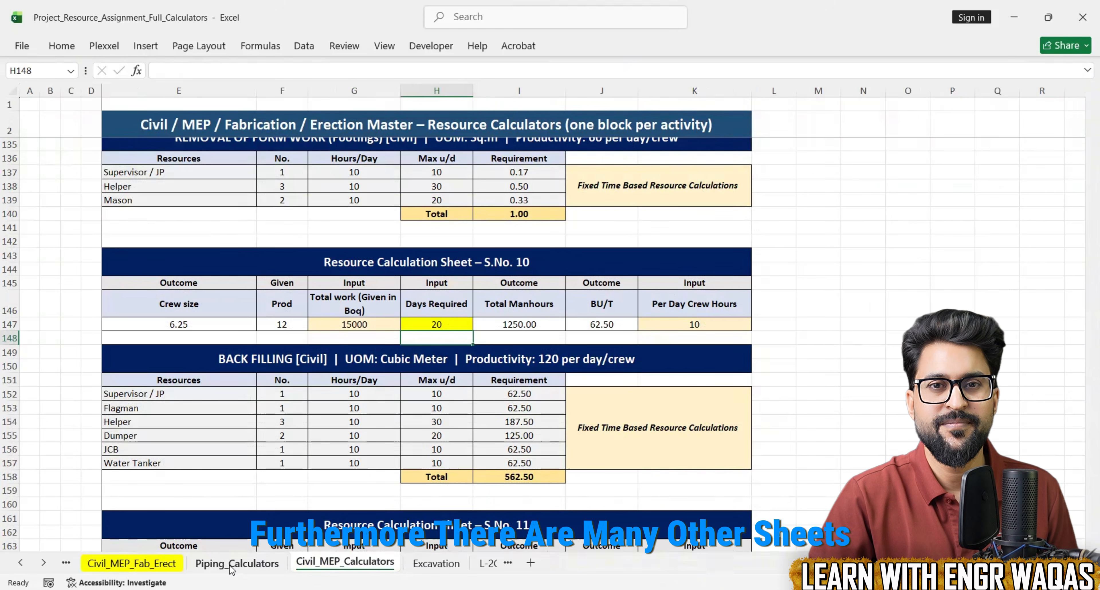
{"action": "left_click", "coordinate": [232, 565]}
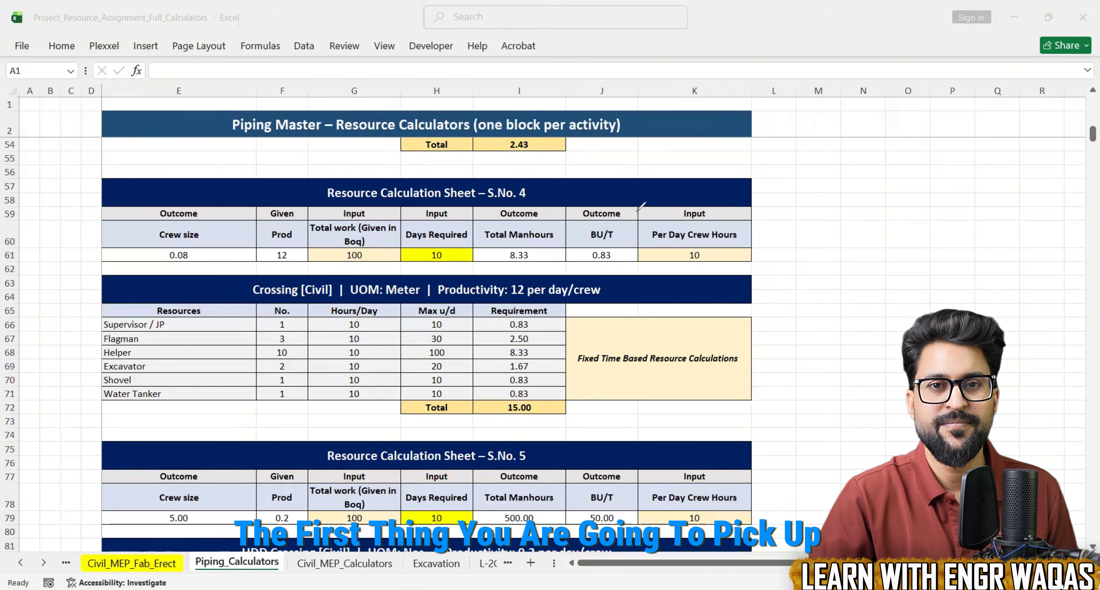
{"action": "key", "text": "alt+Tab"}
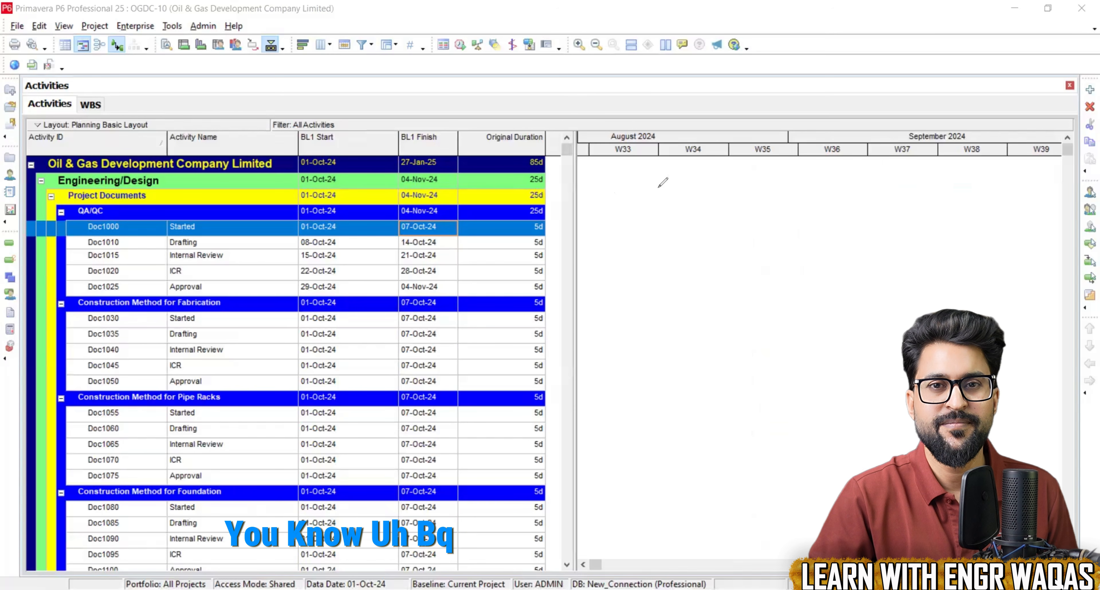
Step: Handwrite the formula BOQ over Prod as a screen annotation across the empty Gantt chart area
{"action": "left_click_drag", "start_coordinate": [660, 183], "coordinate": [661, 222]}
{"action": "left_click_drag", "start_coordinate": [757, 189], "coordinate": [753, 226]}
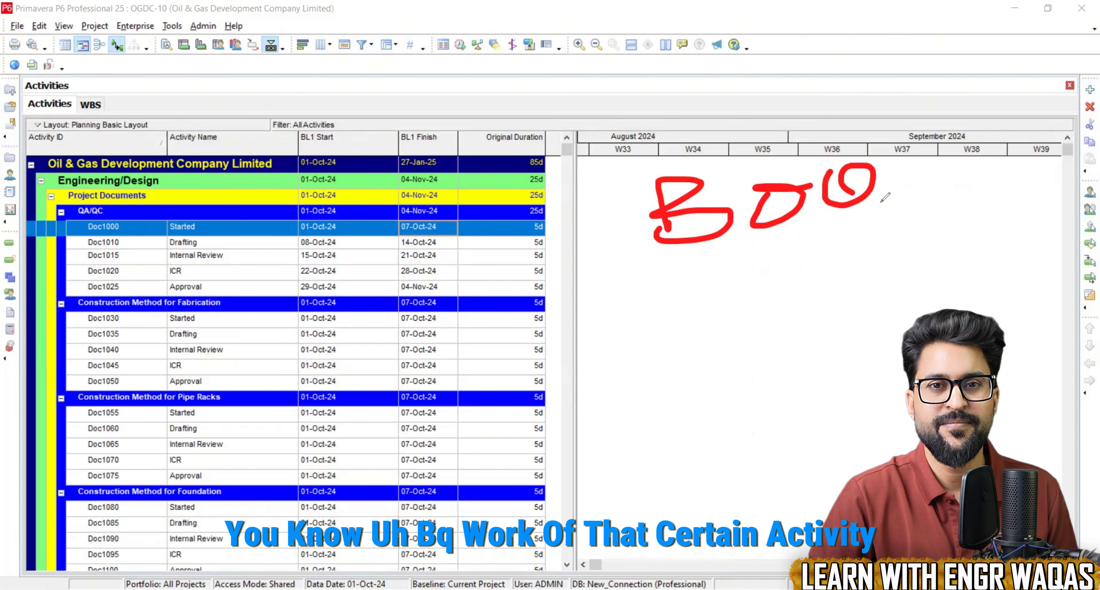
{"action": "left_click_drag", "start_coordinate": [850, 194], "coordinate": [883, 210]}
{"action": "left_click_drag", "start_coordinate": [663, 265], "coordinate": [885, 239]}
{"action": "left_click_drag", "start_coordinate": [758, 276], "coordinate": [752, 338]}
{"action": "mouse_move", "coordinate": [743, 273]}
{"action": "left_mouse_down"}
{"action": "mouse_move", "coordinate": [750, 318]}
{"action": "mouse_move", "coordinate": [837, 295]}
{"action": "mouse_move", "coordinate": [913, 246]}
{"action": "left_mouse_up"}
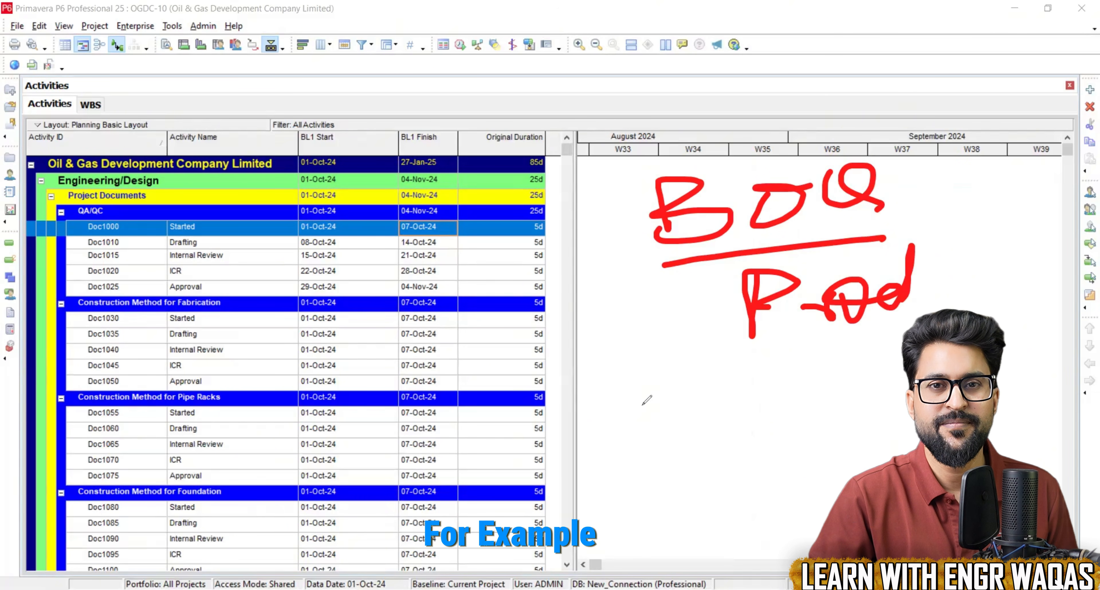
Step: Handwrite the worked example 2000 divided by 10 with its result in hrs, label it with a circled 1, and clear the annotations
{"action": "mouse_move", "coordinate": [641, 403]}
{"action": "left_mouse_down"}
{"action": "mouse_move", "coordinate": [675, 401]}
{"action": "mouse_move", "coordinate": [674, 411]}
{"action": "left_mouse_up"}
{"action": "mouse_move", "coordinate": [717, 358]}
{"action": "left_mouse_down"}
{"action": "mouse_move", "coordinate": [756, 385]}
{"action": "mouse_move", "coordinate": [859, 356]}
{"action": "left_mouse_up"}
{"action": "left_click_drag", "start_coordinate": [720, 412], "coordinate": [893, 396]}
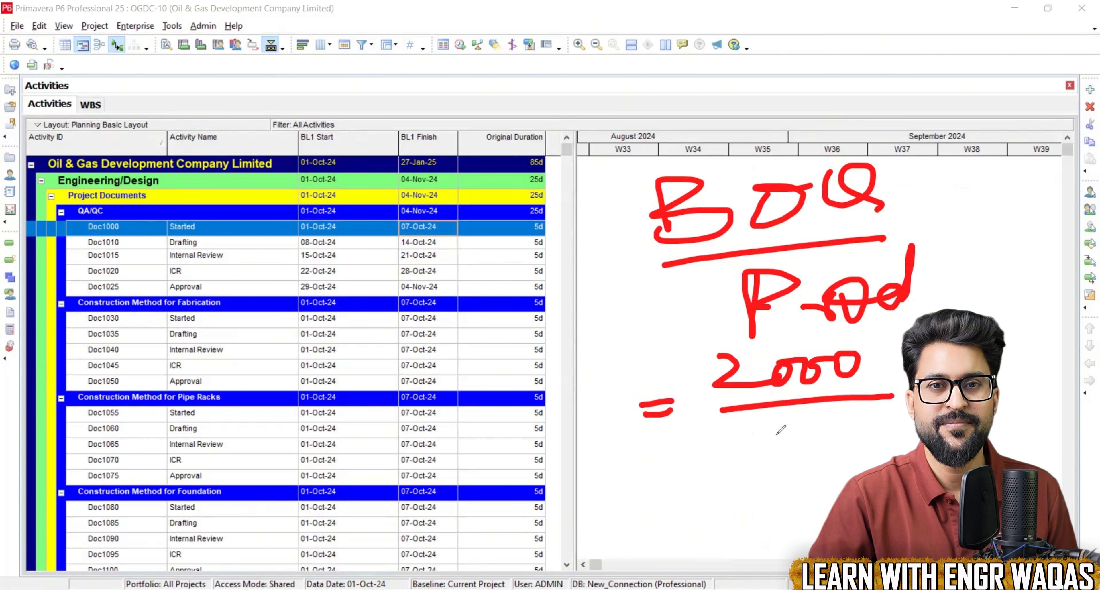
{"action": "left_click_drag", "start_coordinate": [764, 427], "coordinate": [765, 479]}
{"action": "mouse_move", "coordinate": [805, 429]}
{"action": "left_mouse_down"}
{"action": "mouse_move", "coordinate": [793, 457]}
{"action": "mouse_move", "coordinate": [816, 431]}
{"action": "left_mouse_up"}
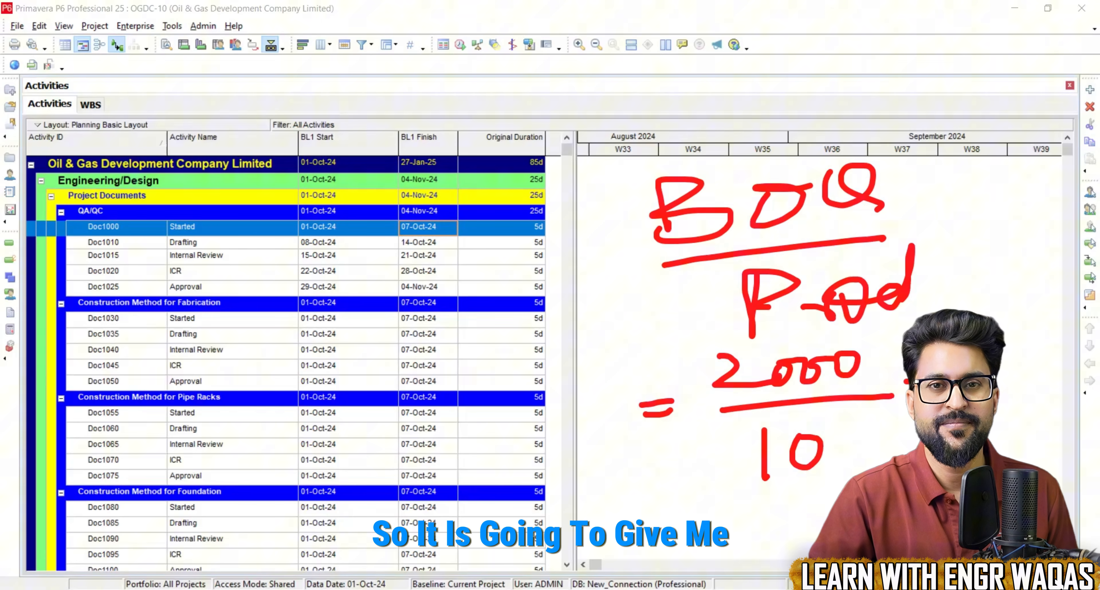
{"action": "left_click_drag", "start_coordinate": [1015, 372], "coordinate": [1013, 374]}
{"action": "mouse_move", "coordinate": [1033, 339]}
{"action": "left_mouse_down"}
{"action": "mouse_move", "coordinate": [1034, 388]}
{"action": "mouse_move", "coordinate": [1079, 369]}
{"action": "mouse_move", "coordinate": [1070, 397]}
{"action": "left_mouse_up"}
{"action": "mouse_move", "coordinate": [993, 422]}
{"action": "left_mouse_down"}
{"action": "mouse_move", "coordinate": [1046, 413]}
{"action": "mouse_move", "coordinate": [1029, 433]}
{"action": "left_mouse_up"}
{"action": "left_click_drag", "start_coordinate": [600, 372], "coordinate": [601, 398]}
{"action": "left_click_drag", "start_coordinate": [602, 338], "coordinate": [579, 343]}
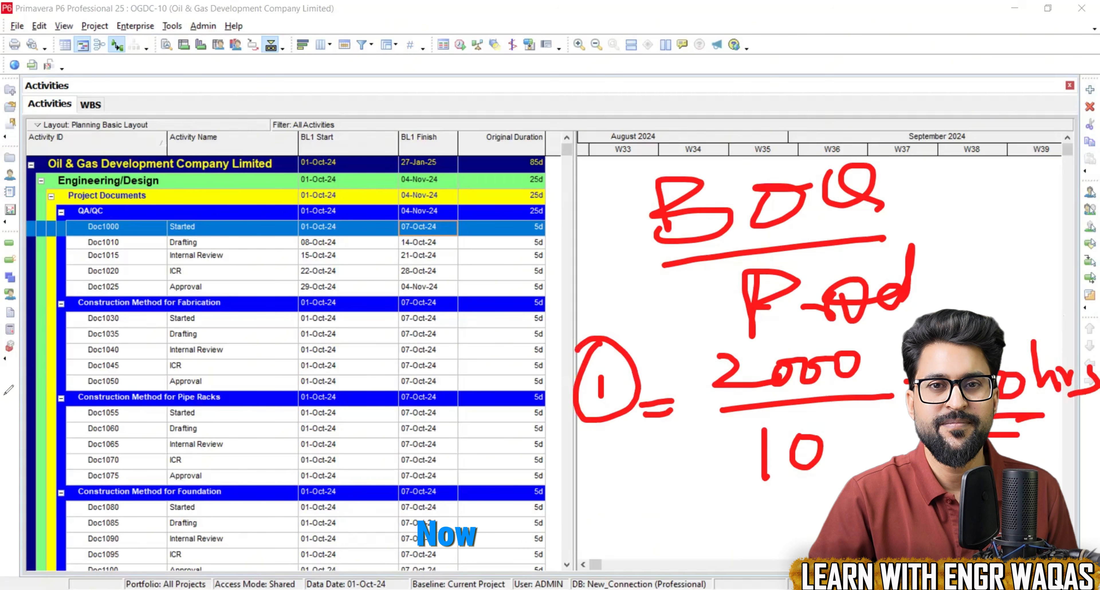
{"action": "key", "text": "e"}
Step: Handwrite the formula relating BU to BU/T and D as a fresh annotation across the empty Gantt chart area
{"action": "mouse_move", "coordinate": [598, 205]}
{"action": "left_mouse_down"}
{"action": "mouse_move", "coordinate": [654, 236]}
{"action": "mouse_move", "coordinate": [676, 221]}
{"action": "left_mouse_up"}
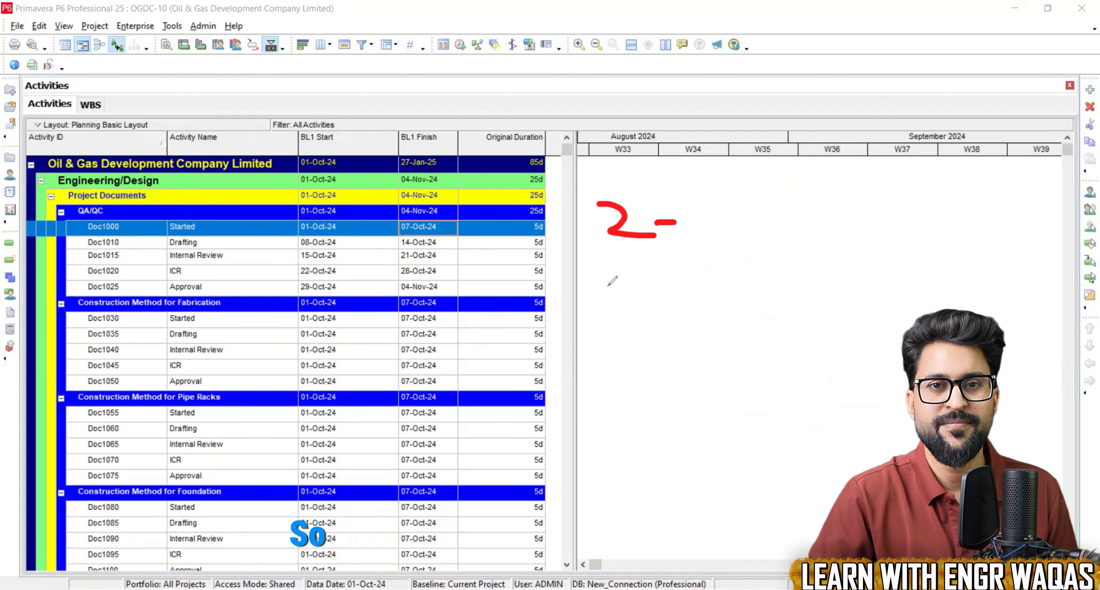
{"action": "left_click_drag", "start_coordinate": [600, 280], "coordinate": [629, 317]}
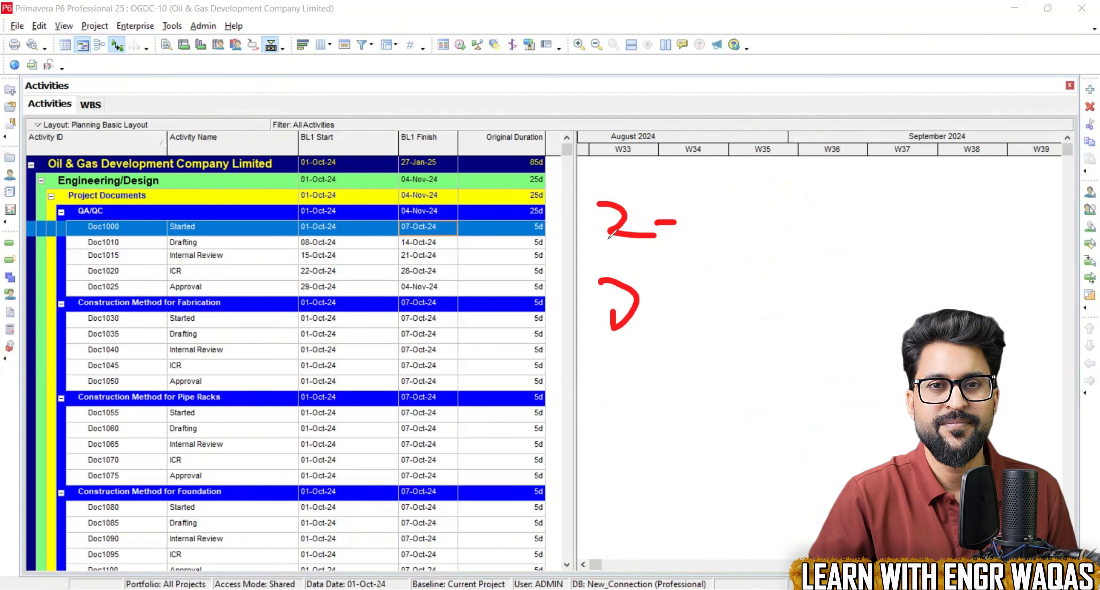
{"action": "left_click_drag", "start_coordinate": [591, 235], "coordinate": [619, 273]}
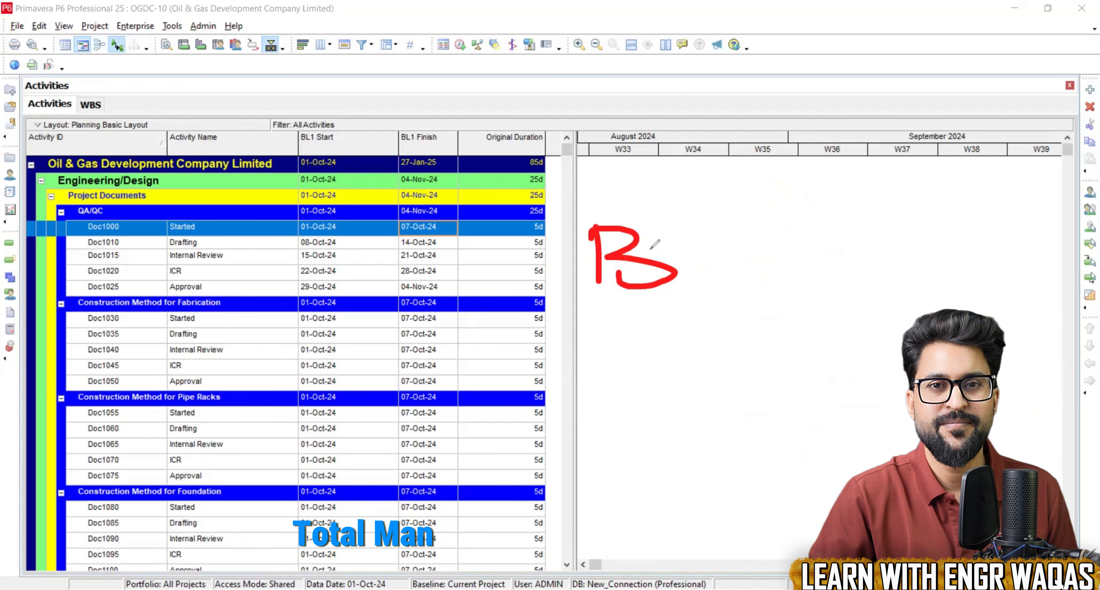
{"action": "mouse_move", "coordinate": [679, 239]}
{"action": "left_mouse_down"}
{"action": "mouse_move", "coordinate": [715, 261]}
{"action": "mouse_move", "coordinate": [748, 247]}
{"action": "mouse_move", "coordinate": [794, 266]}
{"action": "mouse_move", "coordinate": [805, 244]}
{"action": "mouse_move", "coordinate": [867, 243]}
{"action": "mouse_move", "coordinate": [895, 249]}
{"action": "mouse_move", "coordinate": [893, 277]}
{"action": "left_mouse_up"}
{"action": "mouse_move", "coordinate": [908, 238]}
{"action": "left_mouse_down"}
{"action": "mouse_move", "coordinate": [942, 240]}
{"action": "mouse_move", "coordinate": [935, 278]}
{"action": "mouse_move", "coordinate": [988, 252]}
{"action": "left_mouse_up"}
{"action": "mouse_move", "coordinate": [1016, 252]}
{"action": "left_mouse_down"}
{"action": "mouse_move", "coordinate": [1015, 220]}
{"action": "mouse_move", "coordinate": [1057, 256]}
{"action": "mouse_move", "coordinate": [1019, 256]}
{"action": "left_mouse_up"}
Step: Handwrite the 200-hour example beneath the BU formula, add an arrow towards the activity table, and clear the annotations
{"action": "mouse_move", "coordinate": [585, 342]}
{"action": "left_mouse_down"}
{"action": "mouse_move", "coordinate": [615, 378]}
{"action": "mouse_move", "coordinate": [632, 378]}
{"action": "left_mouse_up"}
{"action": "mouse_move", "coordinate": [649, 344]}
{"action": "left_mouse_down"}
{"action": "mouse_move", "coordinate": [641, 375]}
{"action": "mouse_move", "coordinate": [700, 341]}
{"action": "mouse_move", "coordinate": [777, 336]}
{"action": "mouse_move", "coordinate": [777, 357]}
{"action": "left_mouse_up"}
{"action": "left_click_drag", "start_coordinate": [852, 321], "coordinate": [844, 327]}
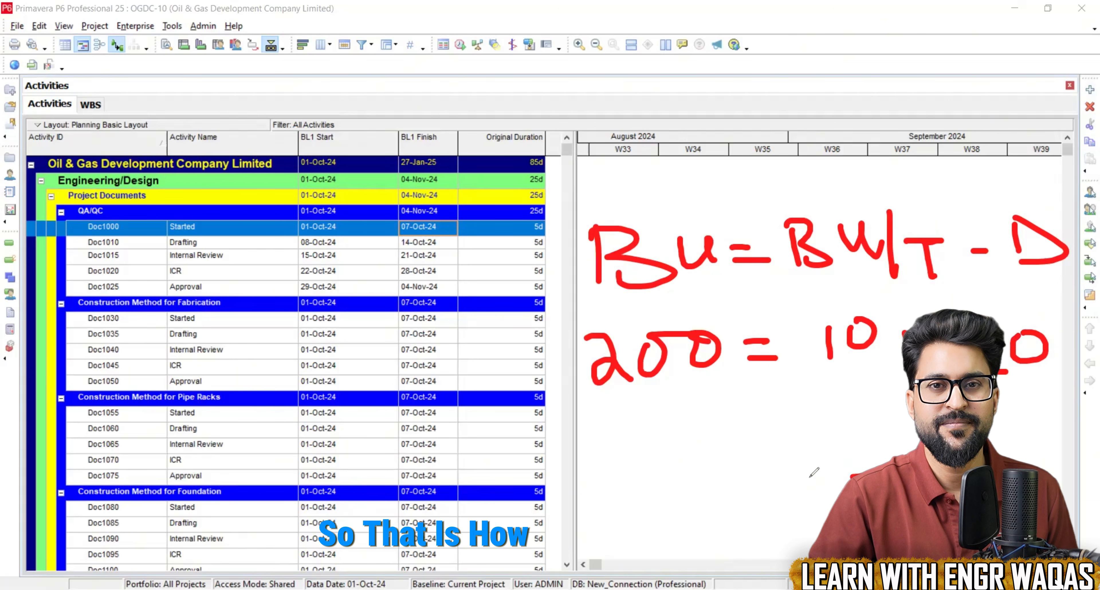
{"action": "left_click_drag", "start_coordinate": [849, 476], "coordinate": [573, 445]}
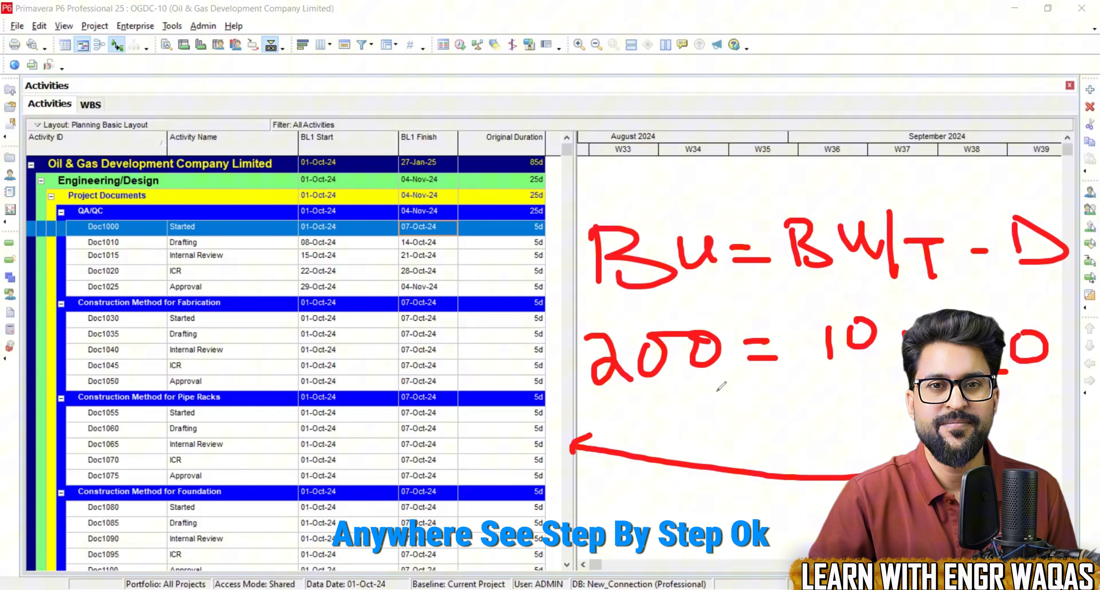
{"action": "key", "text": "e"}
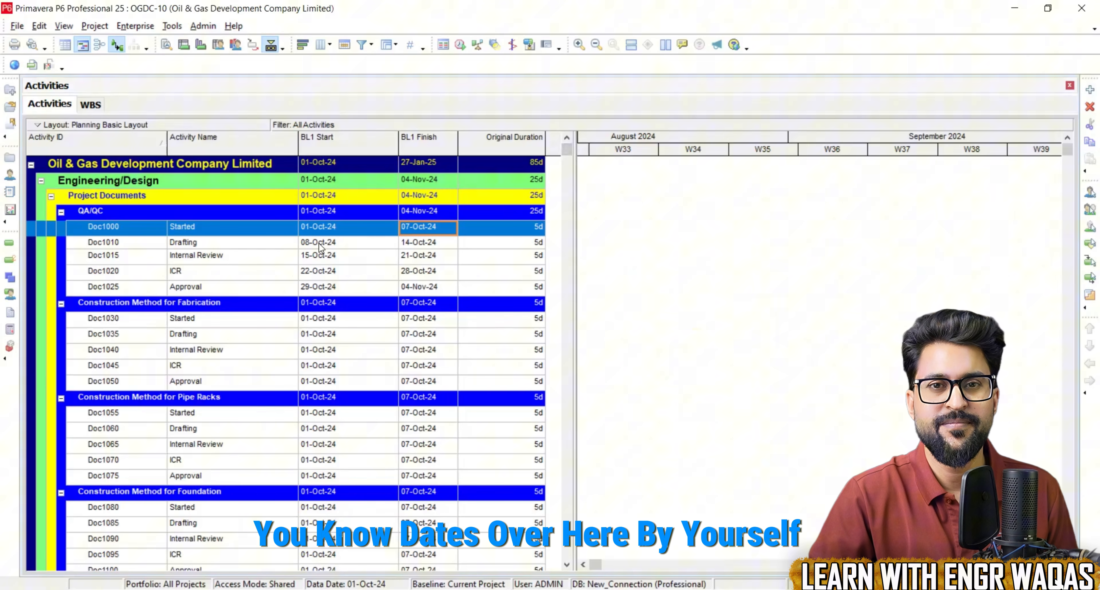
Step: Open the project OGDC-14 (Oil & Gas Development Company Limited) and bring its activity bars into view in the Gantt chart
{"action": "left_click", "coordinate": [17, 26]}
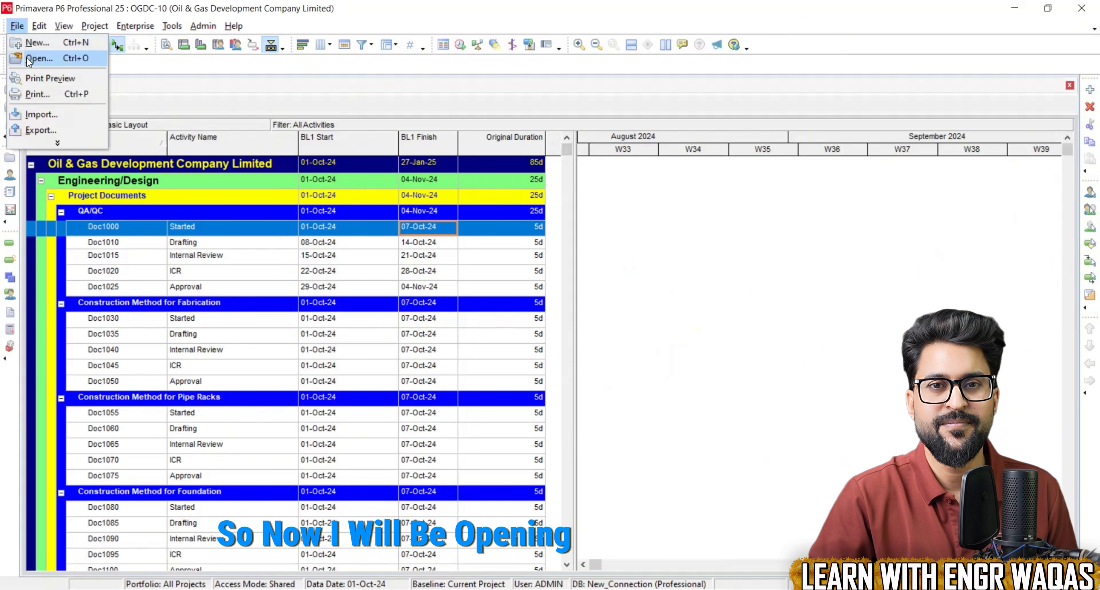
{"action": "left_click", "coordinate": [38, 58]}
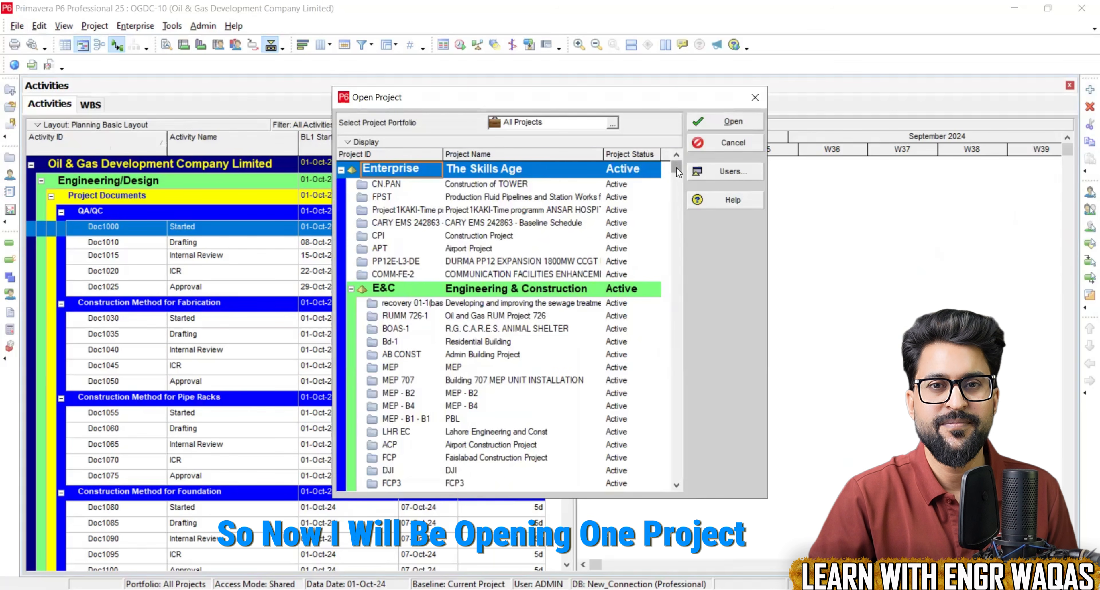
{"action": "left_click_drag", "start_coordinate": [677, 168], "coordinate": [684, 380]}
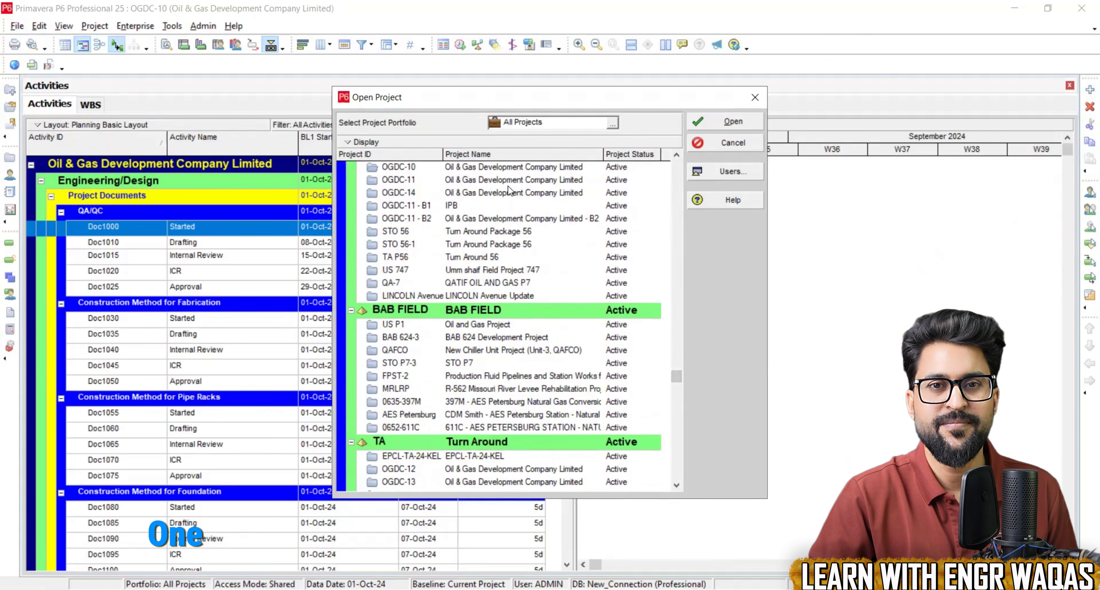
{"action": "double_click", "coordinate": [507, 193]}
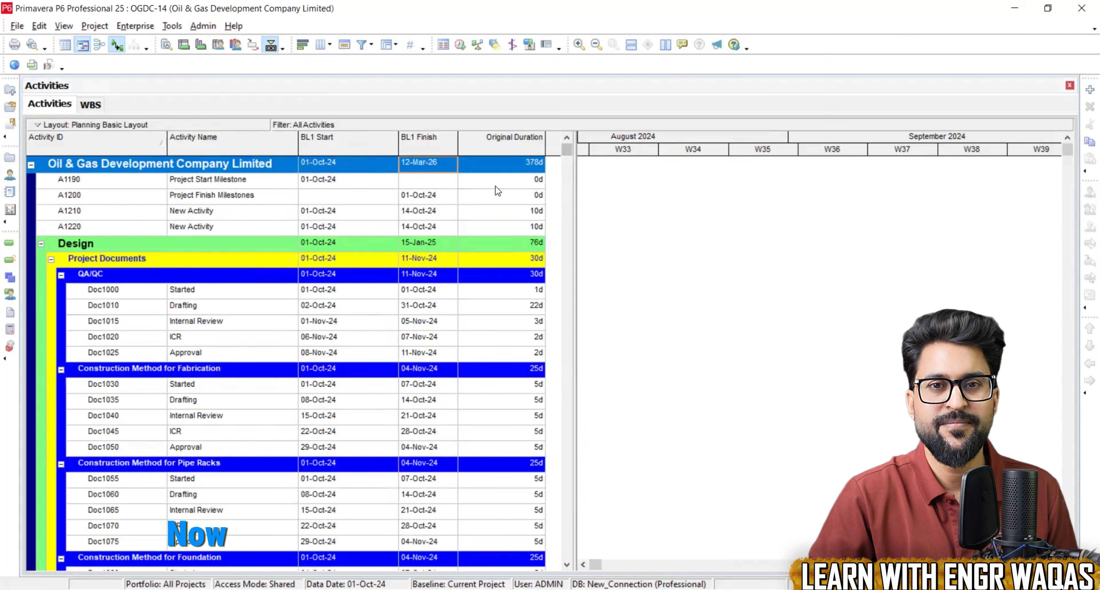
{"action": "mouse_move", "coordinate": [758, 154]}
{"action": "left_mouse_down"}
{"action": "mouse_move", "coordinate": [673, 159]}
{"action": "mouse_move", "coordinate": [753, 137]}
{"action": "left_mouse_up"}
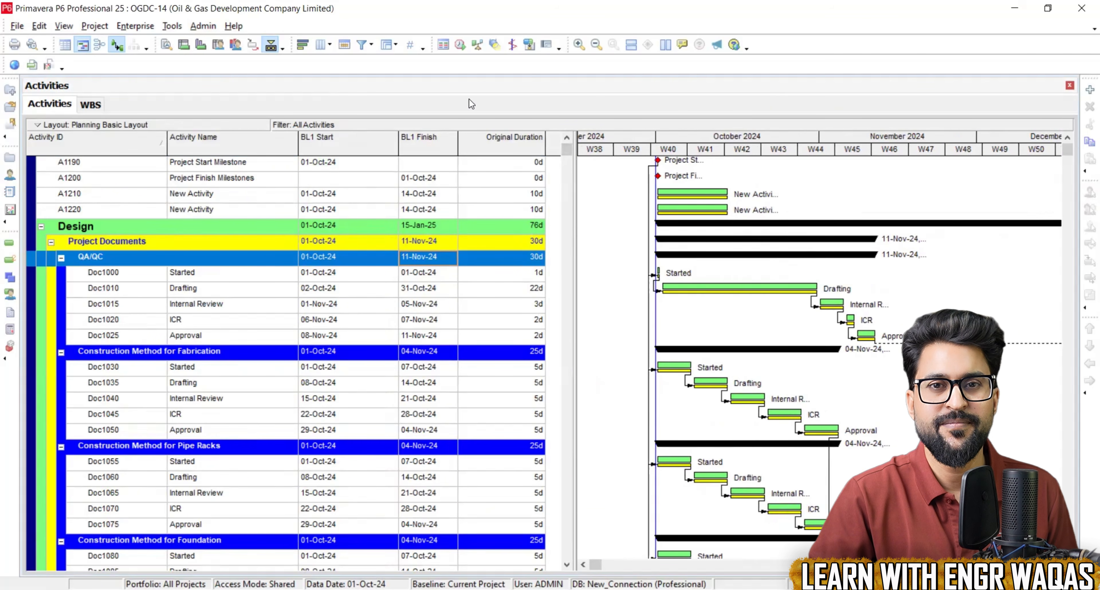
Step: Display the activity network for the entire OGDC-14 project from its root WBS node
{"action": "left_click", "coordinate": [101, 48]}
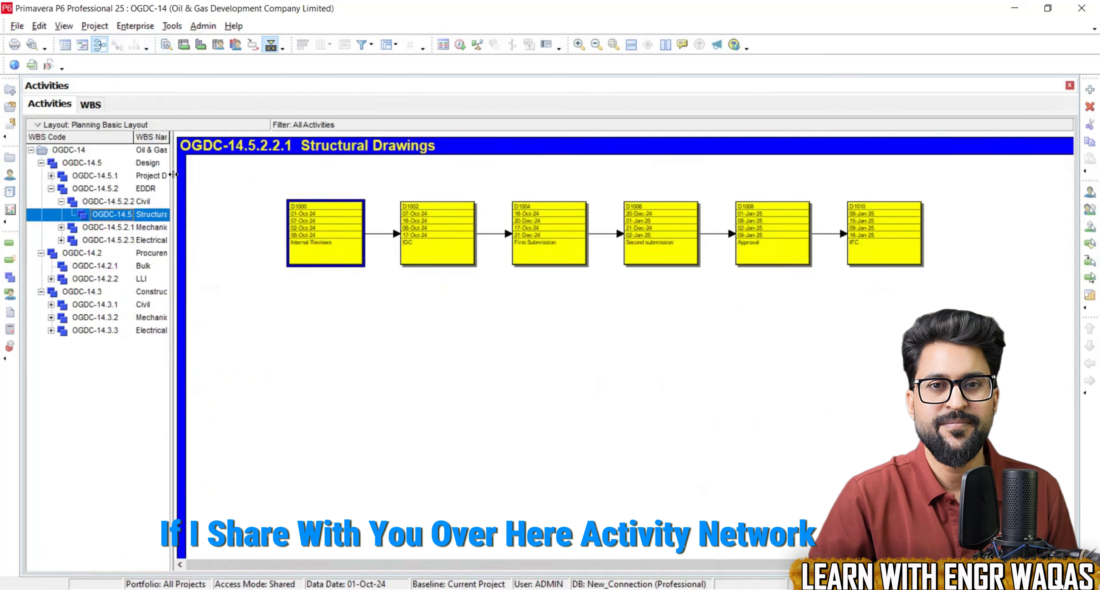
{"action": "left_click", "coordinate": [156, 150]}
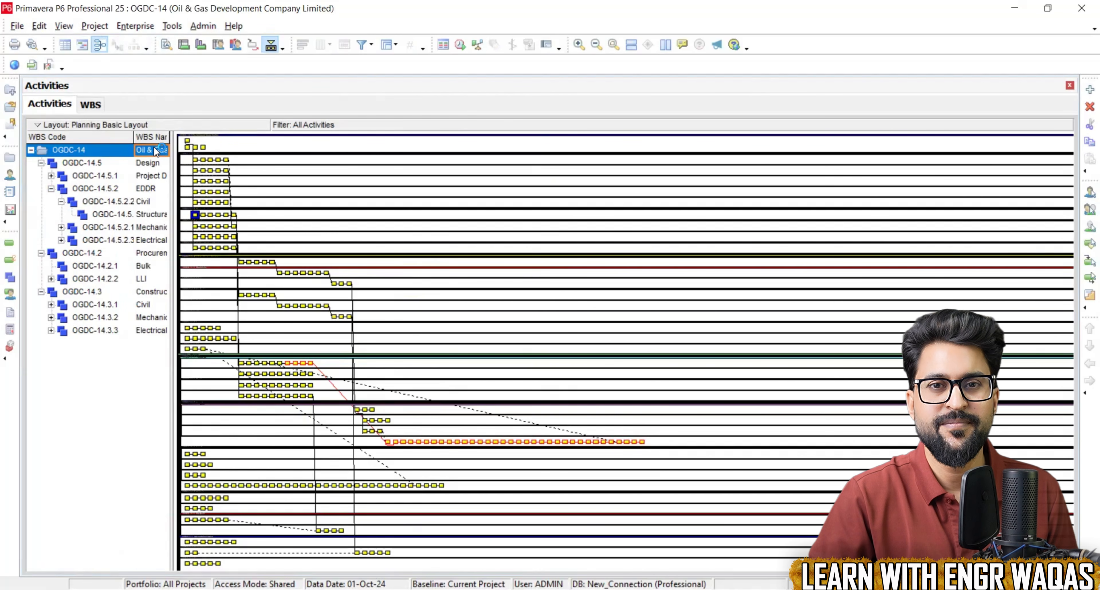
{"action": "left_click", "coordinate": [389, 182]}
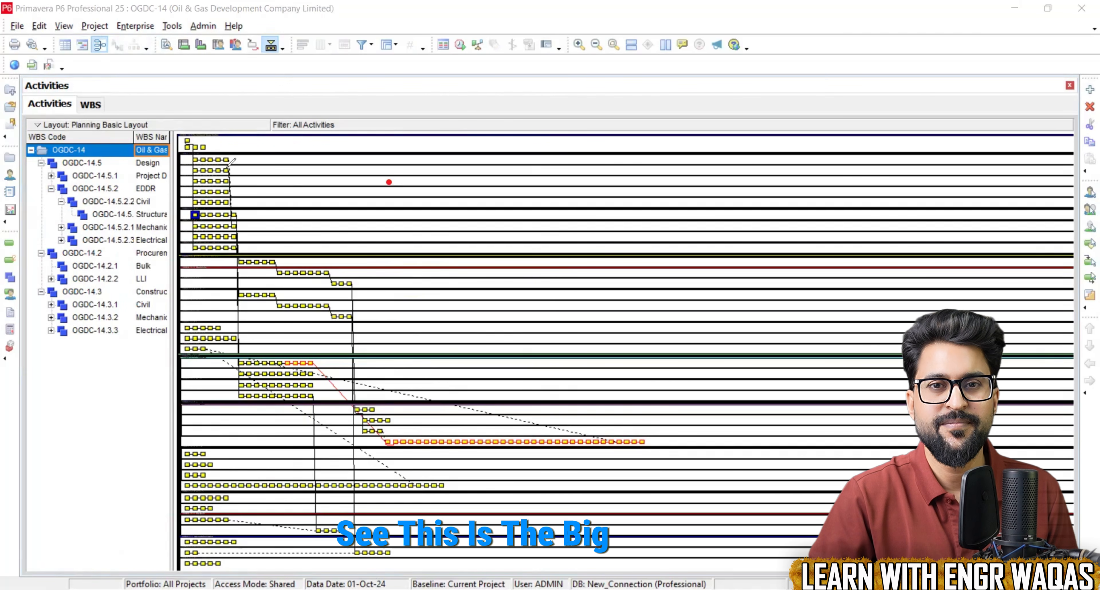
Step: Annotate the network with a marked link line and arrows from D to P, D to C and P to C, and clear the annotations
{"action": "left_click_drag", "start_coordinate": [228, 160], "coordinate": [234, 217]}
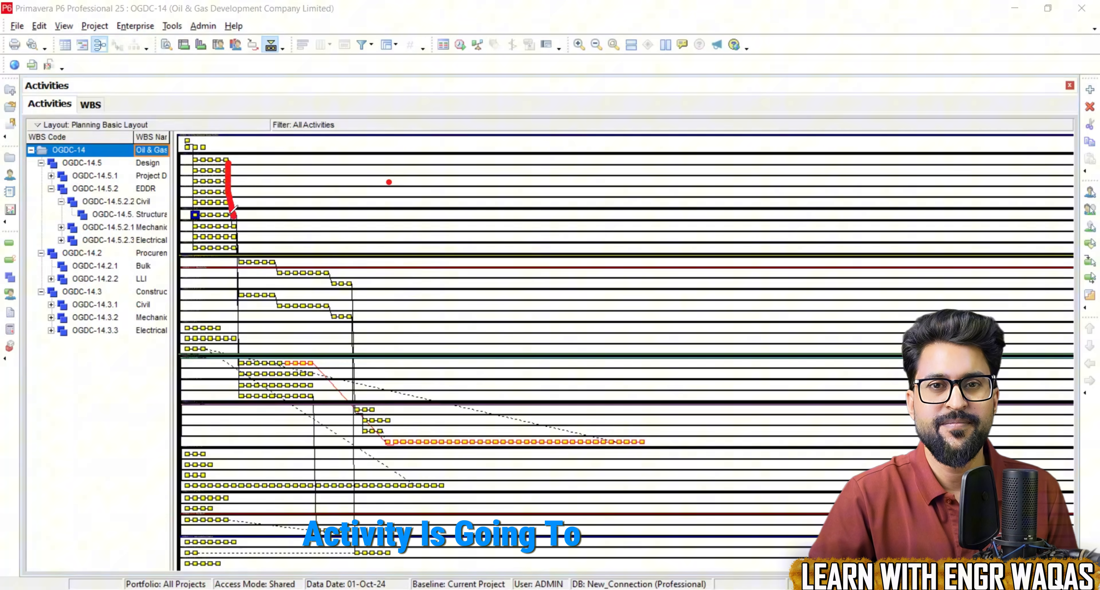
{"action": "left_click_drag", "start_coordinate": [519, 78], "coordinate": [529, 120]}
{"action": "mouse_move", "coordinate": [519, 78]}
{"action": "left_mouse_down"}
{"action": "mouse_move", "coordinate": [596, 104]}
{"action": "mouse_move", "coordinate": [552, 128]}
{"action": "left_mouse_up"}
{"action": "left_click_drag", "start_coordinate": [569, 141], "coordinate": [591, 212]}
{"action": "left_click_drag", "start_coordinate": [558, 191], "coordinate": [592, 212]}
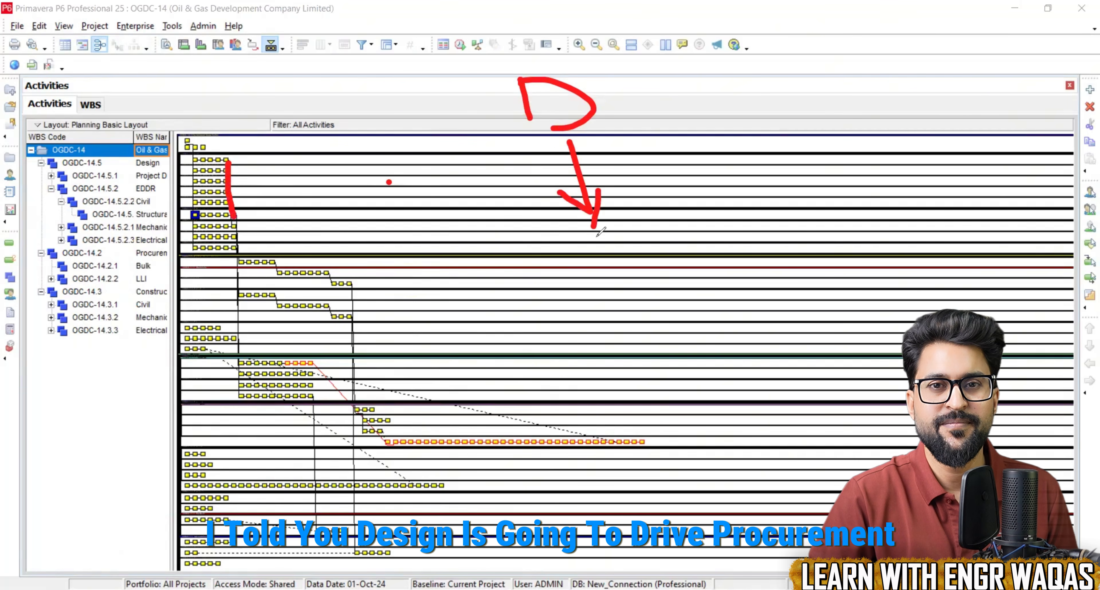
{"action": "left_click_drag", "start_coordinate": [605, 263], "coordinate": [619, 293]}
{"action": "left_click", "coordinate": [607, 249]}
{"action": "left_click_drag", "start_coordinate": [602, 126], "coordinate": [739, 184]}
{"action": "left_click_drag", "start_coordinate": [781, 186], "coordinate": [802, 183]}
{"action": "mouse_move", "coordinate": [656, 253]}
{"action": "left_mouse_down"}
{"action": "mouse_move", "coordinate": [753, 227]}
{"action": "mouse_move", "coordinate": [749, 247]}
{"action": "left_mouse_up"}
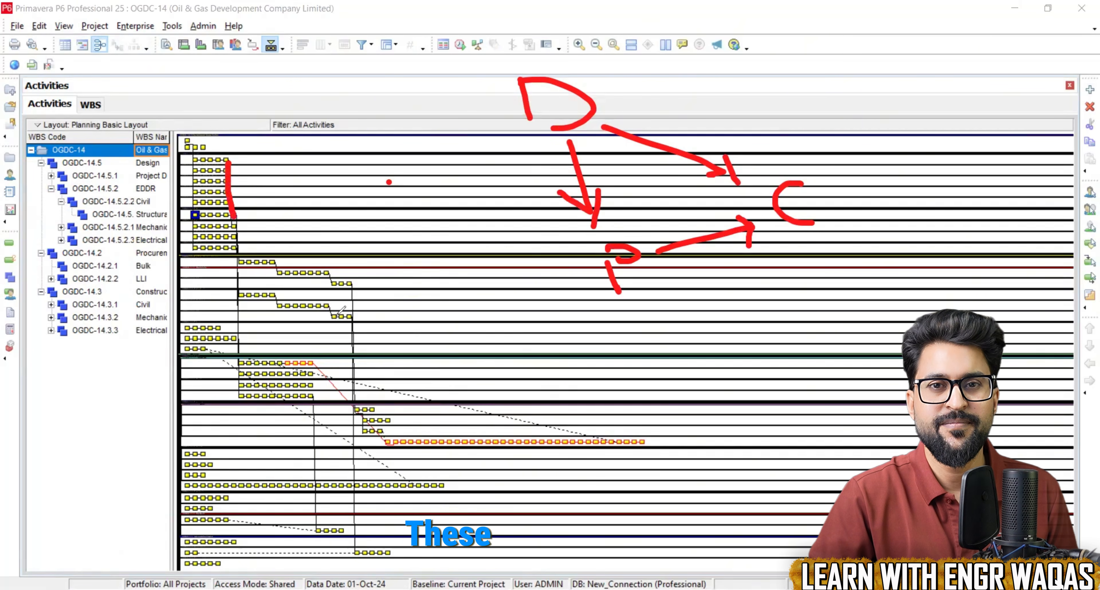
{"action": "key", "text": "e"}
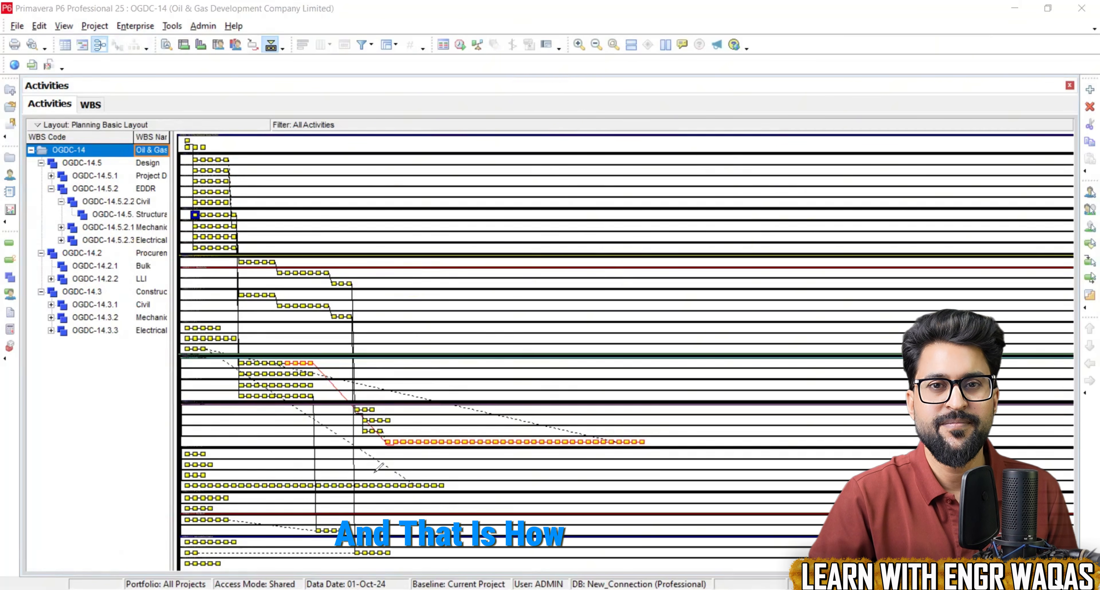
{"action": "key", "text": "Escape"}
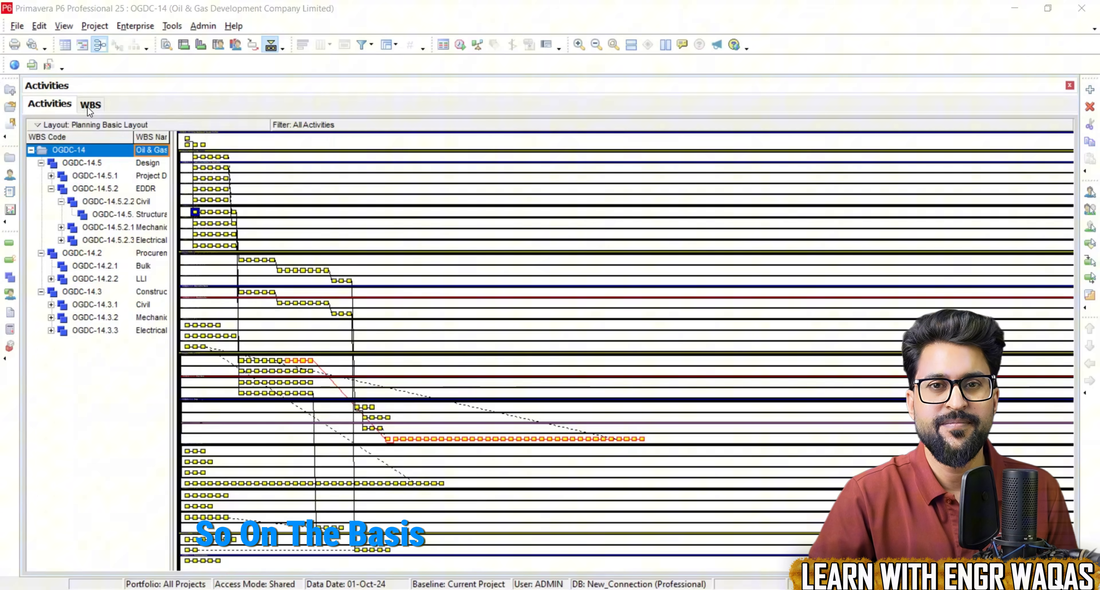
Step: Return to the Gantt chart and examine the original durations of Layout & Marking, Excavation and Leveling & Compaction under Storage Tank
{"action": "left_click", "coordinate": [81, 45]}
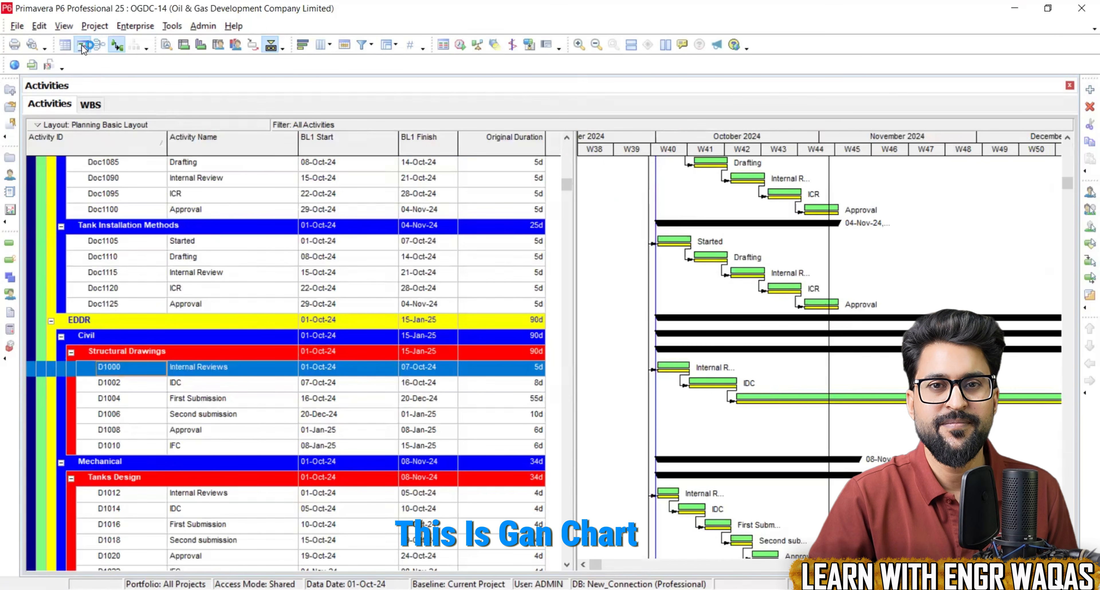
{"action": "scroll", "coordinate": [566, 185], "scroll_direction": "down", "scroll_amount": 10}
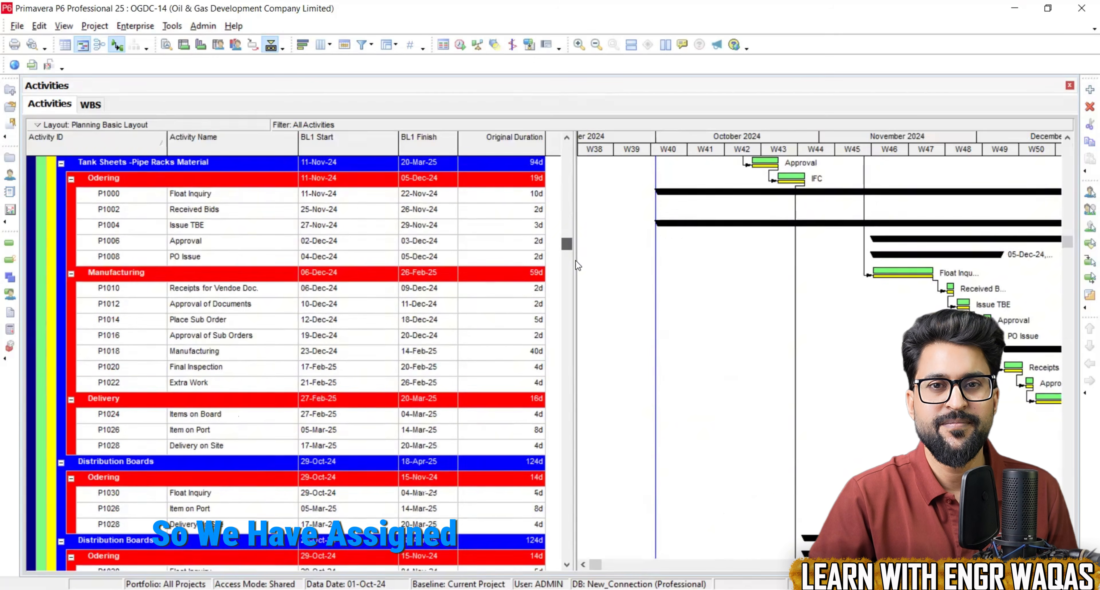
{"action": "scroll", "coordinate": [577, 265], "scroll_direction": "down", "scroll_amount": 10}
{"action": "left_click", "coordinate": [540, 352]}
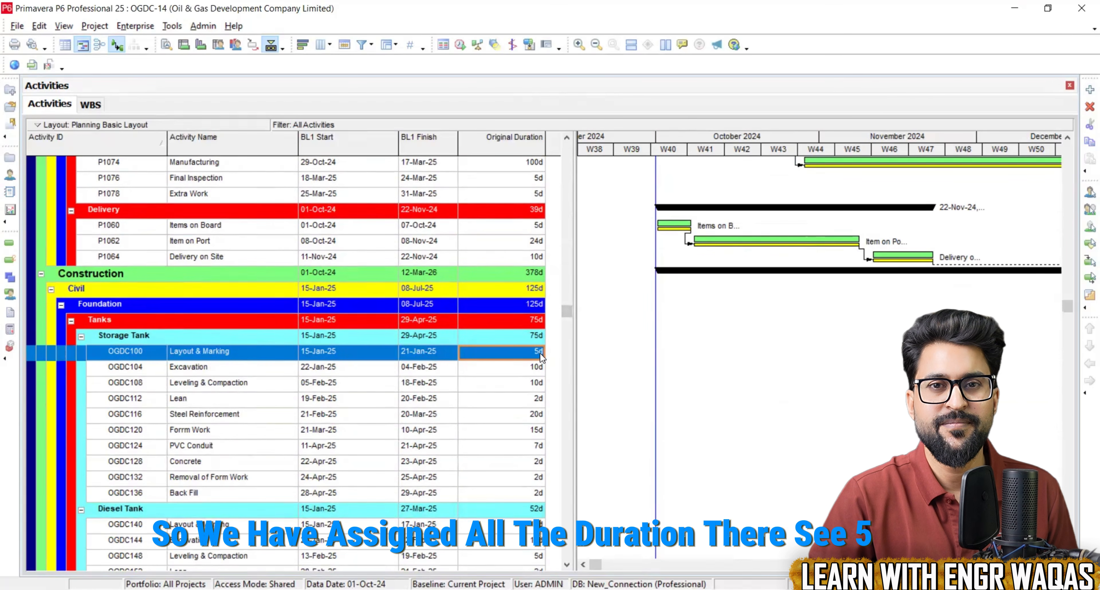
{"action": "left_click", "coordinate": [537, 367]}
{"action": "left_click", "coordinate": [540, 383]}
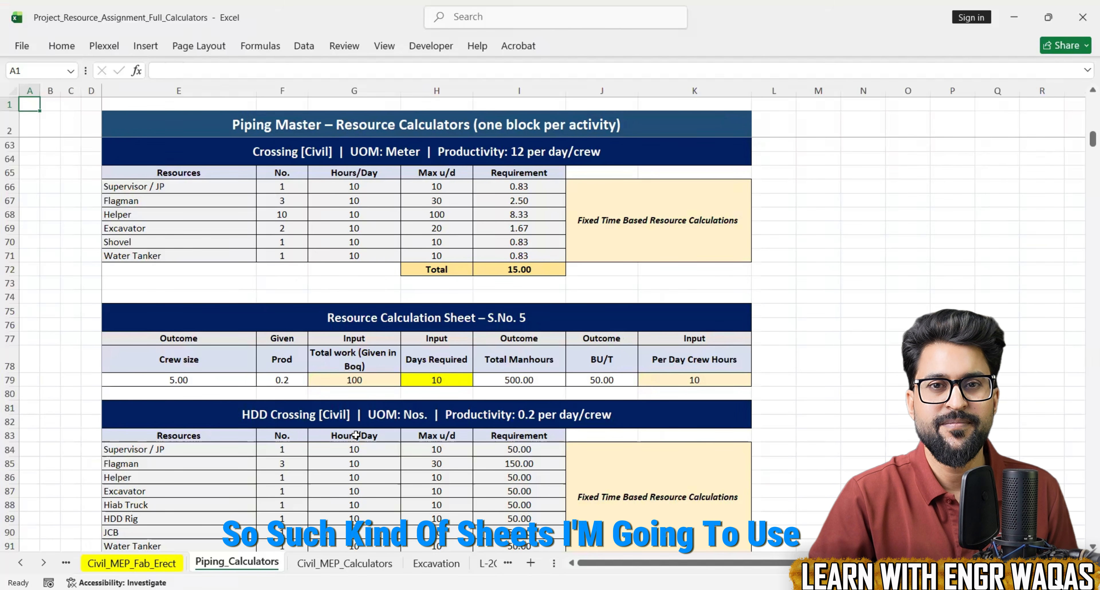
Step: Switch to the Excel workbook and look over the HDD Crossing resource calculator in the Piping_Calculators sheet
{"action": "scroll", "coordinate": [356, 435], "scroll_direction": "down", "scroll_amount": 2}
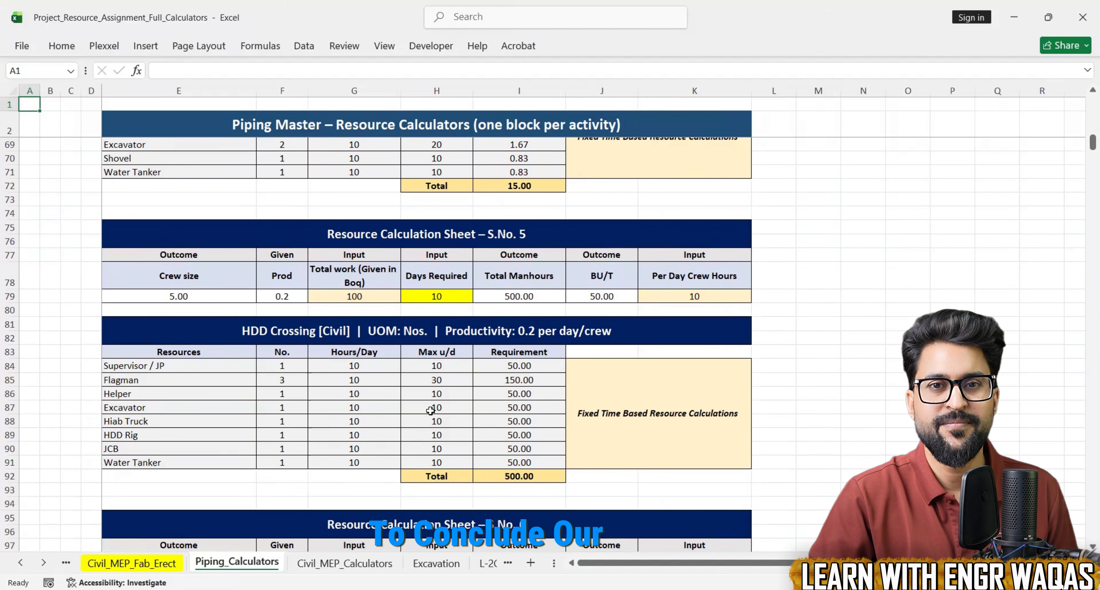
{"action": "left_click", "coordinate": [232, 381]}
{"action": "left_click", "coordinate": [354, 380]}
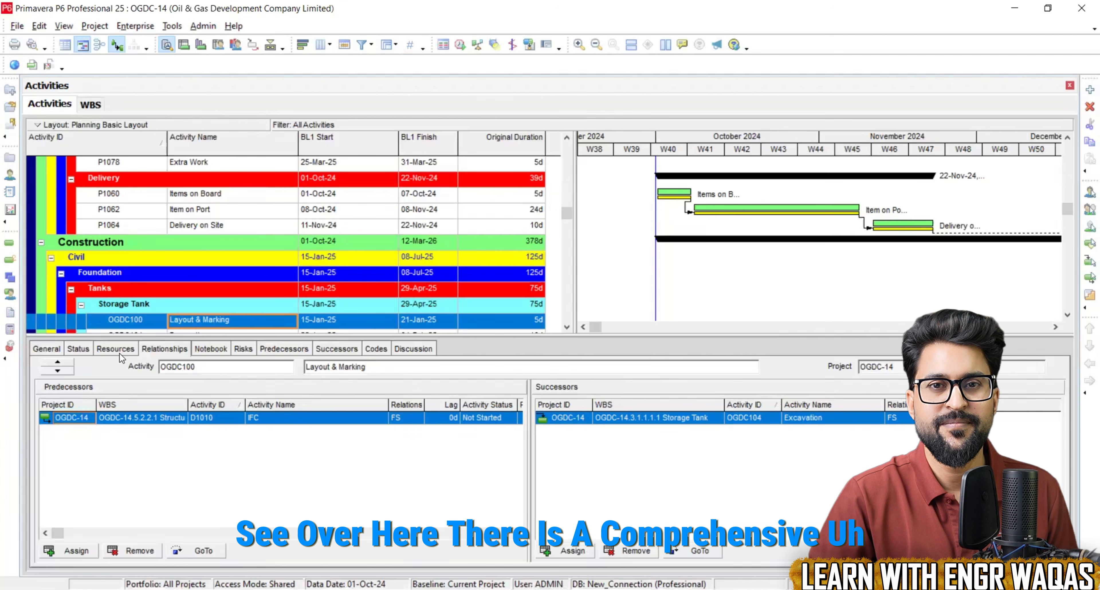
Step: Show the resources assigned to Layout & Marking and to Excavation under Storage Tank
{"action": "left_click", "coordinate": [116, 348]}
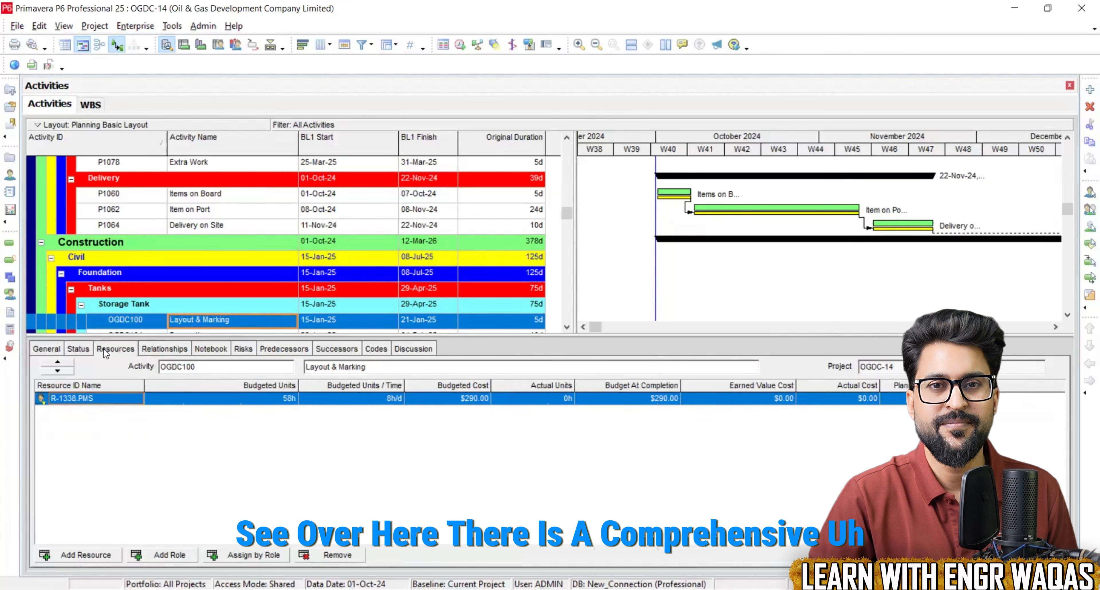
{"action": "scroll", "coordinate": [183, 306], "scroll_direction": "down", "scroll_amount": 1}
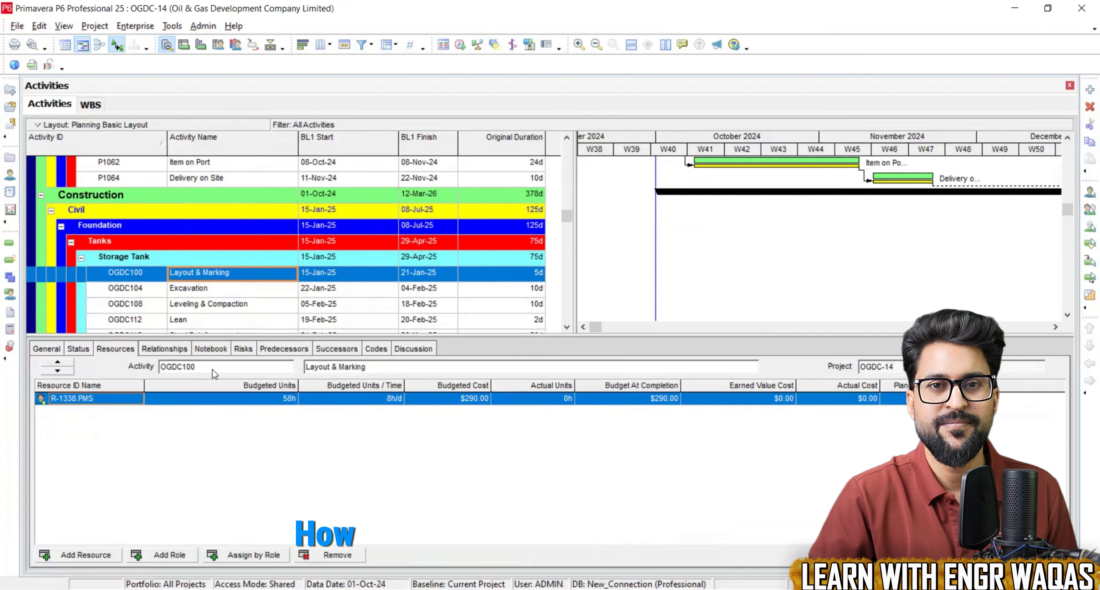
{"action": "left_click", "coordinate": [185, 288]}
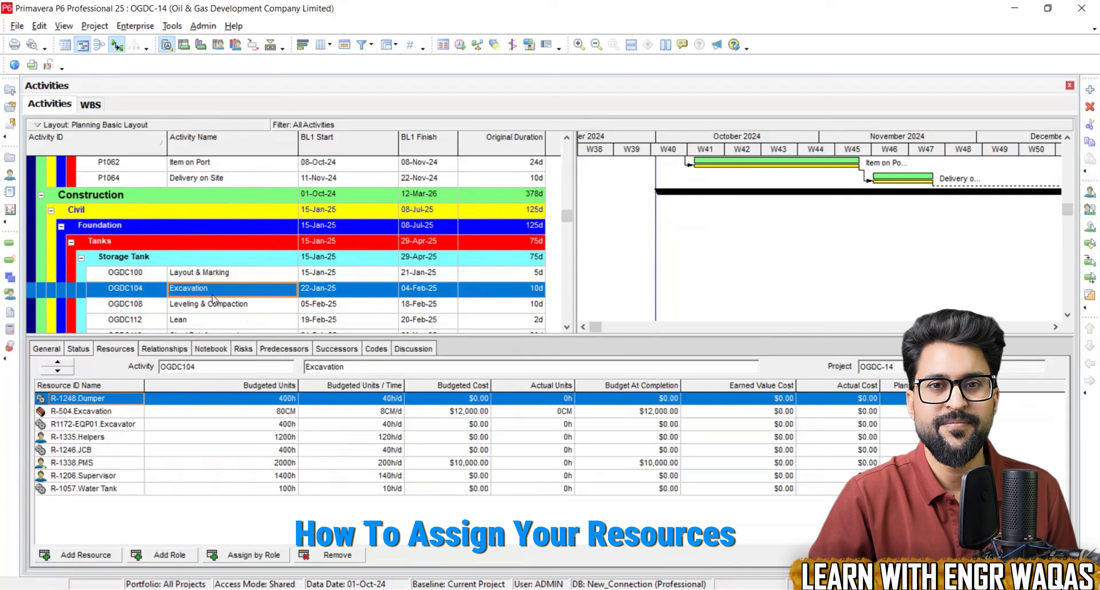
{"action": "left_click", "coordinate": [123, 412]}
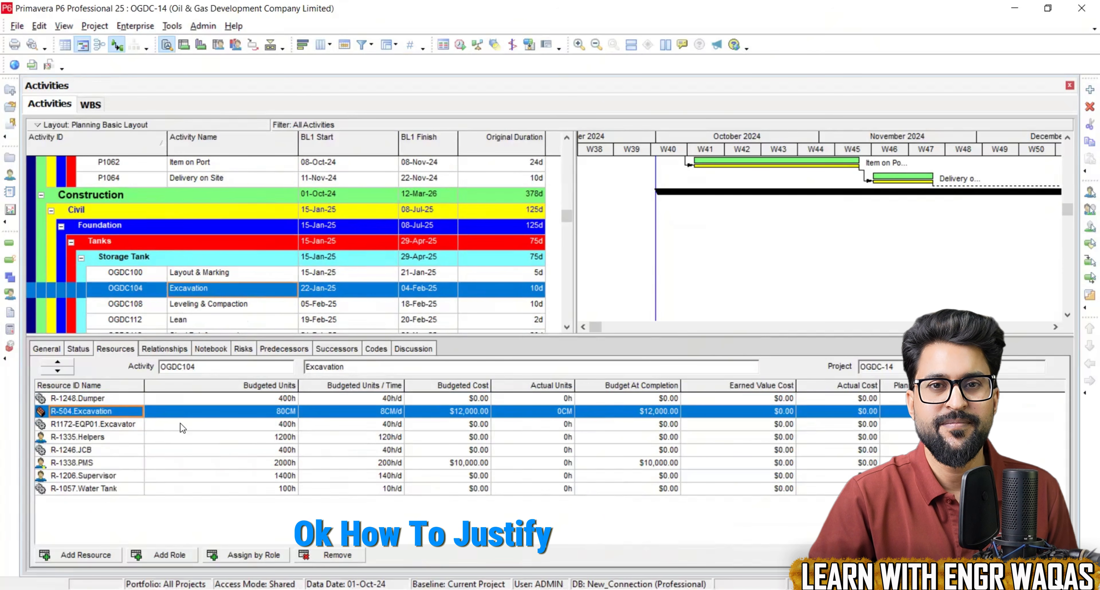
Step: Examine the budgeted units per time and budgeted costs of the resources assigned to Excavation, from the Dumper to R-1338.PMS
{"action": "left_click", "coordinate": [396, 401]}
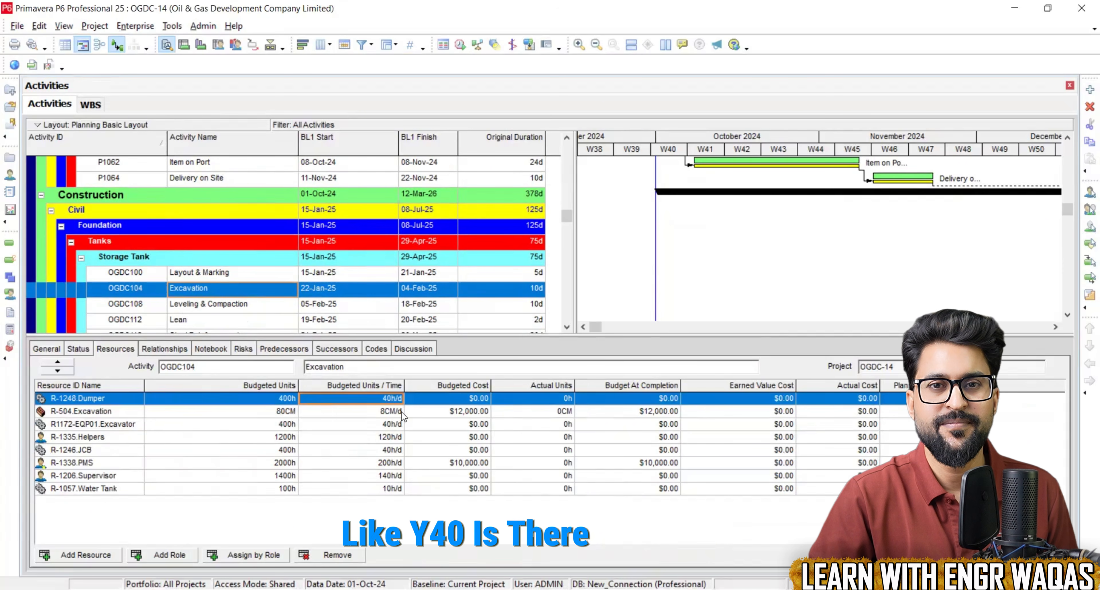
{"action": "left_click", "coordinate": [401, 412]}
{"action": "left_click", "coordinate": [400, 424]}
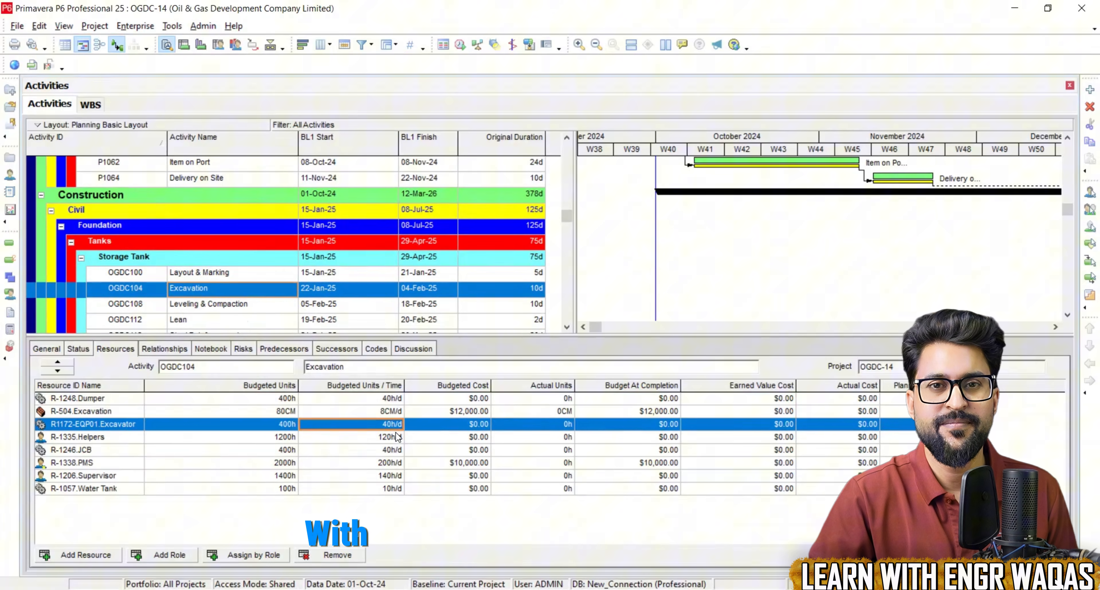
{"action": "left_click", "coordinate": [396, 438]}
{"action": "left_click", "coordinate": [396, 452]}
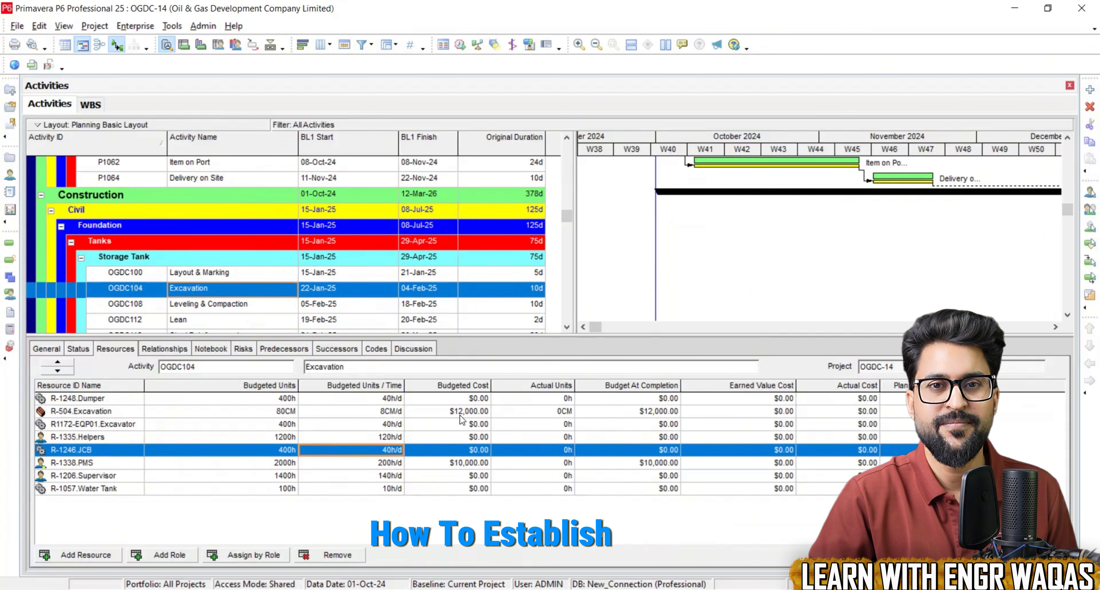
{"action": "left_click", "coordinate": [460, 412]}
{"action": "left_click", "coordinate": [413, 462]}
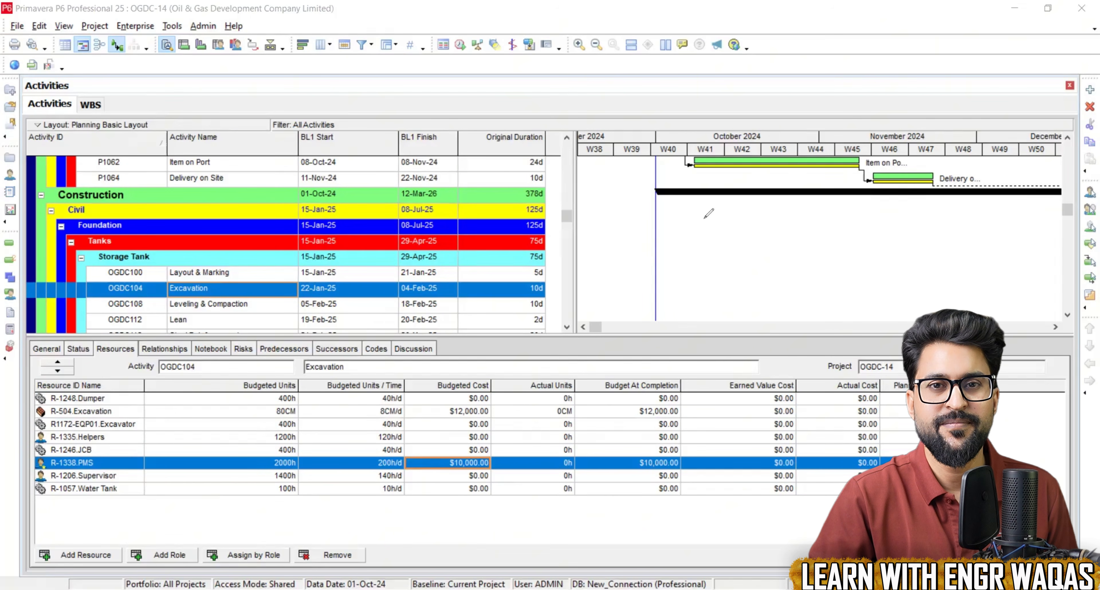
Step: Circle Excavation's budgeted unit columns, write an underlined L-4 in the empty Gantt area, and clear the annotations
{"action": "mouse_move", "coordinate": [337, 364]}
{"action": "left_mouse_down"}
{"action": "mouse_move", "coordinate": [203, 467]}
{"action": "mouse_move", "coordinate": [435, 474]}
{"action": "mouse_move", "coordinate": [318, 340]}
{"action": "left_mouse_up"}
{"action": "left_click_drag", "start_coordinate": [658, 235], "coordinate": [664, 259]}
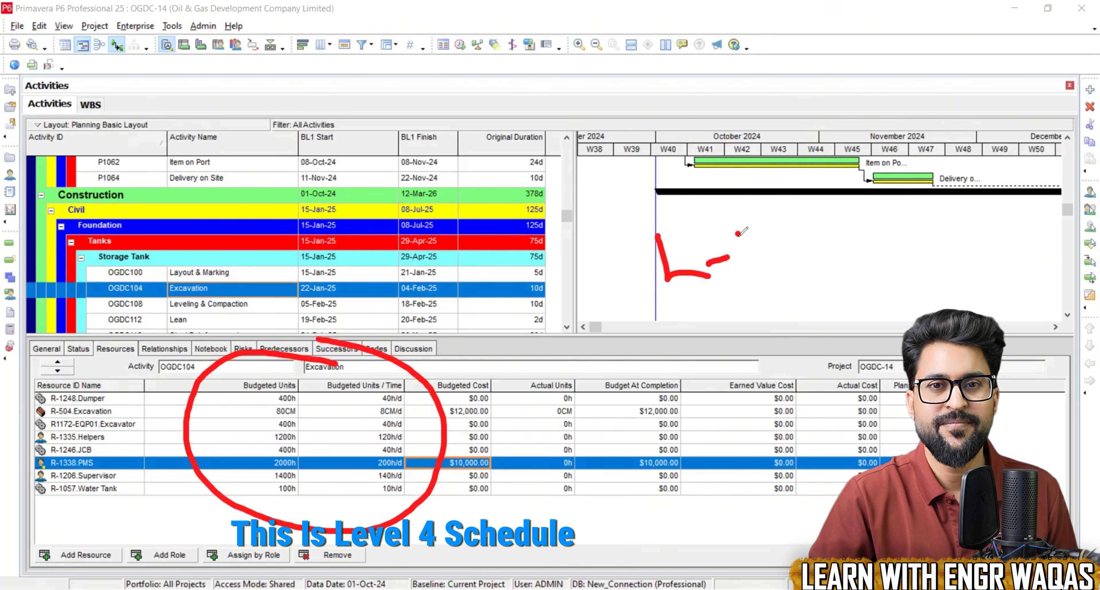
{"action": "left_click_drag", "start_coordinate": [738, 234], "coordinate": [762, 272]}
{"action": "mouse_move", "coordinate": [663, 292]}
{"action": "left_mouse_down"}
{"action": "mouse_move", "coordinate": [786, 280]}
{"action": "mouse_move", "coordinate": [795, 302]}
{"action": "left_mouse_up"}
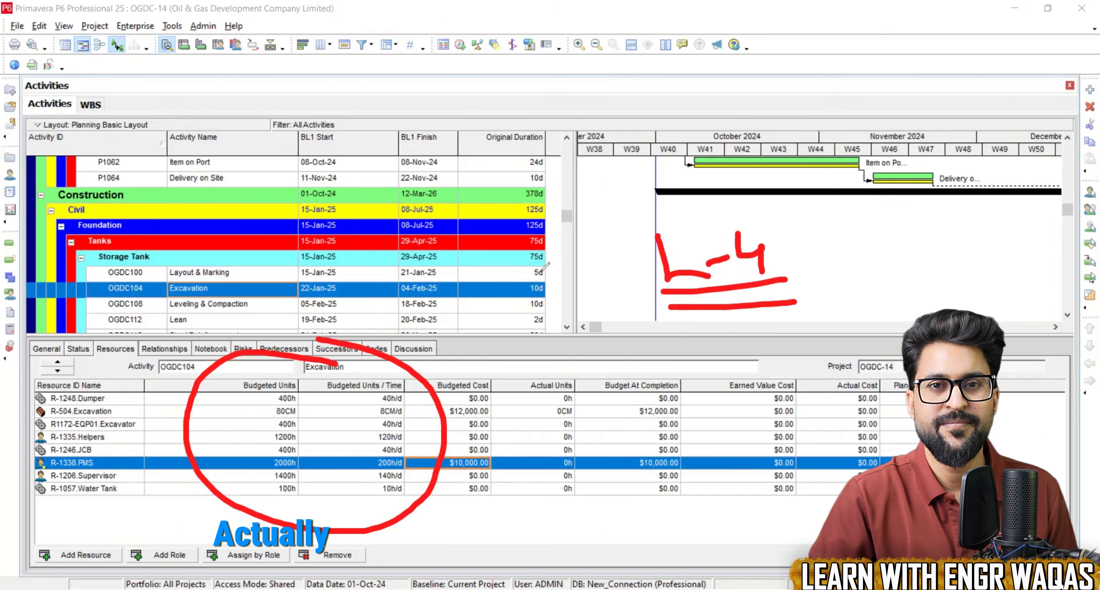
{"action": "key", "text": "e"}
Step: Circle Excavation's 10d duration and the Dumper's 40h/d, link them with an arrow, and write 4 x 10 = 40 beside them
{"action": "mouse_move", "coordinate": [540, 273]}
{"action": "left_mouse_down"}
{"action": "mouse_move", "coordinate": [554, 298]}
{"action": "mouse_move", "coordinate": [500, 285]}
{"action": "left_mouse_up"}
{"action": "left_click_drag", "start_coordinate": [386, 384], "coordinate": [373, 394]}
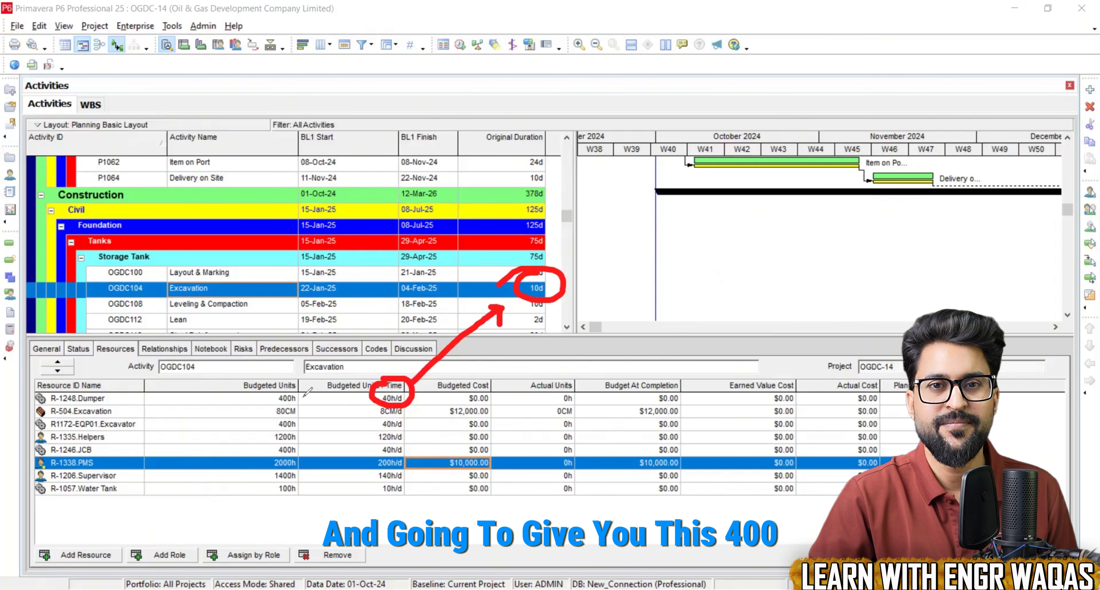
{"action": "left_click_drag", "start_coordinate": [302, 397], "coordinate": [314, 403]}
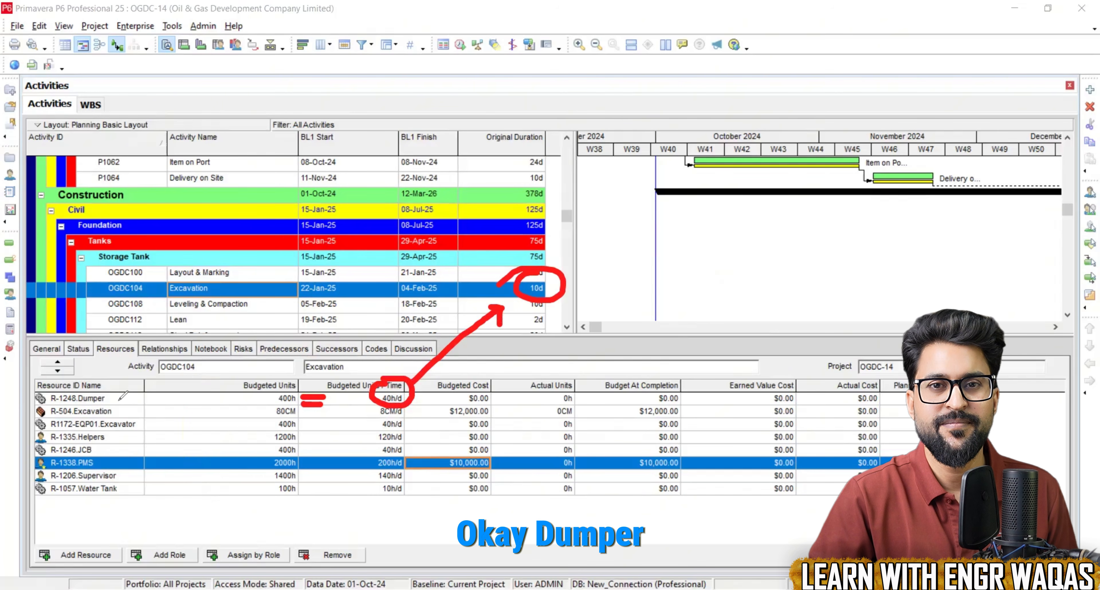
{"action": "mouse_move", "coordinate": [771, 248]}
{"action": "left_mouse_down"}
{"action": "mouse_move", "coordinate": [792, 285]}
{"action": "mouse_move", "coordinate": [911, 258]}
{"action": "mouse_move", "coordinate": [923, 276]}
{"action": "left_mouse_up"}
{"action": "left_click_drag", "start_coordinate": [416, 318], "coordinate": [382, 358]}
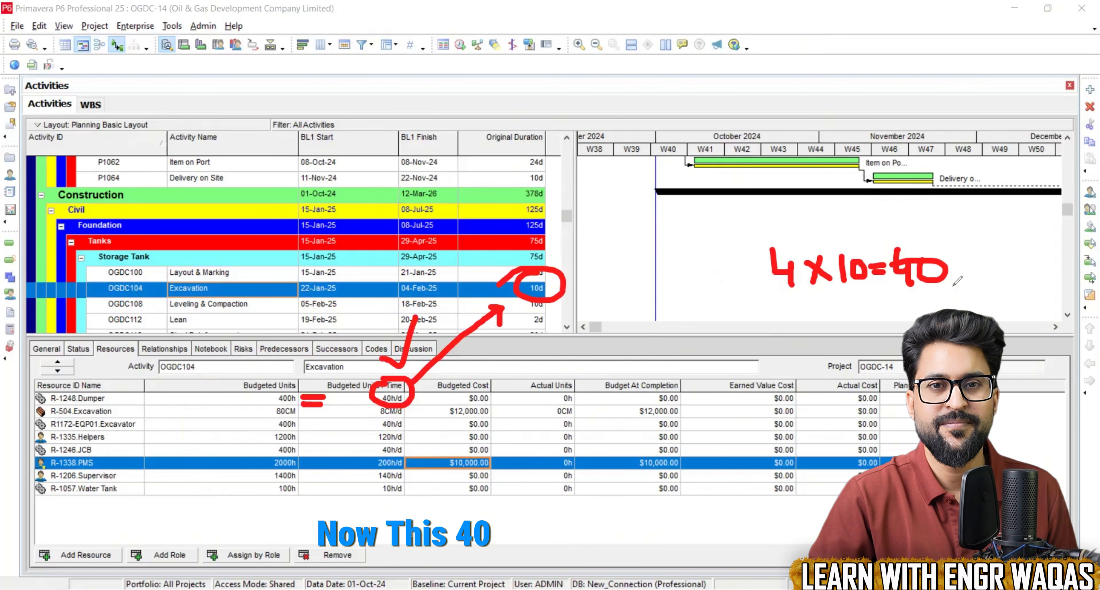
Step: Extend the handwritten formula with x 10, draw arrows from the duration and to the Dumper's budgeted units, and clear all annotations
{"action": "left_click_drag", "start_coordinate": [973, 255], "coordinate": [961, 282]}
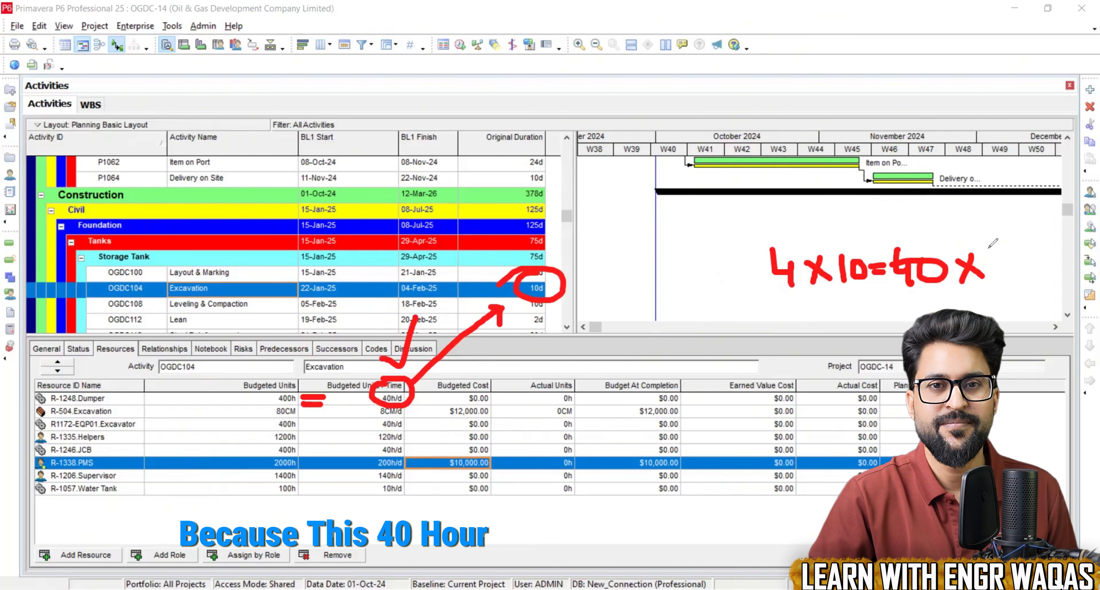
{"action": "mouse_move", "coordinate": [988, 249]}
{"action": "left_mouse_down"}
{"action": "mouse_move", "coordinate": [994, 274]}
{"action": "mouse_move", "coordinate": [972, 259]}
{"action": "left_mouse_up"}
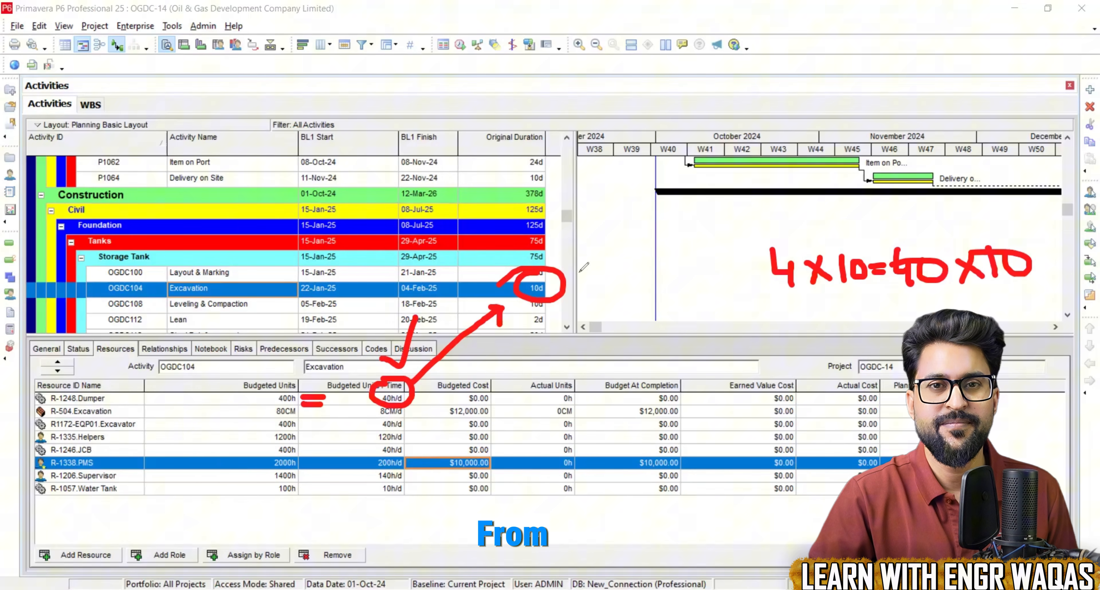
{"action": "left_click_drag", "start_coordinate": [578, 274], "coordinate": [979, 236]}
{"action": "mouse_move", "coordinate": [940, 299]}
{"action": "left_mouse_down"}
{"action": "mouse_move", "coordinate": [666, 481]}
{"action": "mouse_move", "coordinate": [294, 416]}
{"action": "mouse_move", "coordinate": [287, 404]}
{"action": "mouse_move", "coordinate": [302, 411]}
{"action": "left_mouse_up"}
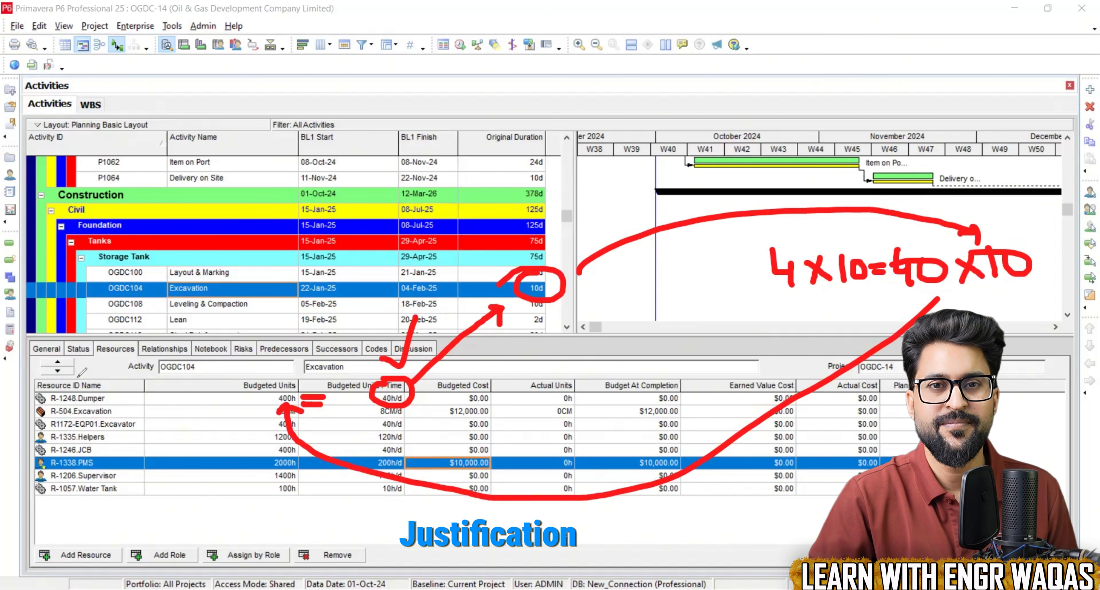
{"action": "key", "text": "ctrl+shift+6"}
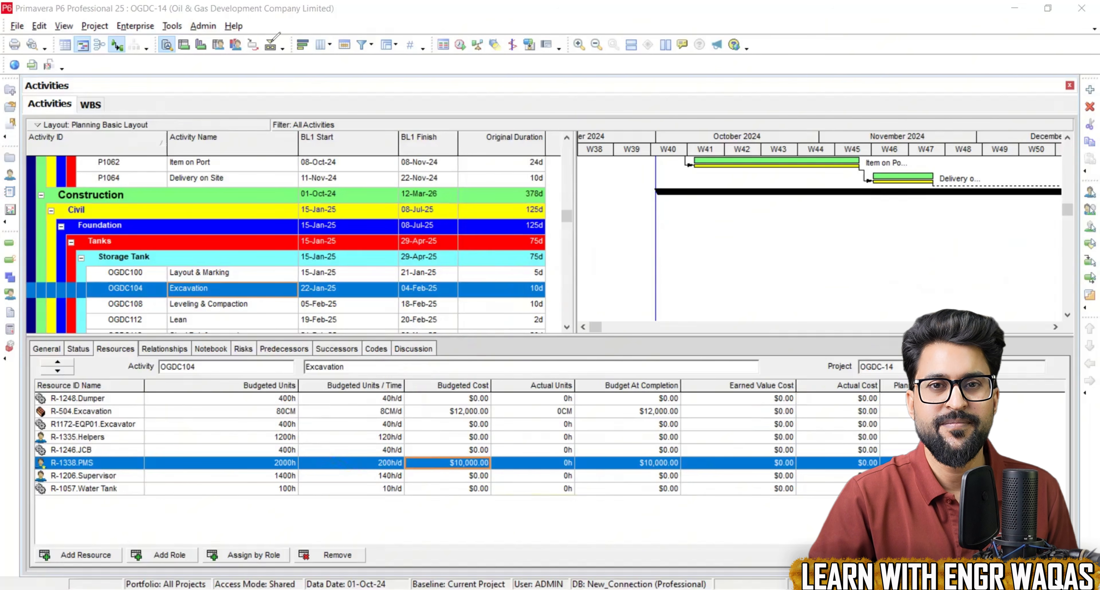
Step: Hide the activity details and widen the Gantt chart slightly against the activity table
{"action": "left_click", "coordinate": [272, 44]}
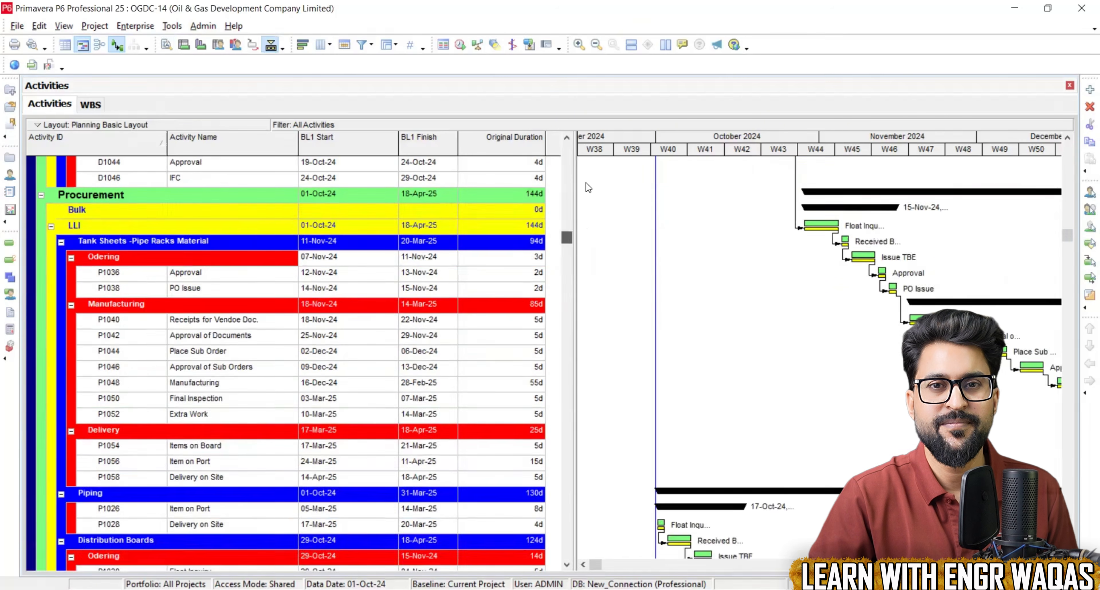
{"action": "mouse_move", "coordinate": [586, 182]}
{"action": "left_mouse_down"}
{"action": "mouse_move", "coordinate": [572, 167]}
{"action": "mouse_move", "coordinate": [568, 182]}
{"action": "left_mouse_up"}
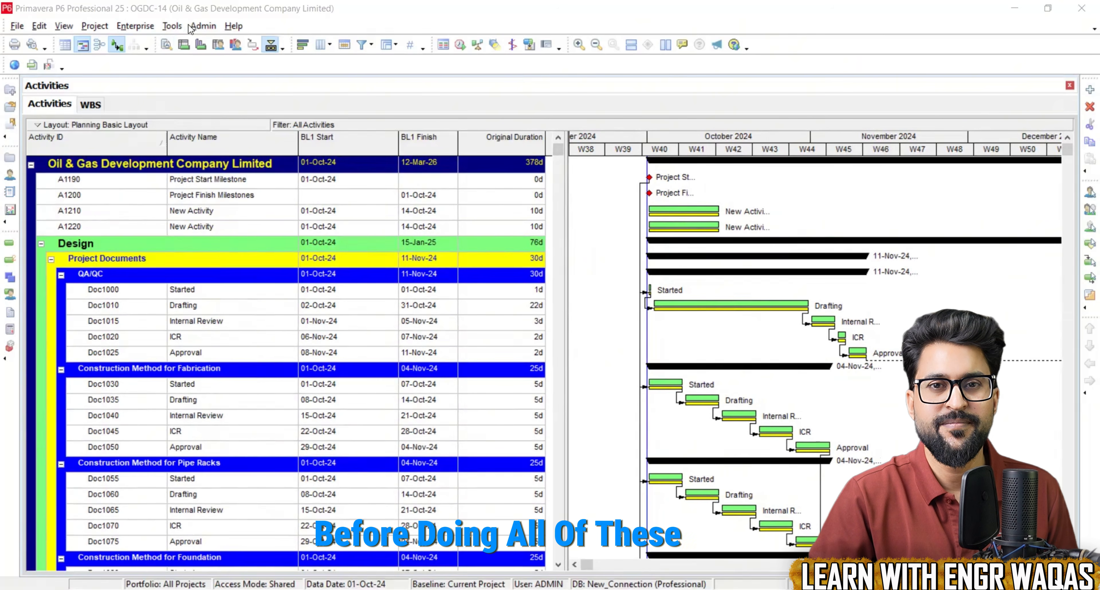
Step: Open the global calendar RMR for modification and check the work hours of Sunday, 10 May 2026
{"action": "left_click", "coordinate": [135, 26]}
{"action": "left_click", "coordinate": [170, 151]}
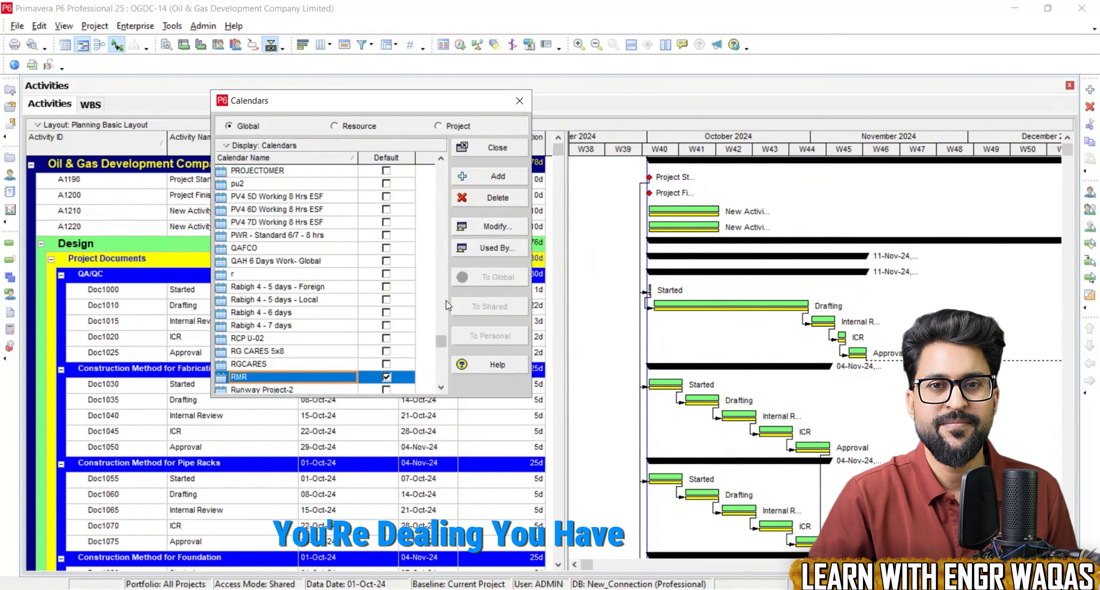
{"action": "left_click", "coordinate": [468, 177]}
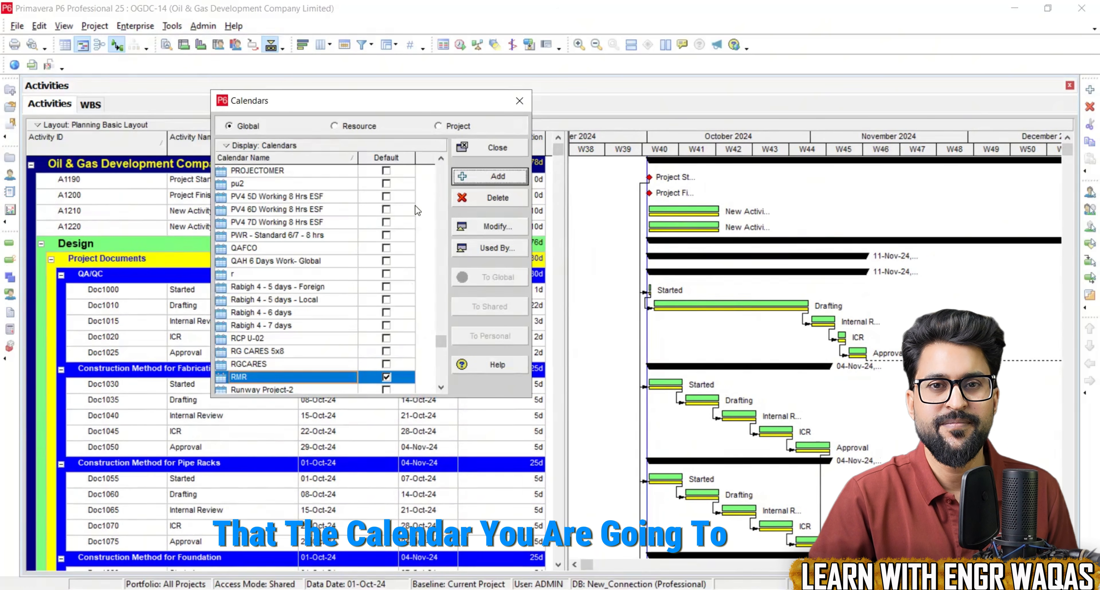
{"action": "left_click", "coordinate": [567, 161]}
{"action": "left_click", "coordinate": [491, 227]}
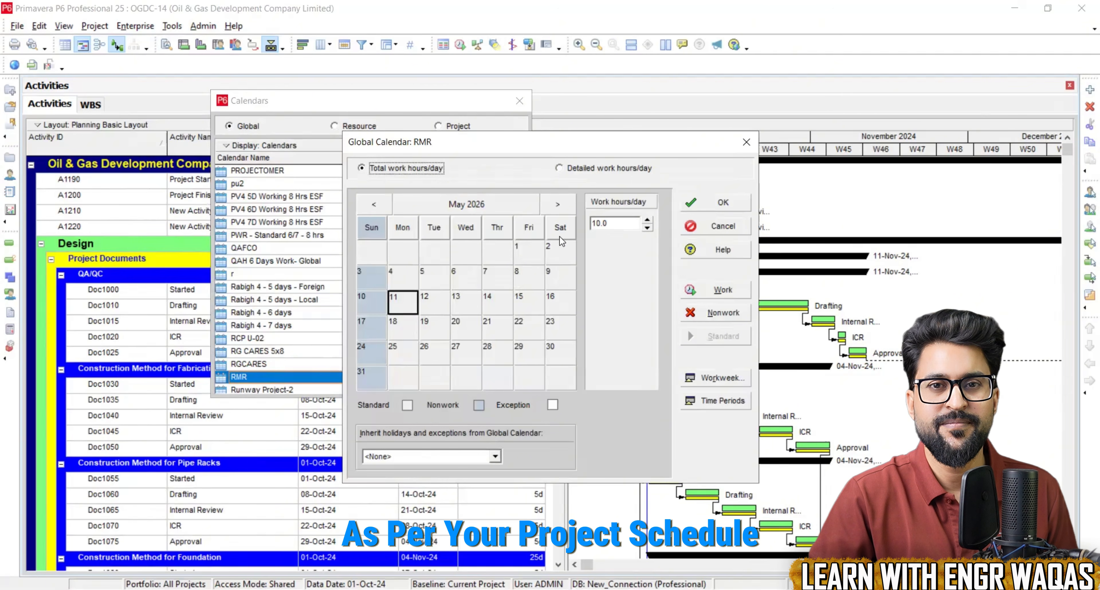
{"action": "left_click", "coordinate": [379, 304]}
Step: Review the RMR calendar's standard weekly work hours for Sunday, Friday and Monday, leaving them as they are
{"action": "left_click", "coordinate": [722, 378]}
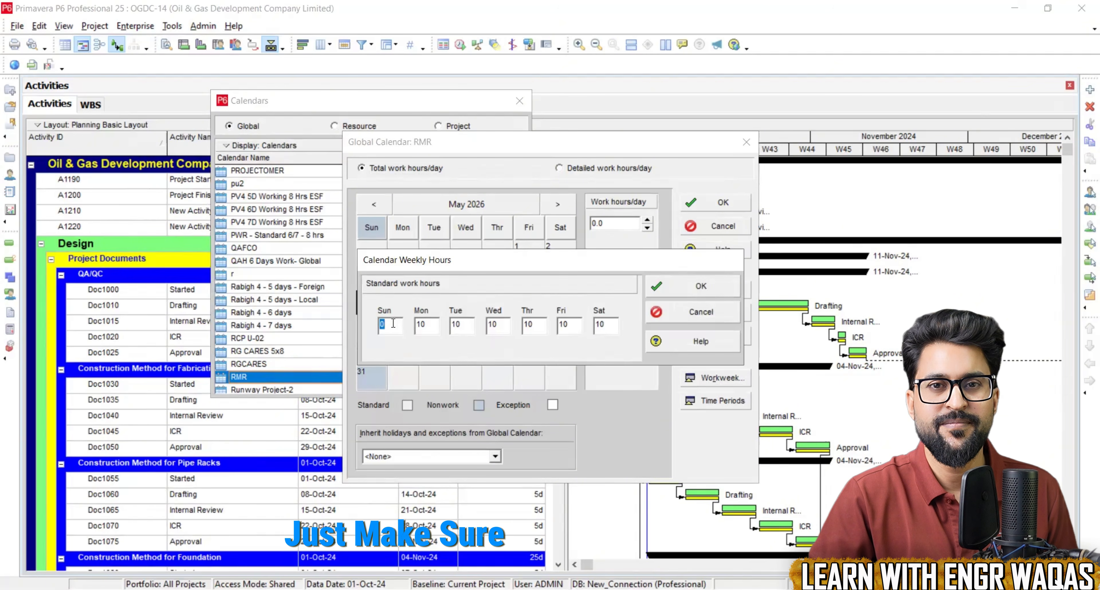
{"action": "double_click", "coordinate": [564, 324]}
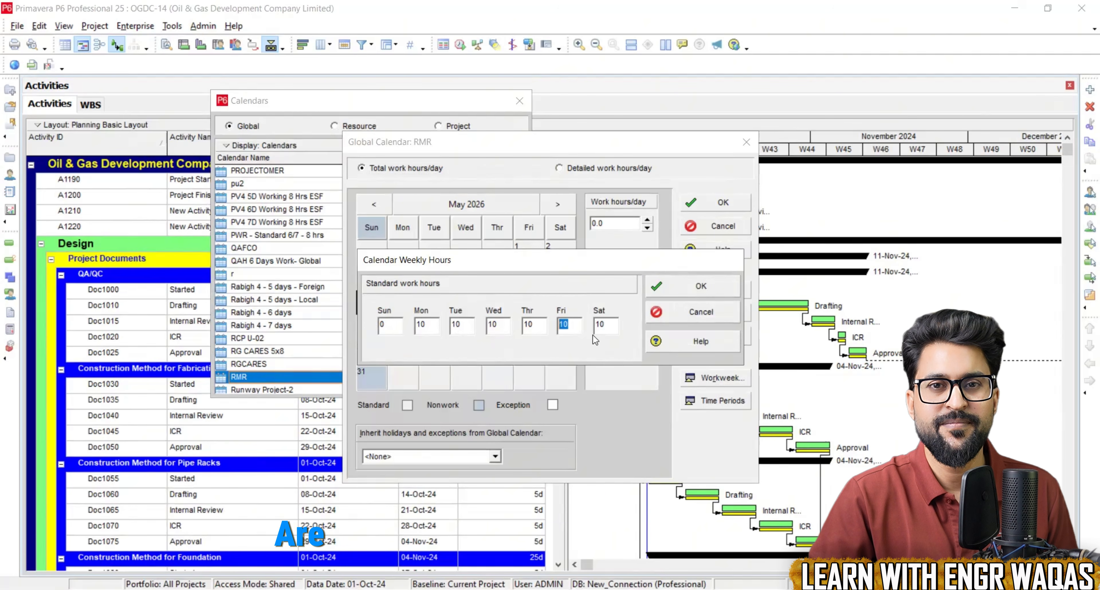
{"action": "double_click", "coordinate": [422, 324]}
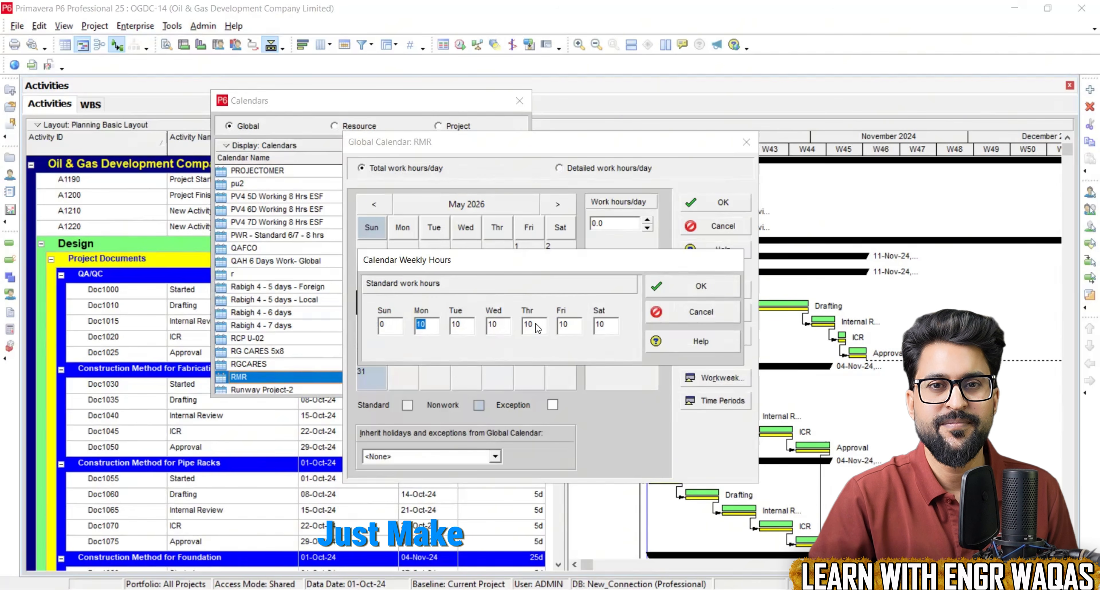
{"action": "left_click", "coordinate": [721, 287]}
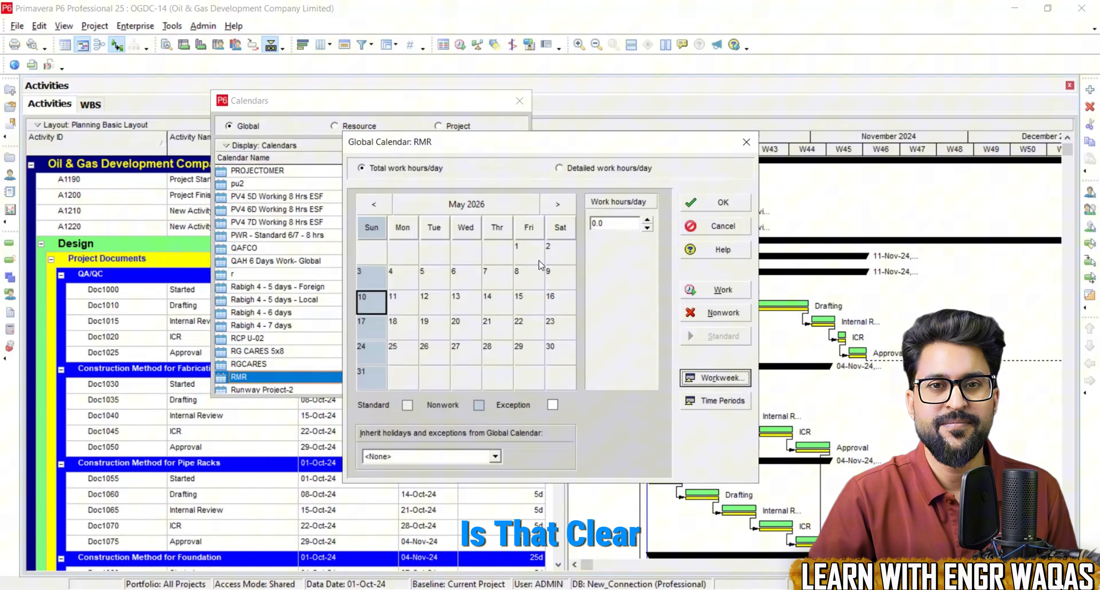
Step: Inspect the detailed work hours of Wednesday, 13 May 2026 in the RMR calendar, and close the calendars
{"action": "left_click", "coordinate": [587, 168]}
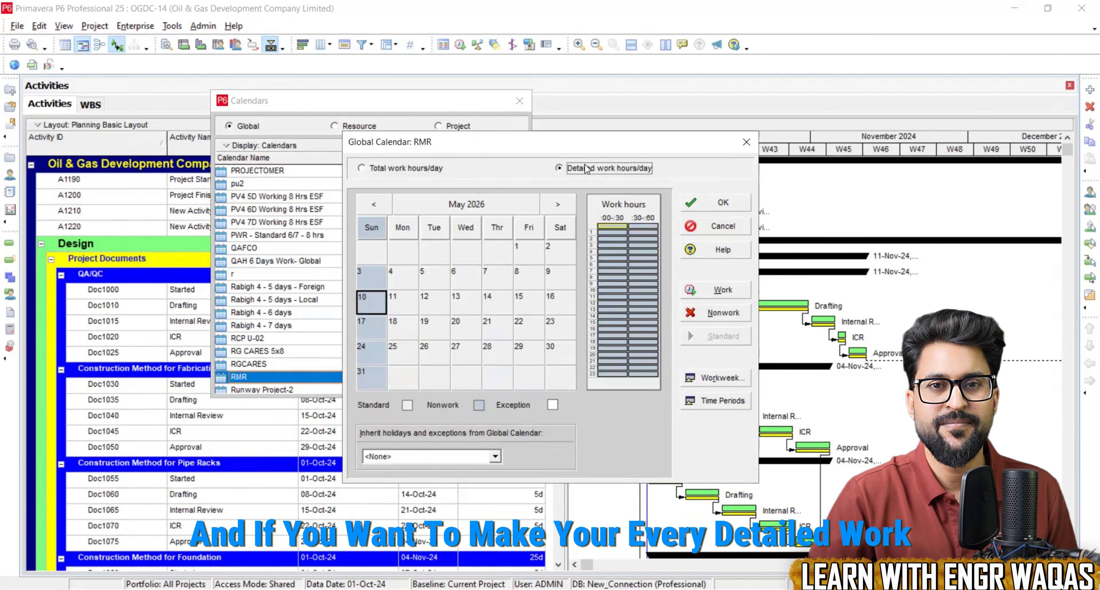
{"action": "left_click", "coordinate": [464, 305]}
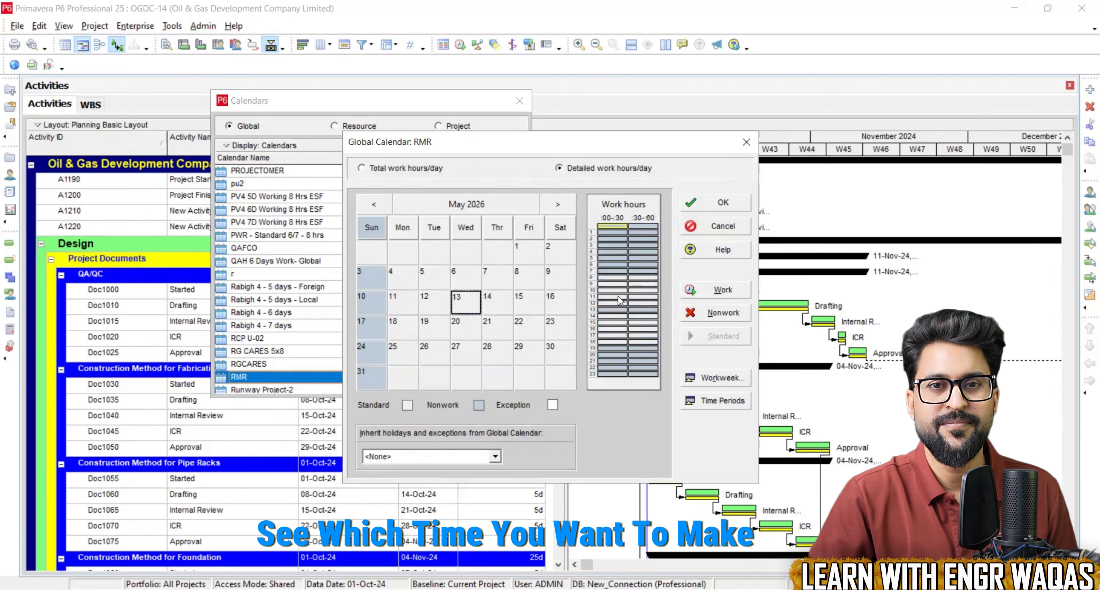
{"action": "left_click", "coordinate": [610, 278]}
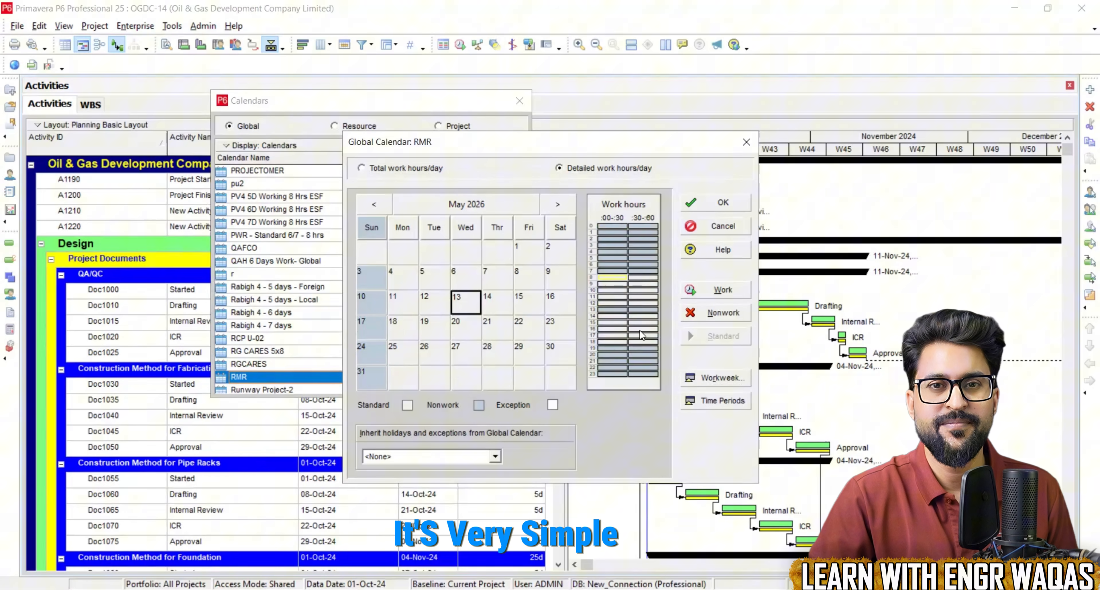
{"action": "left_click", "coordinate": [746, 143]}
{"action": "left_click", "coordinate": [519, 101]}
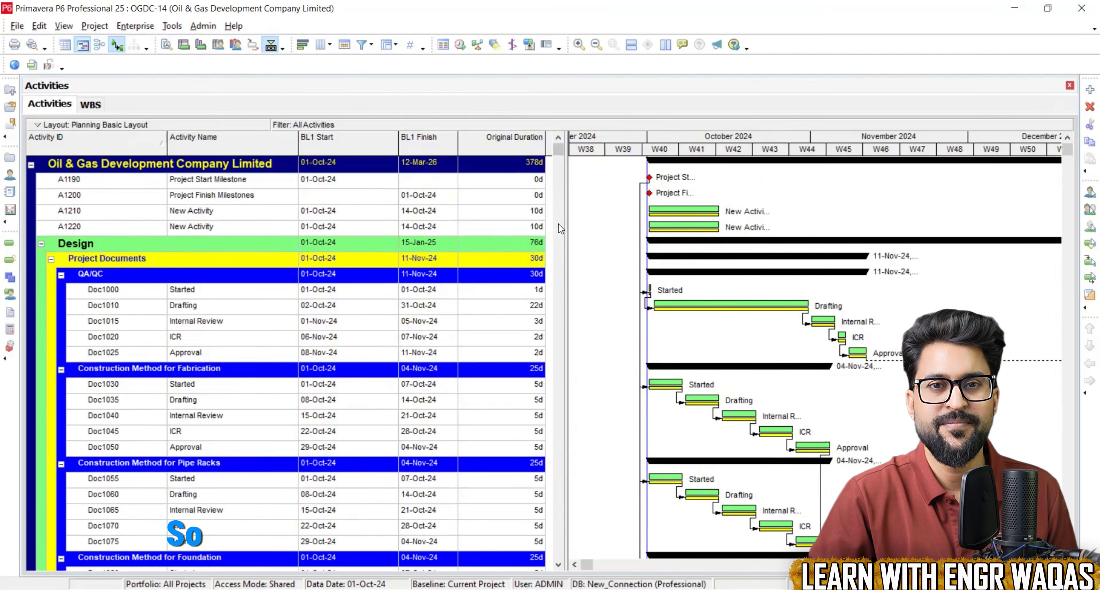
Step: Look through the original durations of the Design and Procurement activities down to Distribution Boards
{"action": "scroll", "coordinate": [527, 387], "scroll_direction": "down", "scroll_amount": 3}
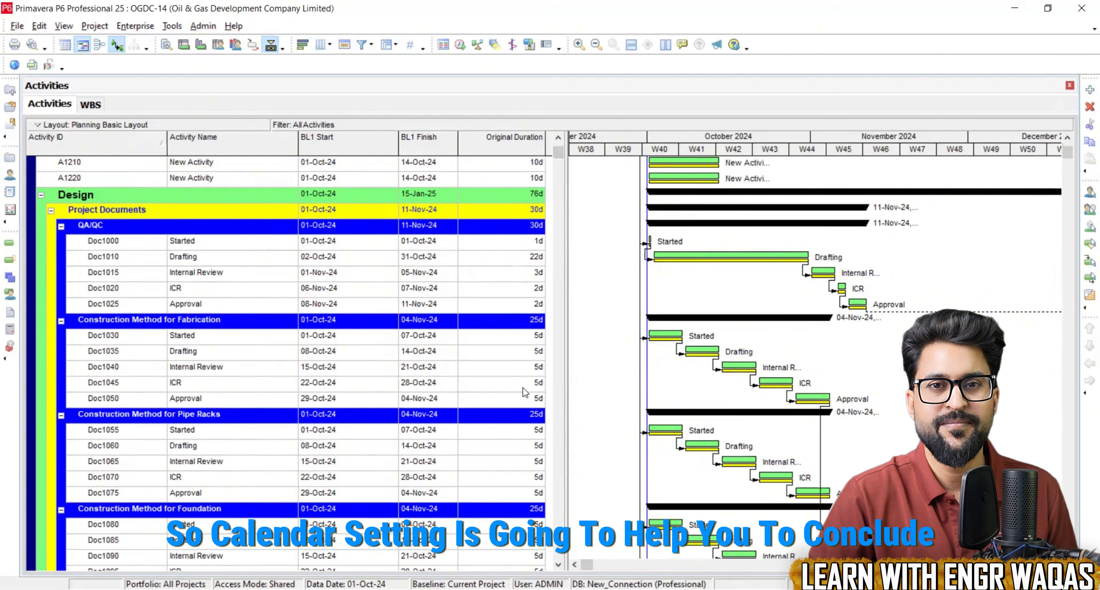
{"action": "scroll", "coordinate": [528, 387], "scroll_direction": "down", "scroll_amount": 10}
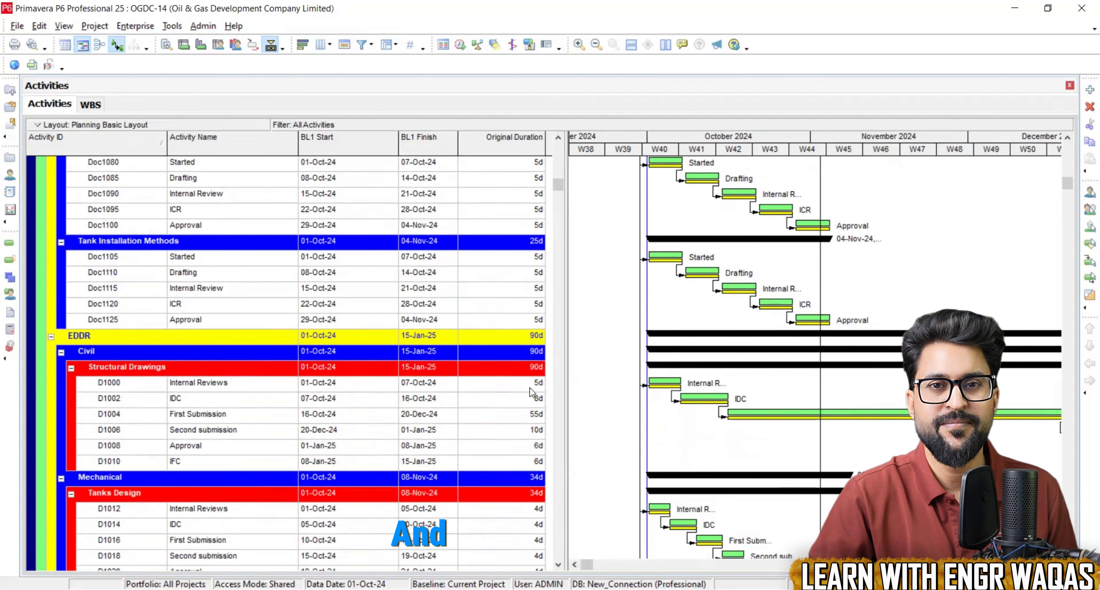
{"action": "scroll", "coordinate": [531, 388], "scroll_direction": "down", "scroll_amount": 1}
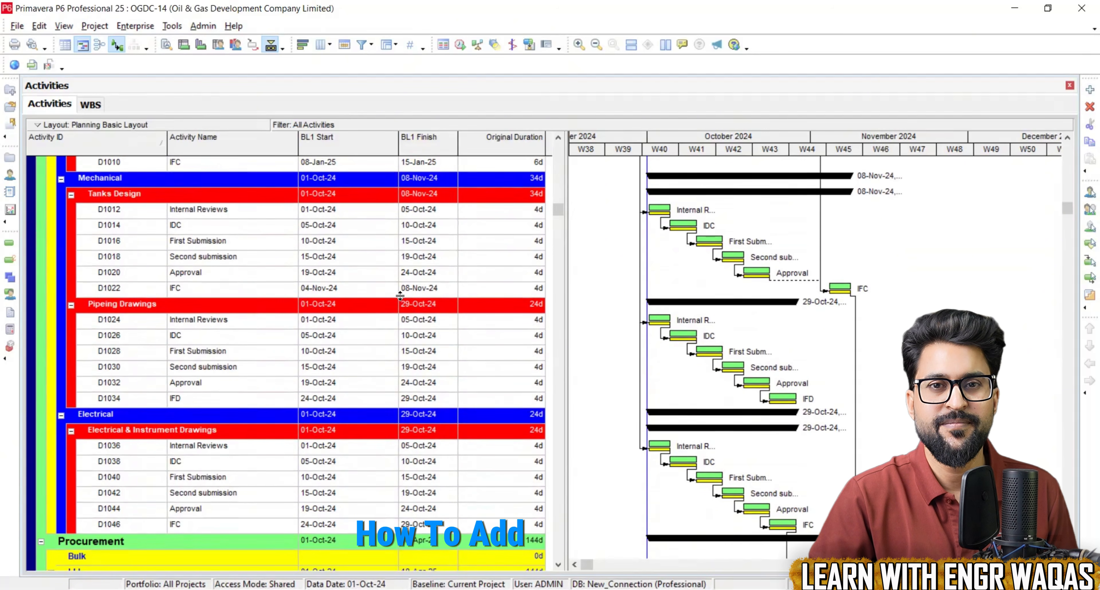
{"action": "scroll", "coordinate": [302, 408], "scroll_direction": "down", "scroll_amount": 1}
{"action": "scroll", "coordinate": [302, 408], "scroll_direction": "down", "scroll_amount": 8}
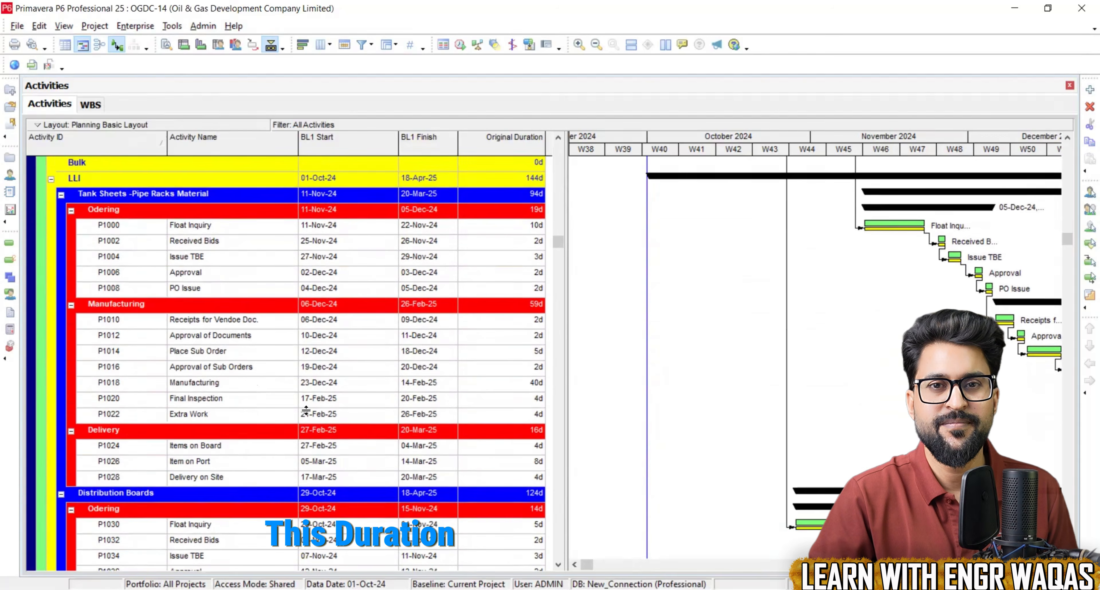
{"action": "scroll", "coordinate": [309, 411], "scroll_direction": "down", "scroll_amount": 3}
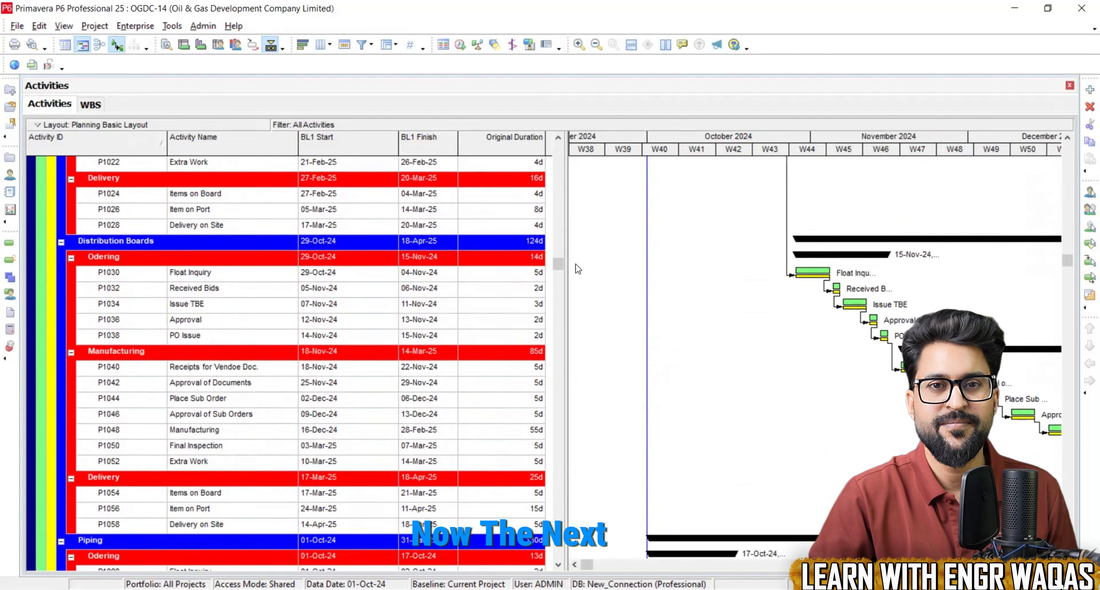
Step: Show the activity usage profile below the activities and compress the timescale to cover October 2024 to June 2025
{"action": "left_click_drag", "start_coordinate": [560, 264], "coordinate": [570, 139]}
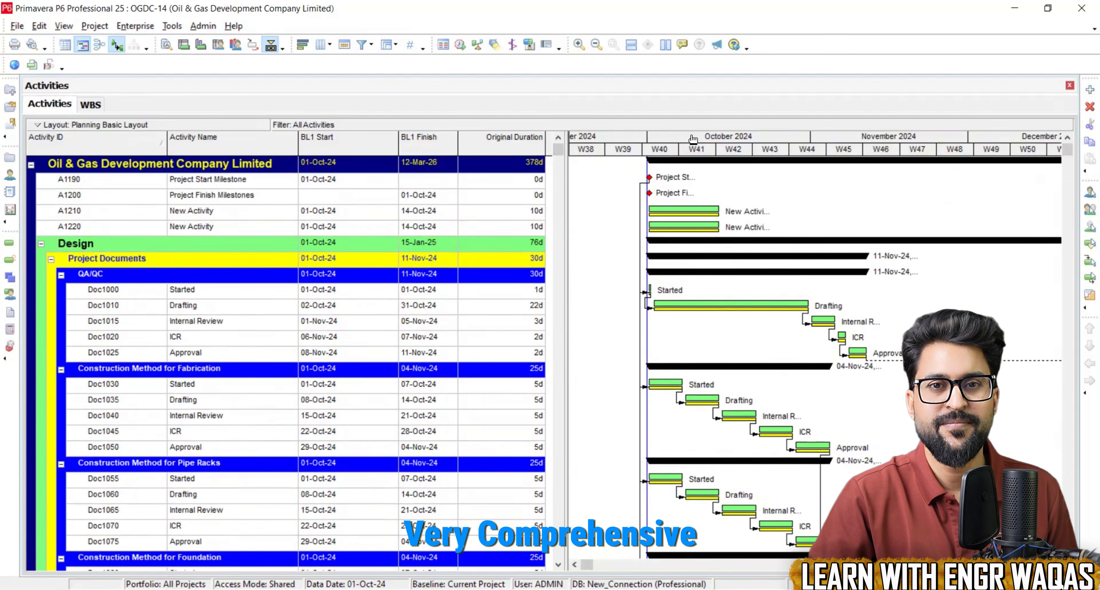
{"action": "left_click_drag", "start_coordinate": [692, 137], "coordinate": [662, 137]}
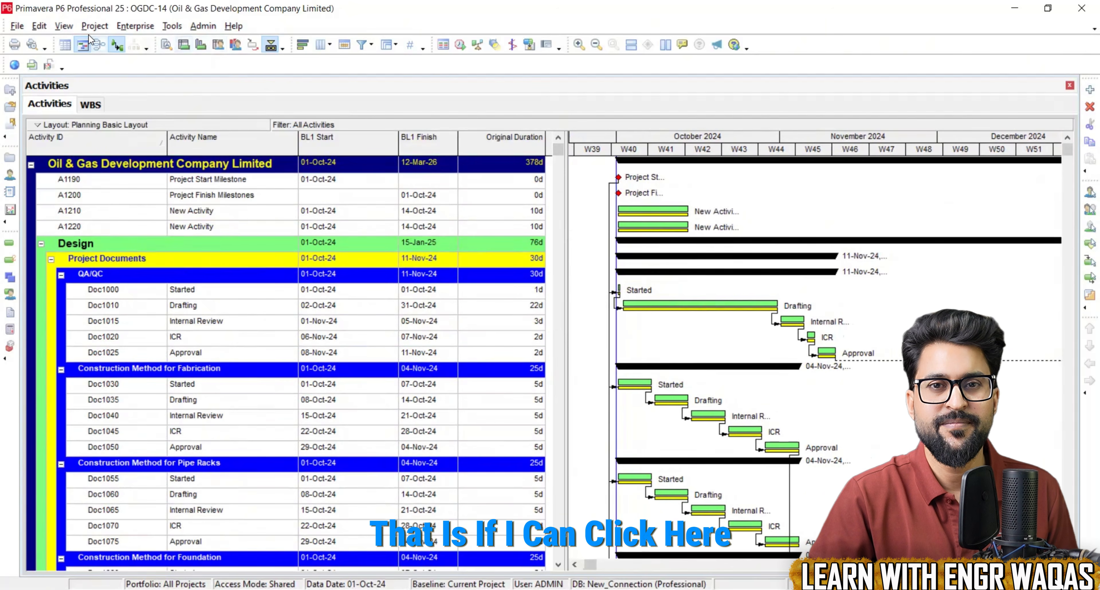
{"action": "left_click", "coordinate": [64, 25]}
{"action": "mouse_move", "coordinate": [101, 63]}
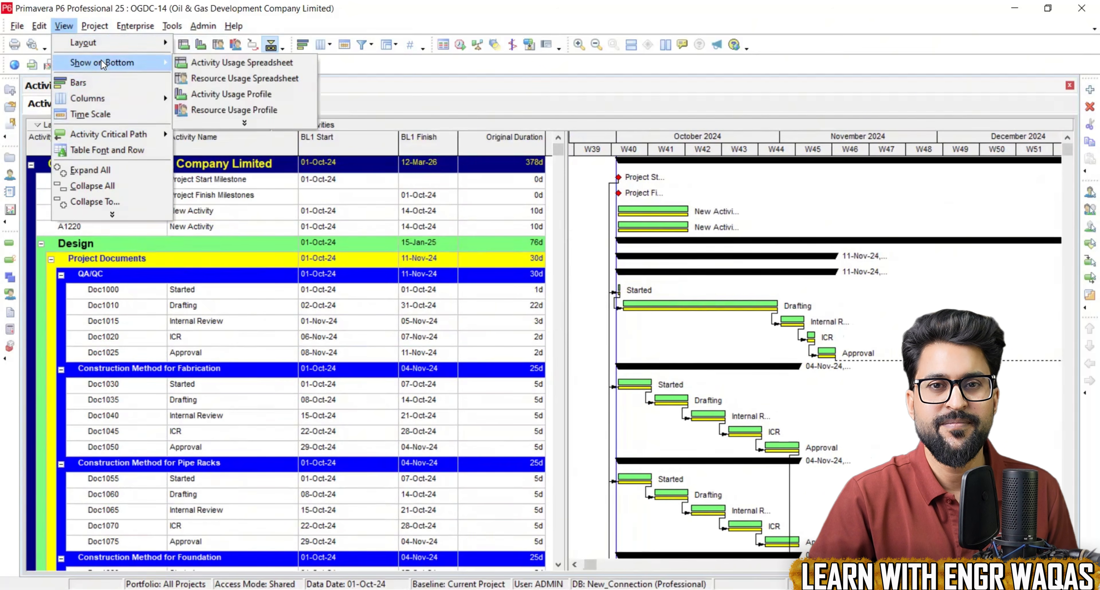
{"action": "left_click", "coordinate": [242, 95]}
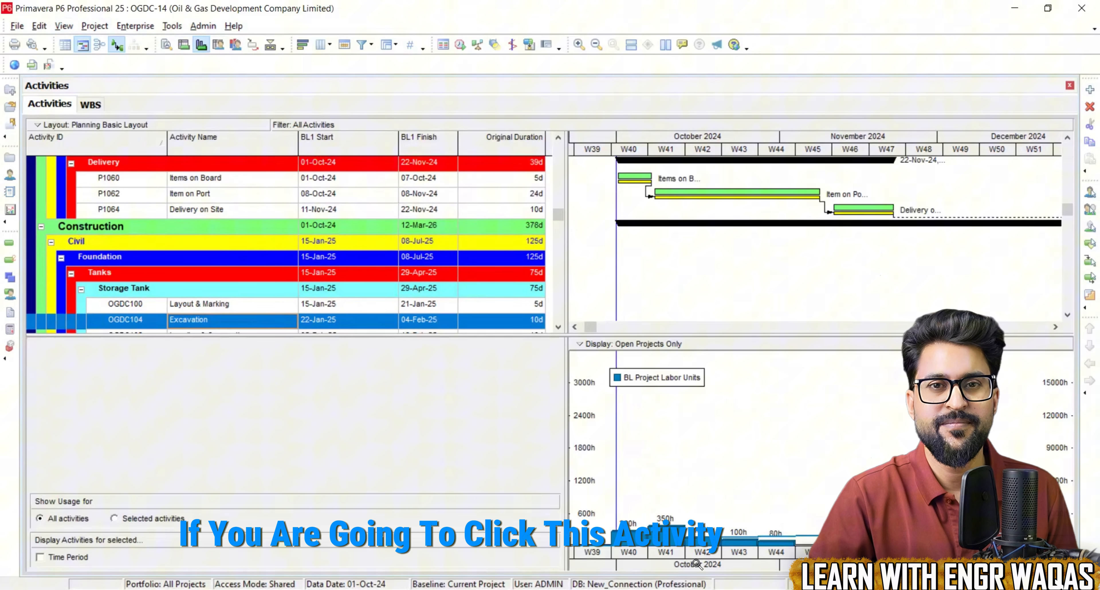
{"action": "left_click_drag", "start_coordinate": [740, 562], "coordinate": [777, 564]}
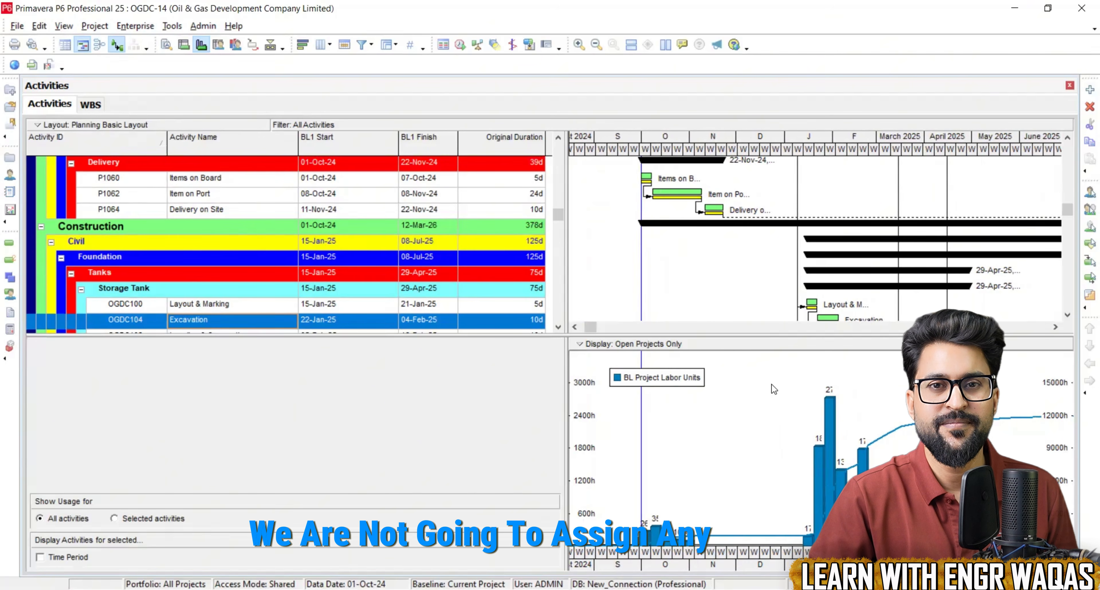
Step: Switch the activity usage profile to display baseline labor by cost, and close the profile options
{"action": "right_click", "coordinate": [745, 376]}
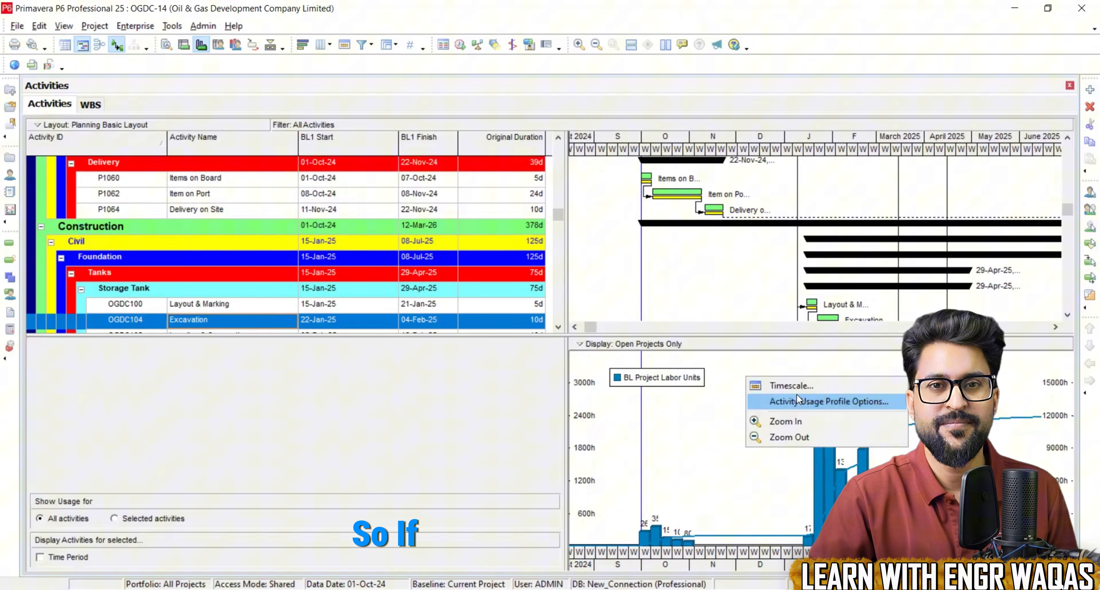
{"action": "left_click", "coordinate": [802, 401]}
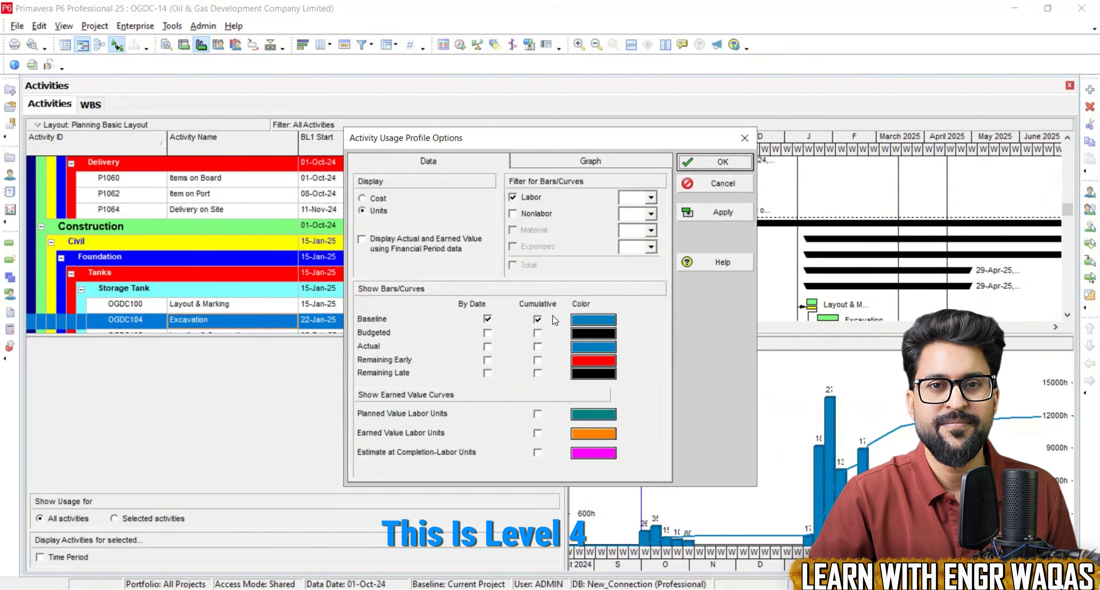
{"action": "left_click", "coordinate": [693, 215]}
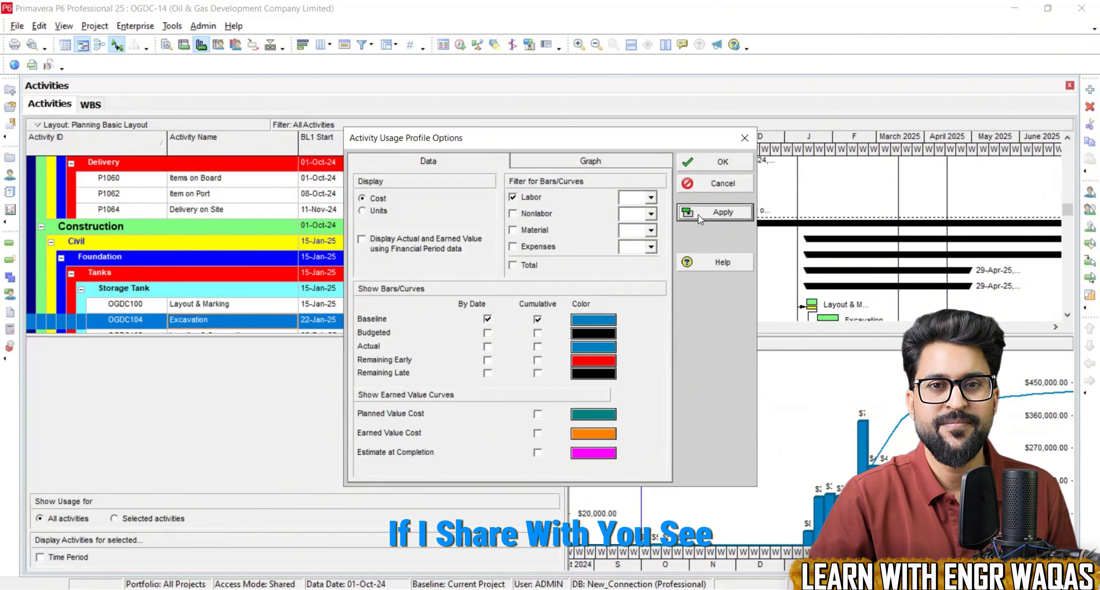
{"action": "left_click", "coordinate": [745, 139]}
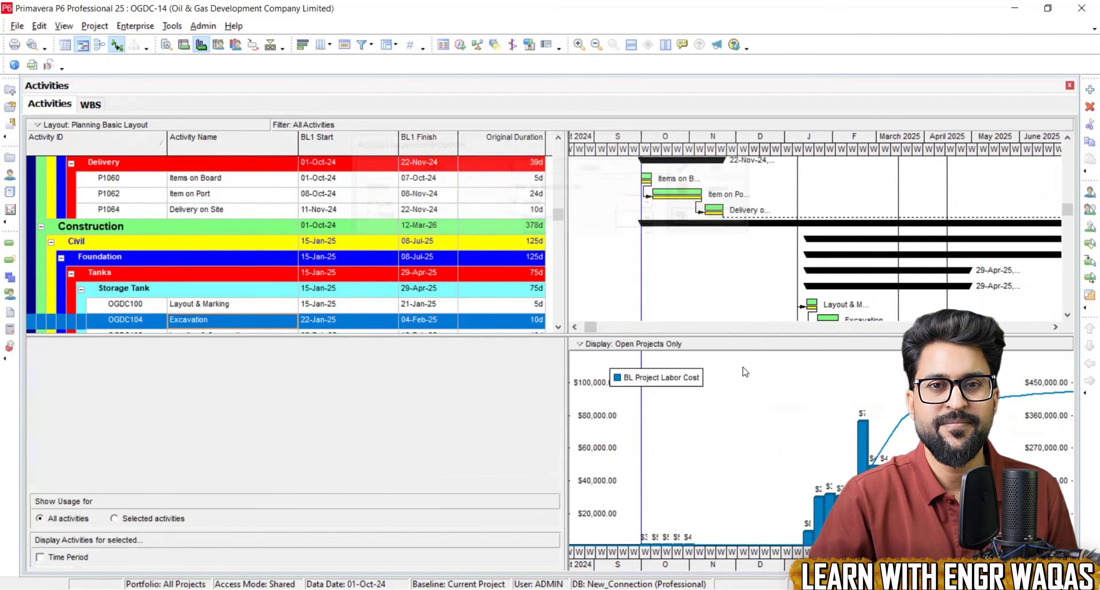
Step: Set the activity usage profile to display units for nonlabor only and apply it
{"action": "right_click", "coordinate": [743, 367]}
{"action": "left_click", "coordinate": [788, 392]}
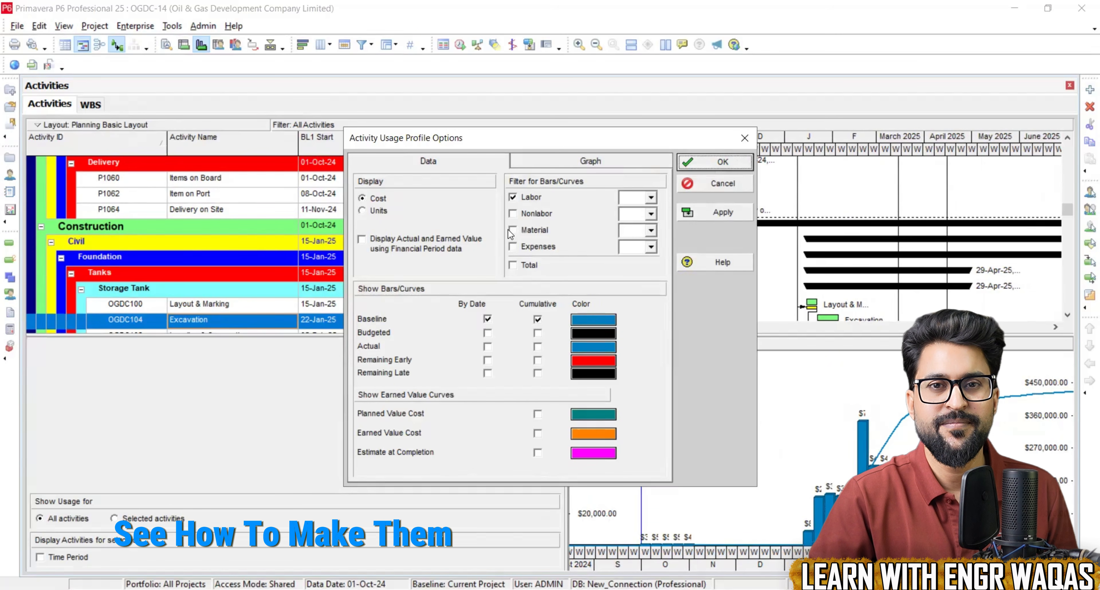
{"action": "left_click", "coordinate": [379, 210]}
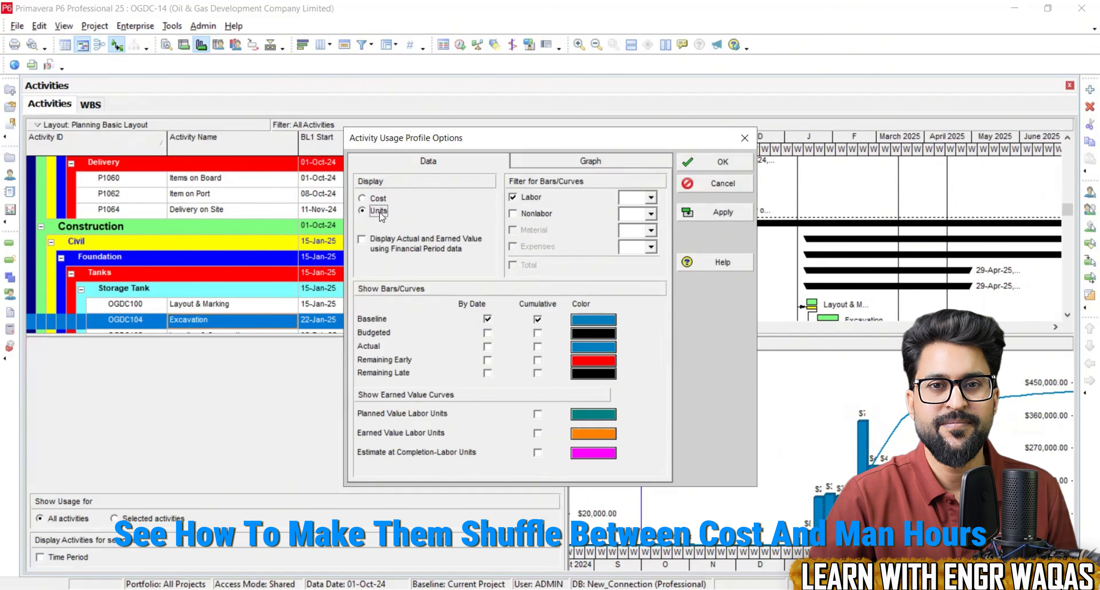
{"action": "left_click", "coordinate": [537, 215]}
{"action": "left_click", "coordinate": [711, 214]}
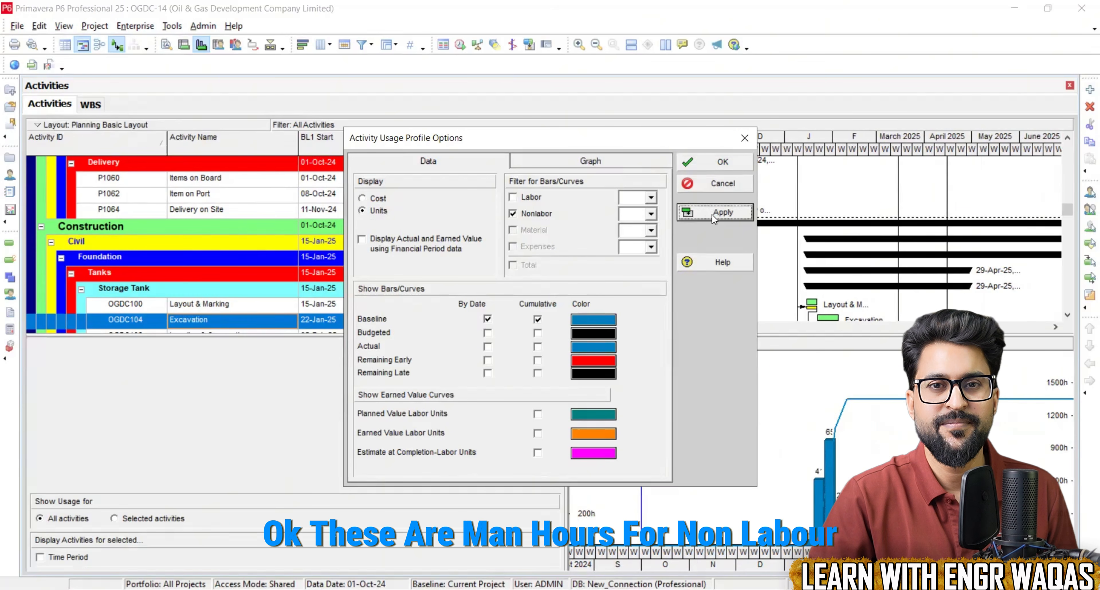
Step: Set the activity usage profile to display cost for both labor and nonlabor, apply it and close the options
{"action": "left_click", "coordinate": [378, 199]}
{"action": "left_click", "coordinate": [512, 197]}
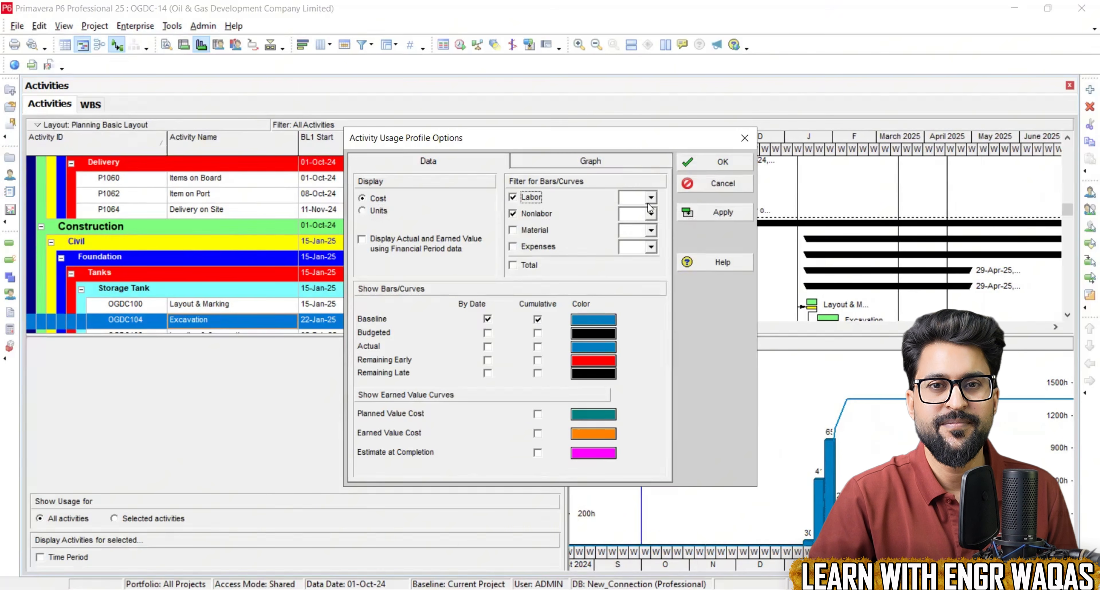
{"action": "left_click", "coordinate": [728, 212]}
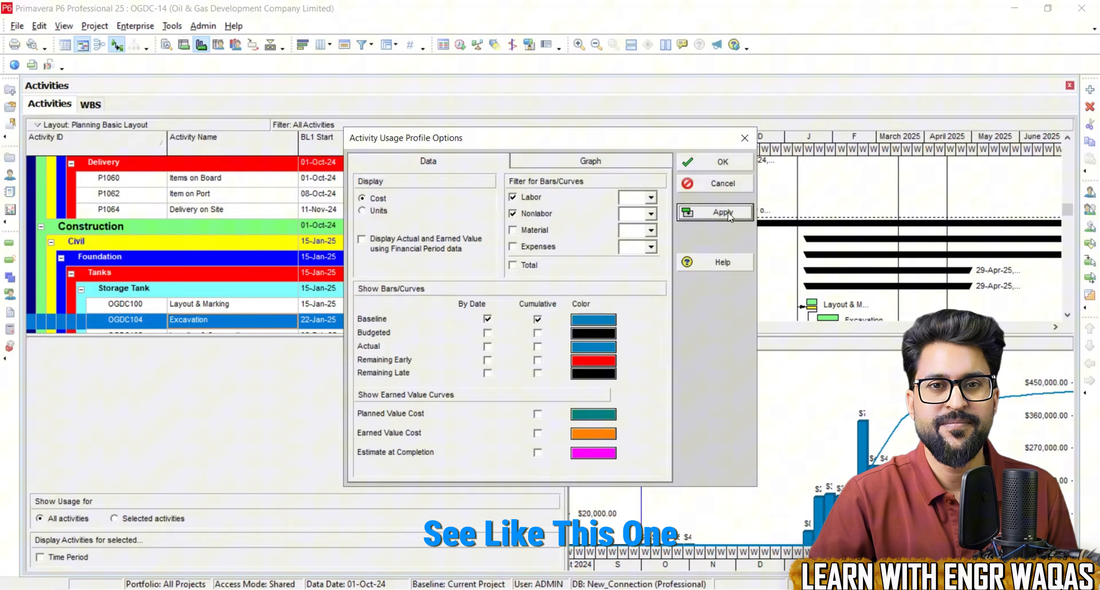
{"action": "left_click", "coordinate": [738, 139]}
Step: Open the Report Wizard to view its report creation options, and close it without creating a report
{"action": "left_click", "coordinate": [173, 27]}
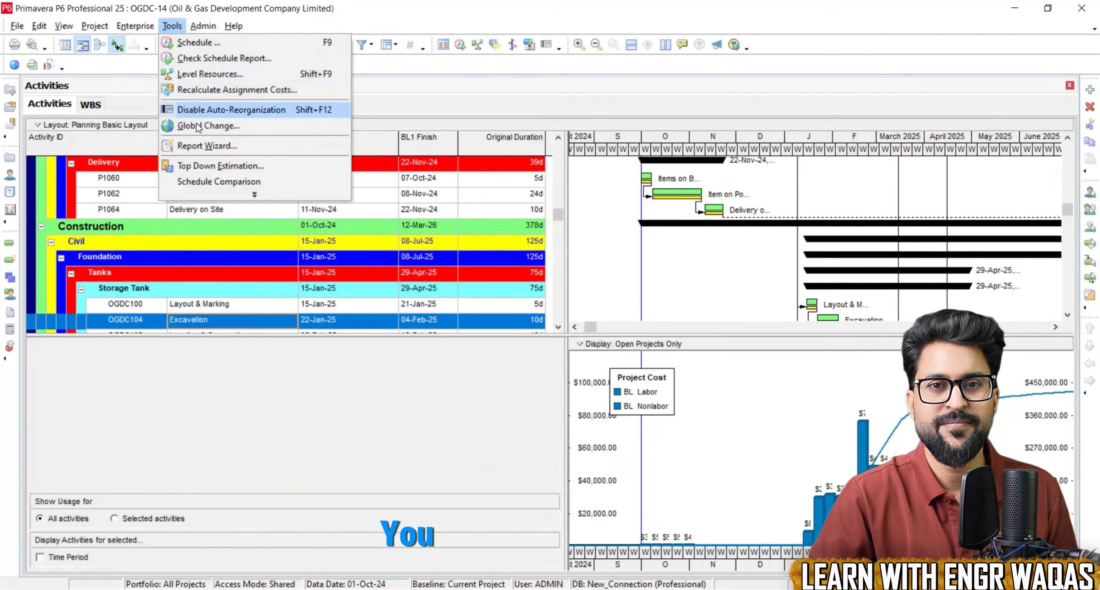
{"action": "left_click", "coordinate": [207, 147]}
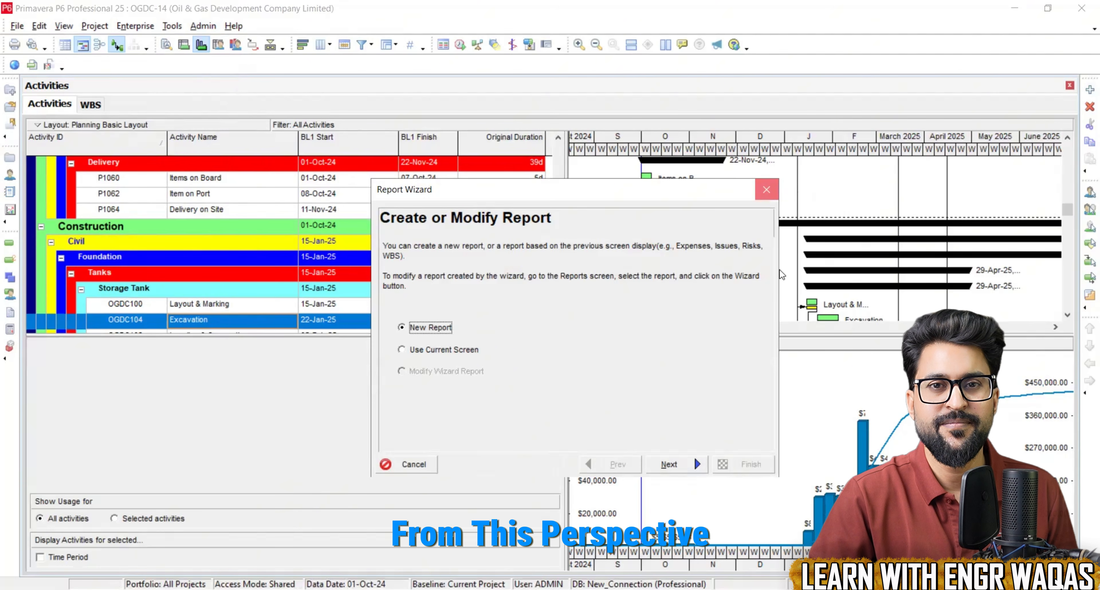
{"action": "left_click", "coordinate": [775, 193]}
{"action": "left_click", "coordinate": [591, 321]}
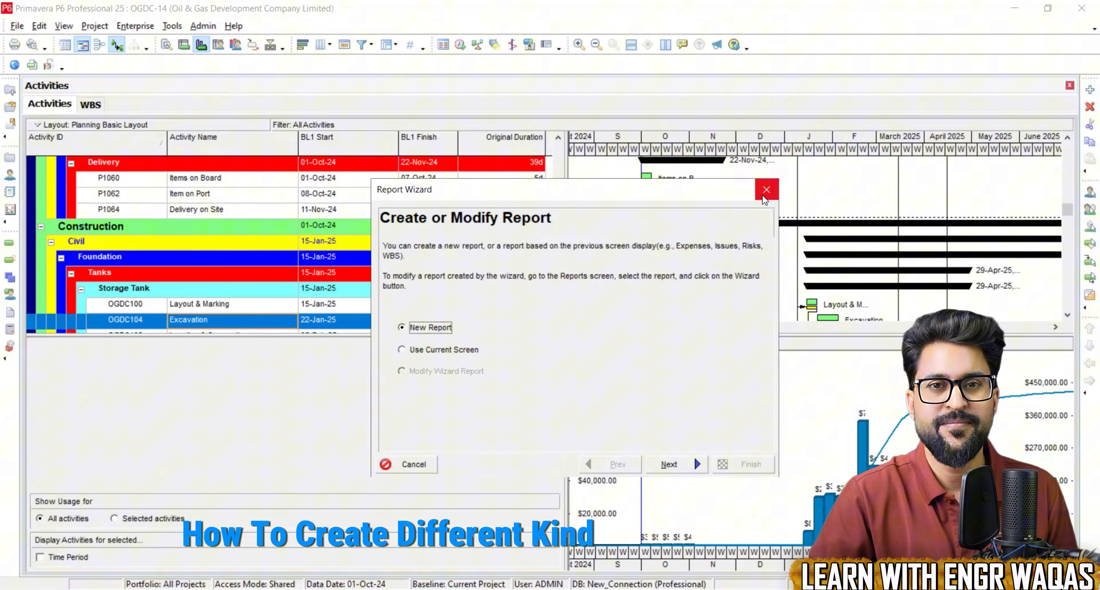
{"action": "left_click", "coordinate": [767, 190]}
{"action": "left_click", "coordinate": [518, 323]}
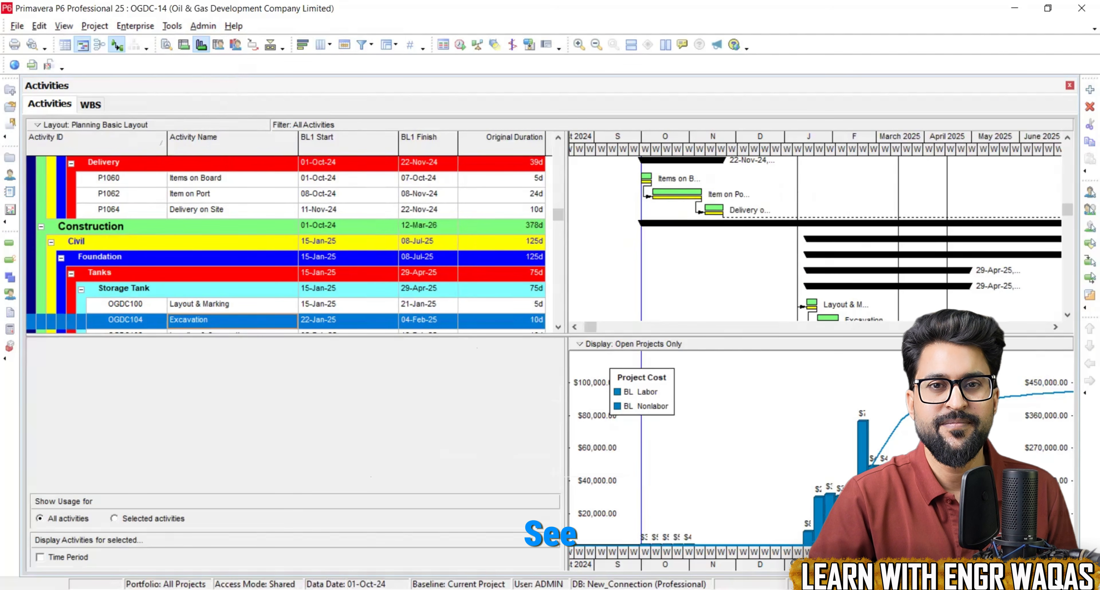
Step: Replace the usage profile with the activity usage spreadsheet and widen its timescale to weekly columns around February and March 2025
{"action": "left_click_drag", "start_coordinate": [789, 564], "coordinate": [652, 567]}
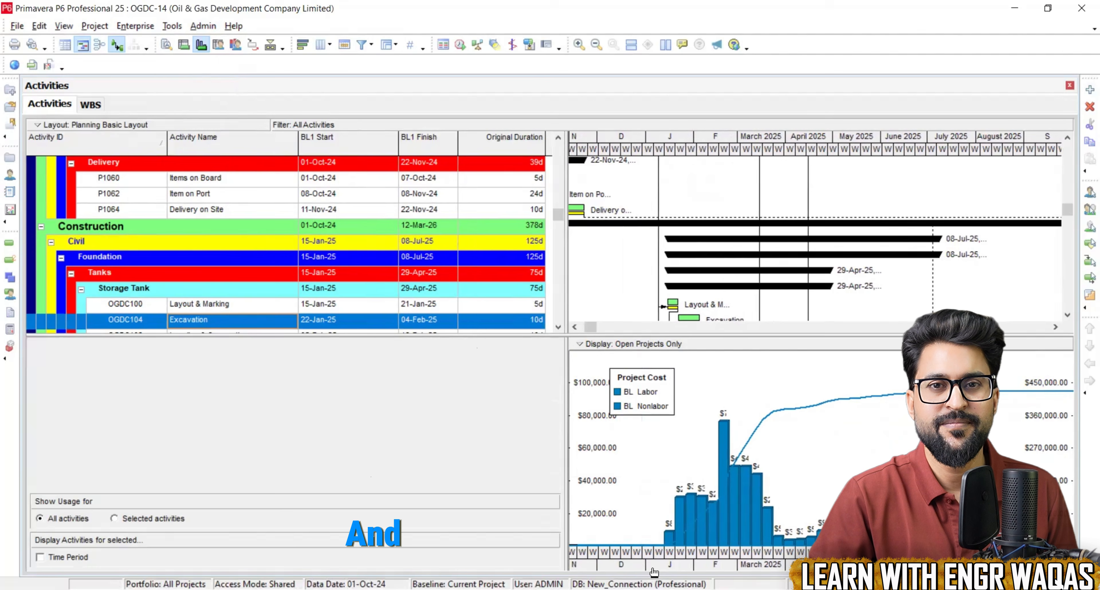
{"action": "left_click", "coordinate": [64, 26]}
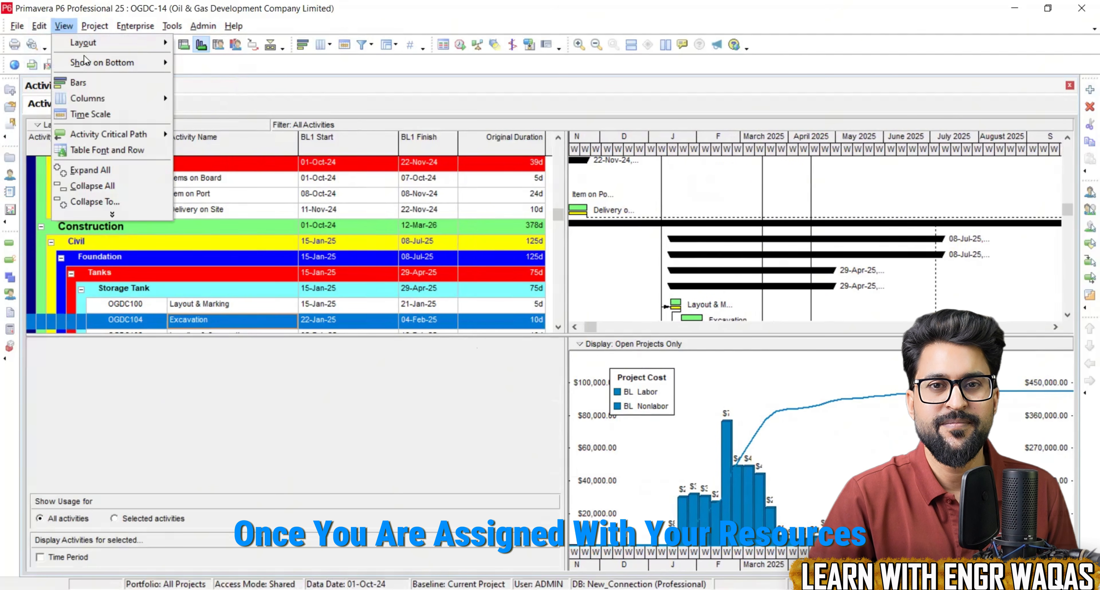
{"action": "mouse_move", "coordinate": [85, 62]}
{"action": "left_click", "coordinate": [213, 62]}
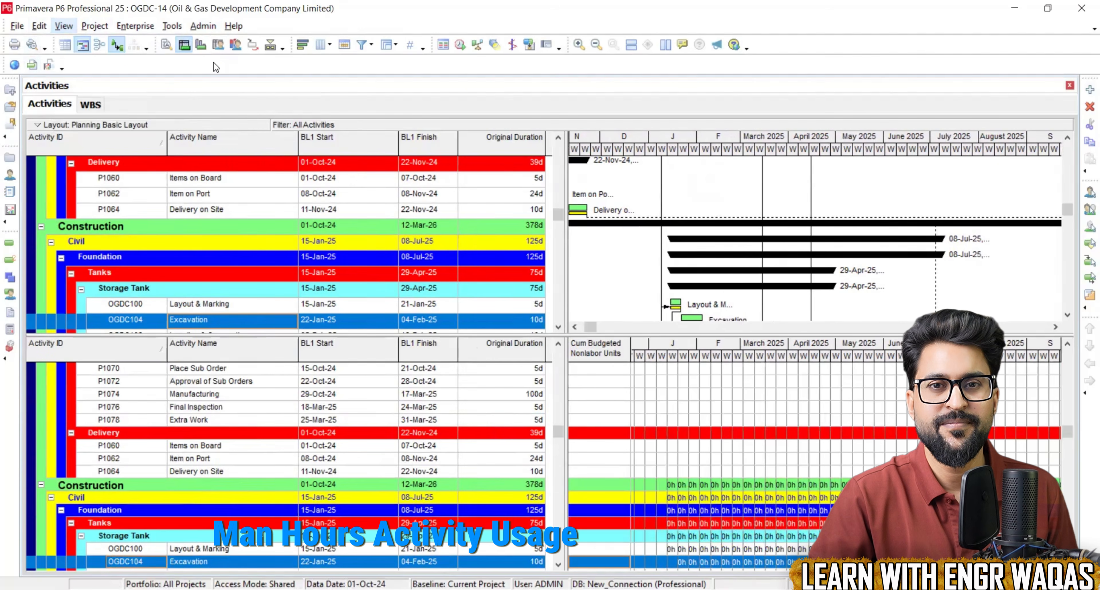
{"action": "left_click_drag", "start_coordinate": [758, 357], "coordinate": [1087, 330]}
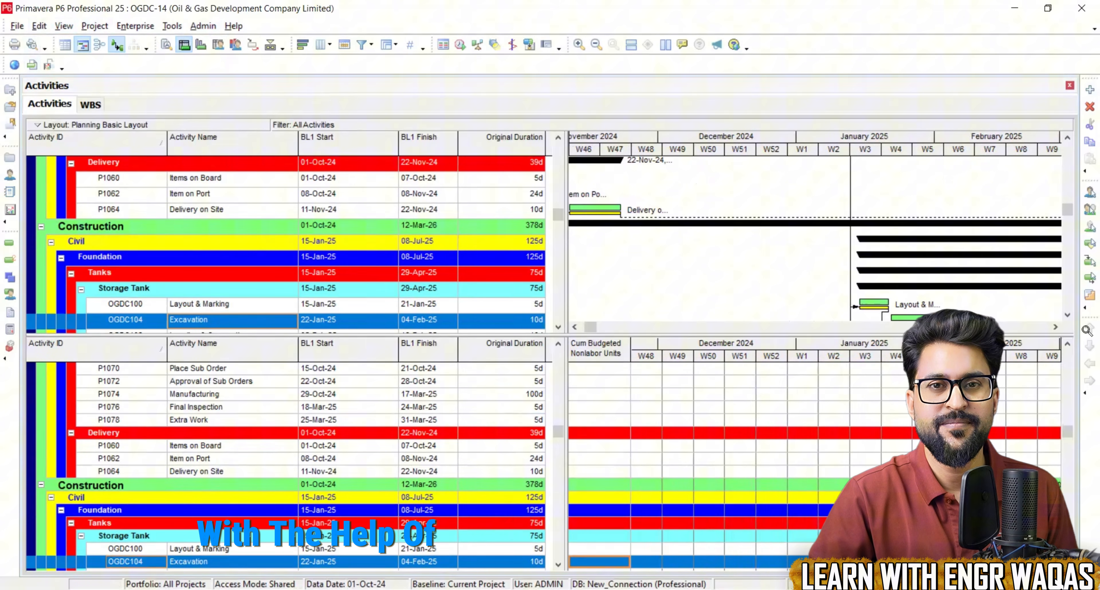
{"action": "left_click_drag", "start_coordinate": [964, 357], "coordinate": [691, 361]}
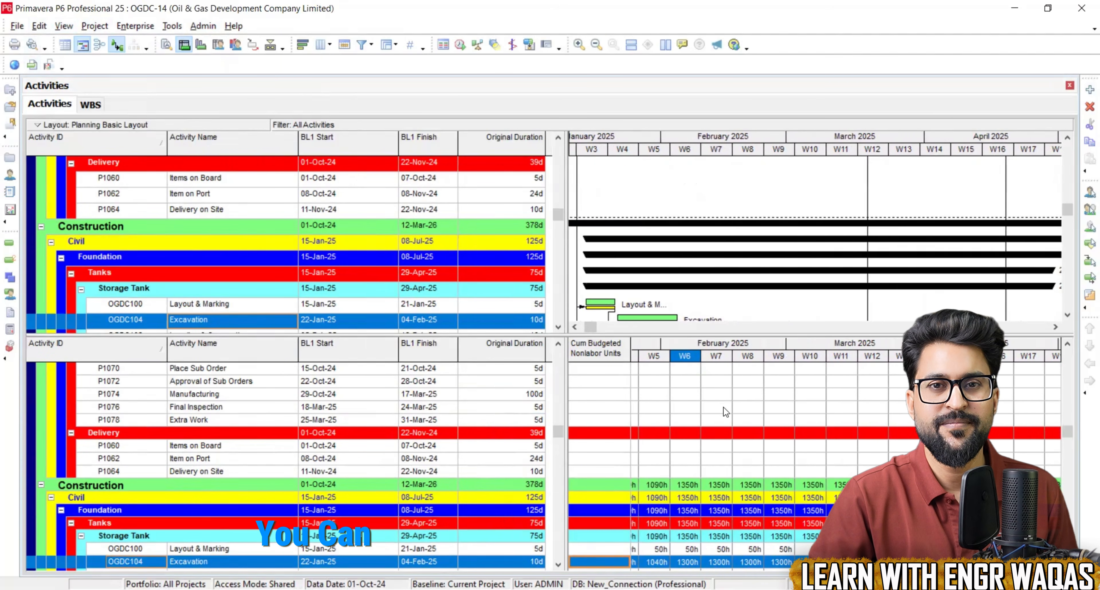
{"action": "left_click", "coordinate": [725, 411]}
{"action": "right_click", "coordinate": [725, 408]}
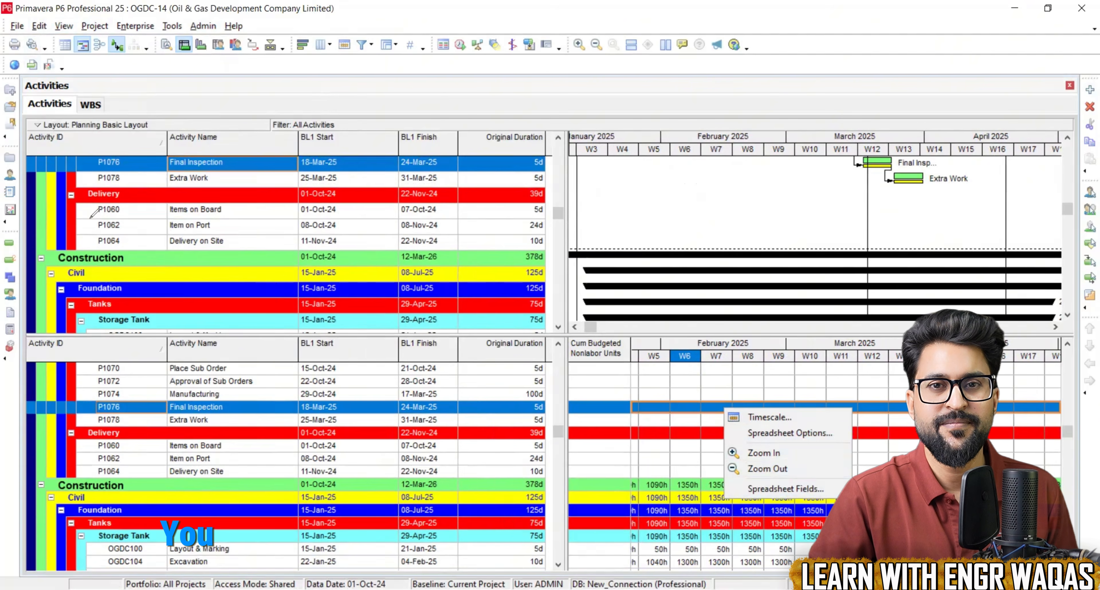
{"action": "left_click", "coordinate": [634, 170]}
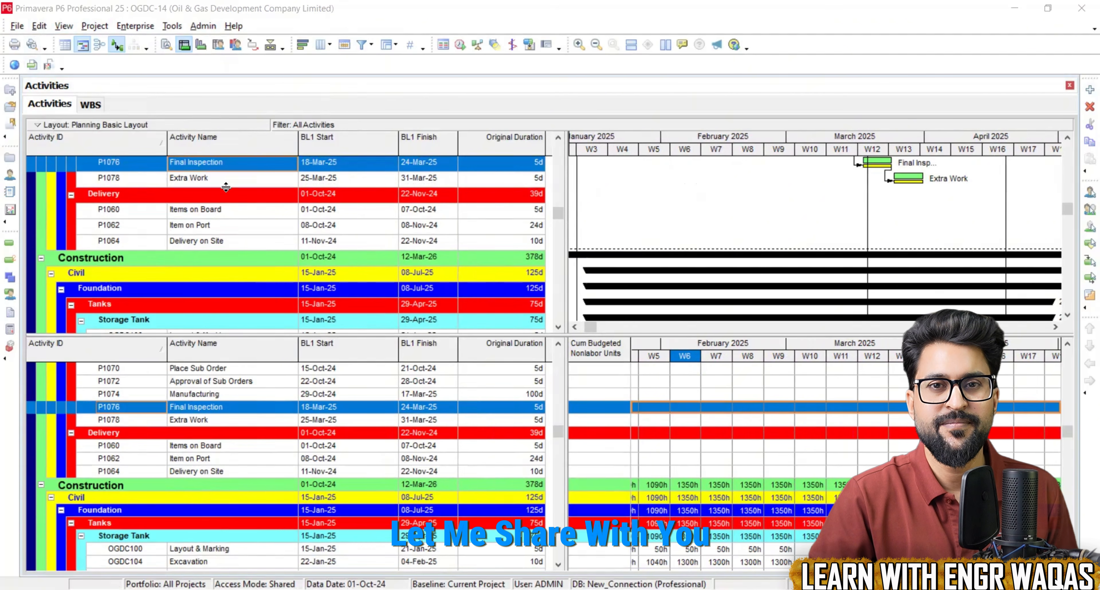
Step: Select the Storage Tank activity Layout & Marking (OGDC100) and show its assigned resources in the activity details
{"action": "left_click", "coordinate": [560, 222]}
{"action": "scroll", "coordinate": [213, 217], "scroll_direction": "up", "scroll_amount": 1}
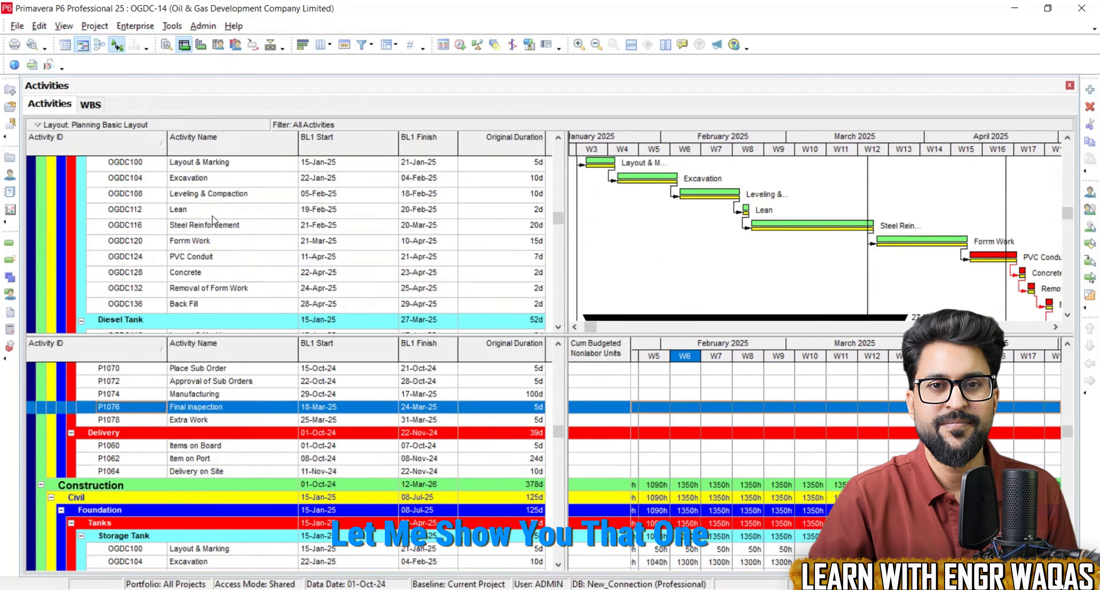
{"action": "scroll", "coordinate": [213, 220], "scroll_direction": "up", "scroll_amount": 1}
{"action": "left_click", "coordinate": [209, 180]}
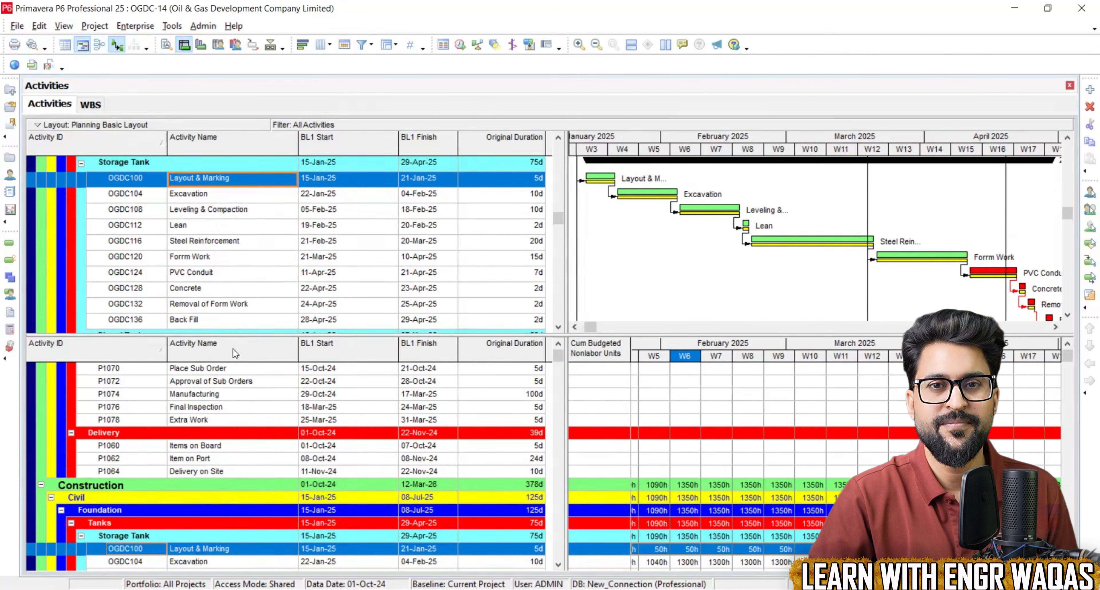
{"action": "left_click", "coordinate": [167, 45]}
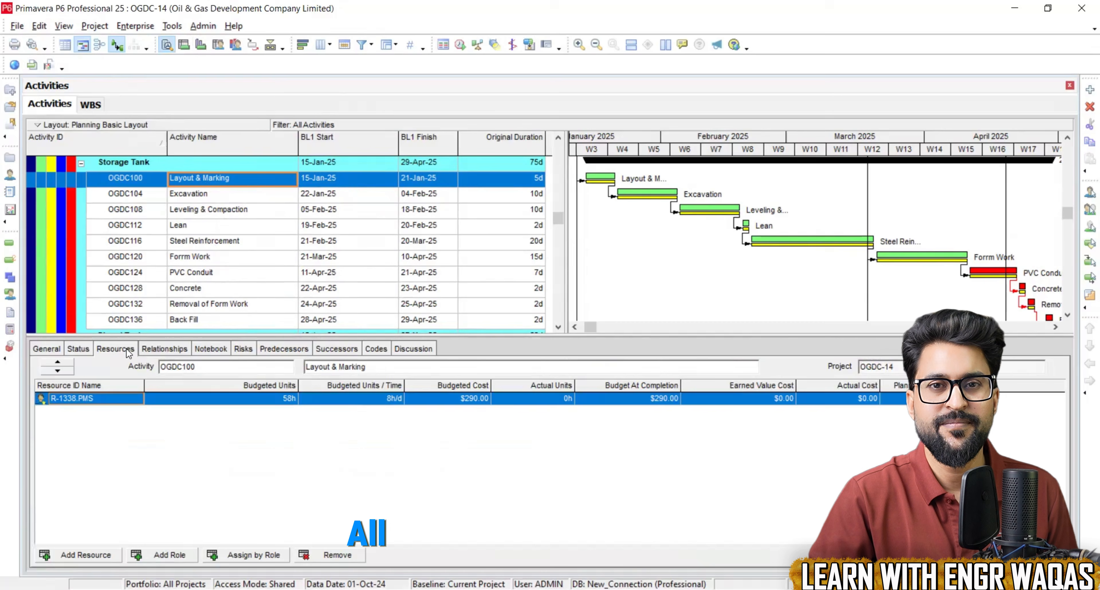
Step: Review the machinery and manpower resources assigned to Excavation (OGDC104), with their budgeted units and costs
{"action": "left_click", "coordinate": [212, 194]}
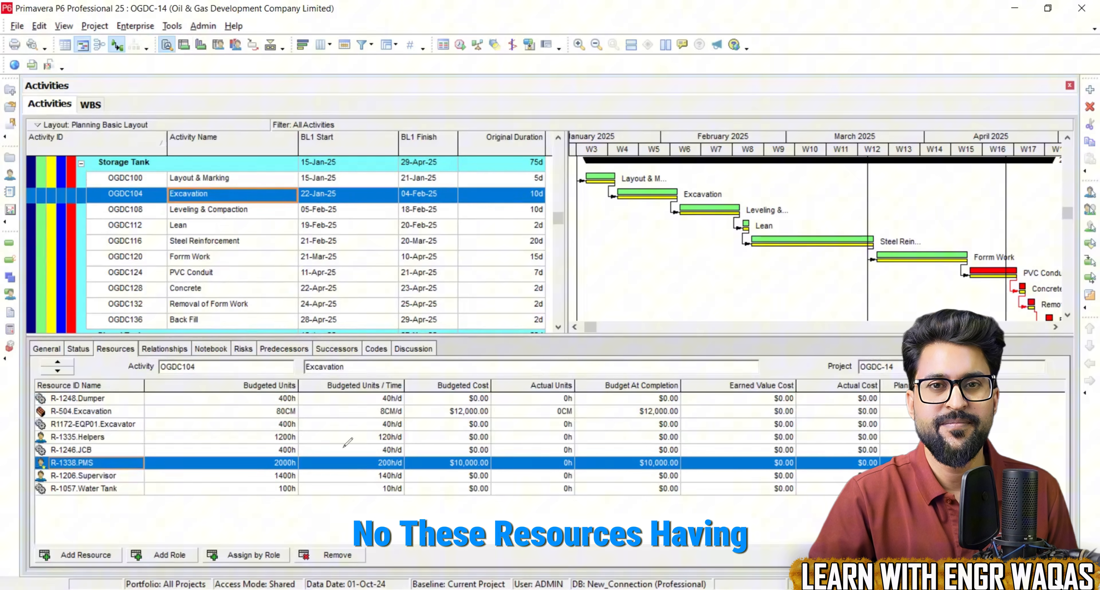
{"action": "mouse_move", "coordinate": [277, 373]}
{"action": "left_mouse_down"}
{"action": "mouse_move", "coordinate": [423, 302]}
{"action": "mouse_move", "coordinate": [422, 321]}
{"action": "left_mouse_up"}
{"action": "left_click_drag", "start_coordinate": [455, 370], "coordinate": [541, 293]}
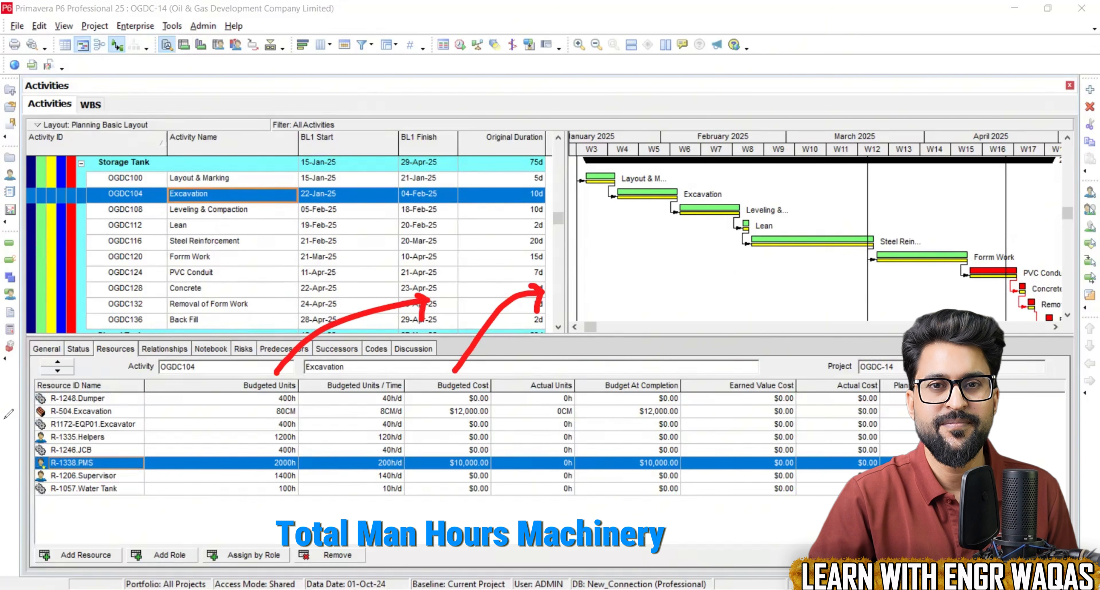
{"action": "left_click_drag", "start_coordinate": [128, 396], "coordinate": [156, 389]}
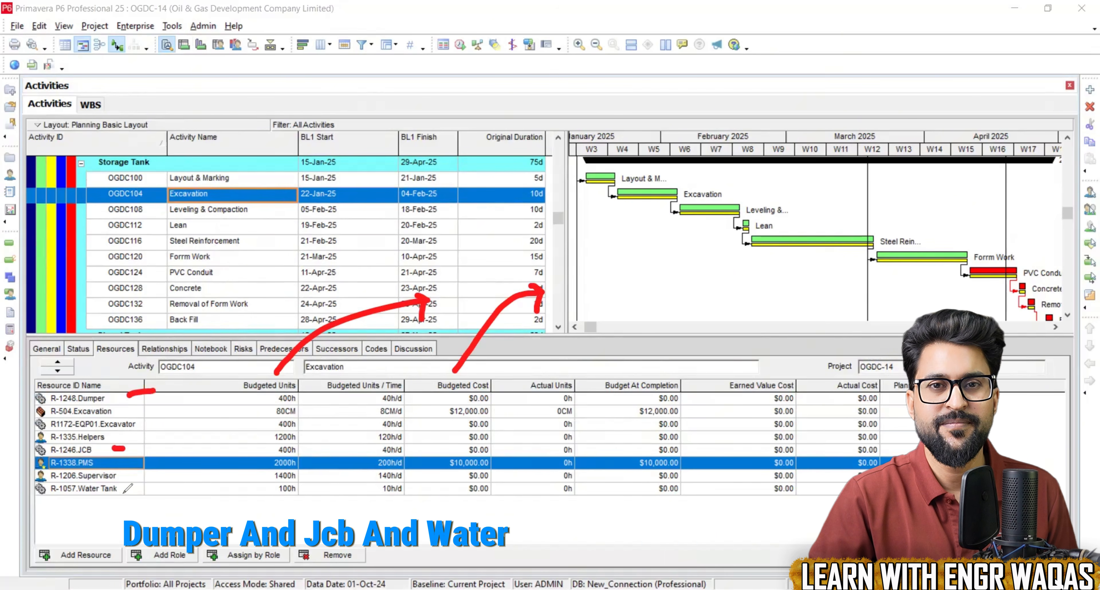
{"action": "left_click_drag", "start_coordinate": [121, 493], "coordinate": [136, 496]}
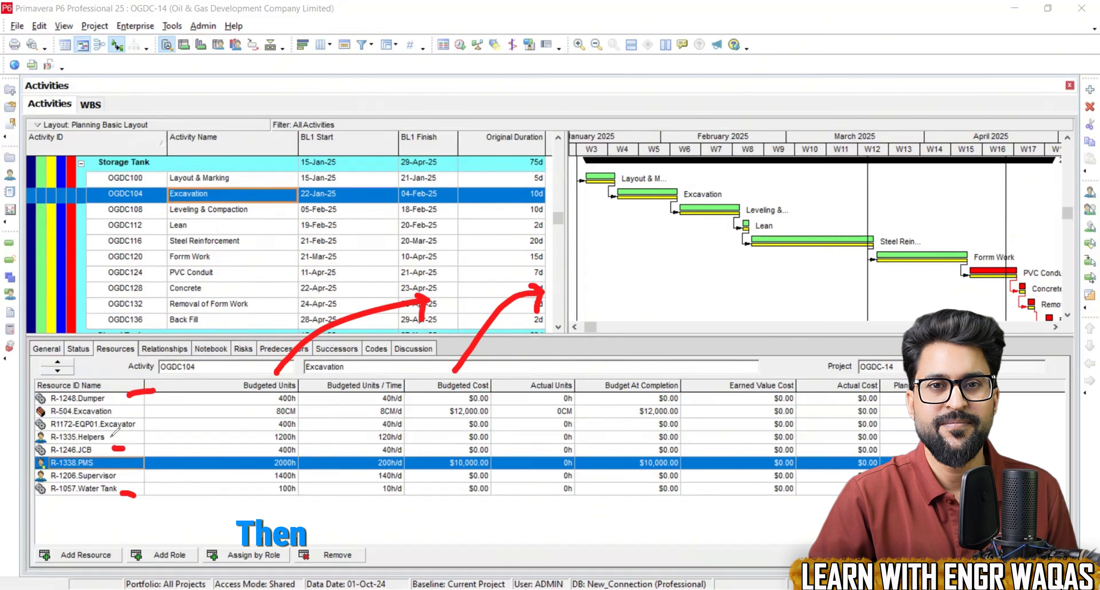
{"action": "left_click_drag", "start_coordinate": [85, 437], "coordinate": [107, 439]}
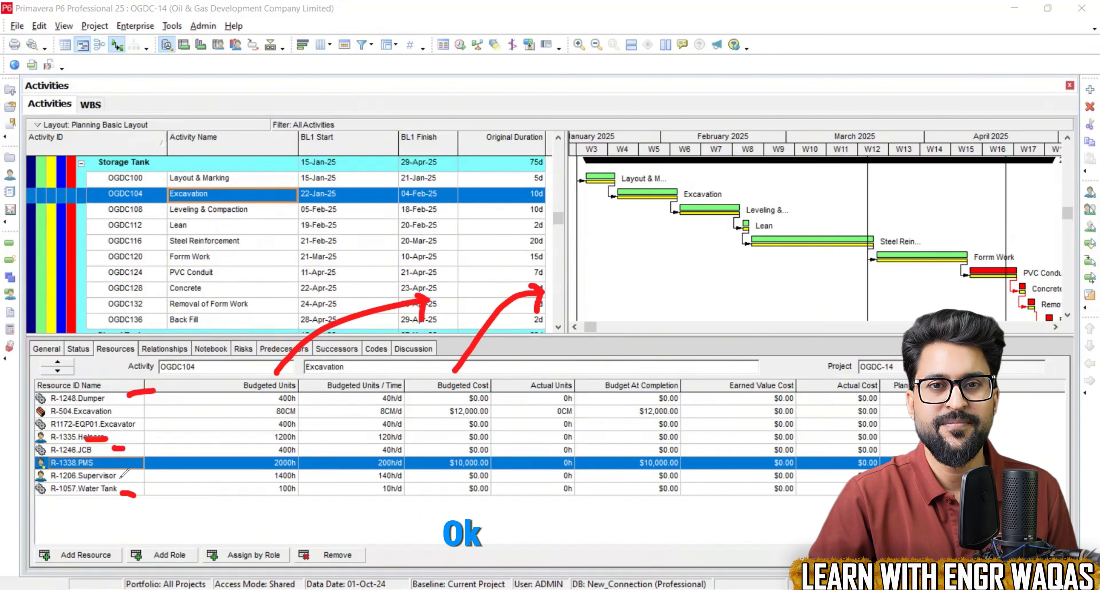
{"action": "left_click_drag", "start_coordinate": [122, 478], "coordinate": [160, 470]}
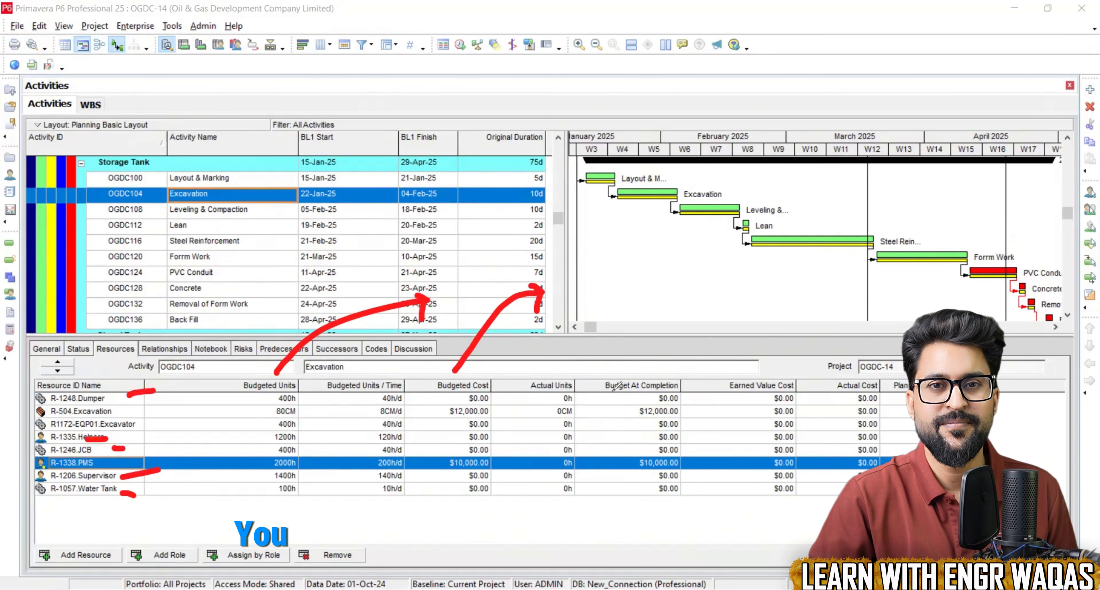
{"action": "key", "text": "e"}
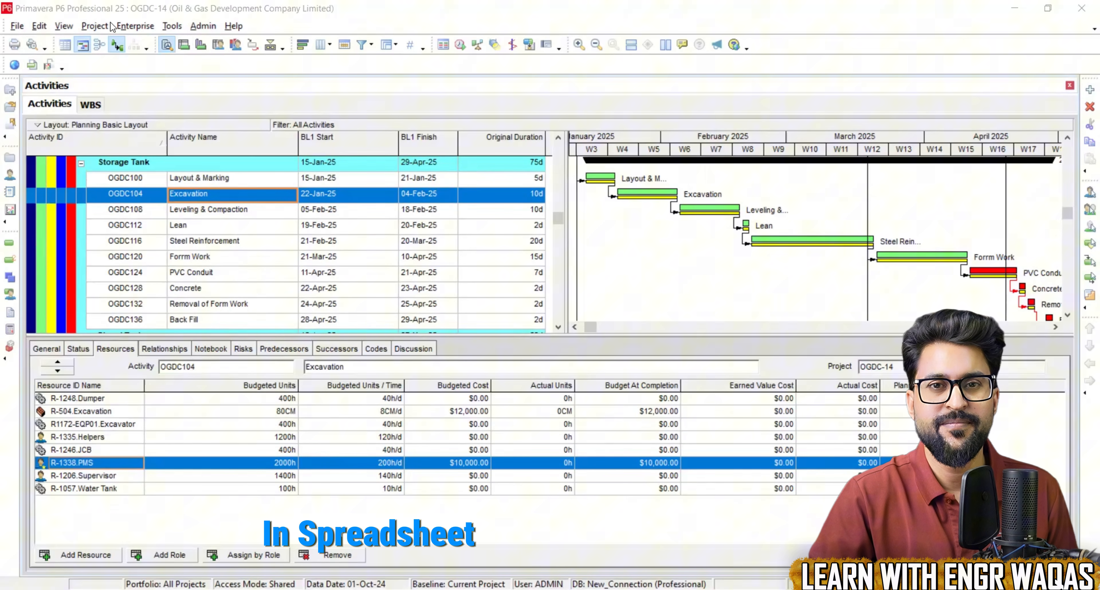
Step: Replace the activity details with the activity usage spreadsheet and open its spreadsheet field selection
{"action": "left_click", "coordinate": [64, 26]}
{"action": "mouse_move", "coordinate": [92, 63]}
{"action": "left_click", "coordinate": [212, 64]}
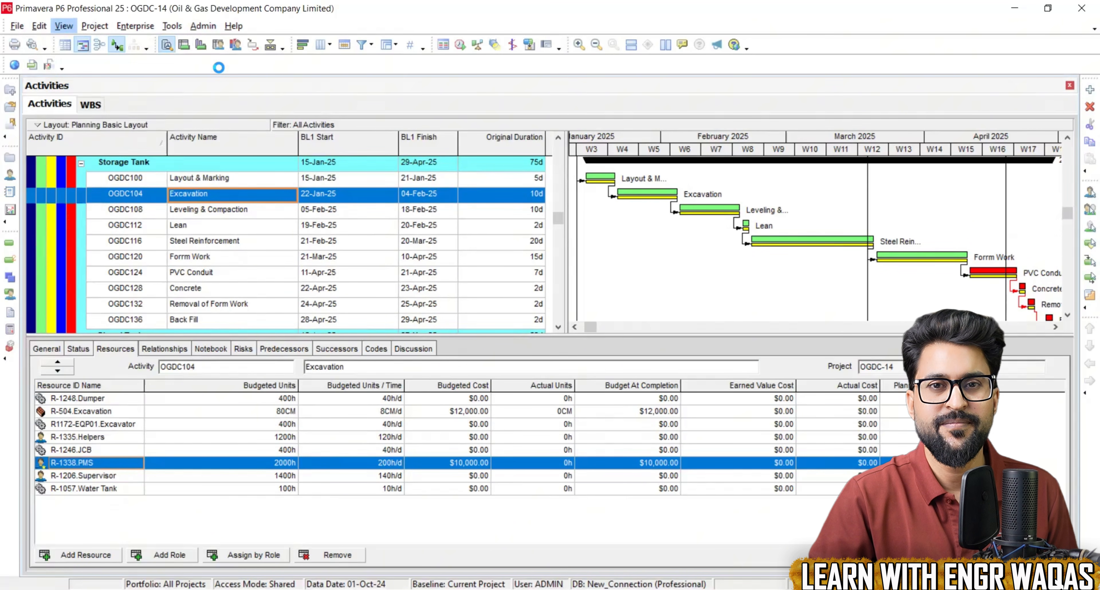
{"action": "left_click", "coordinate": [657, 396]}
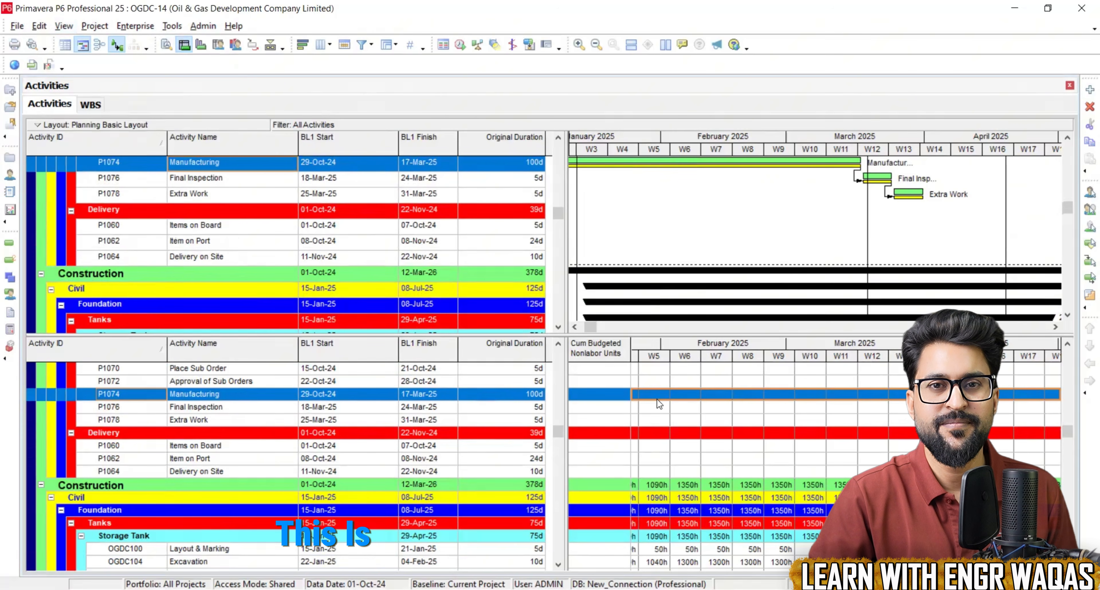
{"action": "right_click", "coordinate": [657, 399]}
{"action": "left_click", "coordinate": [711, 482]}
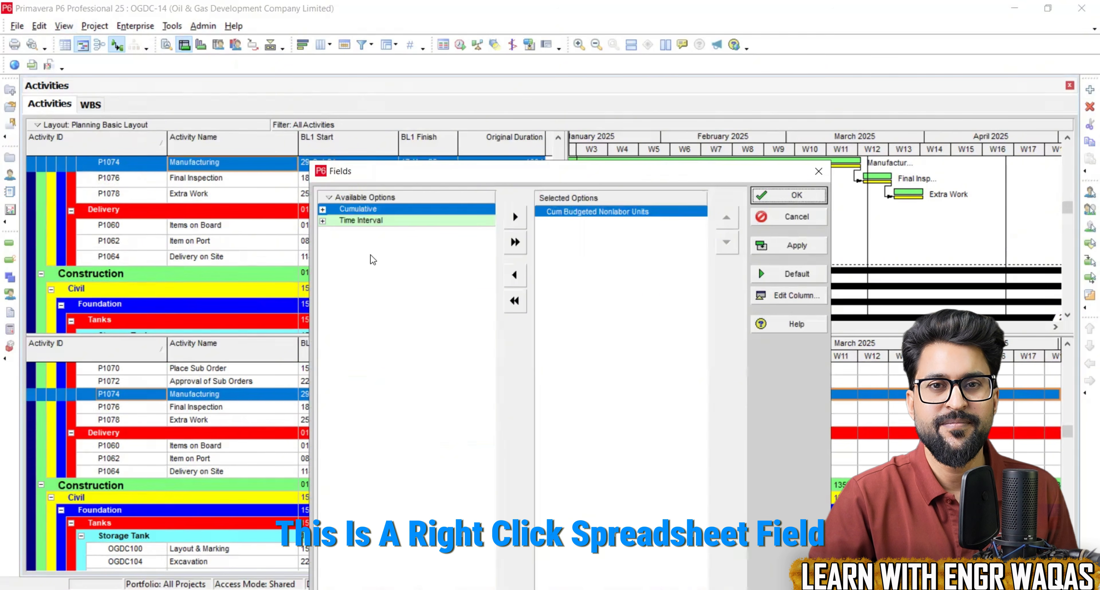
Step: Add Cum Budgeted Total Cost from the cumulative cost fields to the fields selected for the usage spreadsheet
{"action": "left_click", "coordinate": [323, 209]}
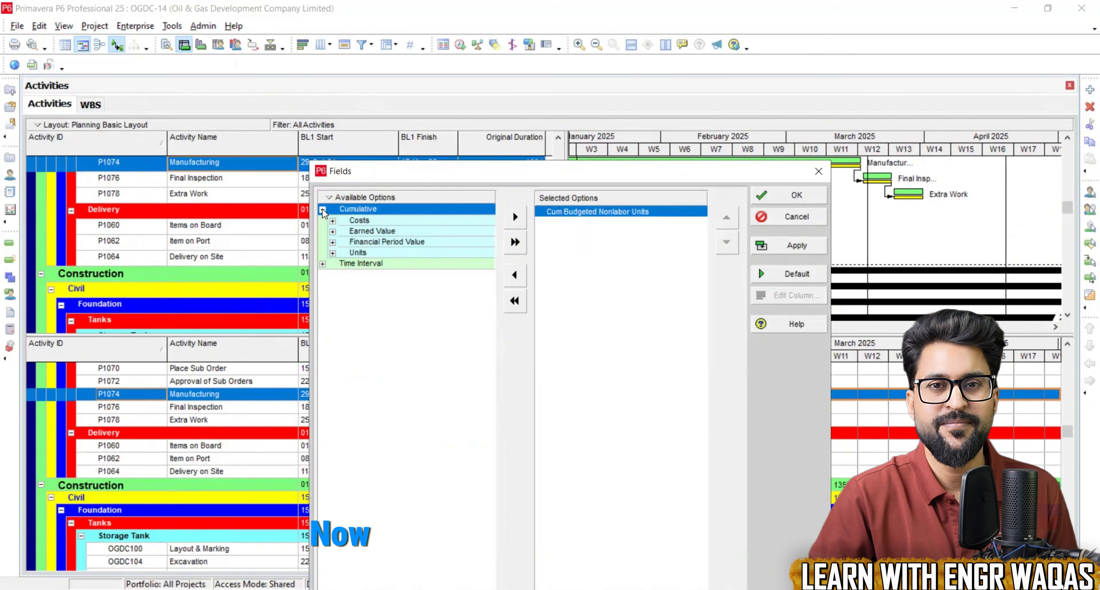
{"action": "left_click", "coordinate": [323, 263]}
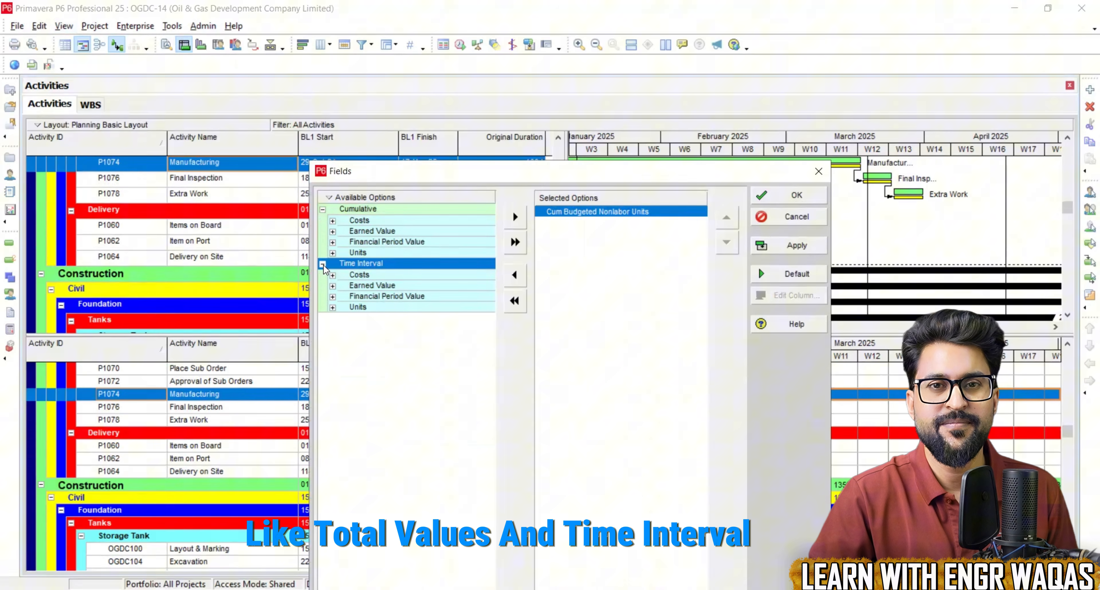
{"action": "left_click", "coordinate": [333, 221]}
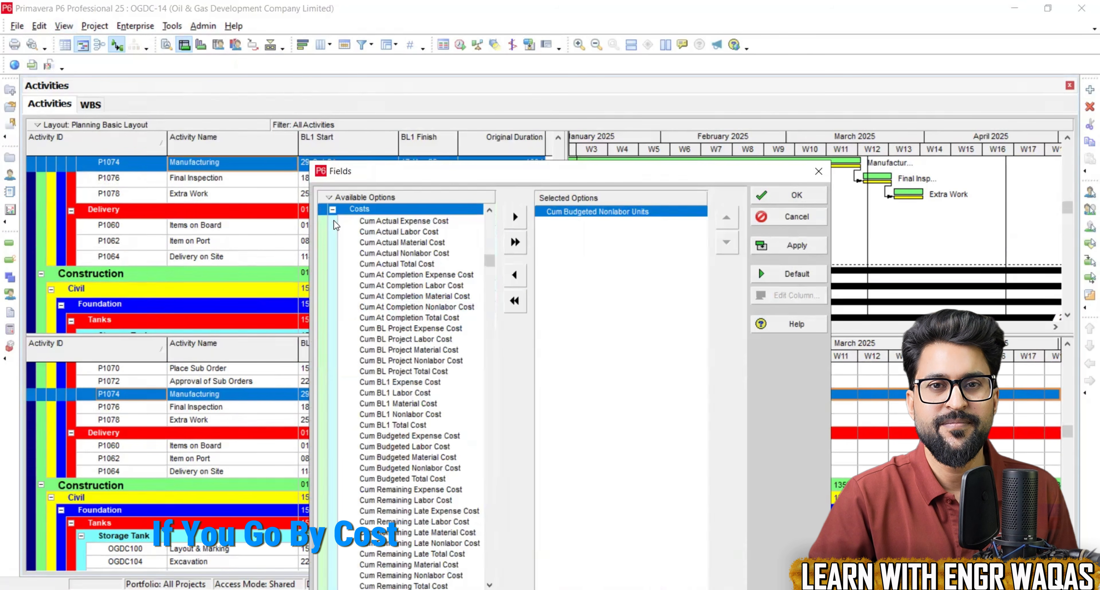
{"action": "scroll", "coordinate": [336, 225], "scroll_direction": "down", "scroll_amount": 1}
{"action": "left_click", "coordinate": [430, 417]}
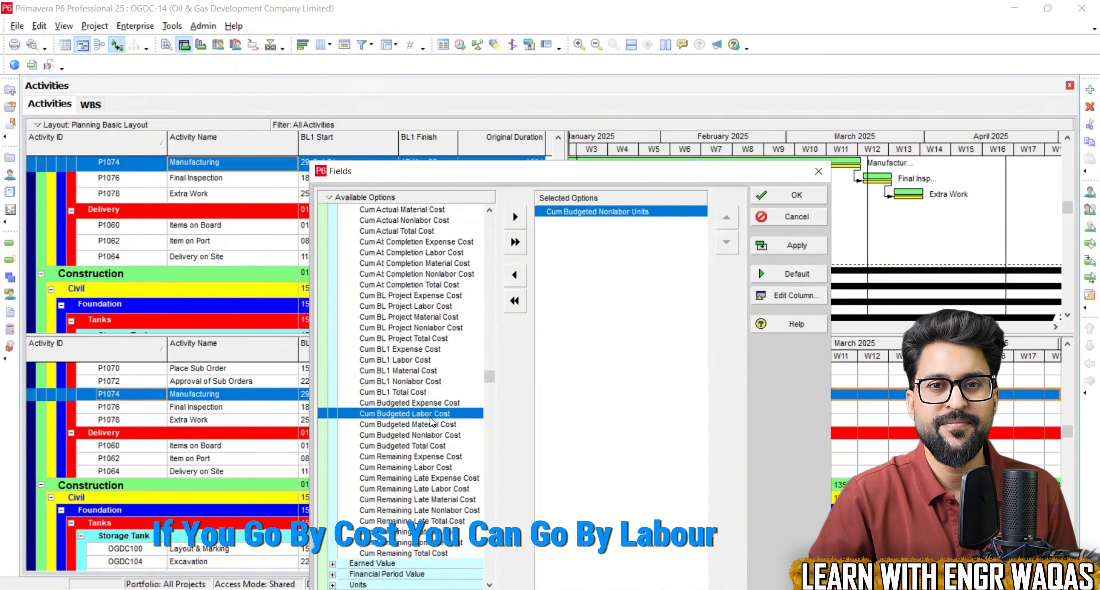
{"action": "left_click", "coordinate": [438, 426]}
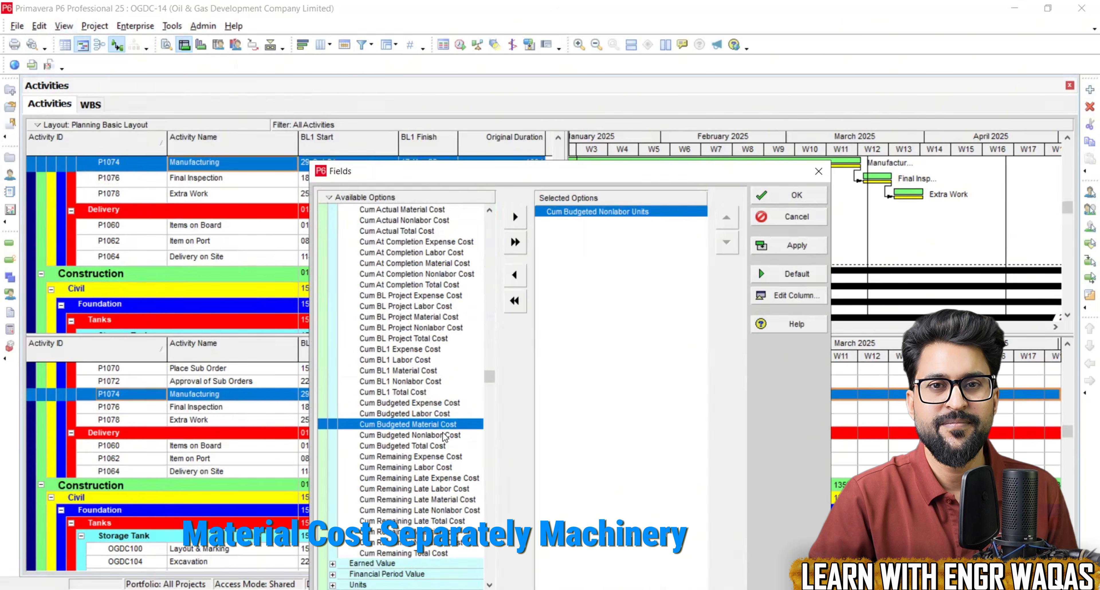
{"action": "left_click", "coordinate": [444, 434]}
{"action": "left_click", "coordinate": [443, 443]}
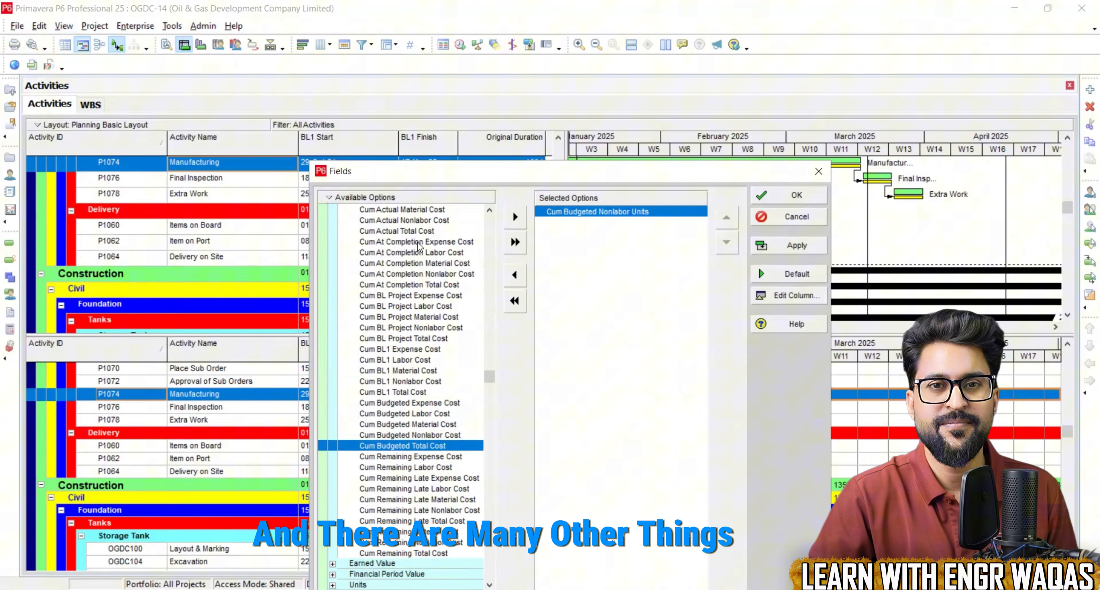
{"action": "scroll", "coordinate": [416, 326], "scroll_direction": "down", "scroll_amount": 2}
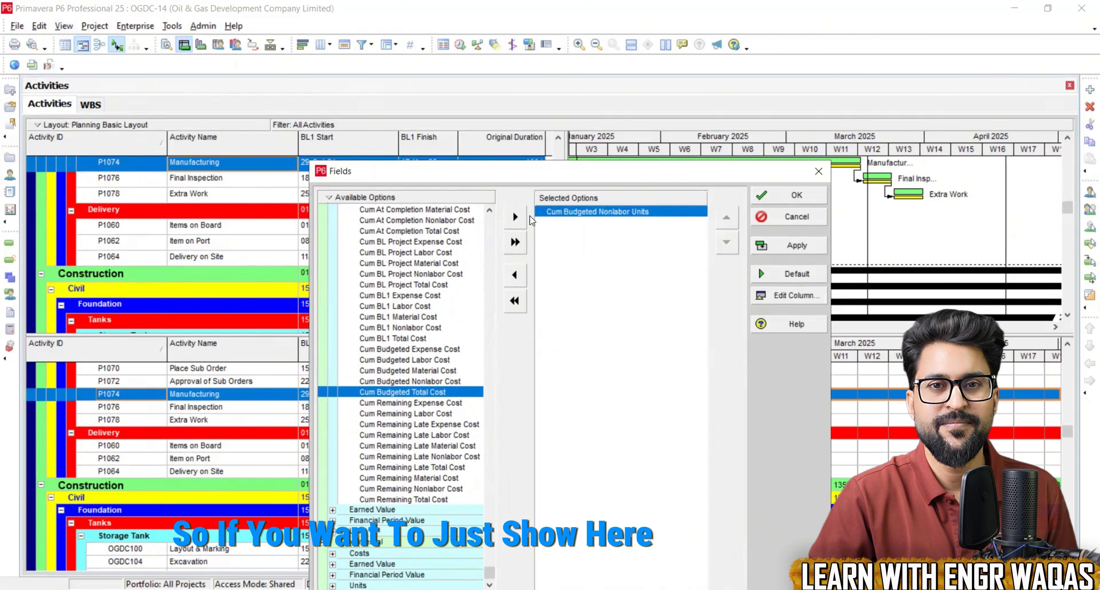
{"action": "left_click", "coordinate": [524, 217]}
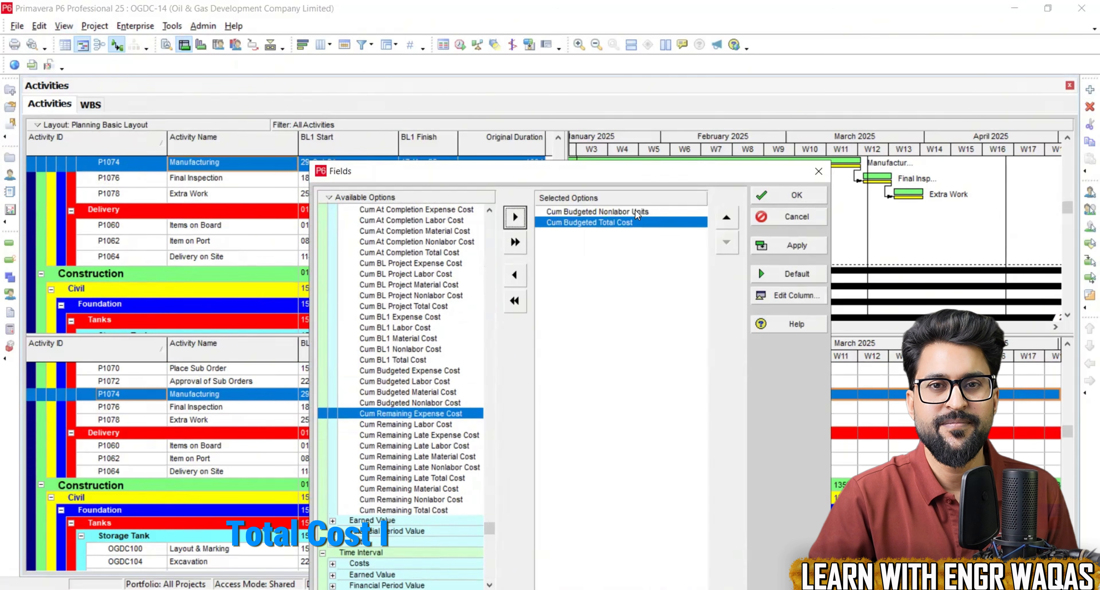
Step: Remove Cum Budgeted Nonlabor Units from the selected spreadsheet fields and apply the field selection
{"action": "left_click", "coordinate": [635, 210]}
{"action": "left_click", "coordinate": [518, 278]}
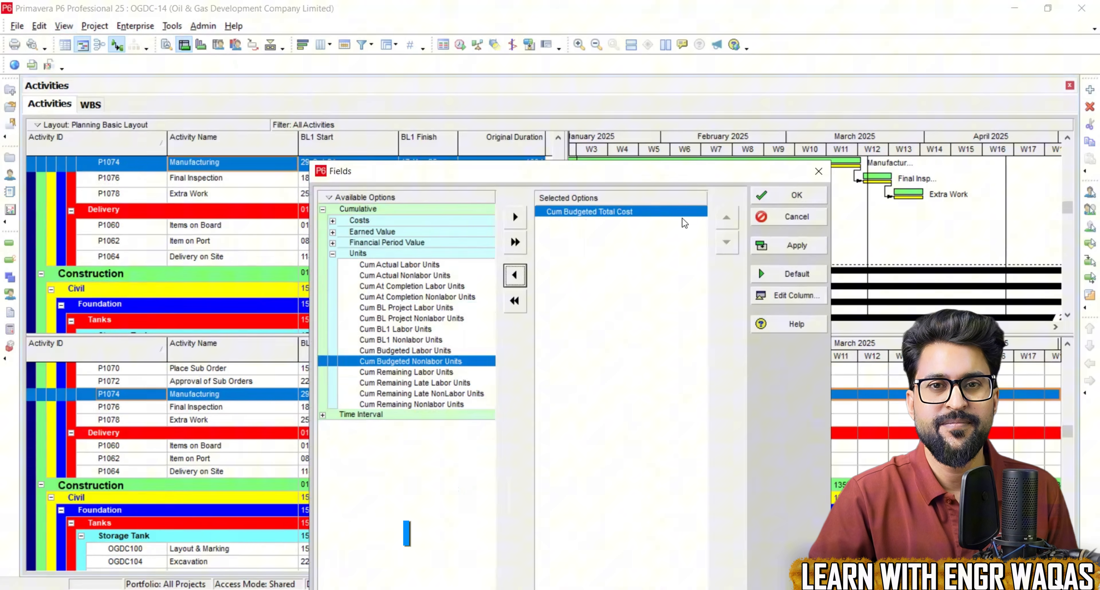
{"action": "left_click", "coordinate": [803, 248]}
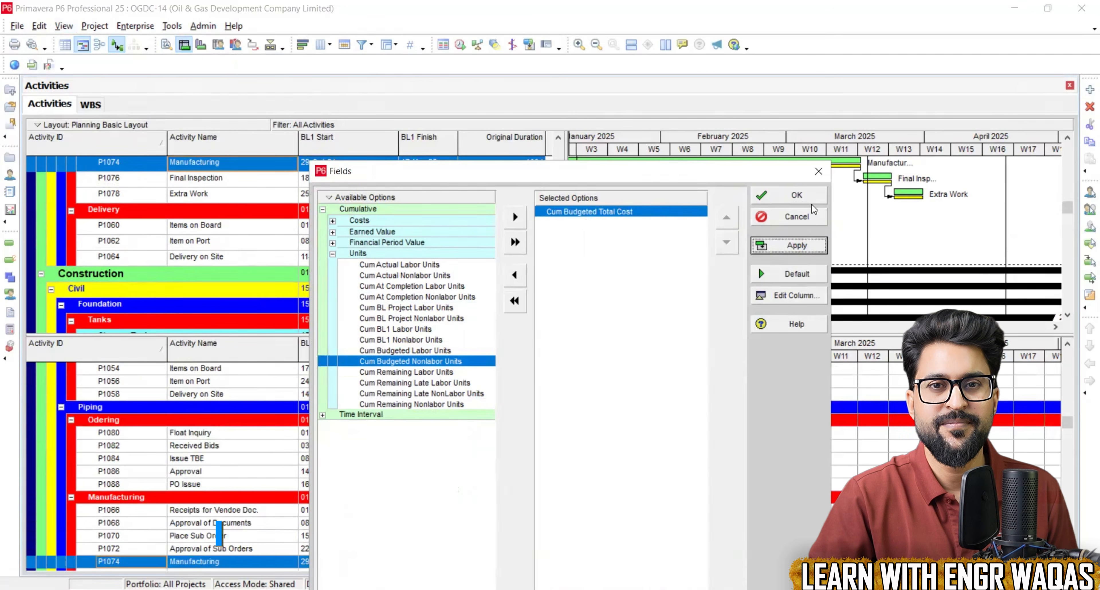
{"action": "left_click", "coordinate": [810, 197]}
Step: Widen the spreadsheet's weekly columns around February 2025 and review the cumulative budgeted costs of the Construction activities
{"action": "left_click_drag", "start_coordinate": [783, 345], "coordinate": [696, 354]}
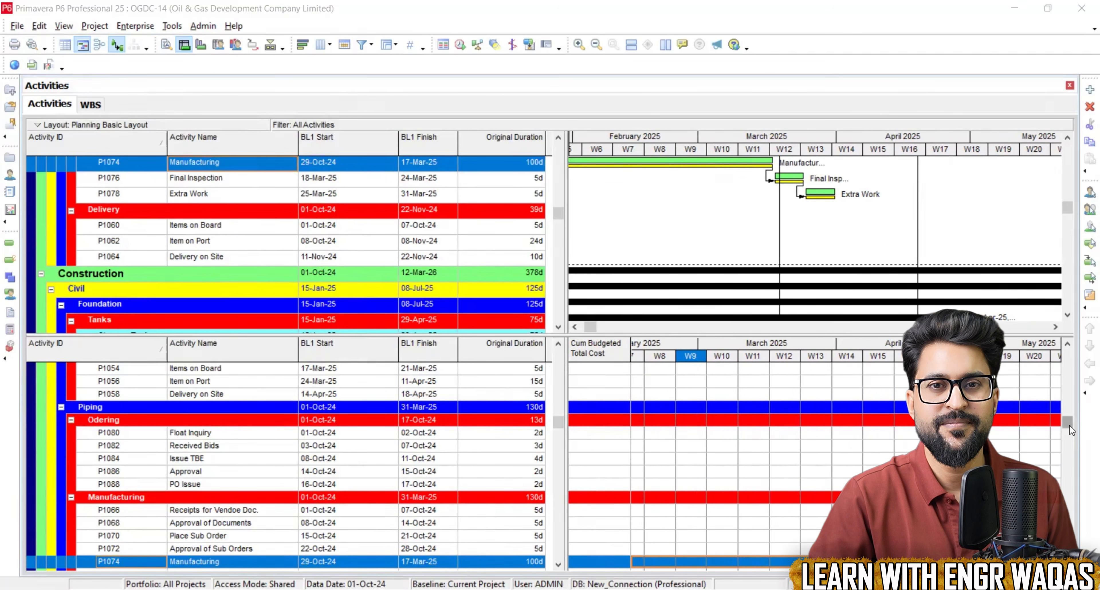
{"action": "left_click_drag", "start_coordinate": [1069, 425], "coordinate": [1069, 446]}
{"action": "left_click_drag", "start_coordinate": [767, 358], "coordinate": [1007, 359]}
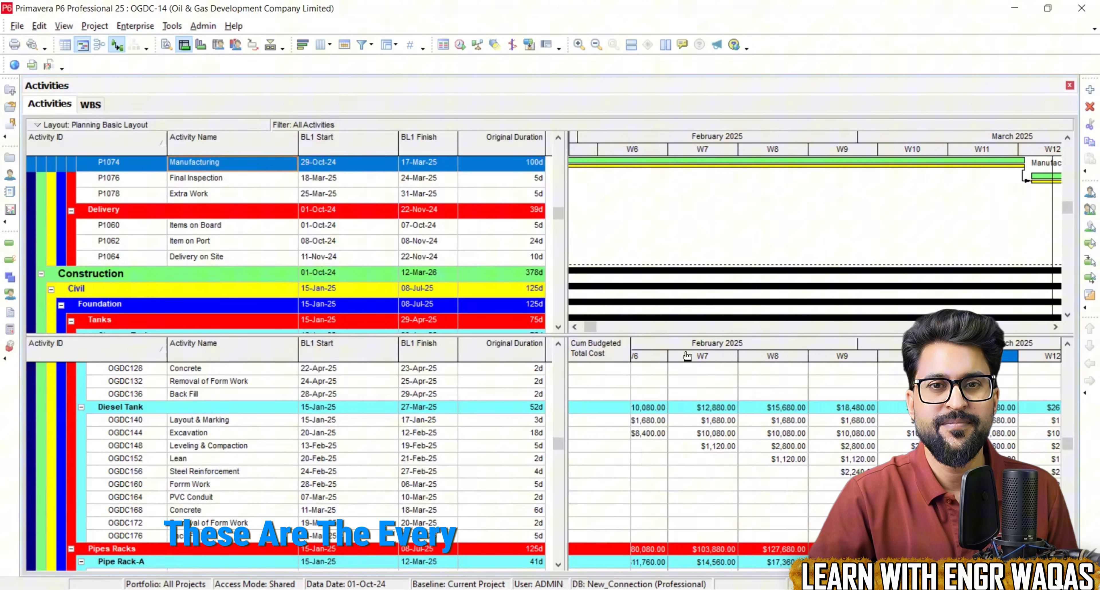
{"action": "left_click_drag", "start_coordinate": [687, 351], "coordinate": [758, 357]}
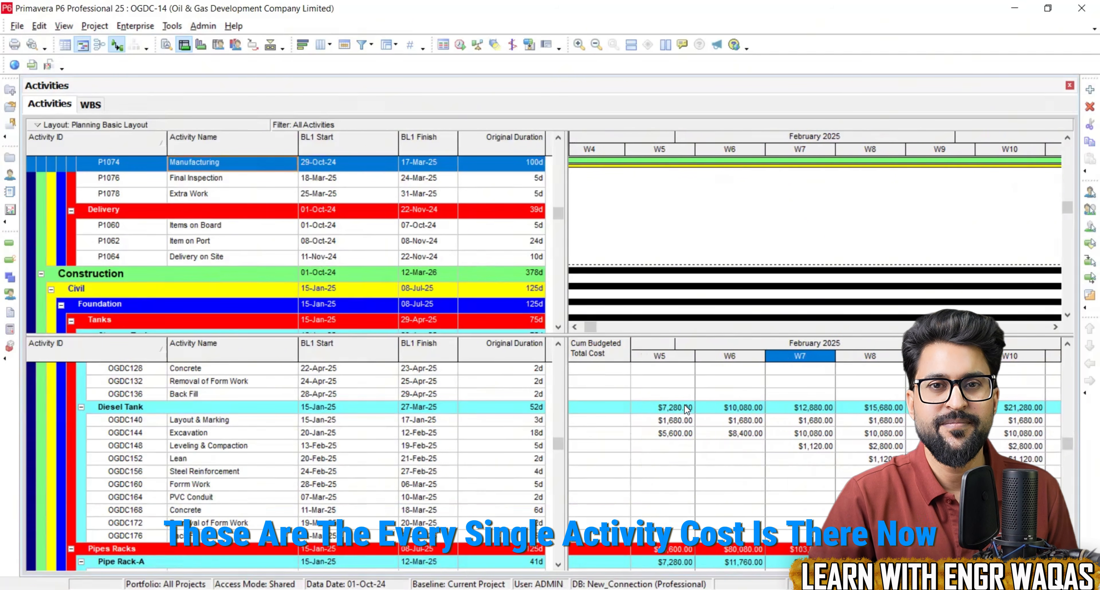
{"action": "scroll", "coordinate": [431, 461], "scroll_direction": "up", "scroll_amount": 3}
{"action": "scroll", "coordinate": [429, 455], "scroll_direction": "up", "scroll_amount": 4}
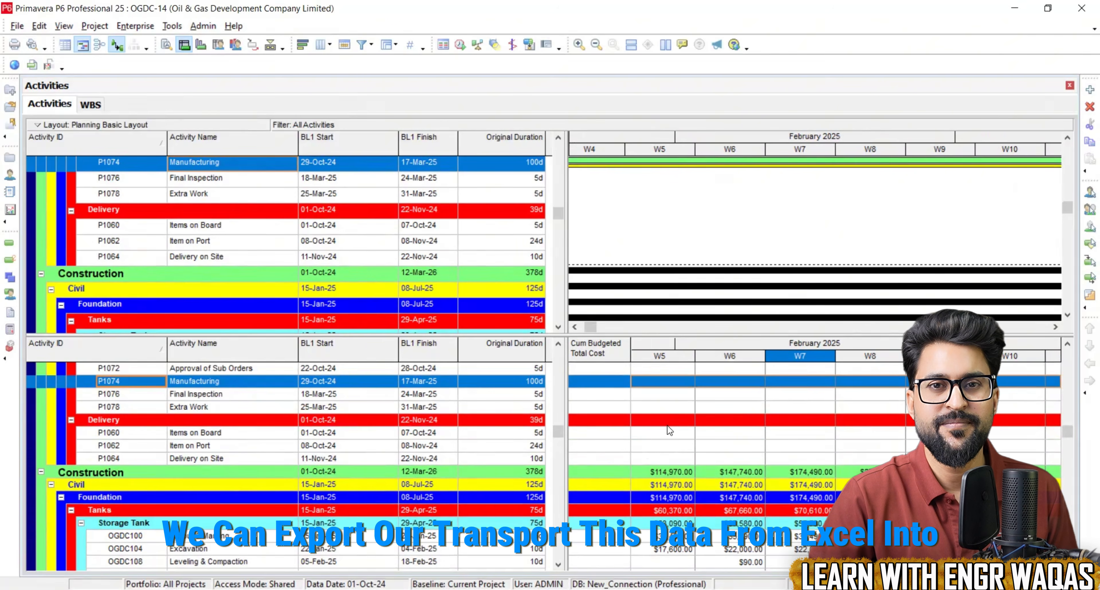
{"action": "left_click", "coordinate": [672, 408]}
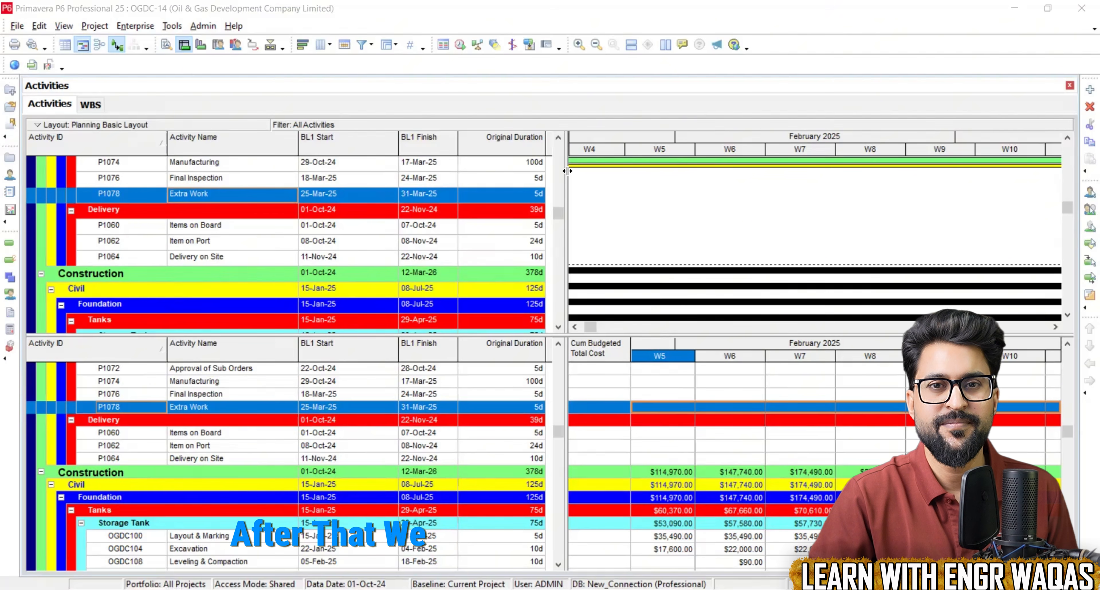
Step: Hide the usage spreadsheet, enlarge the Gantt chart area and show the timescale around December 2024
{"action": "left_click_drag", "start_coordinate": [567, 171], "coordinate": [427, 170]}
{"action": "left_click", "coordinate": [271, 45]}
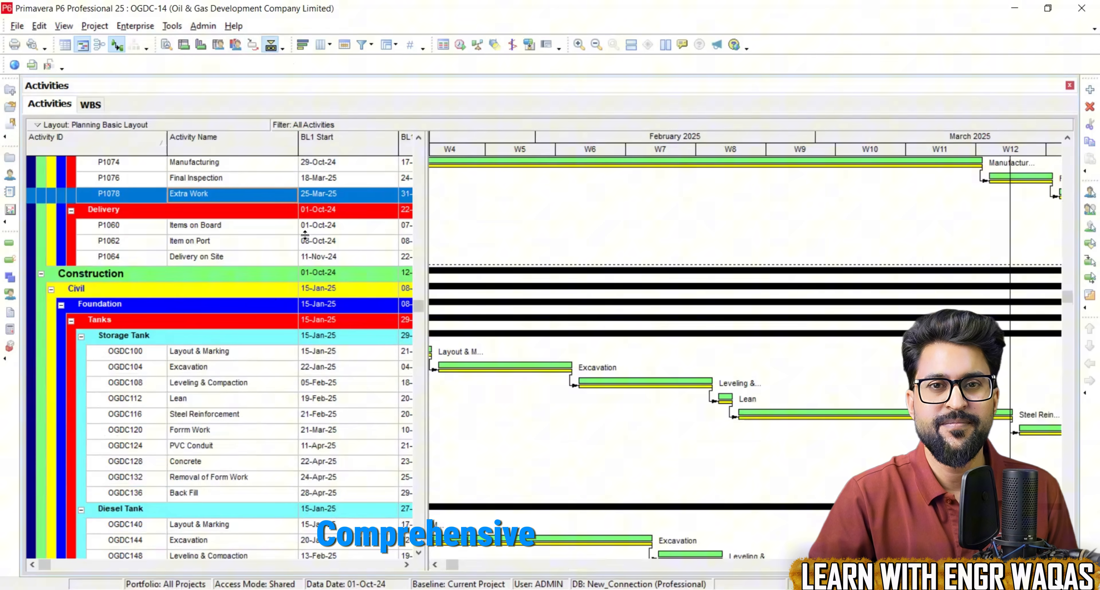
{"action": "left_click_drag", "start_coordinate": [481, 149], "coordinate": [1036, 150]}
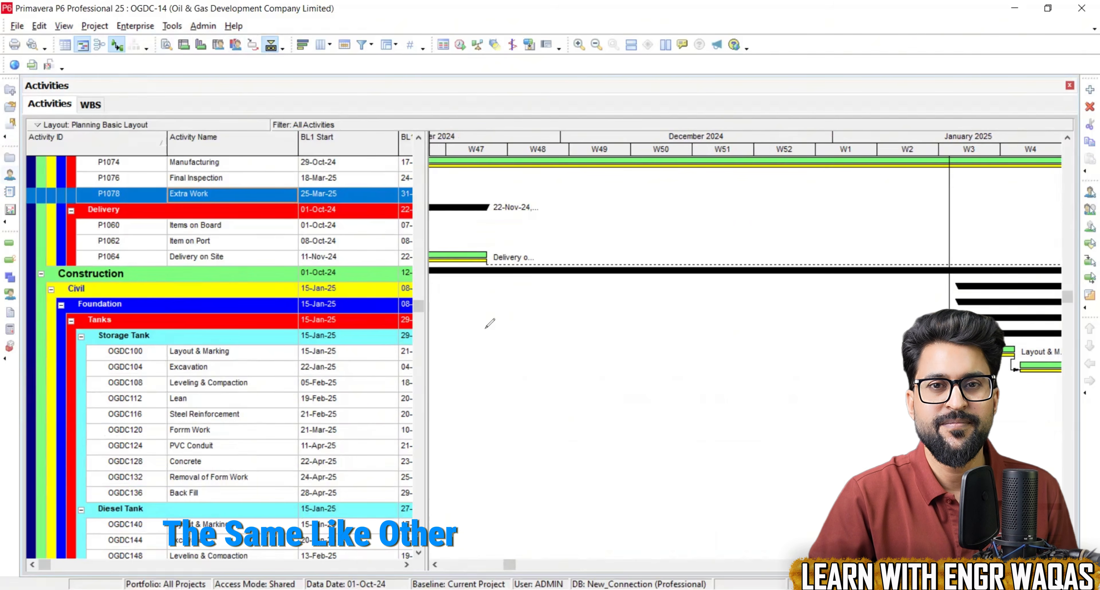
{"action": "left_click", "coordinate": [504, 312]}
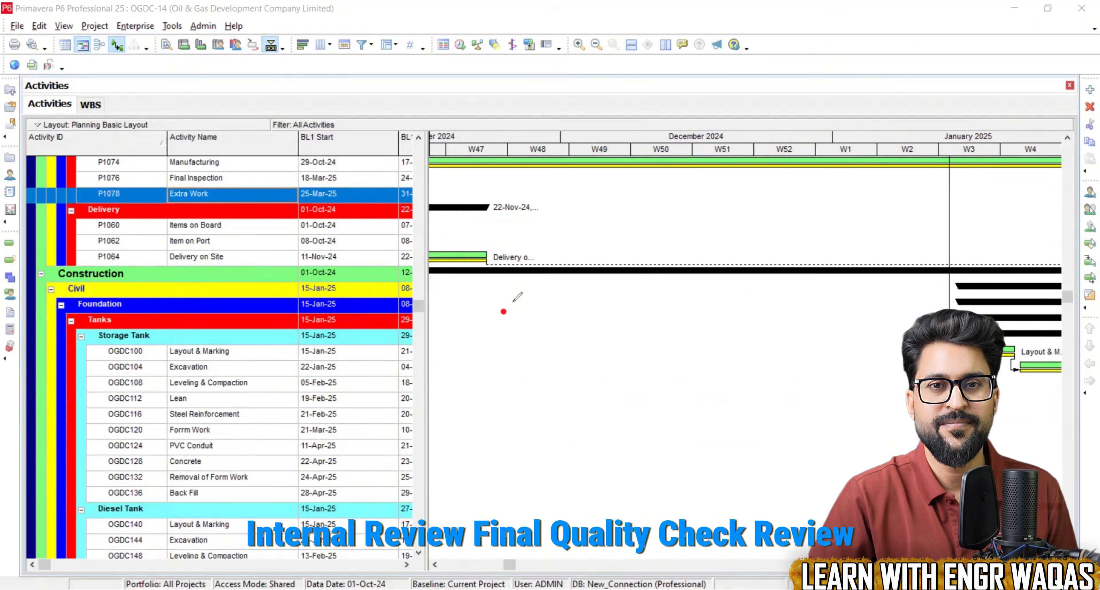
{"action": "left_click_drag", "start_coordinate": [503, 312], "coordinate": [505, 339]}
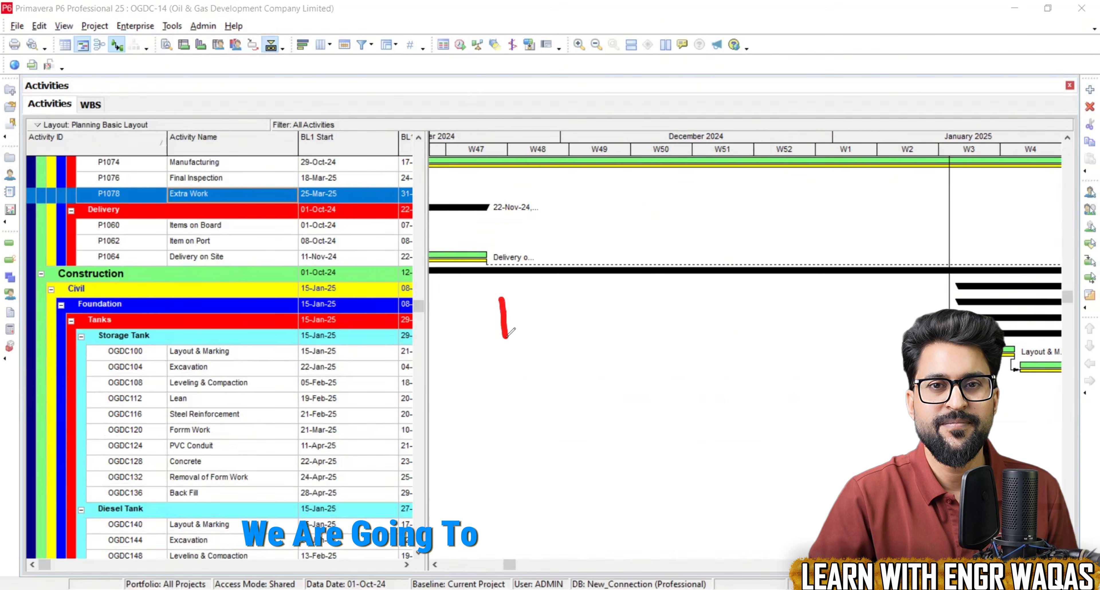
{"action": "left_click", "coordinate": [531, 320]}
{"action": "mouse_move", "coordinate": [550, 291]}
{"action": "left_mouse_down"}
{"action": "mouse_move", "coordinate": [557, 335]}
{"action": "mouse_move", "coordinate": [551, 313]}
{"action": "left_mouse_up"}
{"action": "mouse_move", "coordinate": [491, 351]}
{"action": "left_mouse_down"}
{"action": "mouse_move", "coordinate": [600, 348]}
{"action": "mouse_move", "coordinate": [544, 362]}
{"action": "left_mouse_up"}
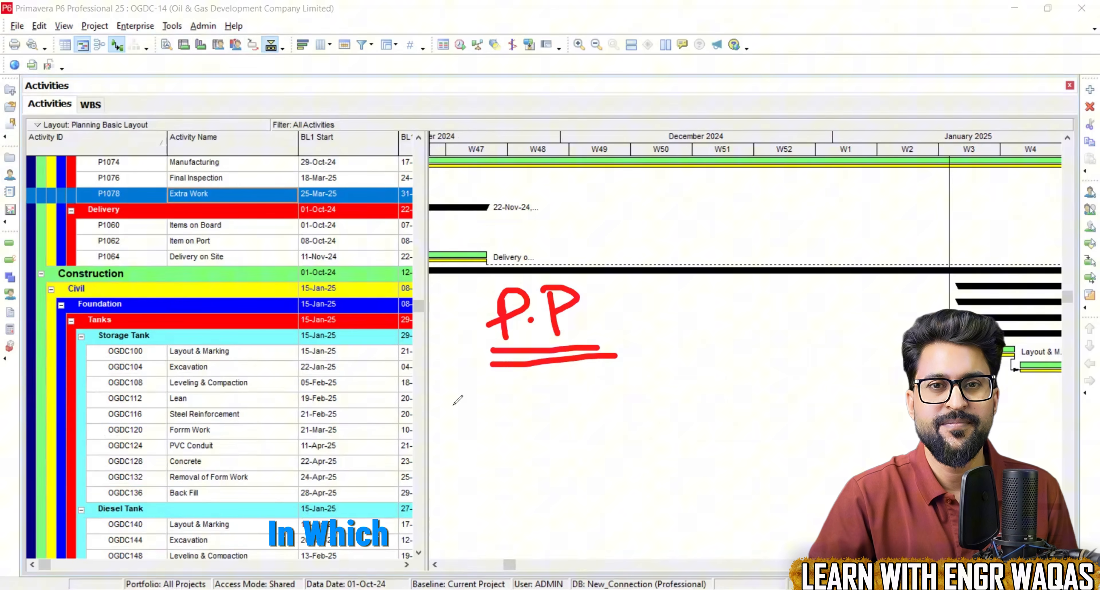
{"action": "left_click_drag", "start_coordinate": [450, 406], "coordinate": [513, 406]}
{"action": "left_click_drag", "start_coordinate": [498, 400], "coordinate": [495, 417]}
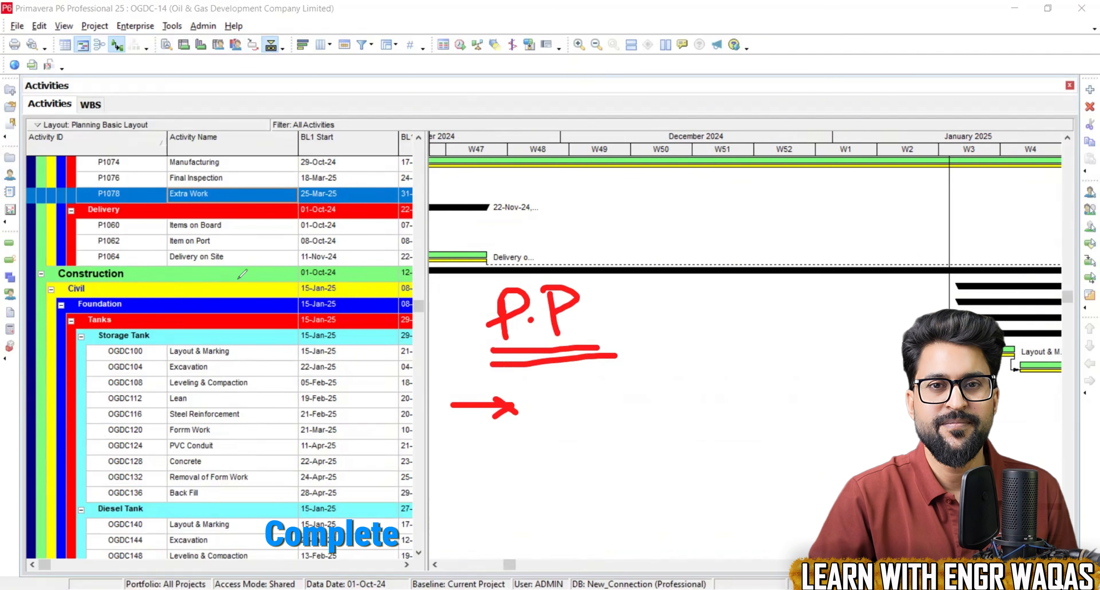
{"action": "left_click_drag", "start_coordinate": [239, 115], "coordinate": [305, 64]}
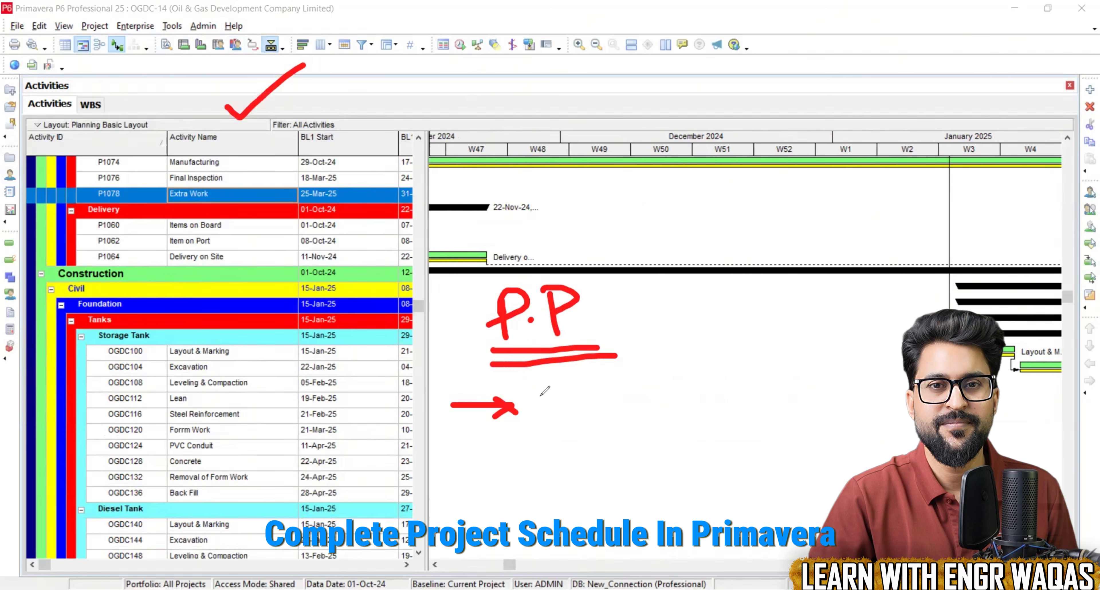
{"action": "mouse_move", "coordinate": [543, 384]}
{"action": "left_mouse_down"}
{"action": "mouse_move", "coordinate": [554, 423]}
{"action": "mouse_move", "coordinate": [559, 378]}
{"action": "left_mouse_up"}
{"action": "left_click_drag", "start_coordinate": [612, 399], "coordinate": [620, 414]}
{"action": "left_click_drag", "start_coordinate": [649, 363], "coordinate": [619, 422]}
{"action": "left_click_drag", "start_coordinate": [626, 395], "coordinate": [680, 389]}
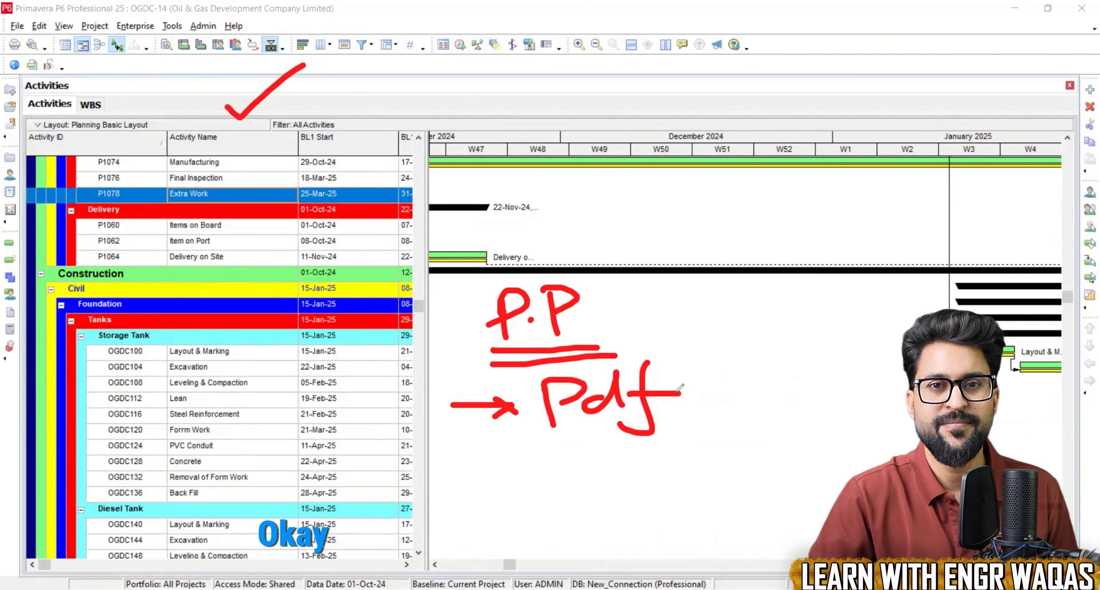
{"action": "mouse_move", "coordinate": [456, 471]}
{"action": "left_mouse_down"}
{"action": "mouse_move", "coordinate": [526, 472]}
{"action": "mouse_move", "coordinate": [509, 486]}
{"action": "mouse_move", "coordinate": [522, 472]}
{"action": "left_mouse_up"}
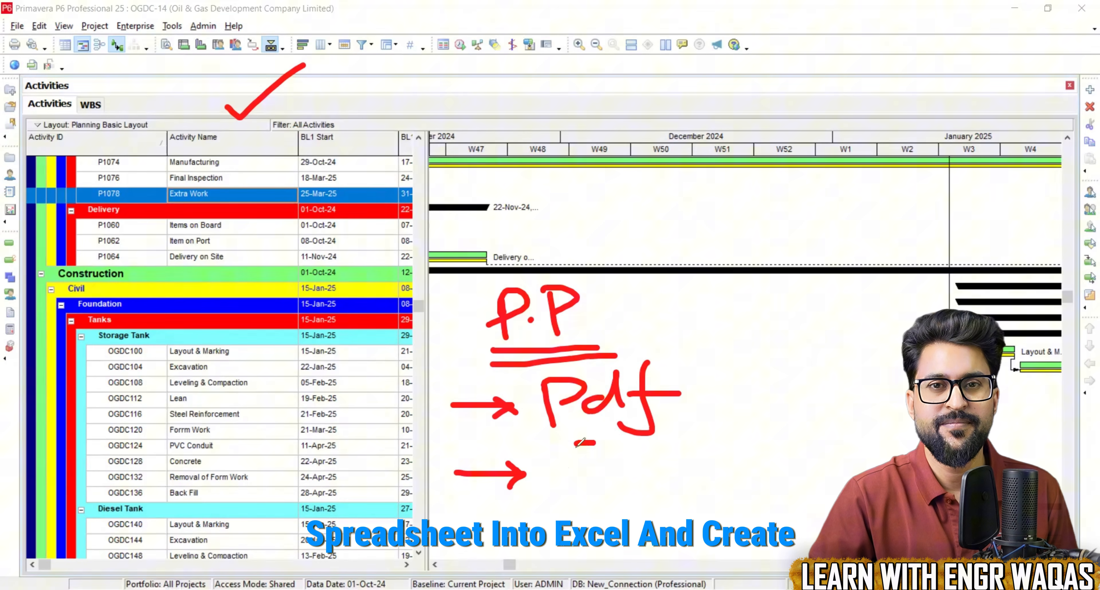
{"action": "left_click_drag", "start_coordinate": [596, 445], "coordinate": [584, 480]}
{"action": "mouse_move", "coordinate": [700, 456]}
{"action": "left_mouse_down"}
{"action": "mouse_move", "coordinate": [729, 431]}
{"action": "mouse_move", "coordinate": [752, 444]}
{"action": "mouse_move", "coordinate": [764, 425]}
{"action": "mouse_move", "coordinate": [818, 444]}
{"action": "left_mouse_up"}
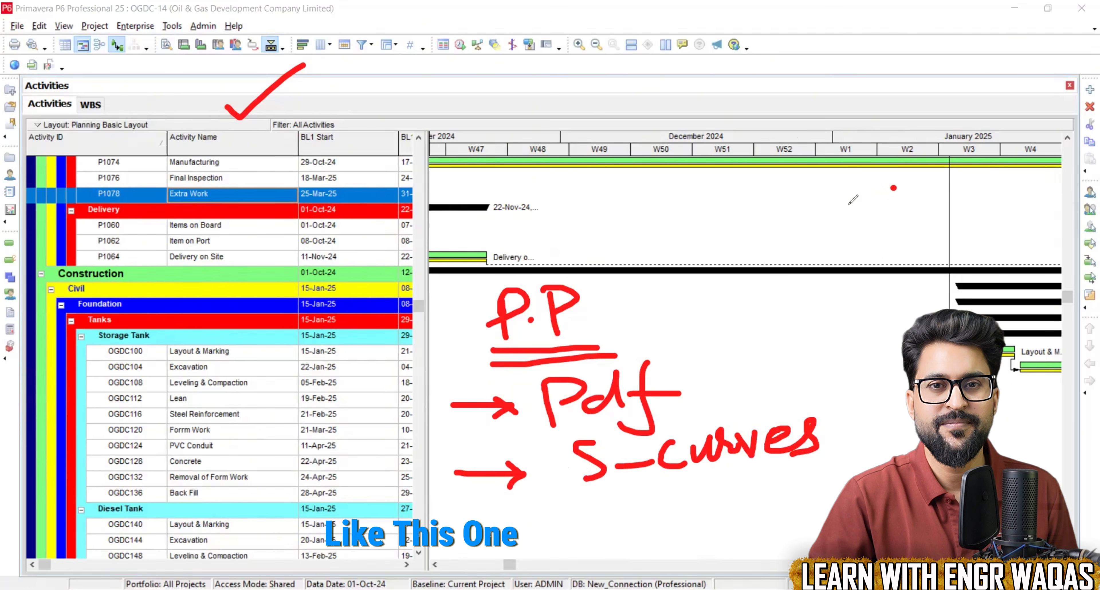
{"action": "mouse_move", "coordinate": [895, 187]}
{"action": "left_mouse_down"}
{"action": "mouse_move", "coordinate": [702, 375]}
{"action": "mouse_move", "coordinate": [750, 401]}
{"action": "left_mouse_up"}
{"action": "left_click_drag", "start_coordinate": [786, 290], "coordinate": [801, 365]}
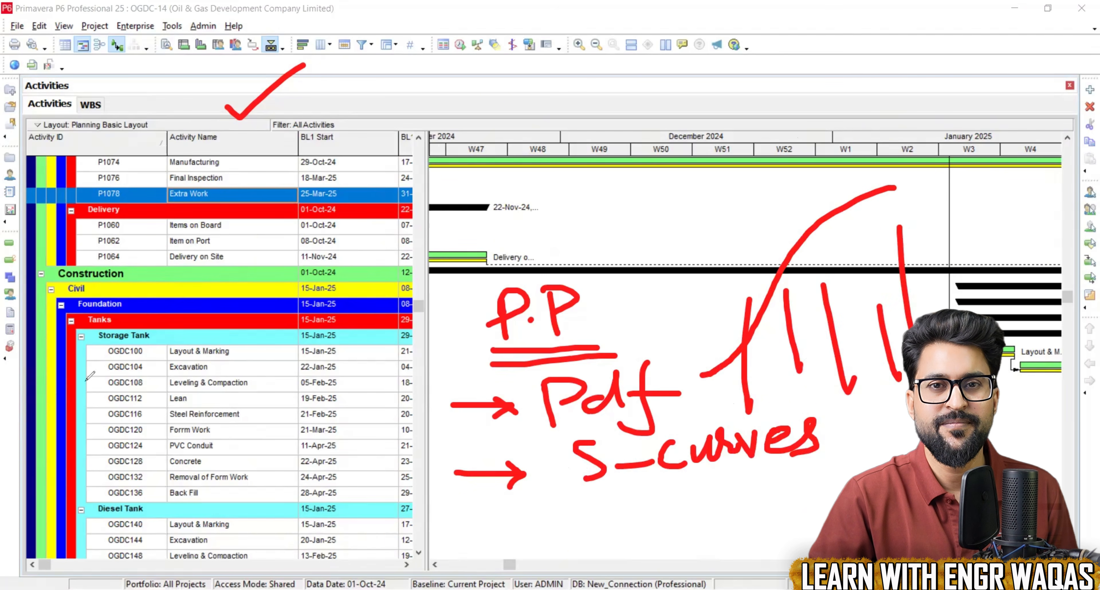
{"action": "key", "text": "e"}
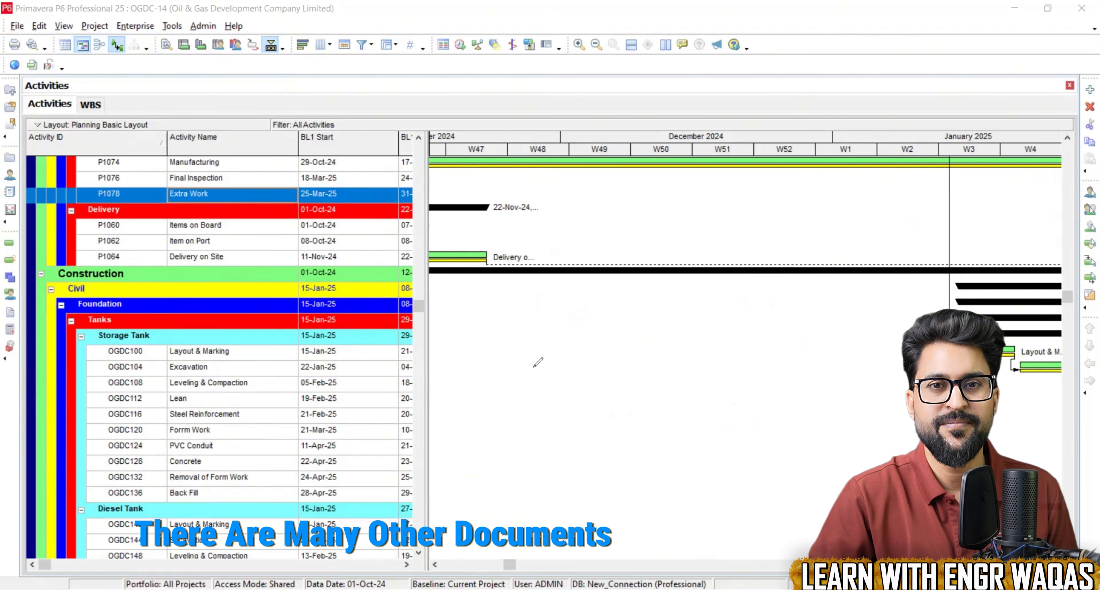
{"action": "left_click", "coordinate": [510, 397]}
{"action": "left_click_drag", "start_coordinate": [512, 438], "coordinate": [586, 409]}
{"action": "left_click_drag", "start_coordinate": [535, 471], "coordinate": [584, 455]}
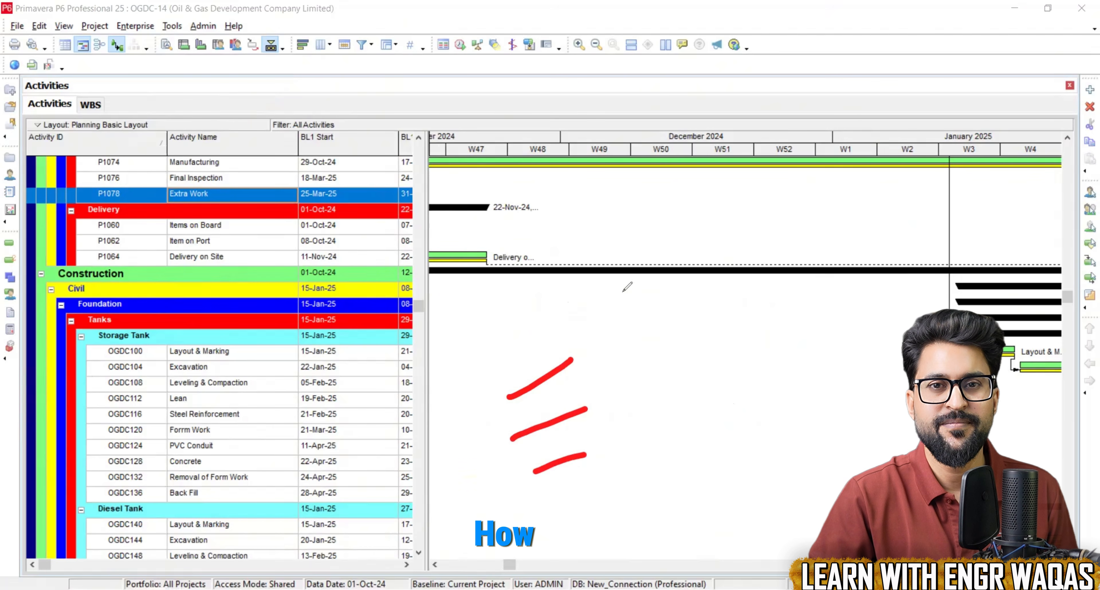
{"action": "key", "text": "Escape"}
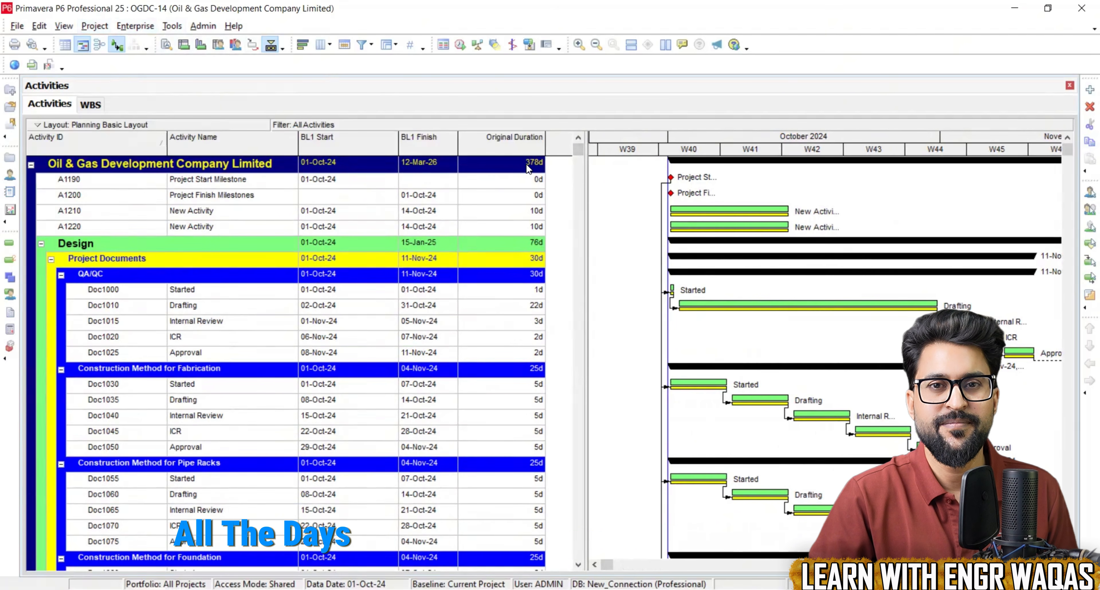
Step: Review the durations and dates of the project milestones and Design documents, selecting Project Start Milestone (A1190) and New Activity (A1220)
{"action": "scroll", "coordinate": [537, 395], "scroll_direction": "down", "scroll_amount": 1}
{"action": "scroll", "coordinate": [537, 395], "scroll_direction": "down", "scroll_amount": 2}
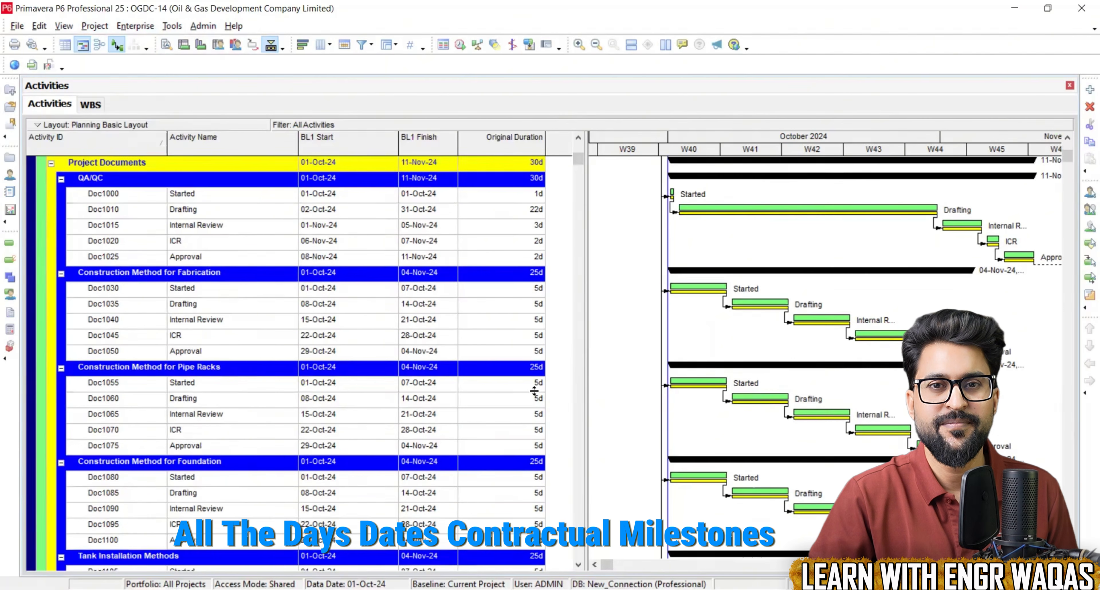
{"action": "scroll", "coordinate": [533, 391], "scroll_direction": "up", "scroll_amount": 3}
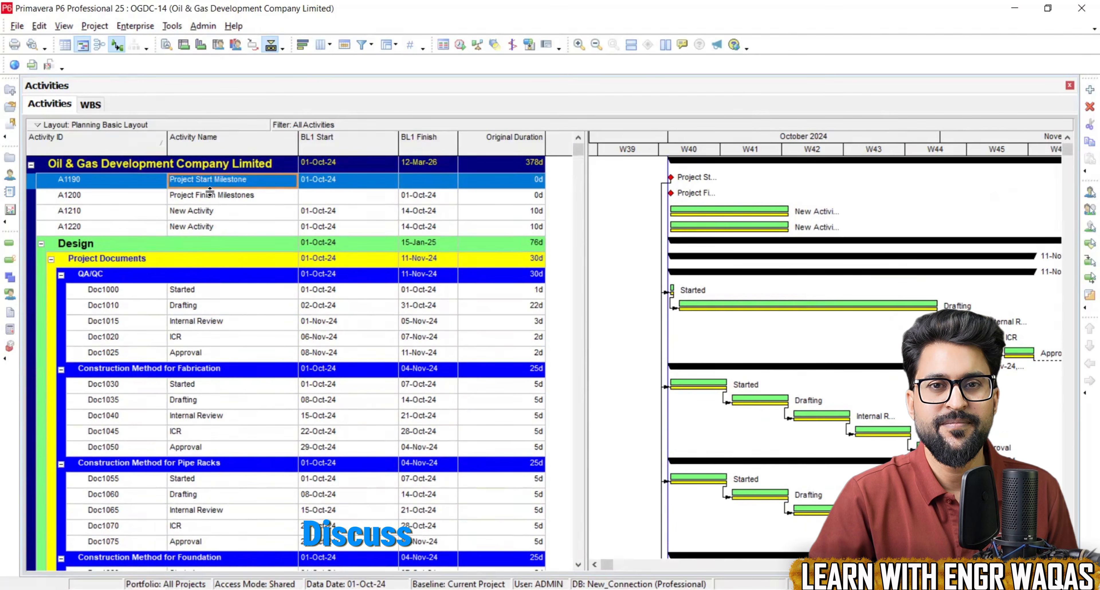
{"action": "left_click", "coordinate": [195, 181]}
{"action": "left_click", "coordinate": [207, 227]}
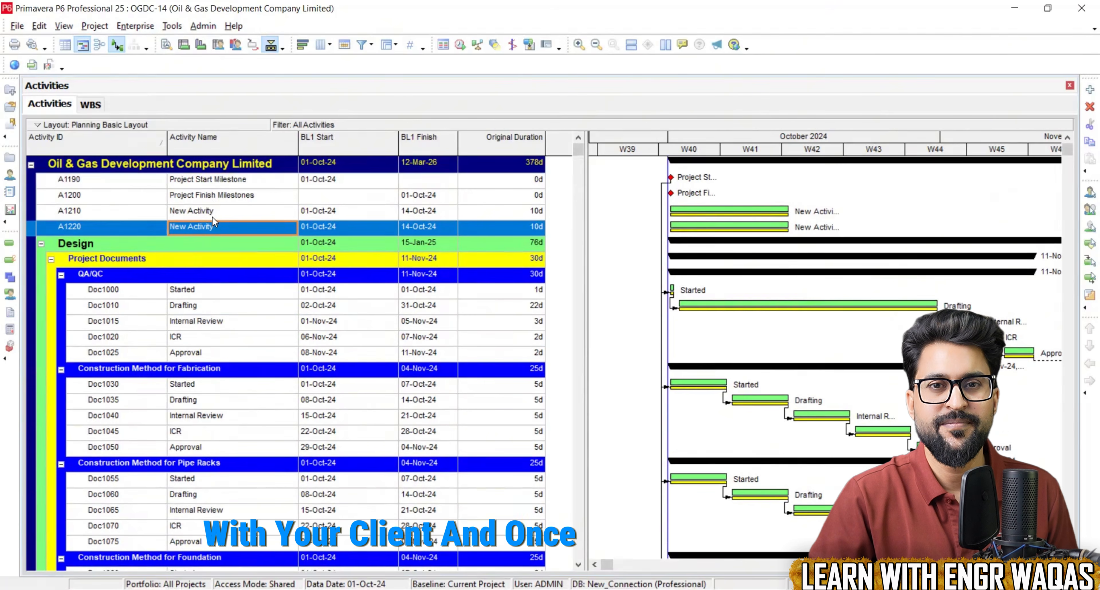
Step: Save a copy of the current OGDC-14 project as a new baseline
{"action": "left_click", "coordinate": [99, 27]}
{"action": "left_click", "coordinate": [112, 92]}
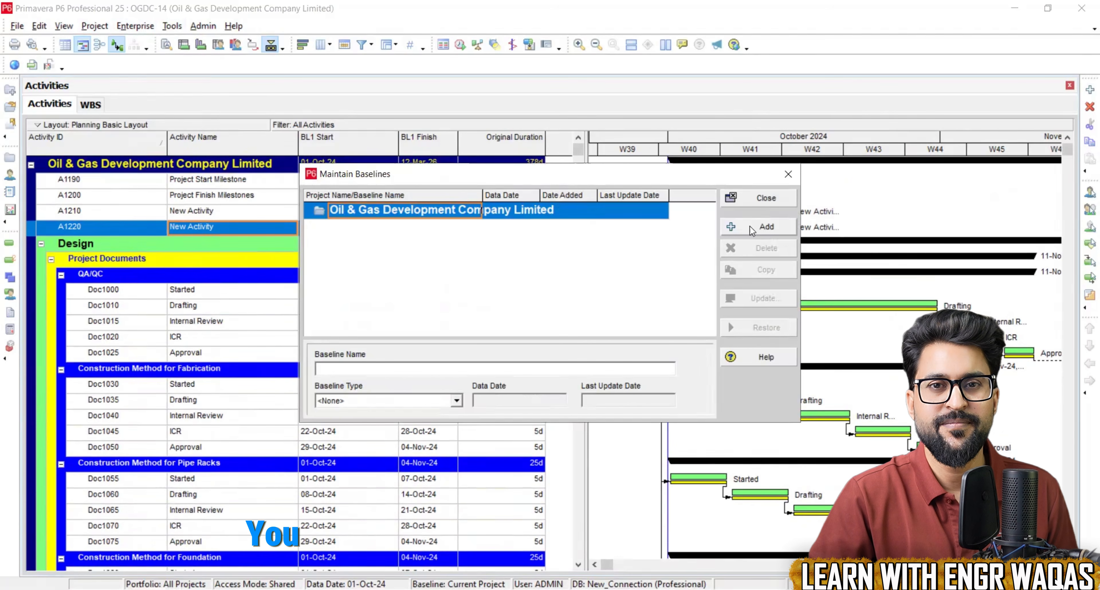
{"action": "left_click", "coordinate": [751, 229]}
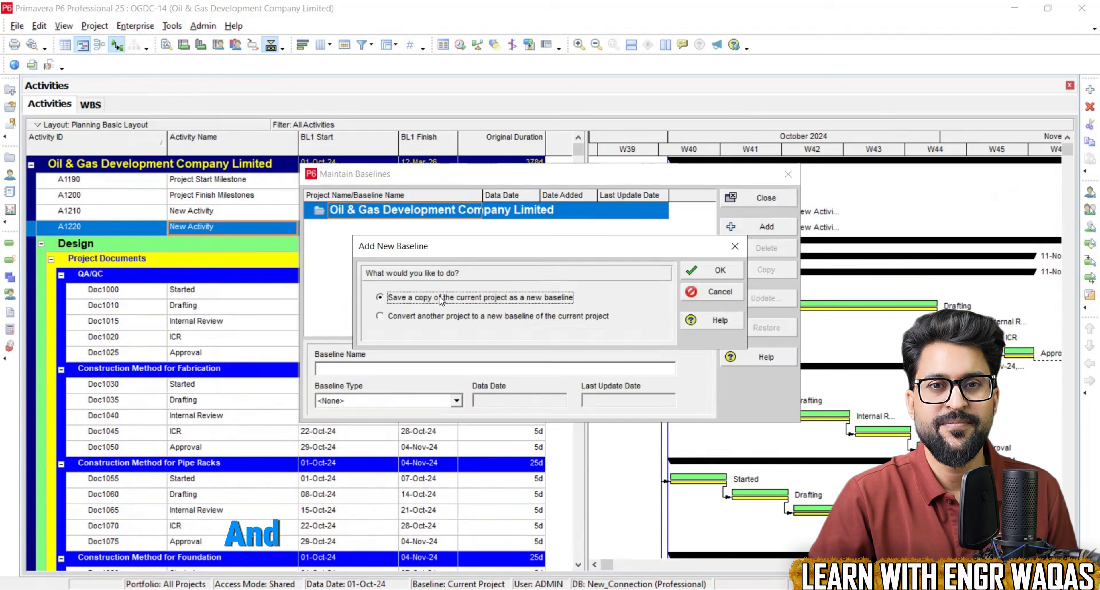
{"action": "left_click", "coordinate": [705, 272]}
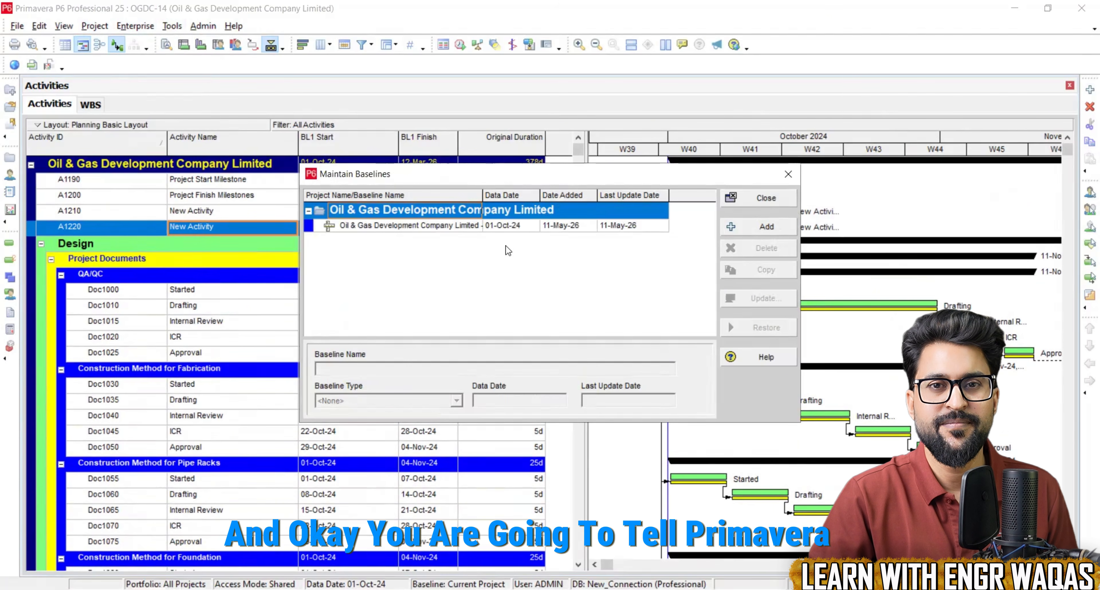
Step: Rename the new baseline to First Baseline and finish maintaining baselines
{"action": "left_click", "coordinate": [483, 224]}
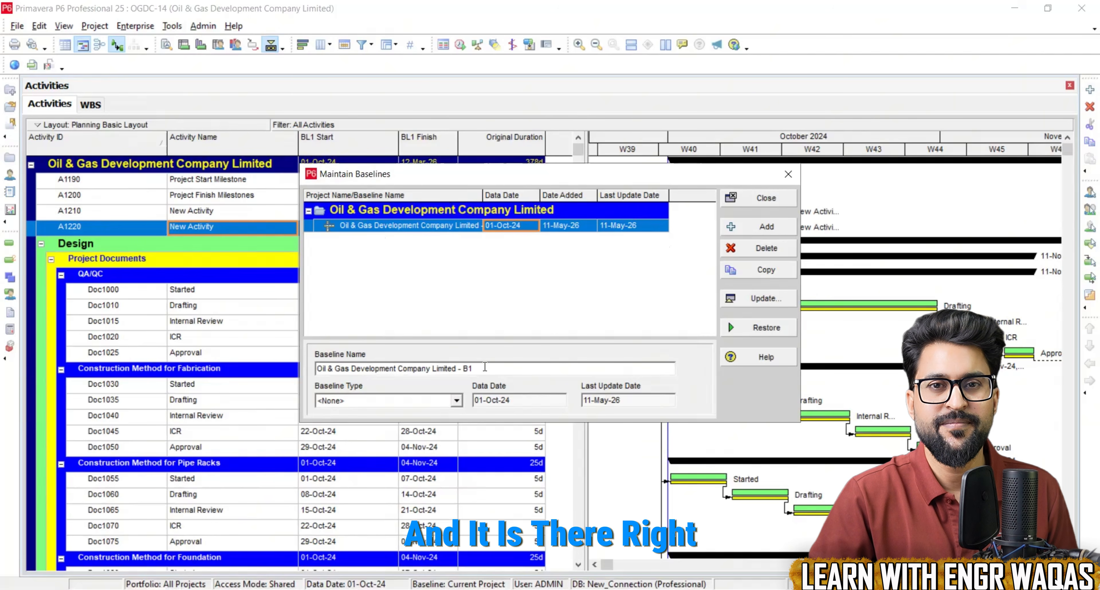
{"action": "left_click_drag", "start_coordinate": [548, 369], "coordinate": [219, 377]}
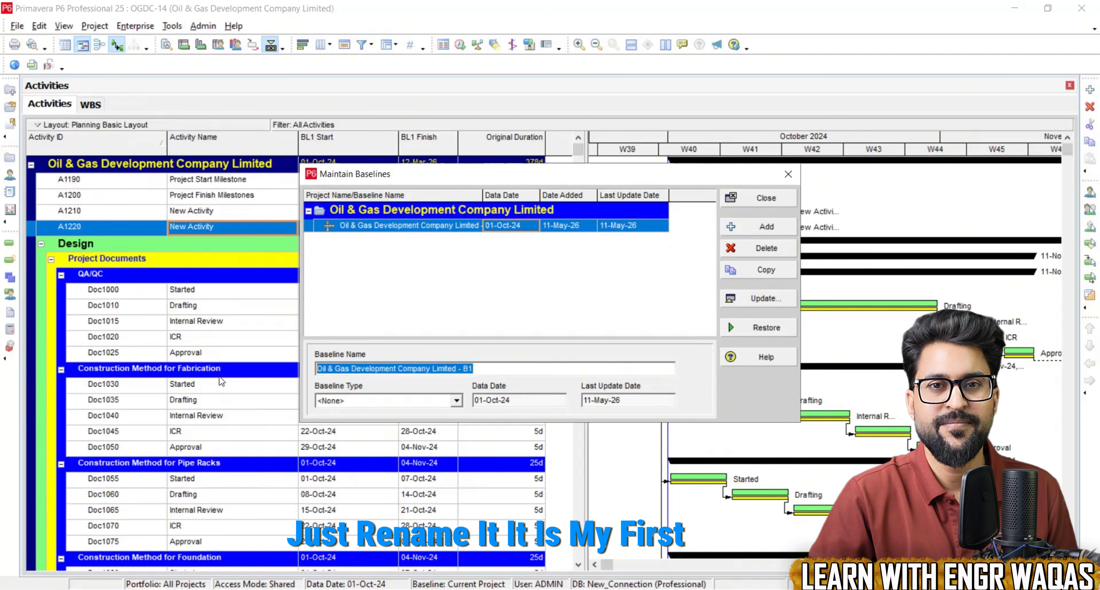
{"action": "type", "text": "First Base"}
{"action": "type", "text": "line"}
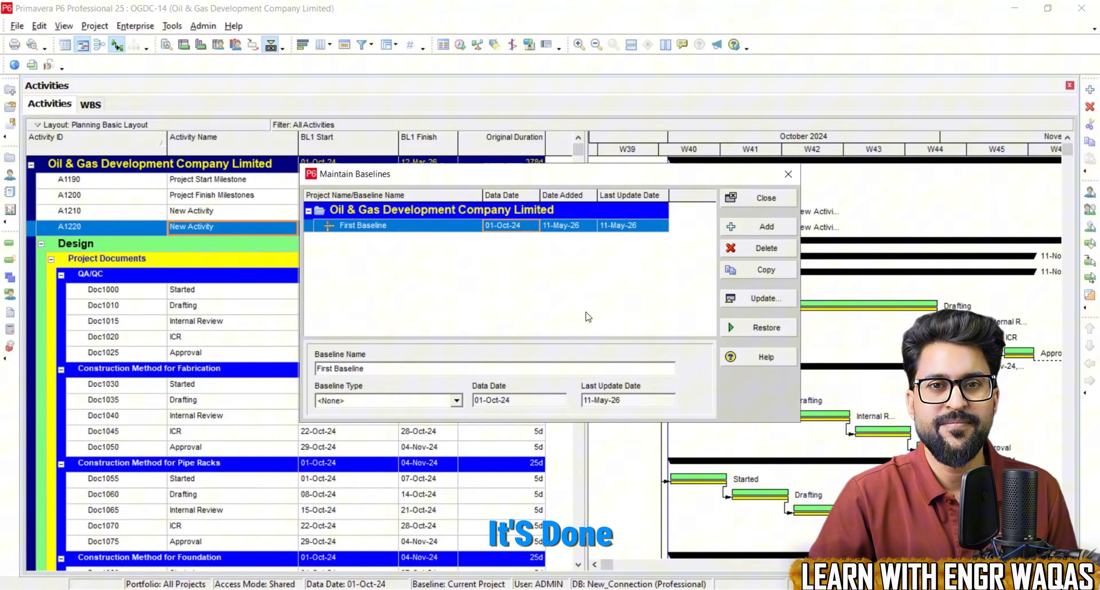
{"action": "left_click", "coordinate": [783, 197]}
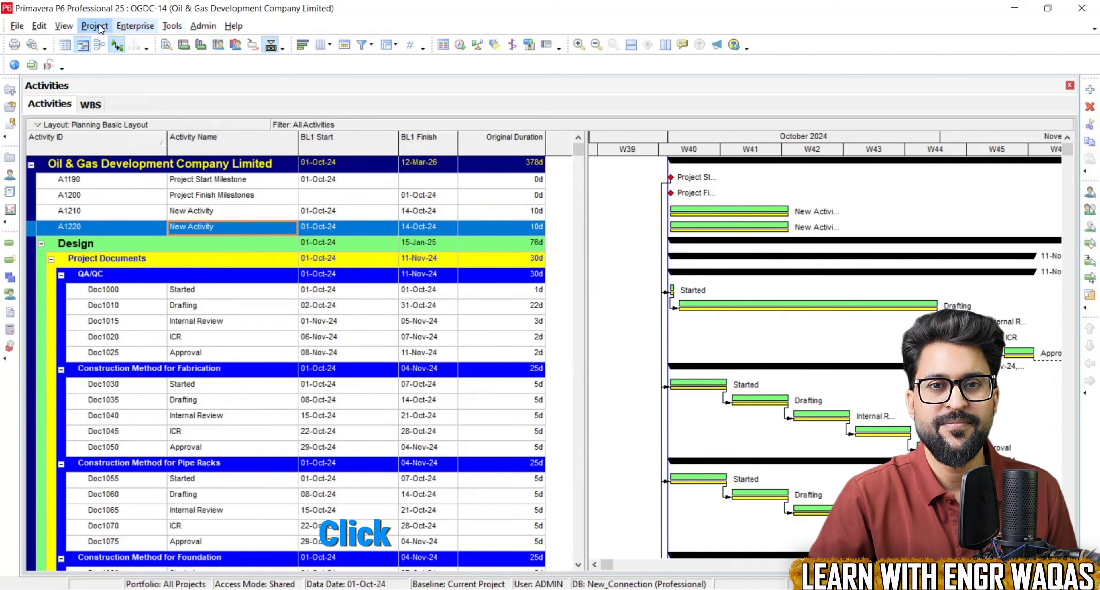
Step: Assign First Baseline as both the project baseline and the primary user baseline of OGDC-14
{"action": "left_click", "coordinate": [94, 25]}
{"action": "left_click", "coordinate": [115, 78]}
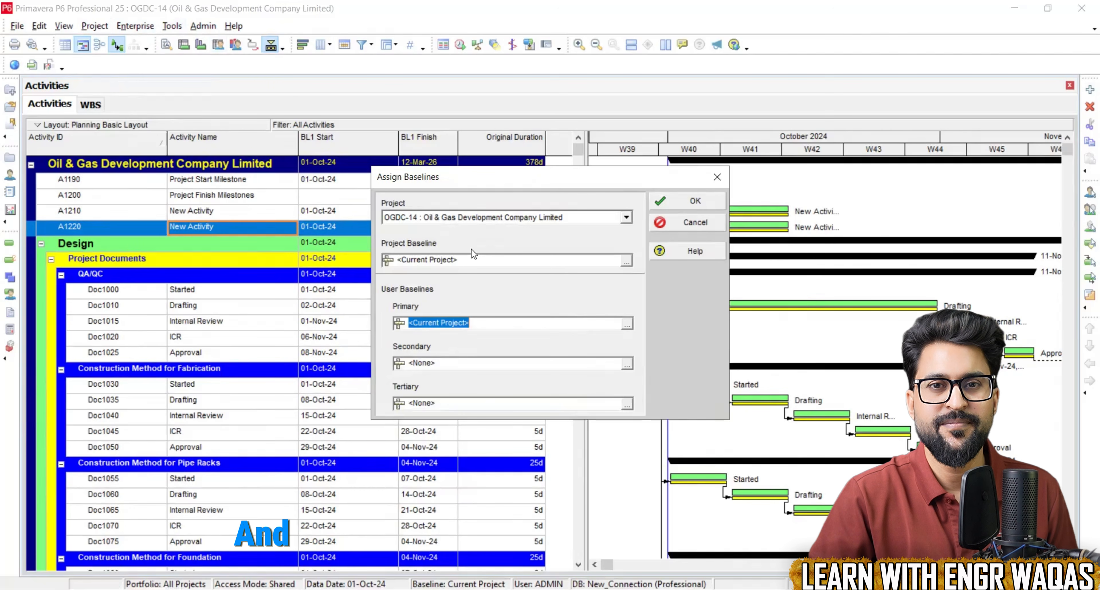
{"action": "left_click", "coordinate": [624, 262]}
{"action": "left_click", "coordinate": [640, 246]}
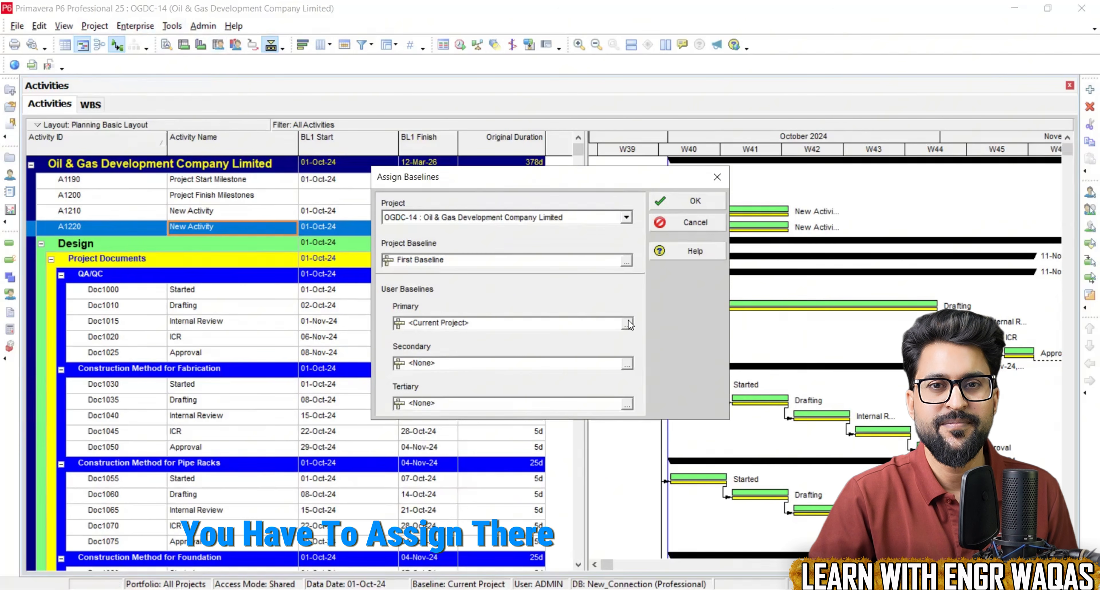
{"action": "left_click", "coordinate": [627, 325]}
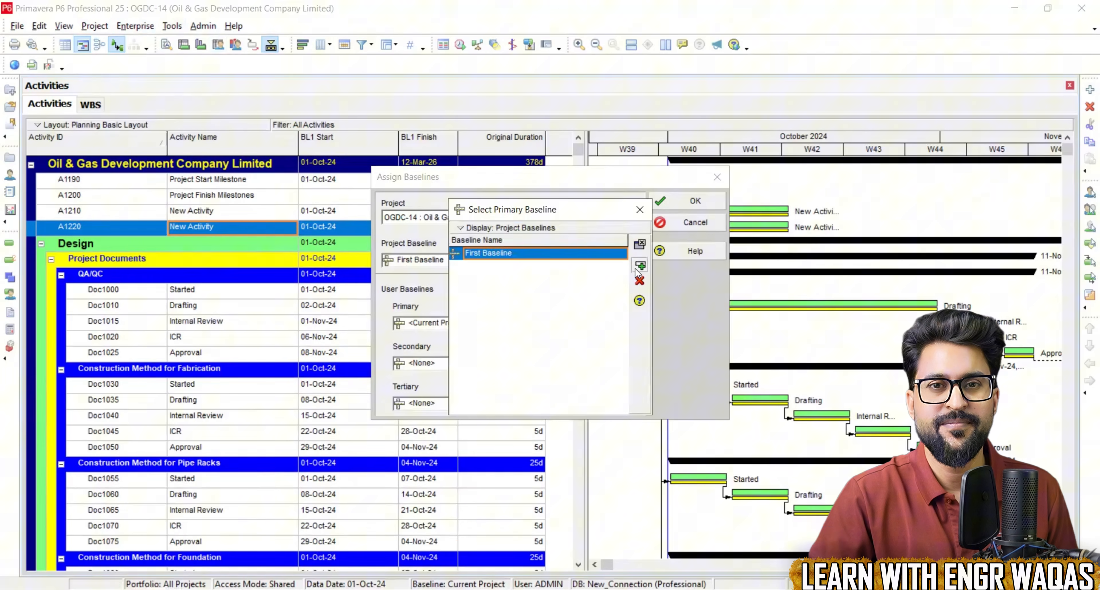
{"action": "left_click", "coordinate": [640, 248]}
{"action": "left_click", "coordinate": [681, 203]}
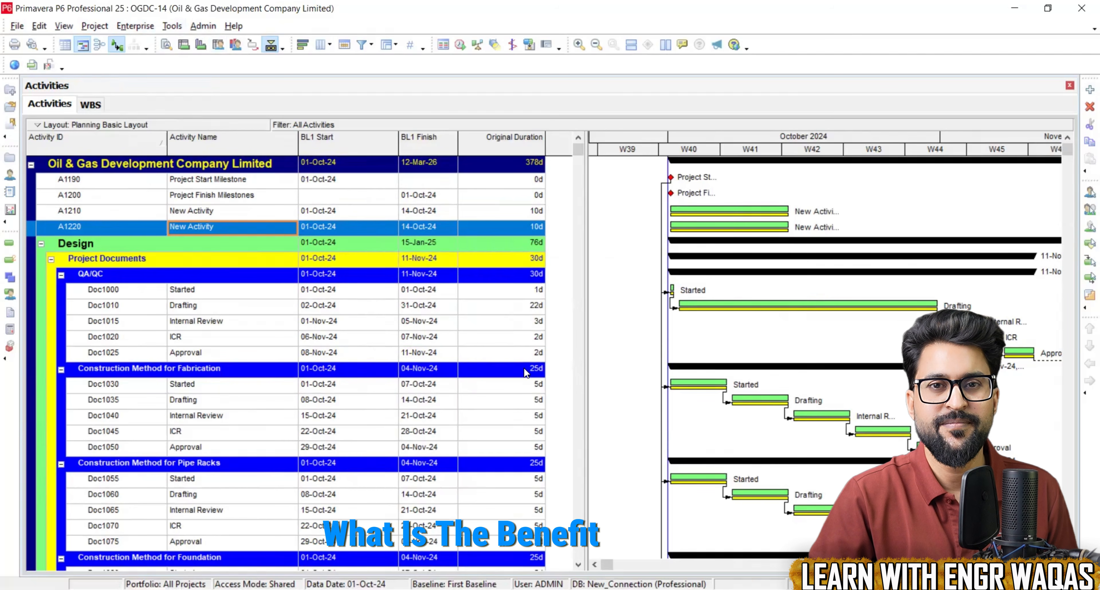
Step: Hide the Primary Baseline bars in the Gantt chart and compress its timescale
{"action": "left_click", "coordinate": [642, 311]}
{"action": "right_click", "coordinate": [642, 312]}
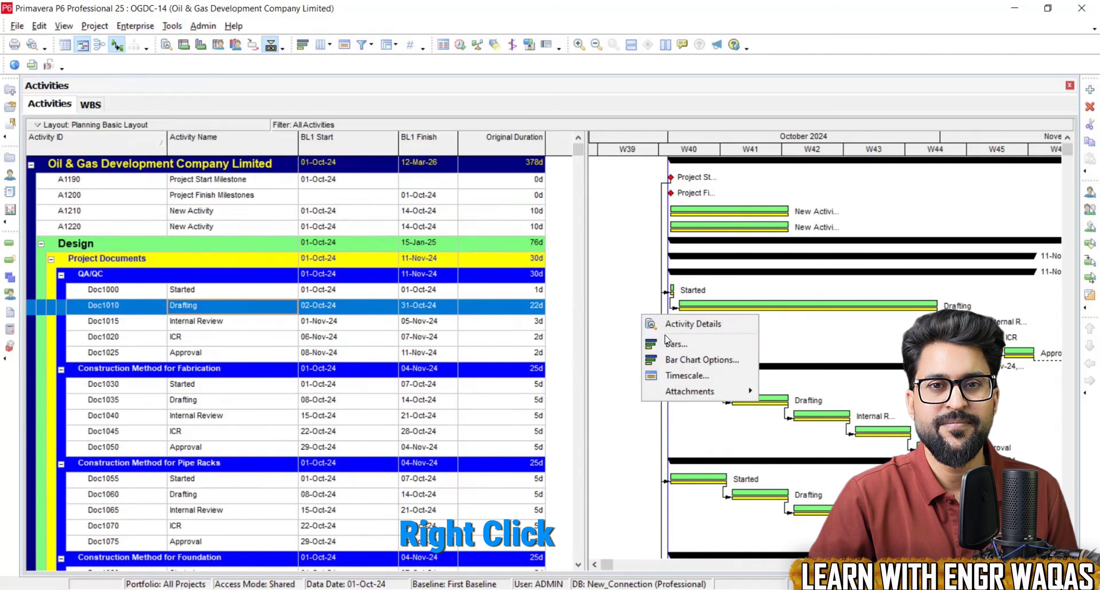
{"action": "left_click", "coordinate": [667, 341]}
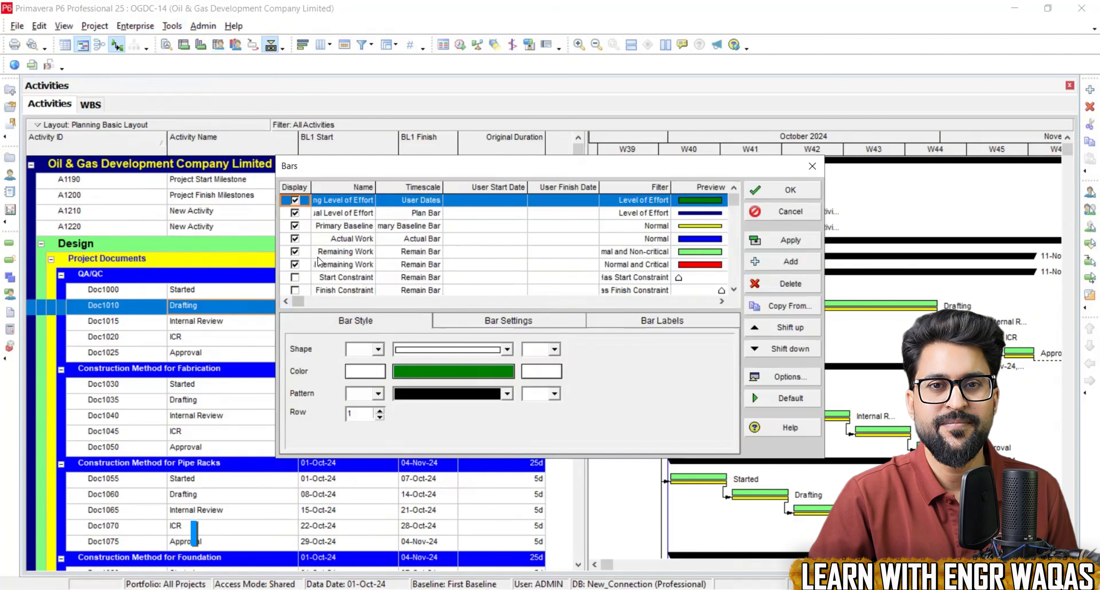
{"action": "left_click", "coordinate": [295, 226]}
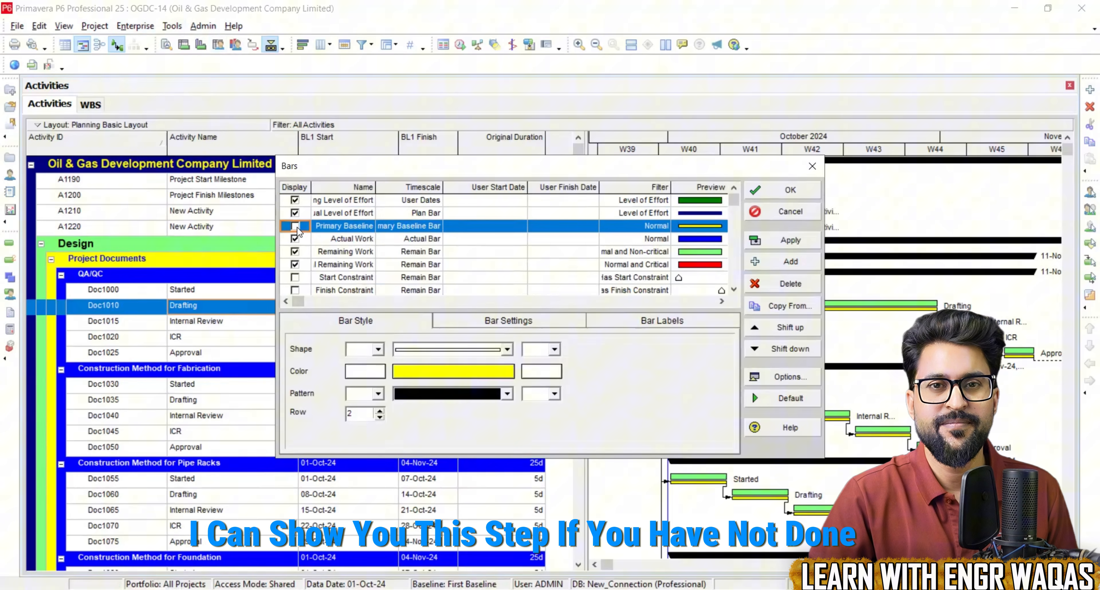
{"action": "left_click", "coordinate": [795, 241]}
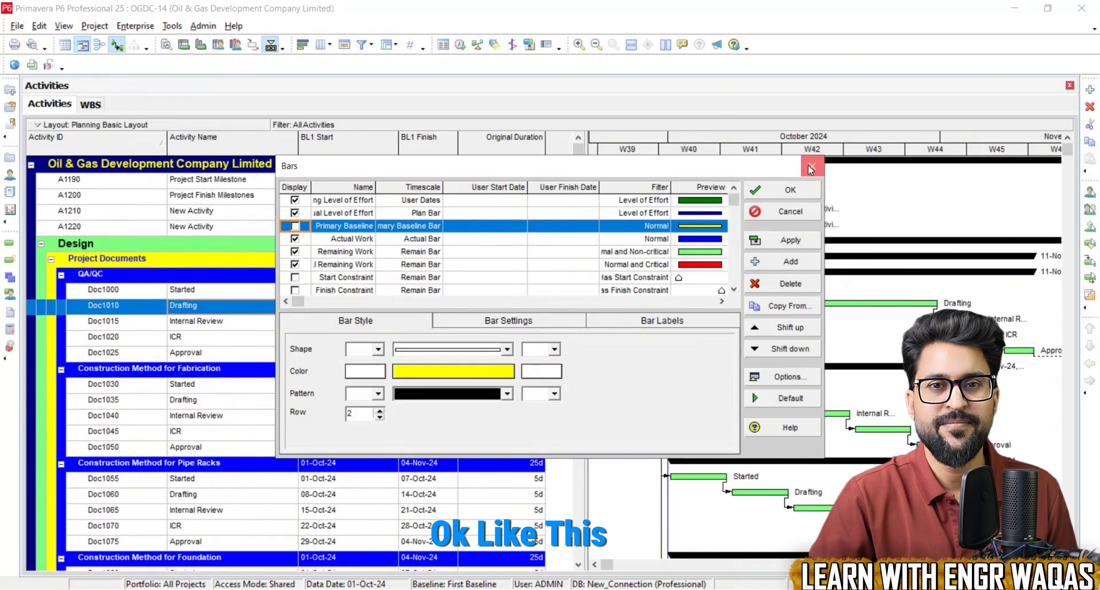
{"action": "left_click", "coordinate": [802, 190]}
{"action": "left_click_drag", "start_coordinate": [882, 152], "coordinate": [770, 159]}
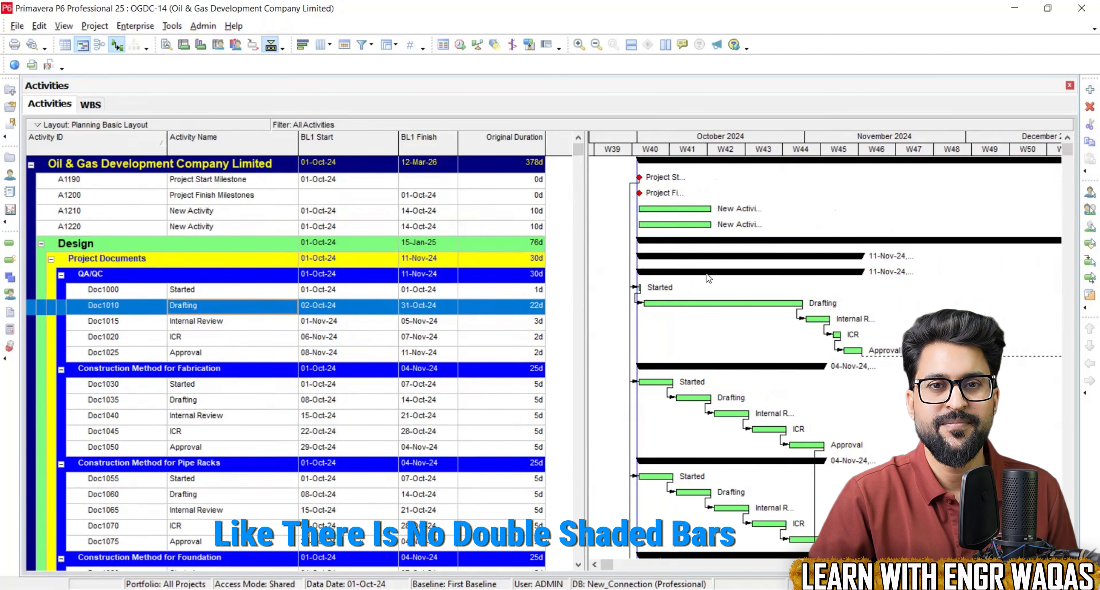
Step: Display the Primary Baseline bars in the Gantt chart and apply the bar settings
{"action": "left_click", "coordinate": [696, 318]}
{"action": "right_click", "coordinate": [696, 318]}
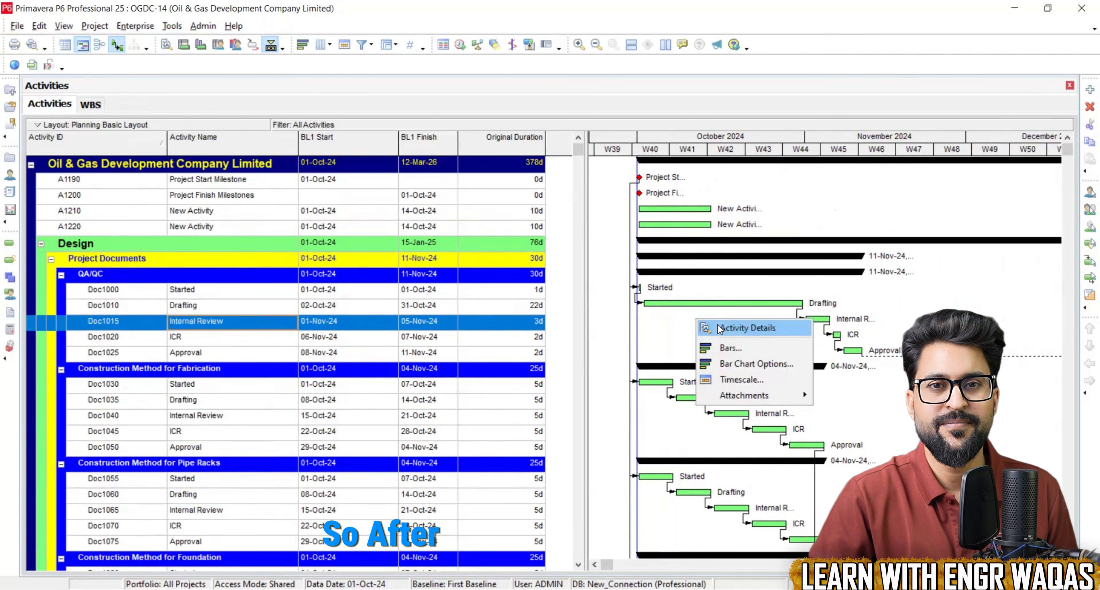
{"action": "left_click", "coordinate": [727, 346]}
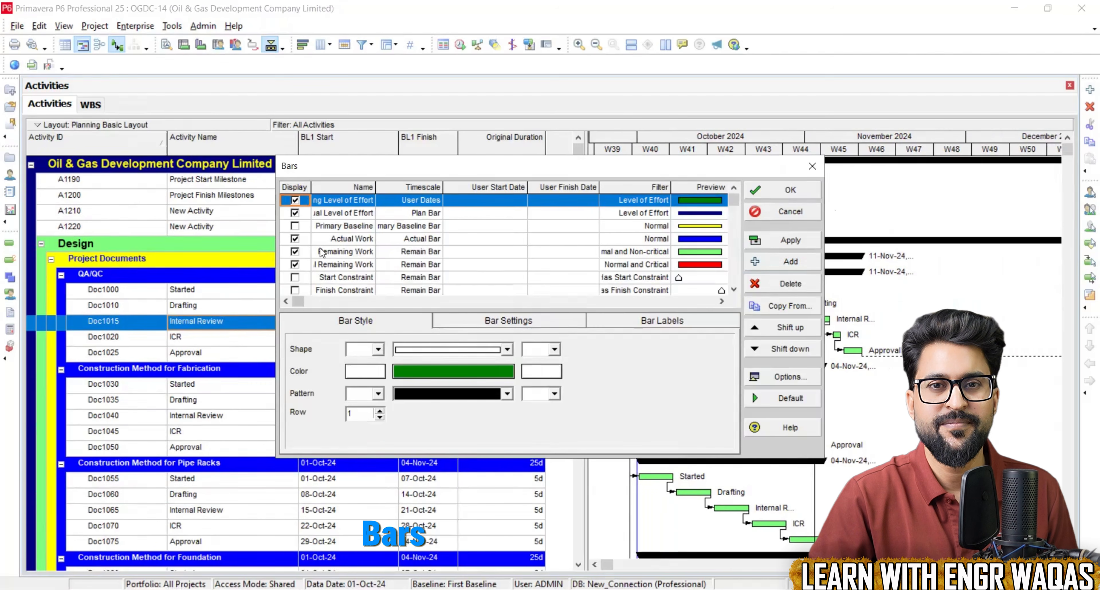
{"action": "left_click", "coordinate": [295, 227]}
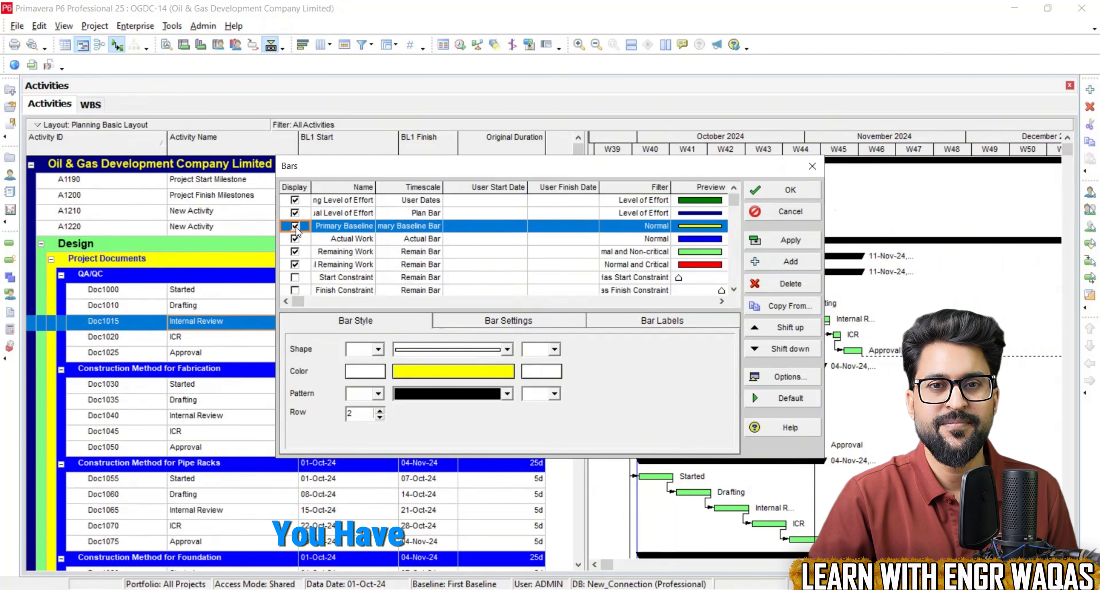
{"action": "left_click", "coordinate": [813, 240]}
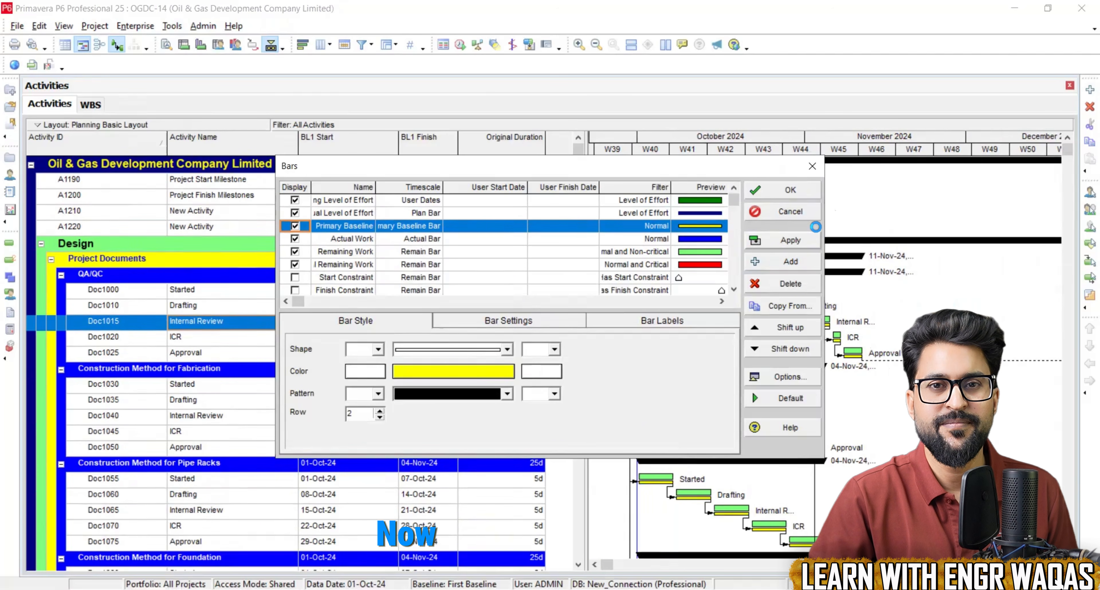
{"action": "left_click", "coordinate": [808, 189]}
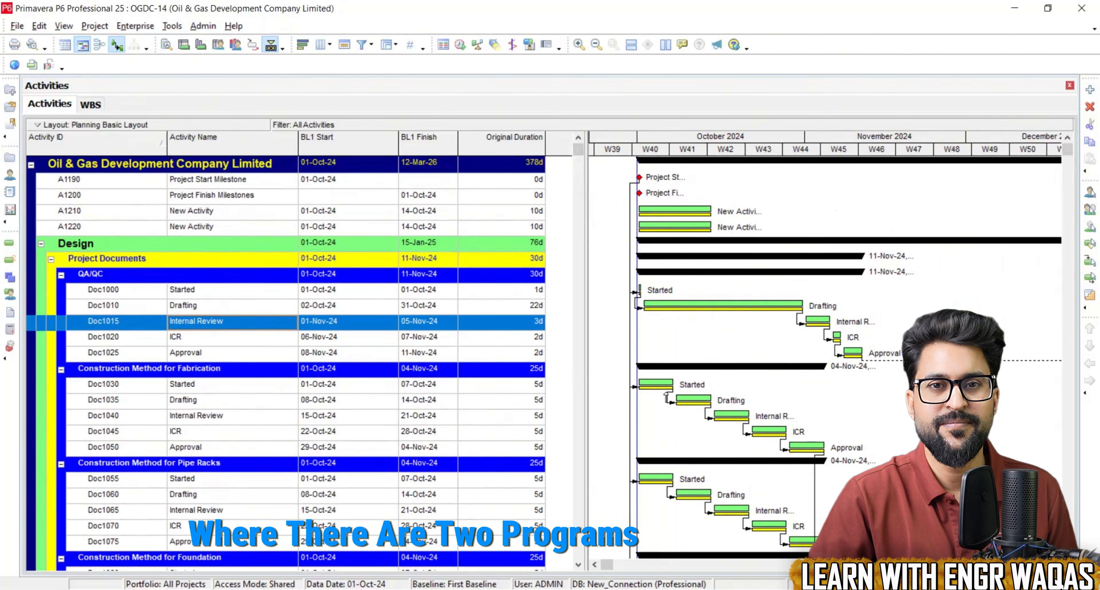
Step: Set the original duration of activity Doc1030 (Started) under Construction Method for Fabrication to 7 days
{"action": "left_click", "coordinate": [534, 386]}
{"action": "left_click_drag", "start_coordinate": [534, 389], "coordinate": [318, 390]}
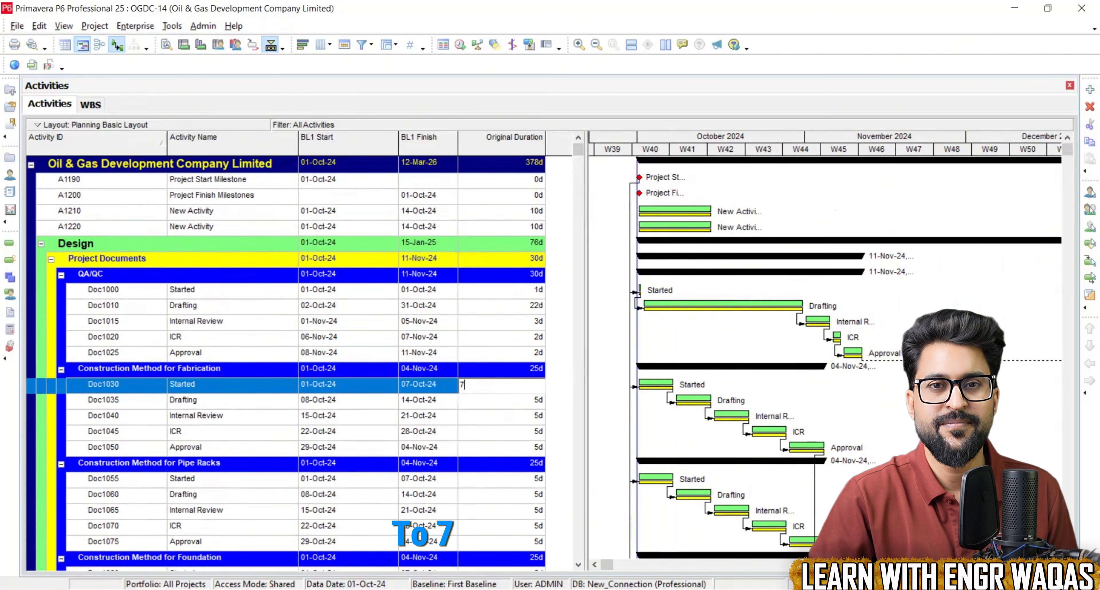
{"action": "type", "text": "7"}
{"action": "key", "text": "Return"}
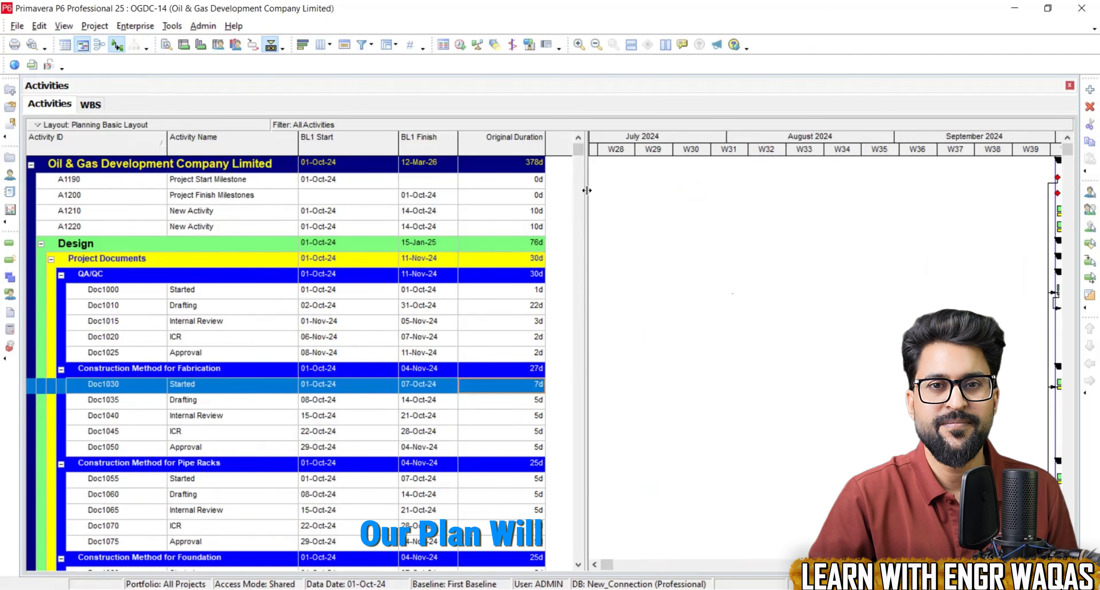
Step: Enlarge the Gantt chart area to an empty period around April to August 2024 and sketch an E with an arrow towards C S
{"action": "left_click_drag", "start_coordinate": [587, 193], "coordinate": [53, 220]}
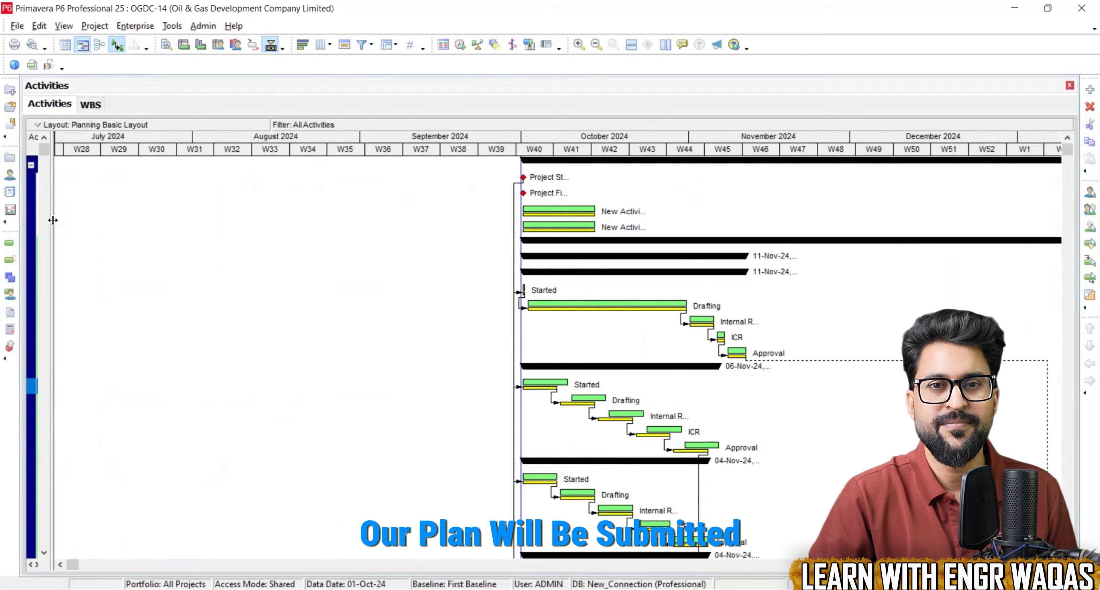
{"action": "left_click_drag", "start_coordinate": [392, 136], "coordinate": [1003, 138]}
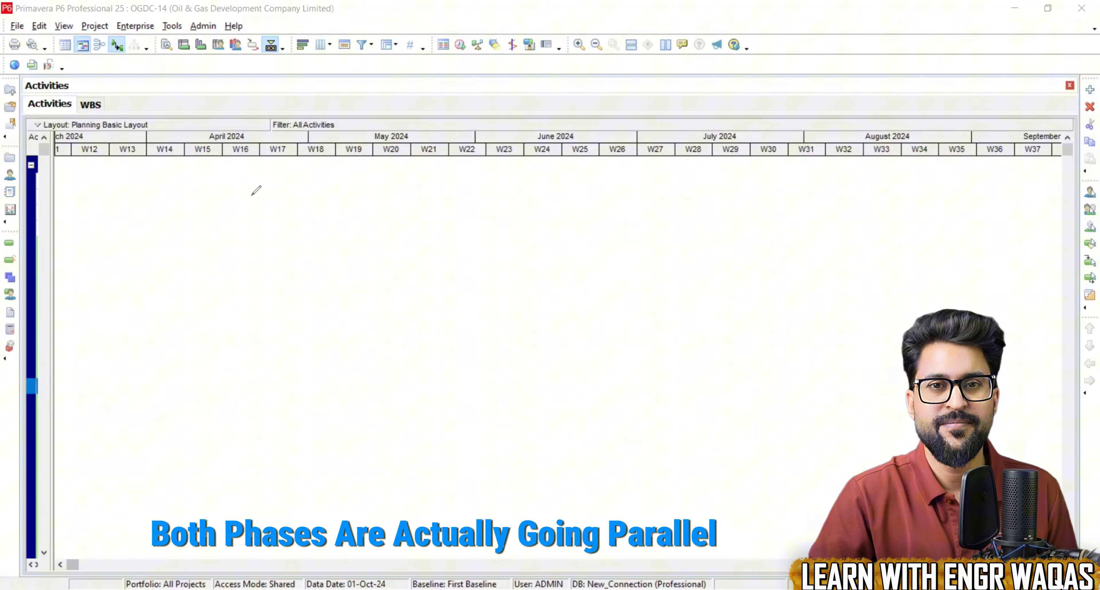
{"action": "mouse_move", "coordinate": [252, 196]}
{"action": "left_mouse_down"}
{"action": "mouse_move", "coordinate": [258, 236]}
{"action": "mouse_move", "coordinate": [311, 193]}
{"action": "mouse_move", "coordinate": [313, 218]}
{"action": "mouse_move", "coordinate": [331, 233]}
{"action": "mouse_move", "coordinate": [469, 213]}
{"action": "mouse_move", "coordinate": [458, 225]}
{"action": "mouse_move", "coordinate": [470, 214]}
{"action": "left_mouse_up"}
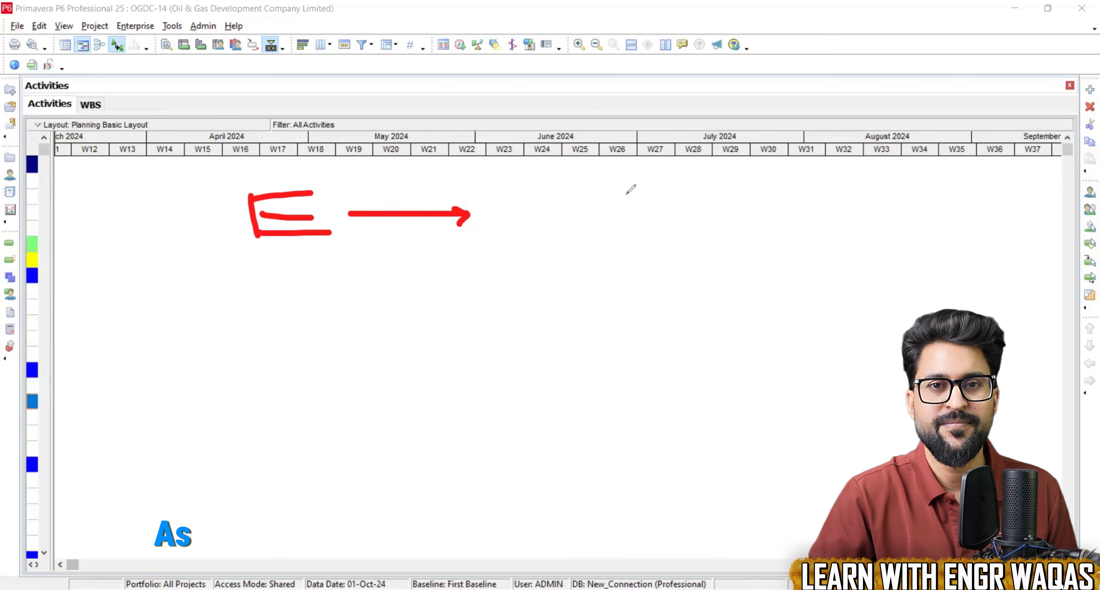
{"action": "mouse_move", "coordinate": [587, 176]}
{"action": "left_mouse_down"}
{"action": "mouse_move", "coordinate": [604, 224]}
{"action": "mouse_move", "coordinate": [641, 218]}
{"action": "left_mouse_up"}
{"action": "left_click_drag", "start_coordinate": [700, 161], "coordinate": [679, 233]}
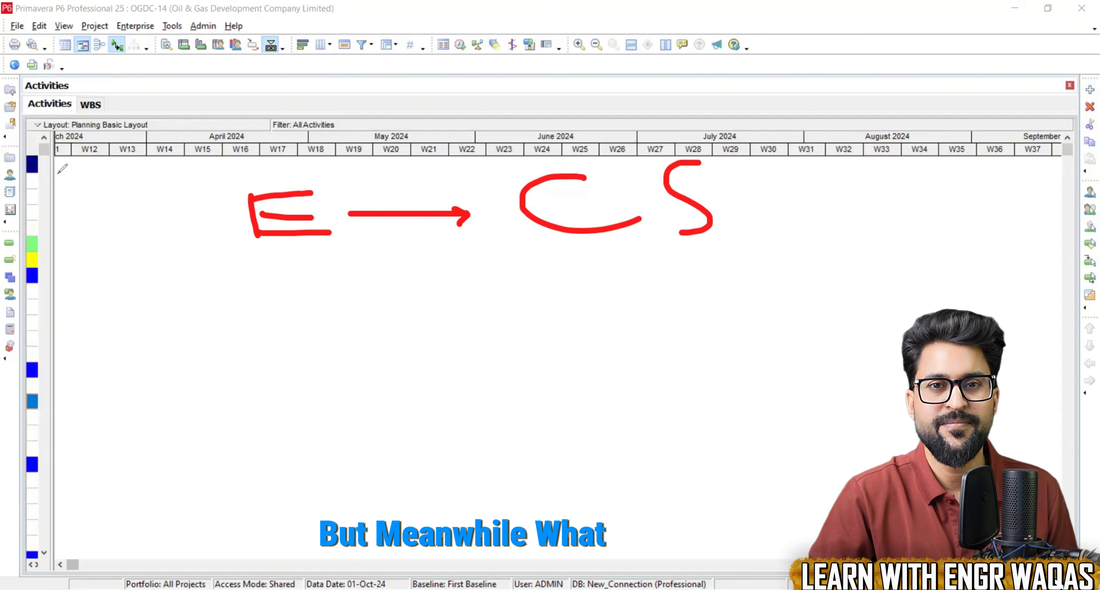
Step: Switch to the DPR-0021 workbook in Excel and examine its workmen, machinery and inward materials sections
{"action": "left_click", "coordinate": [270, 318]}
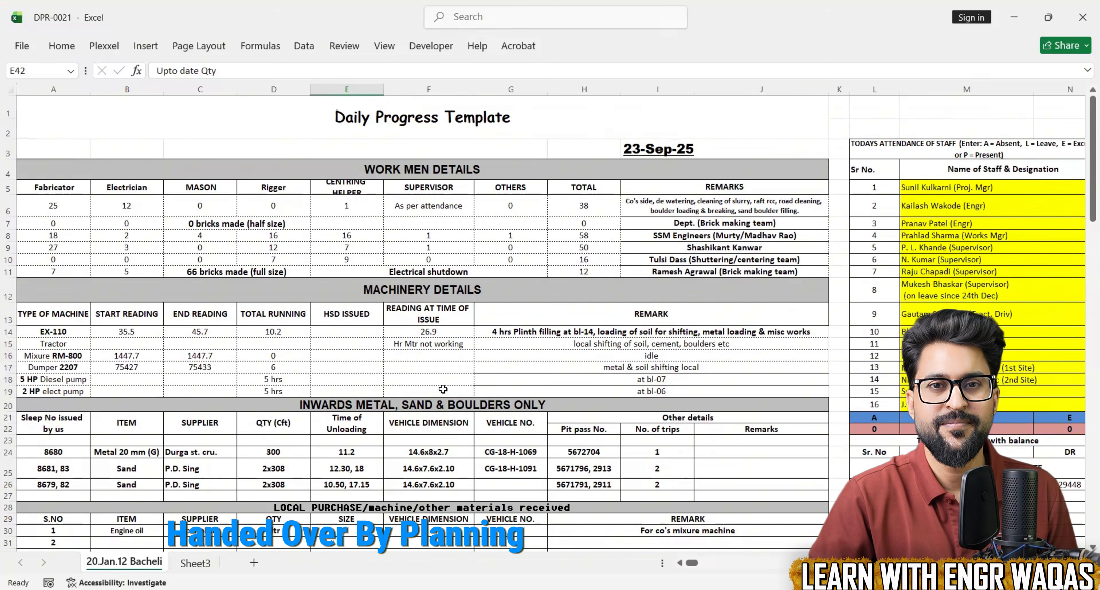
{"action": "scroll", "coordinate": [443, 388], "scroll_direction": "down", "scroll_amount": 3}
{"action": "scroll", "coordinate": [171, 276], "scroll_direction": "up", "scroll_amount": 4}
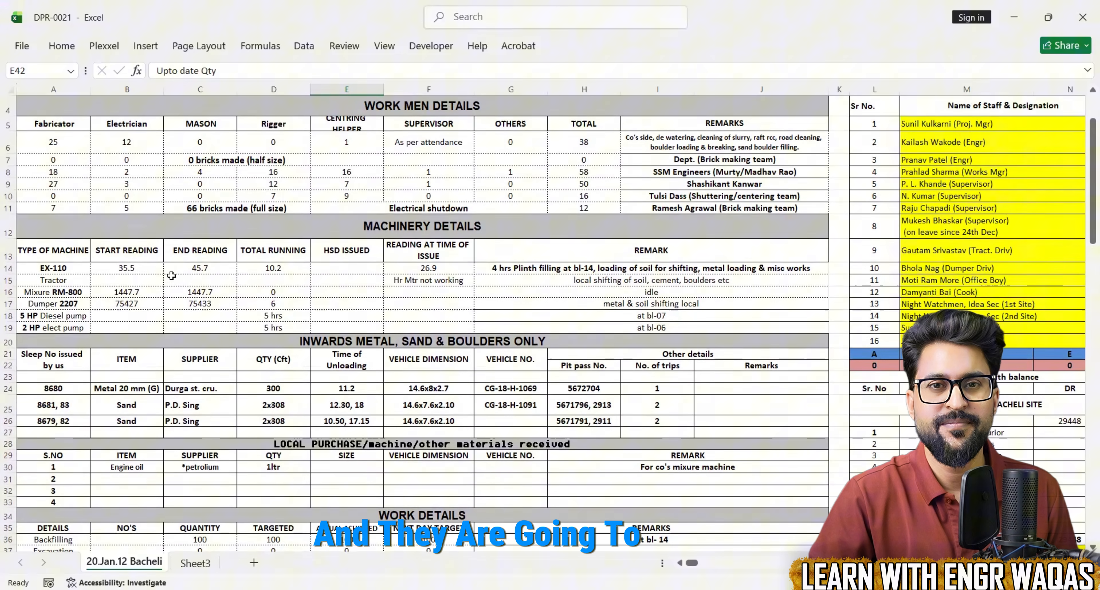
{"action": "left_click", "coordinate": [118, 270]}
{"action": "scroll", "coordinate": [128, 256], "scroll_direction": "up", "scroll_amount": 1}
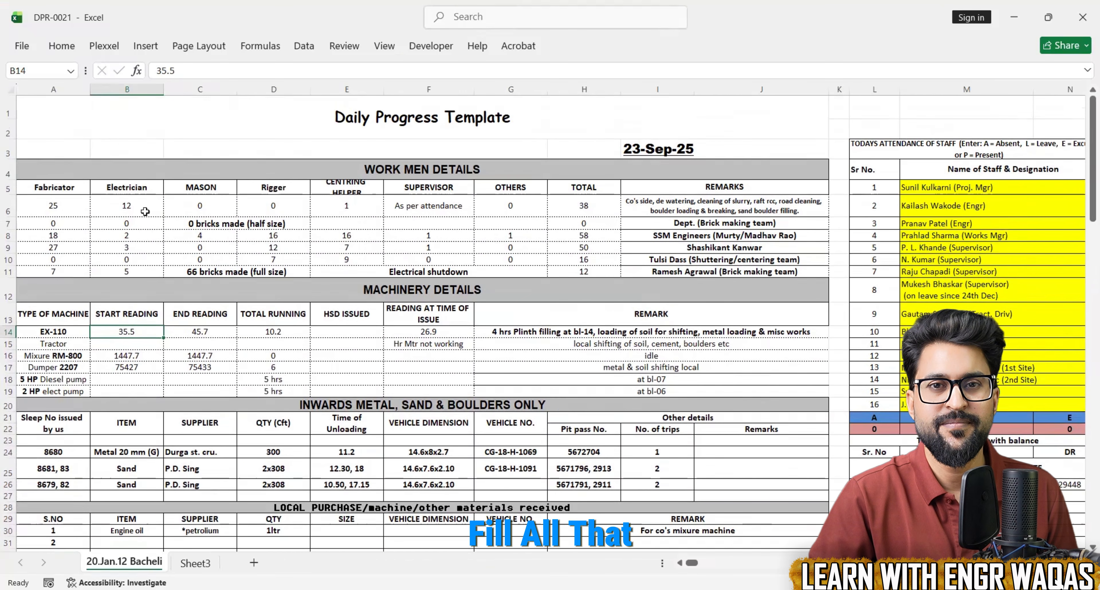
{"action": "left_click", "coordinate": [127, 206]}
{"action": "left_click_drag", "start_coordinate": [81, 193], "coordinate": [664, 191]}
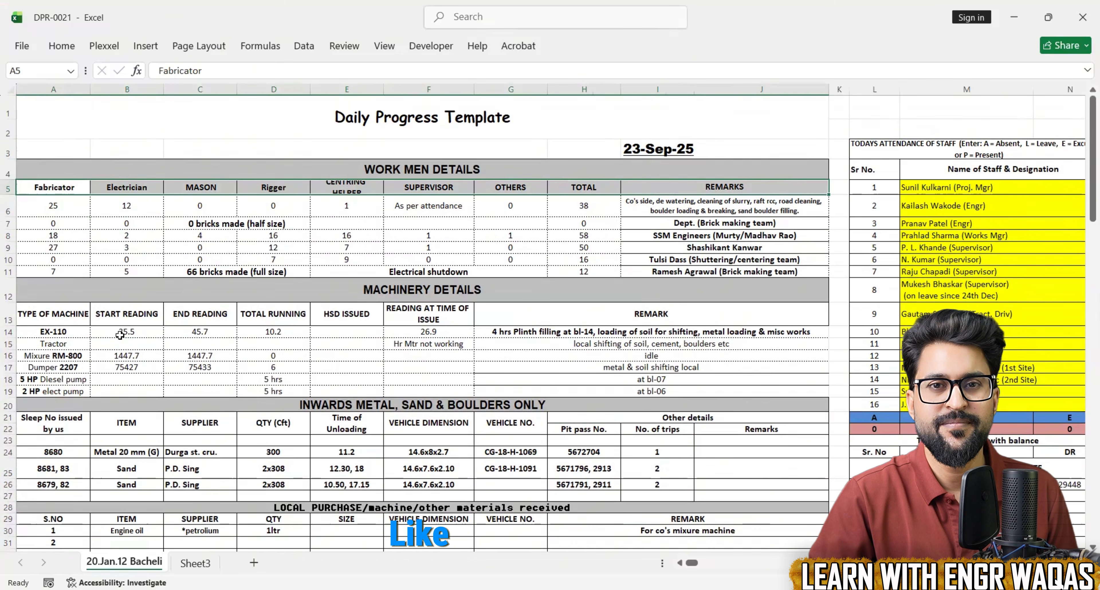
{"action": "left_click_drag", "start_coordinate": [120, 332], "coordinate": [811, 369]}
{"action": "left_click_drag", "start_coordinate": [183, 432], "coordinate": [527, 474]}
{"action": "scroll", "coordinate": [592, 509], "scroll_direction": "down", "scroll_amount": 3}
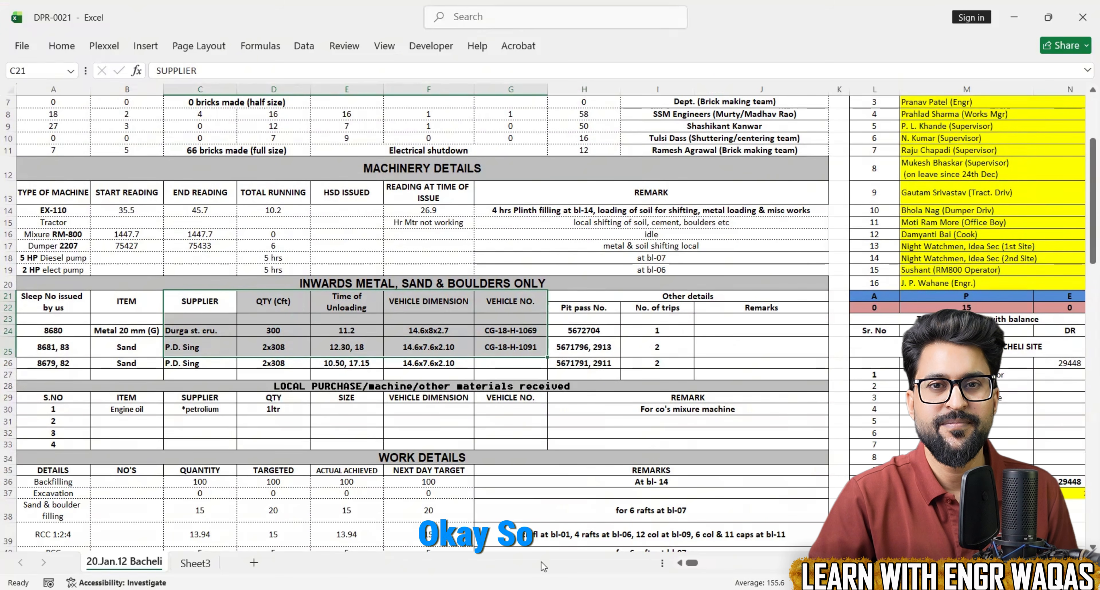
Step: Switch to the DPR 33 workbook in Excel and examine the Tower-09 units, total, cumulative achieved and balance quantities
{"action": "left_click", "coordinate": [544, 589]}
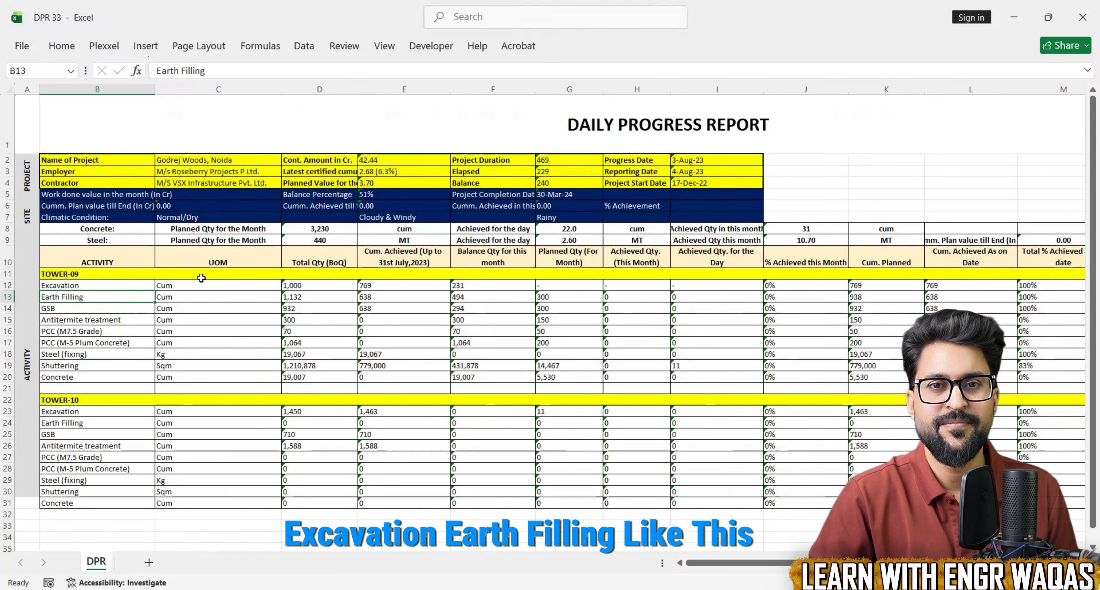
{"action": "left_click", "coordinate": [198, 285]}
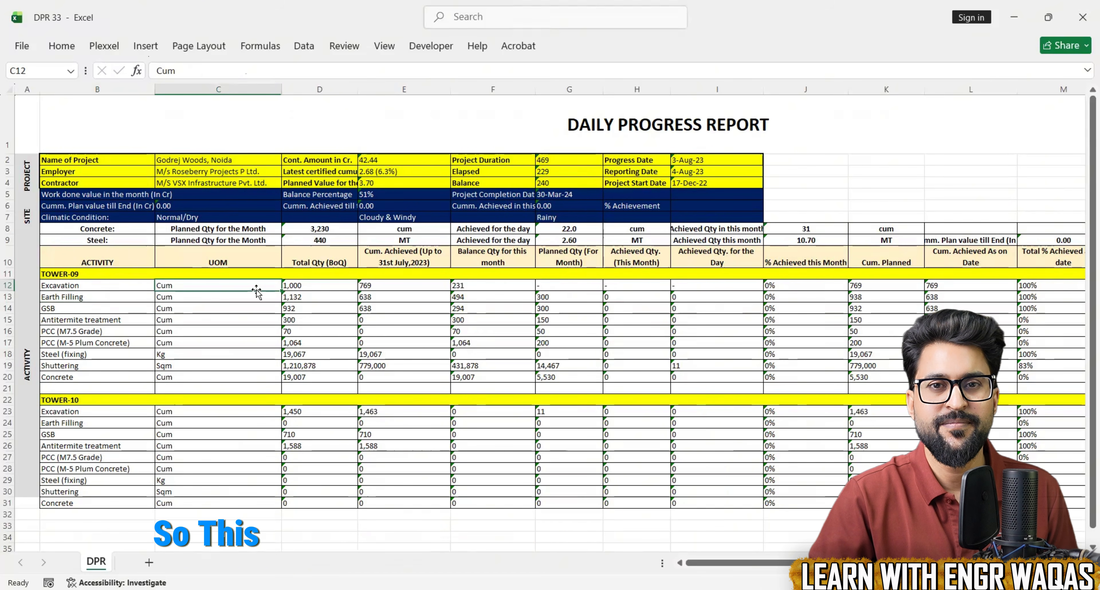
{"action": "left_click_drag", "start_coordinate": [310, 282], "coordinate": [311, 378]}
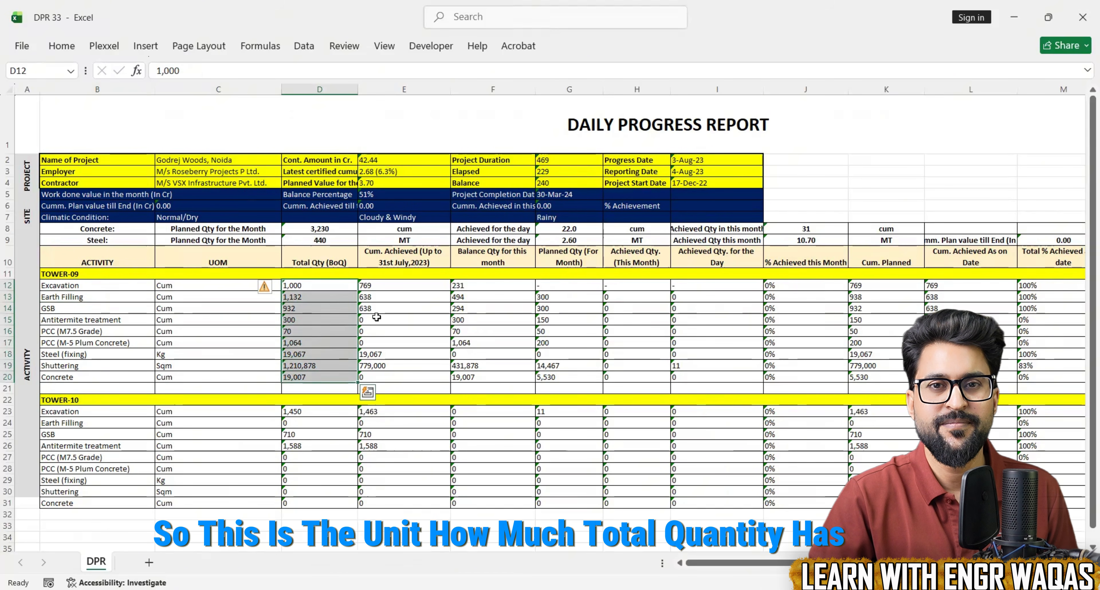
{"action": "left_click_drag", "start_coordinate": [379, 288], "coordinate": [387, 376]}
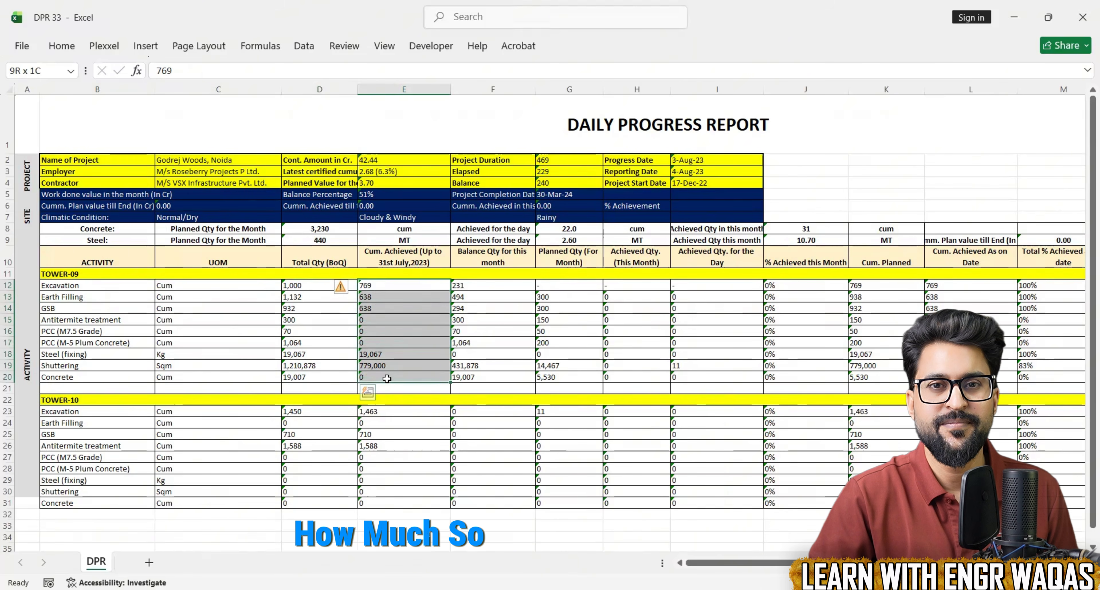
{"action": "left_click_drag", "start_coordinate": [489, 284], "coordinate": [492, 375]}
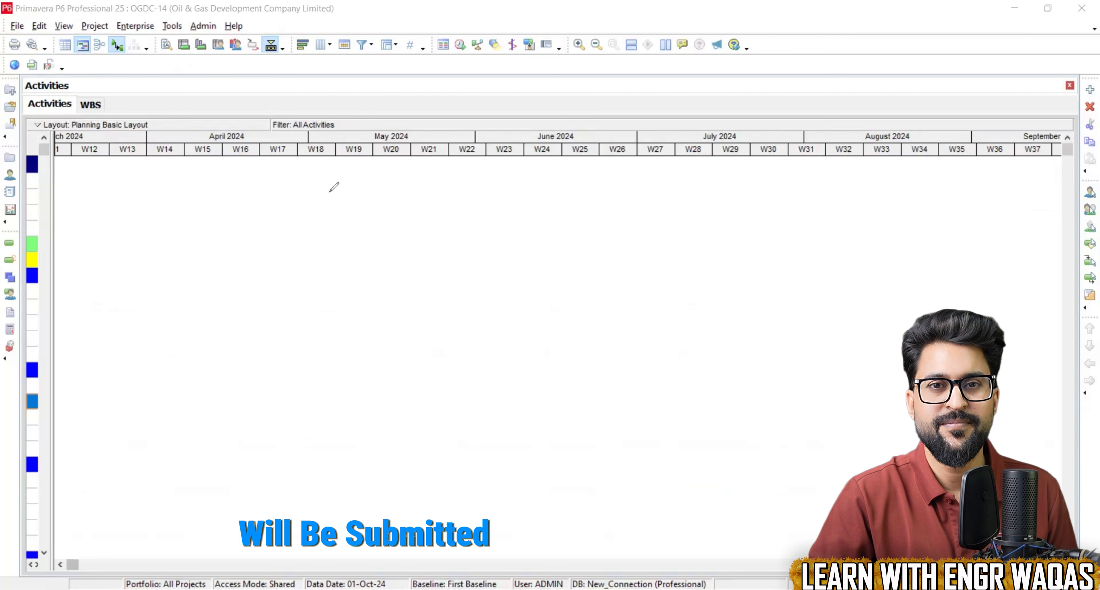
Step: Switch back to Primavera P6 and sketch P.E, a 7 and further letters in red across the empty Gantt chart area
{"action": "left_click", "coordinate": [329, 192]}
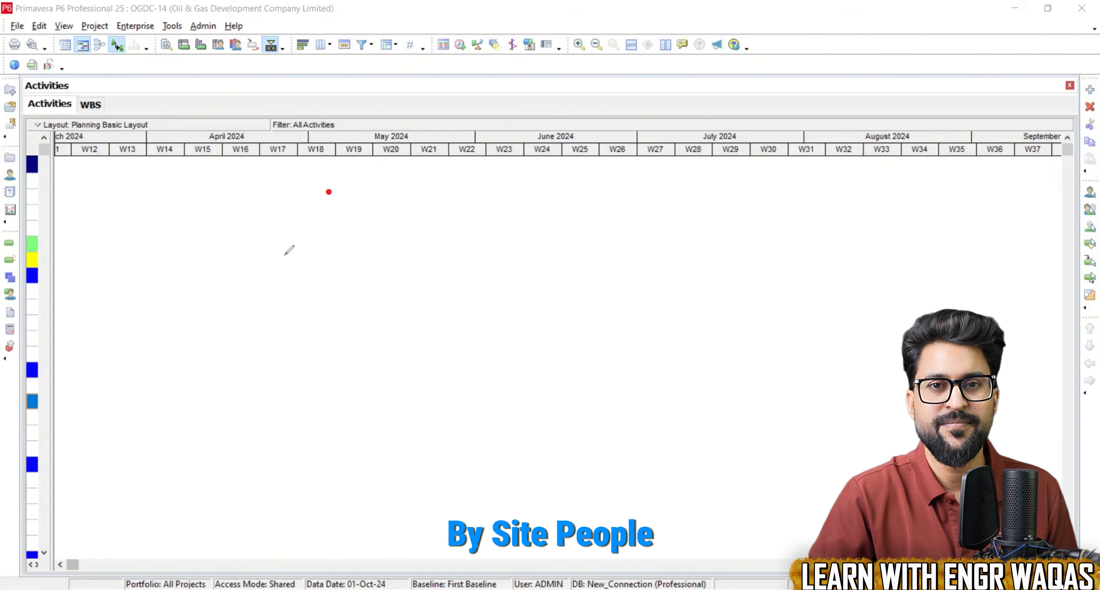
{"action": "mouse_move", "coordinate": [141, 258]}
{"action": "left_mouse_down"}
{"action": "mouse_move", "coordinate": [169, 361]}
{"action": "mouse_move", "coordinate": [175, 310]}
{"action": "left_mouse_up"}
{"action": "left_click", "coordinate": [224, 311]}
{"action": "left_click_drag", "start_coordinate": [249, 271], "coordinate": [305, 327]}
{"action": "left_click_drag", "start_coordinate": [249, 301], "coordinate": [339, 300]}
{"action": "mouse_move", "coordinate": [515, 259]}
{"action": "left_mouse_down"}
{"action": "mouse_move", "coordinate": [541, 259]}
{"action": "mouse_move", "coordinate": [542, 314]}
{"action": "left_mouse_up"}
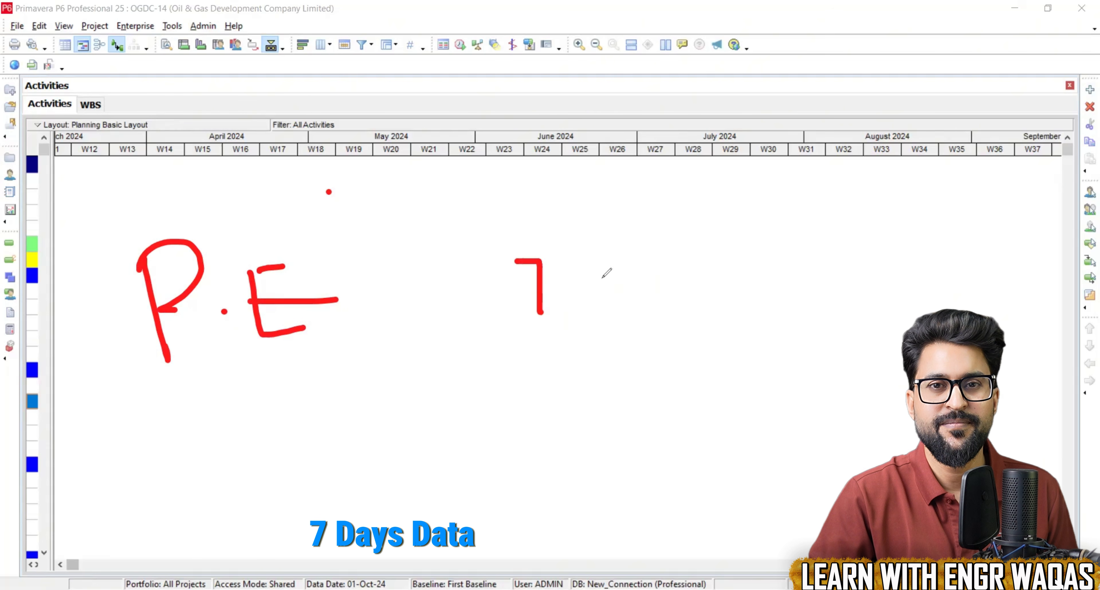
{"action": "mouse_move", "coordinate": [683, 272]}
{"action": "left_mouse_down"}
{"action": "mouse_move", "coordinate": [709, 260]}
{"action": "mouse_move", "coordinate": [764, 399]}
{"action": "mouse_move", "coordinate": [813, 291]}
{"action": "mouse_move", "coordinate": [773, 290]}
{"action": "left_mouse_up"}
{"action": "left_click", "coordinate": [629, 331]}
{"action": "left_click_drag", "start_coordinate": [627, 330], "coordinate": [657, 421]}
{"action": "mouse_move", "coordinate": [628, 392]}
{"action": "left_mouse_down"}
{"action": "mouse_move", "coordinate": [657, 423]}
{"action": "mouse_move", "coordinate": [666, 383]}
{"action": "left_mouse_up"}
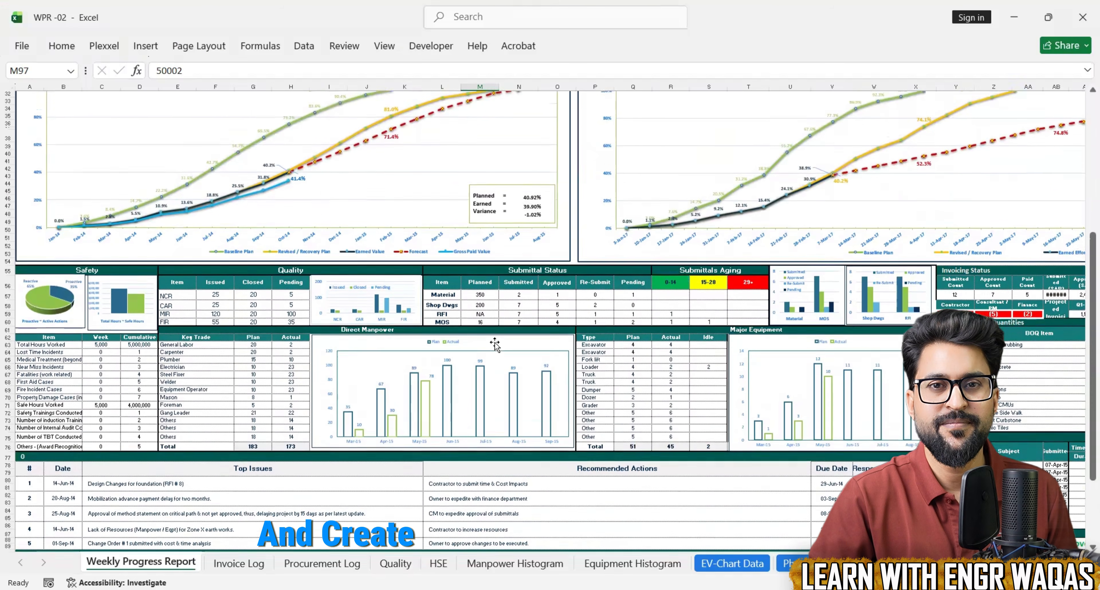
Step: Switch to the WPR-02 workbook in Excel and examine the Weekly Progress Report sheet's progress overview, earned value curves and status sections
{"action": "scroll", "coordinate": [495, 345], "scroll_direction": "up", "scroll_amount": 5}
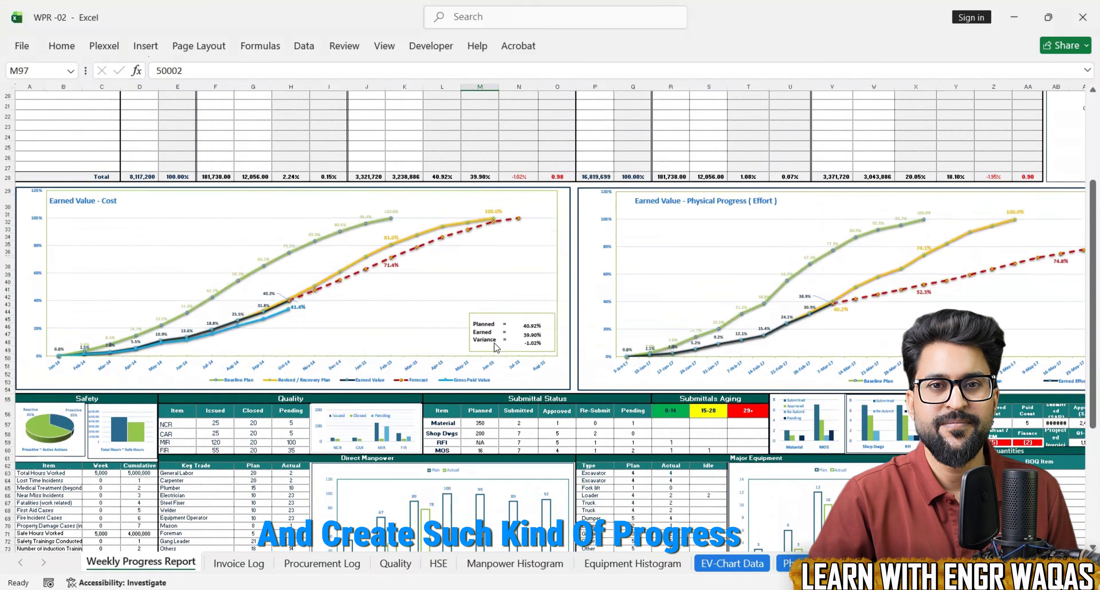
{"action": "scroll", "coordinate": [494, 345], "scroll_direction": "up", "scroll_amount": 3}
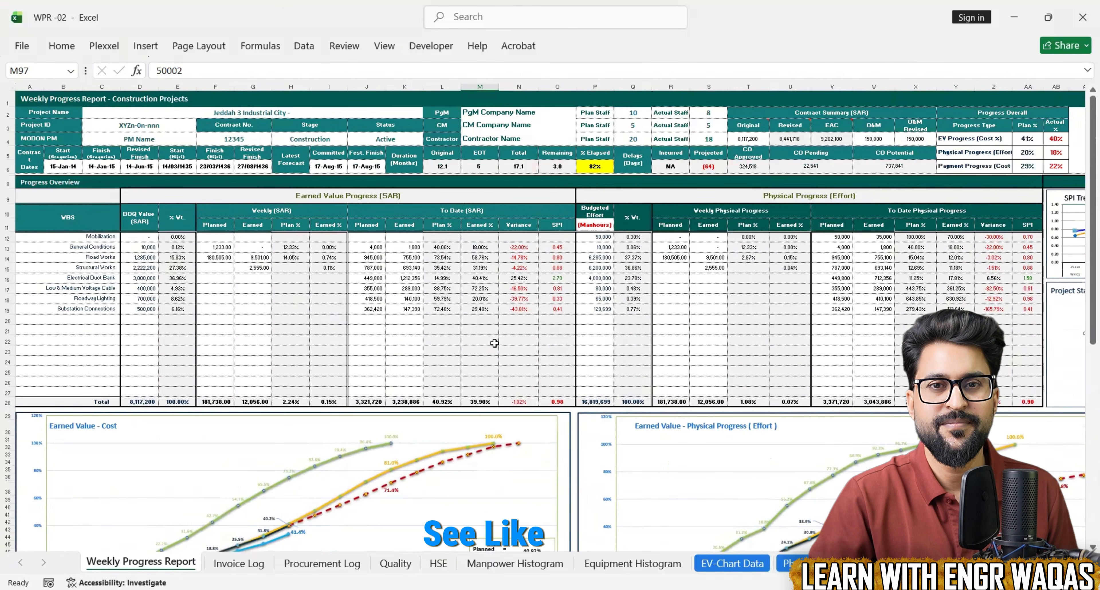
{"action": "scroll", "coordinate": [494, 343], "scroll_direction": "down", "scroll_amount": 4}
{"action": "scroll", "coordinate": [496, 344], "scroll_direction": "down", "scroll_amount": 7}
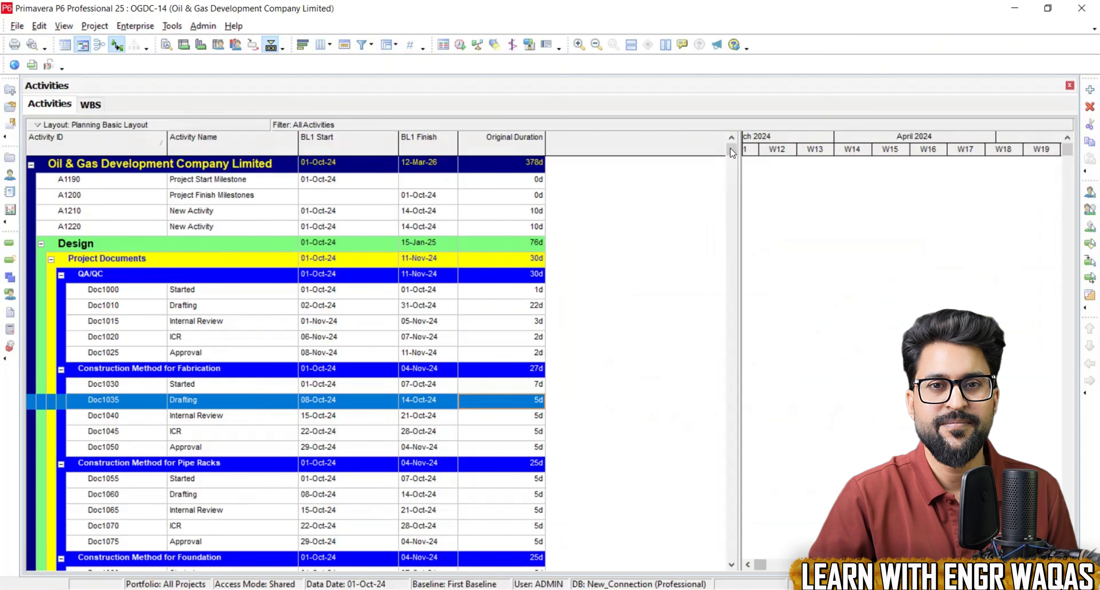
Step: In Primavera P6, narrow the activity table area and add Budgeted Labor Units from the Units category to the selected columns
{"action": "left_click_drag", "start_coordinate": [742, 135], "coordinate": [583, 137]}
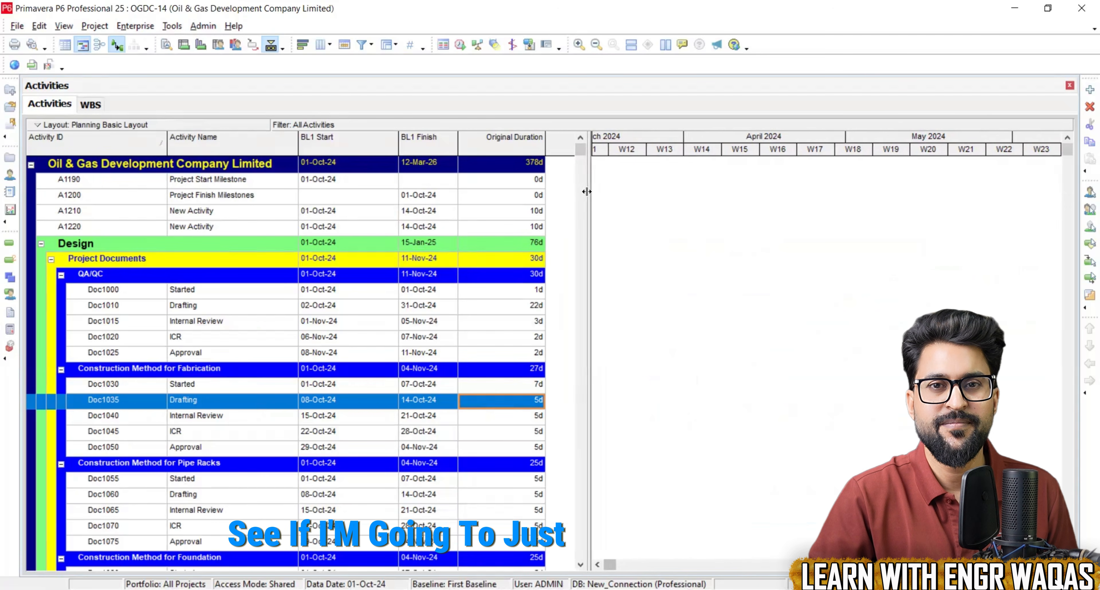
{"action": "left_click", "coordinate": [321, 45]}
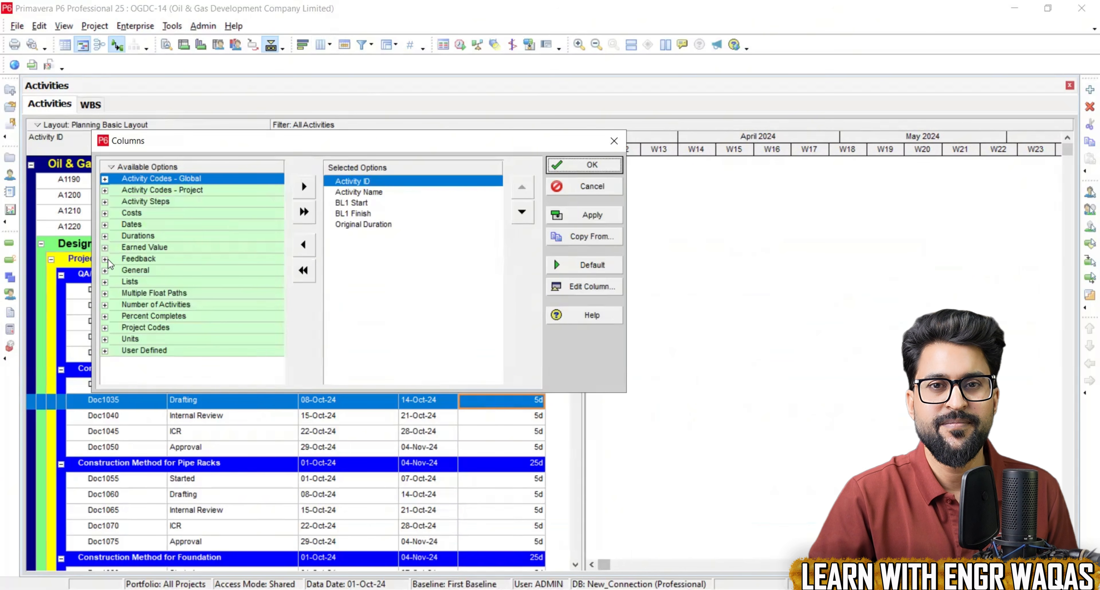
{"action": "left_click", "coordinate": [105, 339]}
{"action": "scroll", "coordinate": [201, 350], "scroll_direction": "down", "scroll_amount": 2}
{"action": "scroll", "coordinate": [203, 351], "scroll_direction": "up", "scroll_amount": 2}
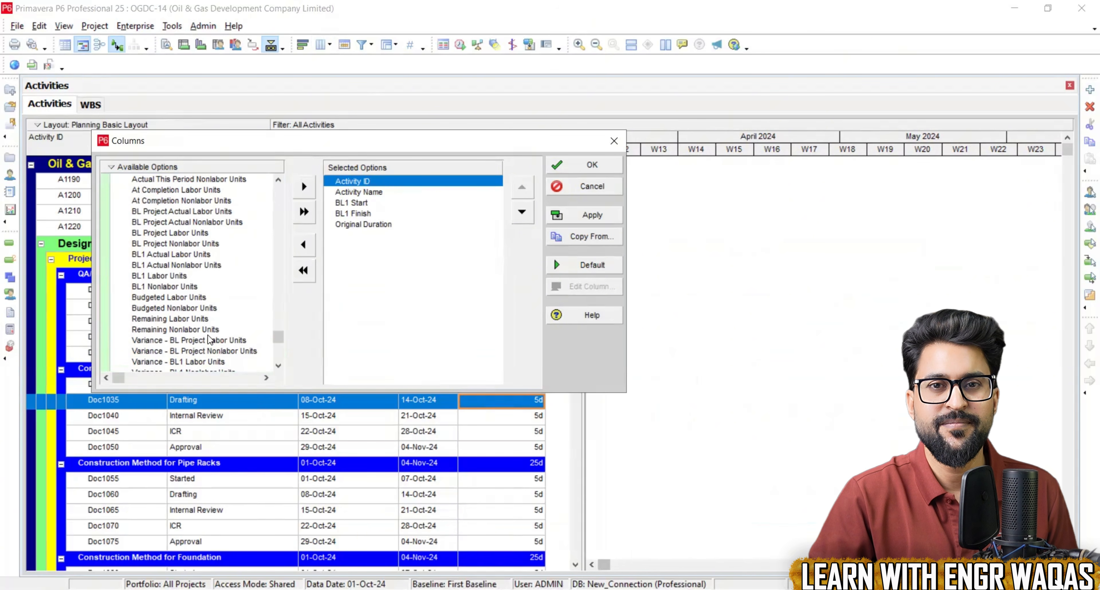
{"action": "scroll", "coordinate": [201, 293], "scroll_direction": "down", "scroll_amount": 1}
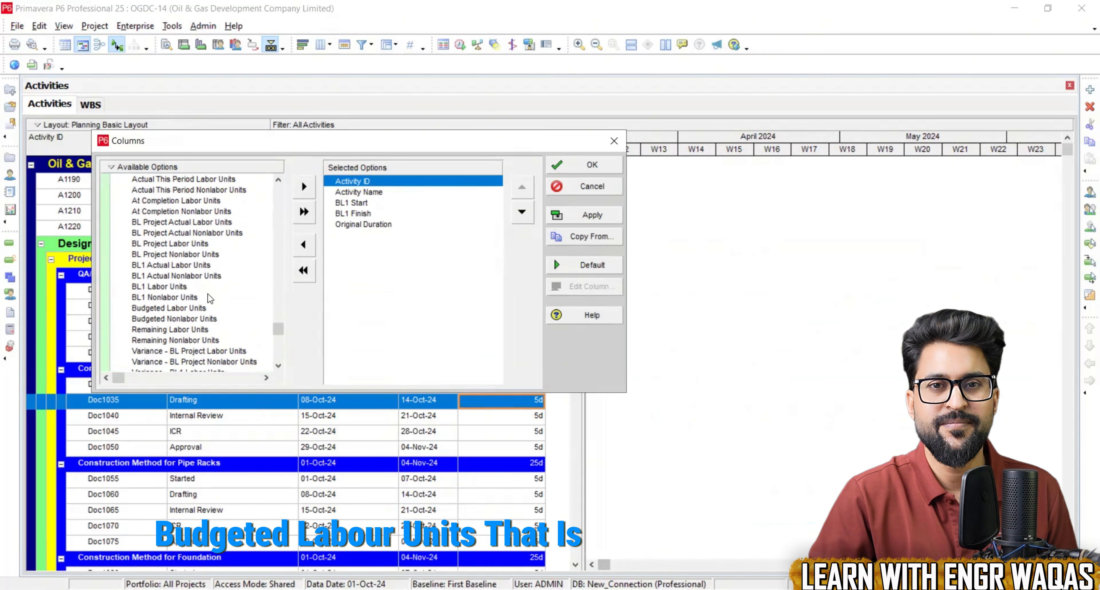
{"action": "left_click", "coordinate": [204, 298]}
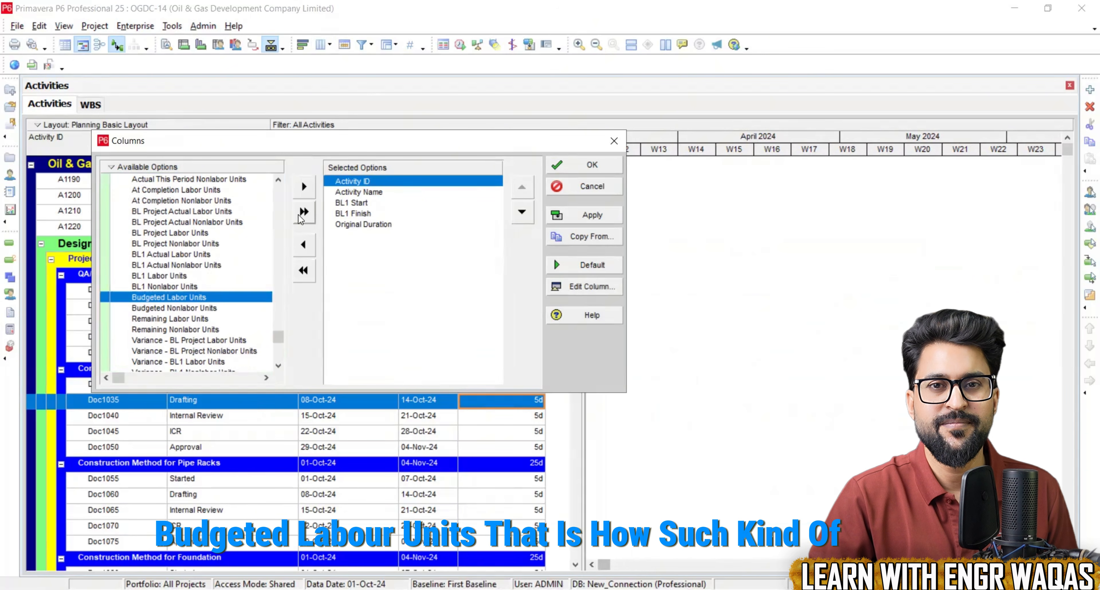
{"action": "left_click", "coordinate": [304, 186]}
Step: Move Budgeted Labor Units below Original Duration, apply the column selection and widen the activity table to show it
{"action": "left_click", "coordinate": [521, 212]}
{"action": "left_click", "coordinate": [521, 211]}
{"action": "left_click", "coordinate": [522, 212]}
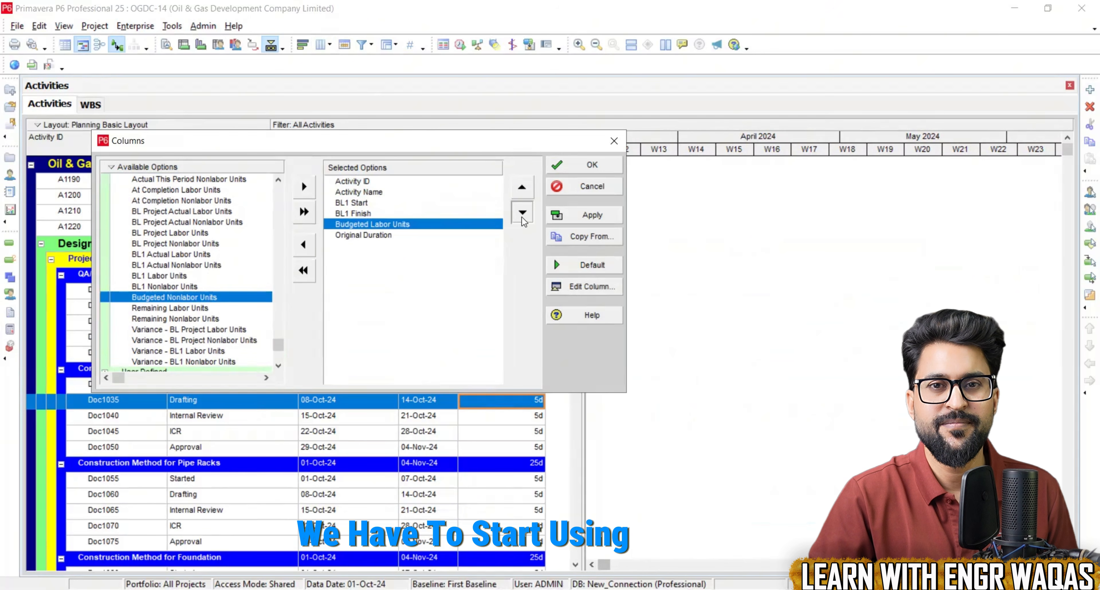
{"action": "left_click", "coordinate": [522, 211]}
{"action": "left_click", "coordinate": [607, 168]}
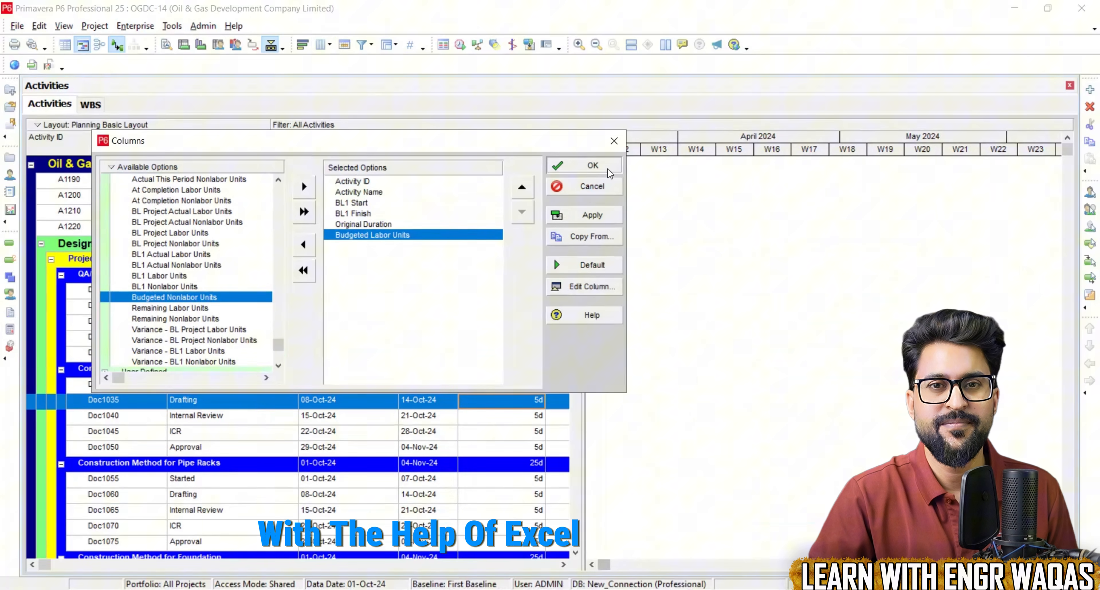
{"action": "left_click_drag", "start_coordinate": [586, 198], "coordinate": [661, 199]}
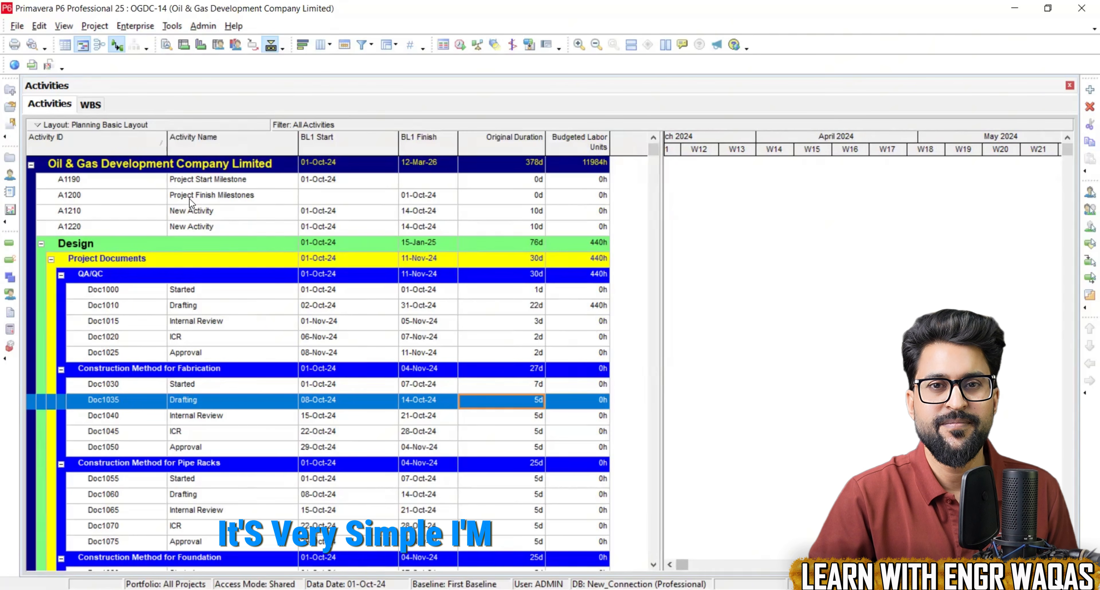
Step: Copy all schedule rows from Primavera P6 and paste them at cell A1 of Sheet1 in the DPR-0021 workbook
{"action": "key", "text": "ctrl+a"}
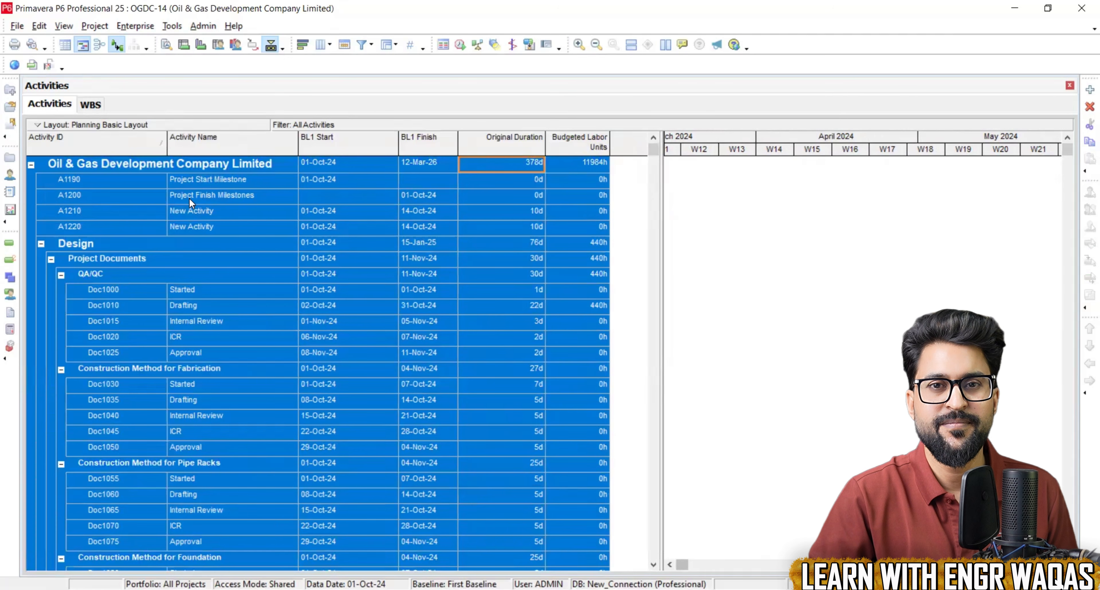
{"action": "right_click", "coordinate": [189, 198]}
{"action": "left_click", "coordinate": [226, 241]}
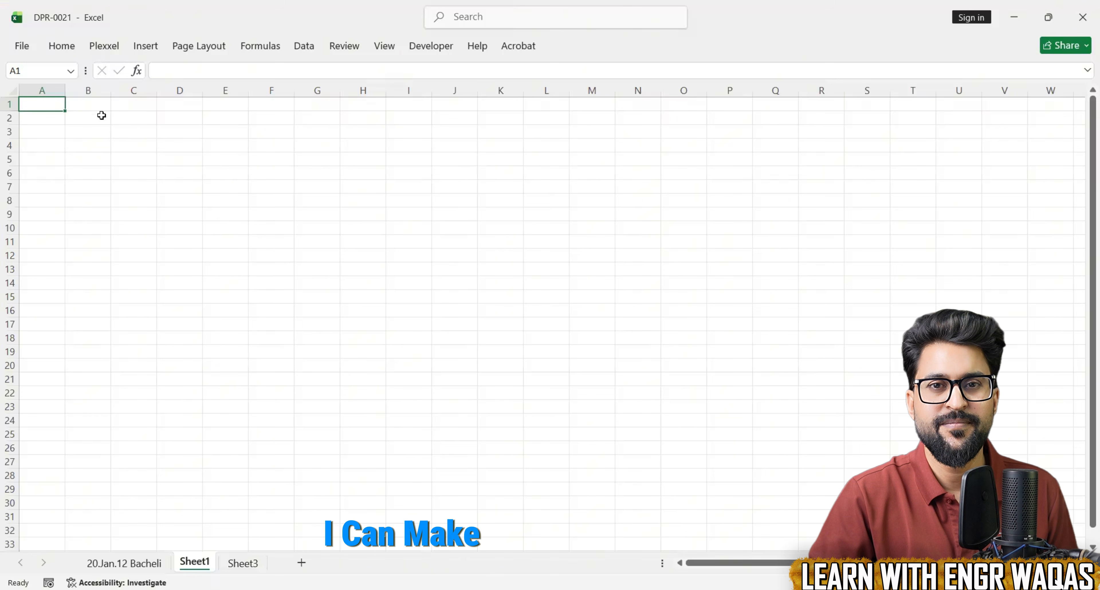
{"action": "key", "text": "ctrl+v"}
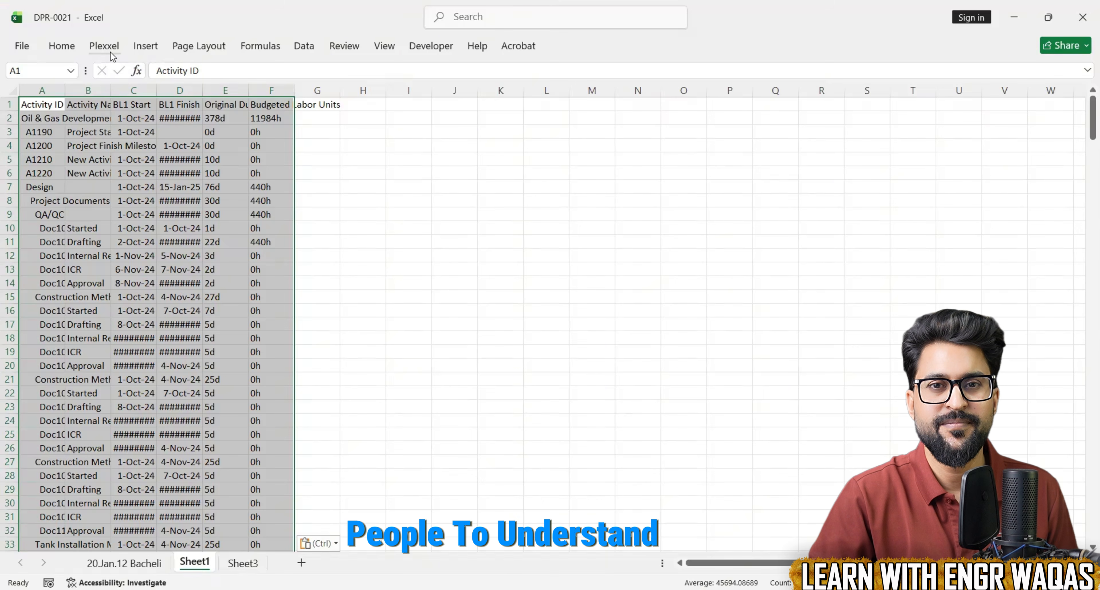
Step: Apply Plexxel WBS Coloring to the pasted schedule table on Sheet1
{"action": "left_click", "coordinate": [353, 201]}
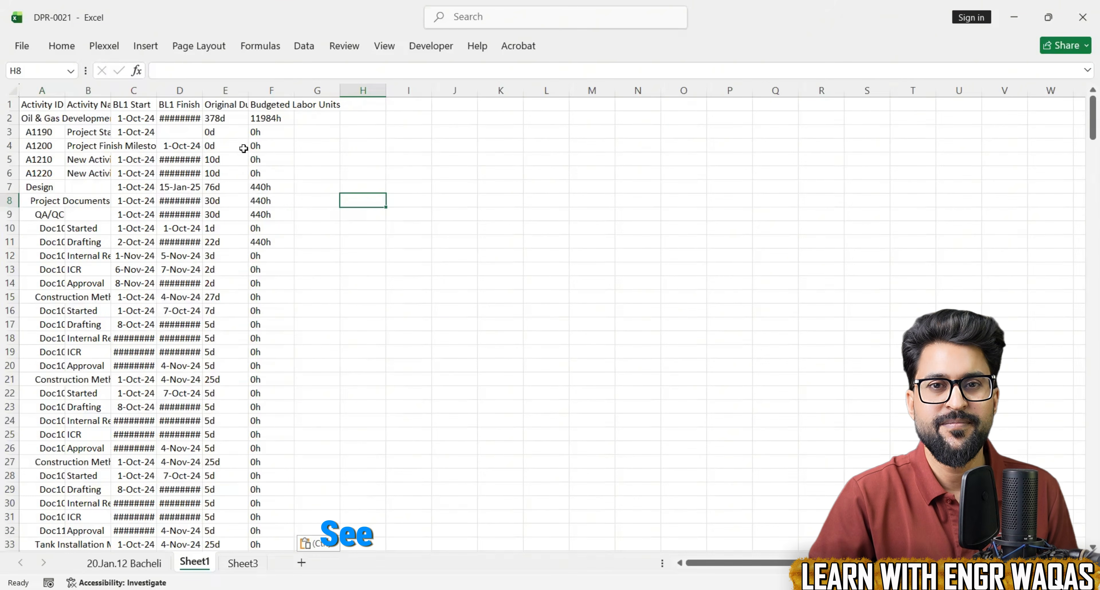
{"action": "left_click", "coordinate": [104, 45]}
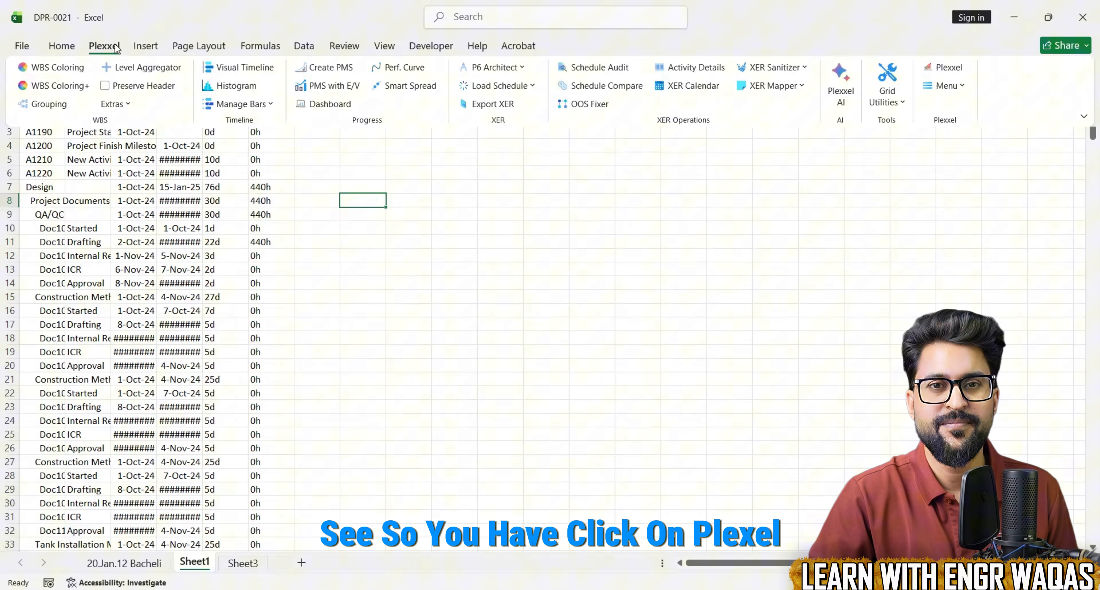
{"action": "left_click", "coordinate": [77, 68]}
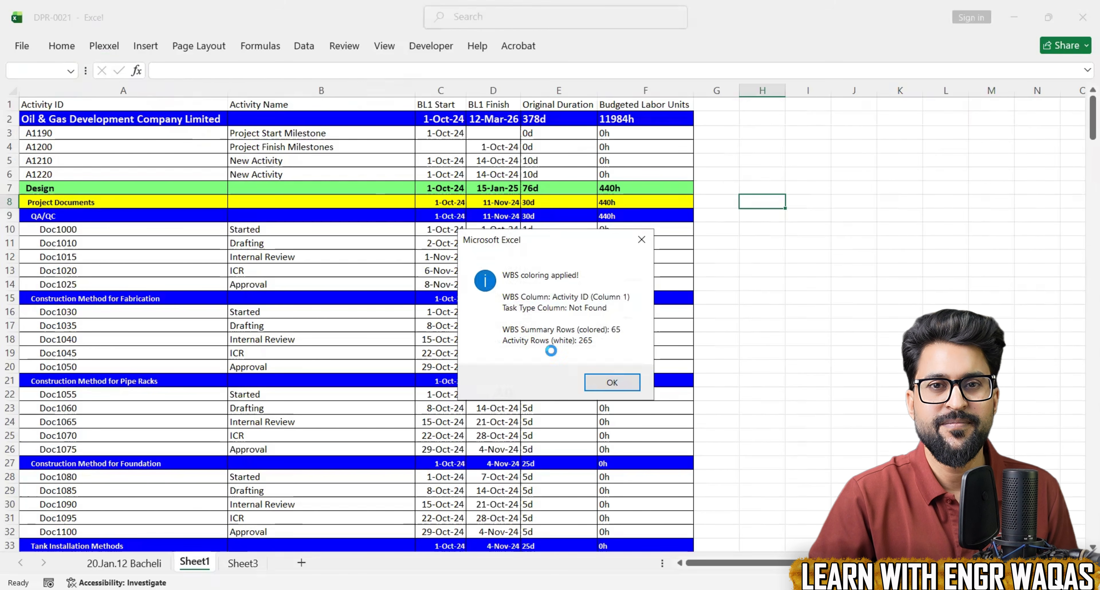
{"action": "left_click", "coordinate": [611, 381]}
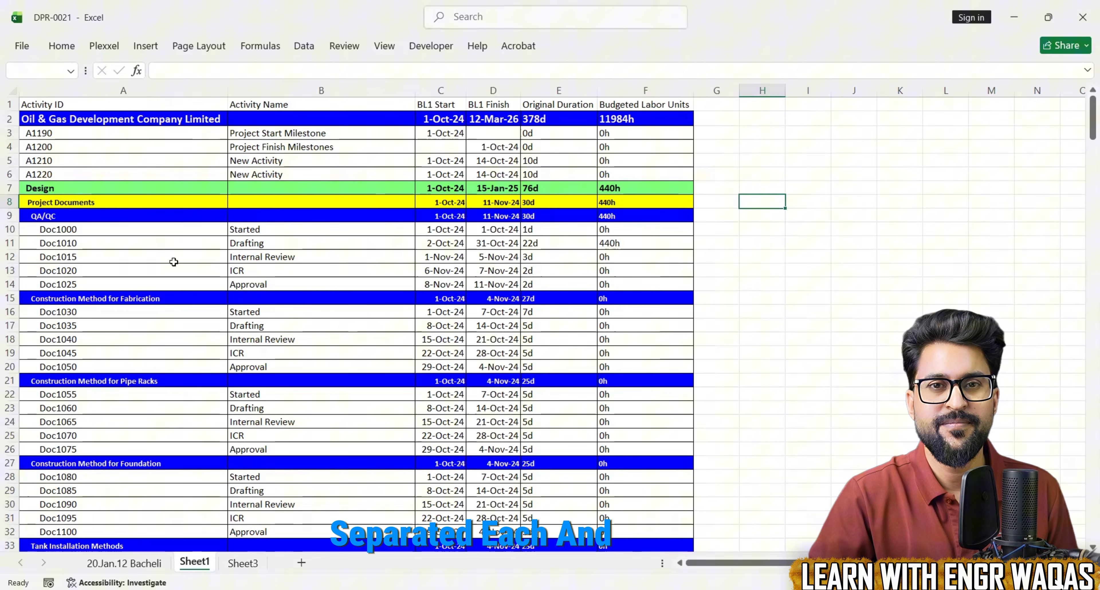
Step: Group the schedule rows by WBS level with Plexxel and display outline levels 1 through 5 one after another
{"action": "left_click", "coordinate": [118, 44]}
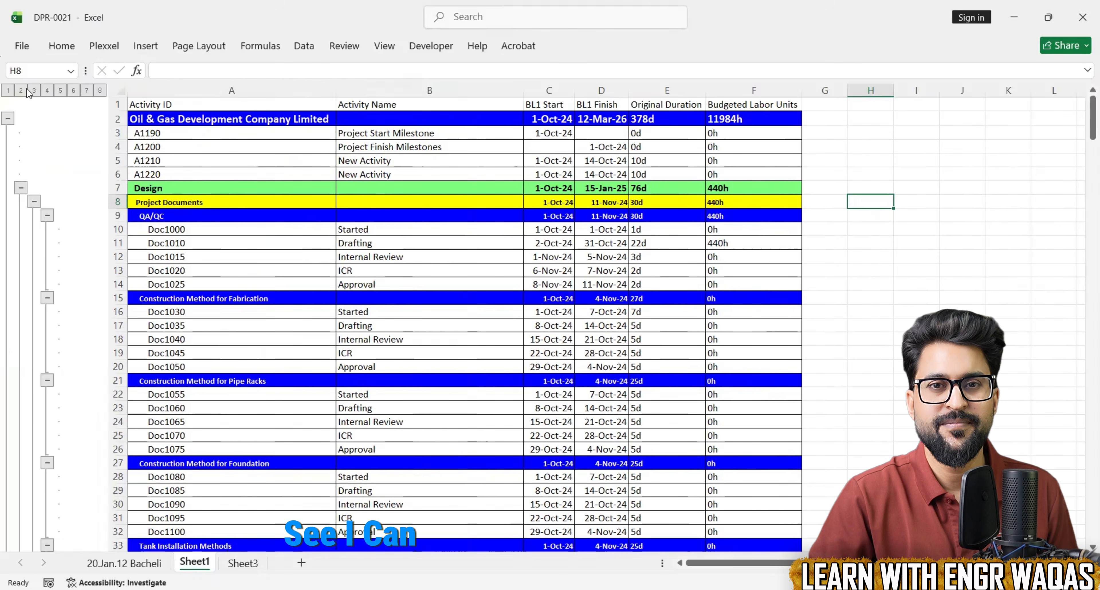
{"action": "left_click", "coordinate": [7, 90]}
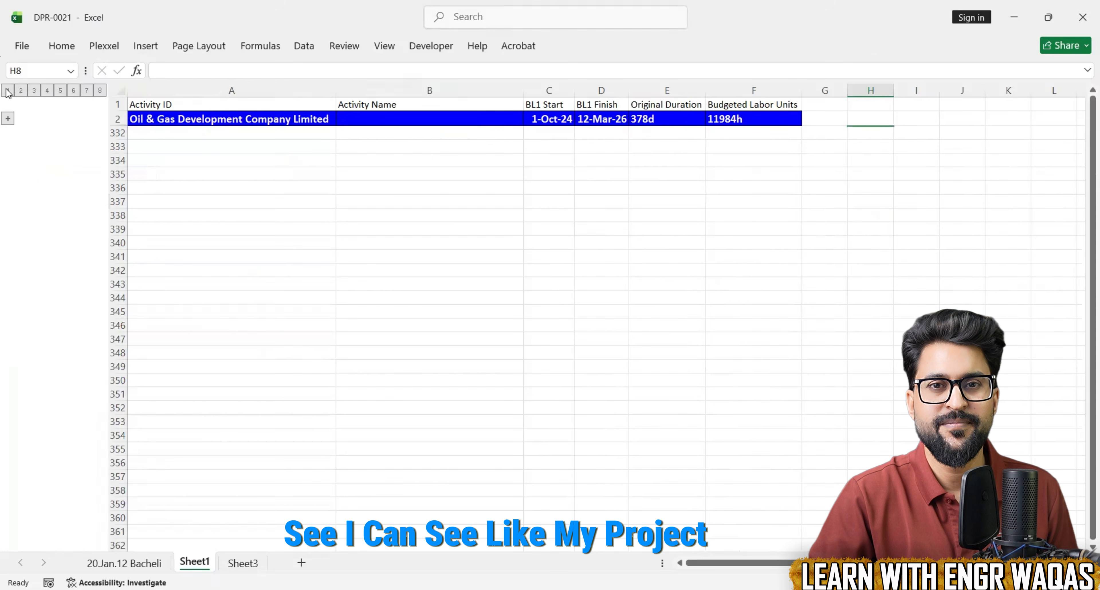
{"action": "left_click", "coordinate": [21, 90]}
{"action": "left_click", "coordinate": [33, 90]}
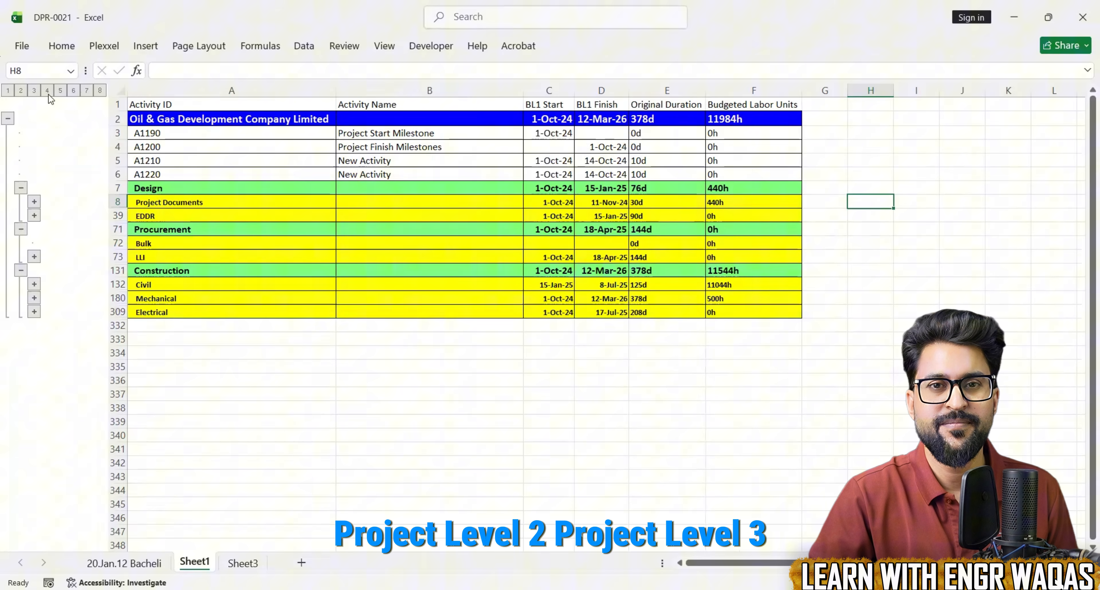
{"action": "left_click", "coordinate": [47, 90]}
{"action": "left_click", "coordinate": [61, 91]}
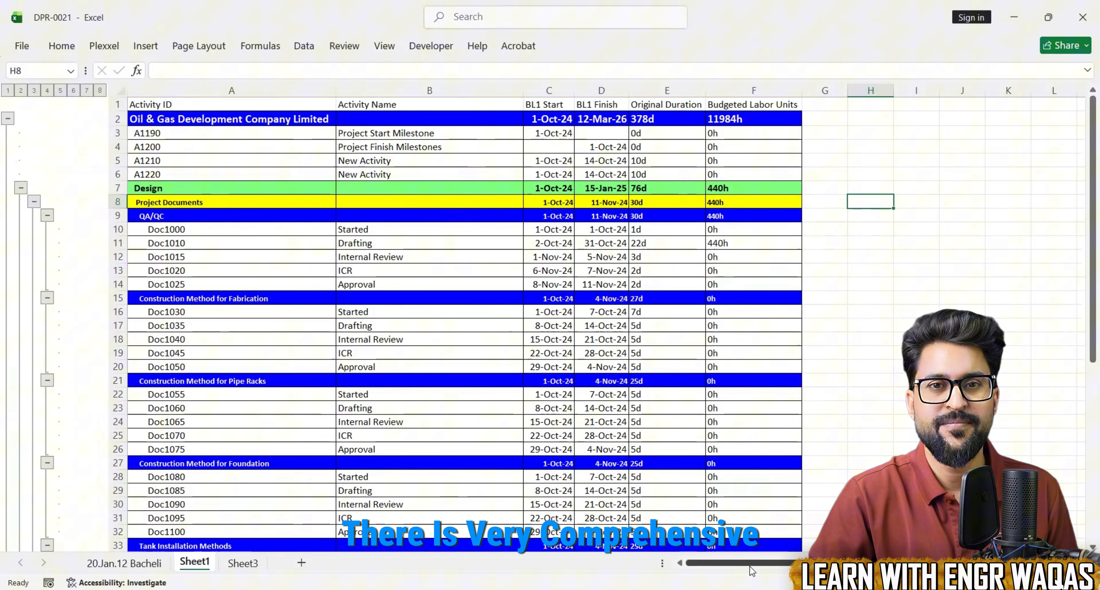
{"action": "mouse_move", "coordinate": [750, 567]}
{"action": "left_mouse_down"}
{"action": "mouse_move", "coordinate": [779, 567]}
{"action": "mouse_move", "coordinate": [745, 567]}
{"action": "left_mouse_up"}
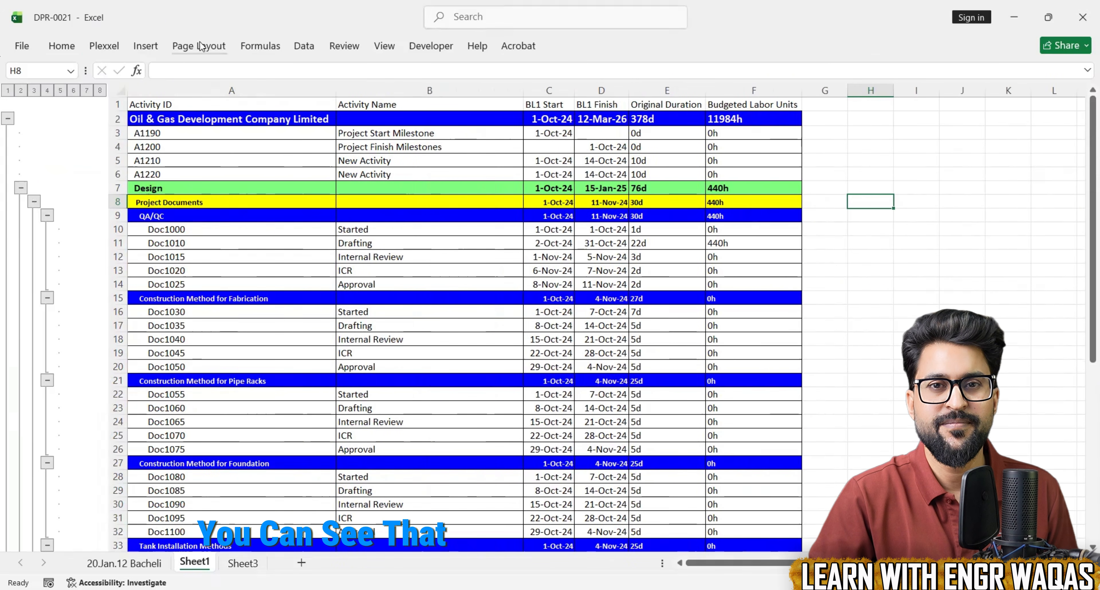
Step: Start Plexxel Create PMS for the schedule and assign column C (BL1 Start) as the start date column
{"action": "left_click", "coordinate": [101, 46]}
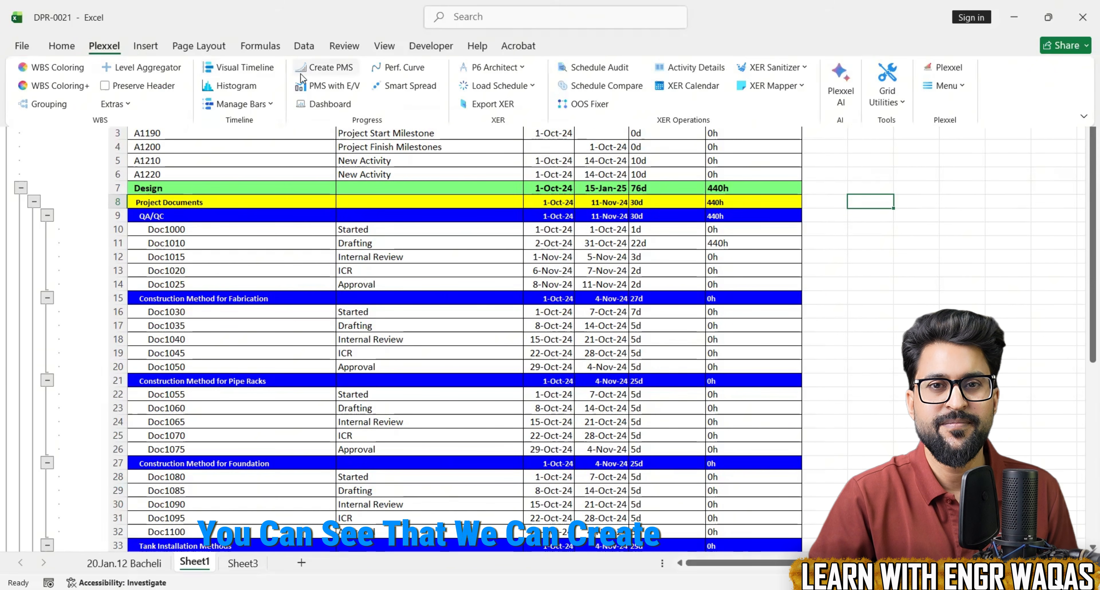
{"action": "left_click", "coordinate": [329, 68]}
{"action": "left_click", "coordinate": [485, 423]}
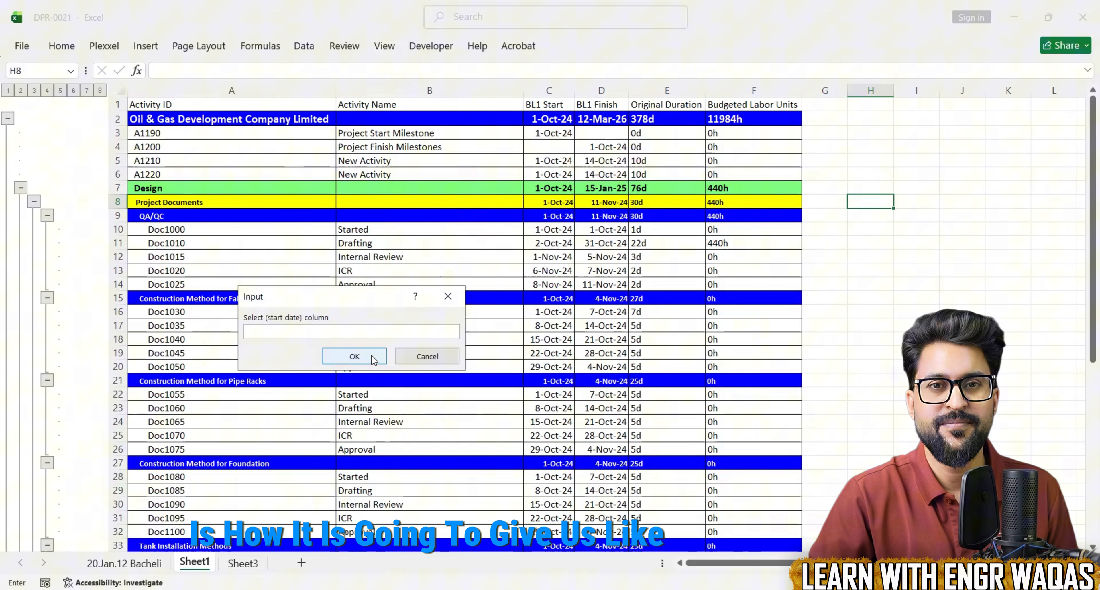
{"action": "left_click", "coordinate": [542, 88]}
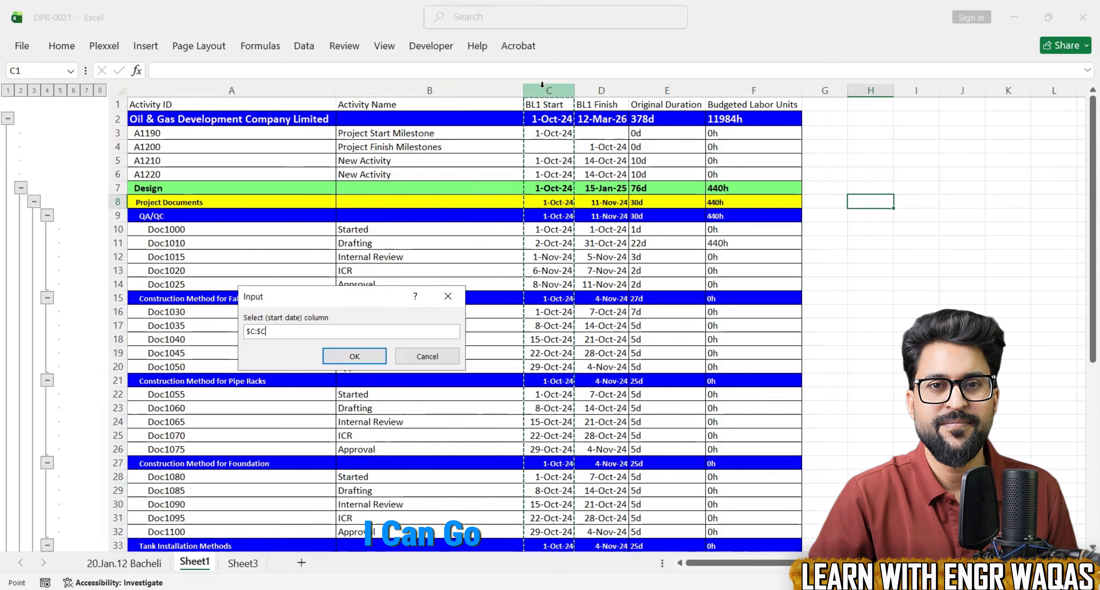
{"action": "left_click", "coordinate": [358, 359]}
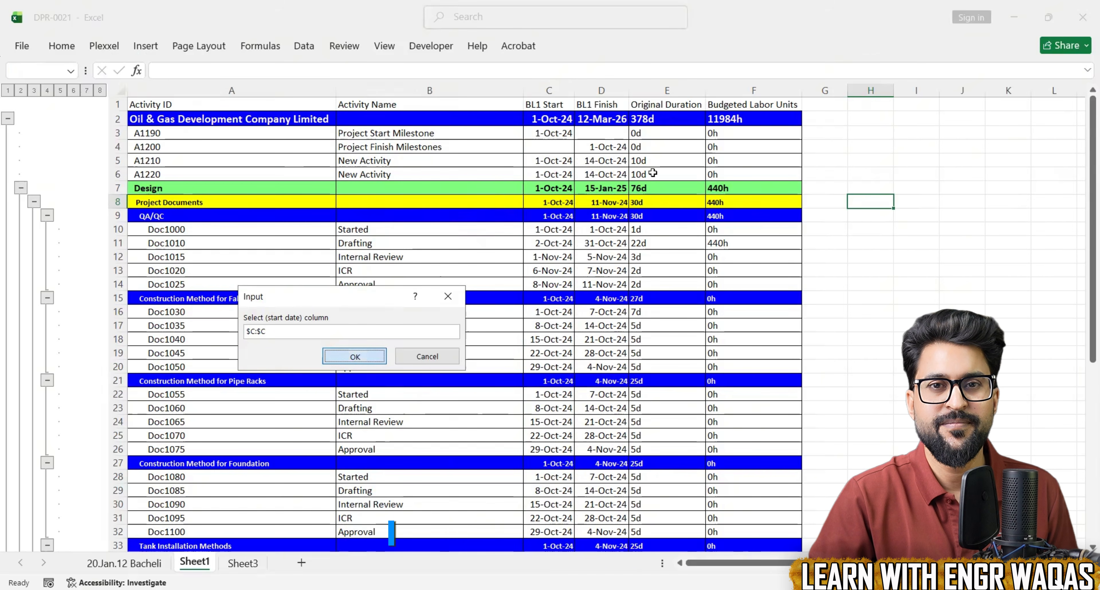
Step: Assign column D (BL1 Finish) as finish date and column F (Budgeted Labor Units) as budget unit column, and generate the PMS
{"action": "left_click", "coordinate": [610, 90]}
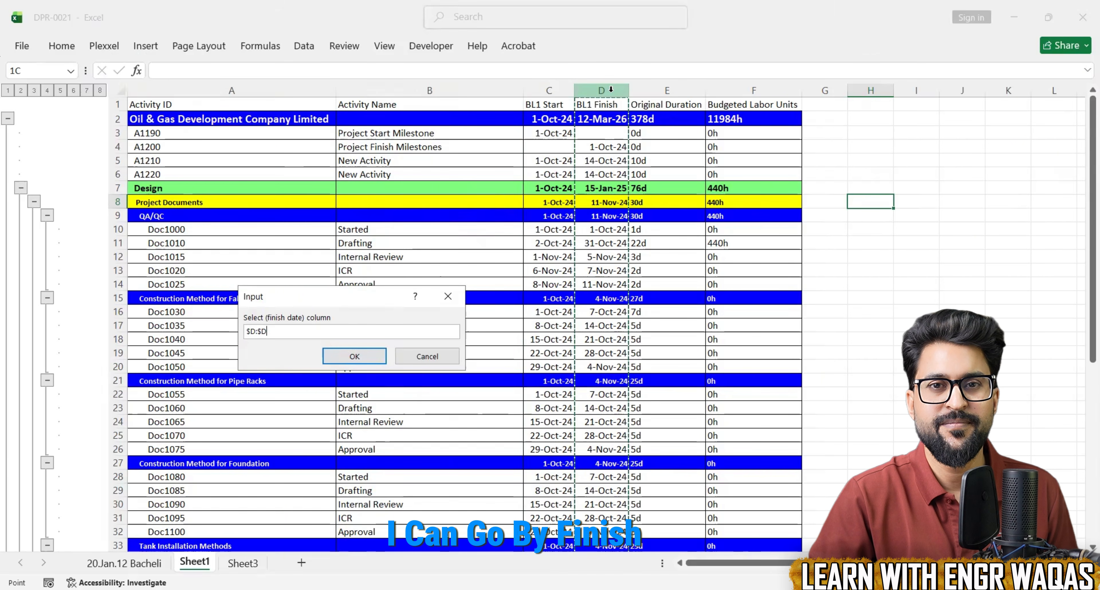
{"action": "left_click", "coordinate": [378, 357]}
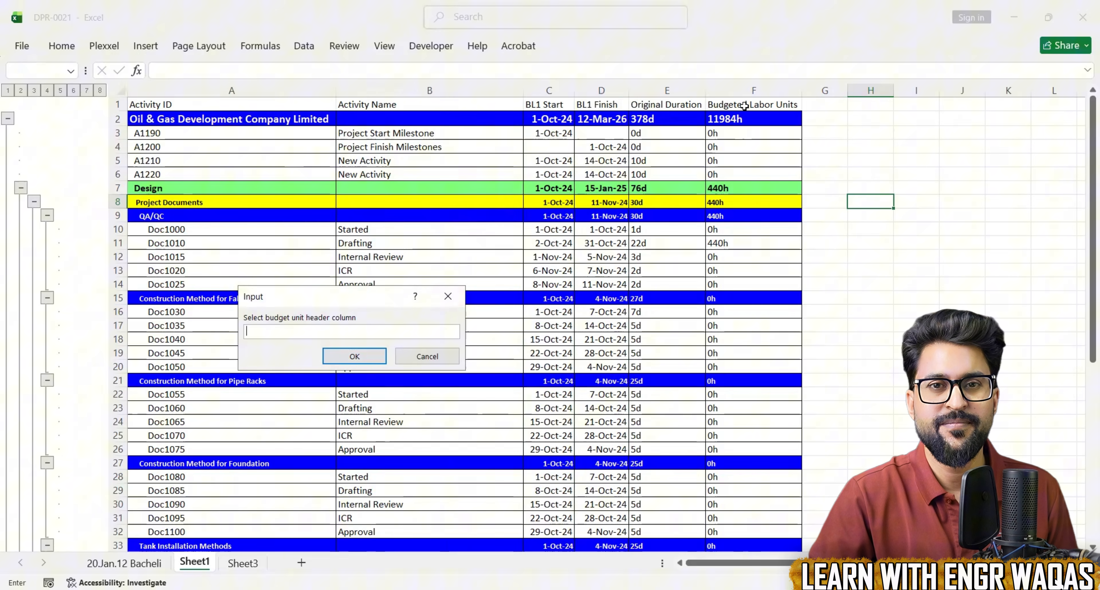
{"action": "left_click", "coordinate": [746, 86]}
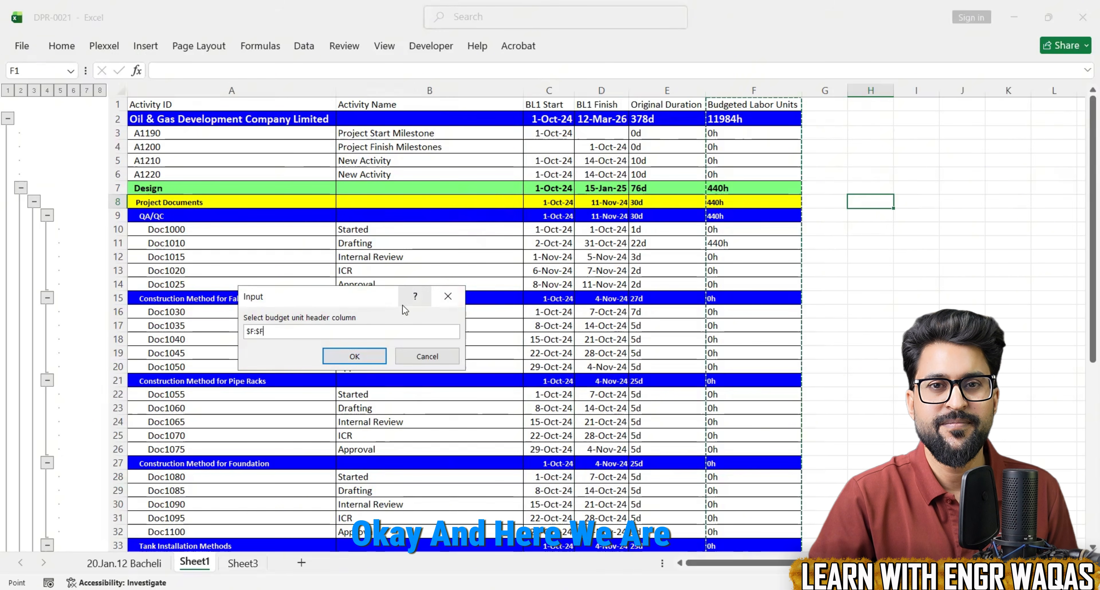
{"action": "left_click", "coordinate": [354, 357]}
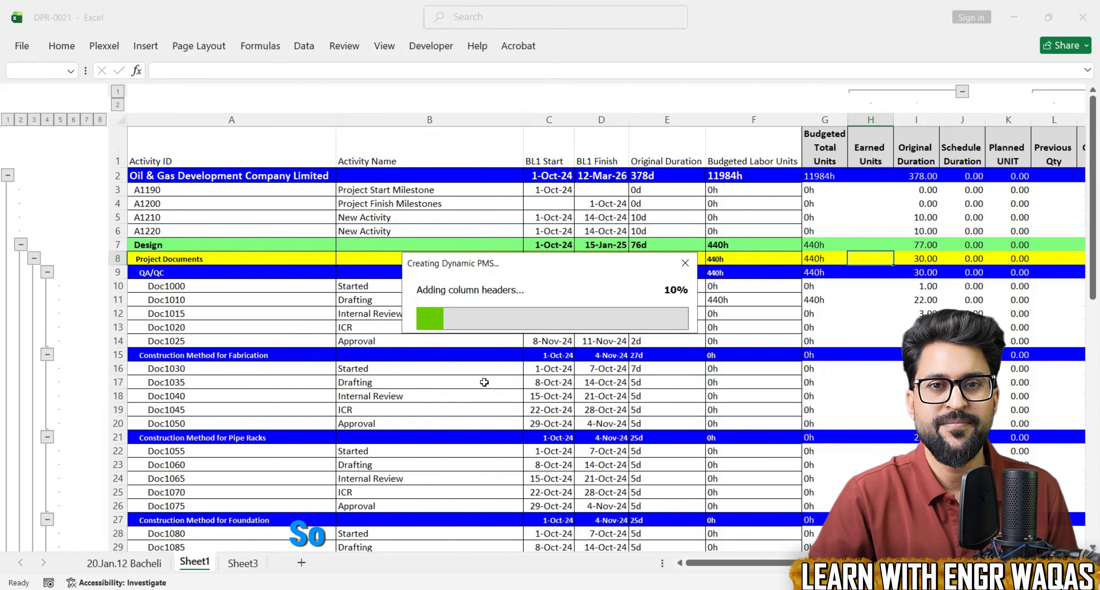
{"action": "scroll", "coordinate": [606, 333], "scroll_direction": "right", "scroll_amount": 3}
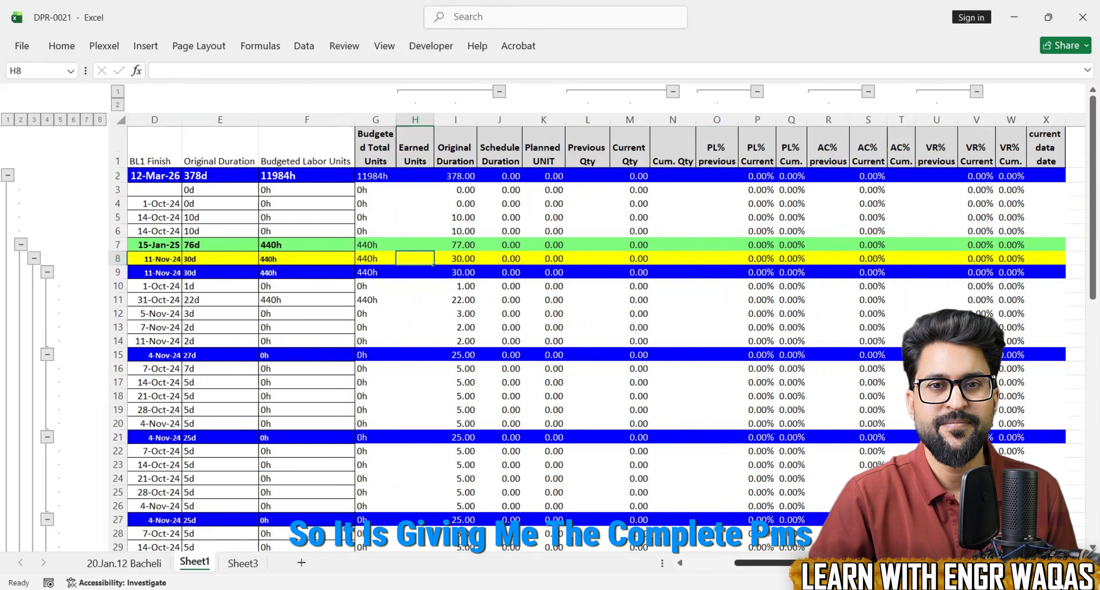